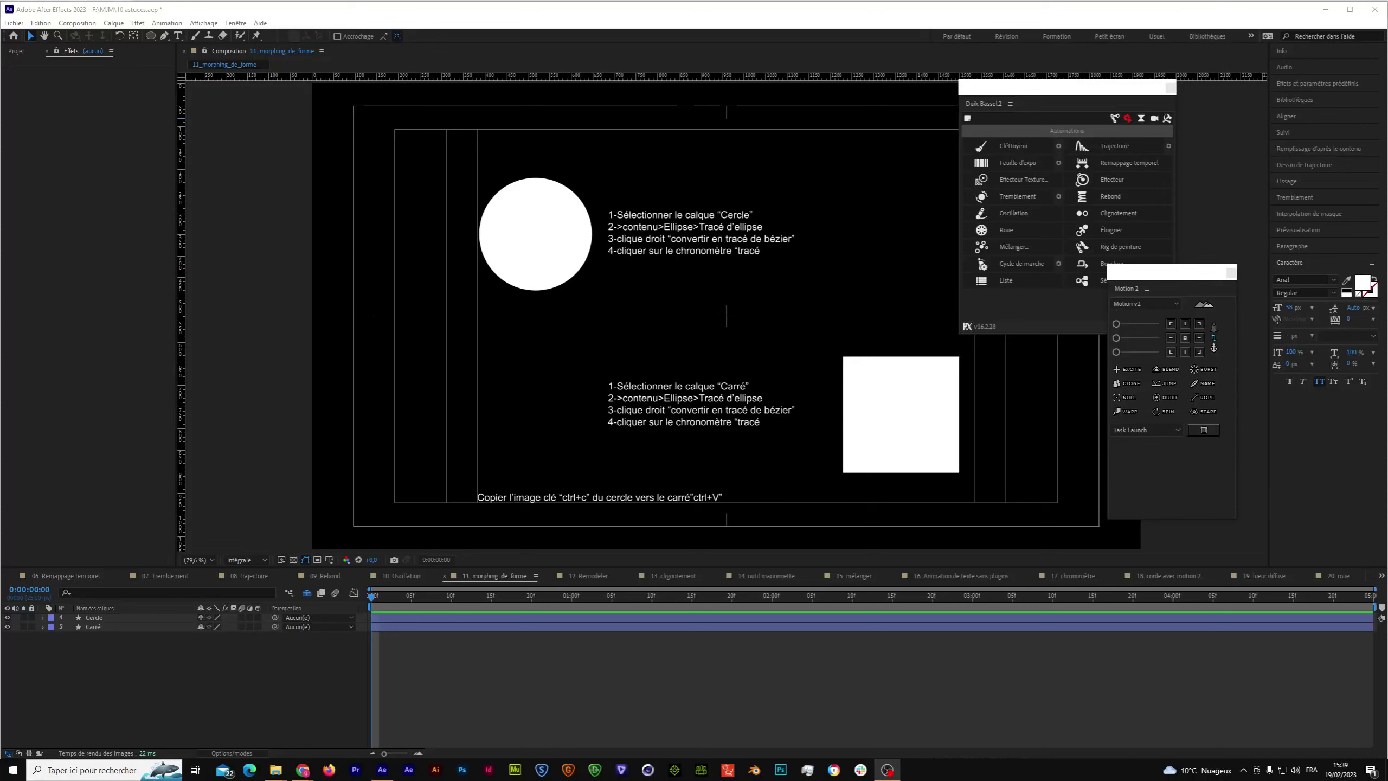
Save the 10 astuces project, then select the Cercle layer in the 11_morphing_de_forme timeline.
key("ctrl+s")
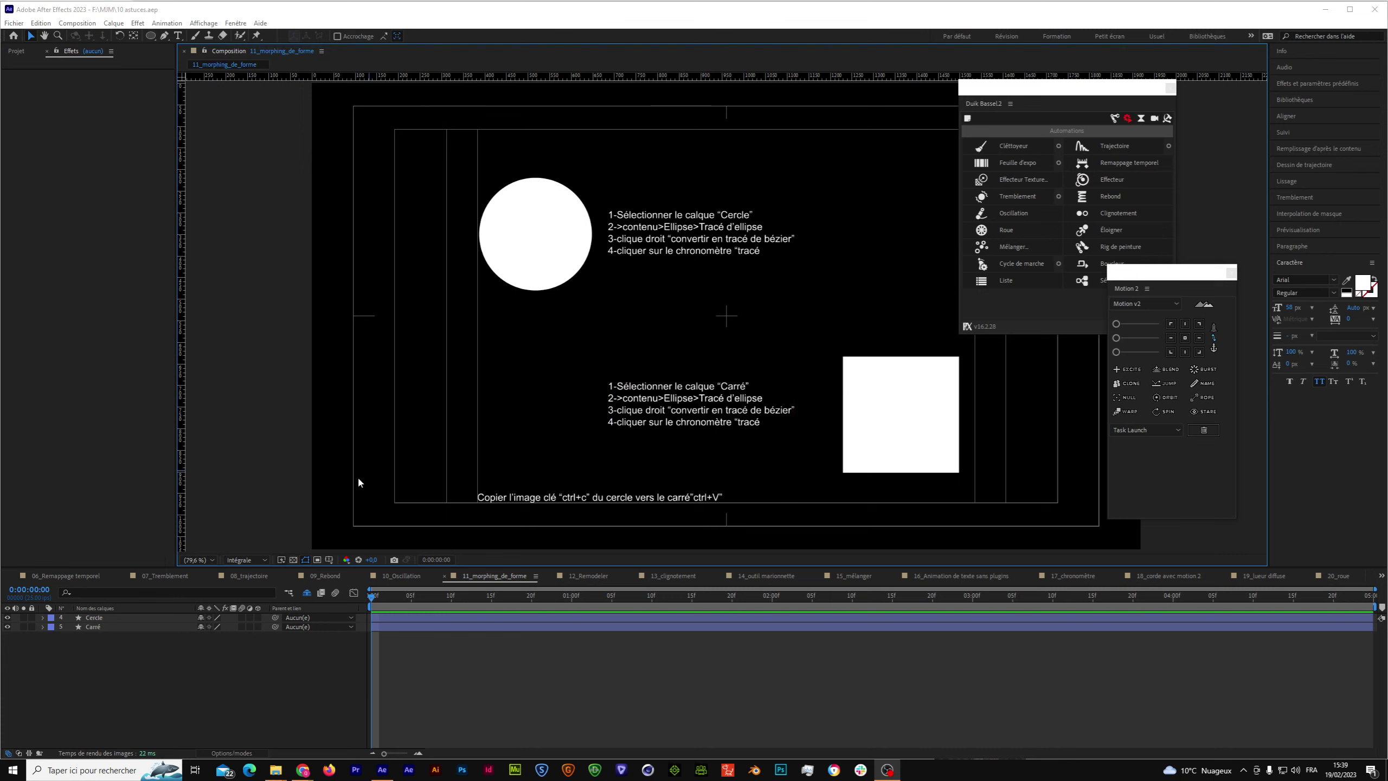
left_click(110, 619)
left_click(106, 616)
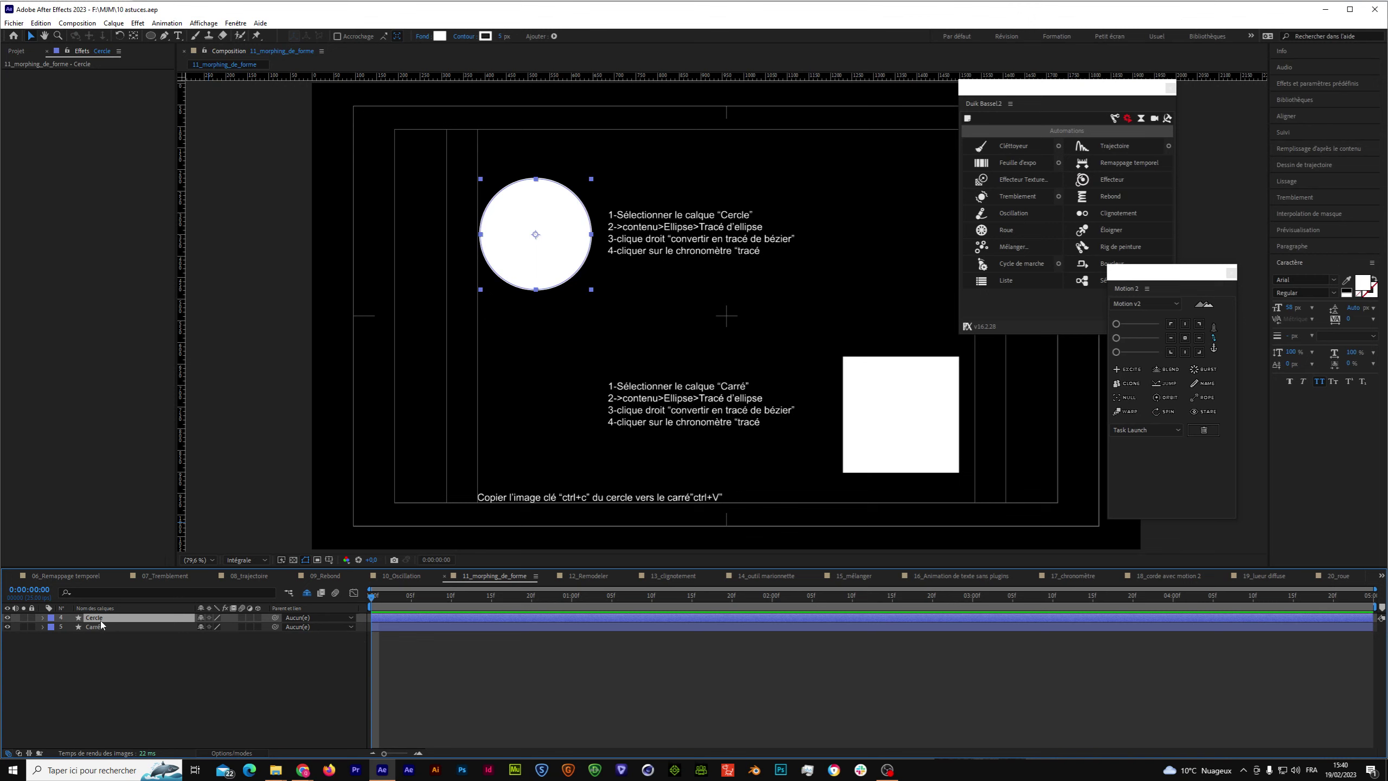
key("p")
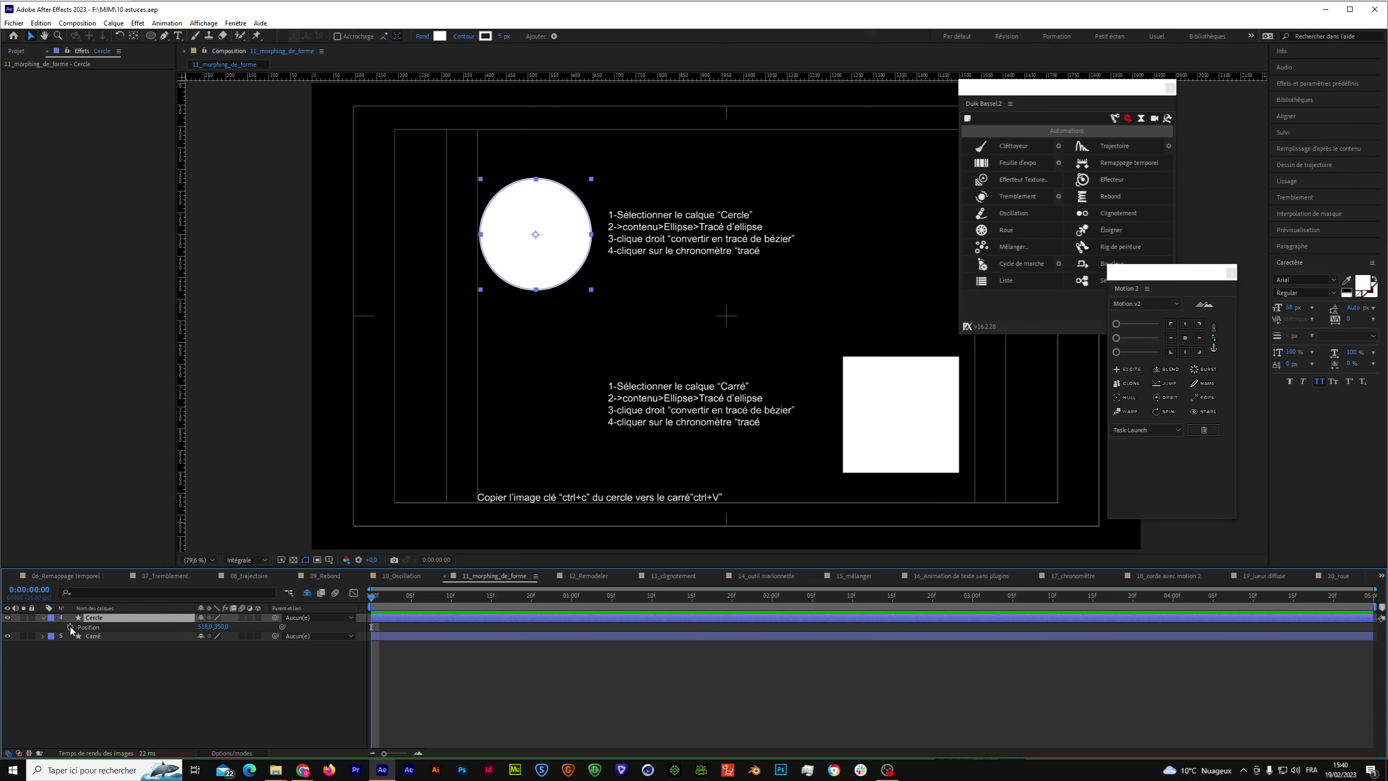
left_click(44, 619)
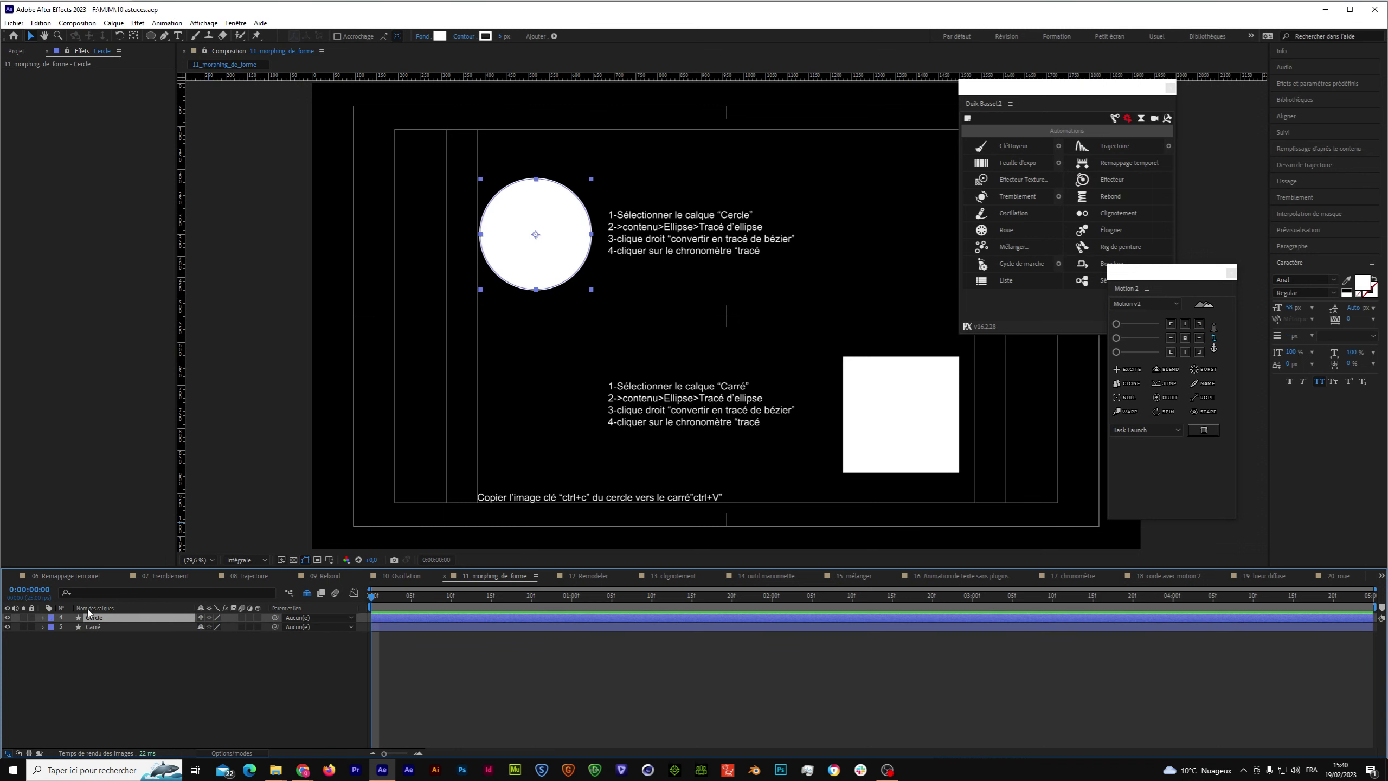
Search Windows for 'loup', launch the Loupe magnifier and zoom the screen to 200%.
left_click(79, 765)
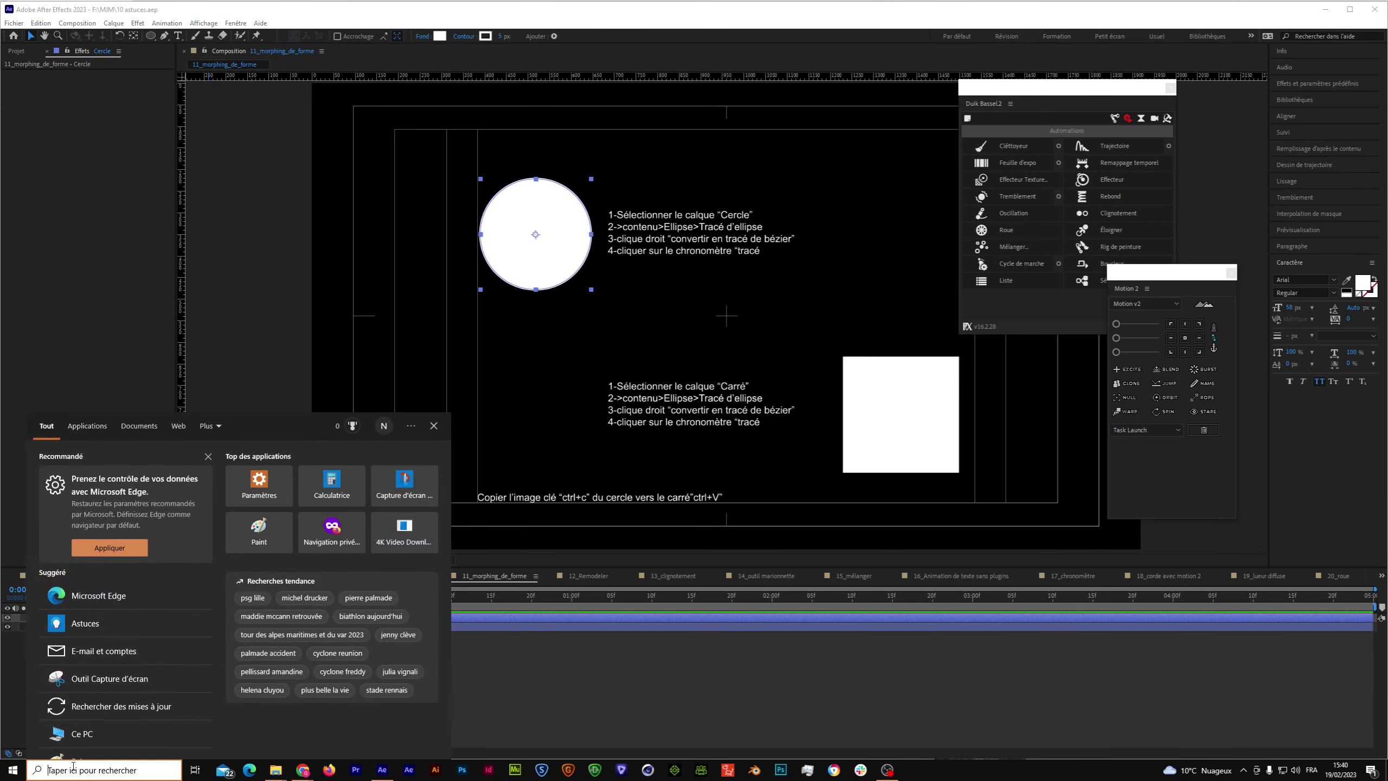
type("loup")
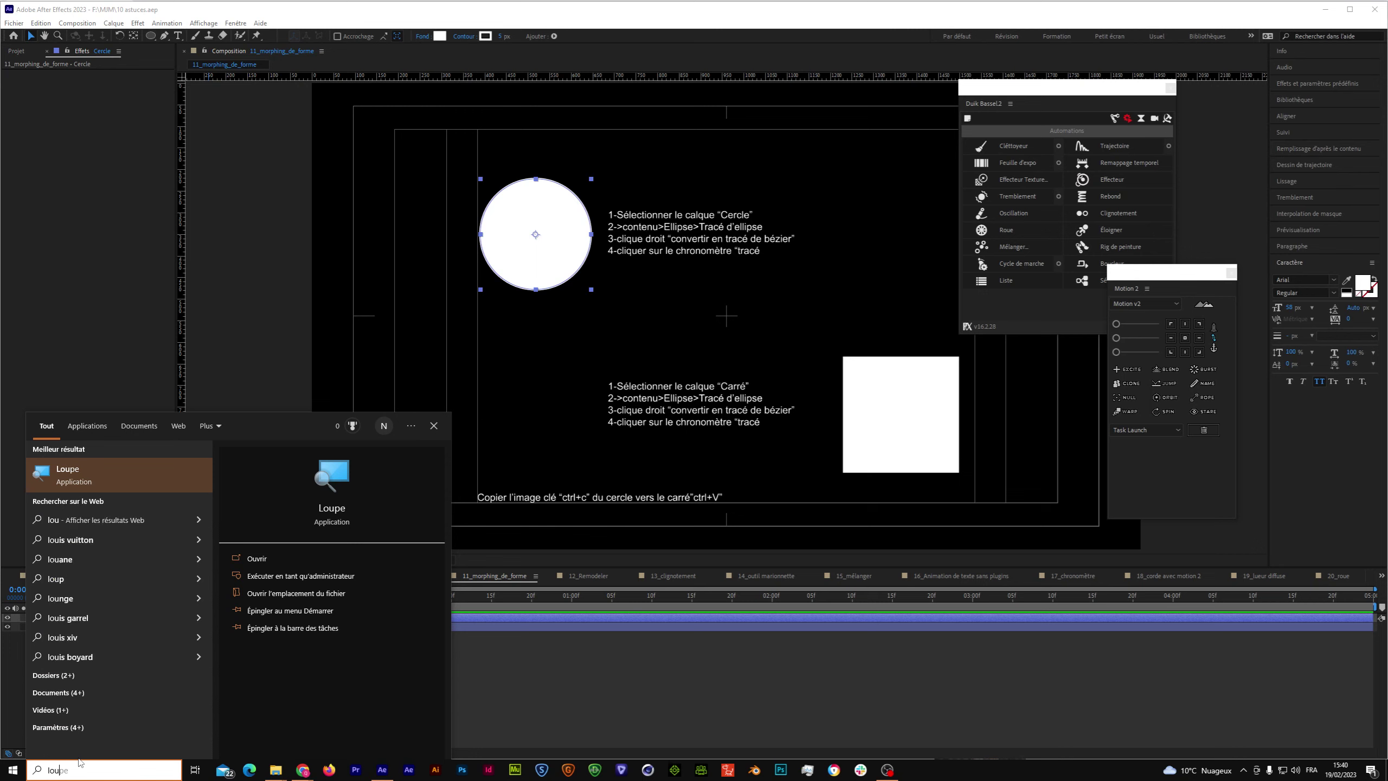
left_click(89, 475)
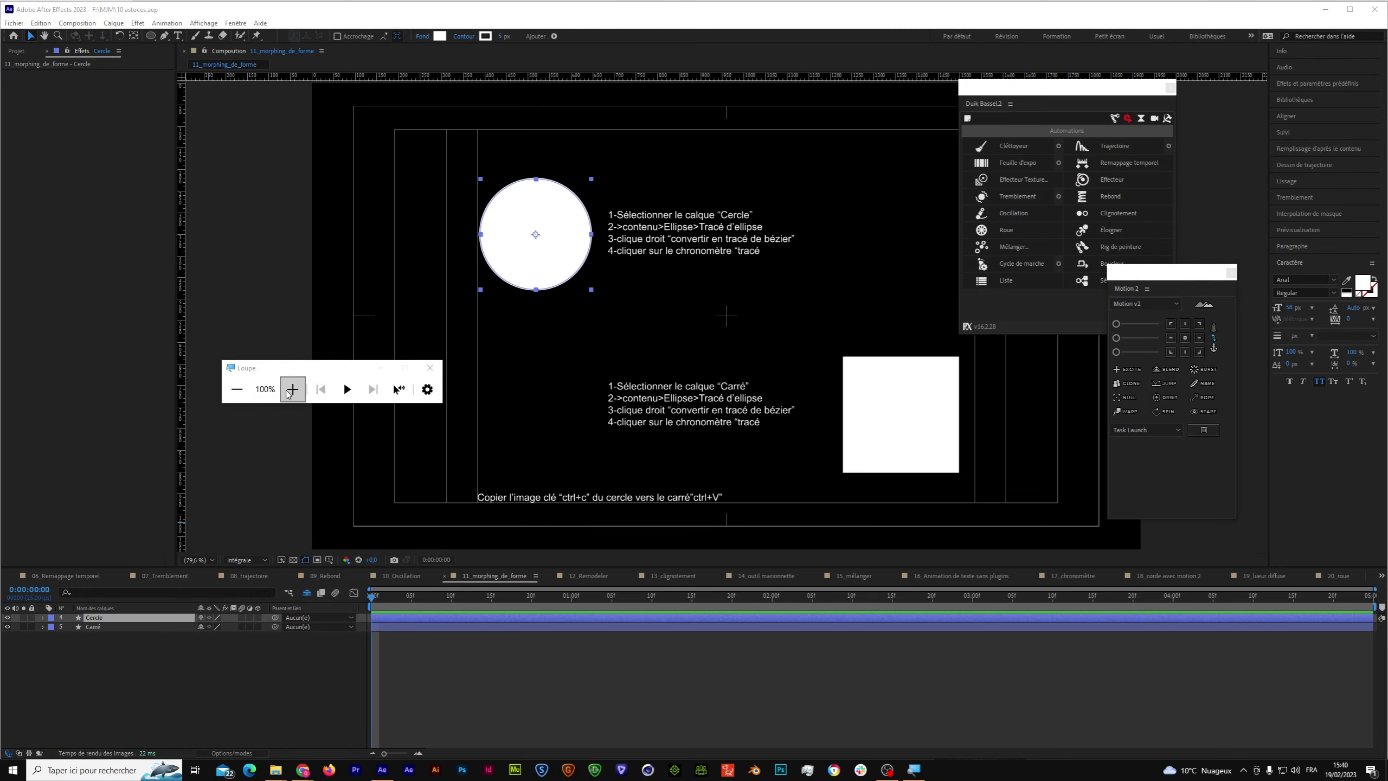
left_click(293, 388)
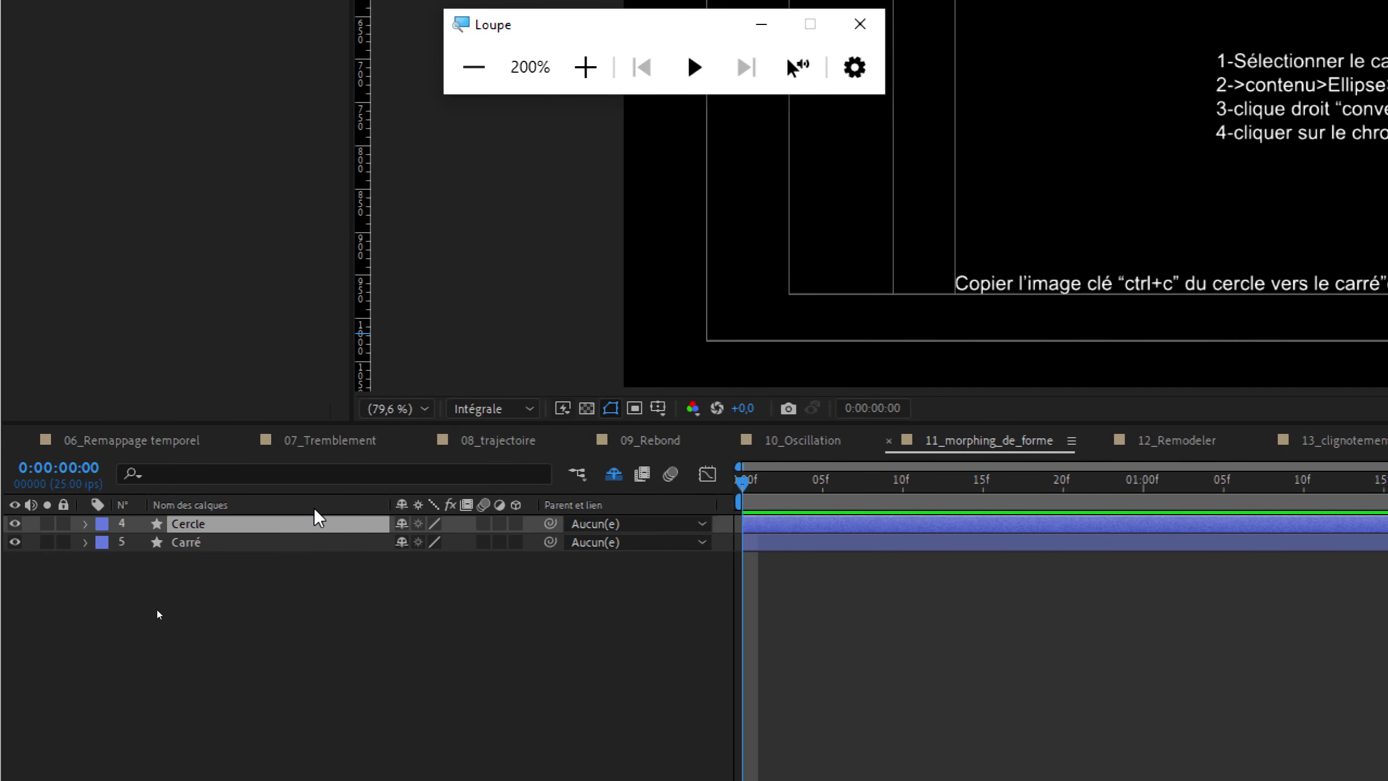
Expand Cercle down to Tracé d'ellipse 1, showing its size 256,0 and position.
left_click(86, 523)
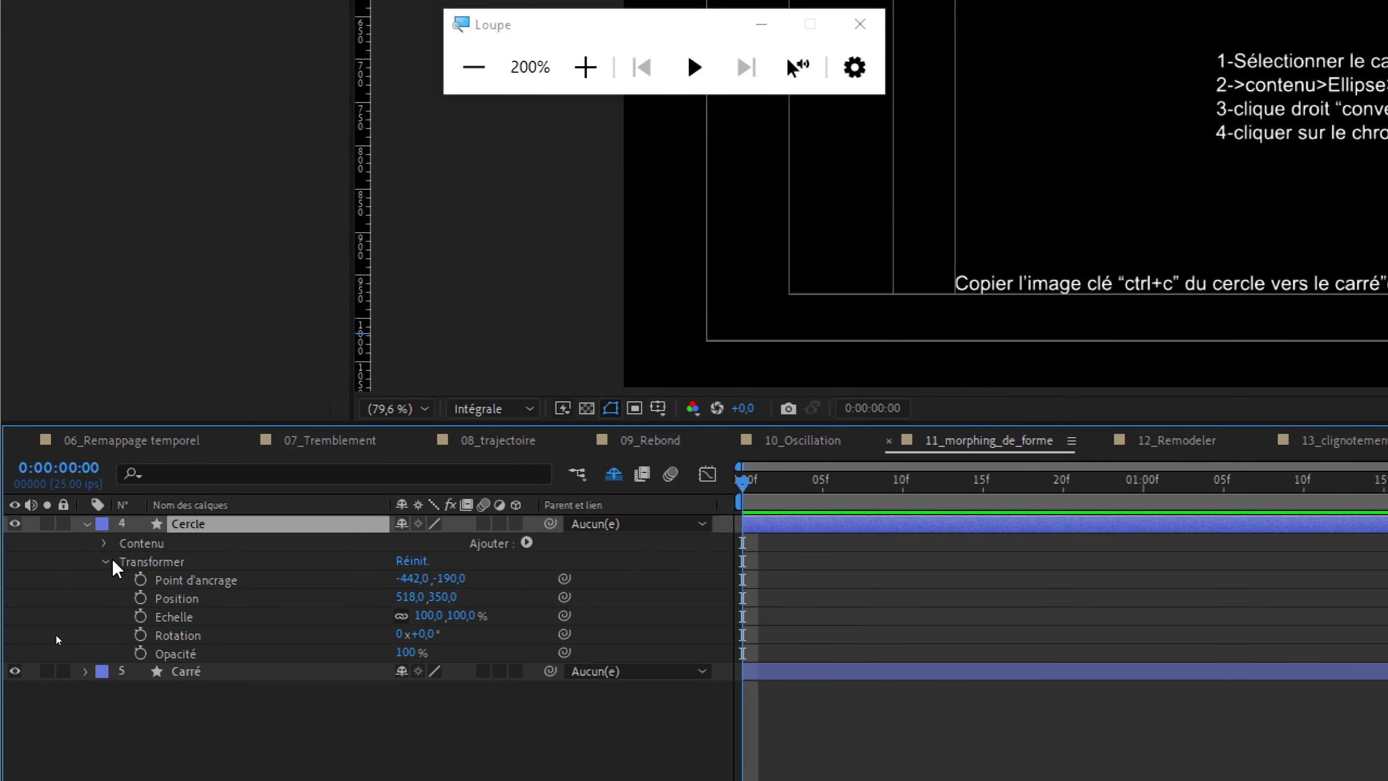
left_click(115, 567)
left_click(110, 563)
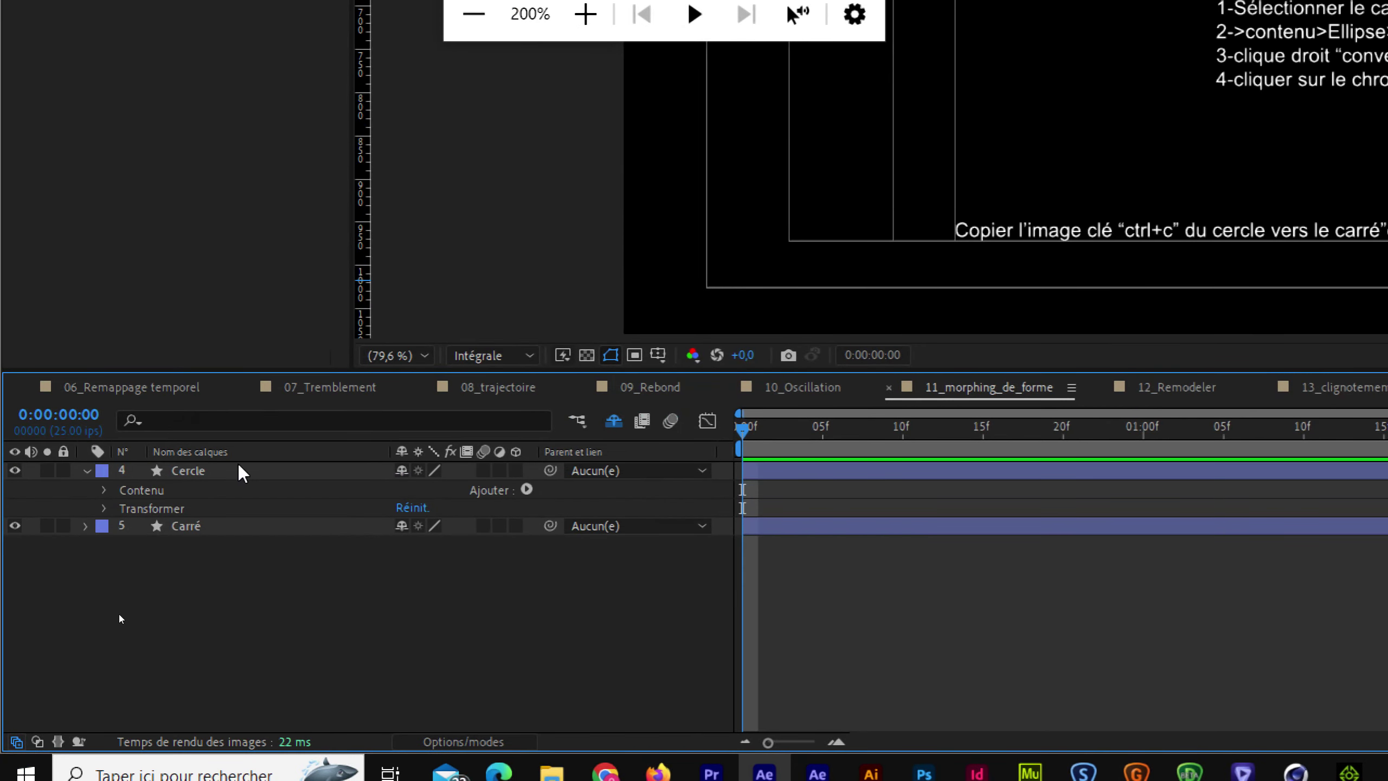
left_click(104, 490)
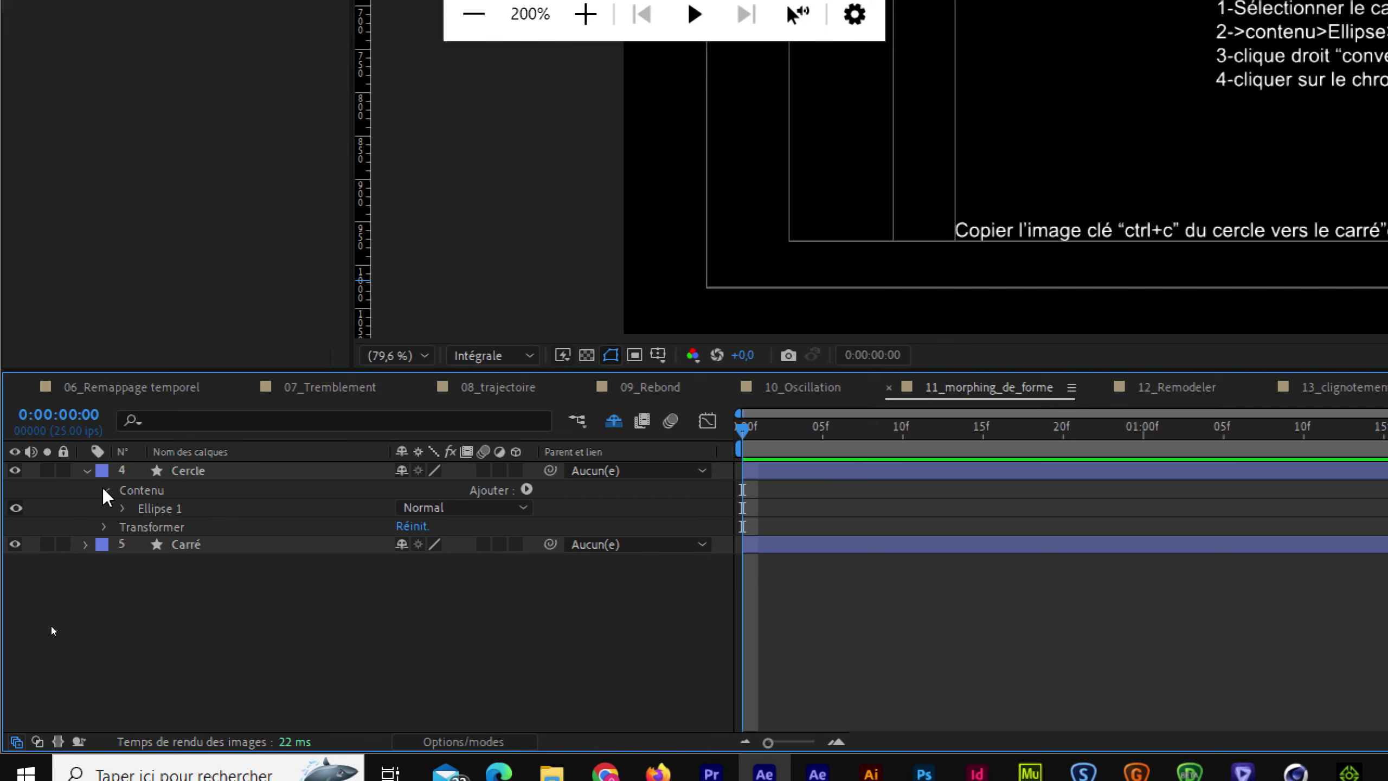
left_click(123, 509)
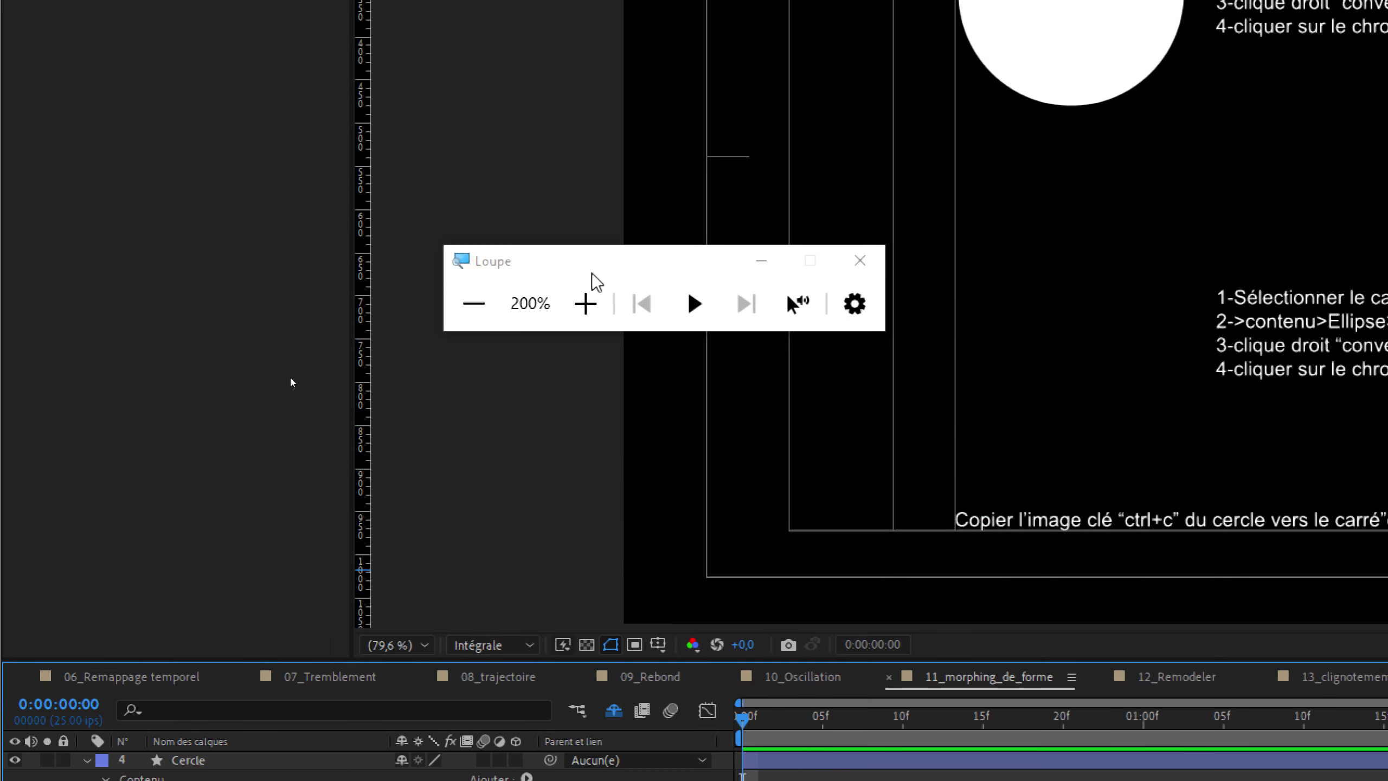
left_click(473, 303)
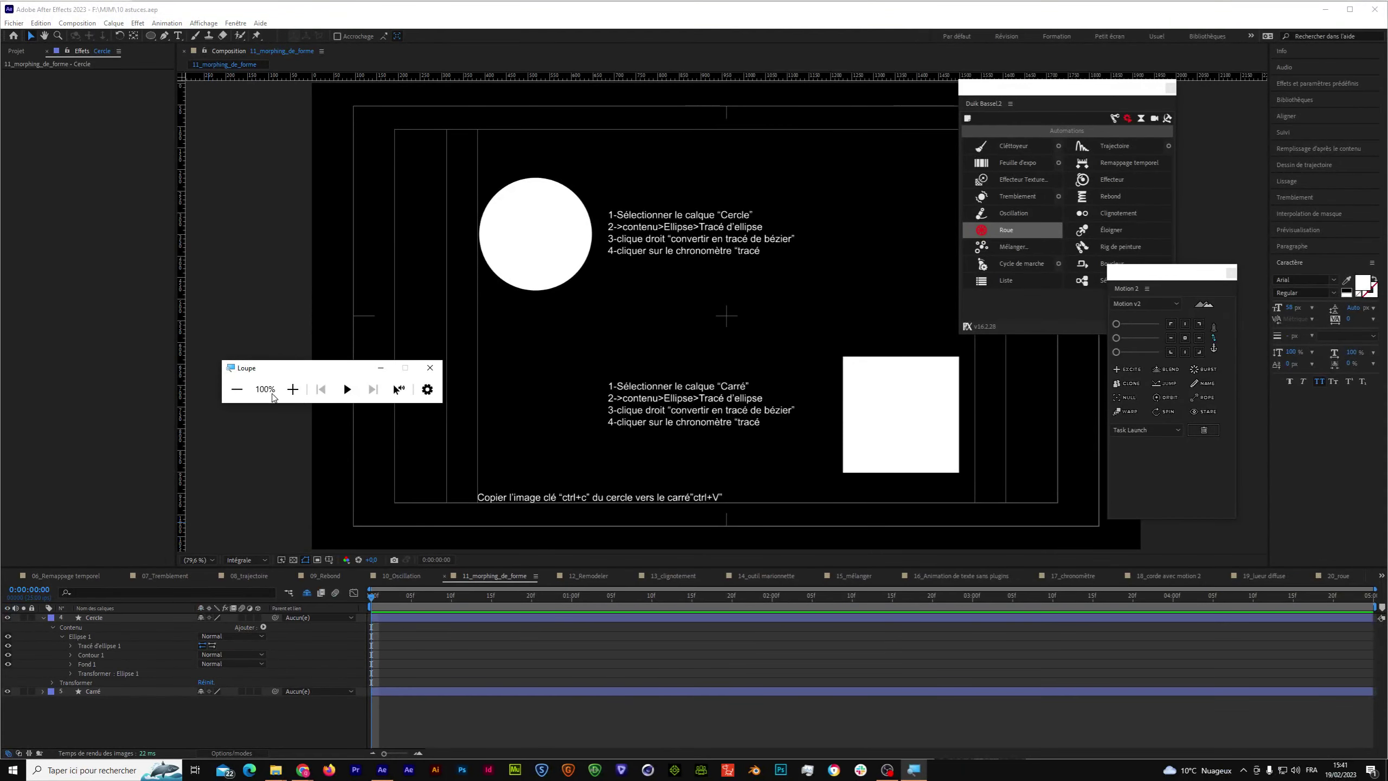
left_click(292, 389)
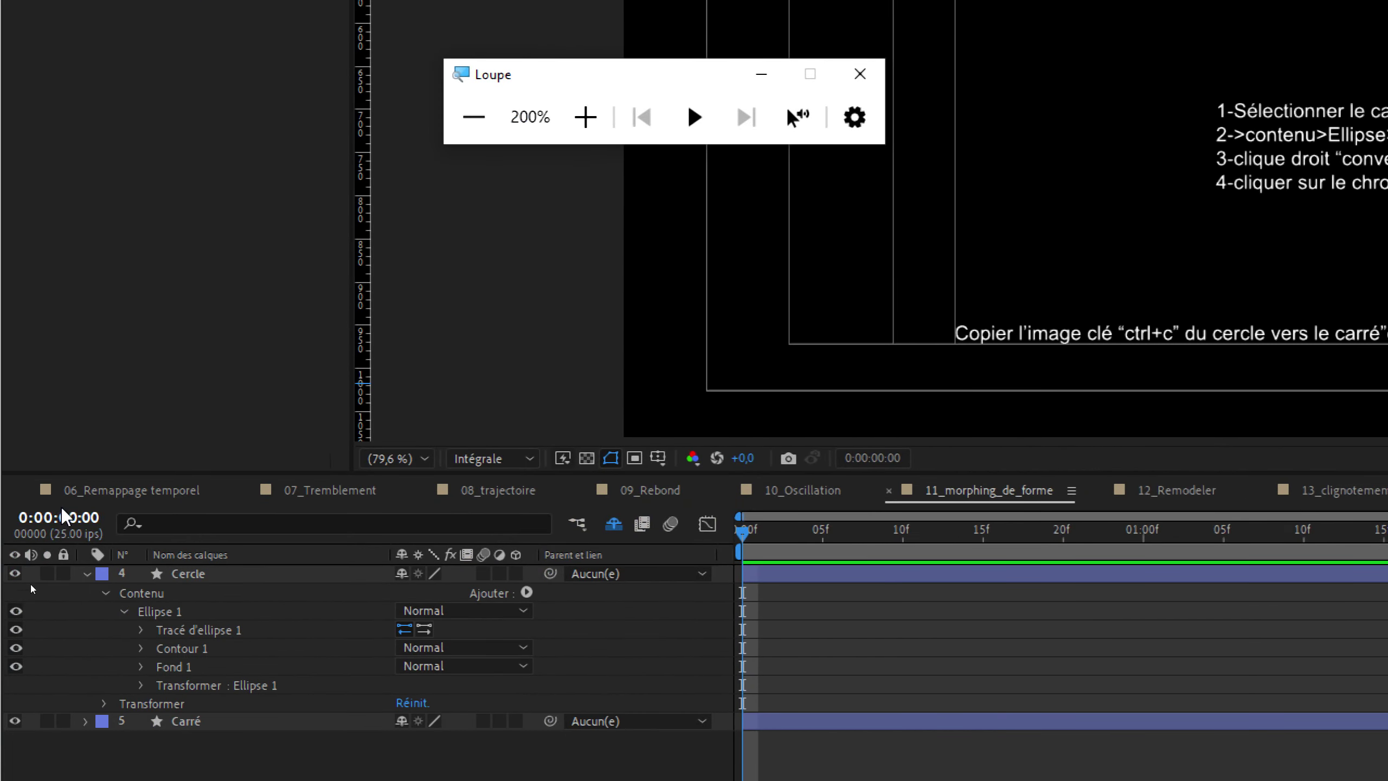
left_click(142, 629)
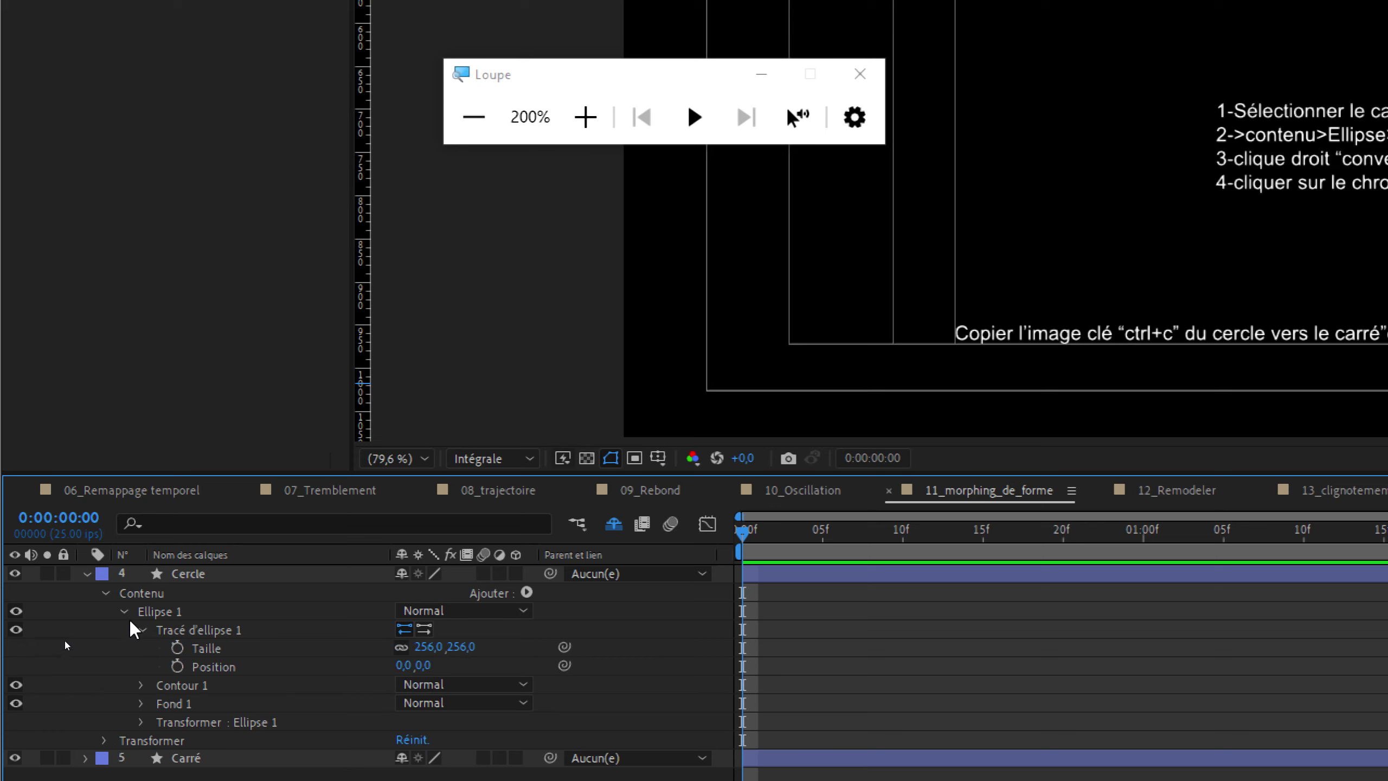
left_click(142, 630)
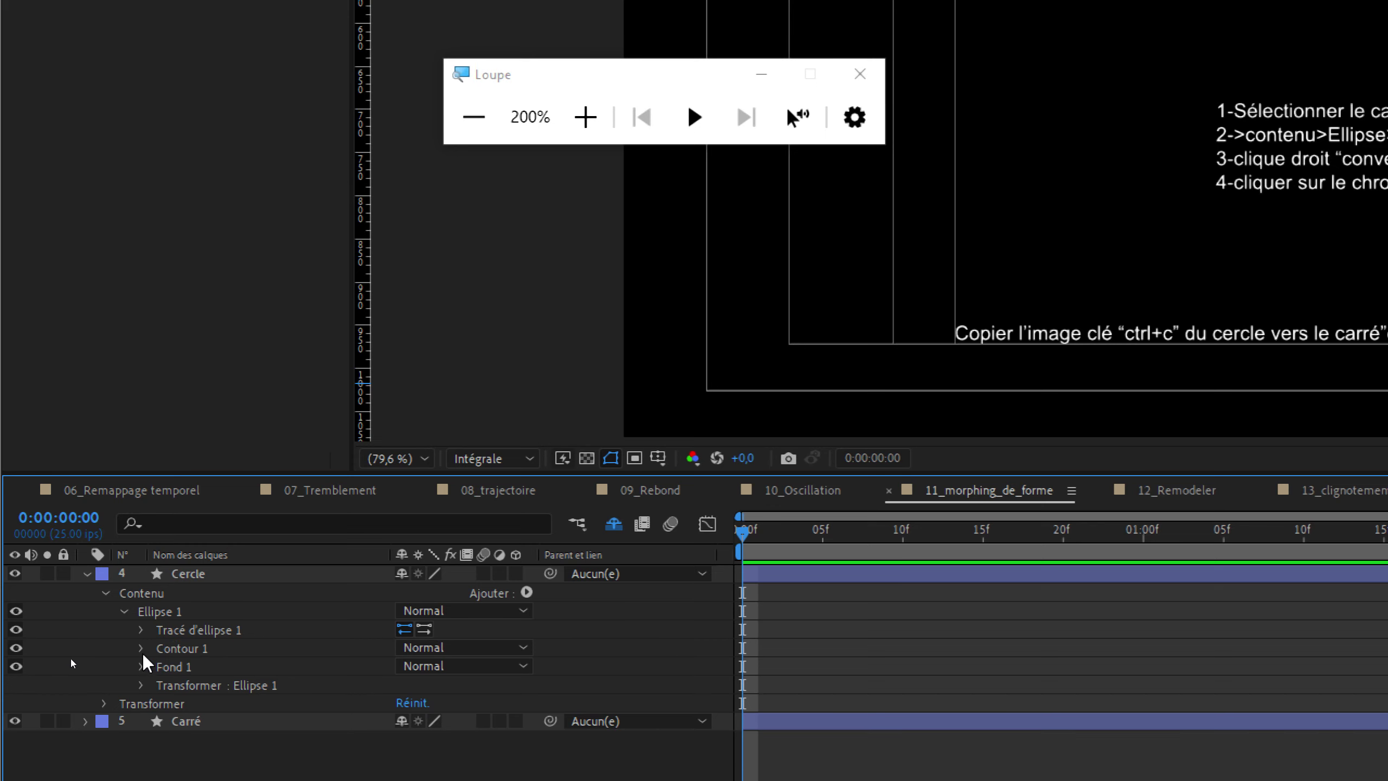
left_click(142, 630)
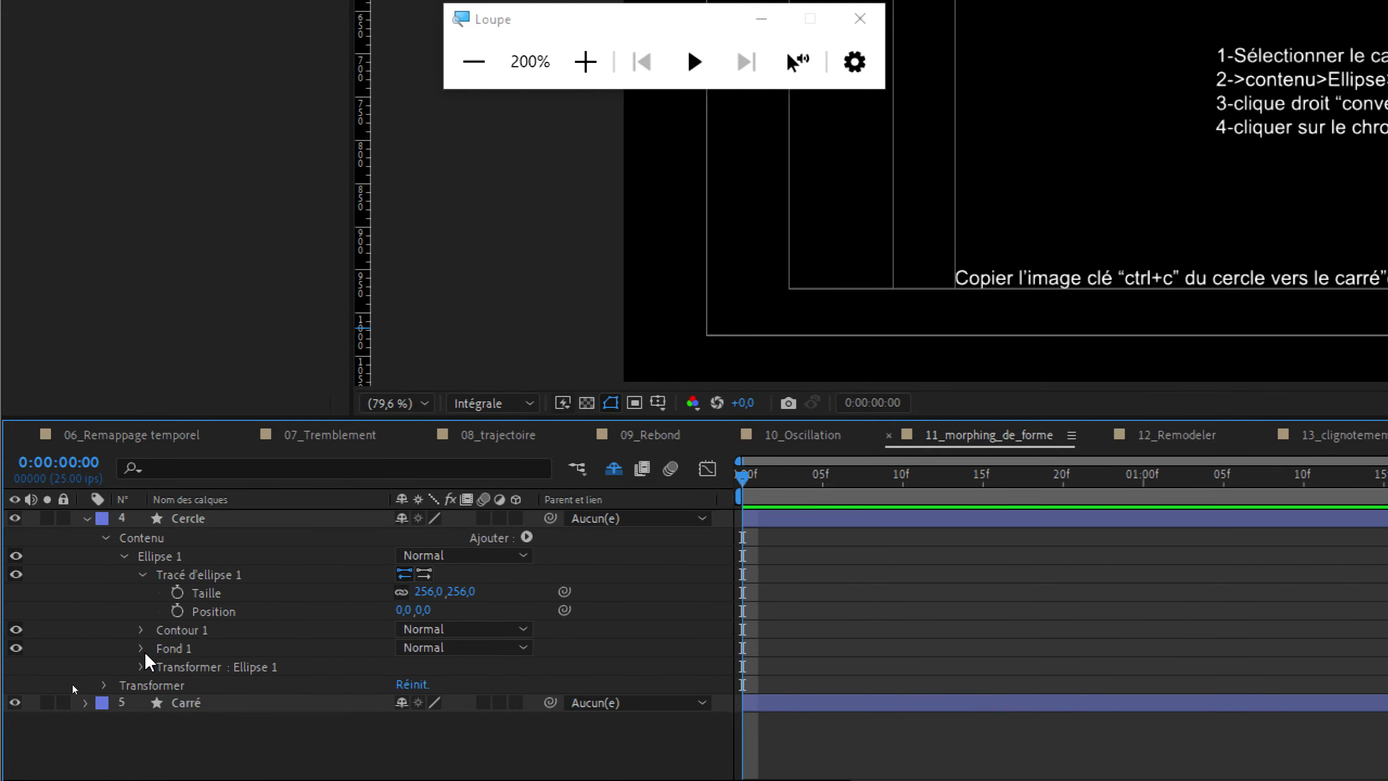
Expand Carré down to Tracé rectangulaire 1, showing size 264,0, position and Arrondi 0,0.
left_click(85, 702)
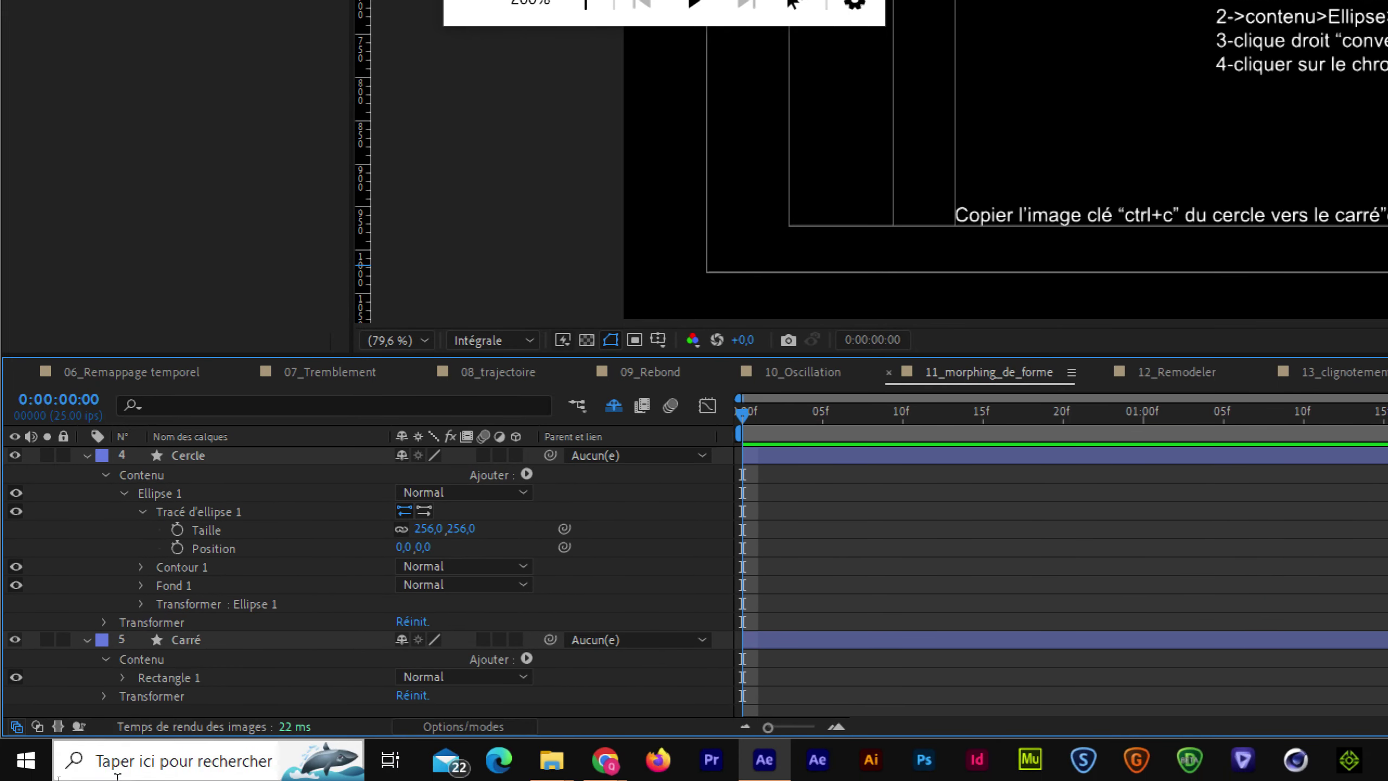
left_click(123, 677)
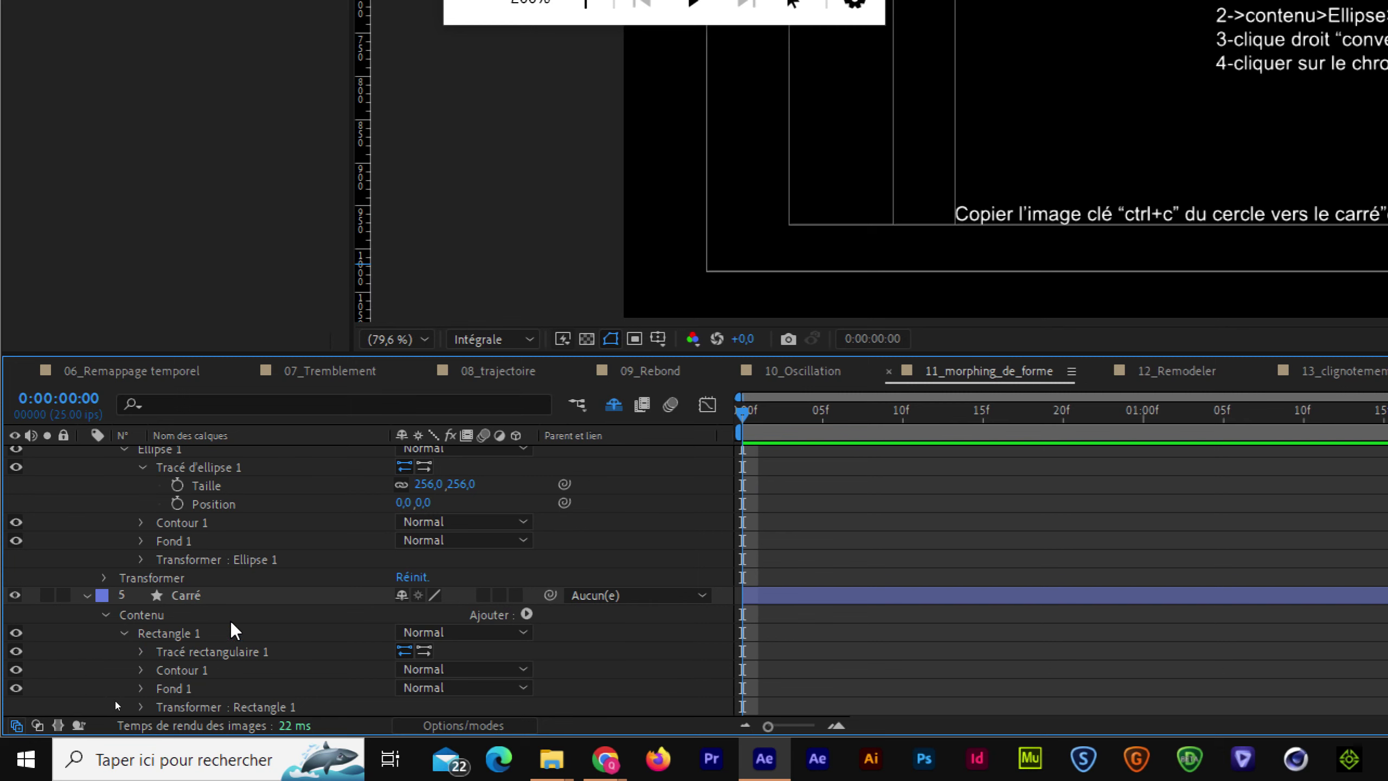
scroll(229, 621, "down", 1)
left_click(141, 633)
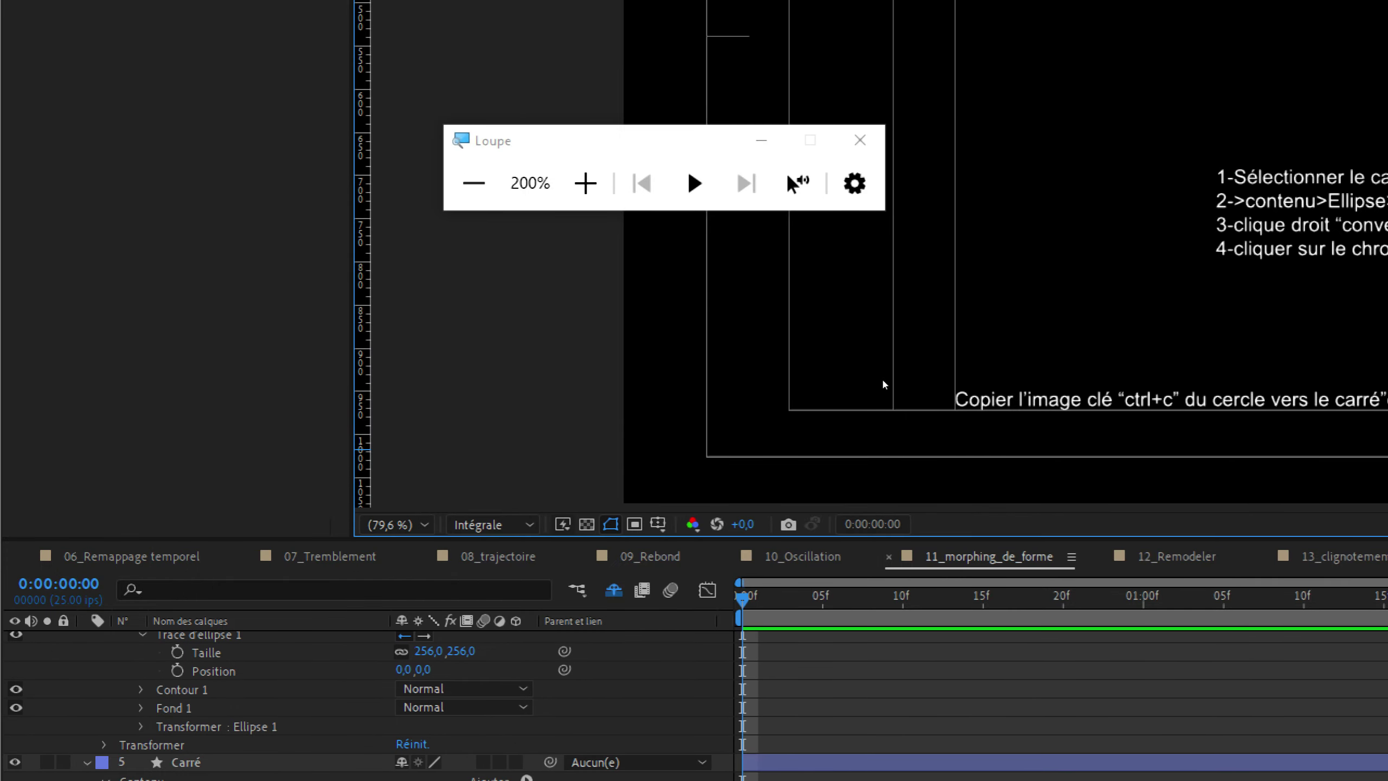
left_click(490, 202)
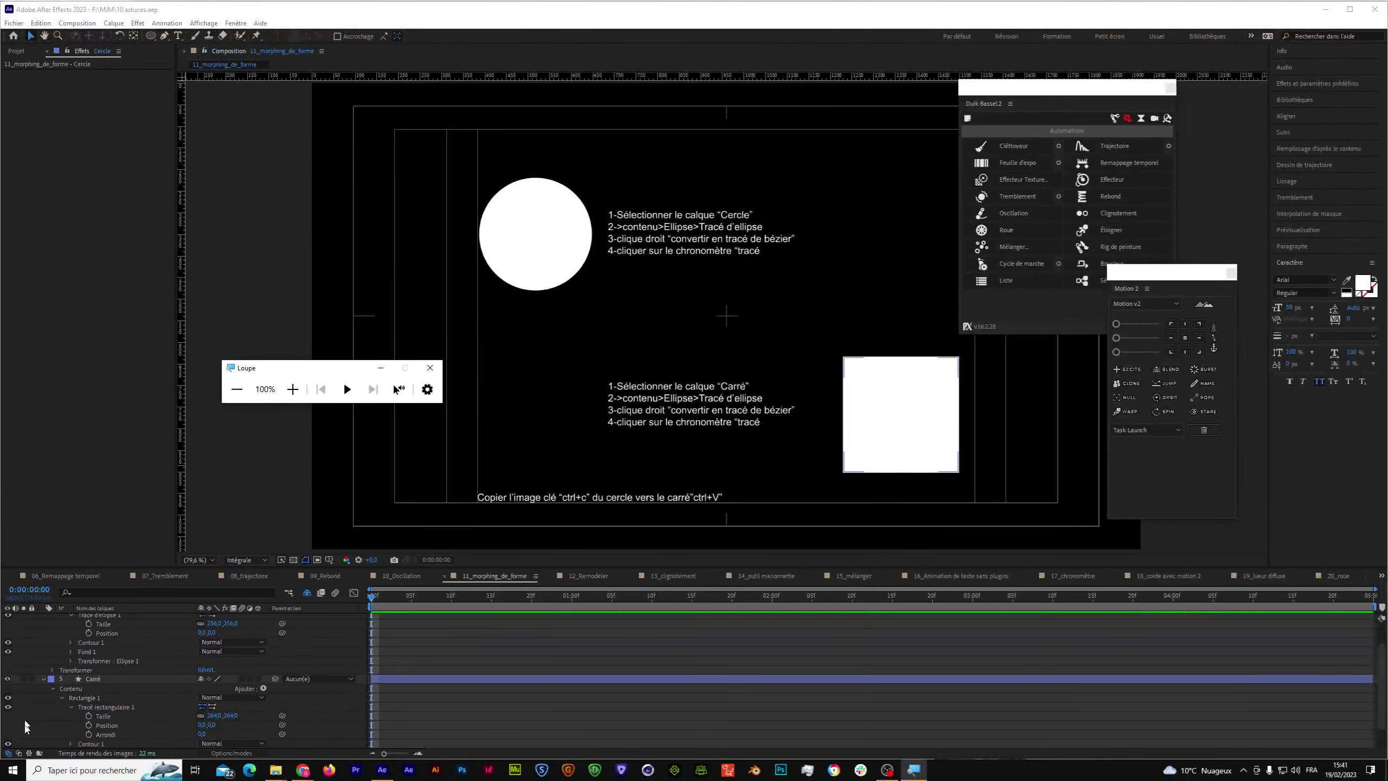
Raise the square's Arrondi, undo it, then collapse Rectangle 1, Contenu and the Carré layer.
left_click_drag(201, 735, 197, 724)
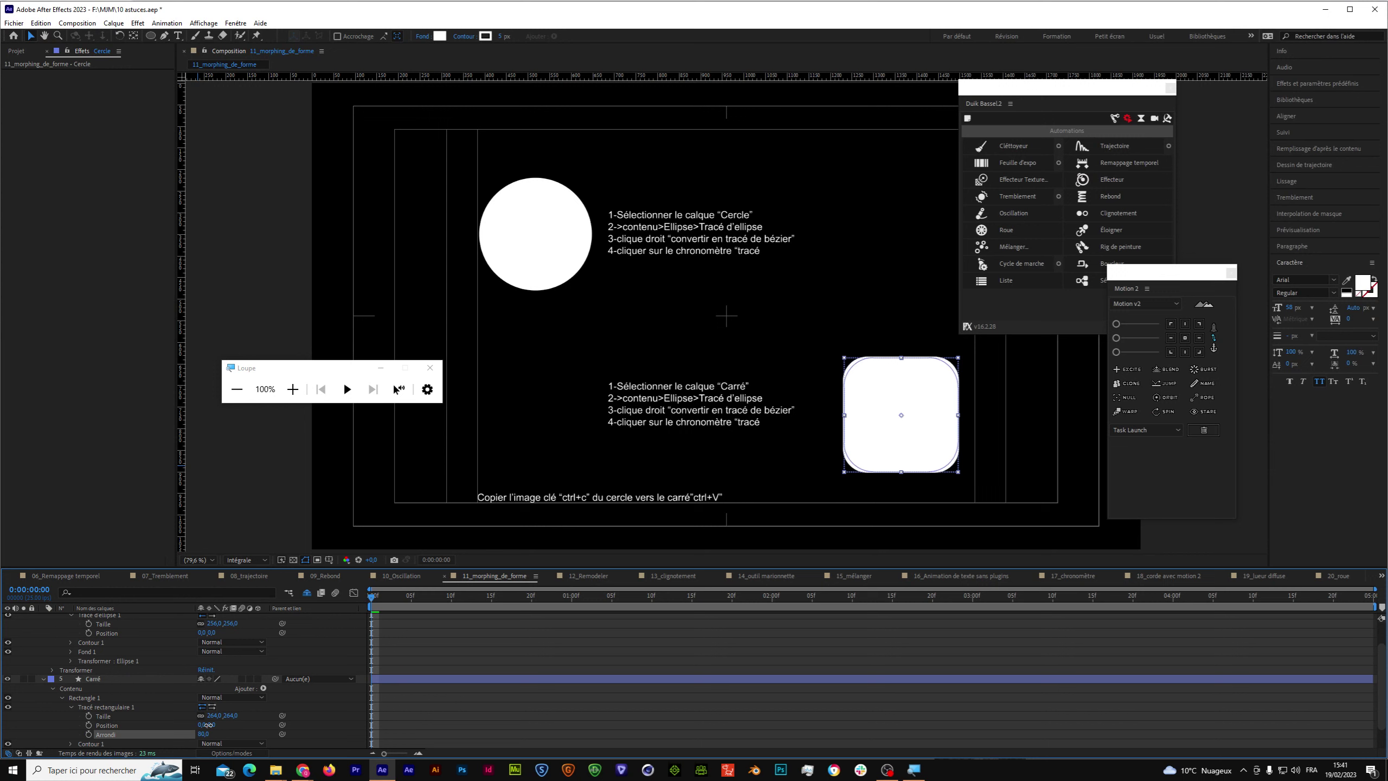
key("ctrl+z")
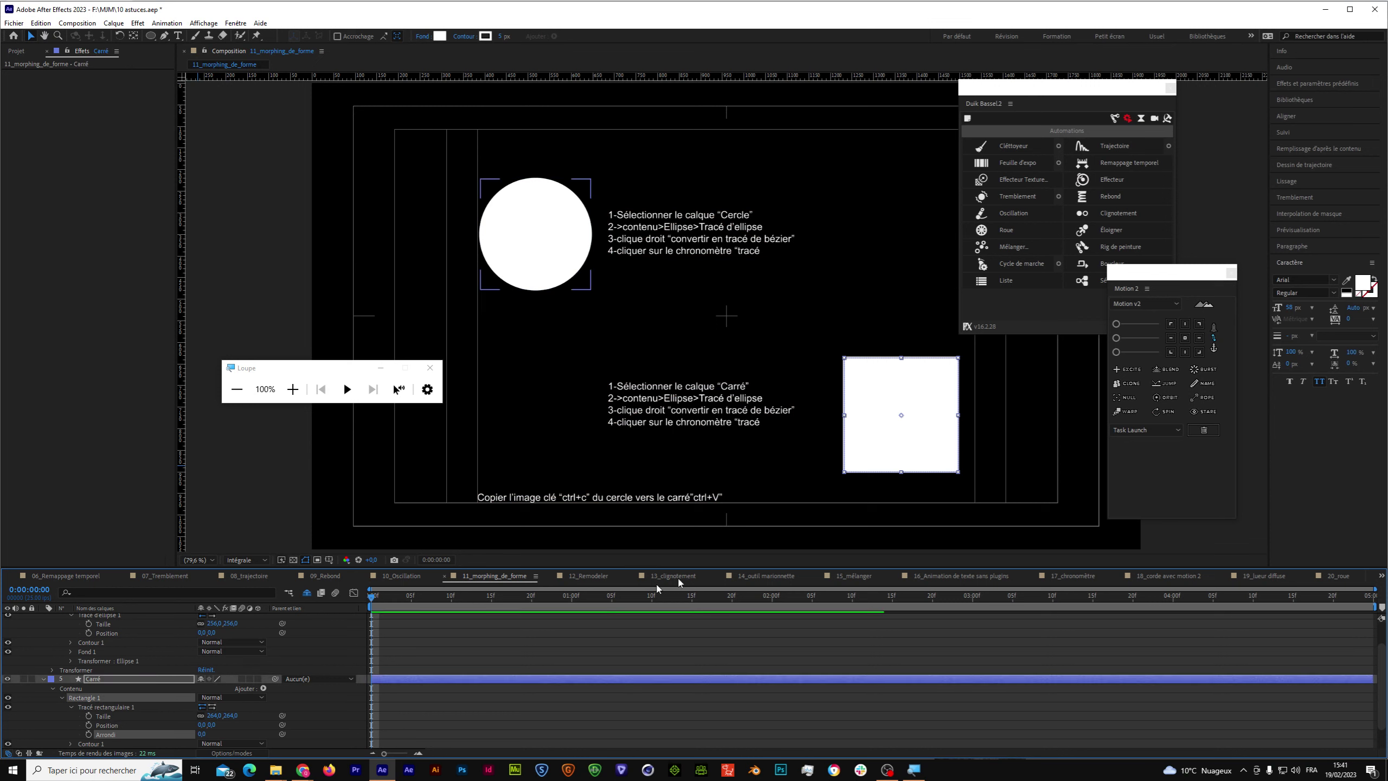
left_click(61, 698)
key("ctrl+Up")
left_click(53, 719)
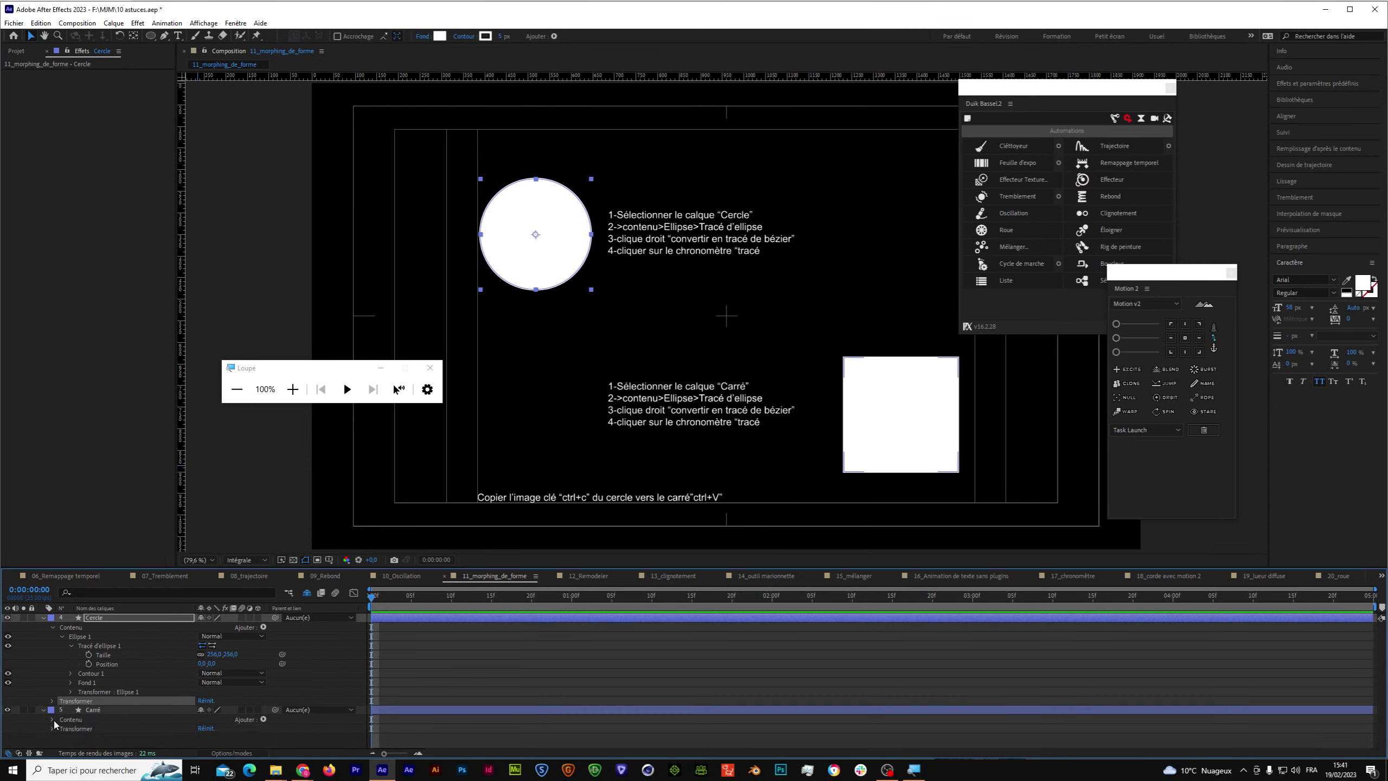
left_click(43, 709)
left_click(293, 389)
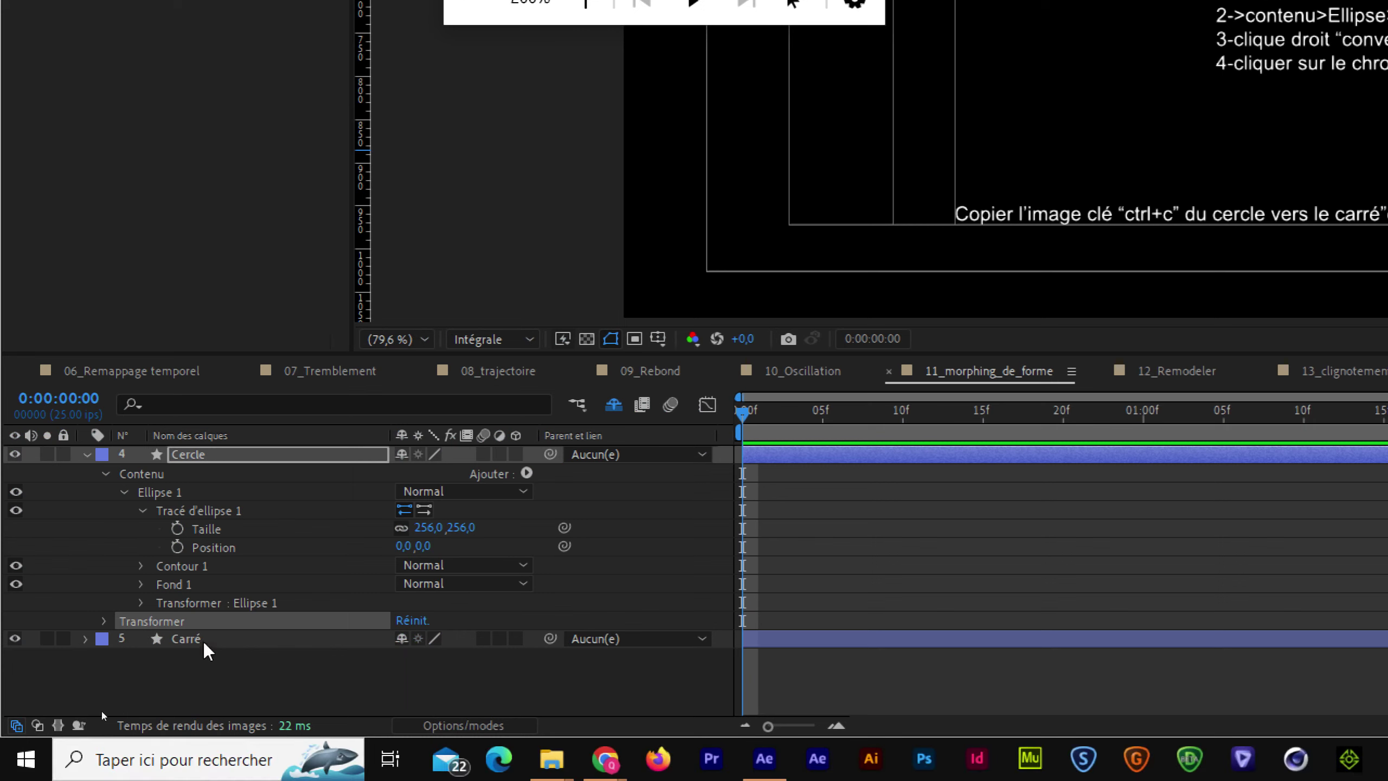
Convert Cercle's Tracé d'ellipse 1 into a Bézier path.
left_click(228, 510)
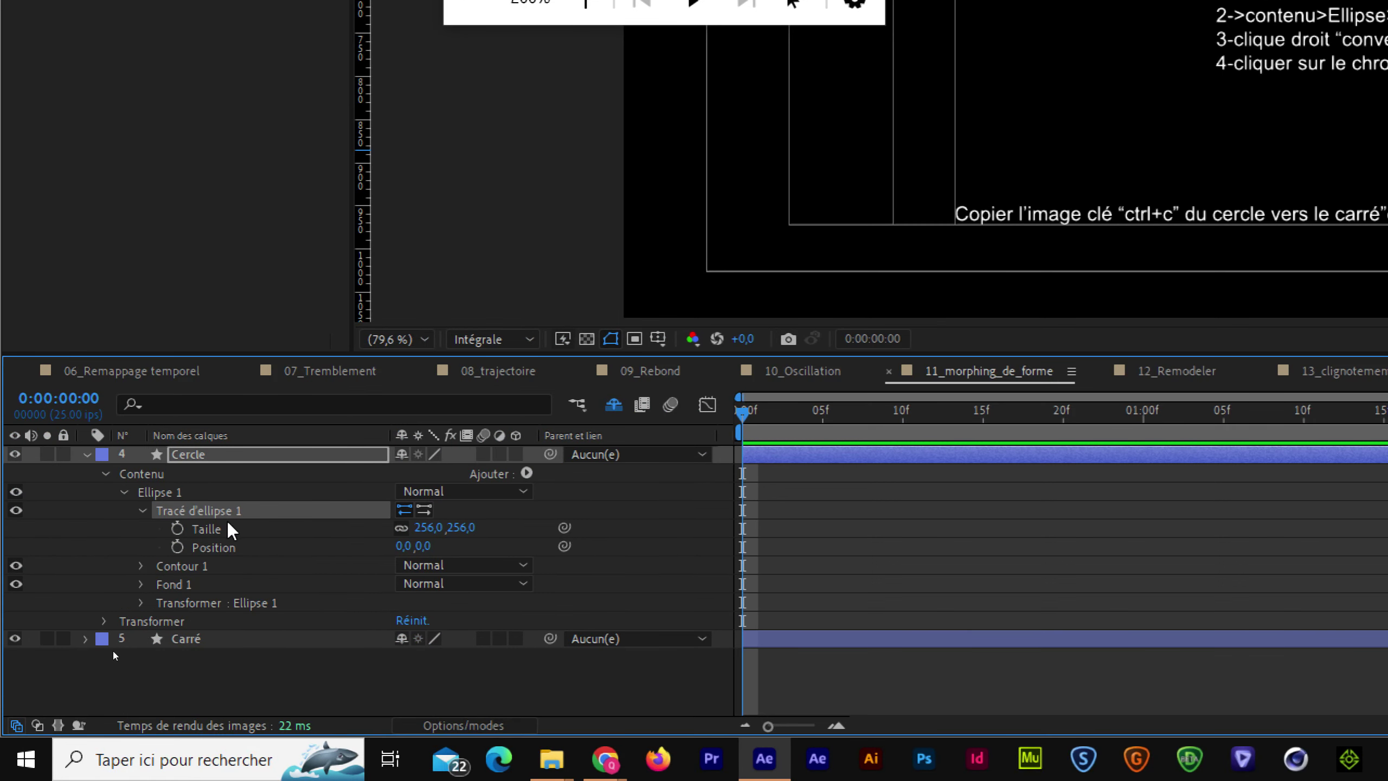
right_click(202, 512)
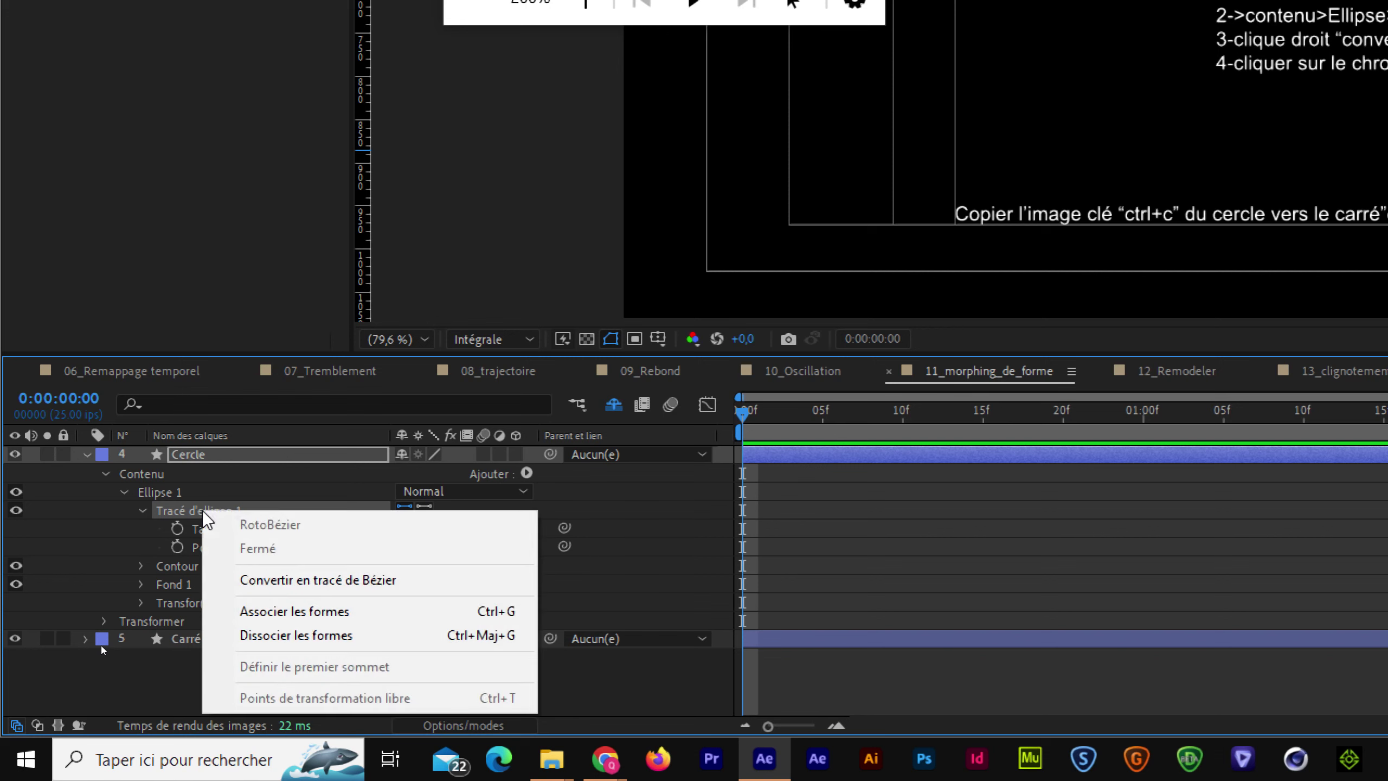
left_click(346, 579)
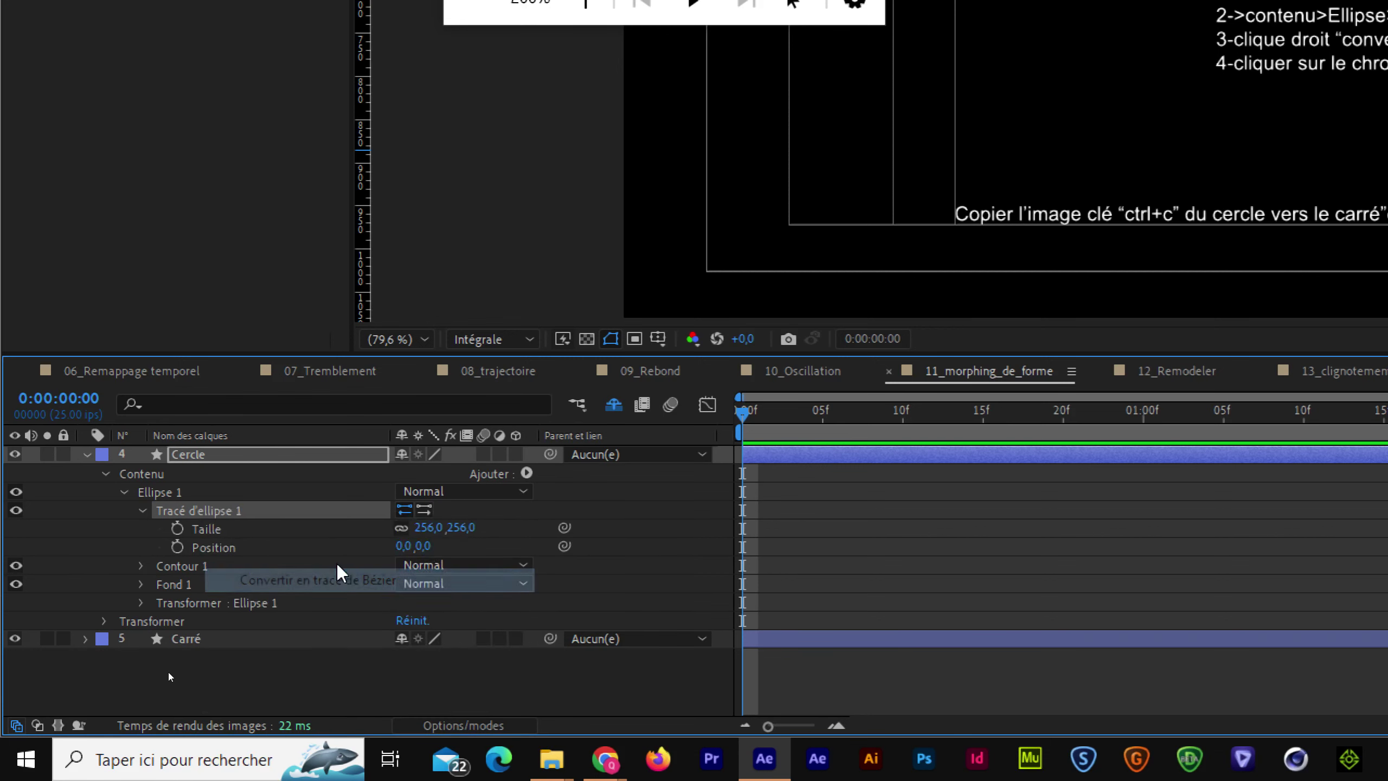
Expand Carré down to Tracé rectangulaire 1 and convert it into a Bézier path.
left_click(86, 601)
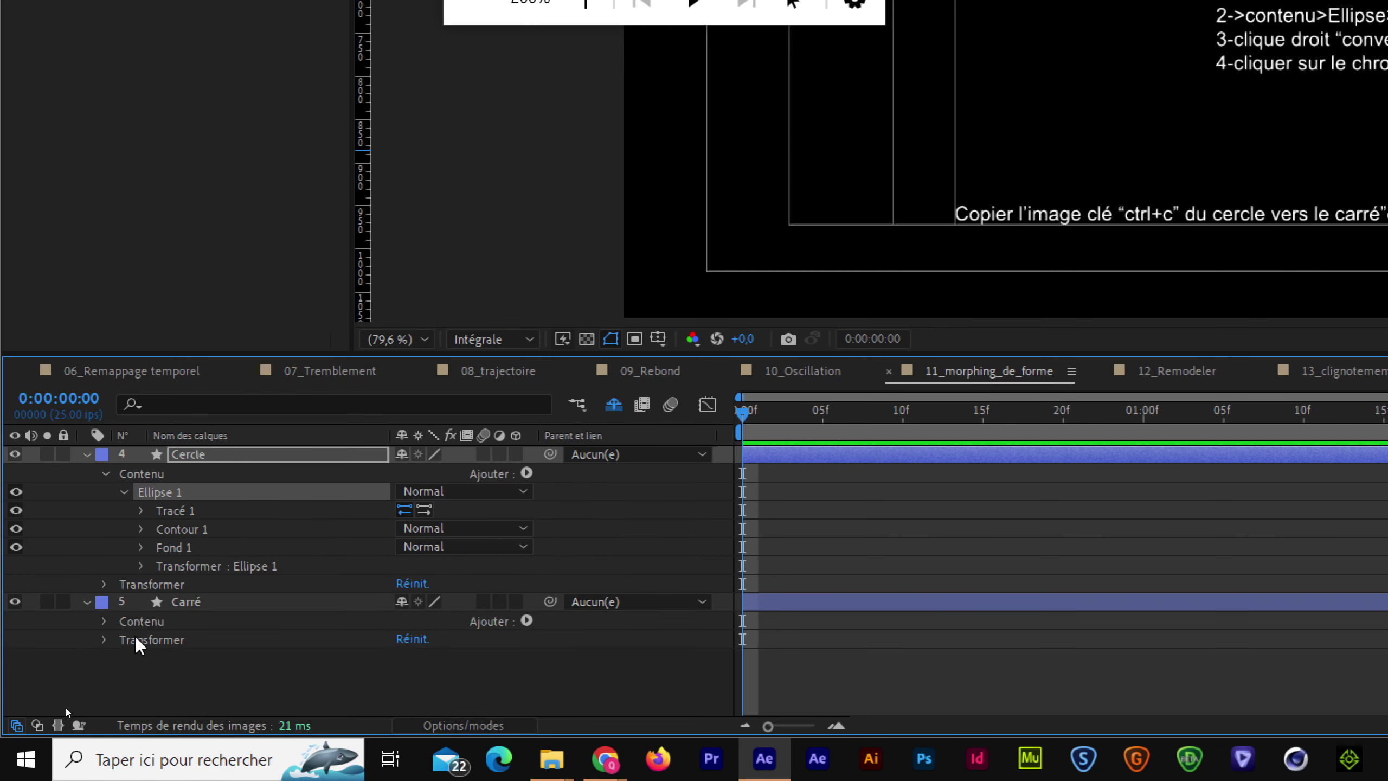
left_click(106, 621)
left_click(122, 639)
left_click(142, 658)
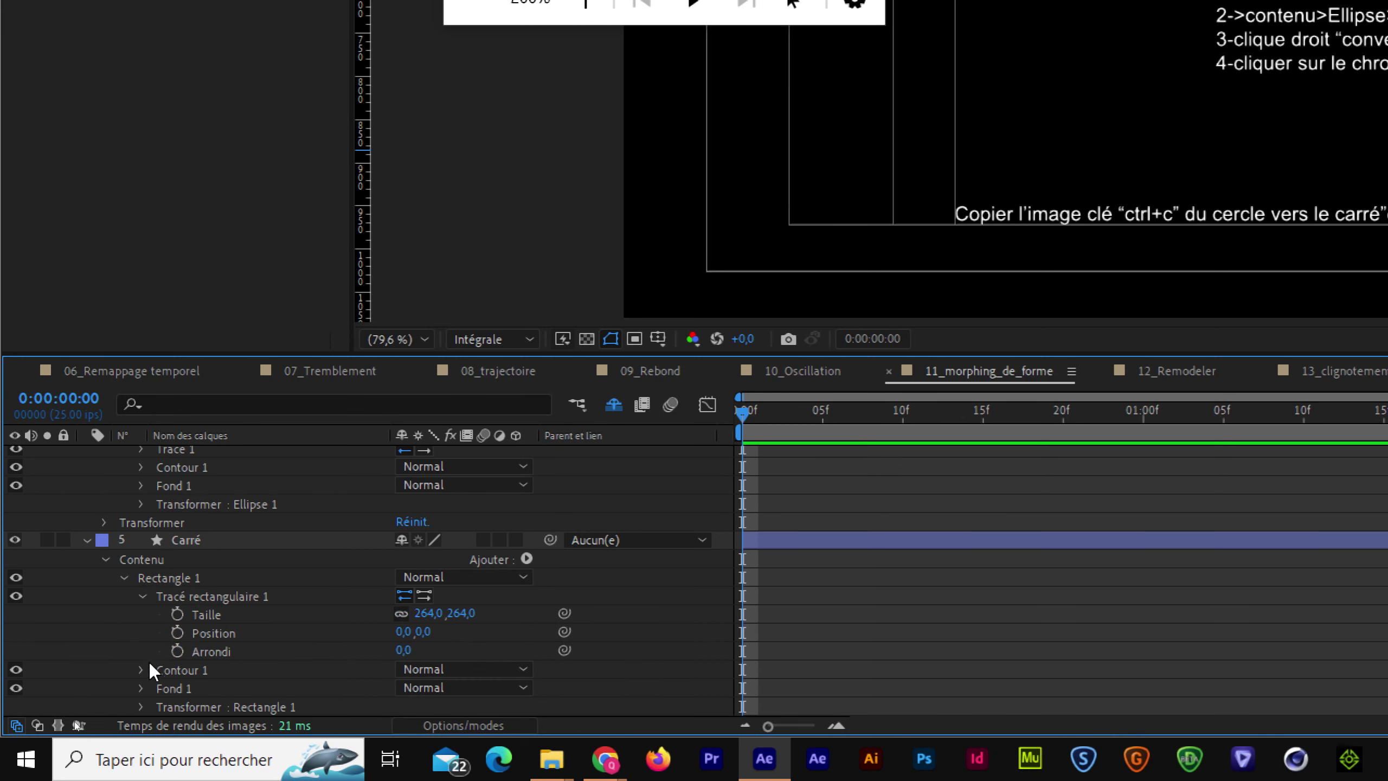
left_click(216, 595)
right_click(217, 596)
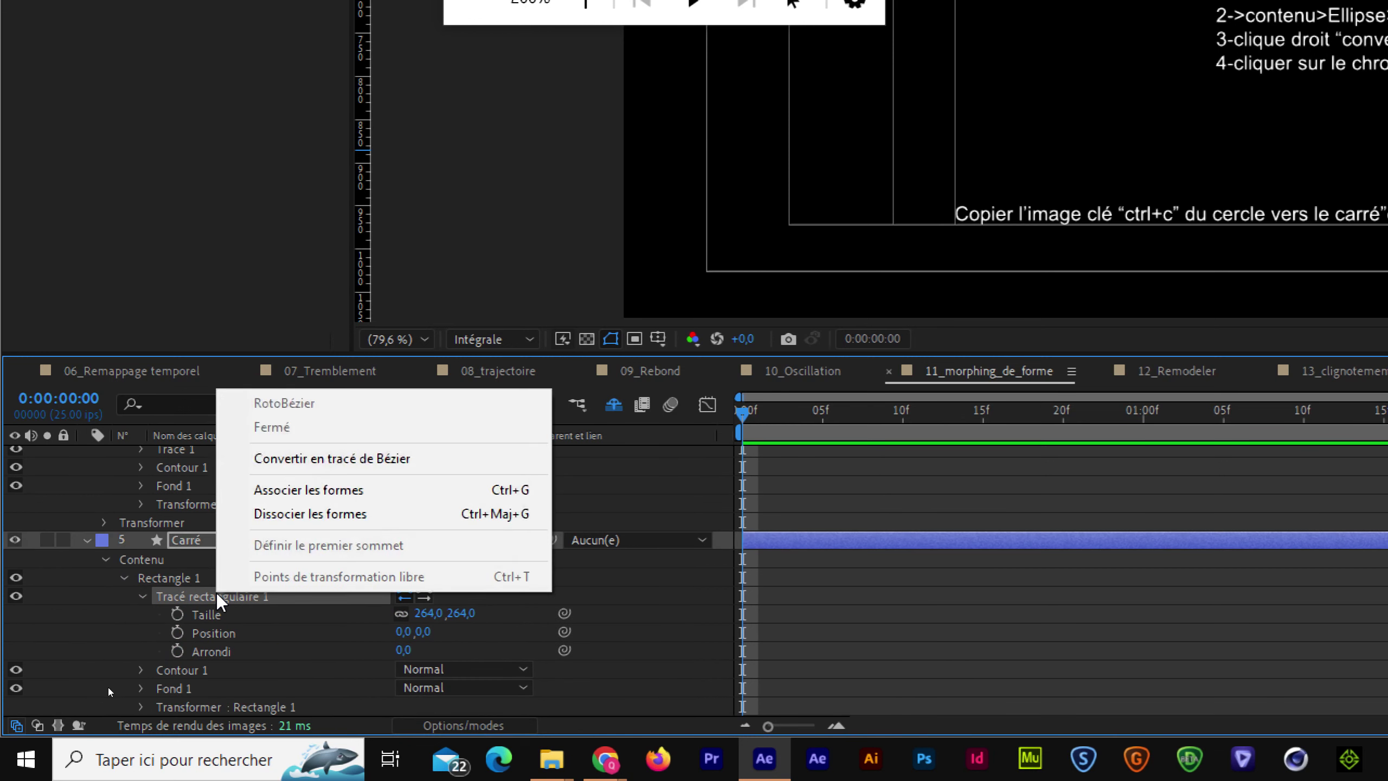
left_click(360, 459)
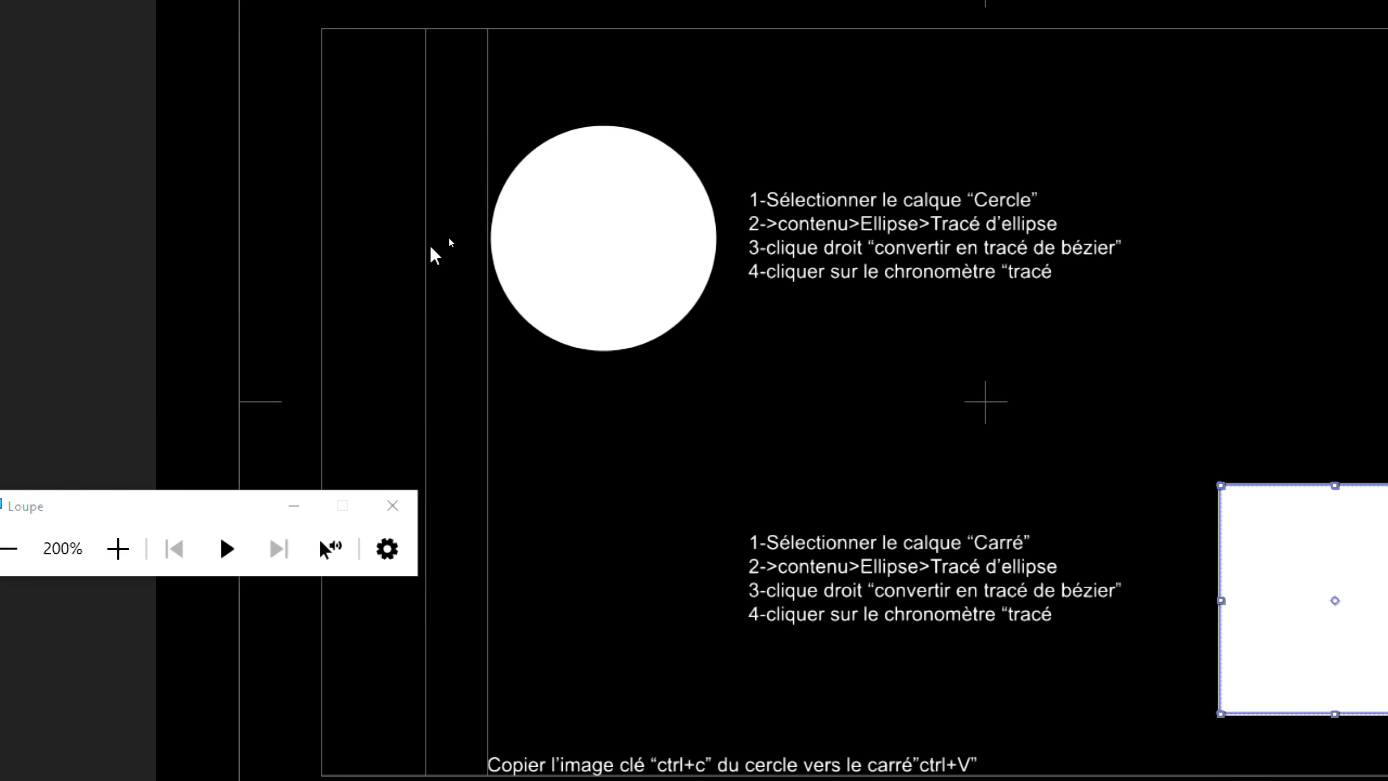
Set Tracé path keyframes at 0:00:00:00 on both the Cercle and Carré layers.
left_click(567, 236)
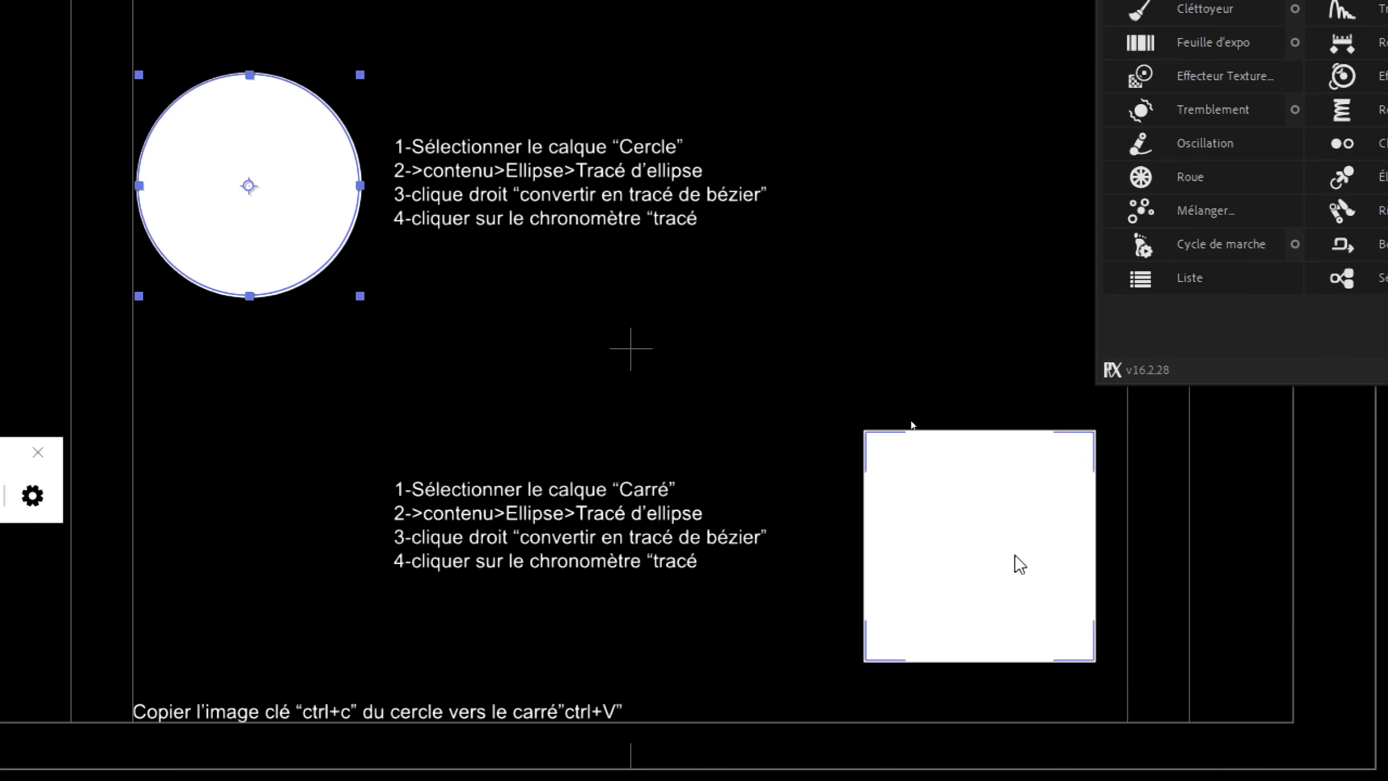
left_click(976, 560)
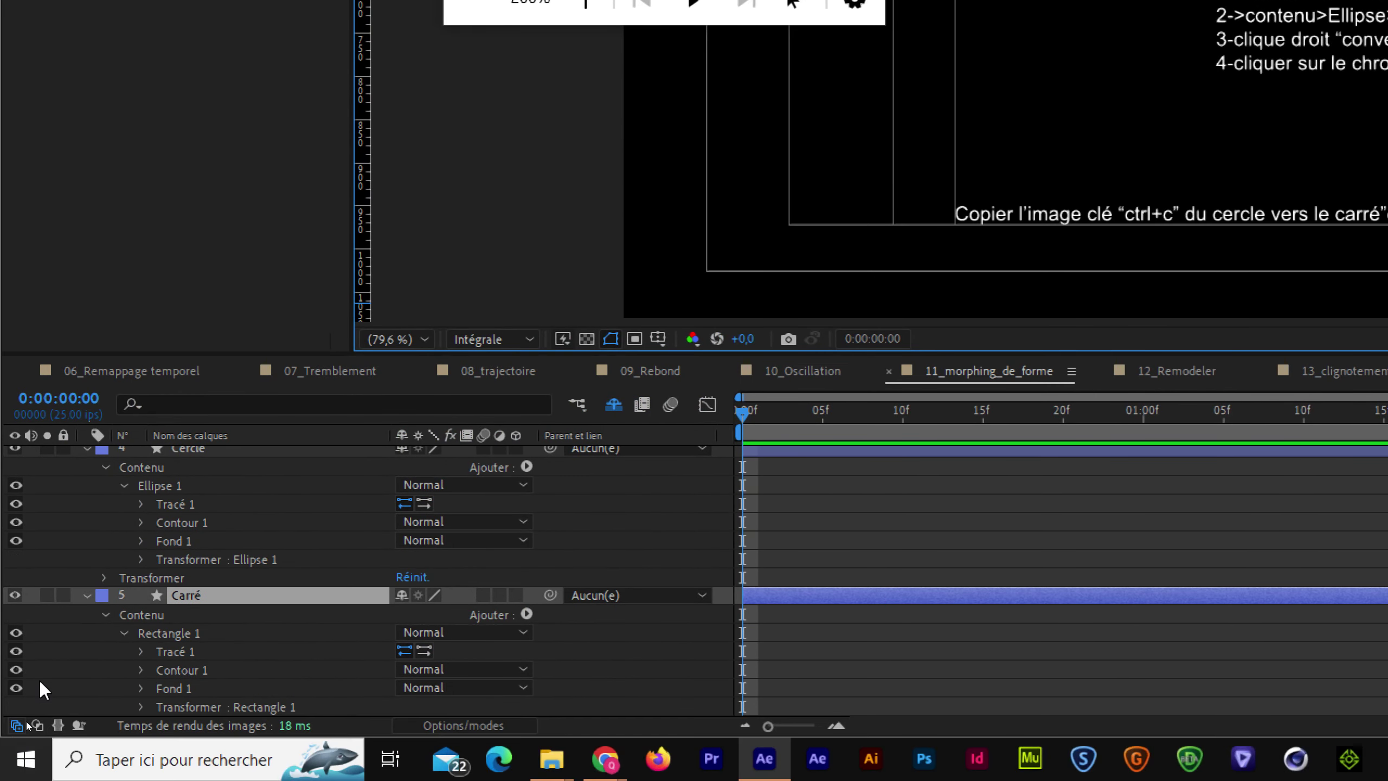
left_click(141, 503)
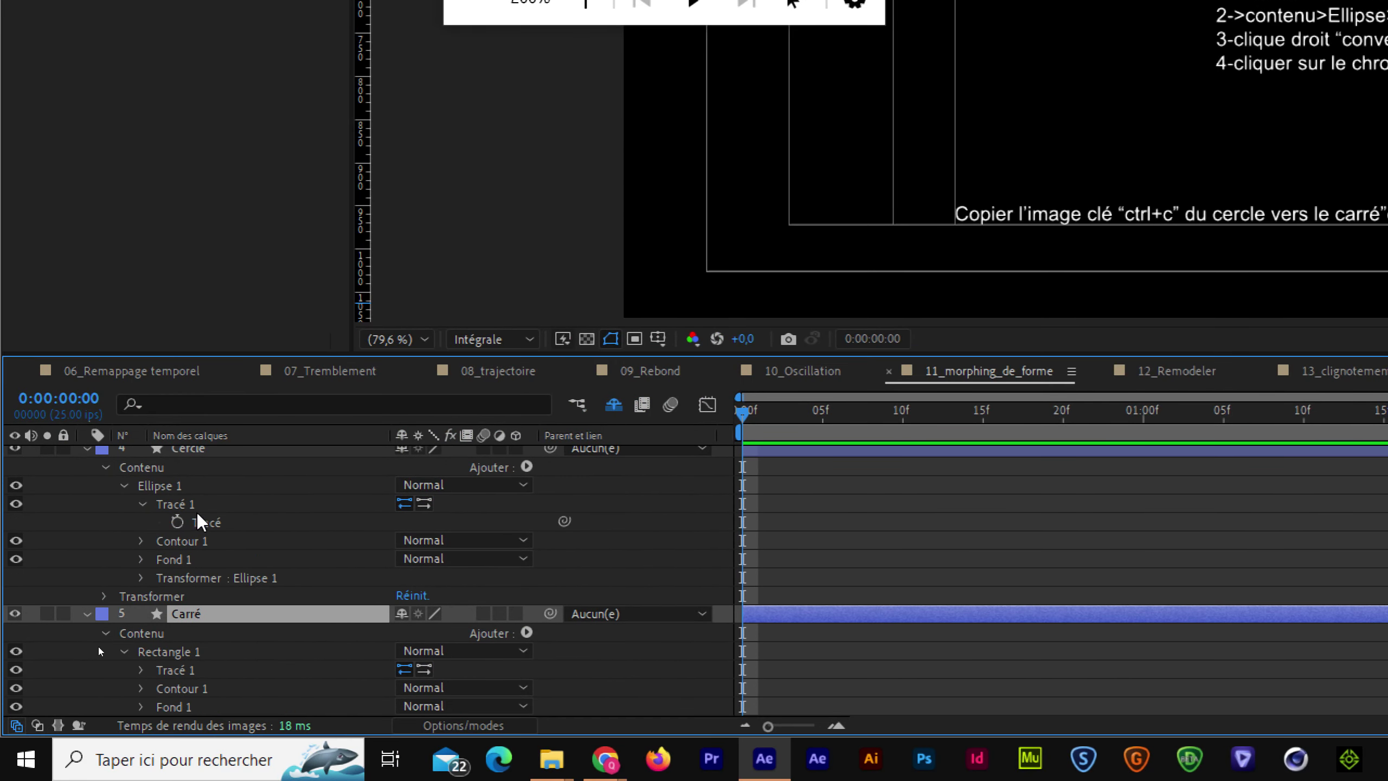
left_click(177, 521)
left_click(141, 669)
left_click(176, 688)
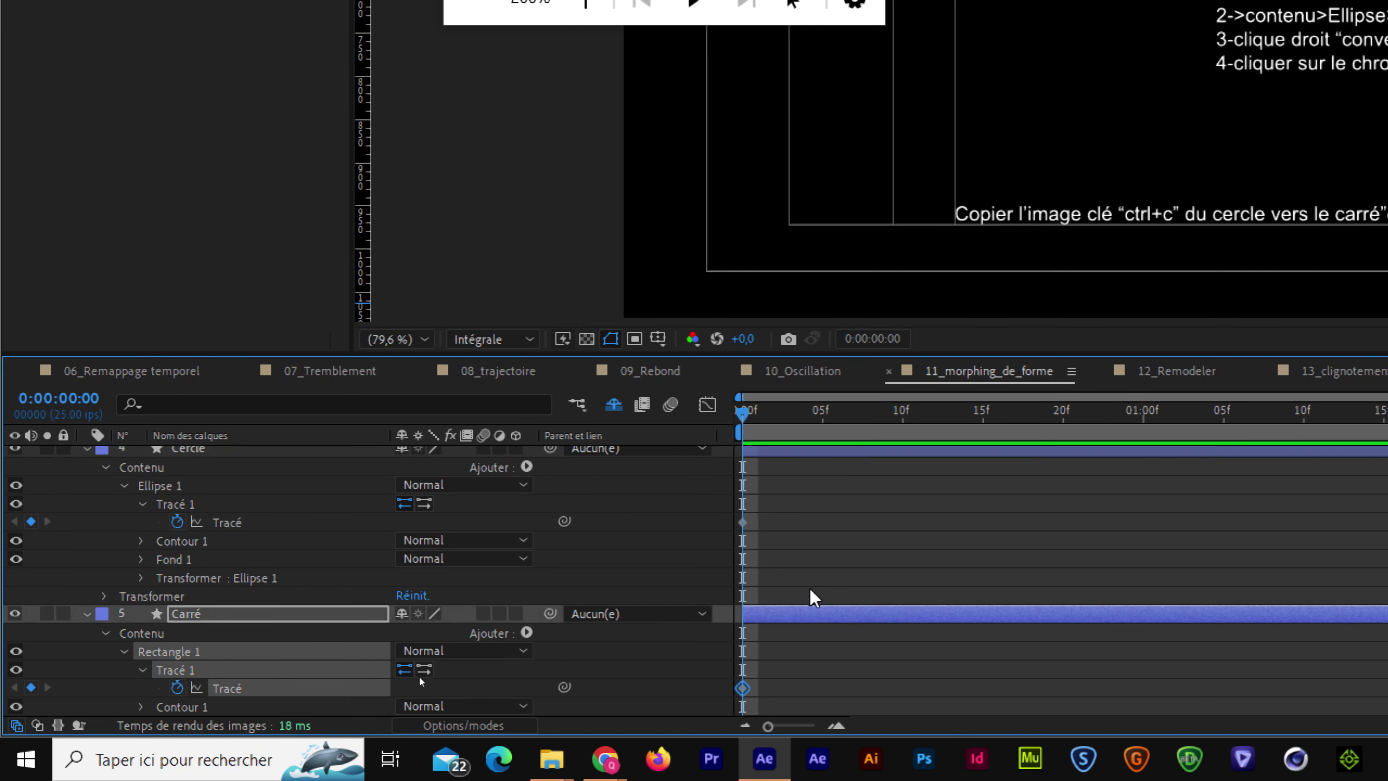
Paste the circle's path keyframe onto Carré's Tracé at 0:00:01:10, then return to the start.
left_click_drag(741, 413, 1168, 466)
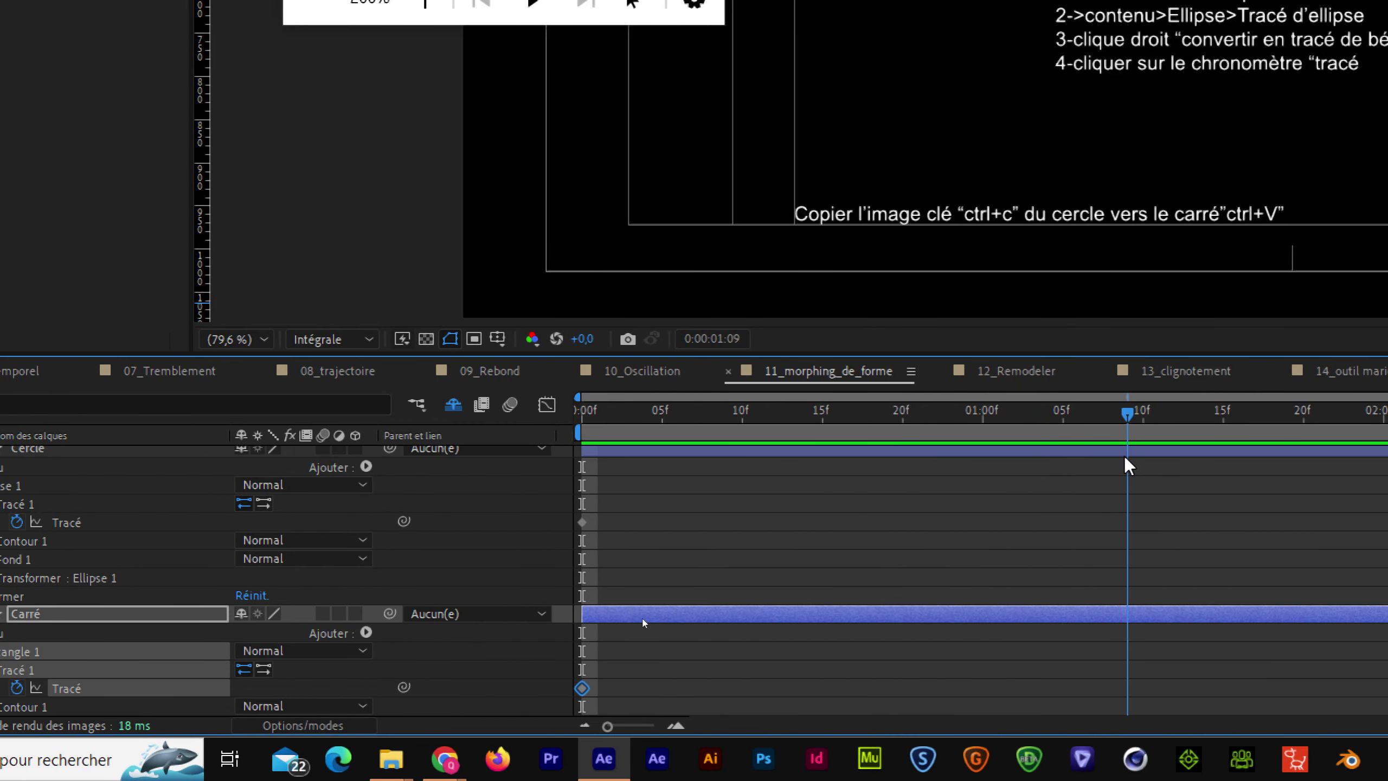
left_click(1141, 410)
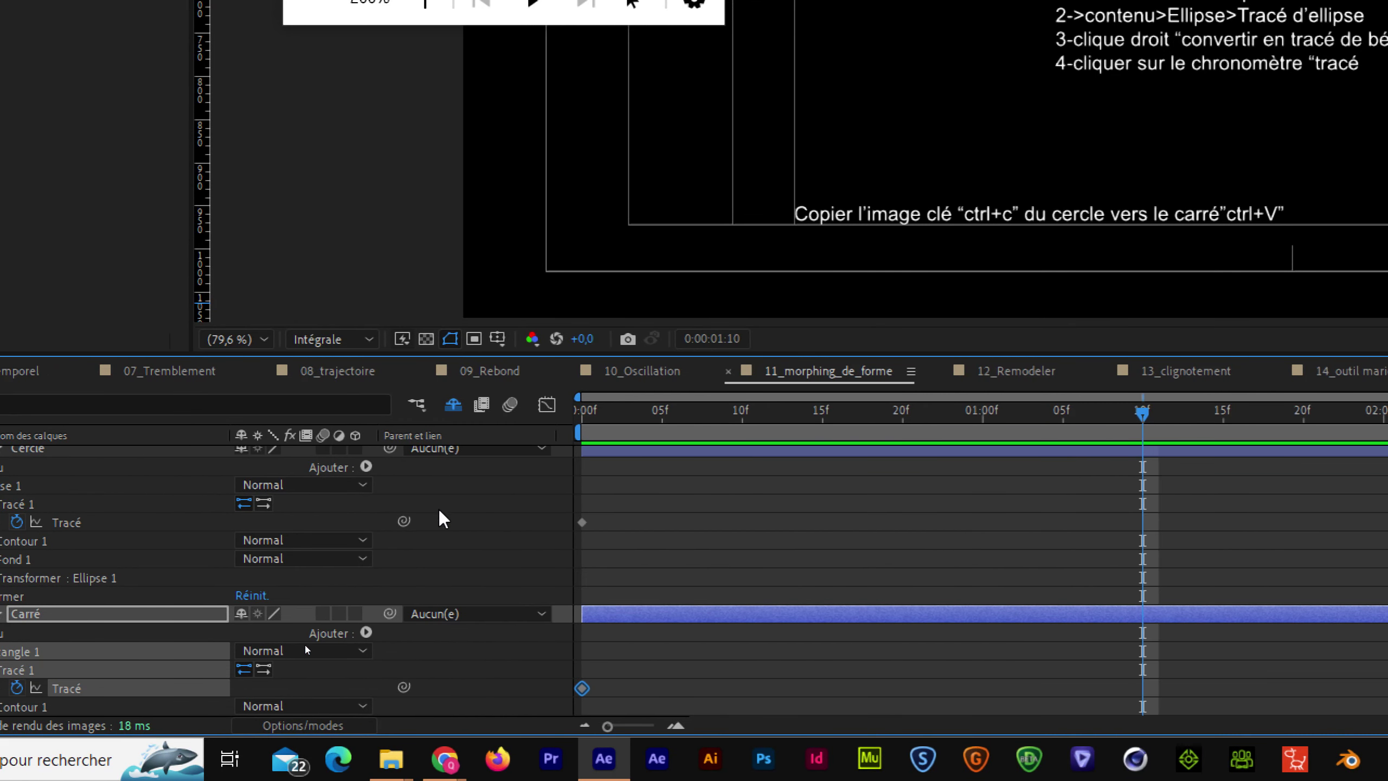
left_click(582, 523)
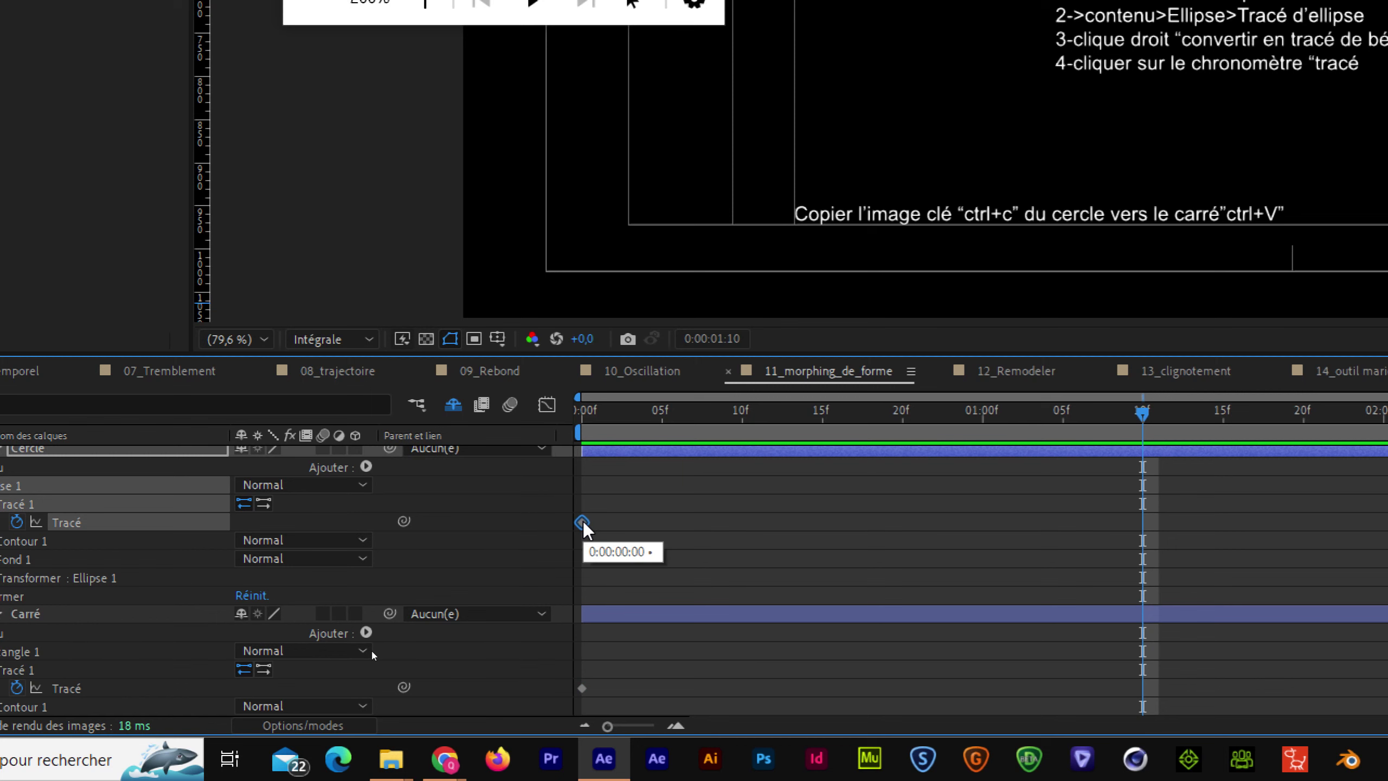
left_click(226, 688)
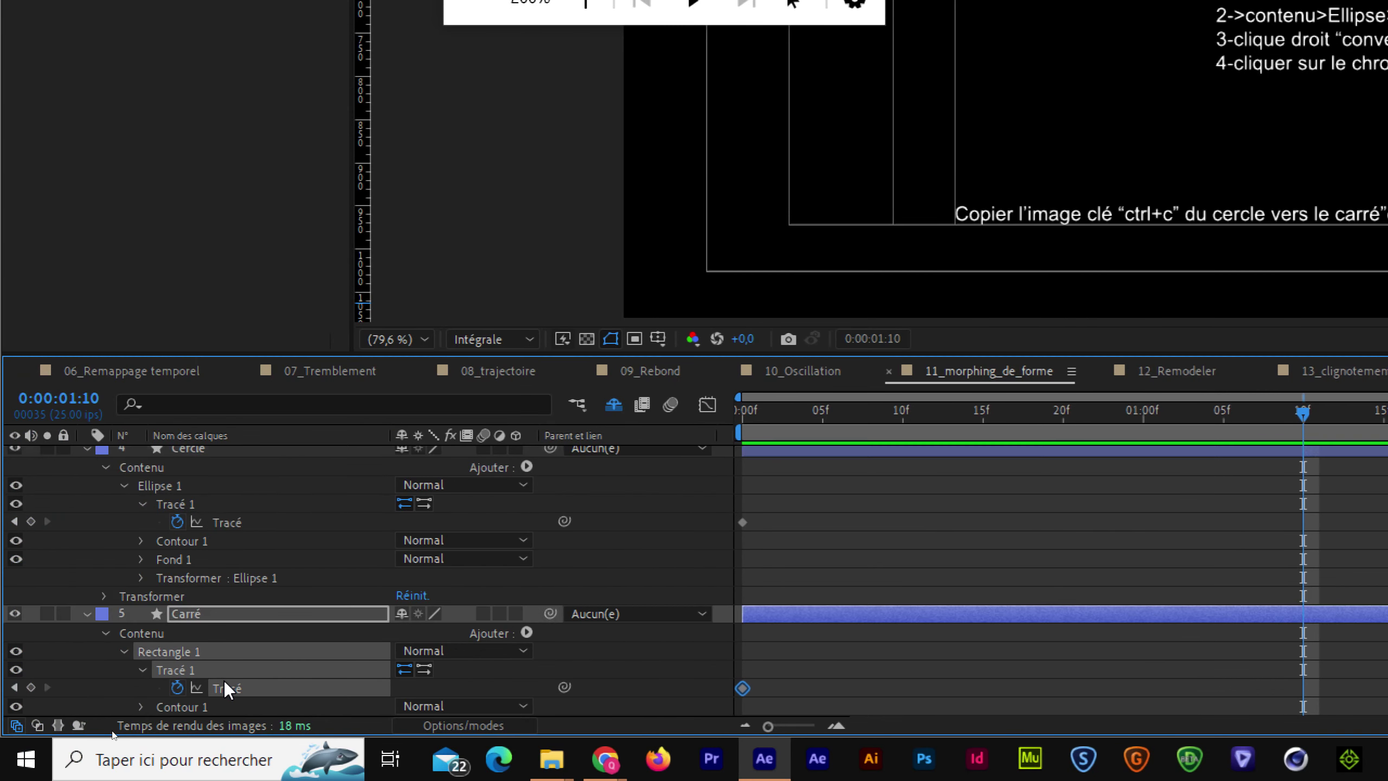
key("ctrl+v")
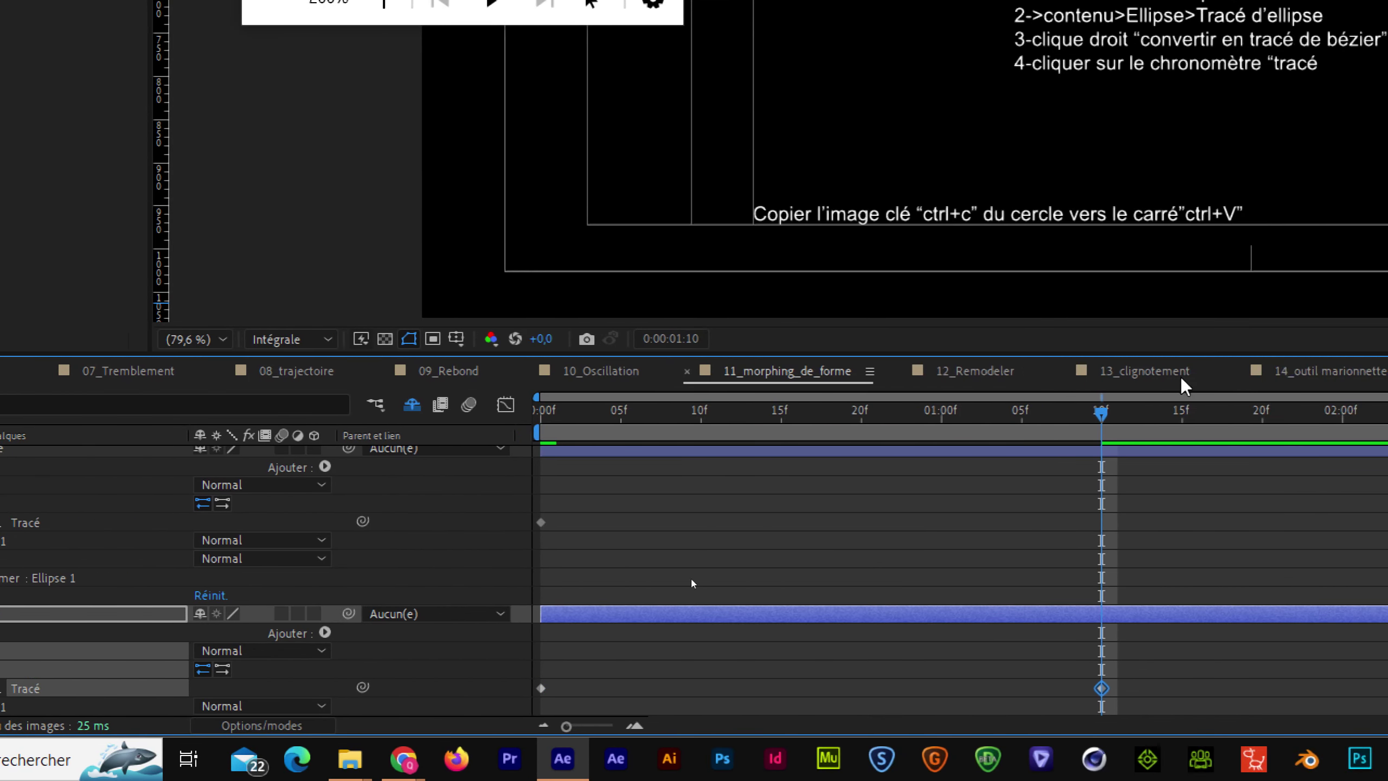
left_click_drag(1304, 414, 814, 423)
left_click_drag(612, 423, 536, 428)
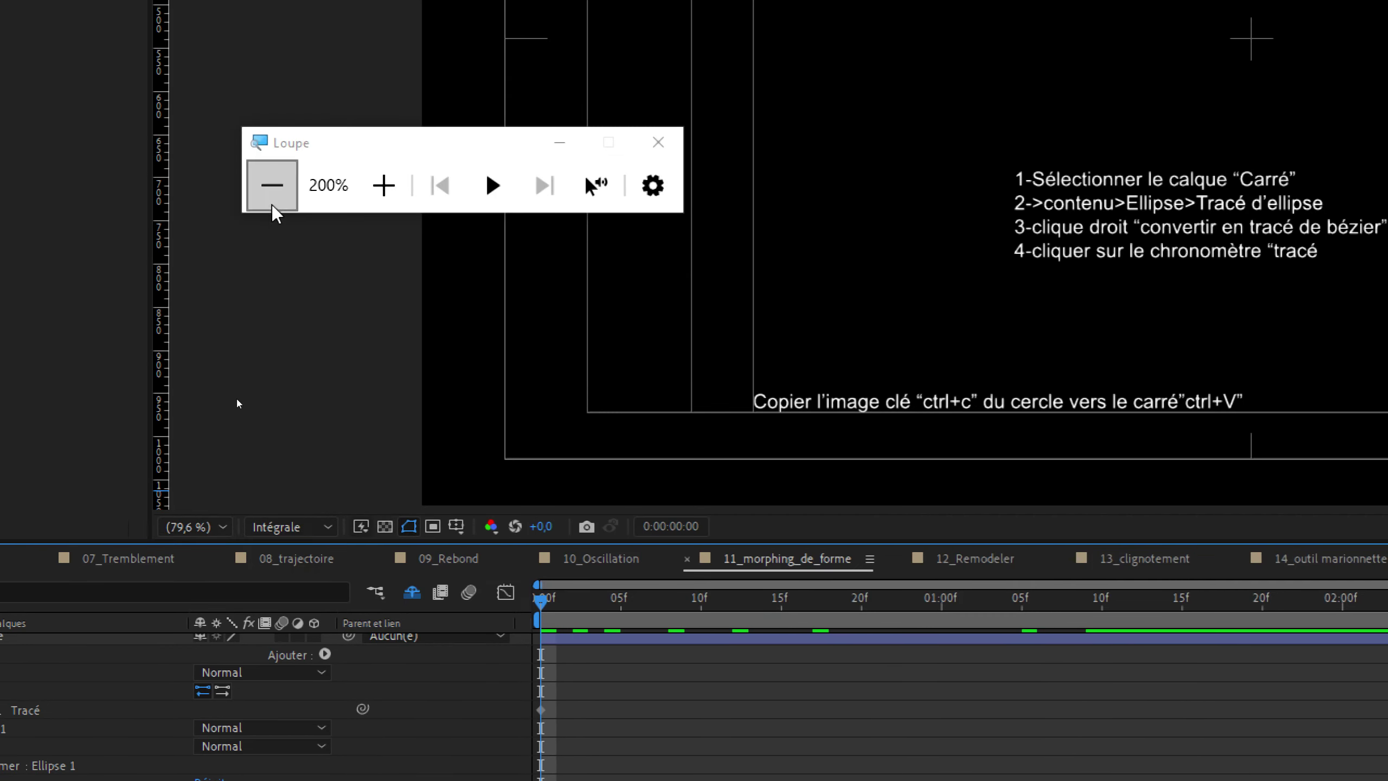
left_click(273, 203)
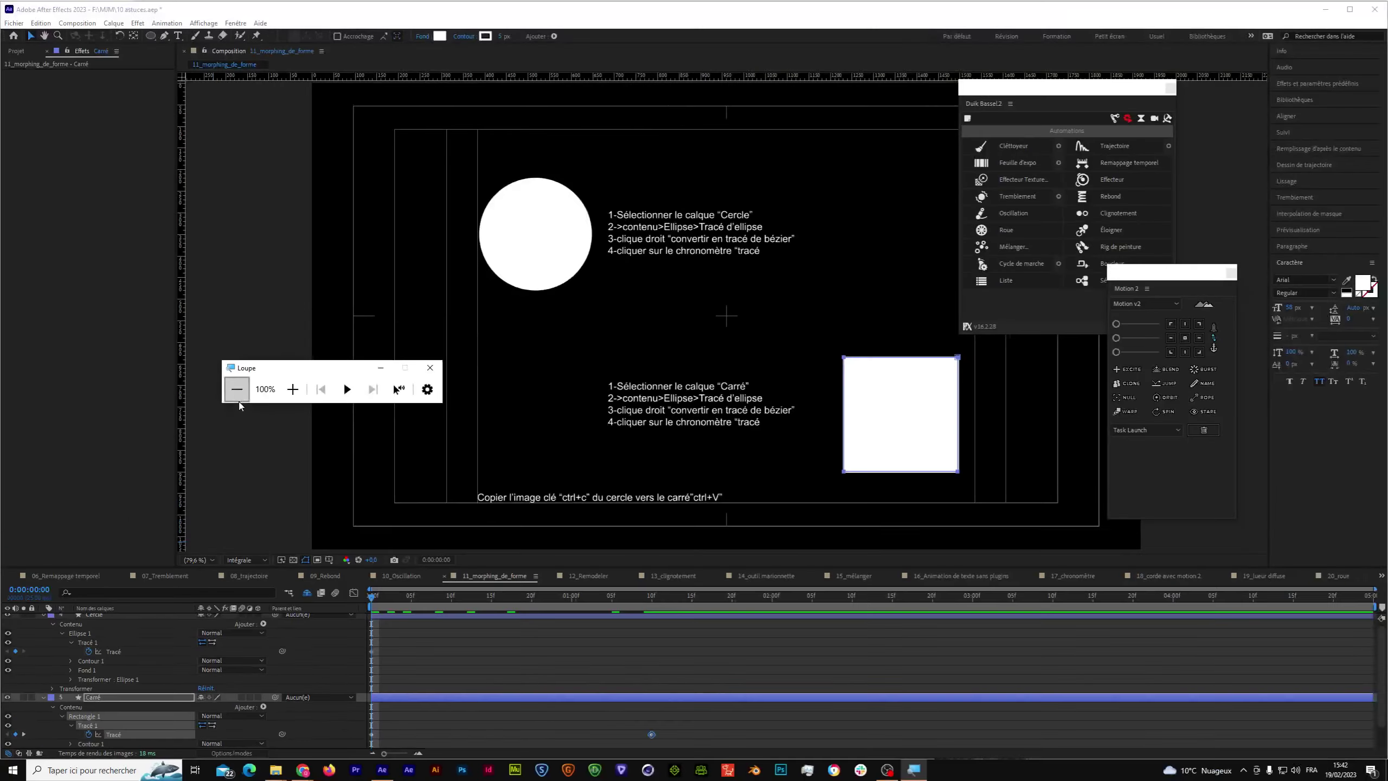
Scrub forward to preview the square morphing into the circle, then undo the path keyframes.
left_click_drag(372, 598, 652, 651)
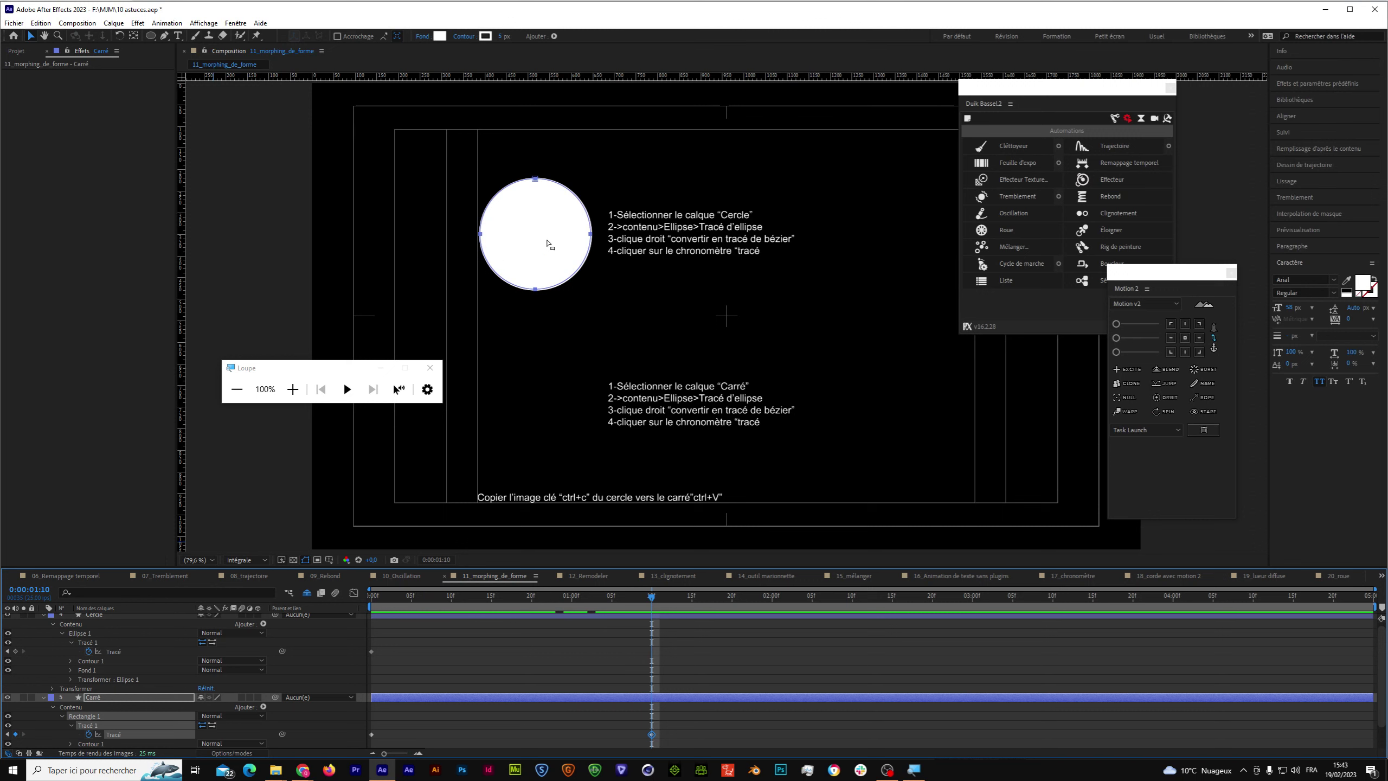
key("ctrl+z")
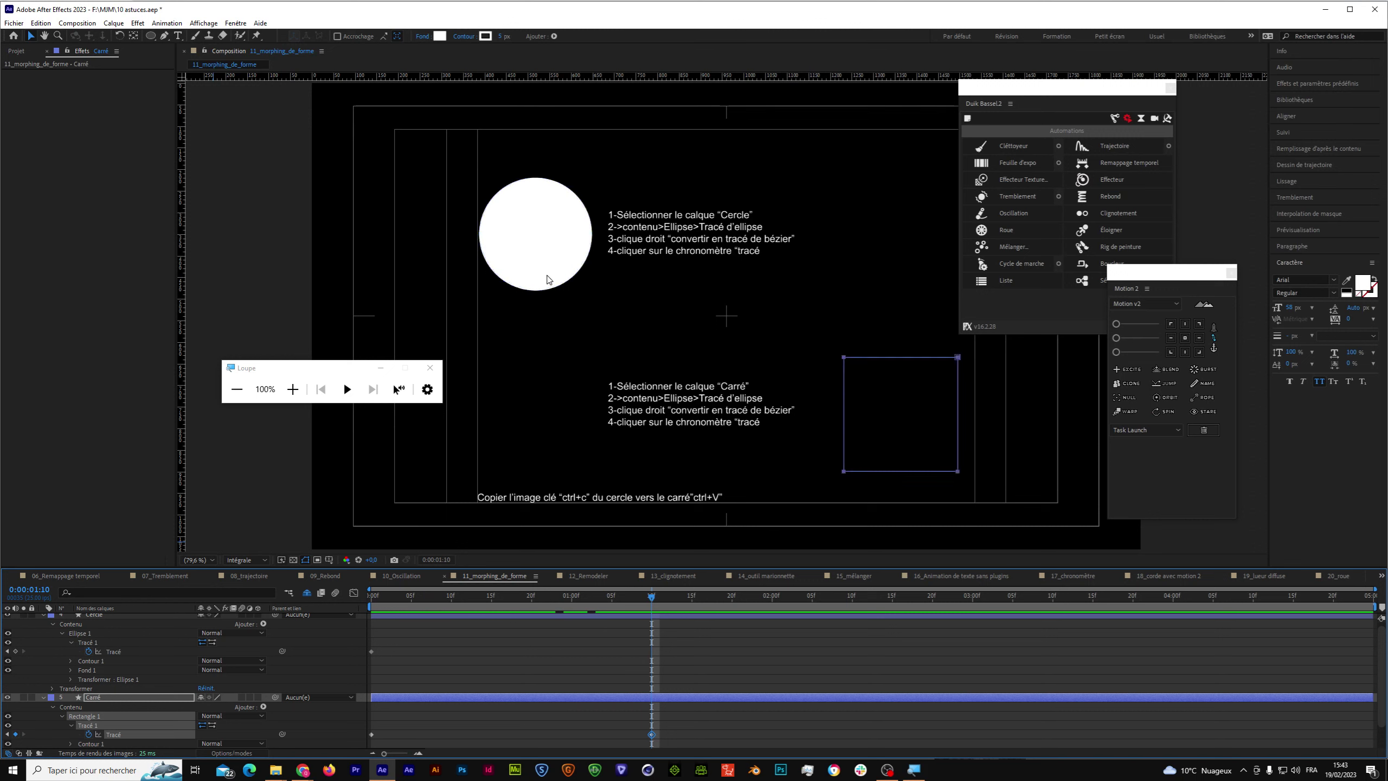
key("ctrl+z")
key("ctrl+z")
key("ctrl+Down")
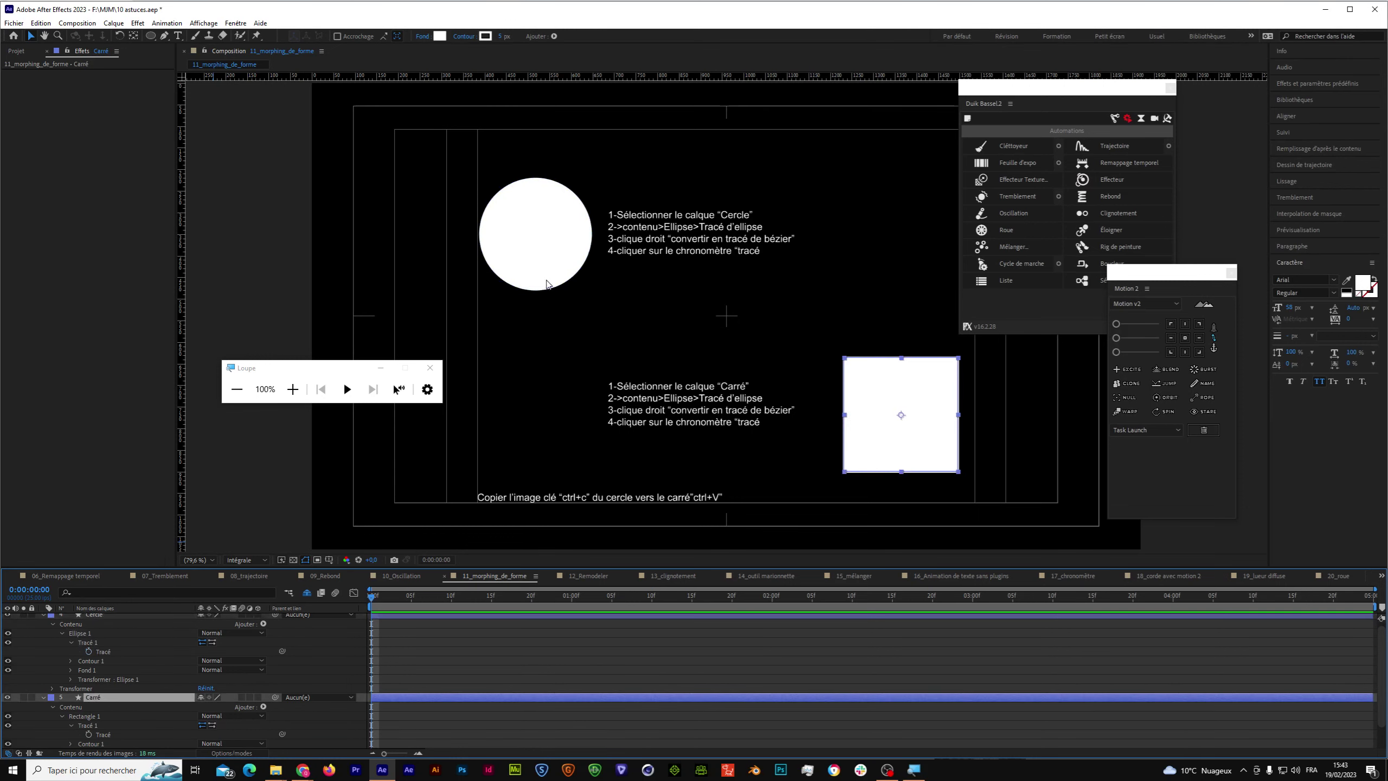
Save the 10 astuces project via Fichier > Enregistrer and collapse the Cercle and Carré layers.
left_click(13, 22)
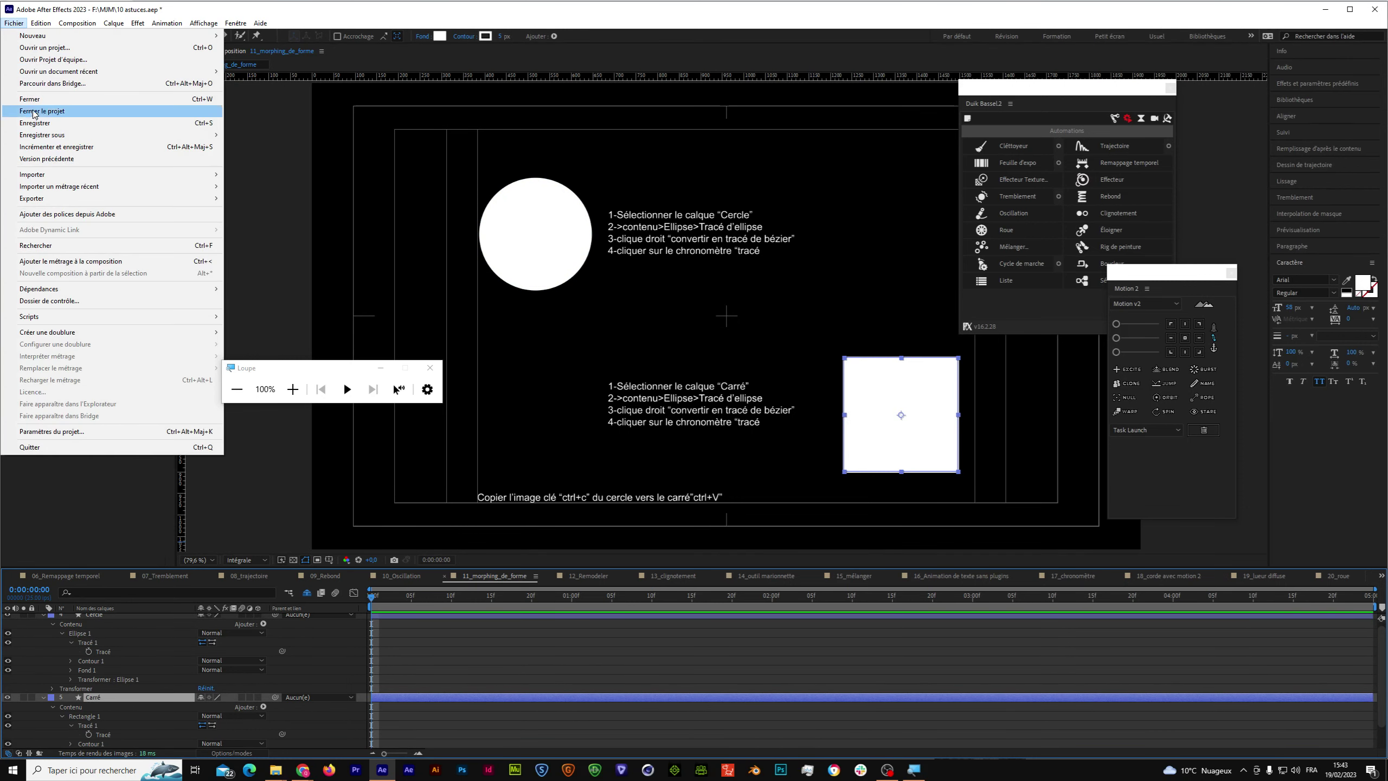
left_click(54, 126)
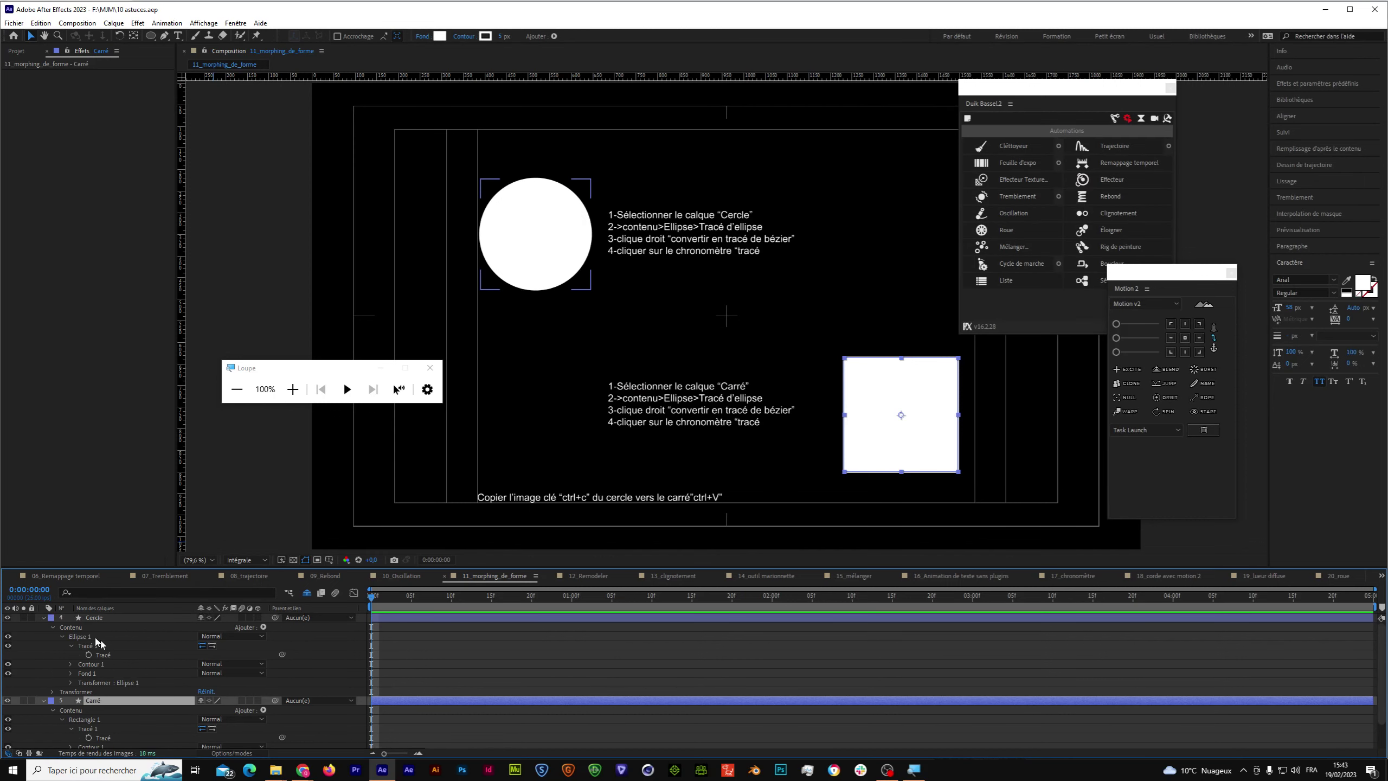
left_click(43, 618)
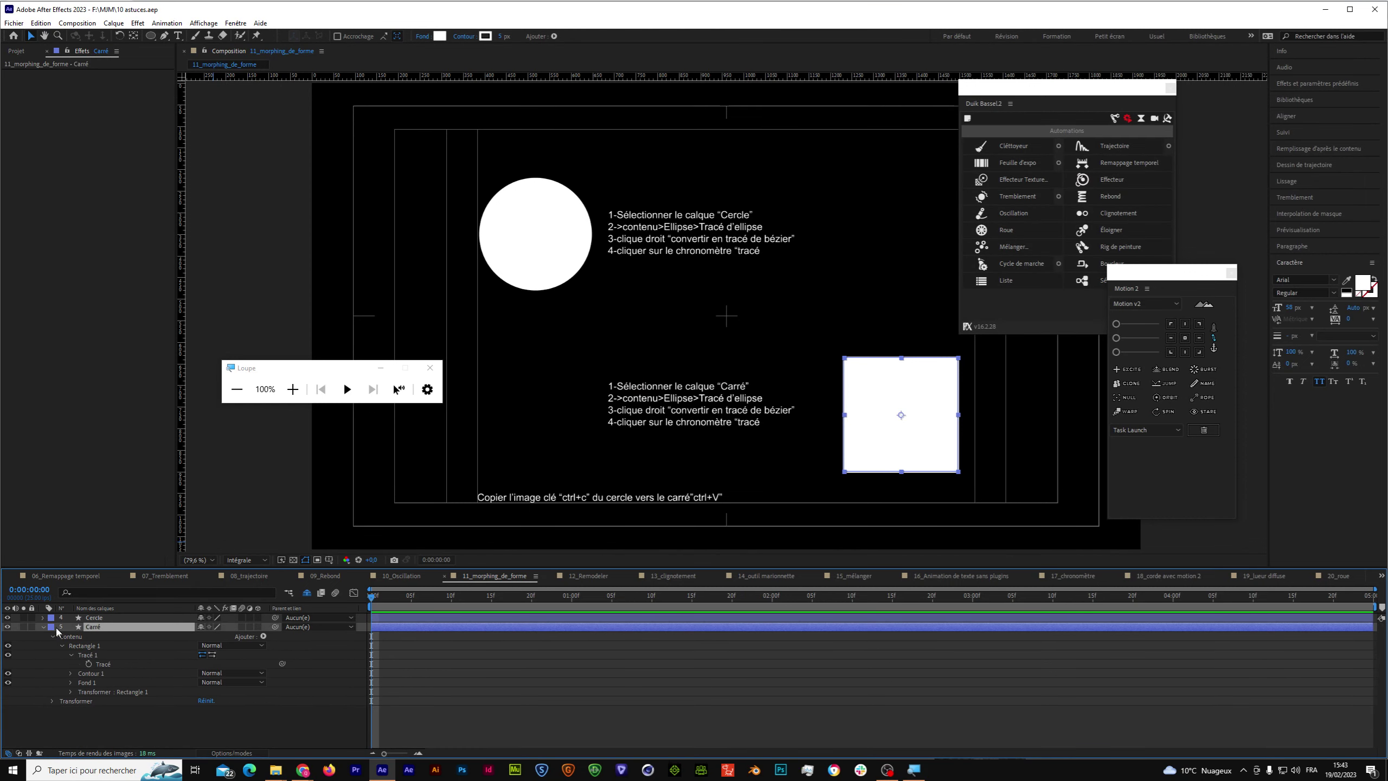
left_click(42, 627)
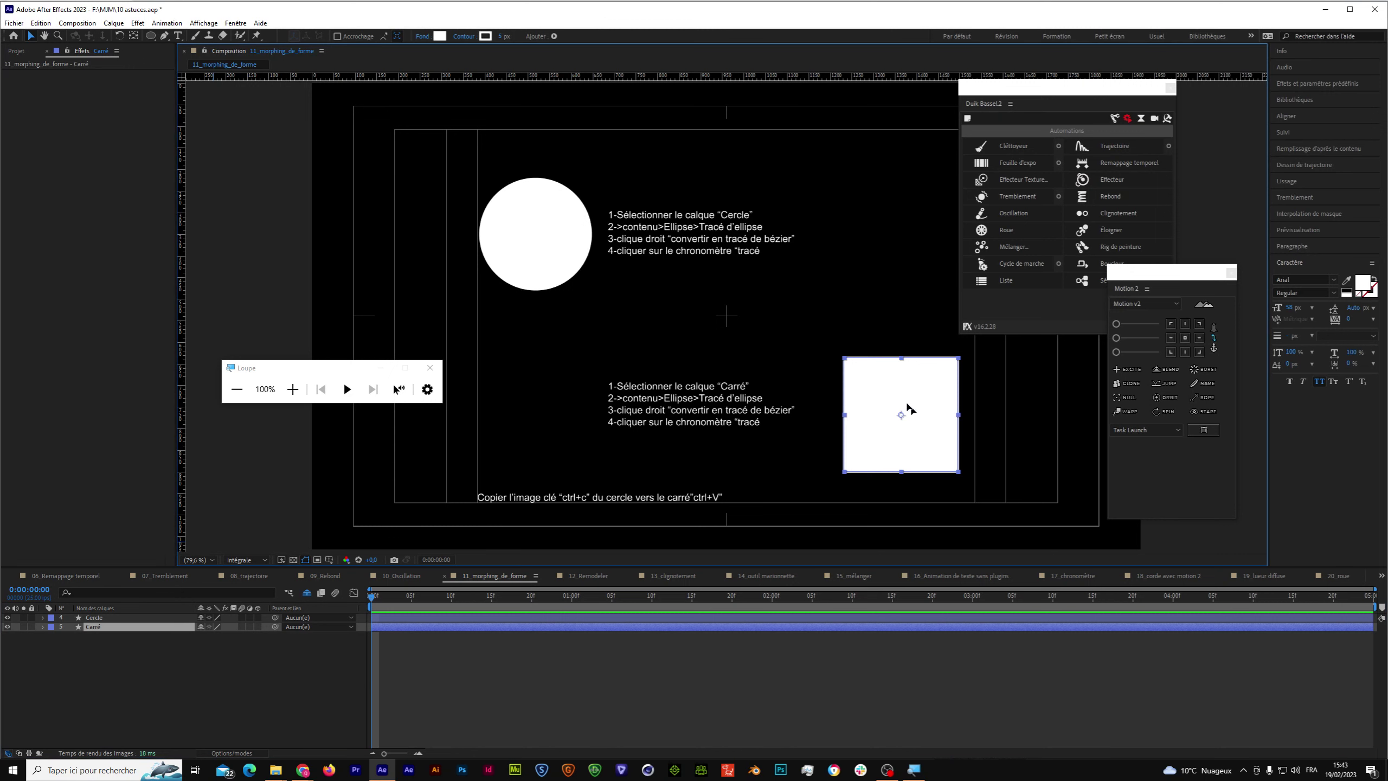
Centre Carré and Cercle horizontally and vertically in the composition using the Aligner panel.
left_click_drag(887, 419, 750, 326)
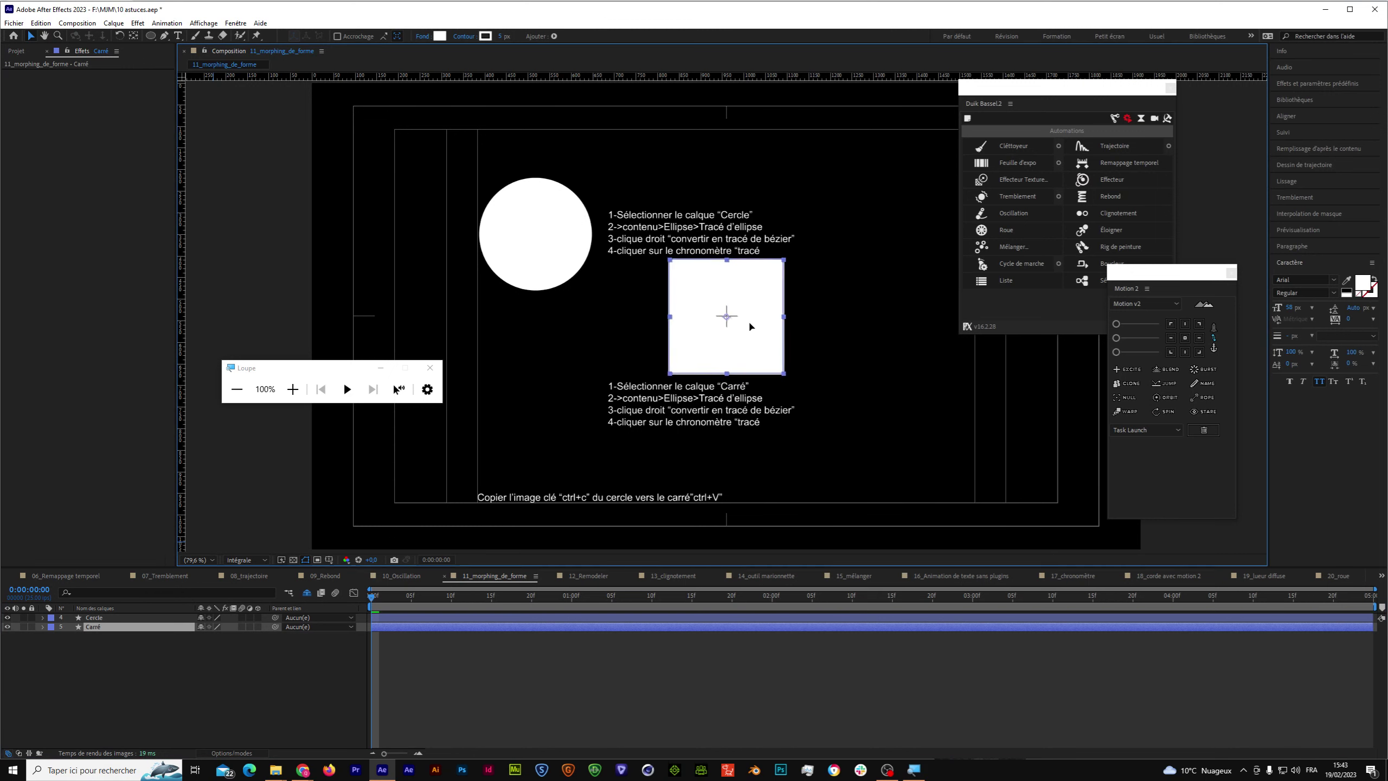
left_click(1300, 117)
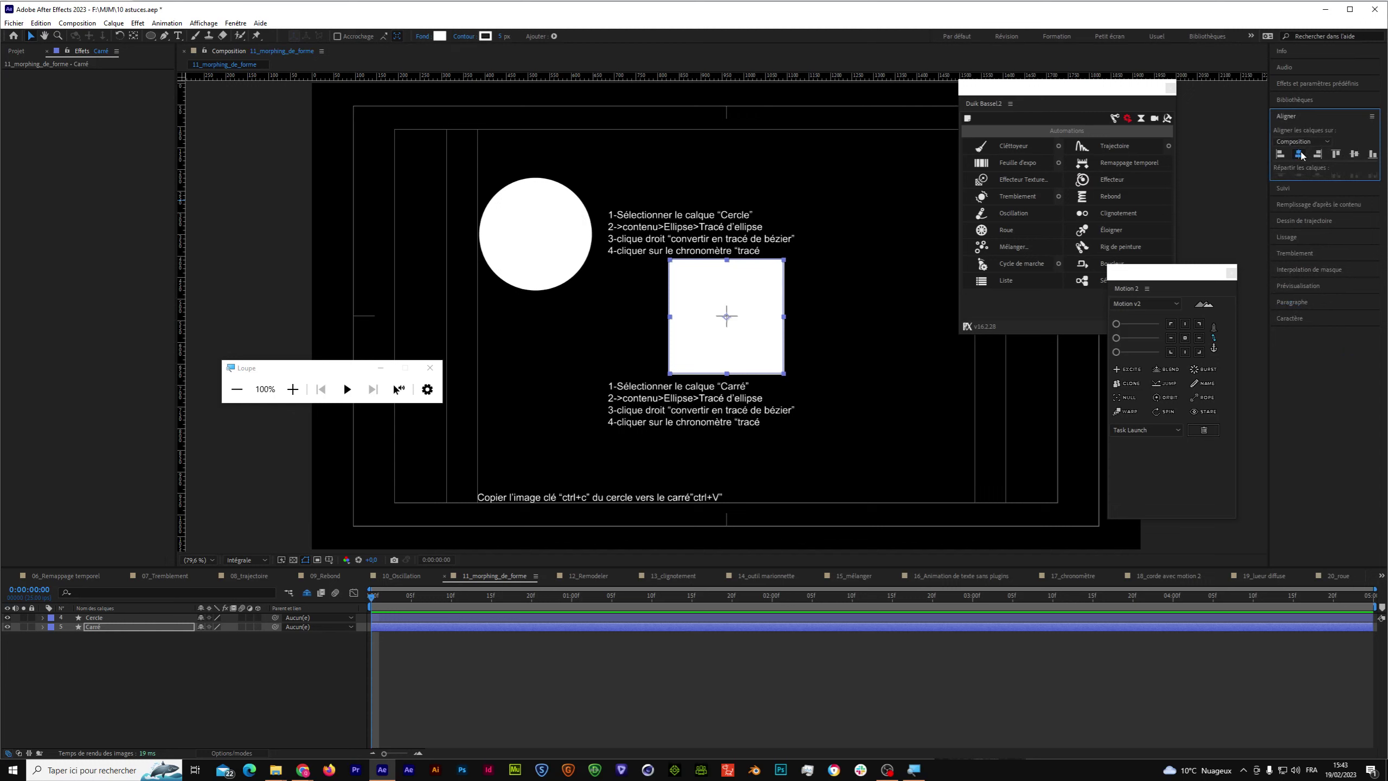
left_click(1354, 154)
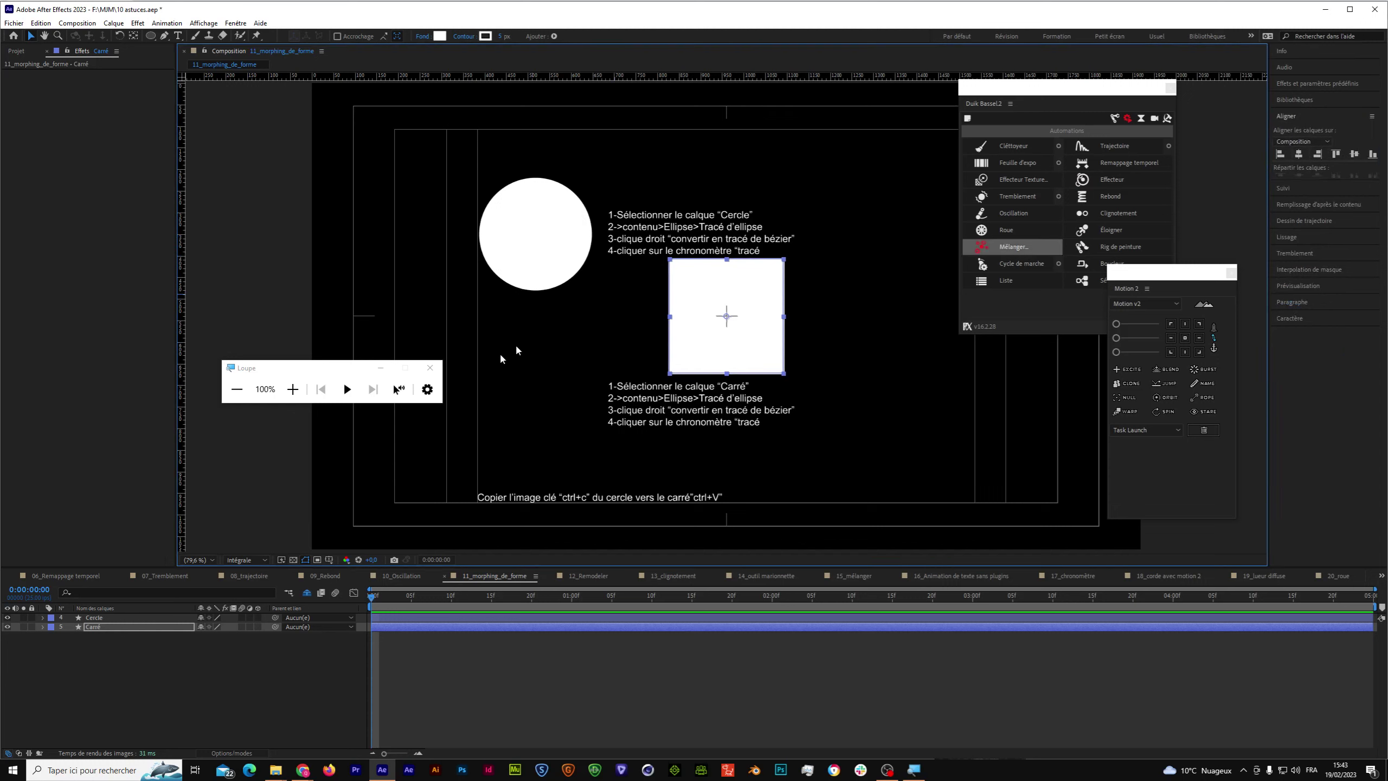
left_click(122, 621)
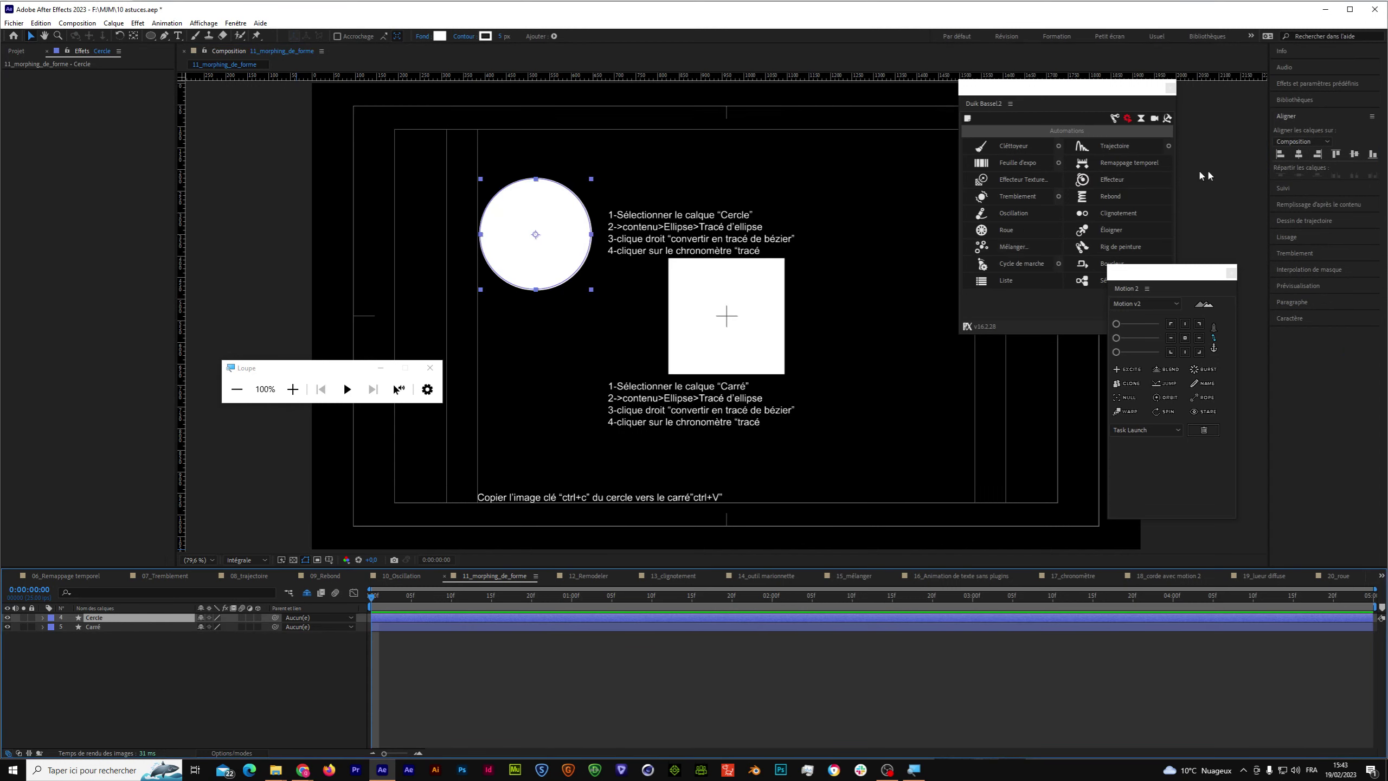
left_click(1299, 153)
left_click(1355, 156)
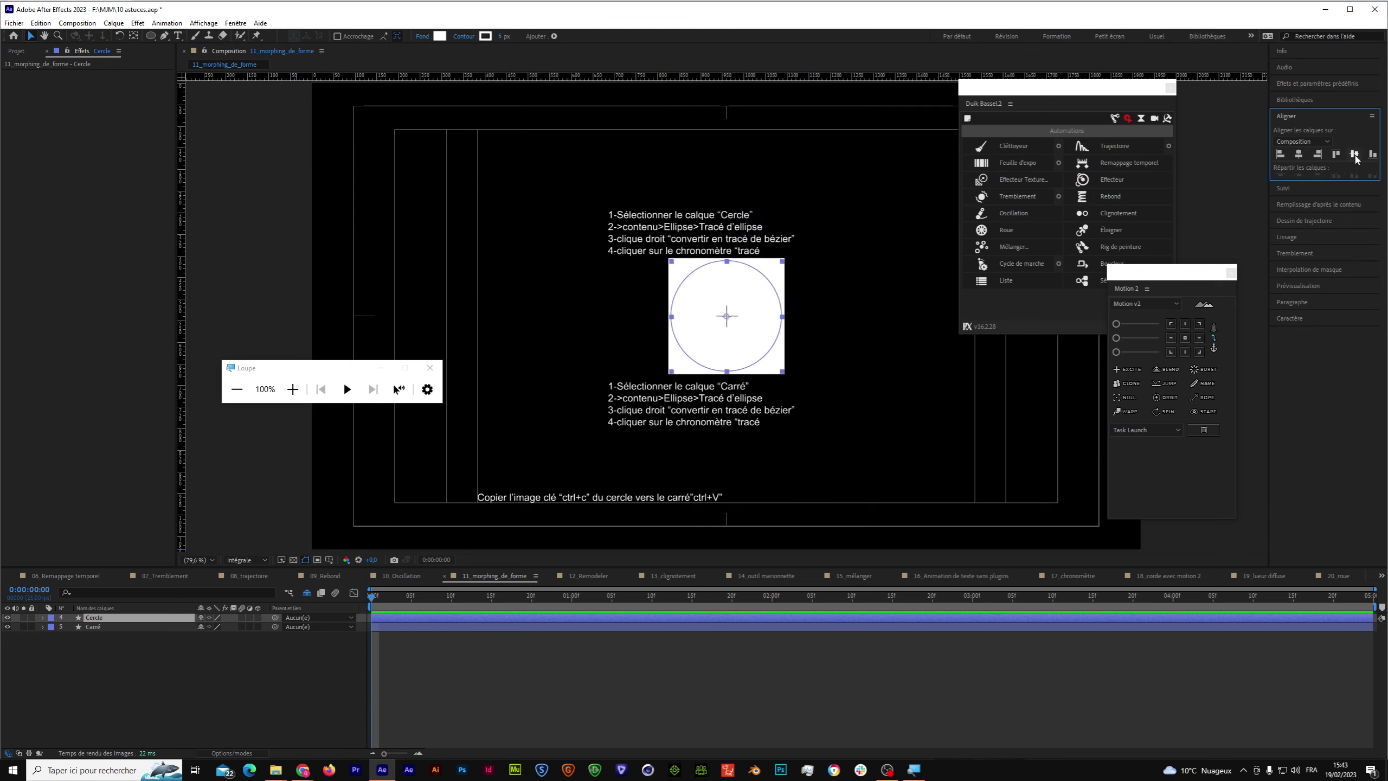
left_click(100, 626)
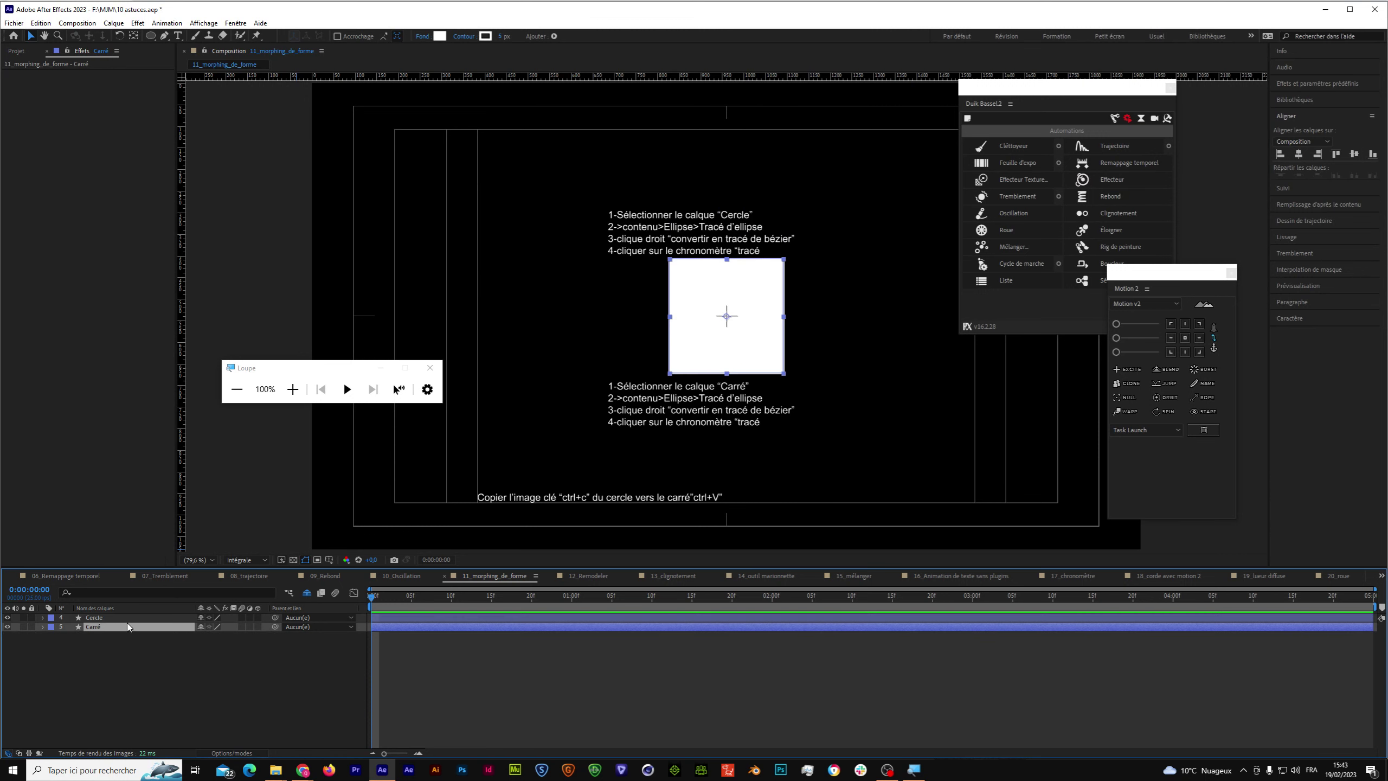
Expand Carré and Cercle to their Tracé properties and set path keyframes at frame 0 on both.
left_click(42, 626)
left_click(53, 636)
left_click(62, 645)
left_click(71, 655)
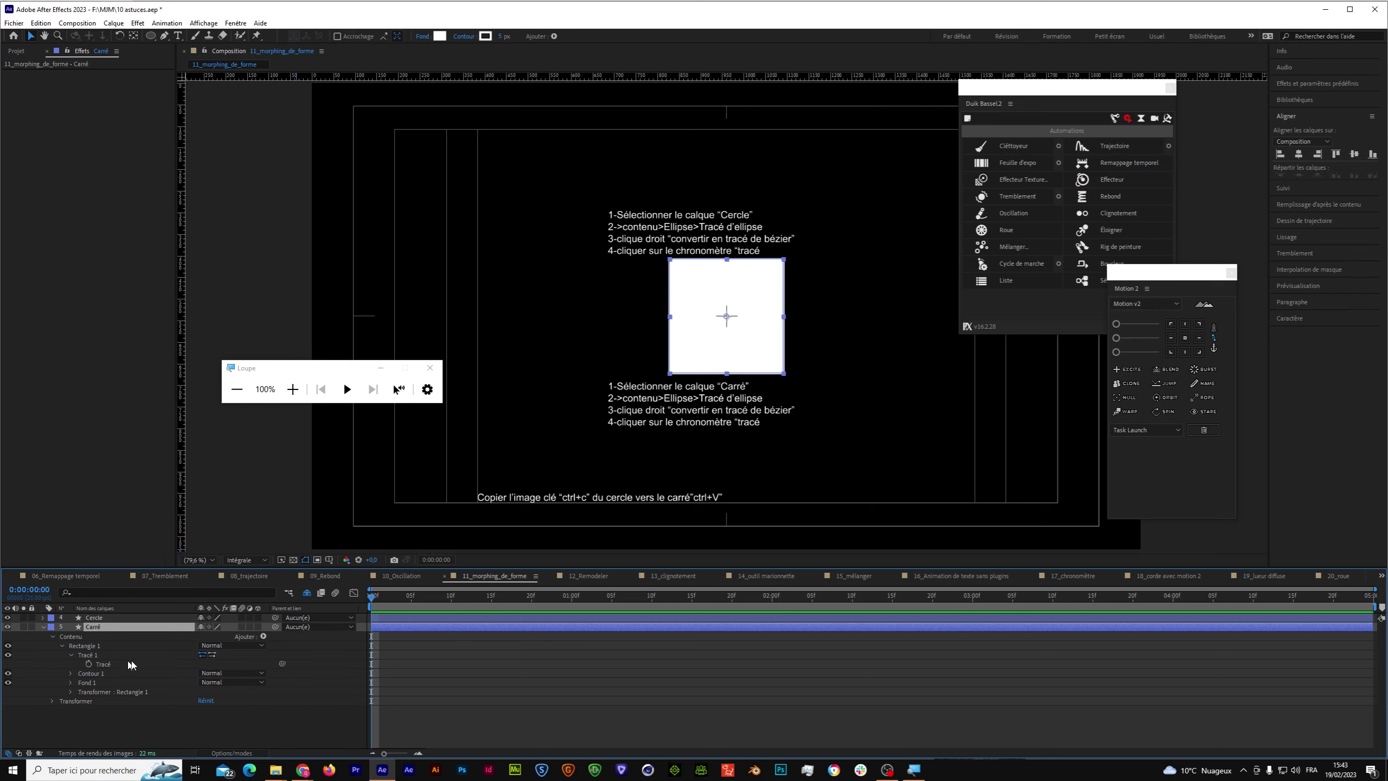
left_click(90, 664)
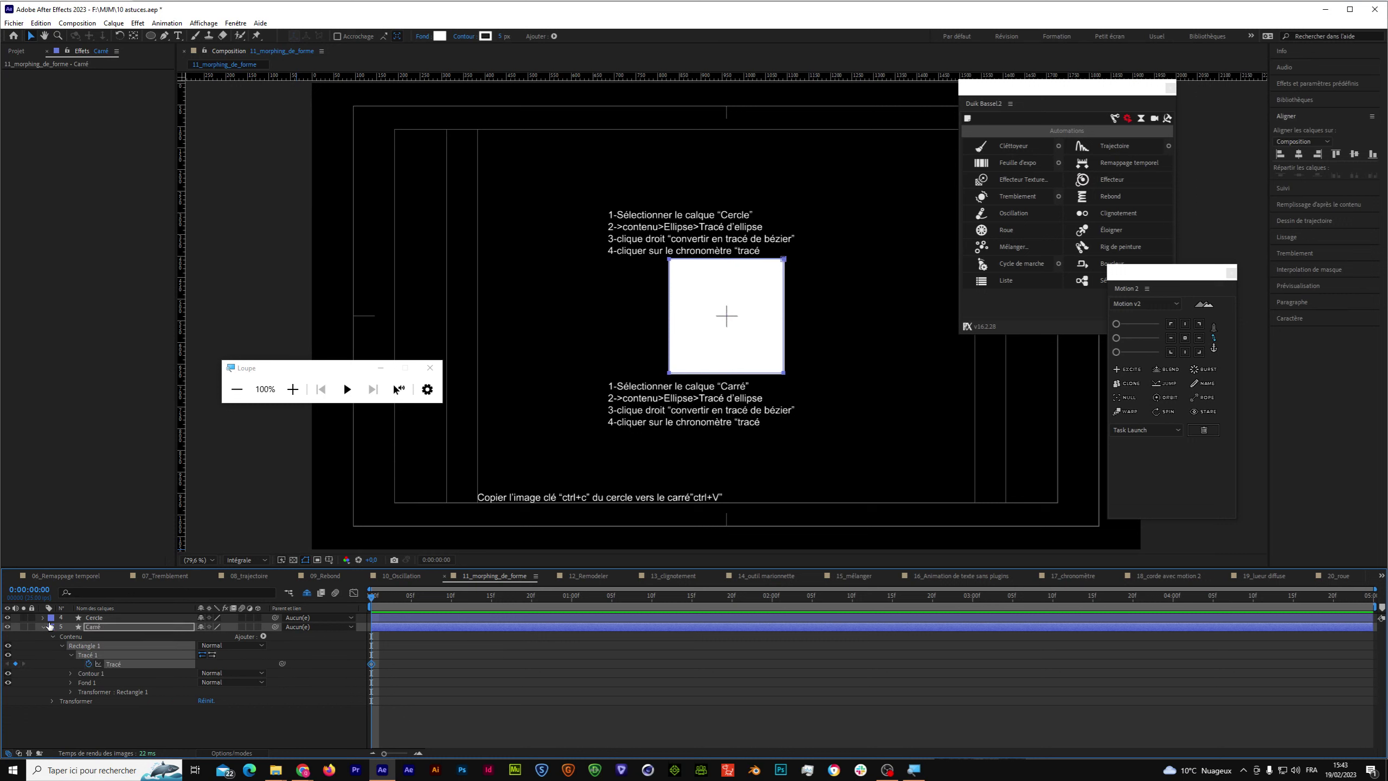
left_click(44, 619)
left_click(88, 655)
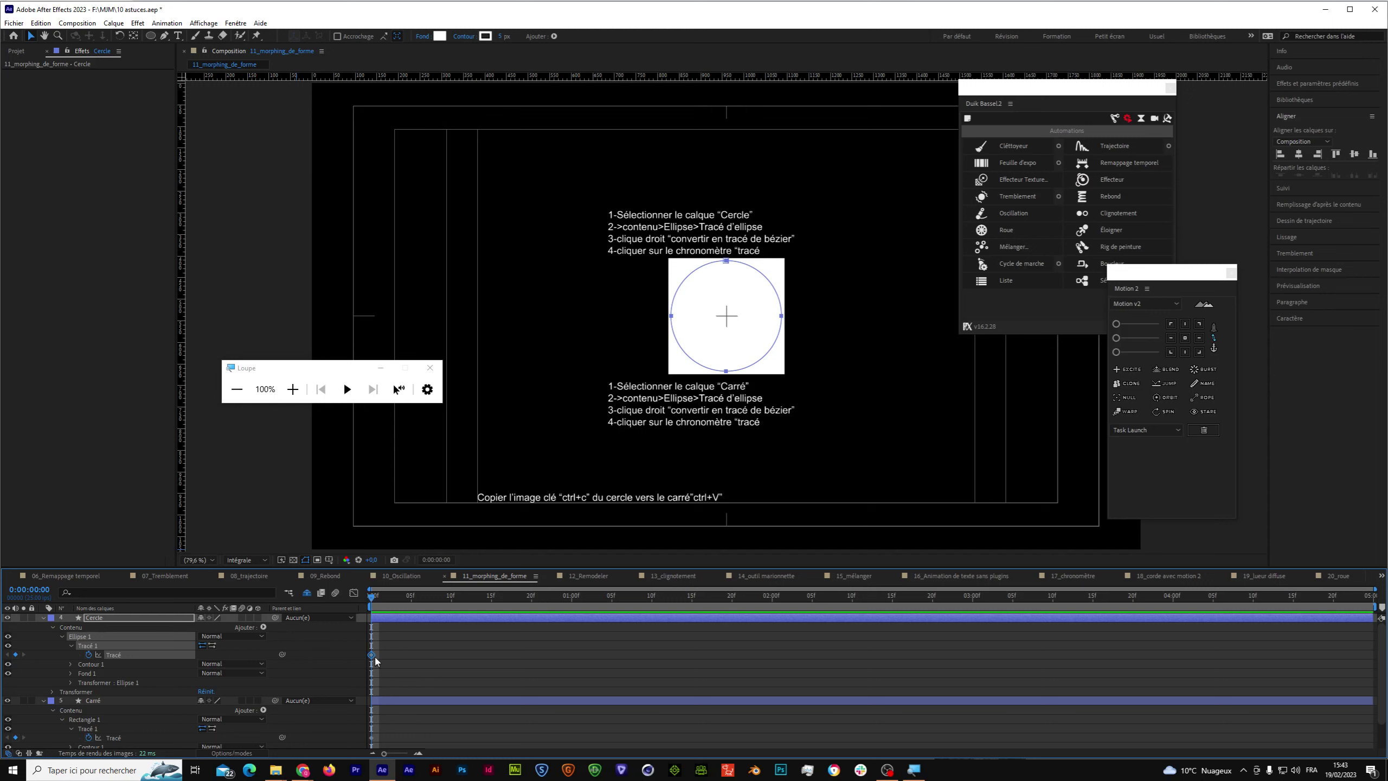
At 0:00:01:00 paste the circle path onto Cercle, paste and undo it on Carré, then reselect layers.
left_click(571, 596)
key("ctrl+v")
left_click(122, 740)
key("ctrl+v")
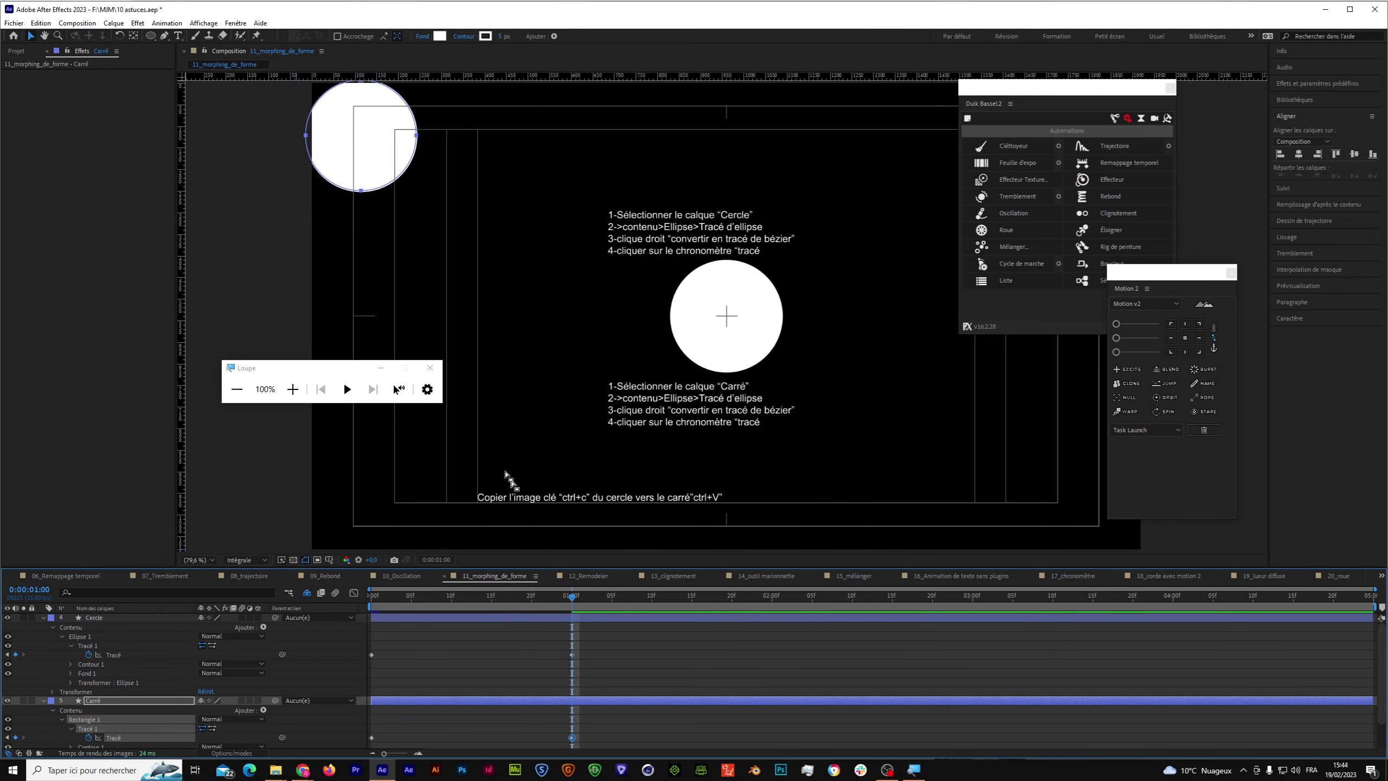
key("ctrl+z")
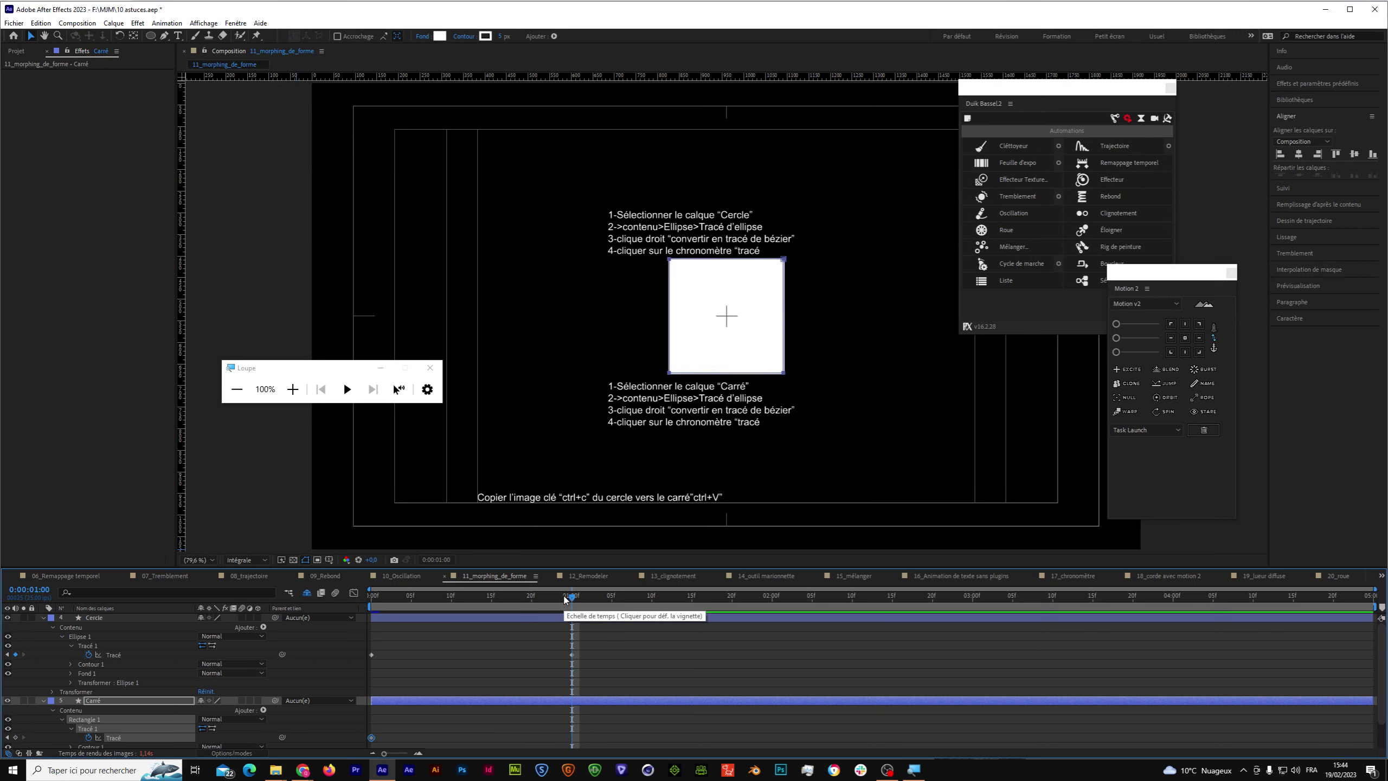
left_click(109, 655)
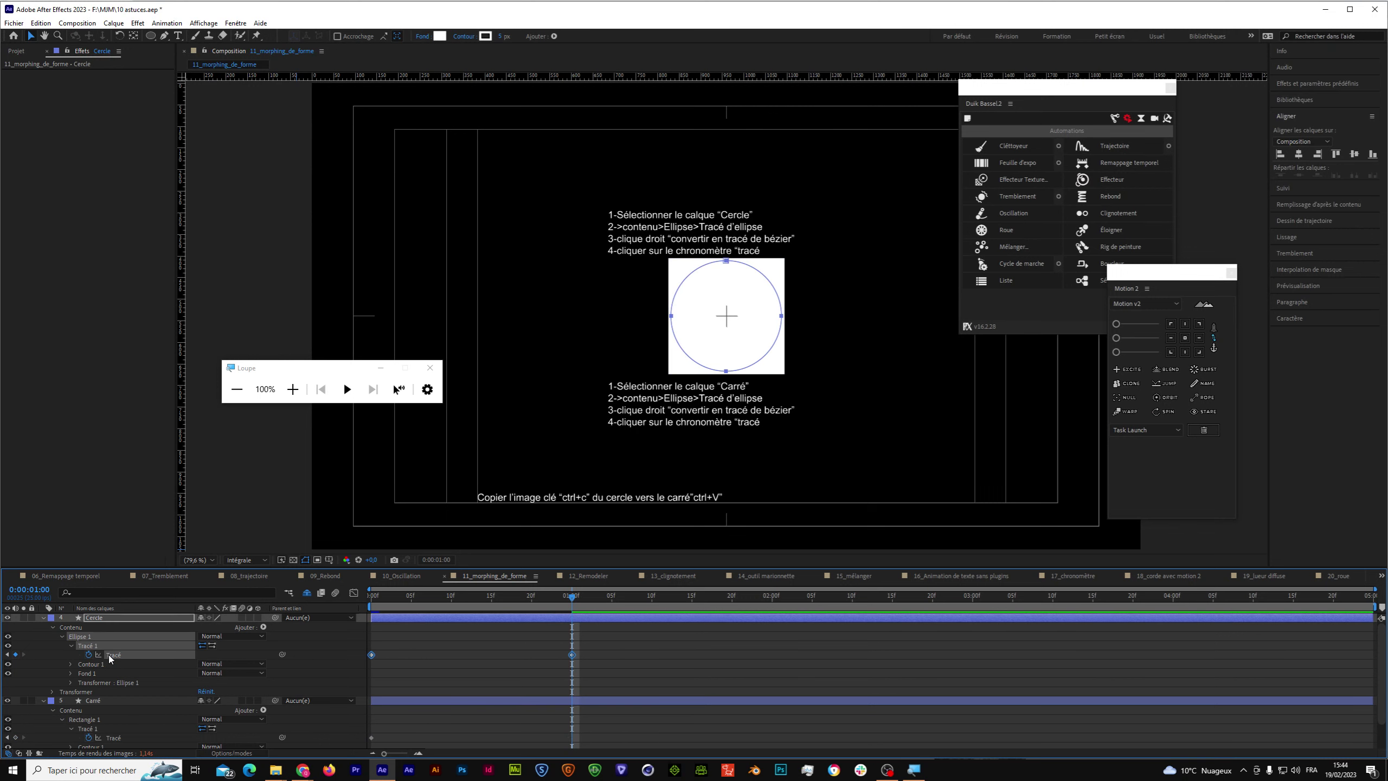
left_click(95, 616)
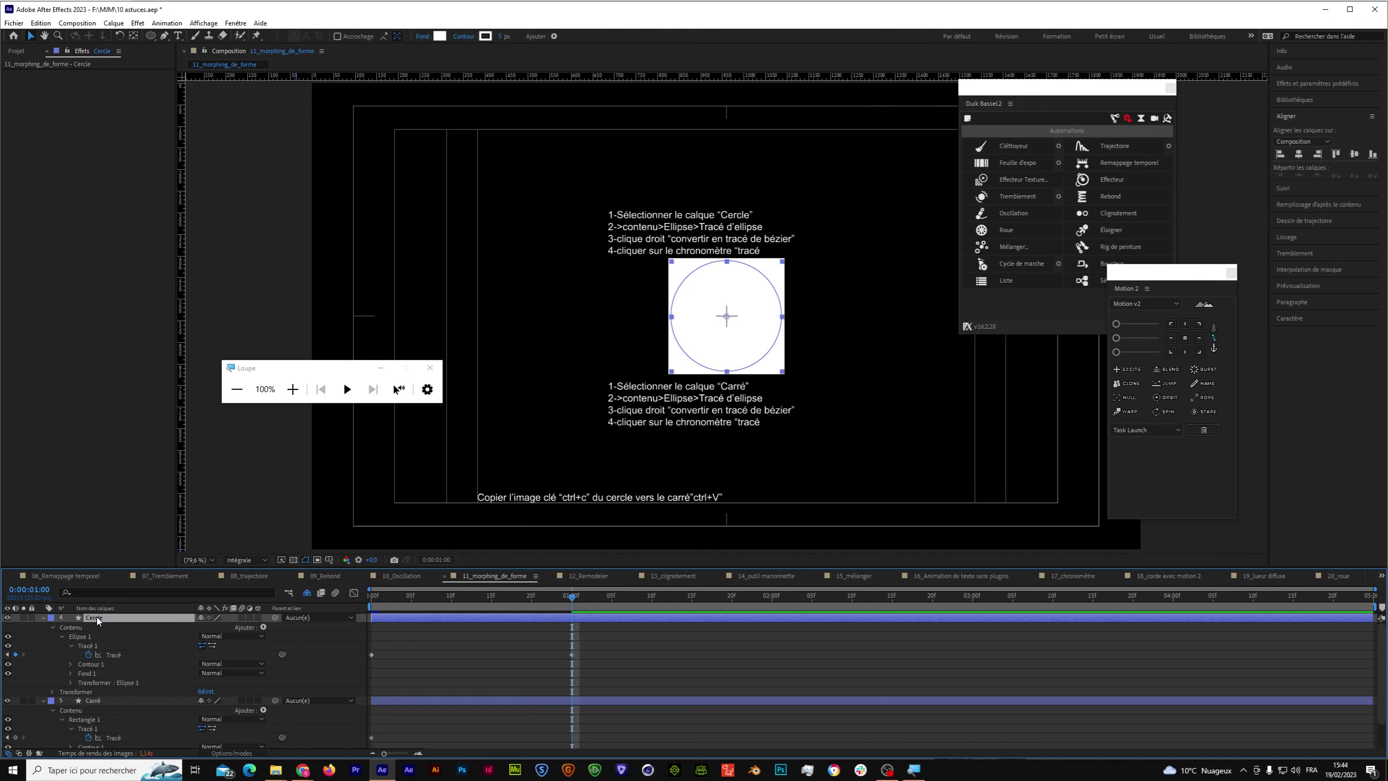
left_click(116, 700)
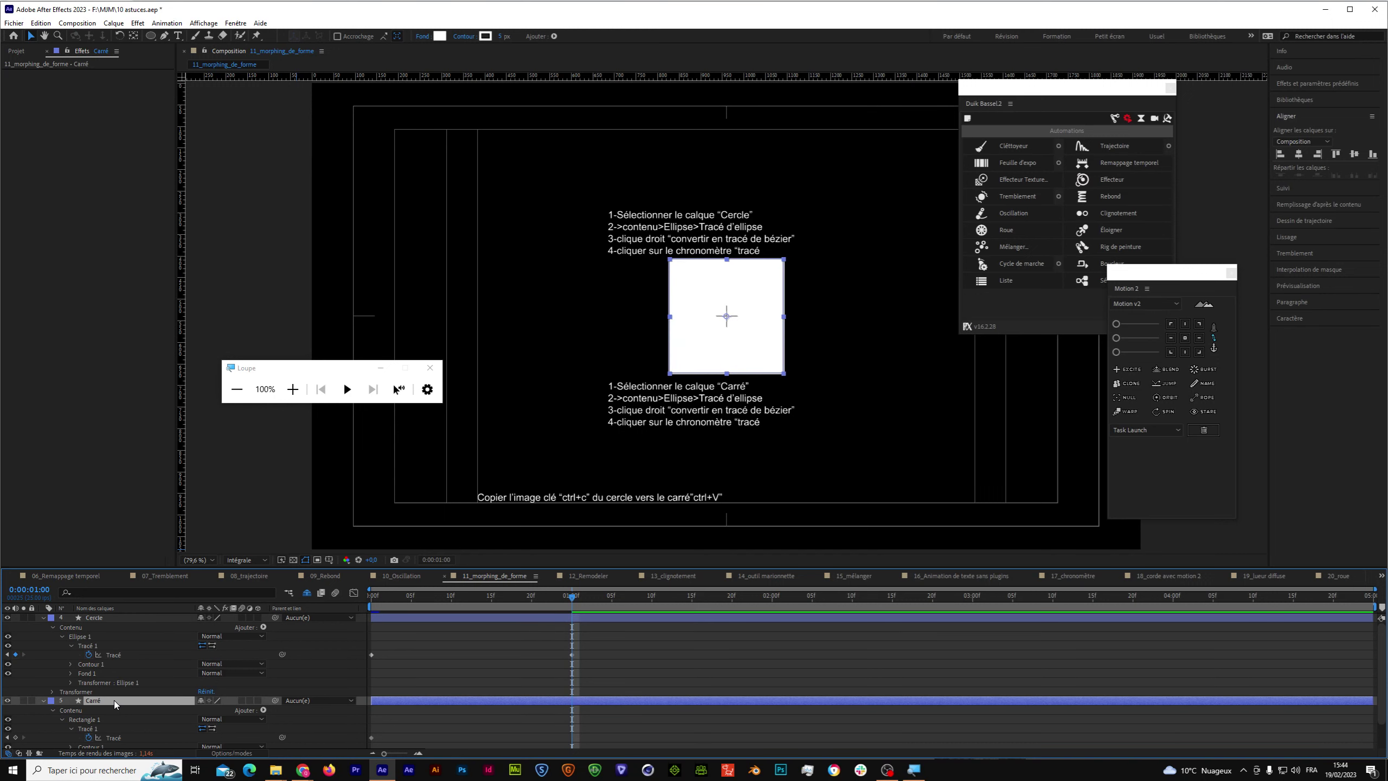
left_click(112, 655)
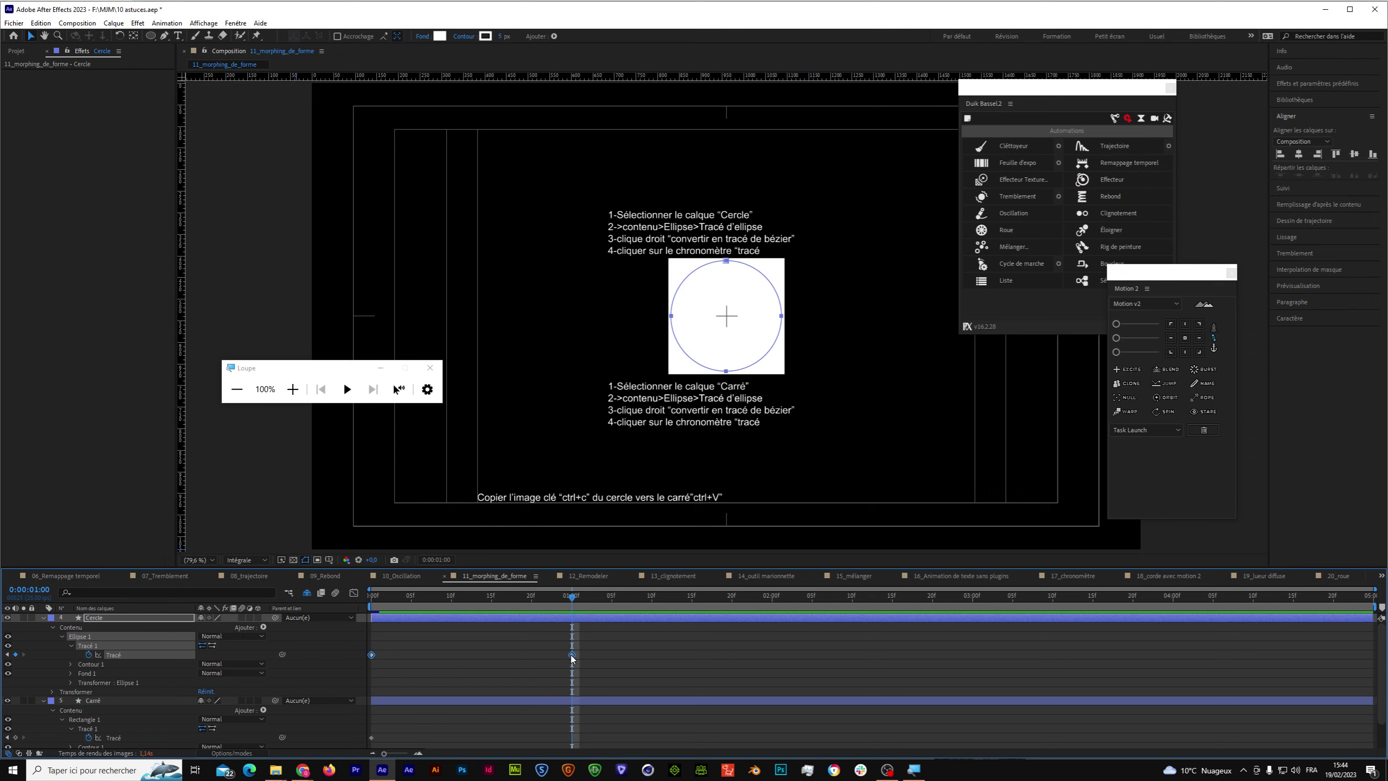
Paste Cercle's Tracé keyframes onto Carré's Tracé, scrub to preview the morph, then undo it.
left_click(135, 739)
key("ctrl+v")
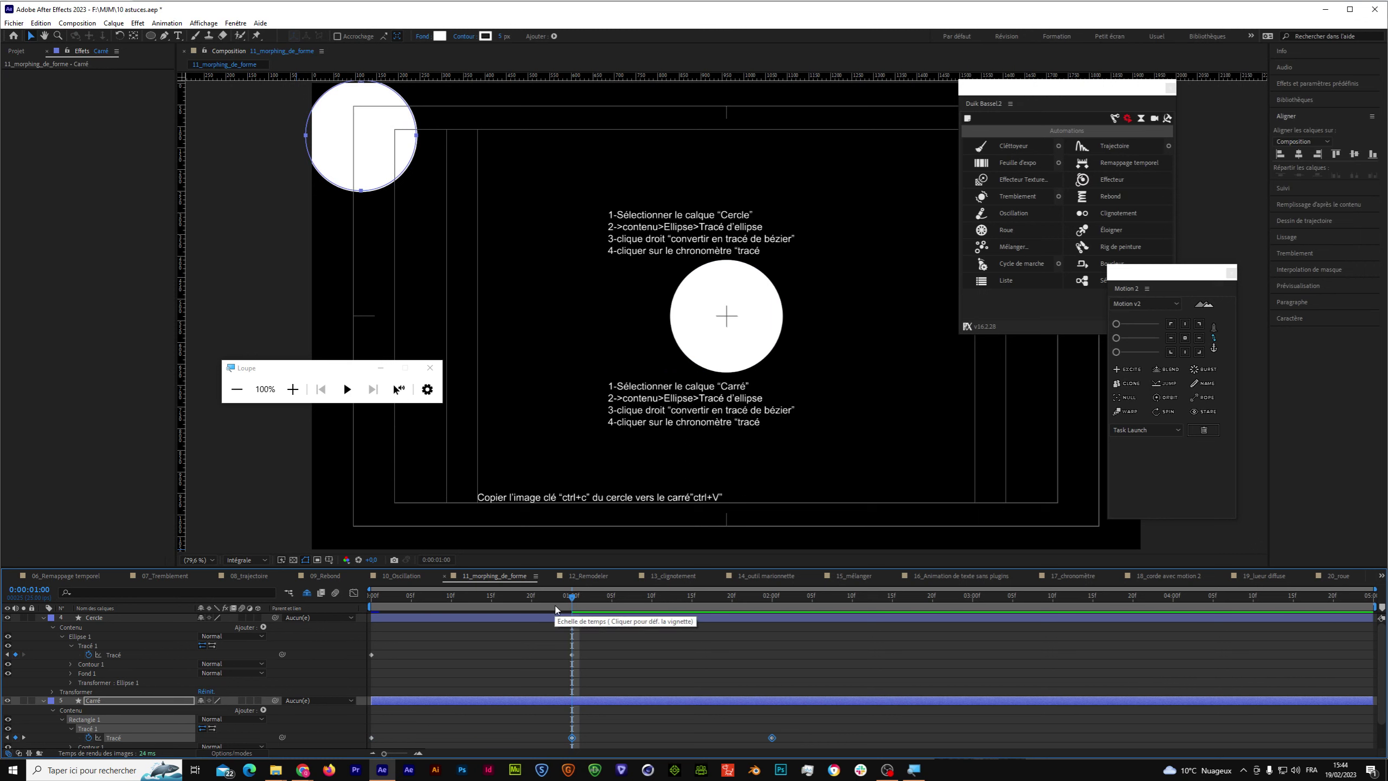
key("ctrl+z")
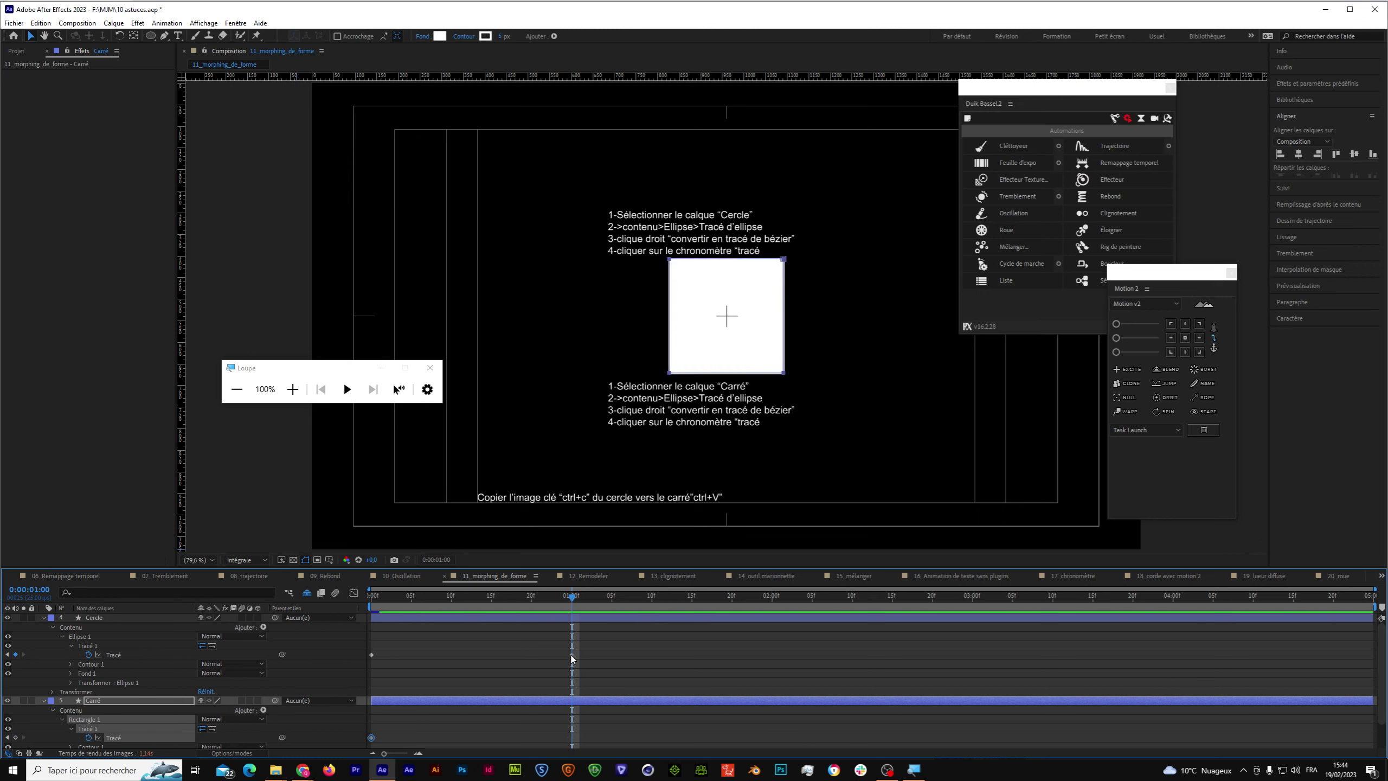
left_click(571, 654)
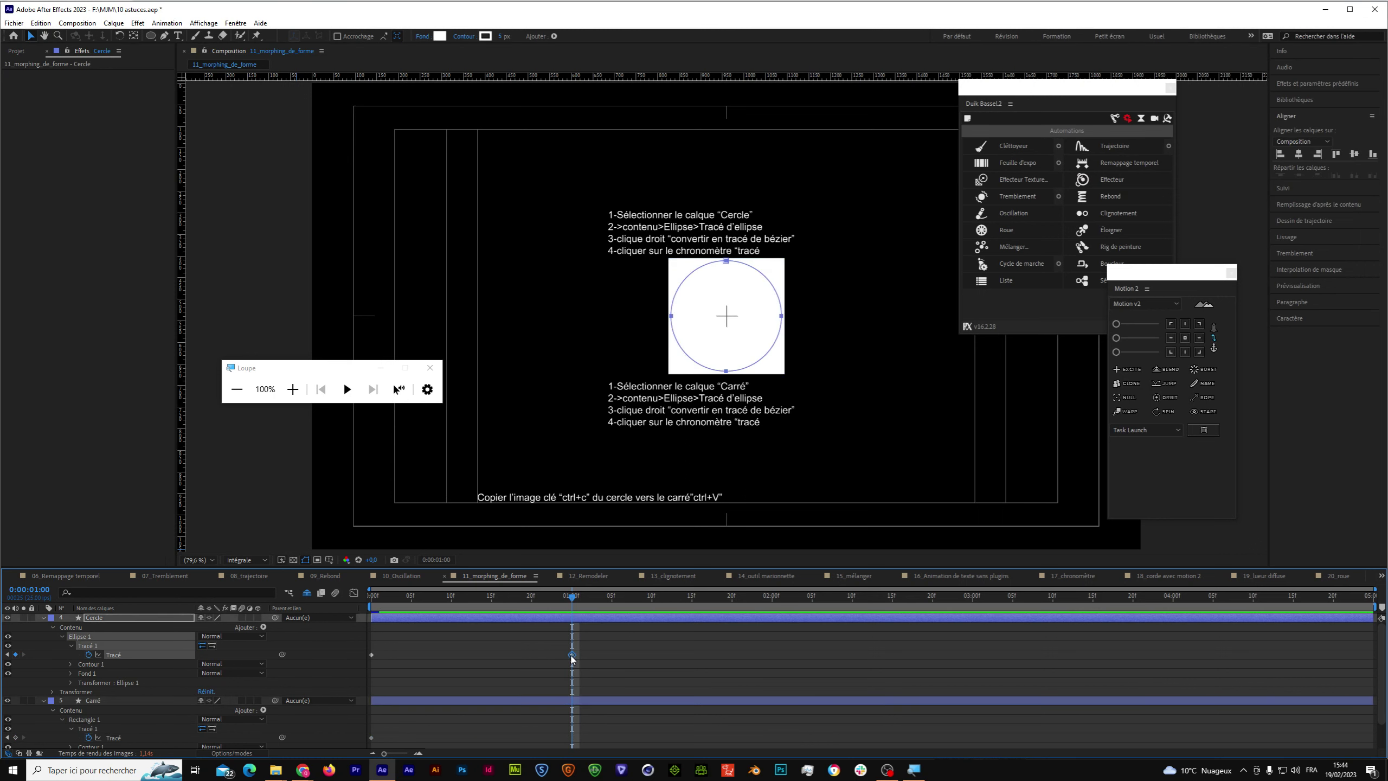
left_click(117, 738)
key("ctrl+v")
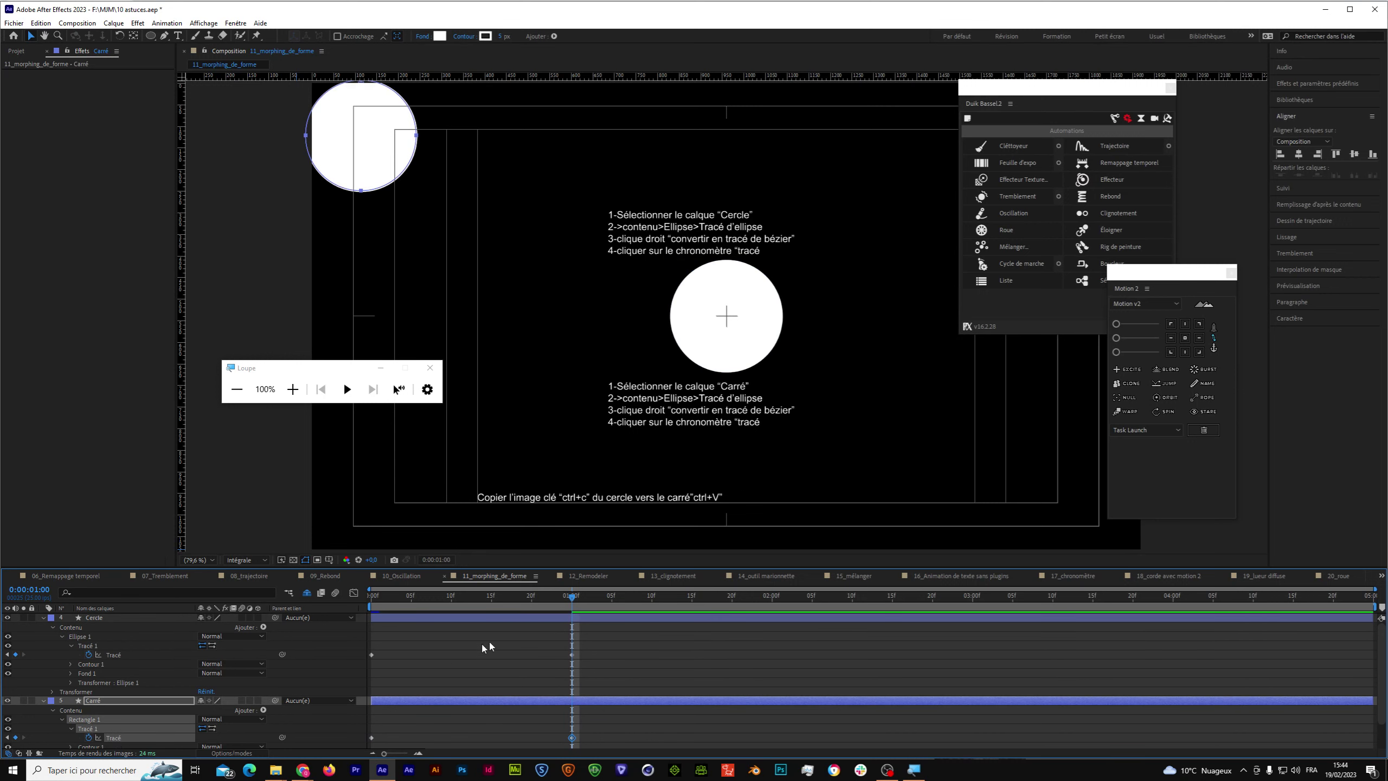
left_click_drag(558, 601, 533, 601)
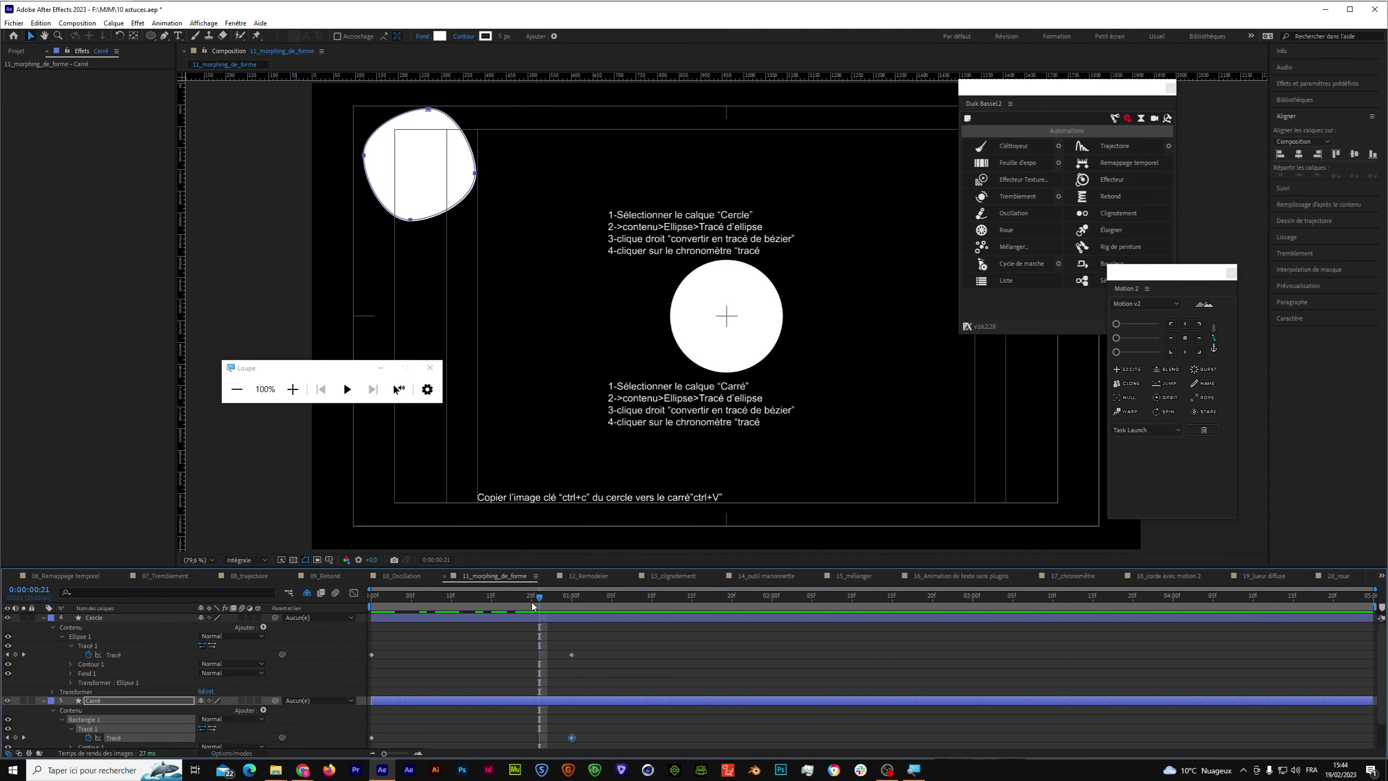
key("ctrl+z")
key("ctrl+z")
key("ctrl+z")
key("ctrl+z")
key("ctrl+z")
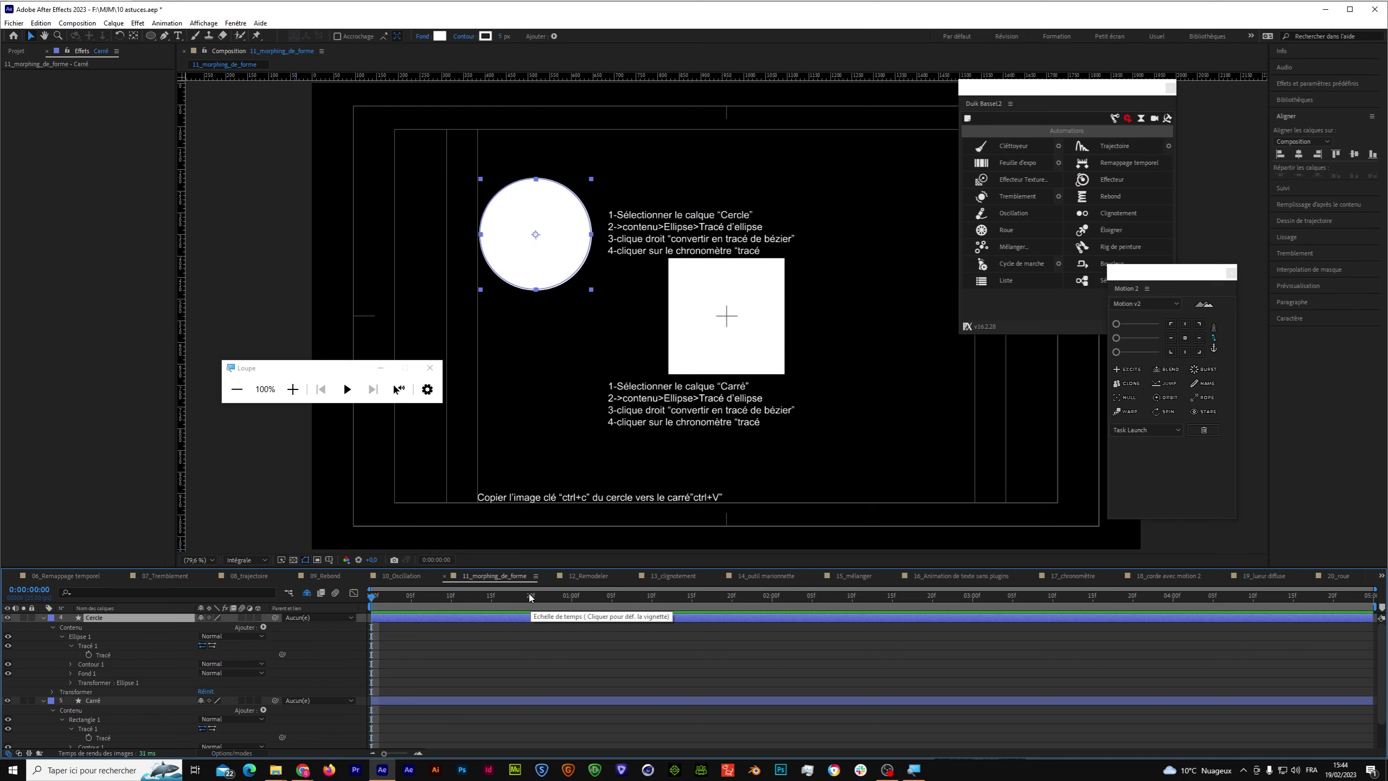
key("ctrl+z")
key("ctrl+z")
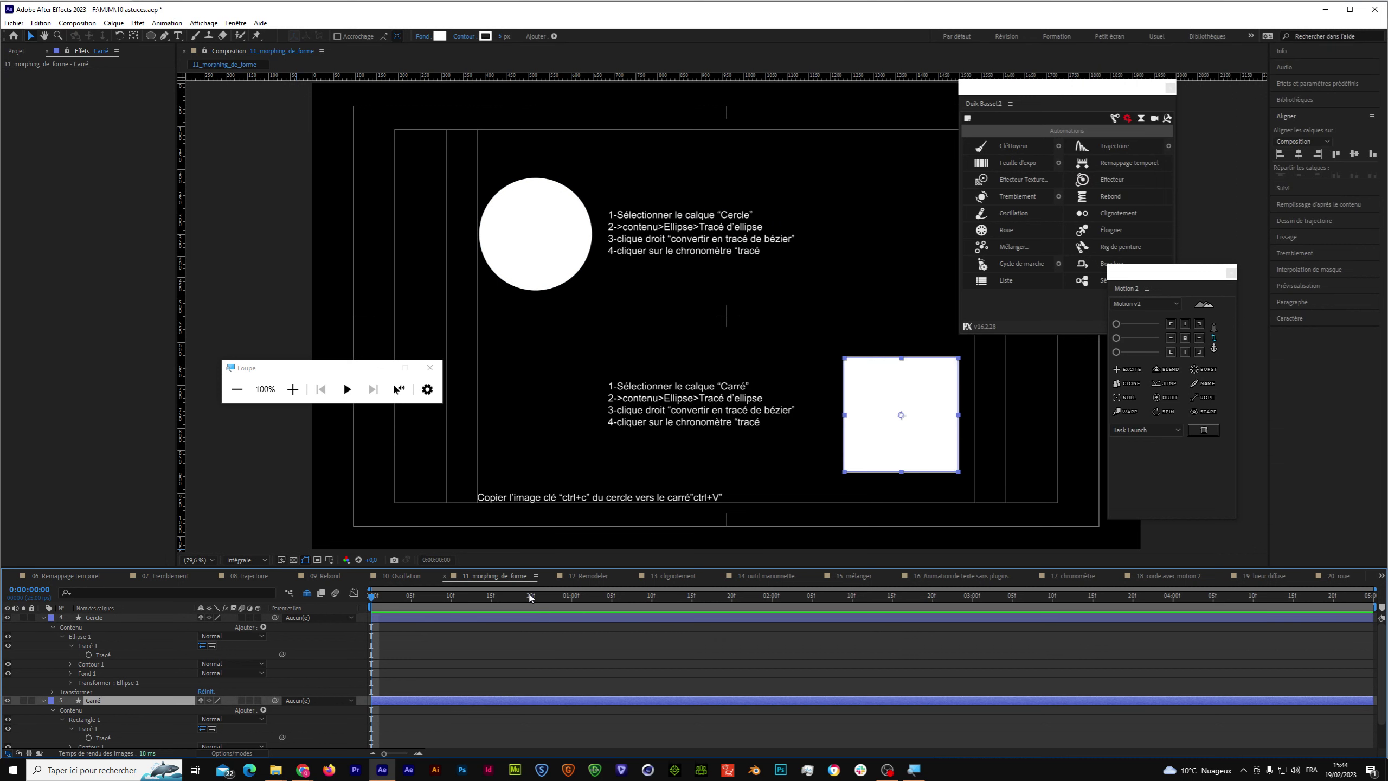
Collapse the Cercle and Carré layers and create a new 1920x1080 composition, Composition 1.
left_click(43, 618)
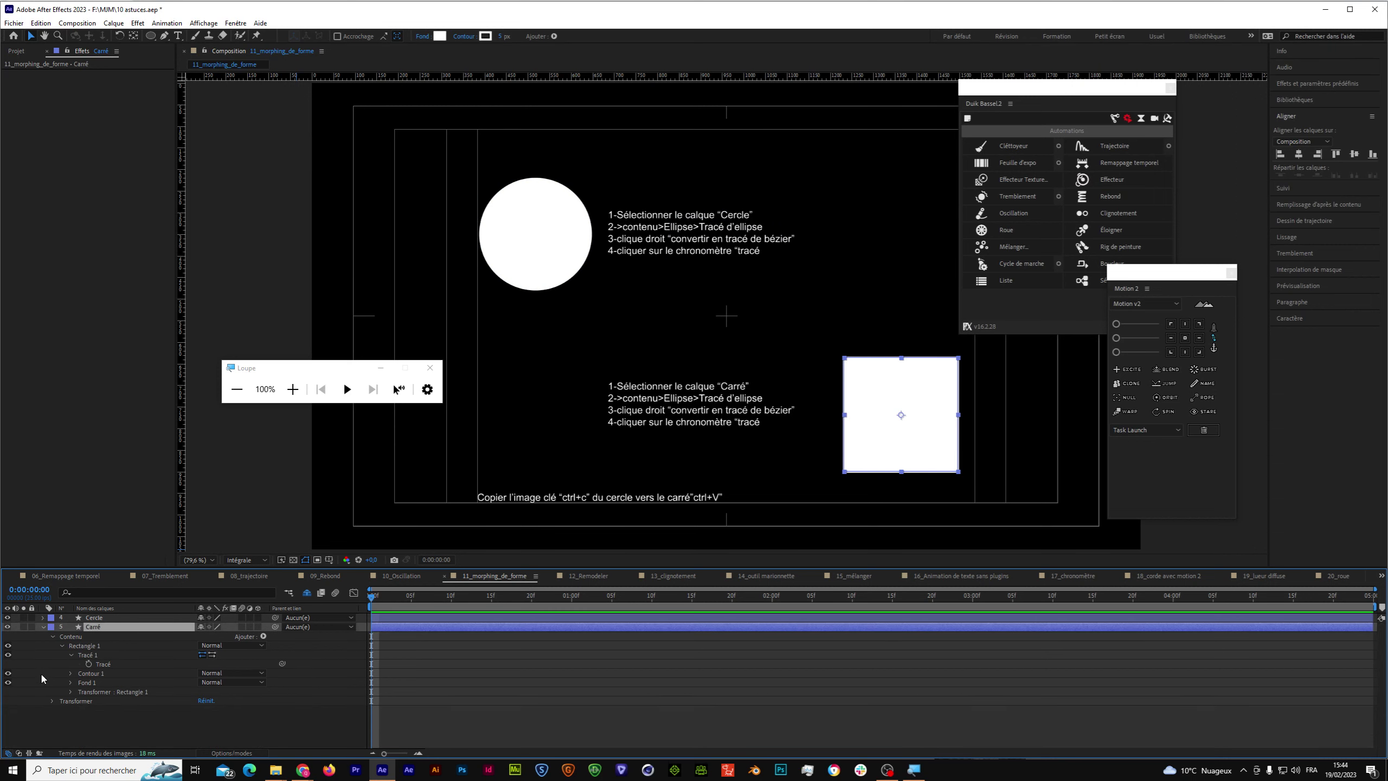
left_click(43, 627)
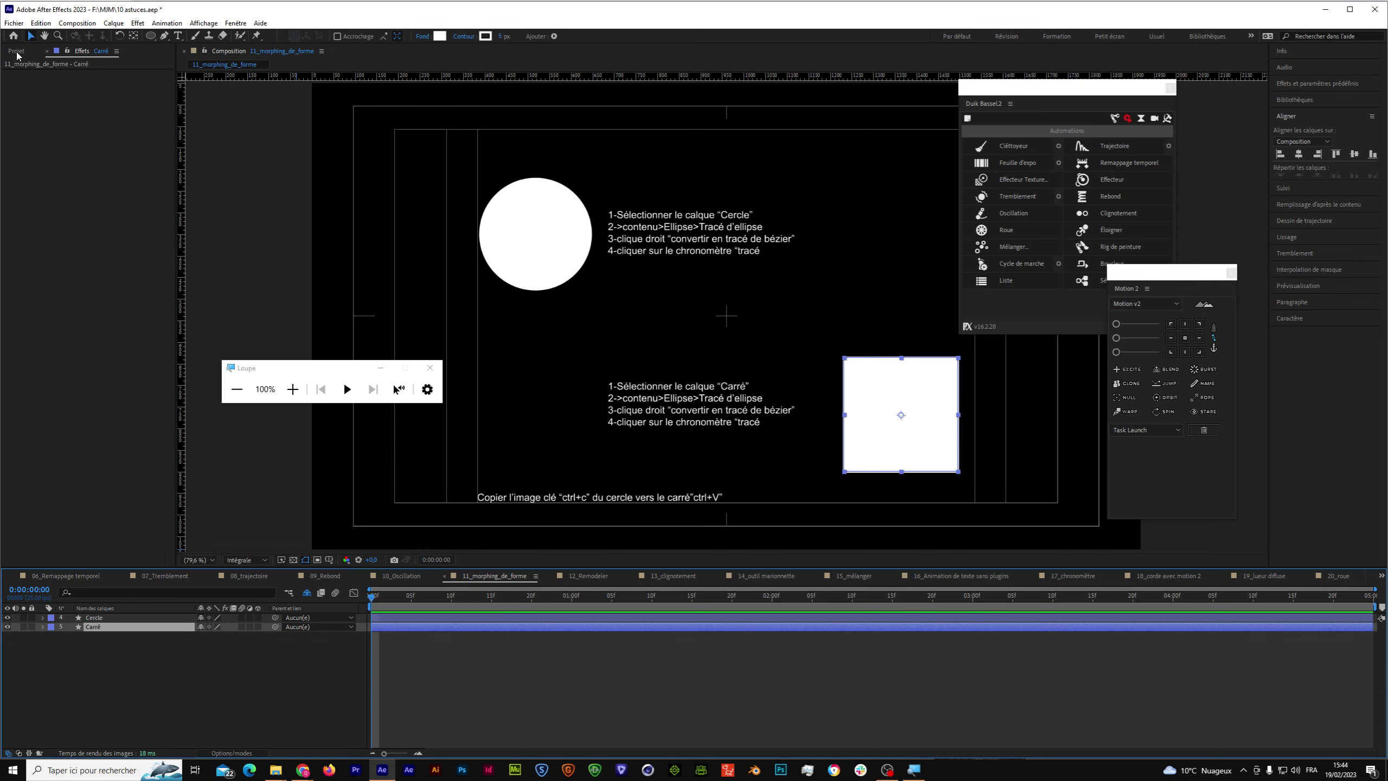
left_click(17, 53)
left_click(52, 540)
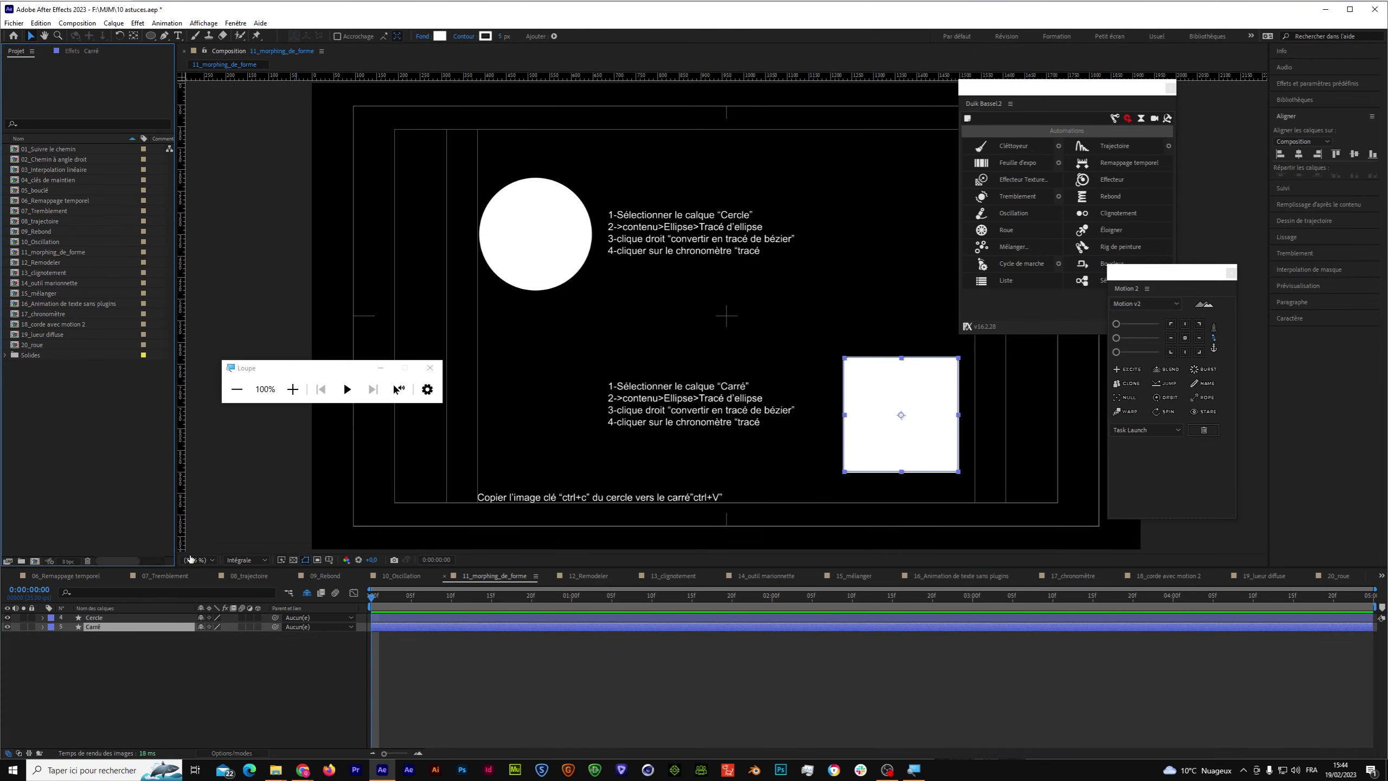
key("ctrl+n")
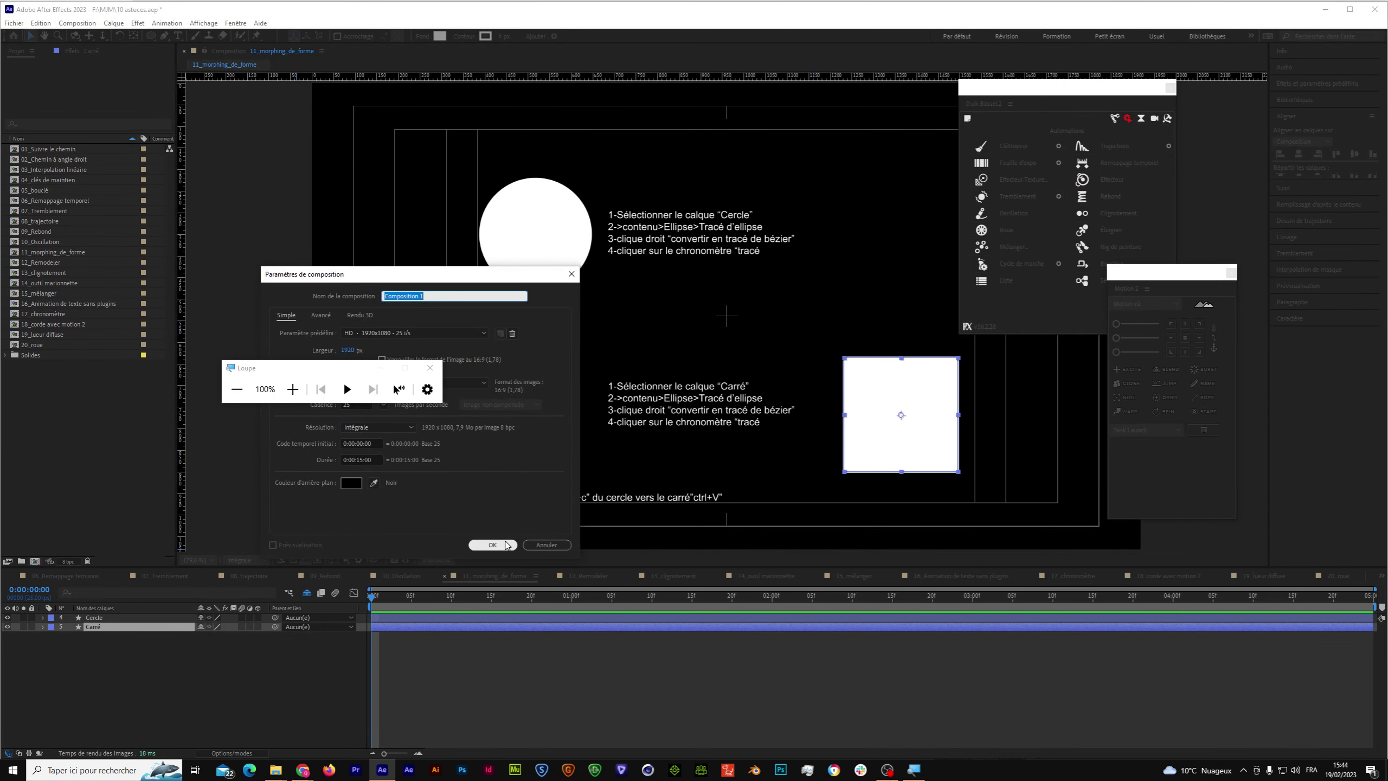
left_click(506, 544)
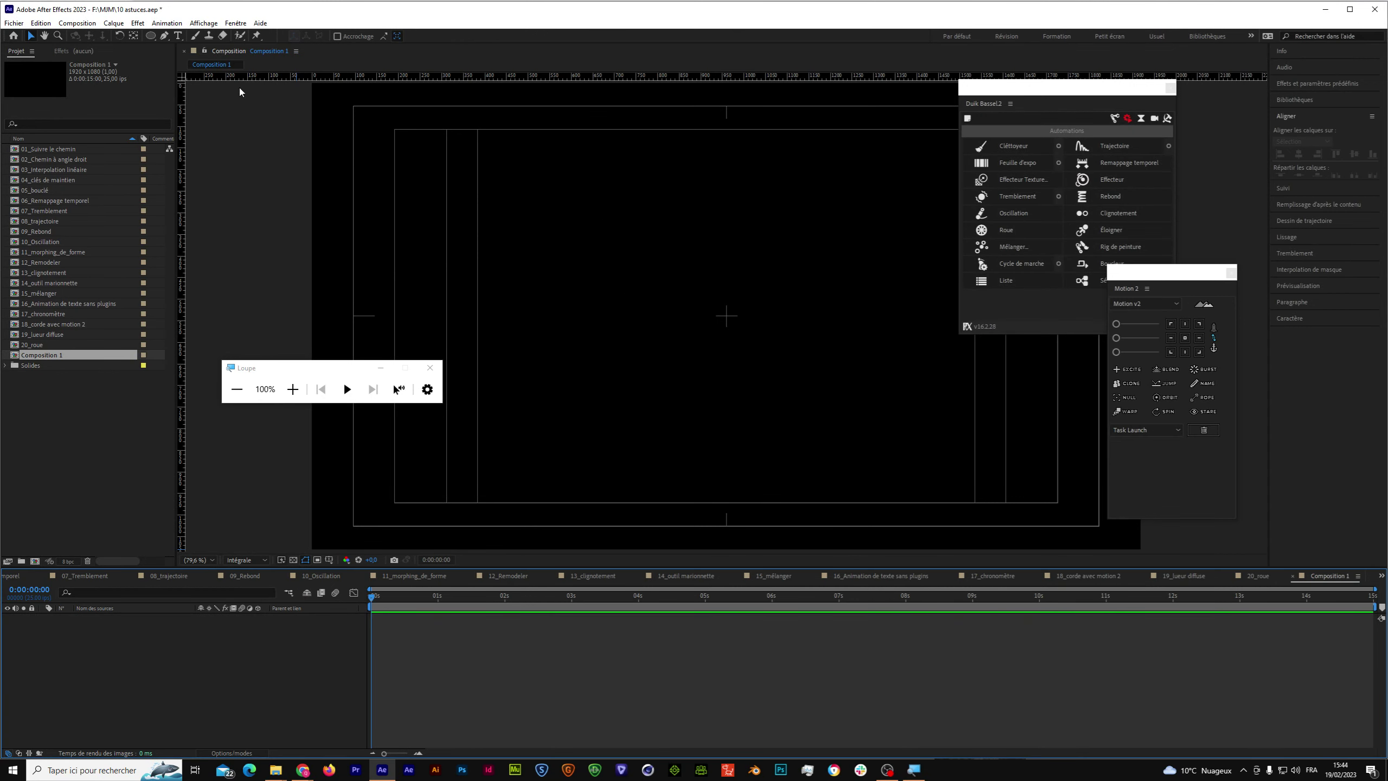
Draw a white square at the composition centre with the Rectangle tool.
left_click_drag(151, 36, 175, 47)
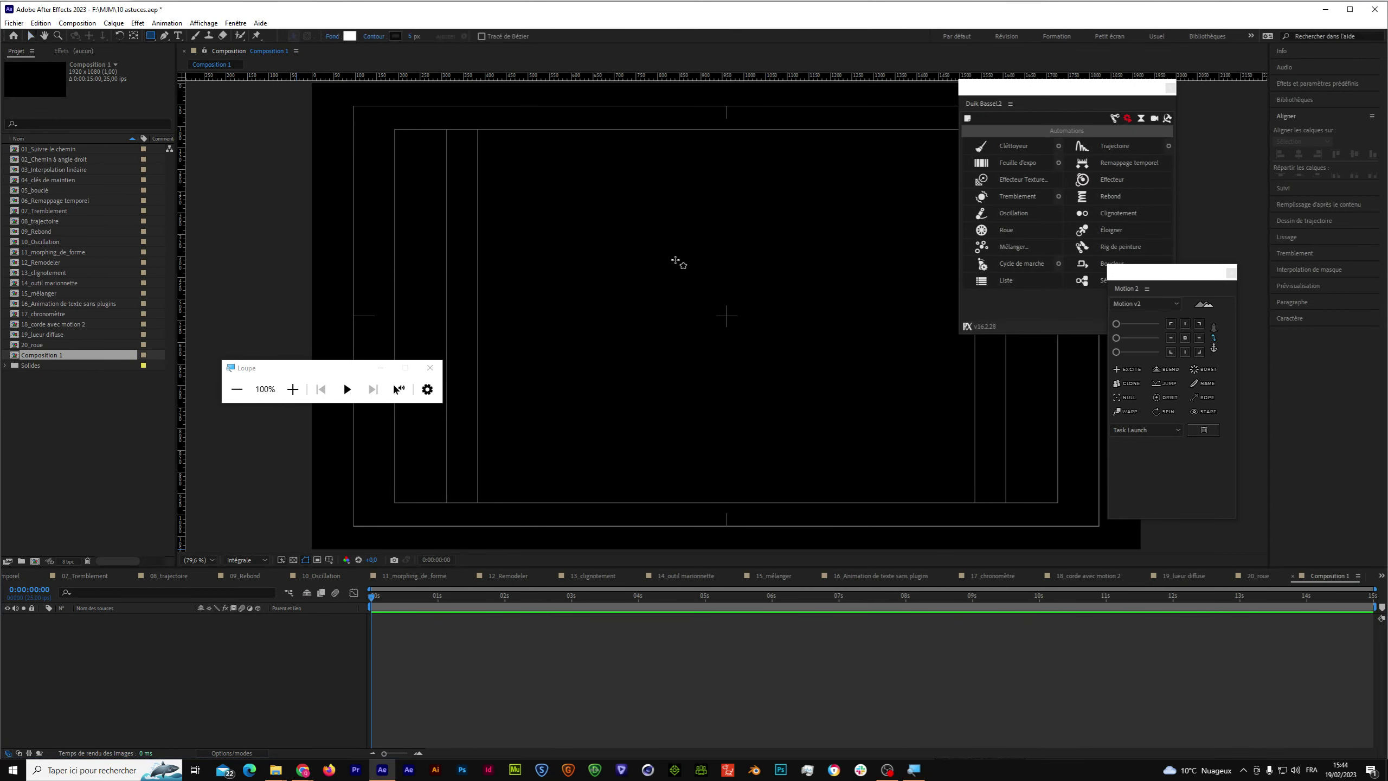
left_click(746, 306)
left_click_drag(725, 319, 796, 390)
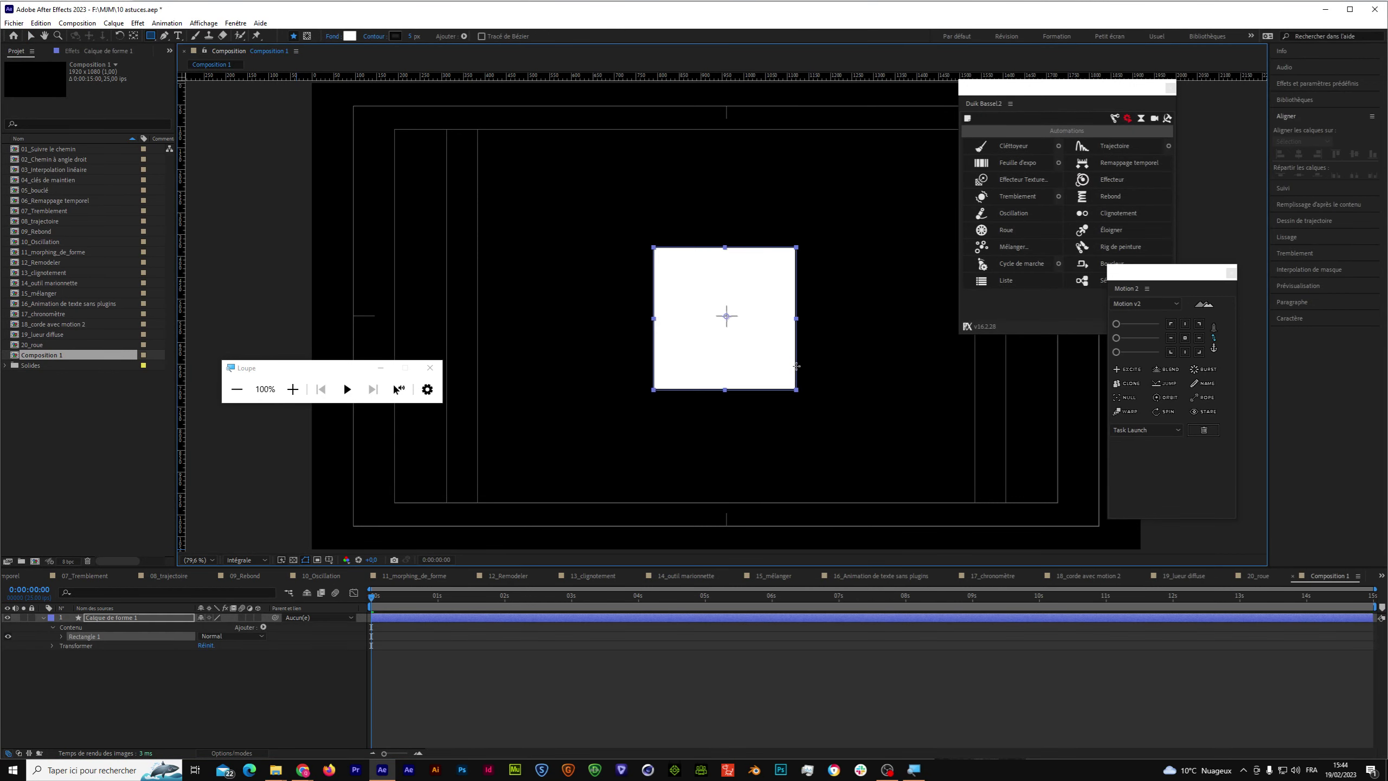
left_click(168, 689)
Draw a circle over the white square with the Ellipse tool on its own layer.
left_click_drag(153, 43, 181, 85)
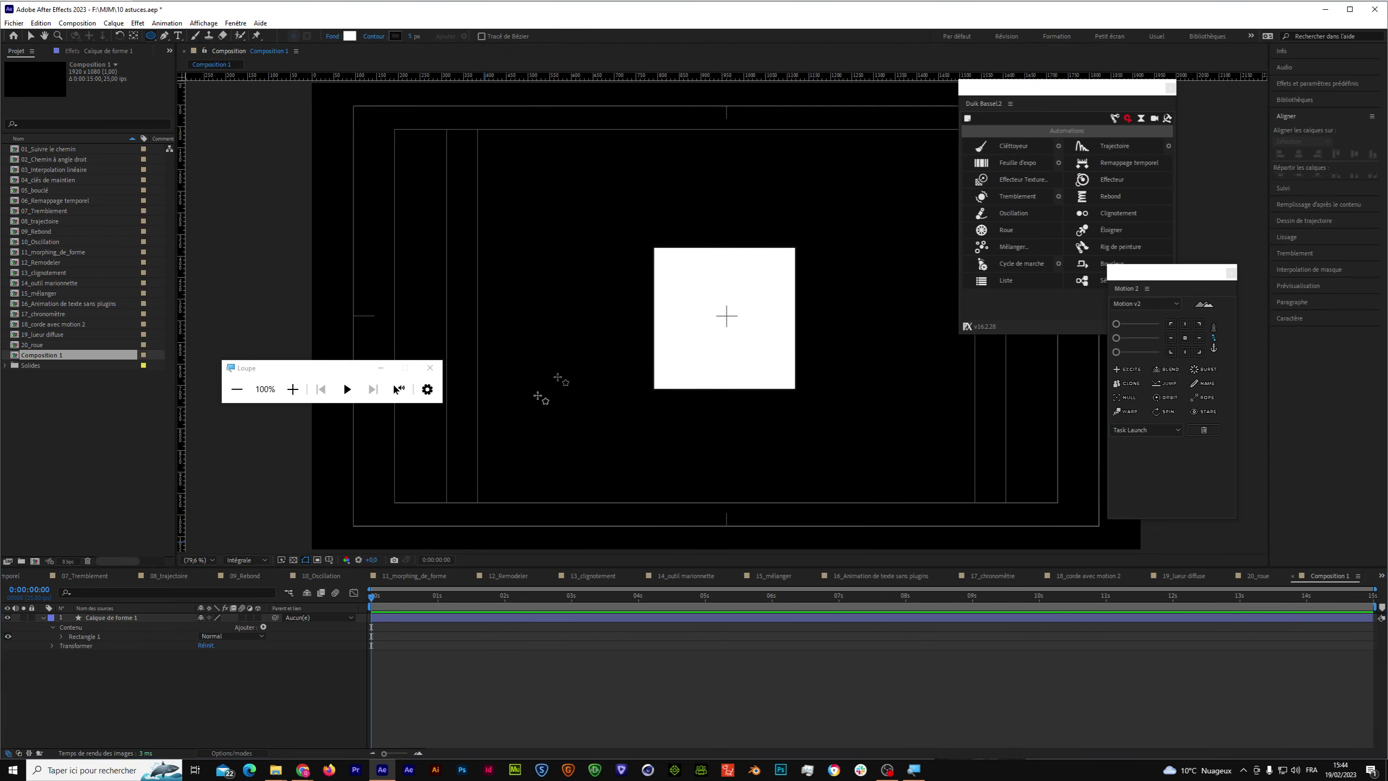
left_click(217, 694)
left_click_drag(653, 248, 794, 388)
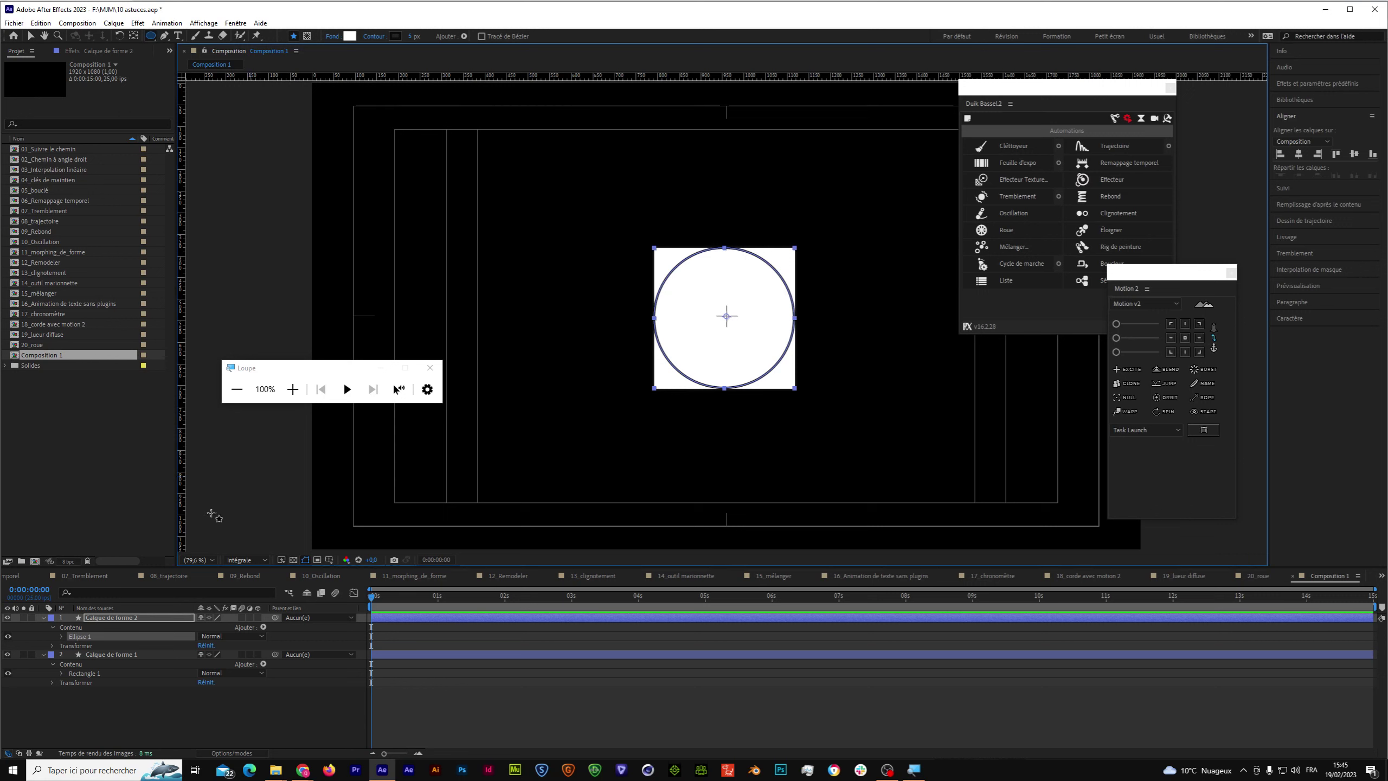
Convert both the Ellipse 1 and Rectangle 1 paths to Bézier paths.
right_click(75, 636)
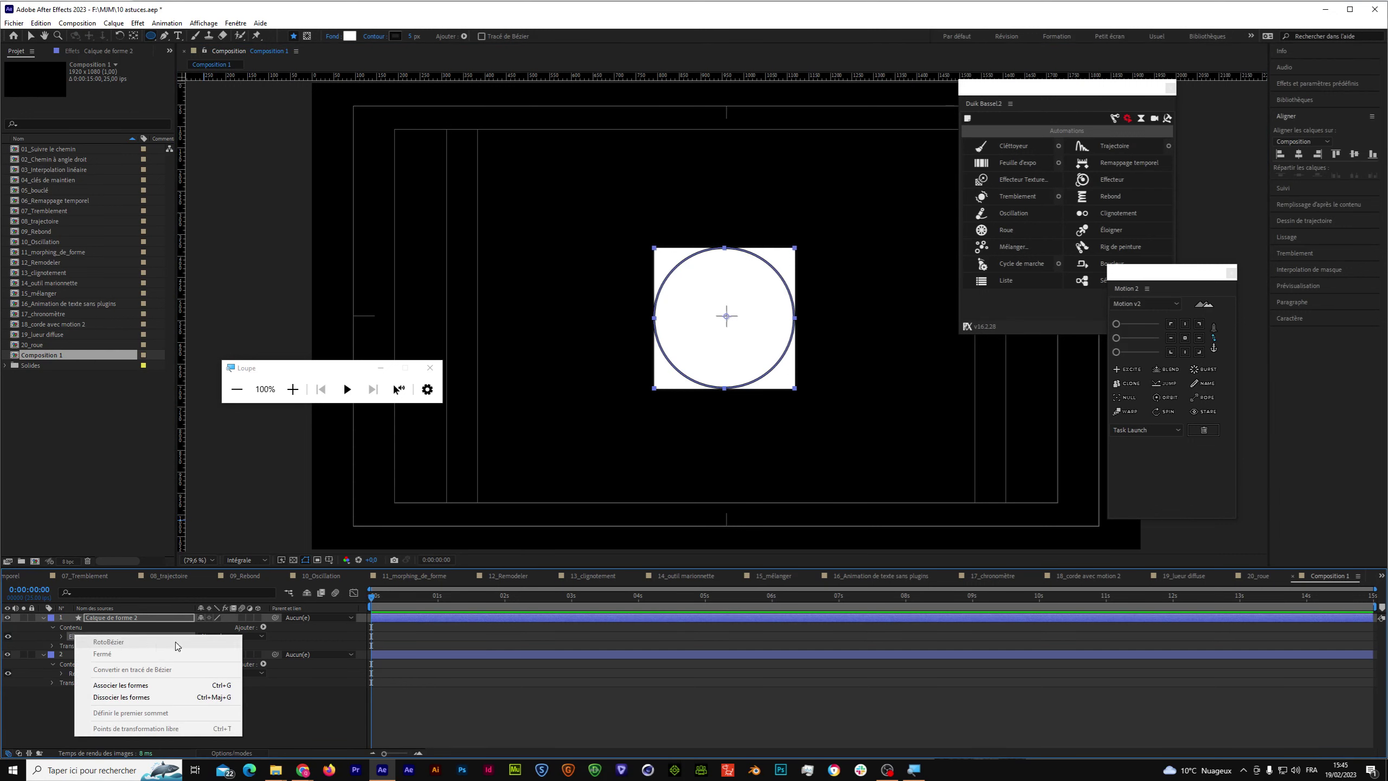
key("Escape")
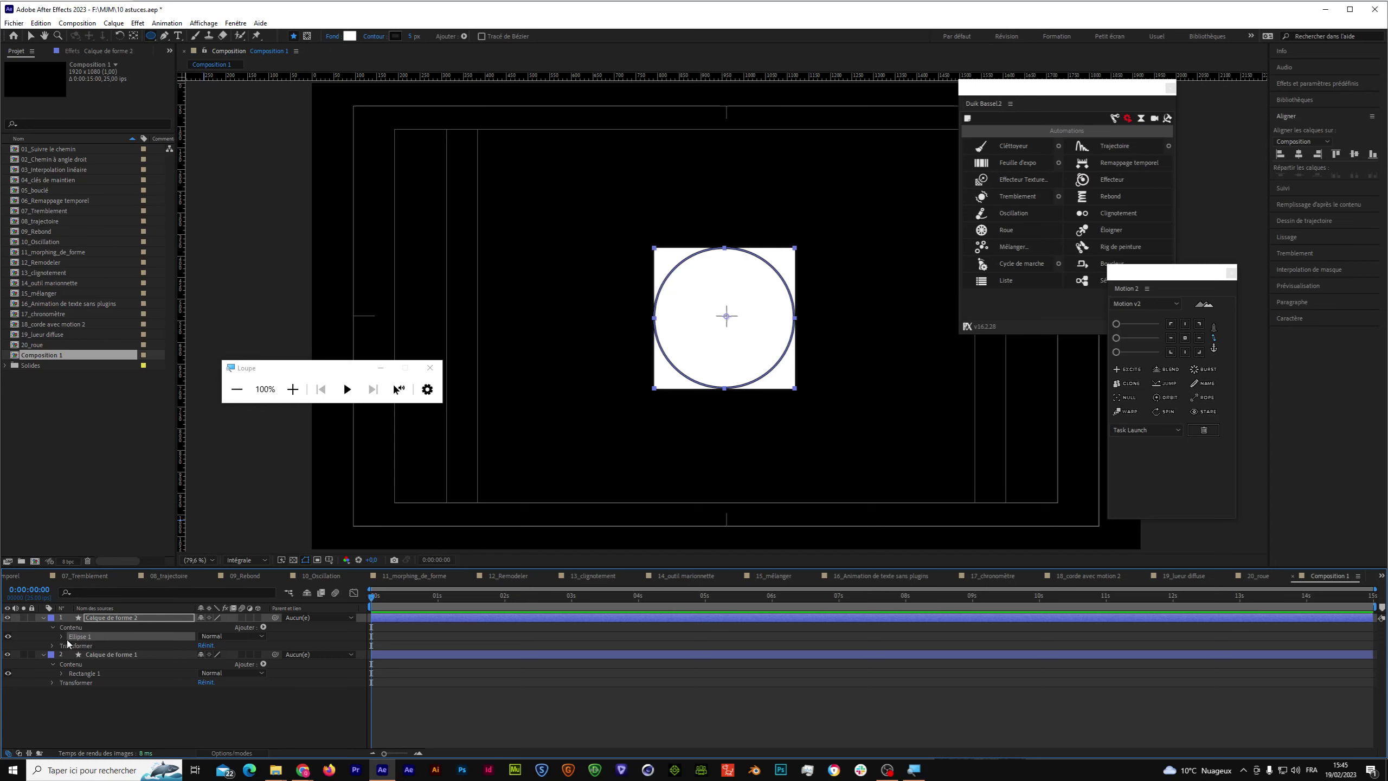
left_click(61, 636)
right_click(98, 645)
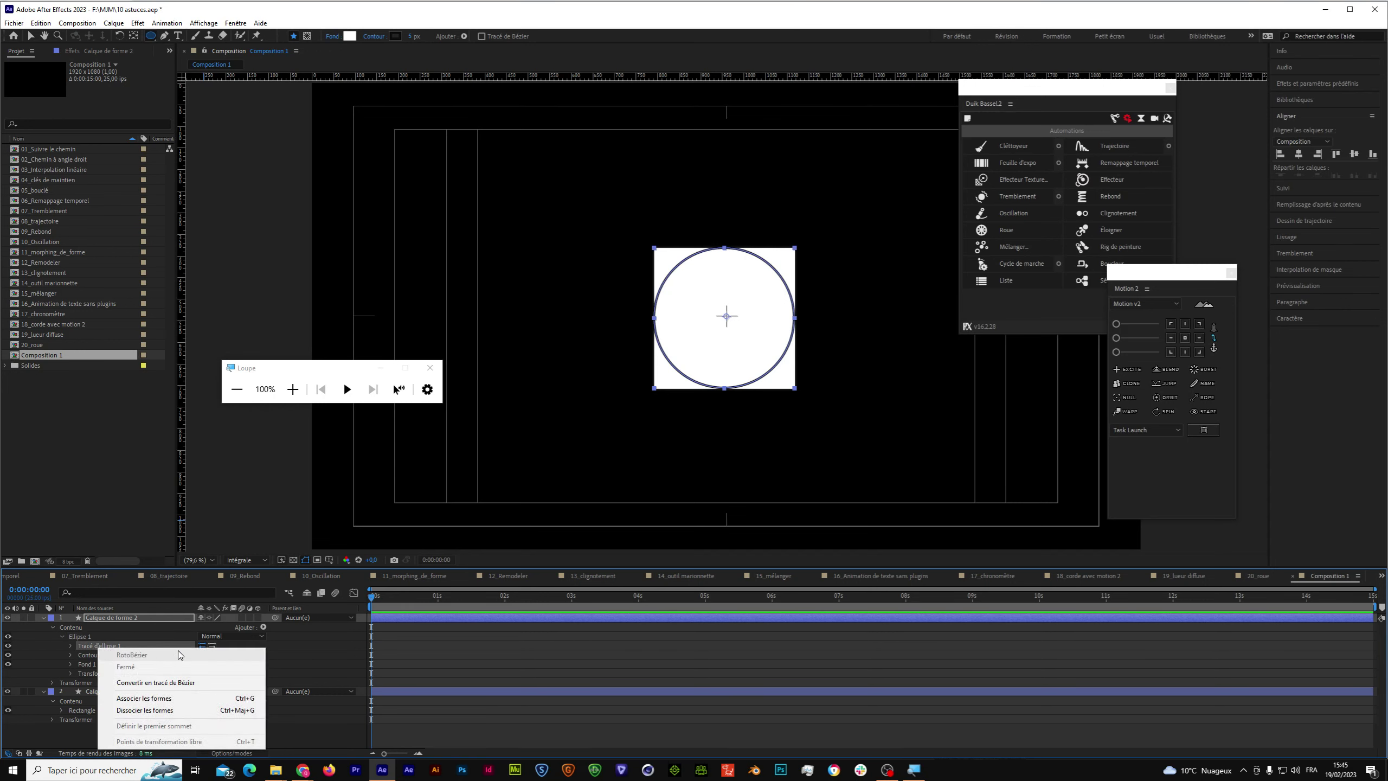
left_click(151, 681)
left_click(61, 709)
left_click(86, 719)
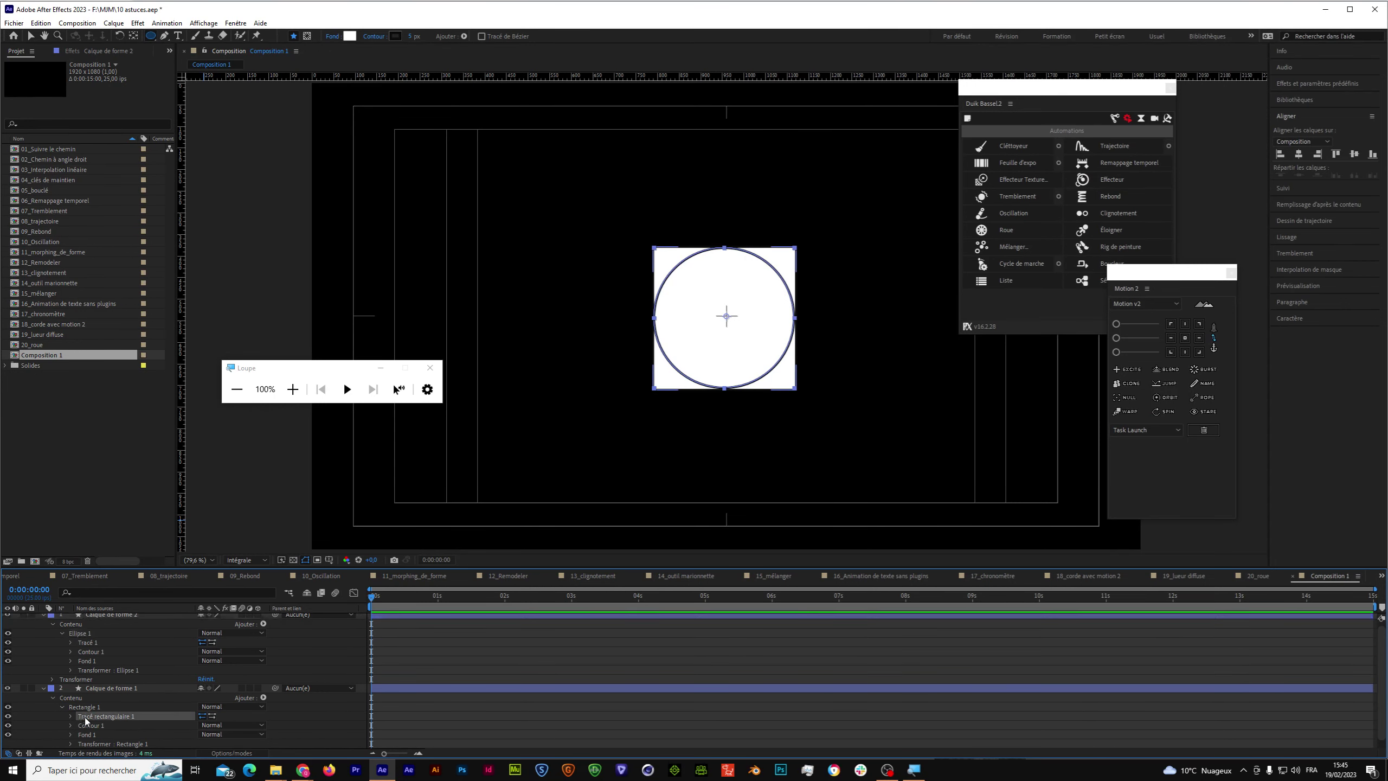
right_click(86, 719)
left_click(126, 650)
left_click(81, 708)
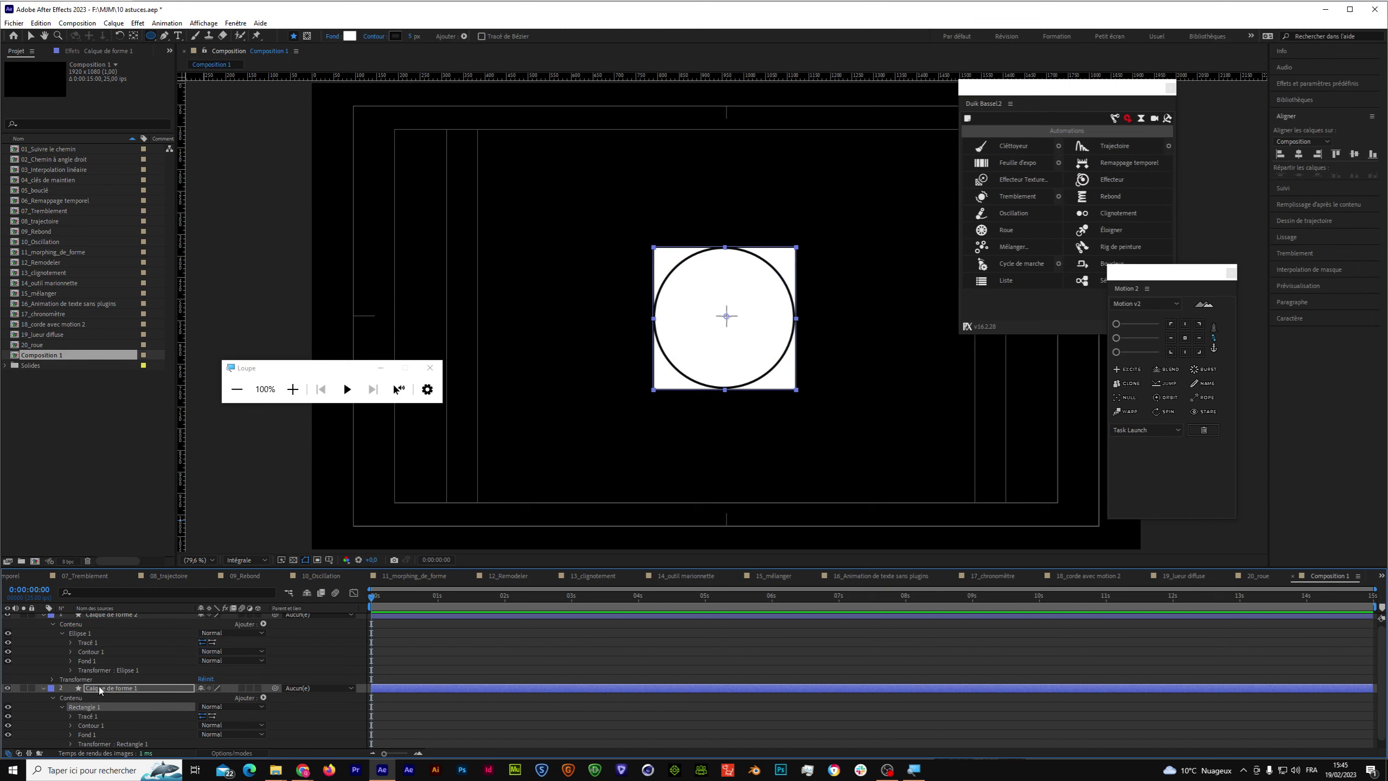
Keyframe the circle's and square's paths at frame 0, then move to 0:00:02:20.
left_click(70, 642)
left_click(88, 651)
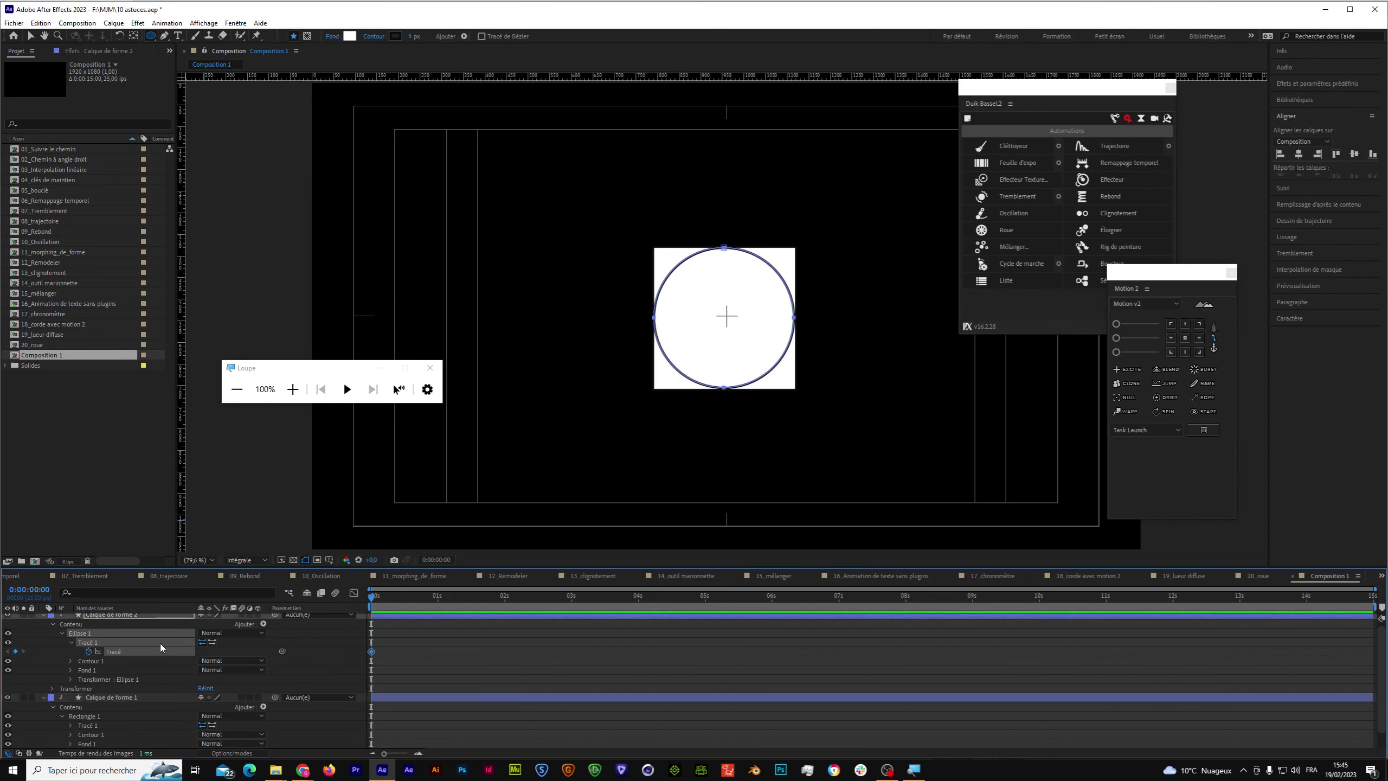
left_click(70, 725)
left_click(88, 734)
left_click_drag(373, 600, 557, 599)
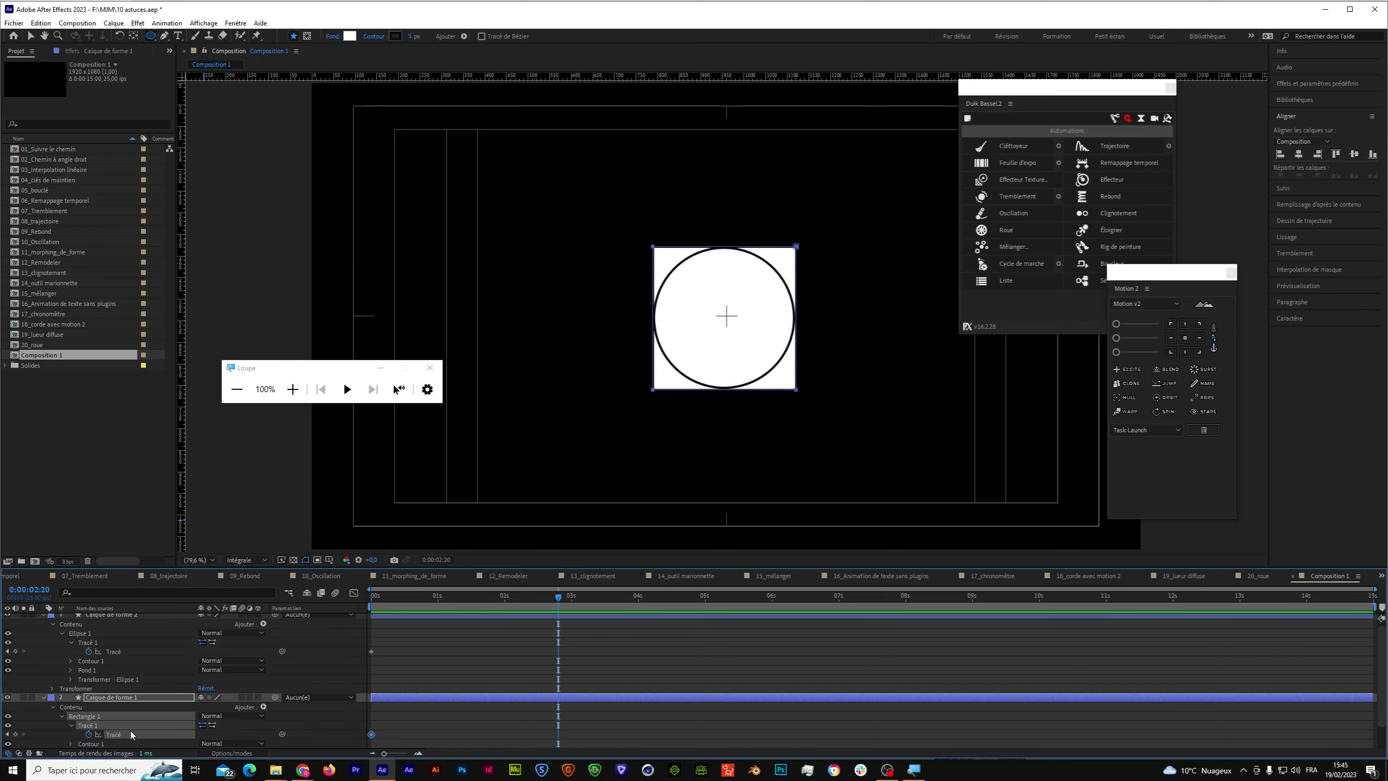
Paste the circle's path onto the square at 0:00:02:20, hide the circle layer, and preview the morph.
key("ctrl+v")
scroll(66, 639, "up", 1)
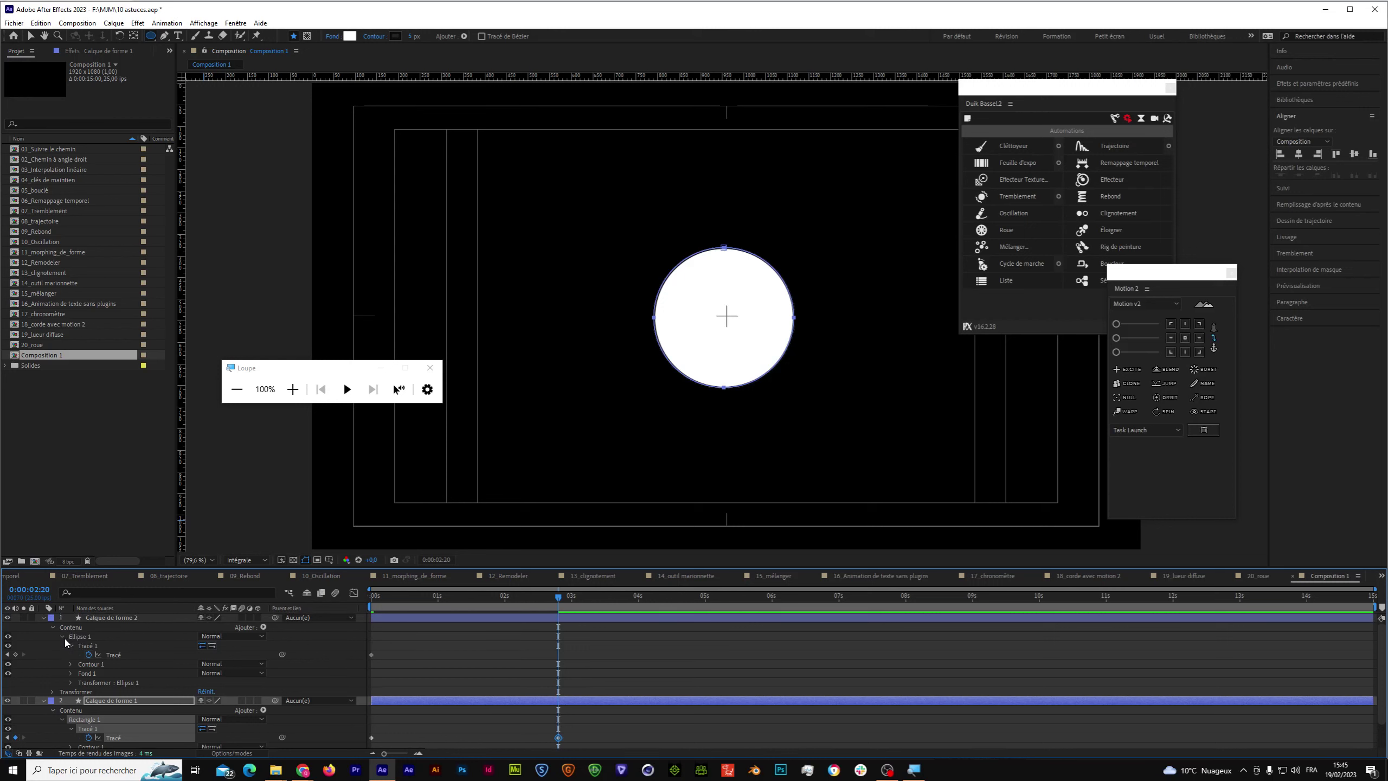
left_click(8, 618)
key("space")
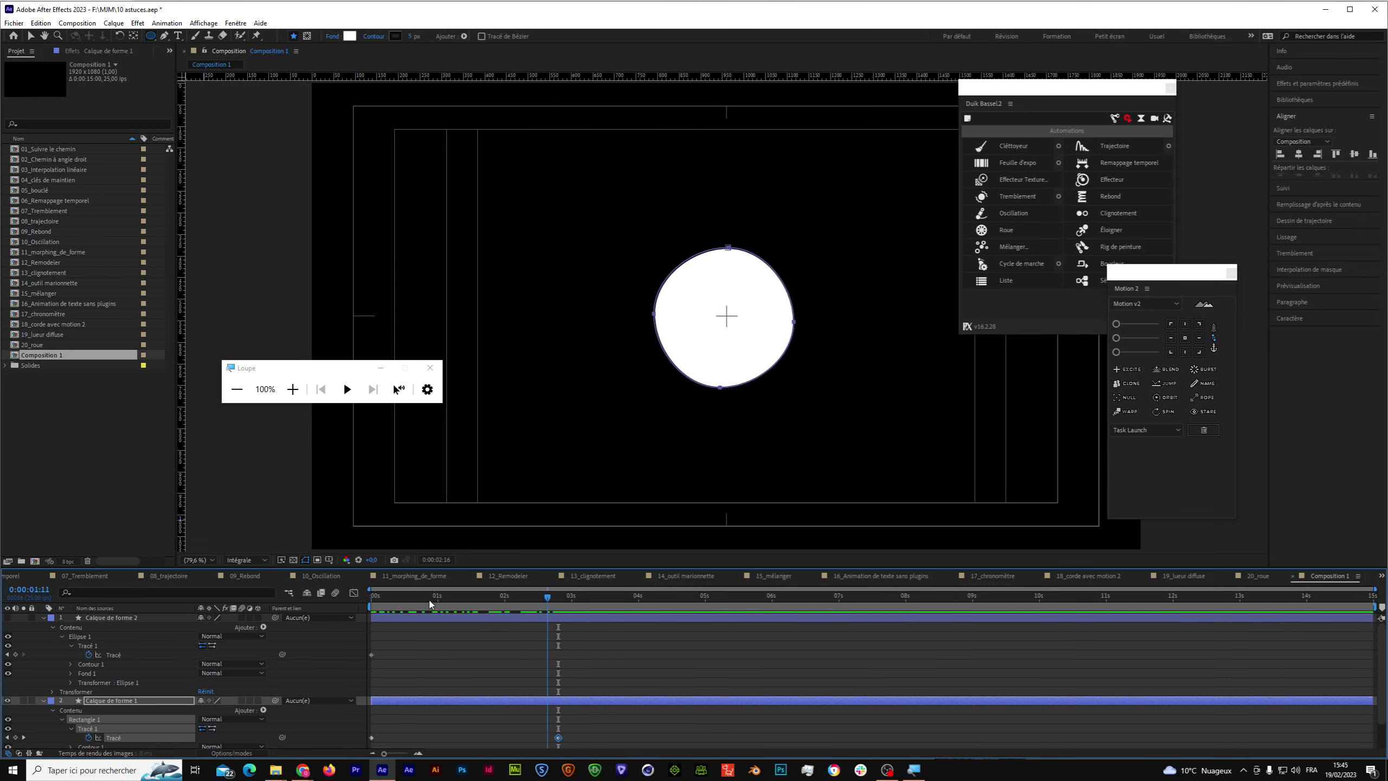
Delete both shape layers from Composition 1.
left_click(124, 619)
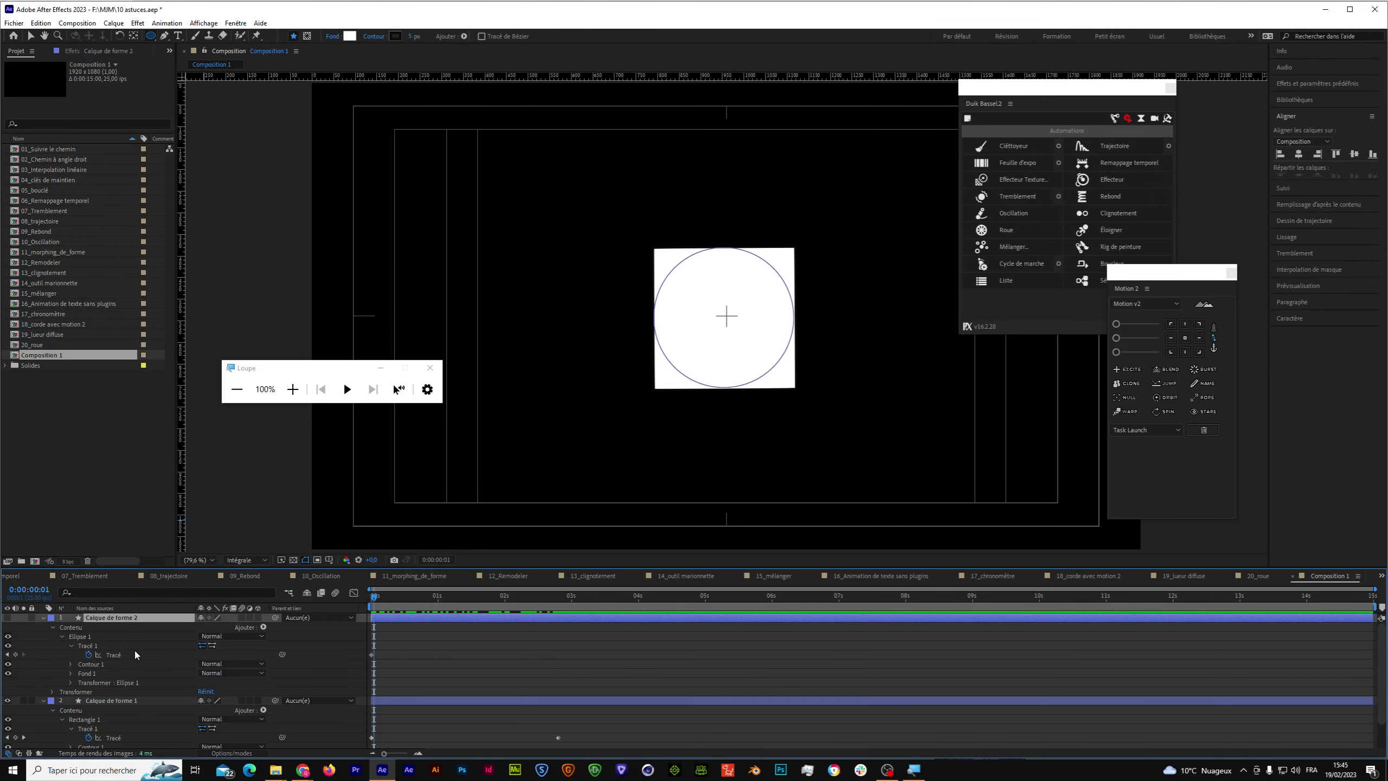
left_click(121, 701, "shift")
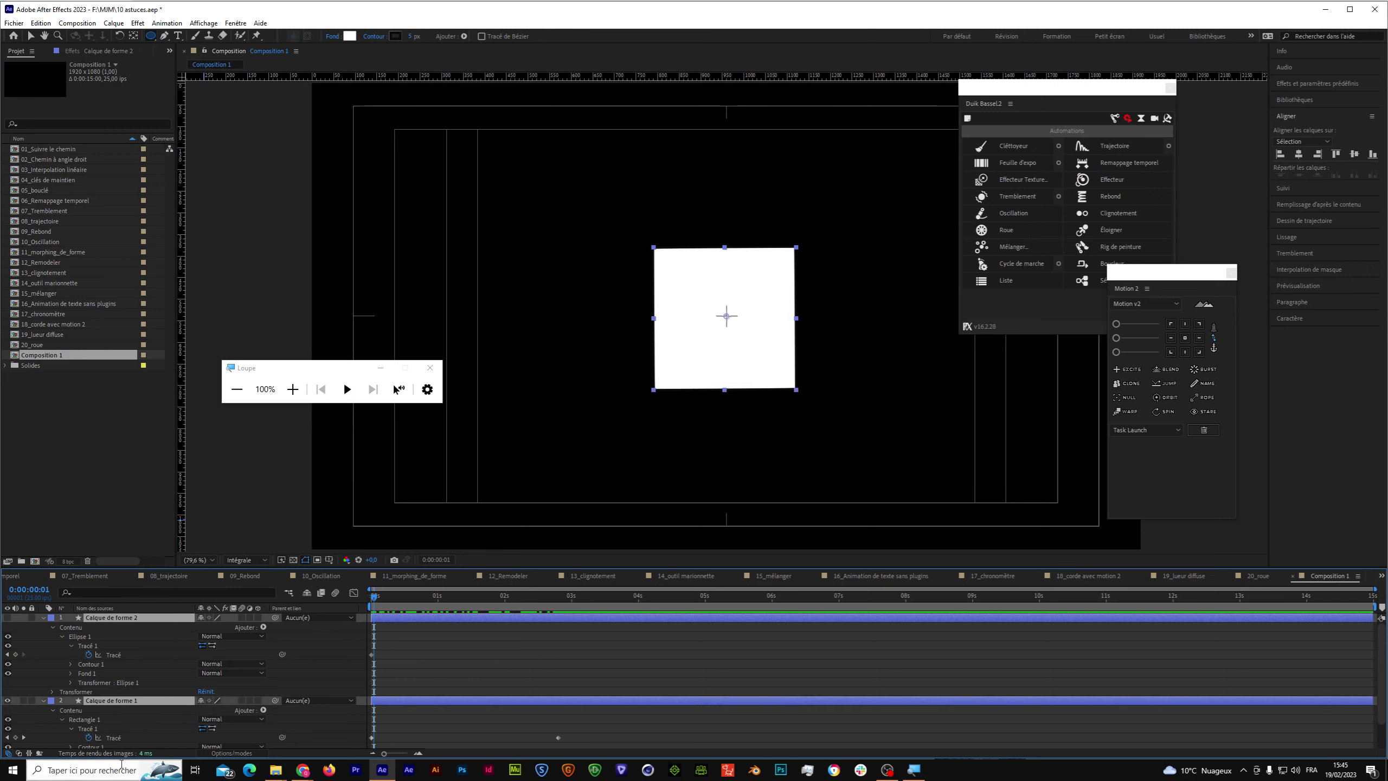
key("Delete")
Delete Composition 1, switch to the 12_Remodeler composition, and save the project via Fichier > Enregistrer.
left_click(58, 354)
key("Delete")
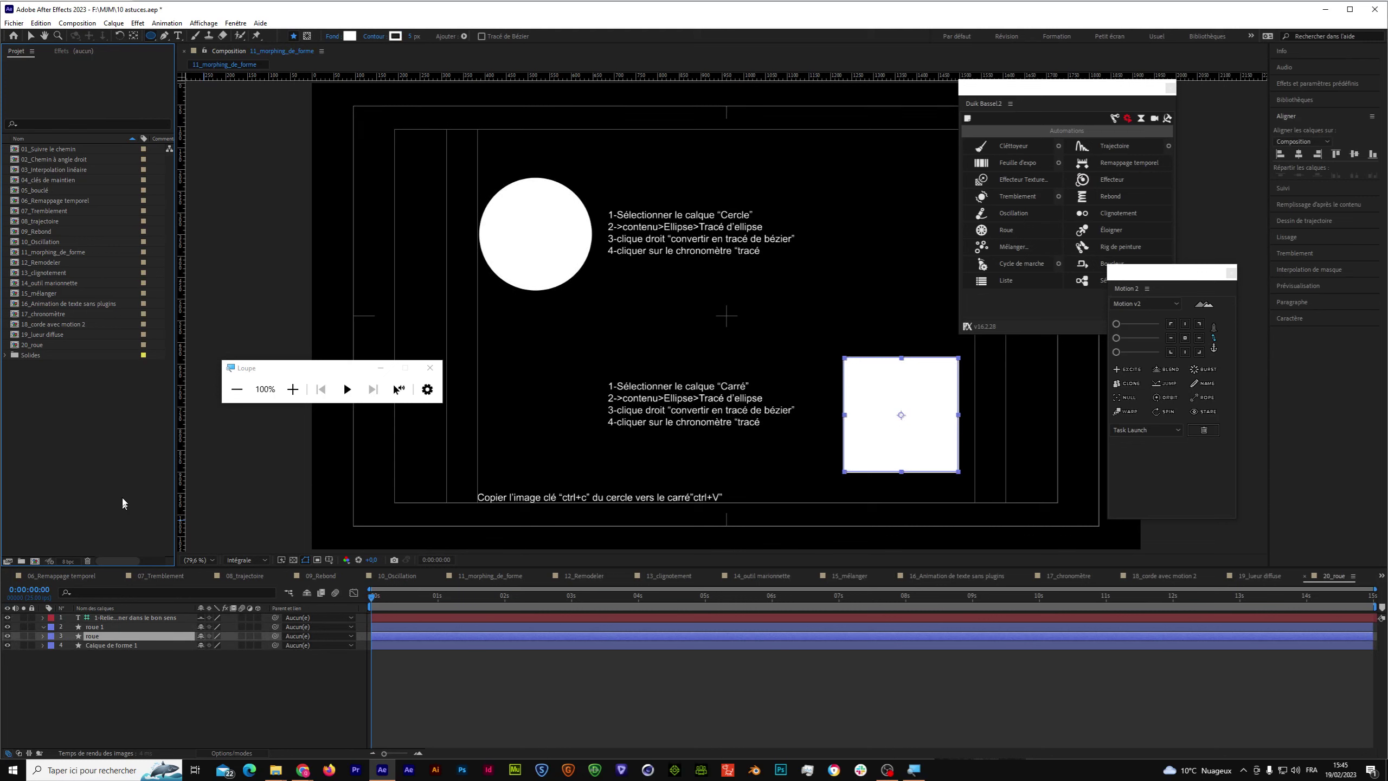
left_click(569, 575)
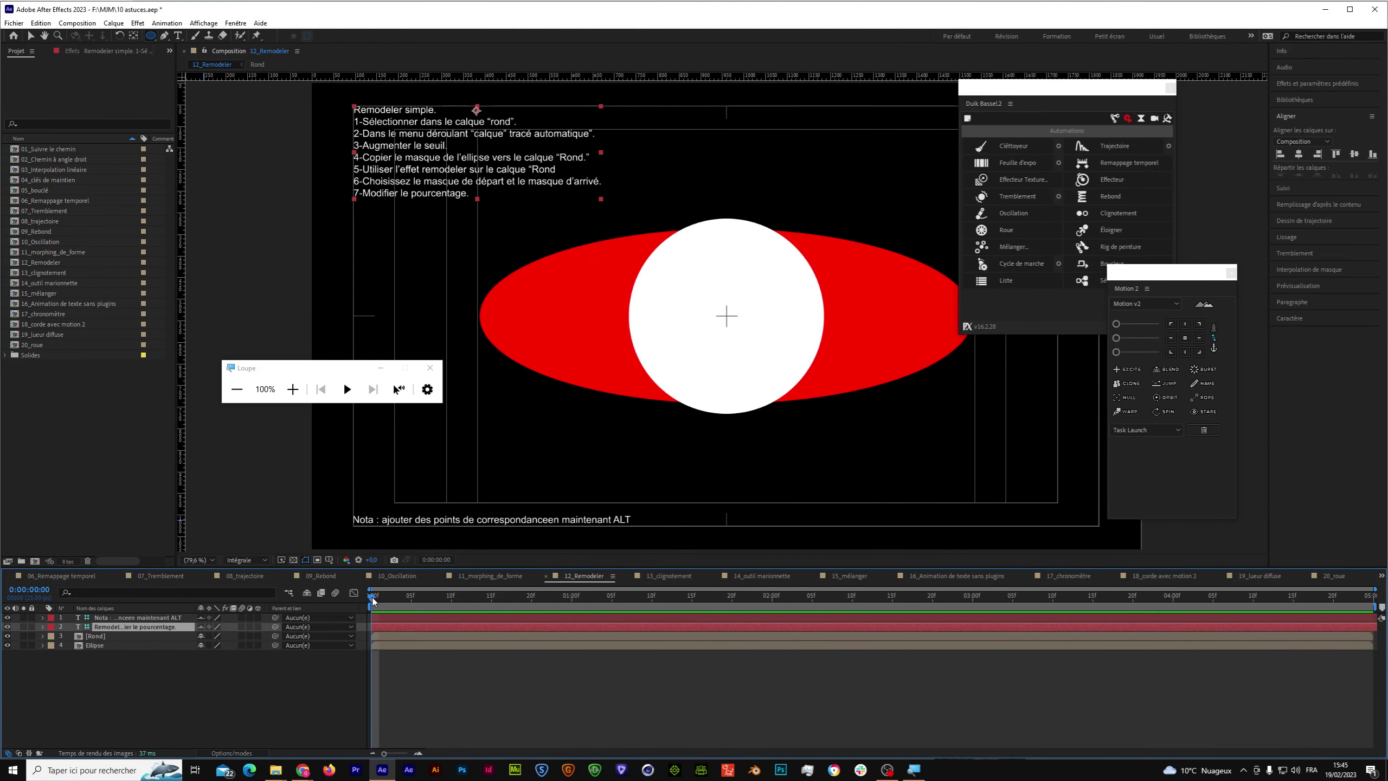
left_click(308, 595)
left_click(13, 24)
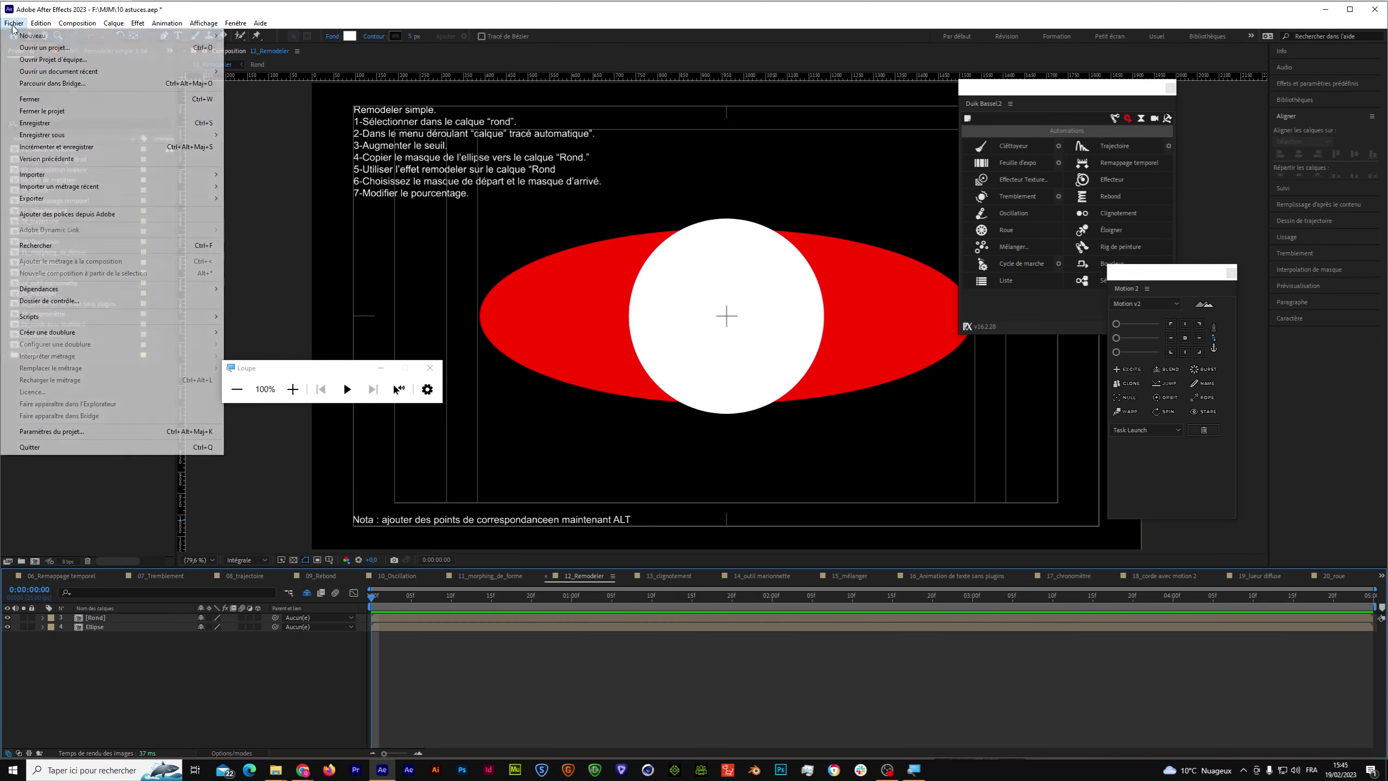
left_click(34, 123)
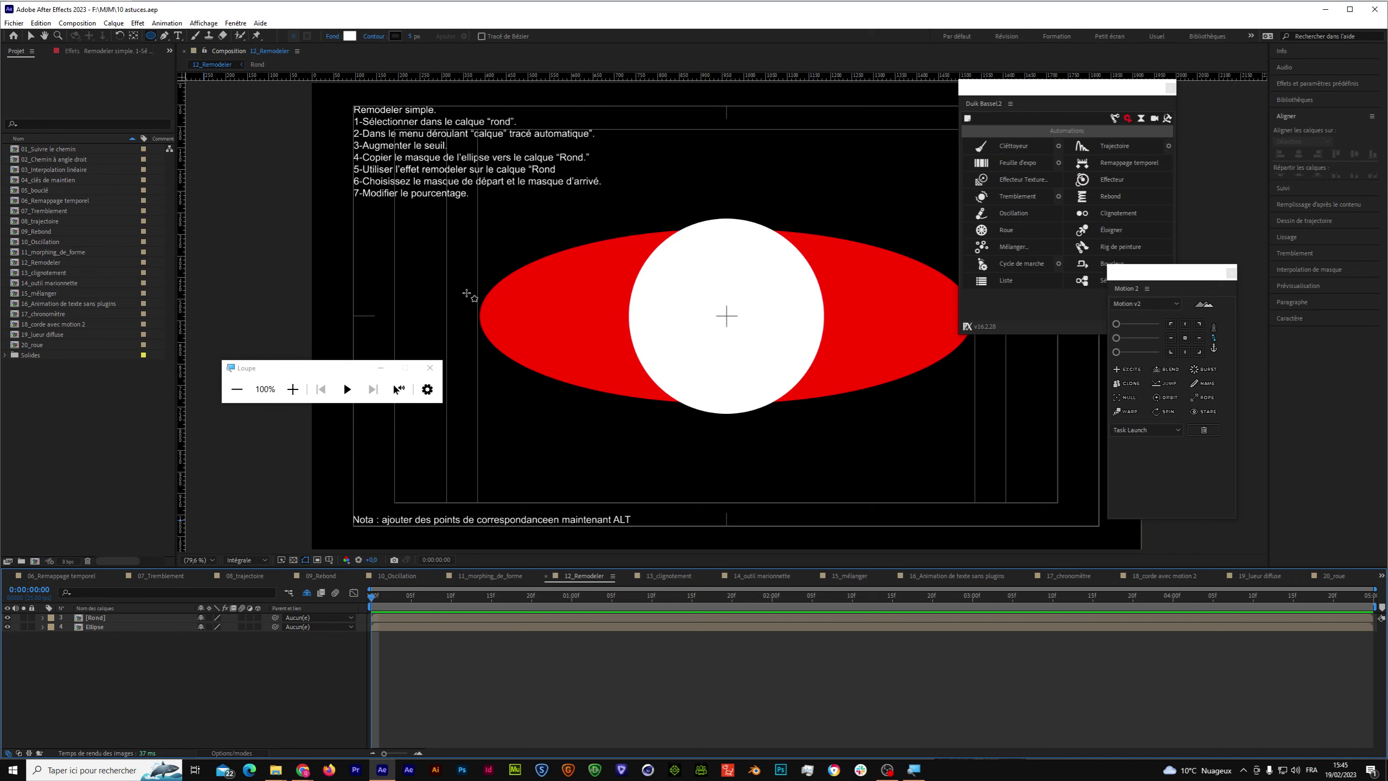
Search the effects for 'remo' and drag Remodeler toward the Rond layer.
left_click(1311, 83)
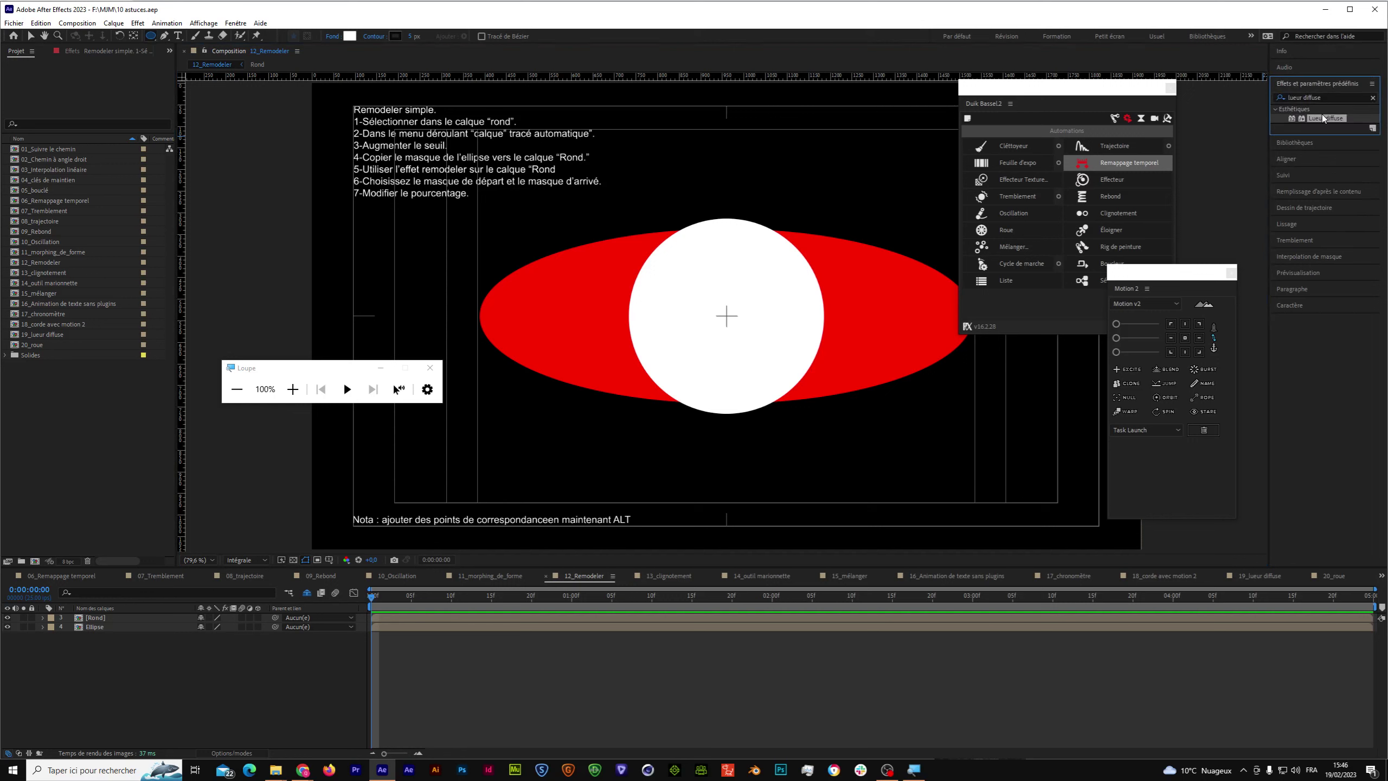
left_click(1323, 97)
type("r")
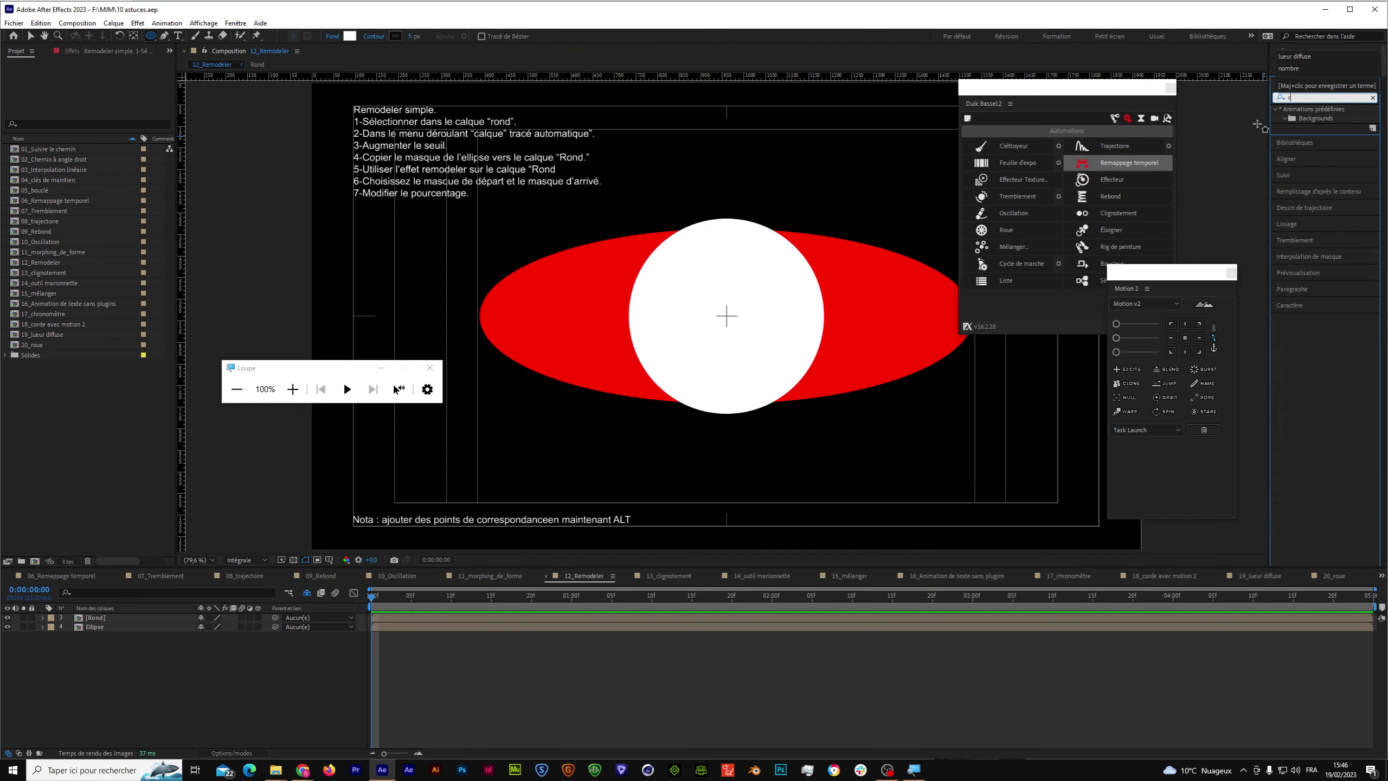
type("emo")
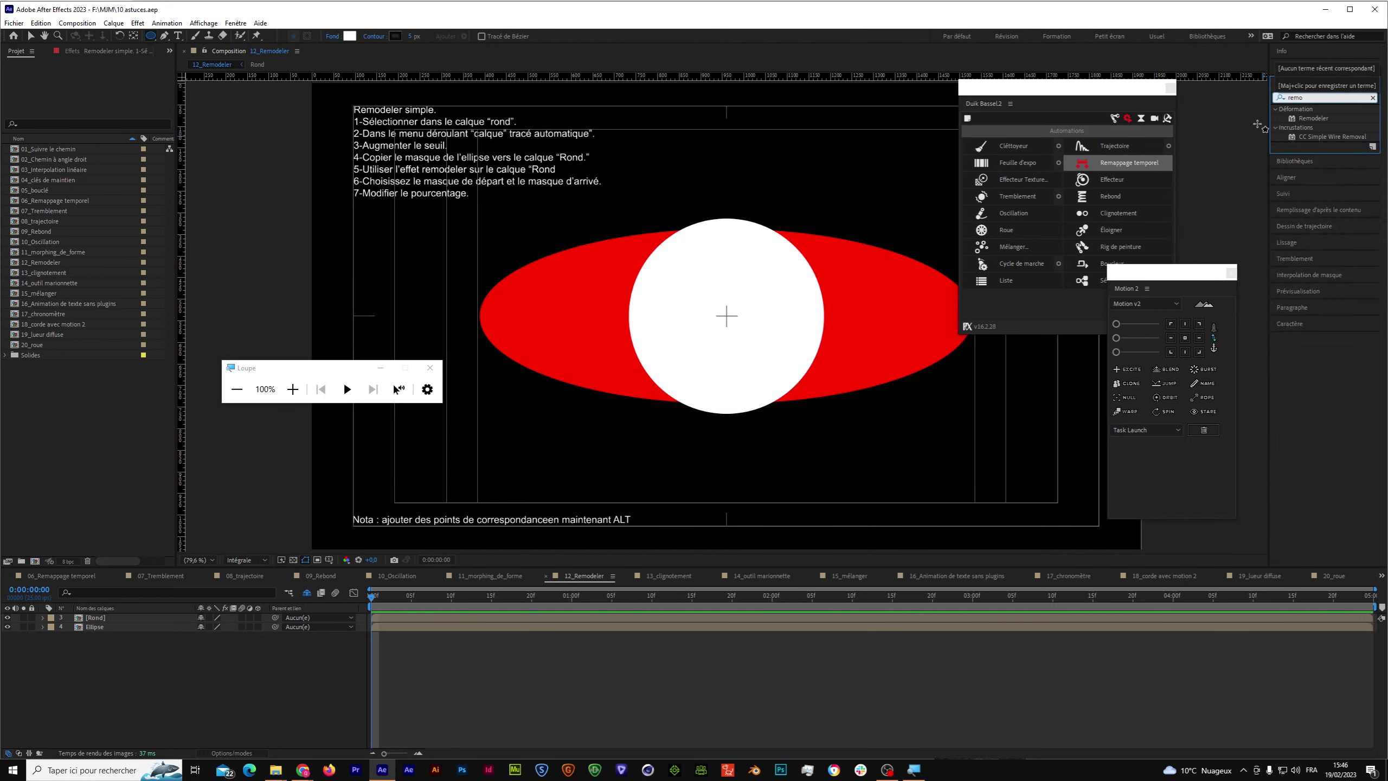
left_click_drag(1313, 120, 94, 638)
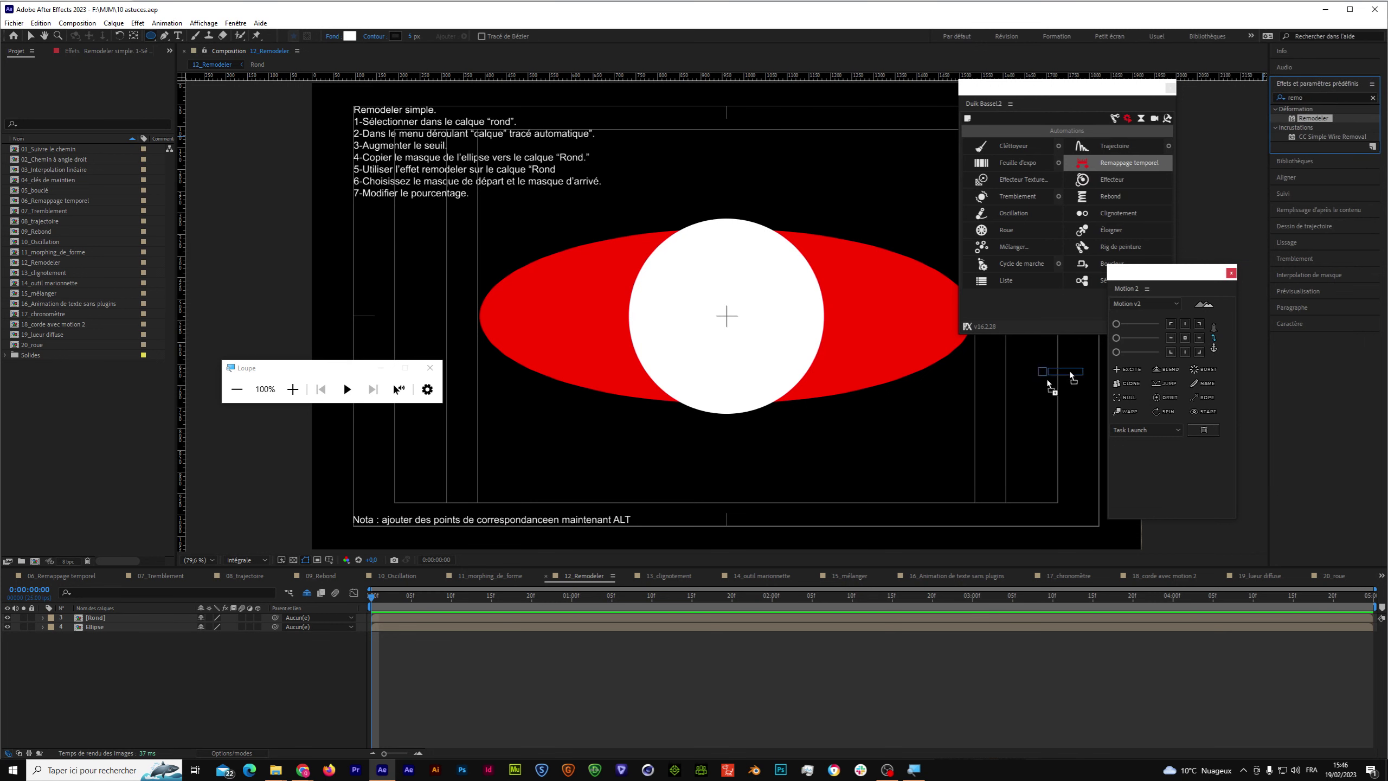
left_click_drag(93, 638, 98, 625)
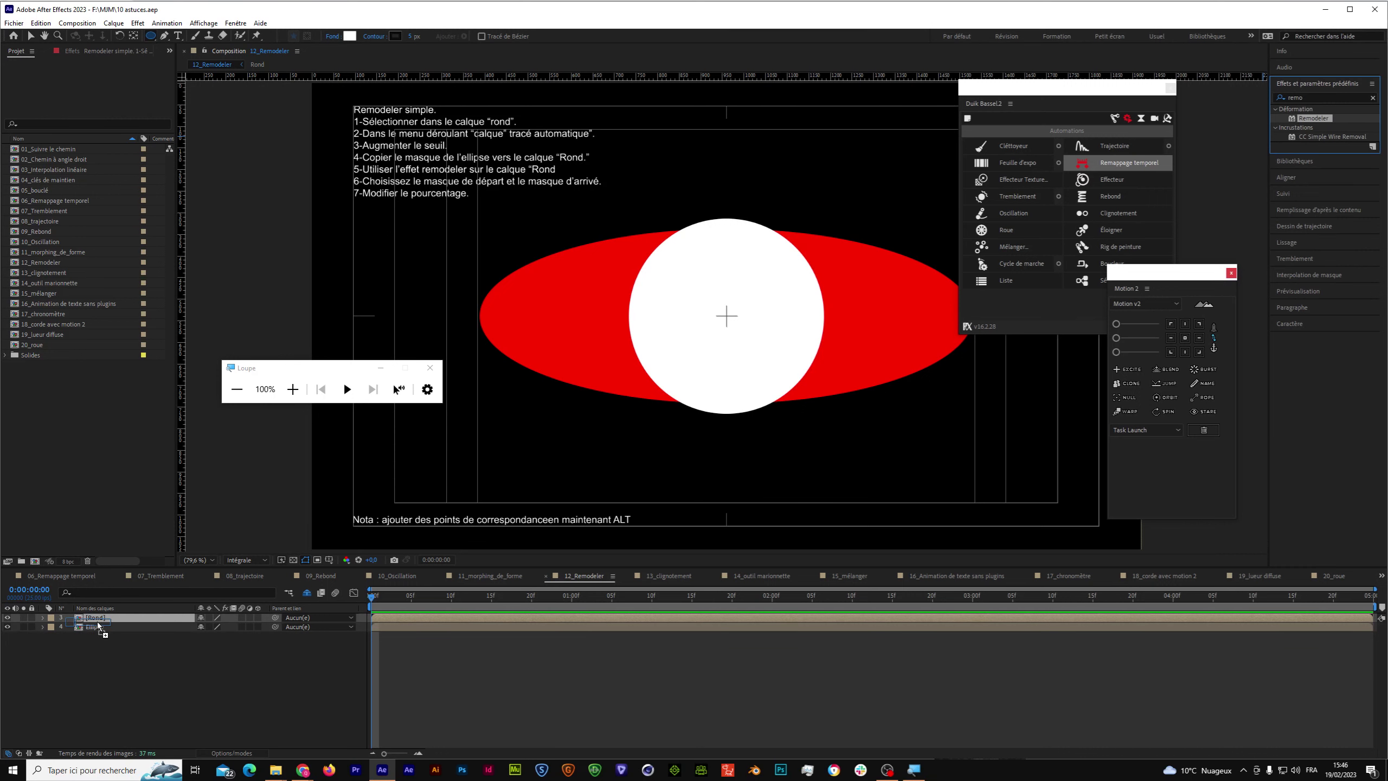
left_click_drag(98, 621, 98, 622)
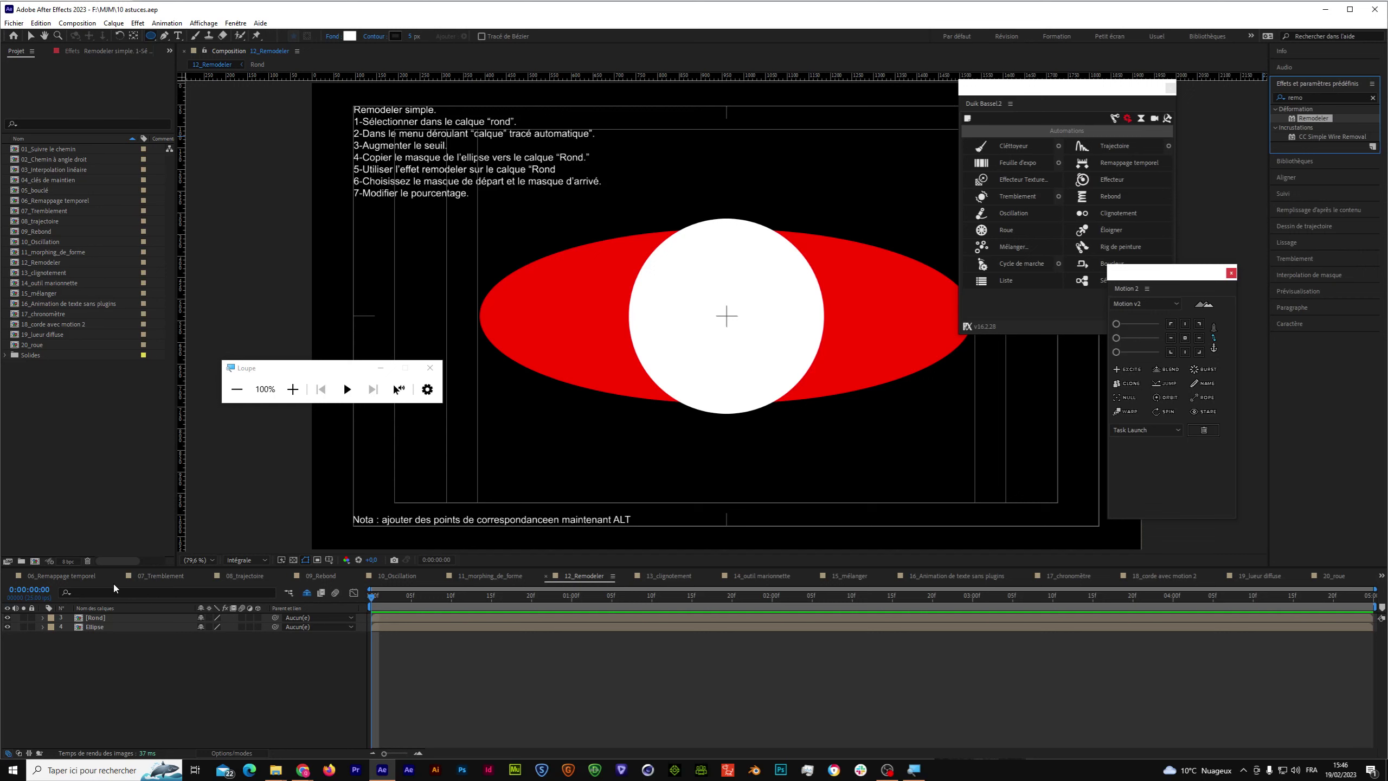
With the Selection tool, select only the Rond layer in the timeline.
left_click(30, 36)
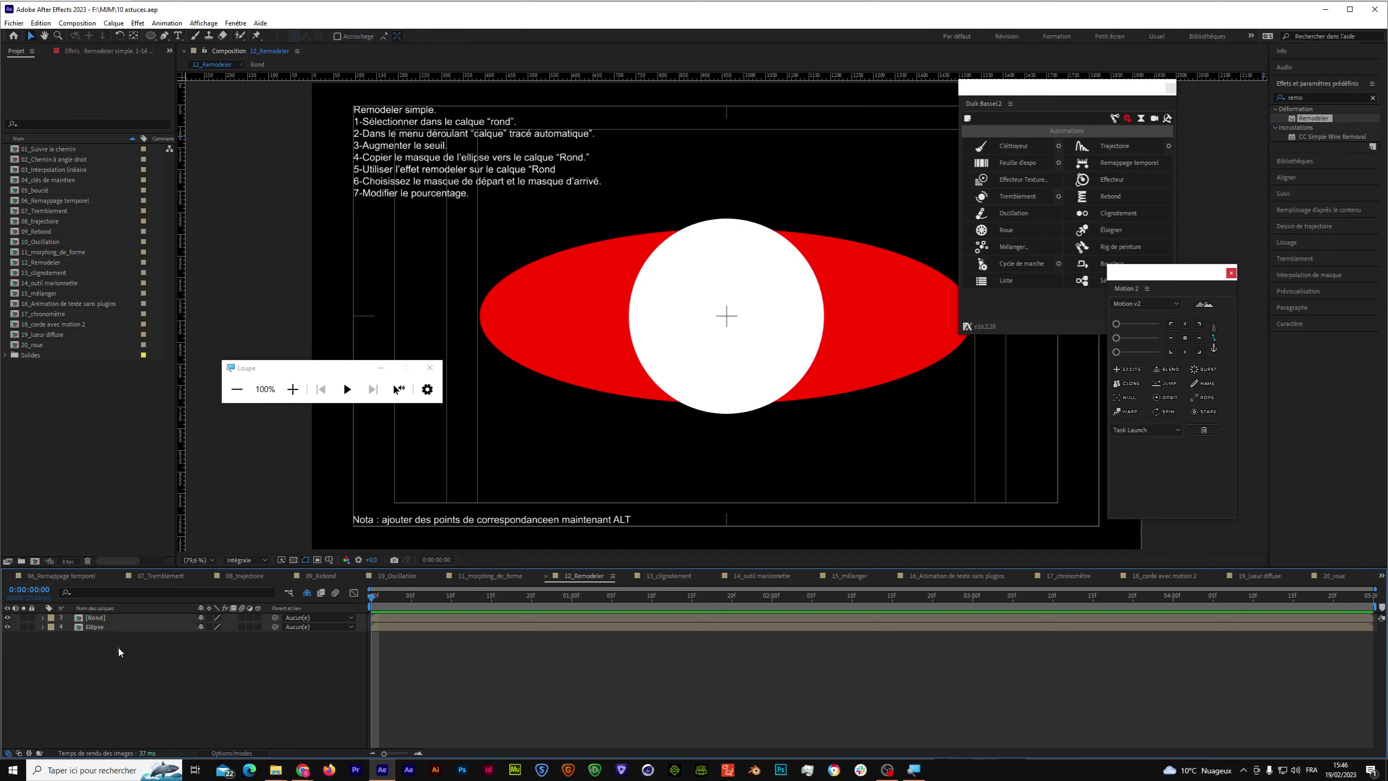
left_click_drag(118, 650, 100, 619)
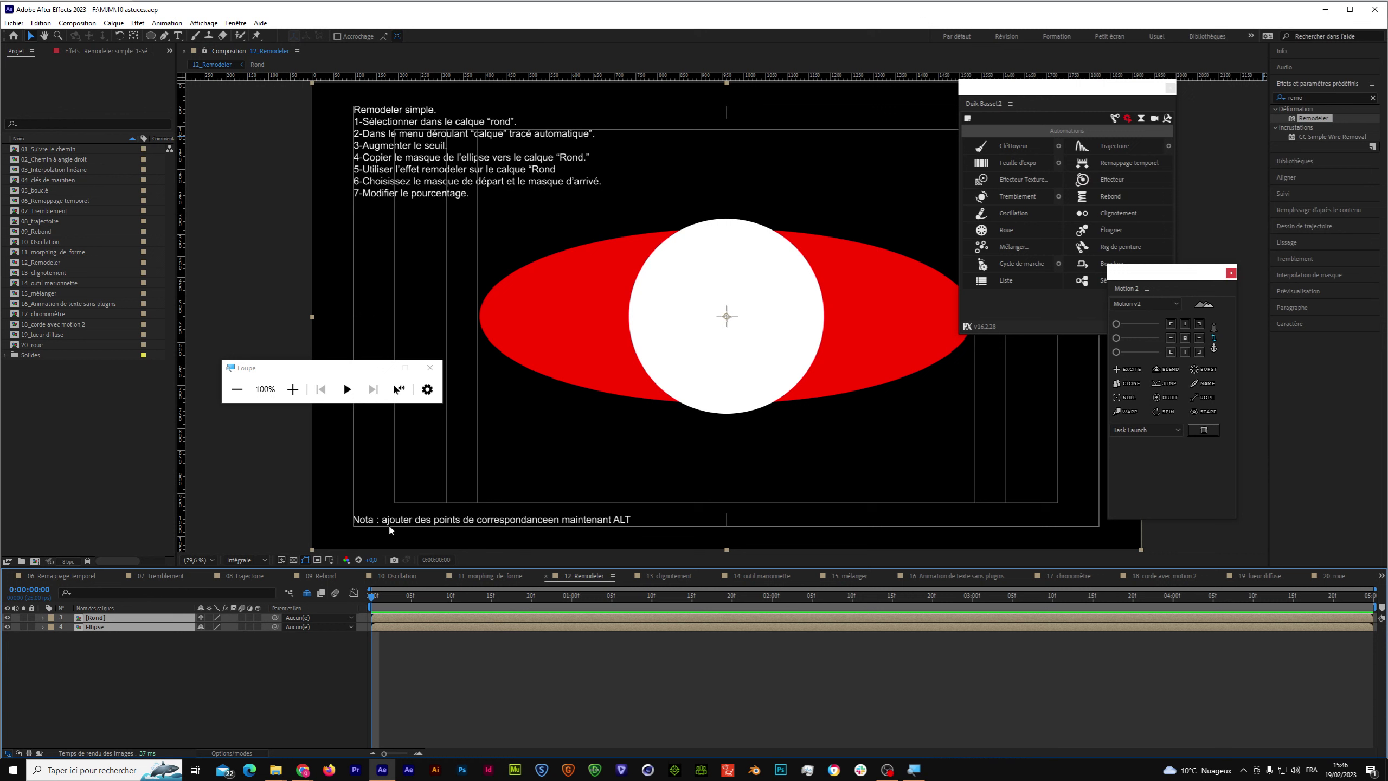
left_click(124, 680)
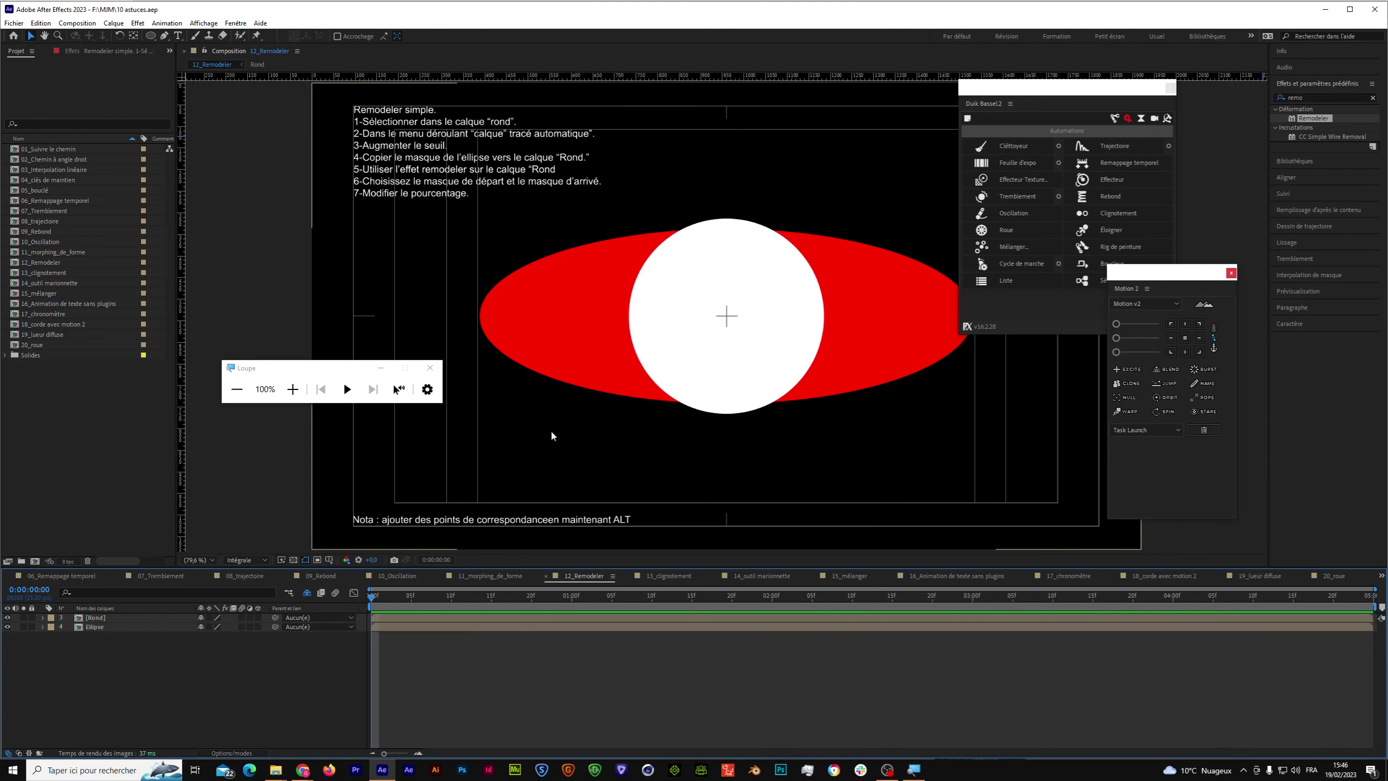
left_click(93, 619)
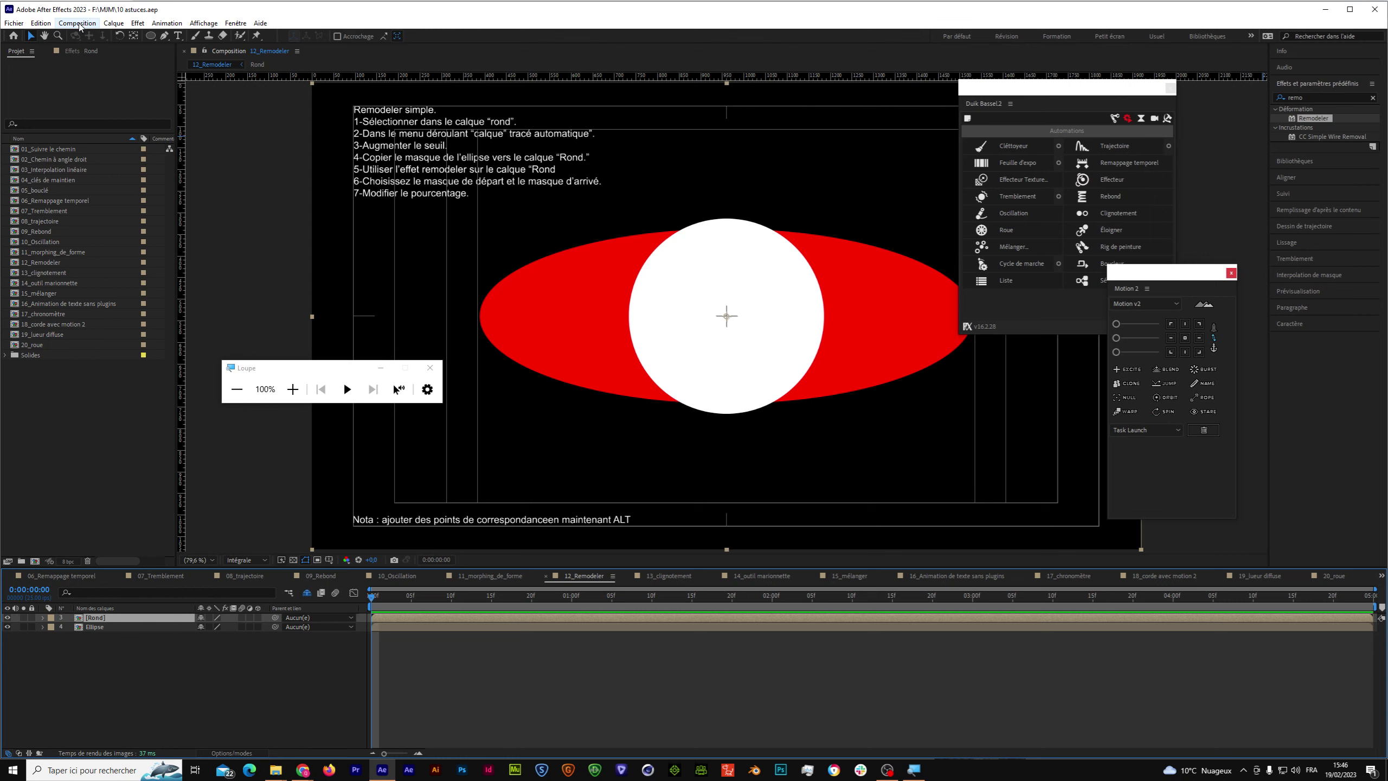
Run Calque > Tracé automatique on the Rond layer with default settings, then select Ellipse.
left_click(113, 23)
left_click(145, 368)
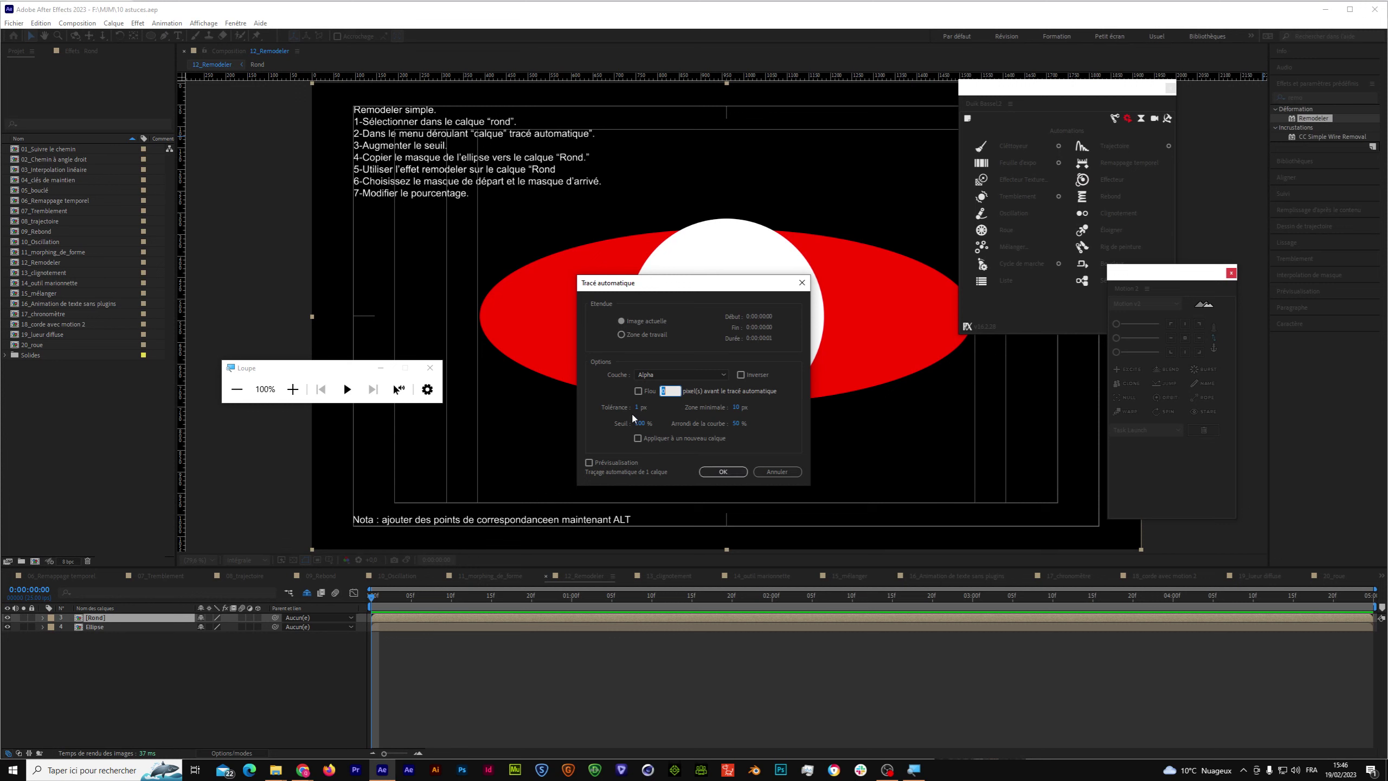
left_click(729, 473)
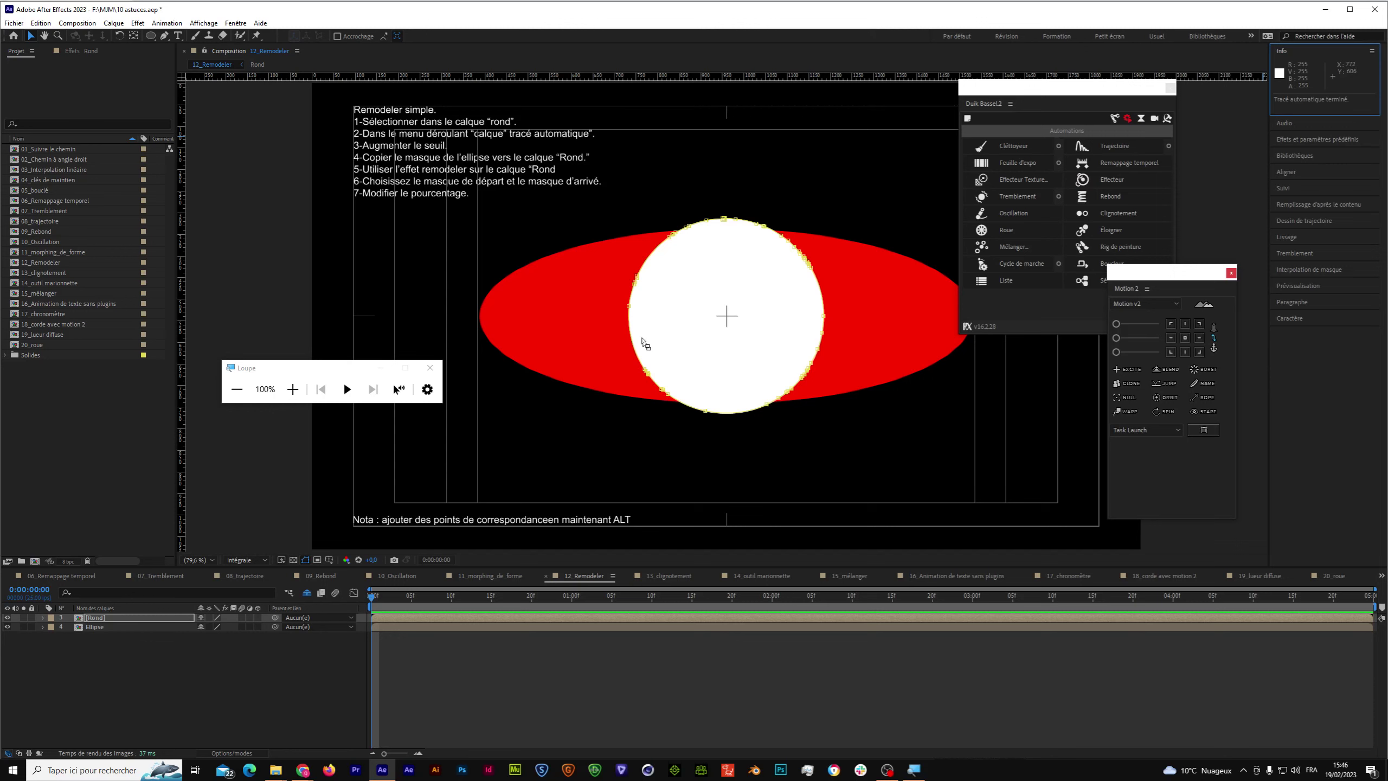
left_click(97, 628)
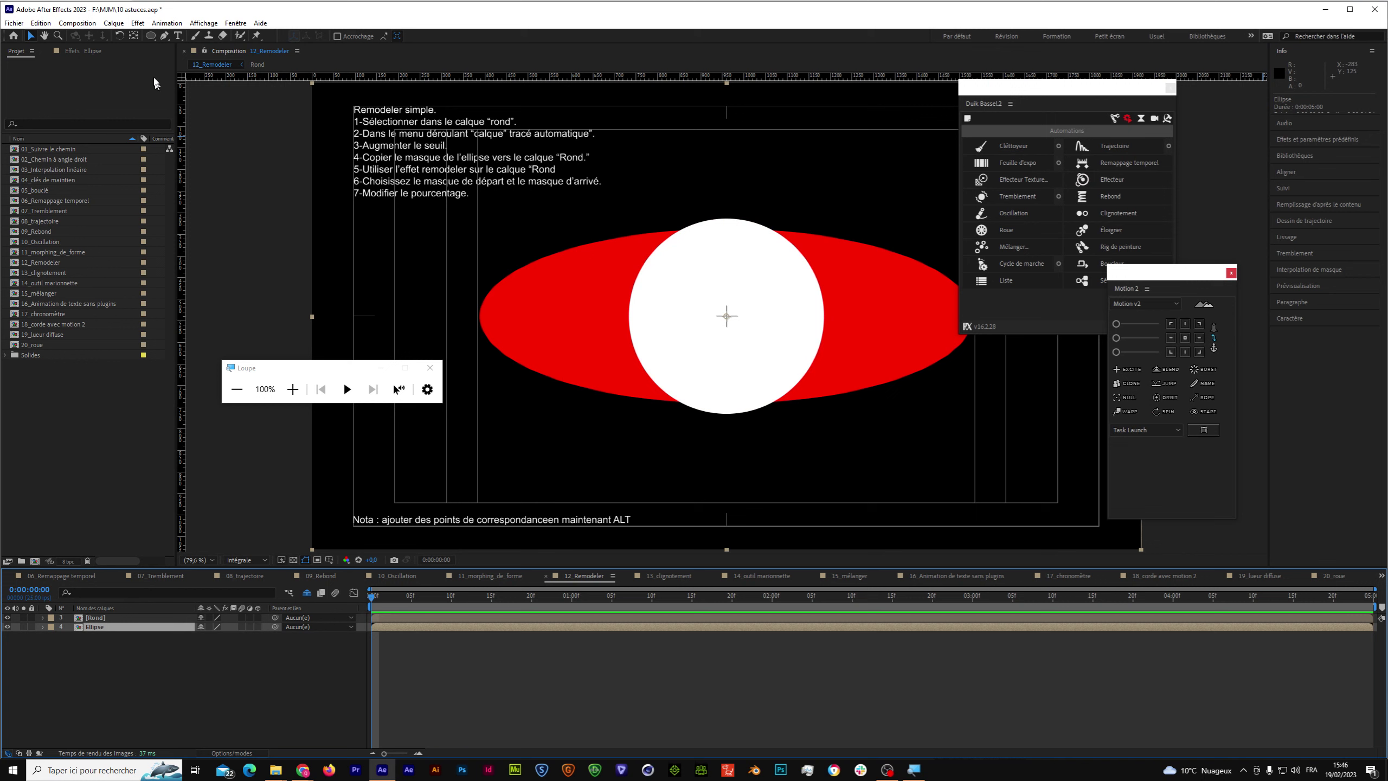
Run Calque > Tracé automatique on the Ellipse layer and confirm with OK.
left_click(113, 23)
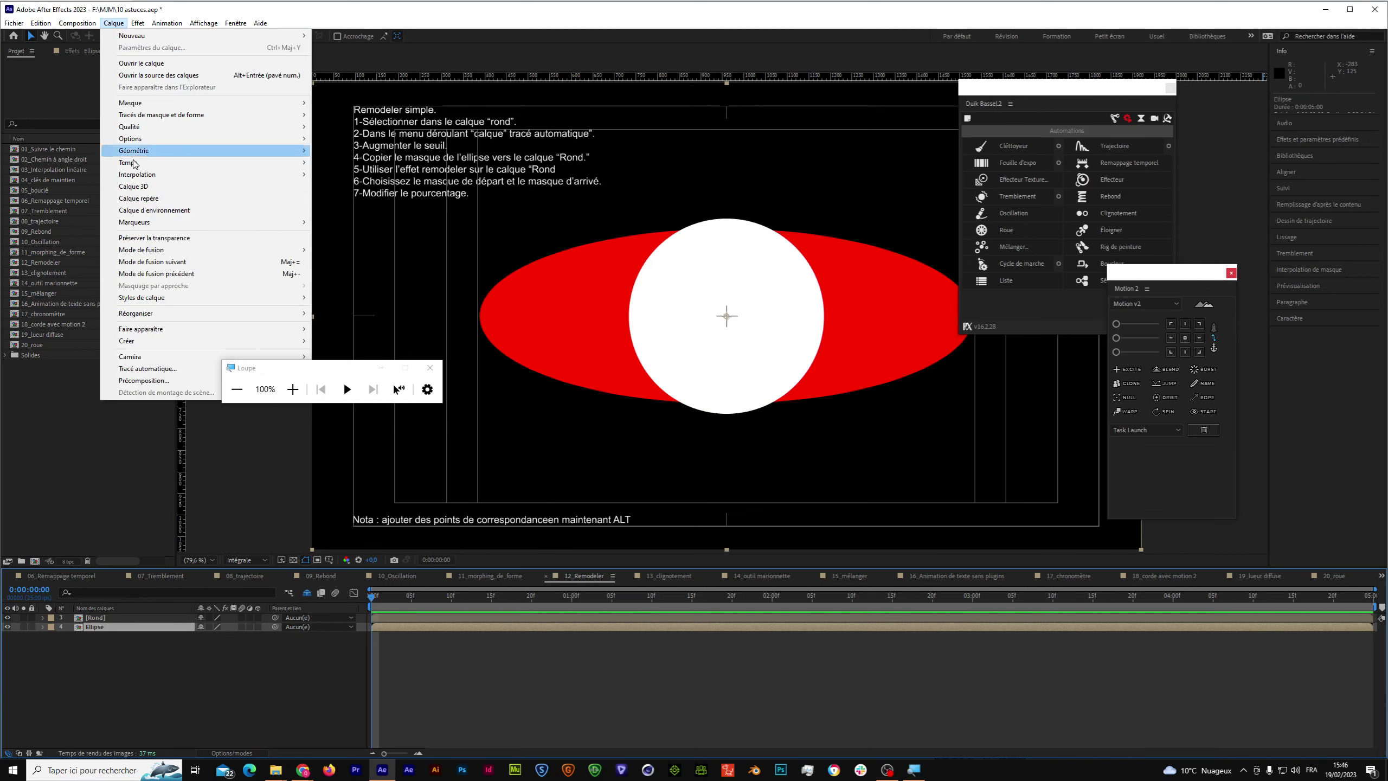
left_click(158, 371)
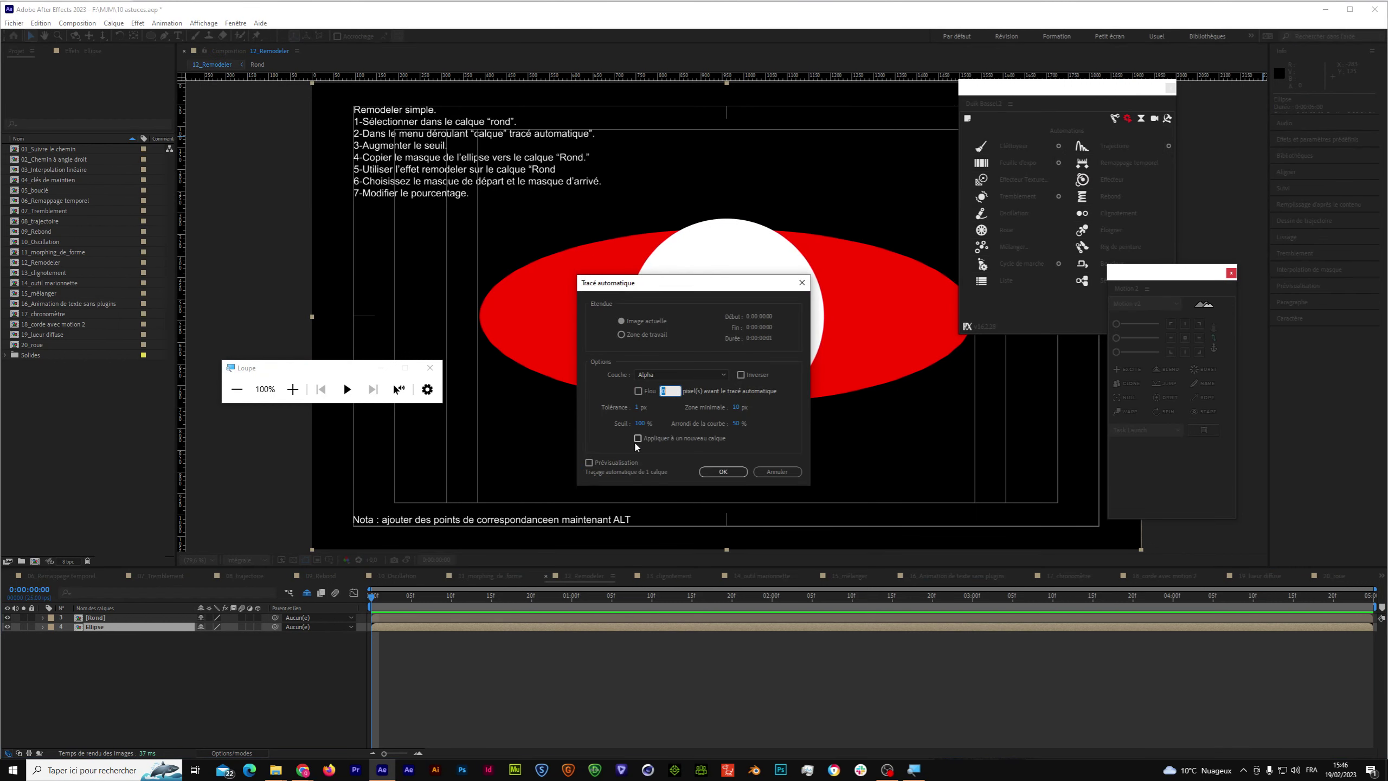
left_click(710, 471)
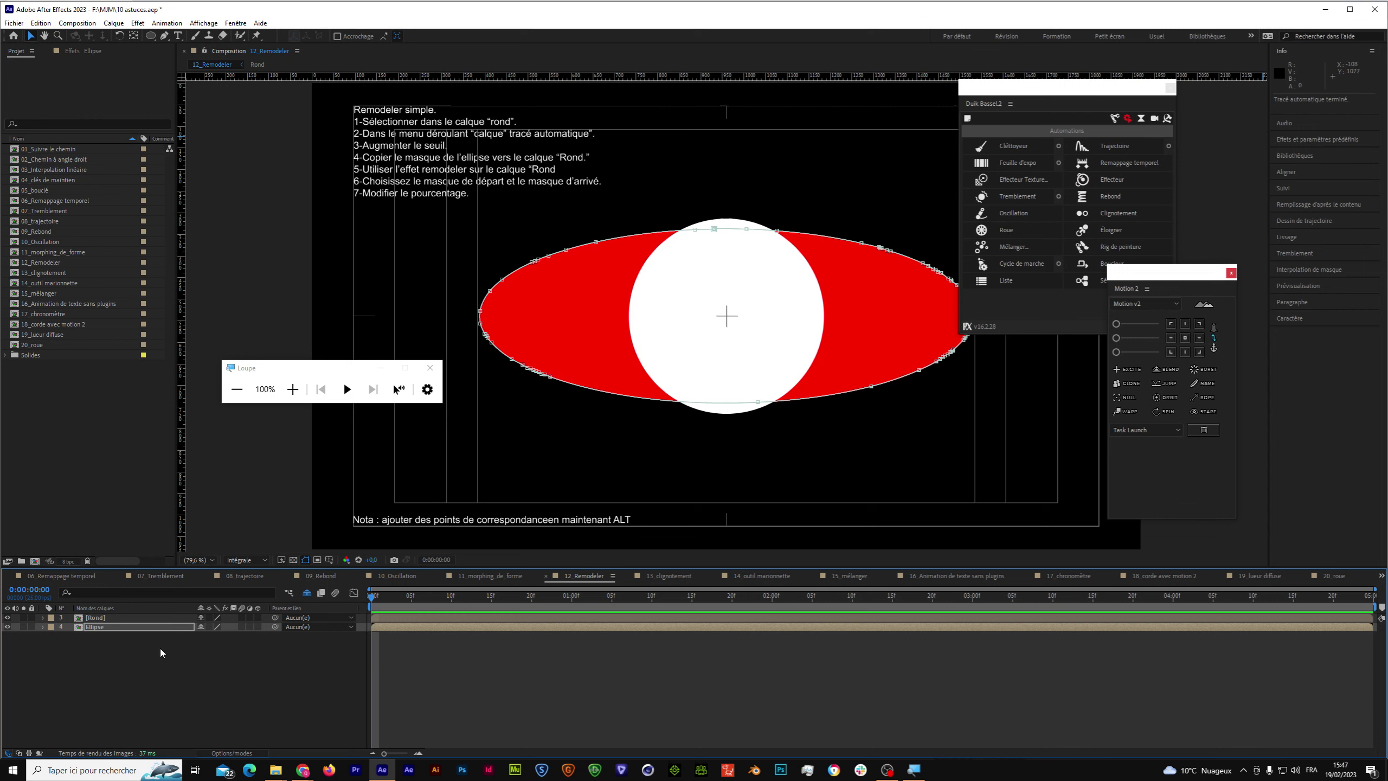
Check the traced masks on Rond and Ellipse, then select both layers.
left_click(103, 619)
left_click(100, 625)
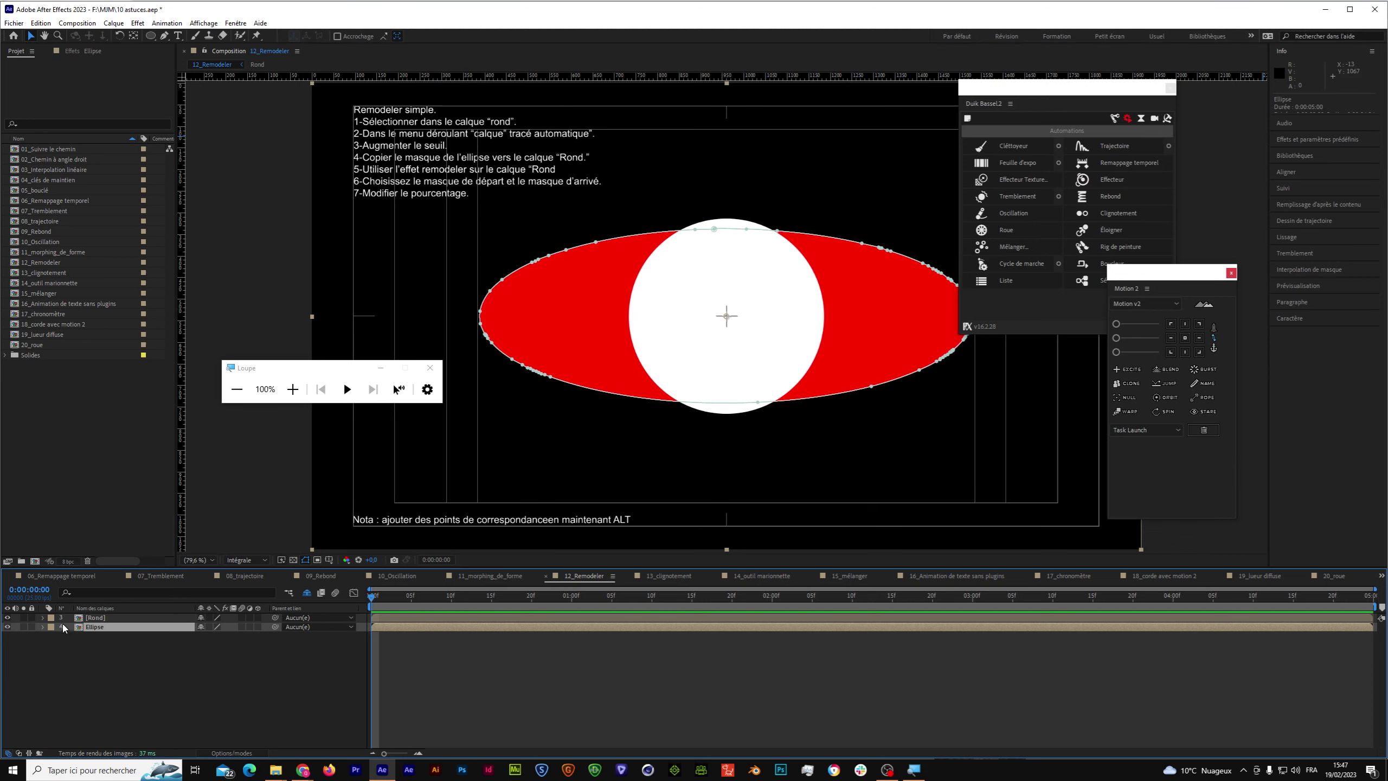
left_click(109, 627)
left_click(104, 617, "shift")
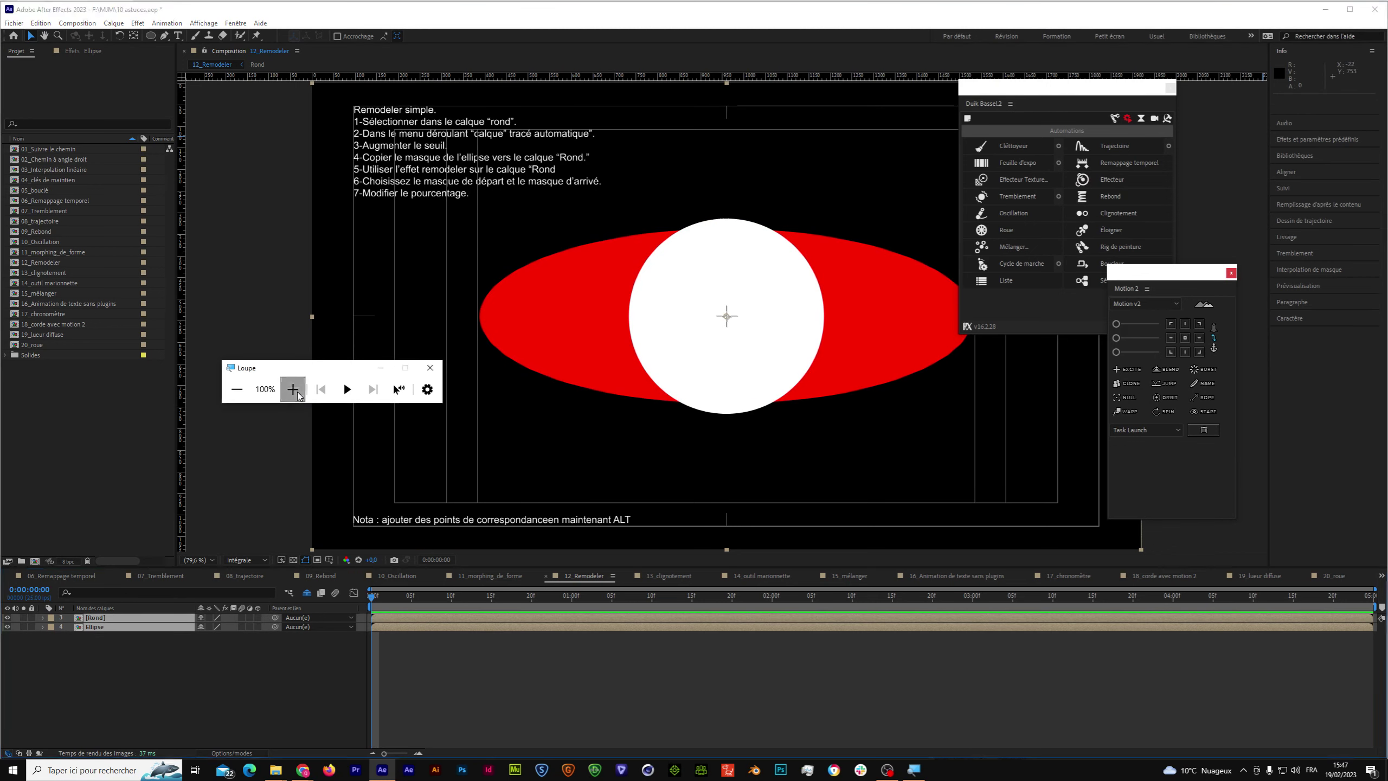
Reveal the mask paths of the Rond and Ellipse layers.
left_click(293, 389)
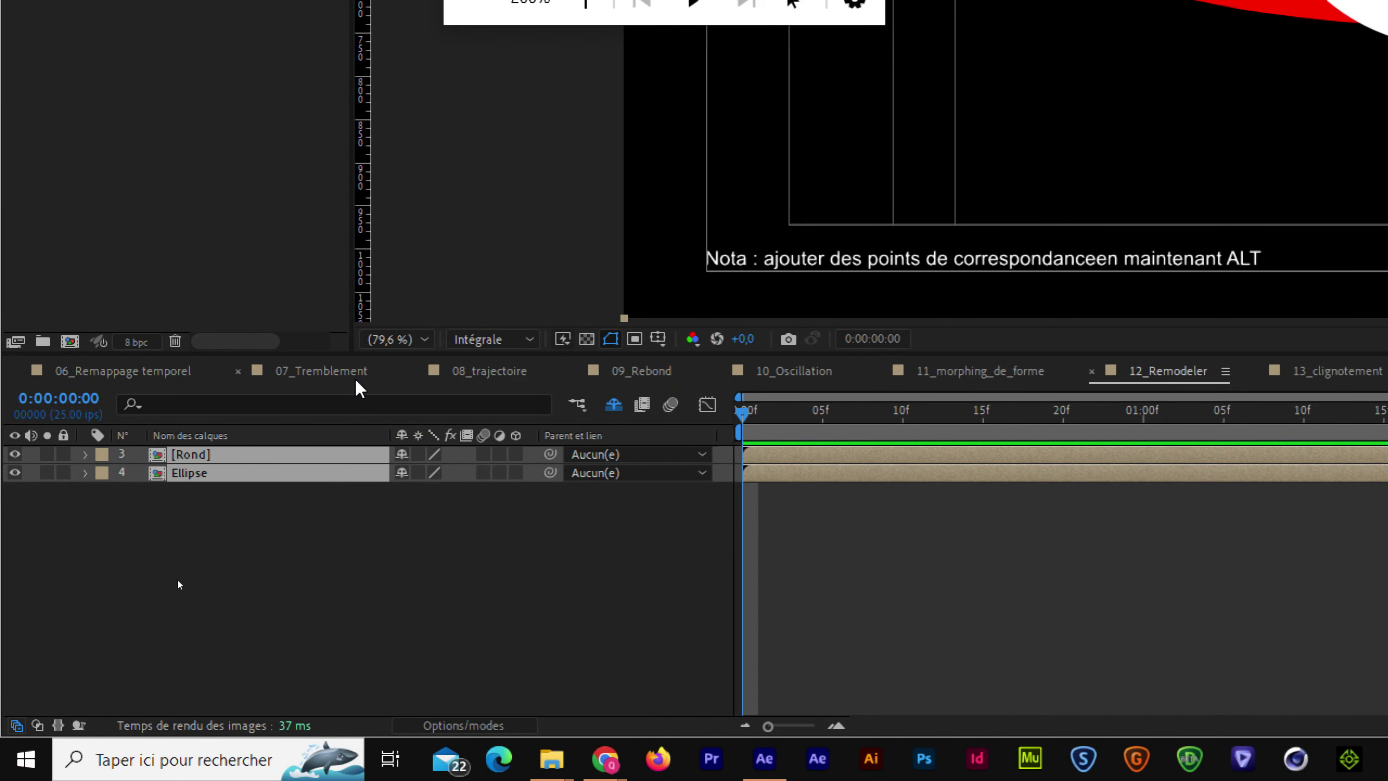
left_click(191, 459)
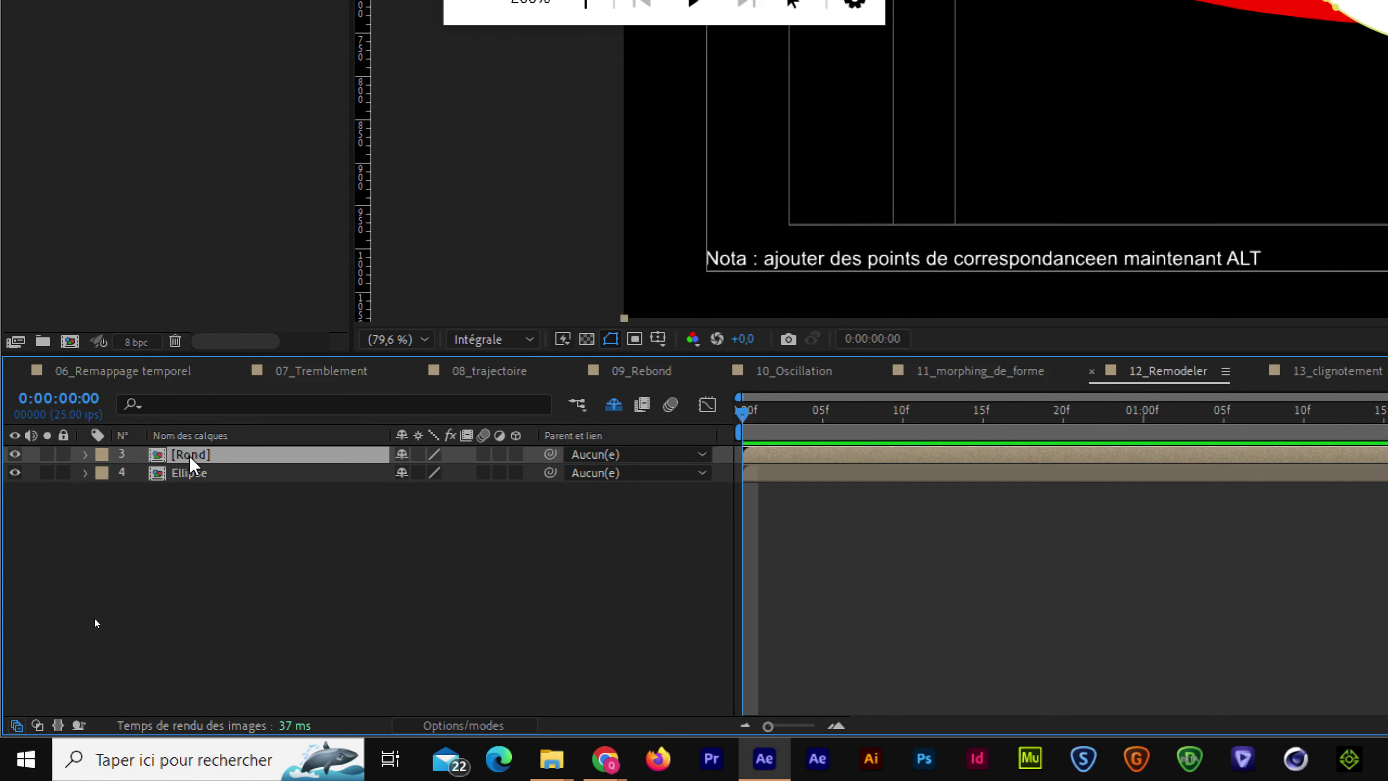
key("m")
left_click(214, 510)
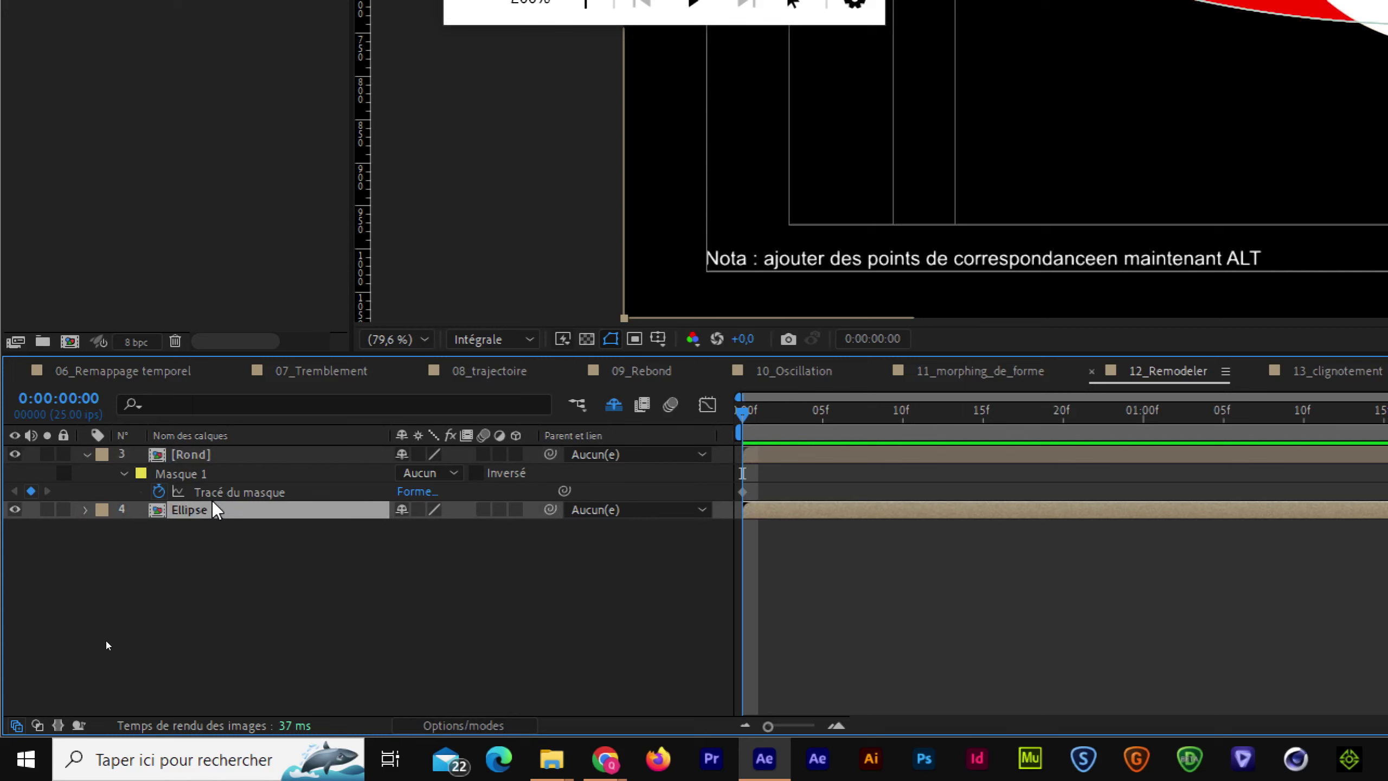
key("m")
Paste Ellipse's Masque 1 onto Rond as Masque 2 and hide the Ellipse layer.
left_click(204, 537)
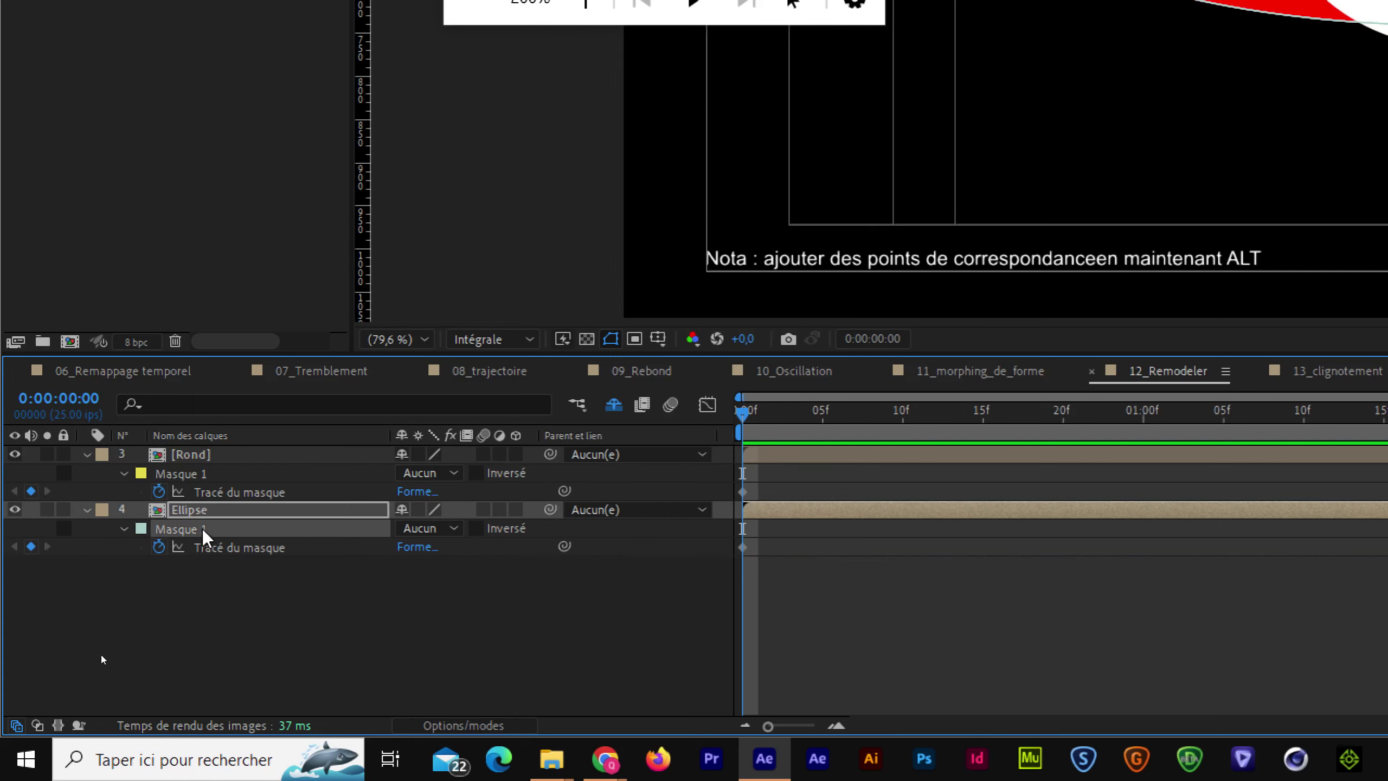
left_click(191, 456)
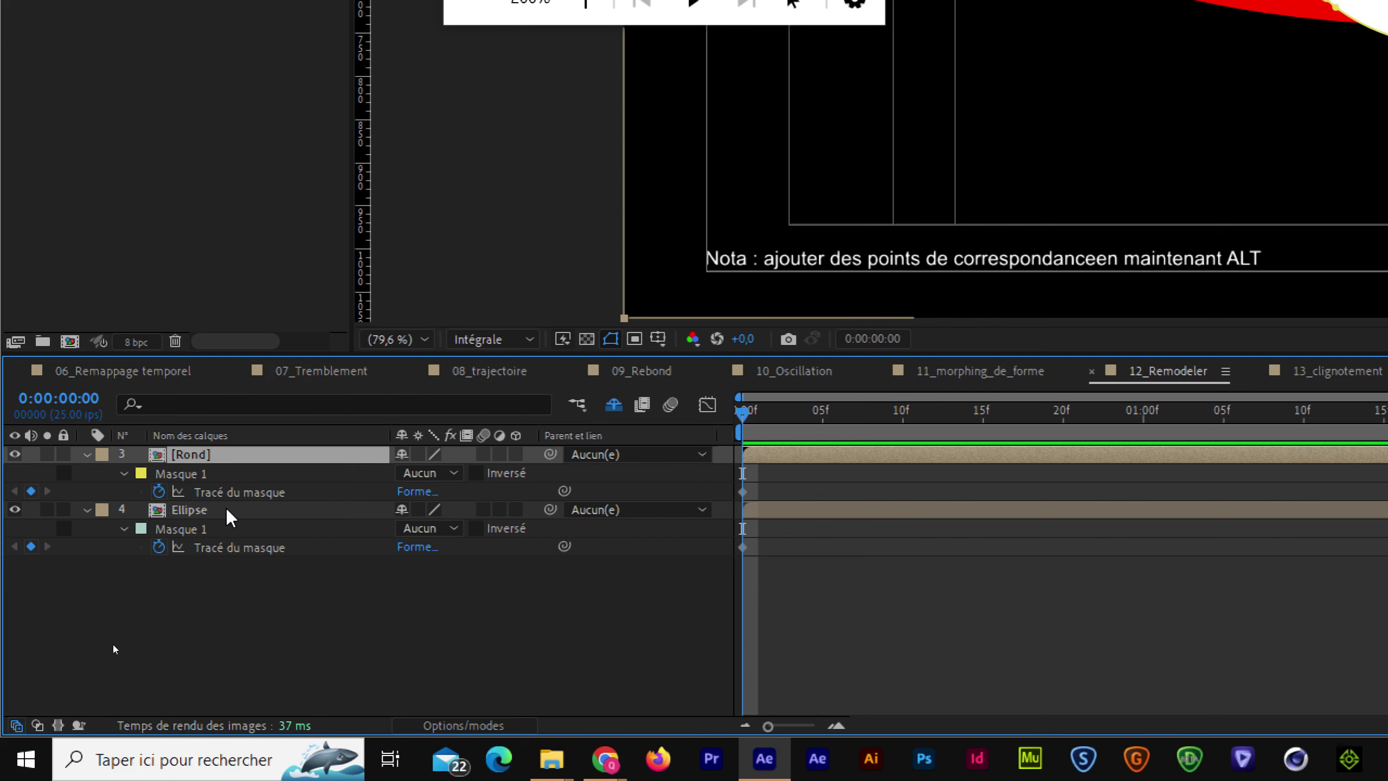
key("ctrl+v")
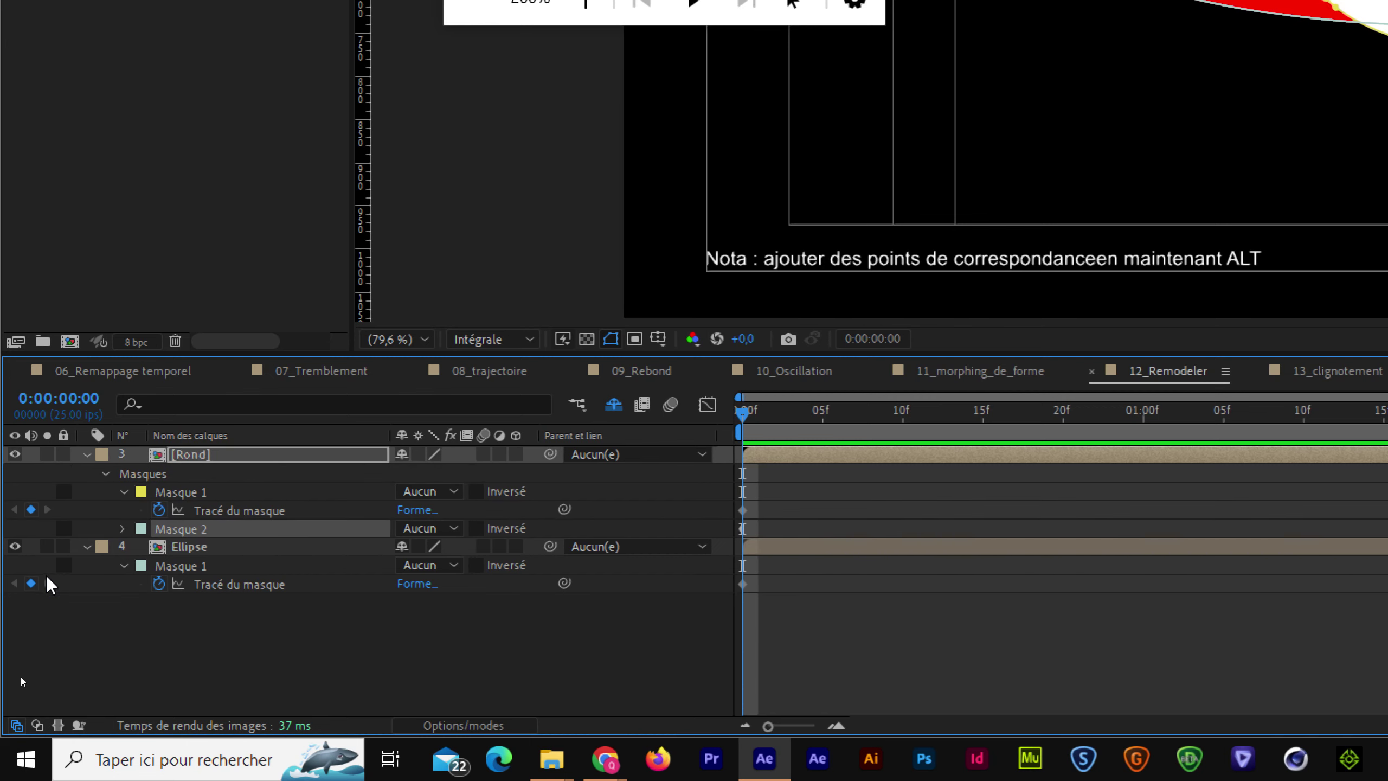
left_click(15, 546)
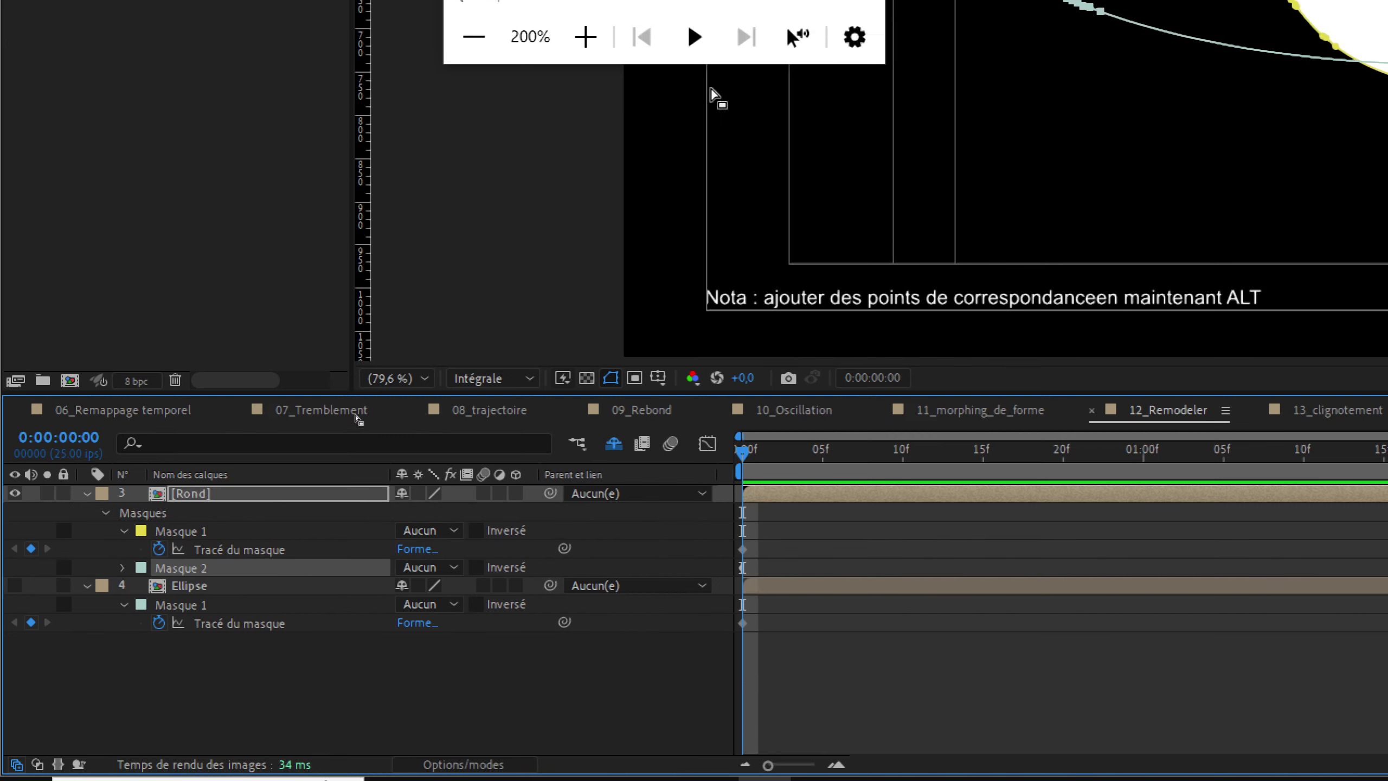
left_click(474, 239)
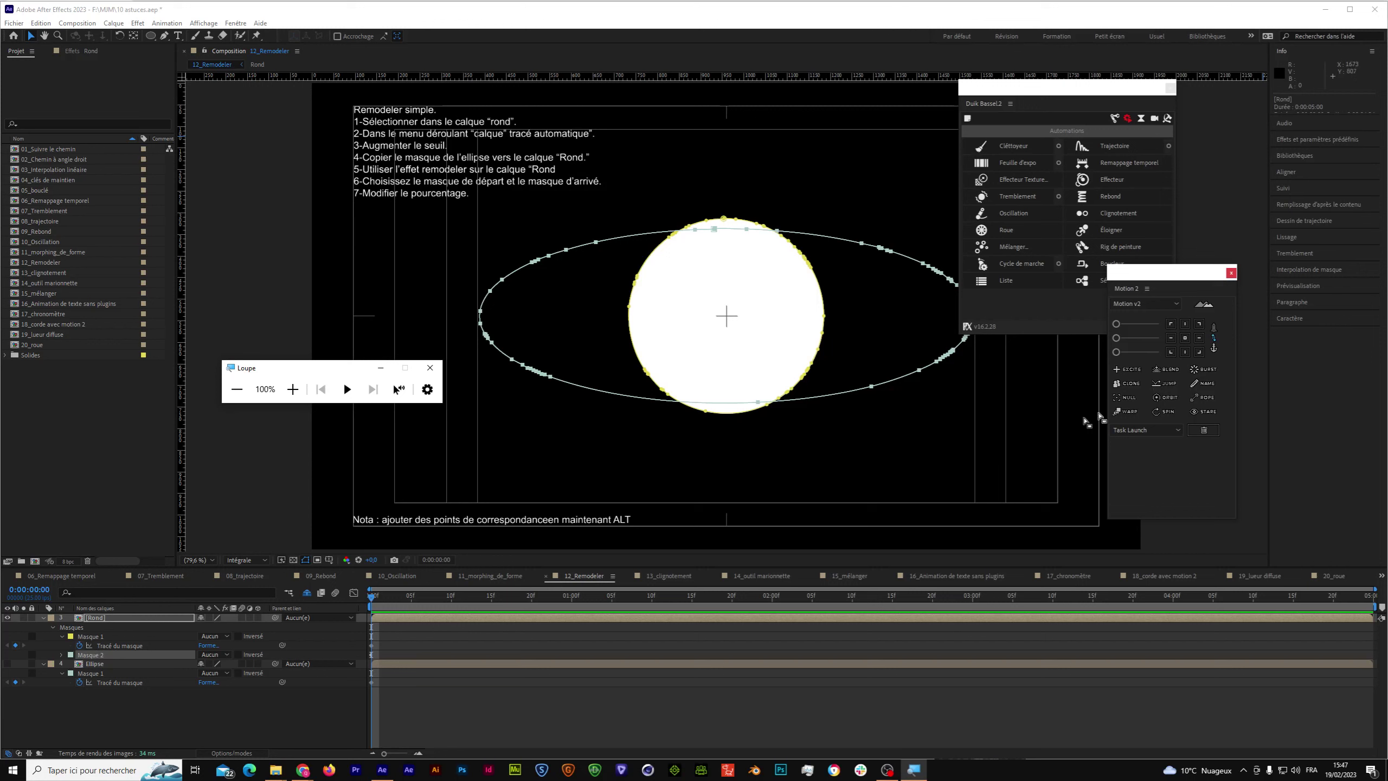
Apply Remodeler from Effets et paramètres prédéfinis to the Rond layer, with its masks left at none.
left_click(1300, 140)
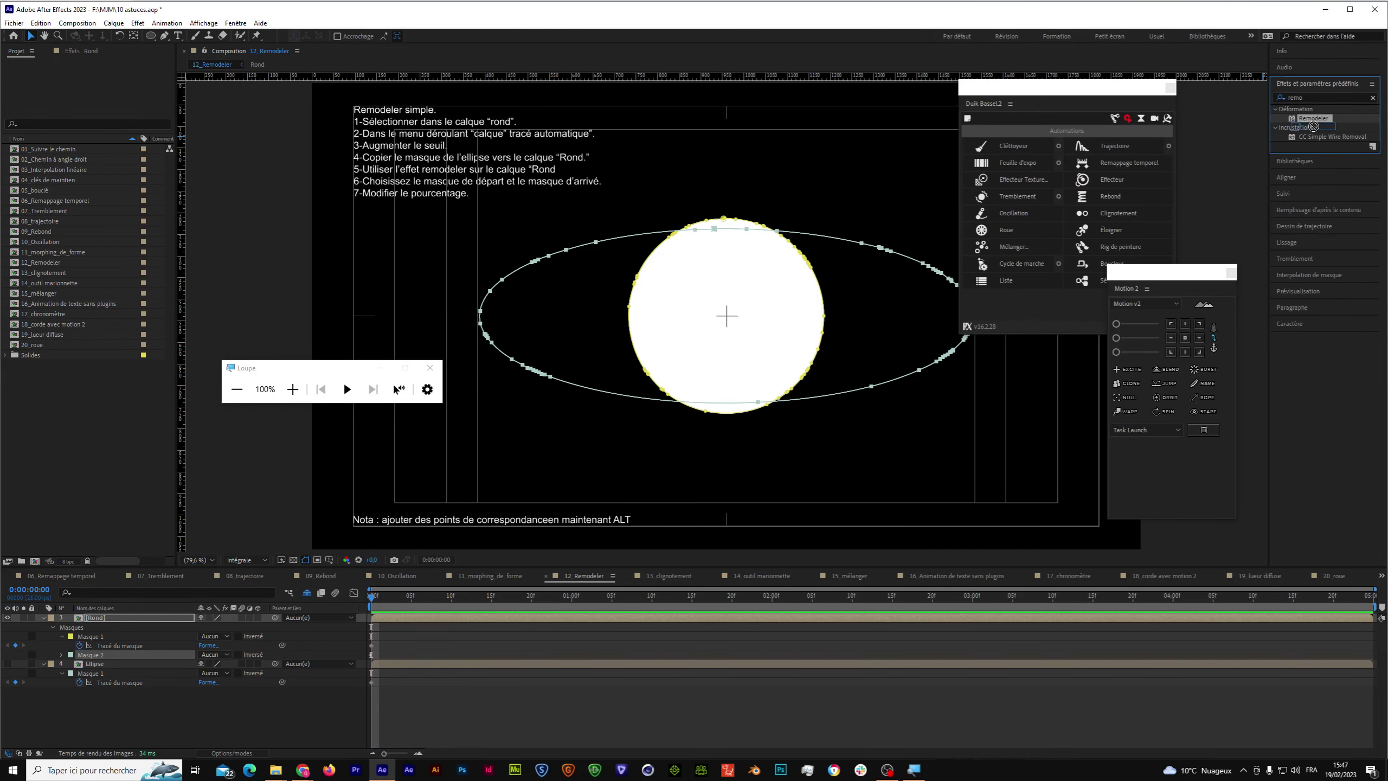
left_click_drag(1310, 121, 491, 362)
left_click(293, 389)
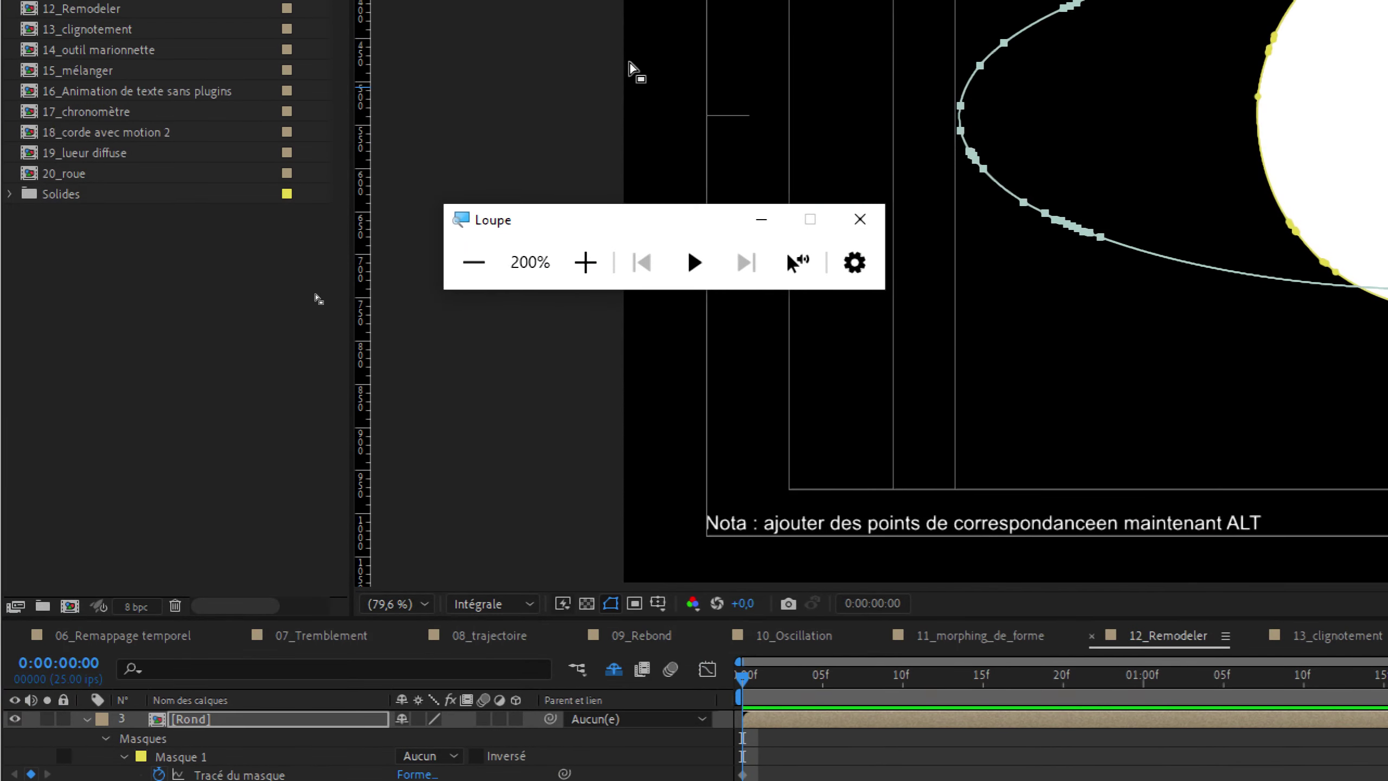
left_click(474, 260)
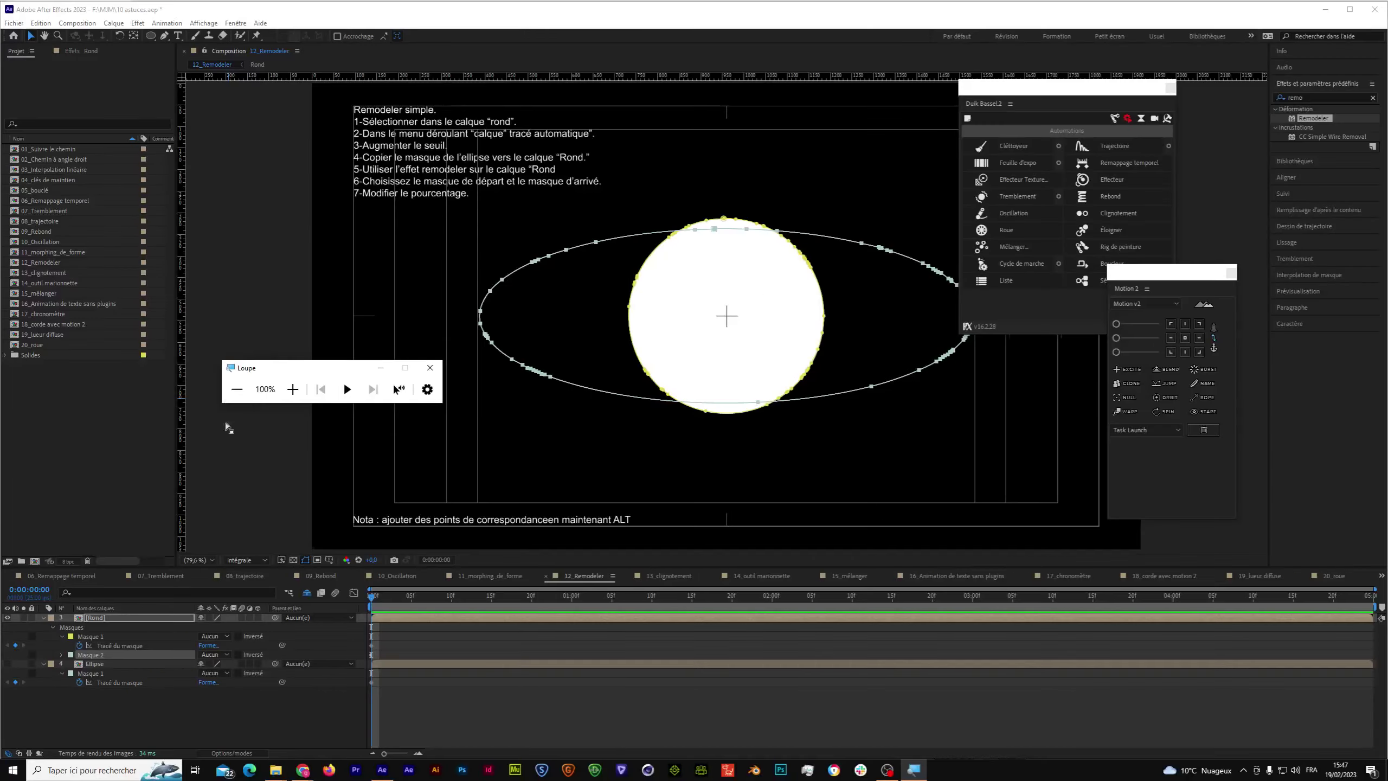
left_click(95, 617)
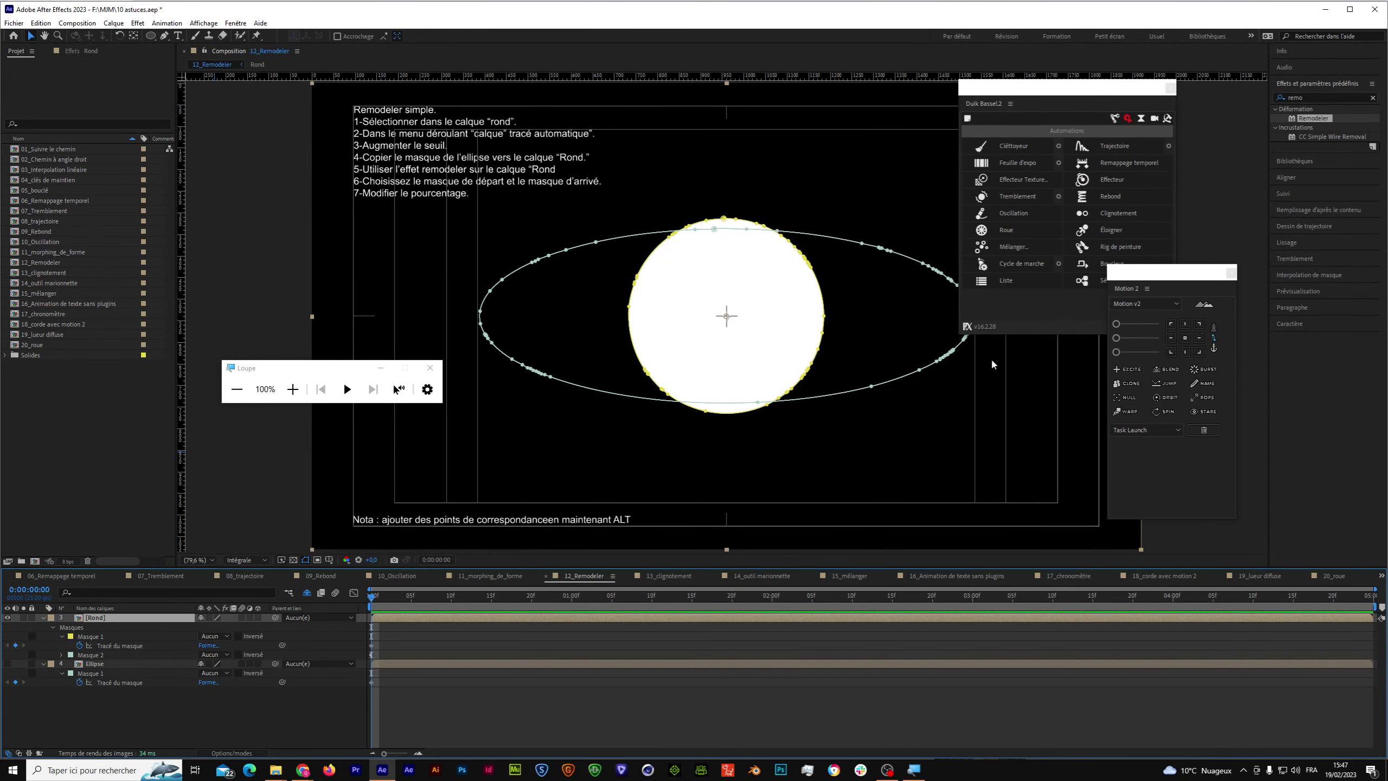
double_click(1302, 119)
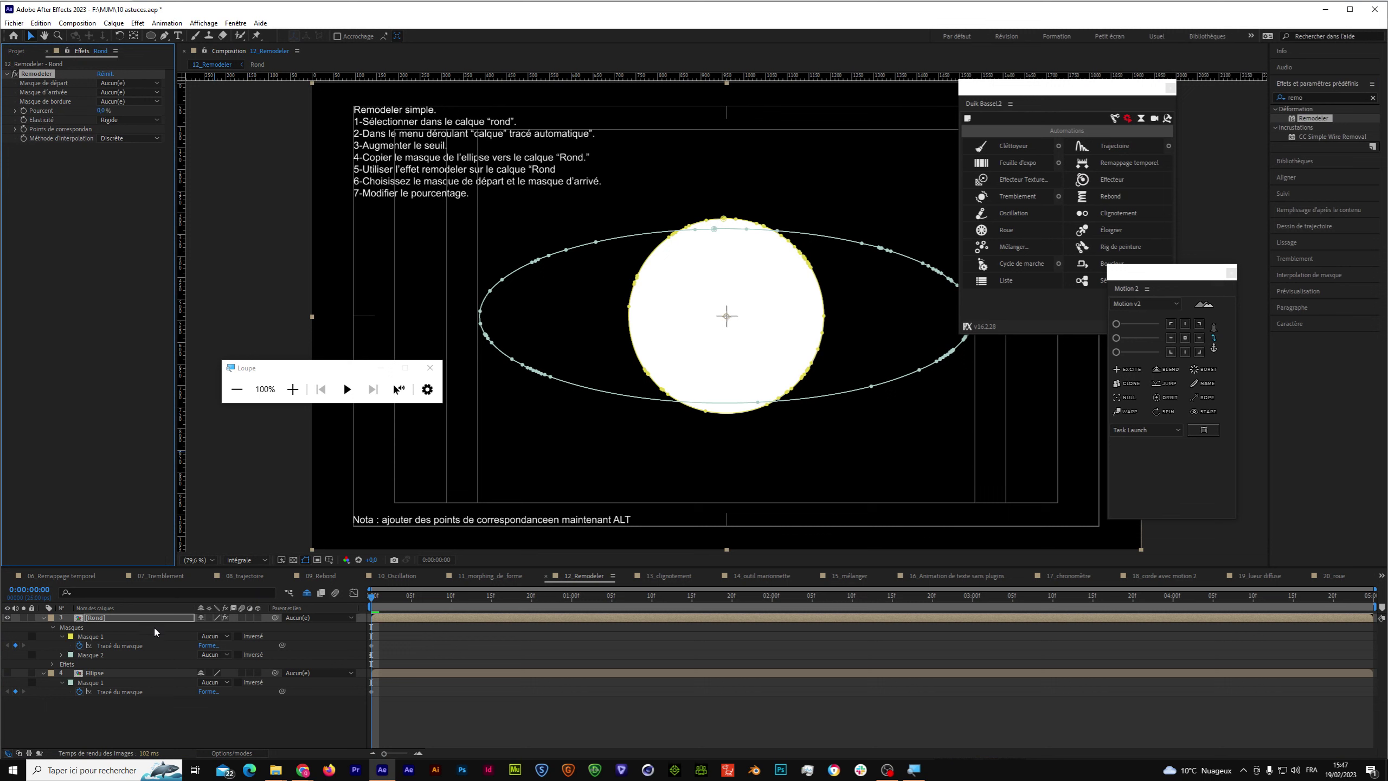
Try Masque 1 as the starting mask and Masque 2 as the ending mask, then undo back to none.
left_click(129, 84)
left_click(140, 99)
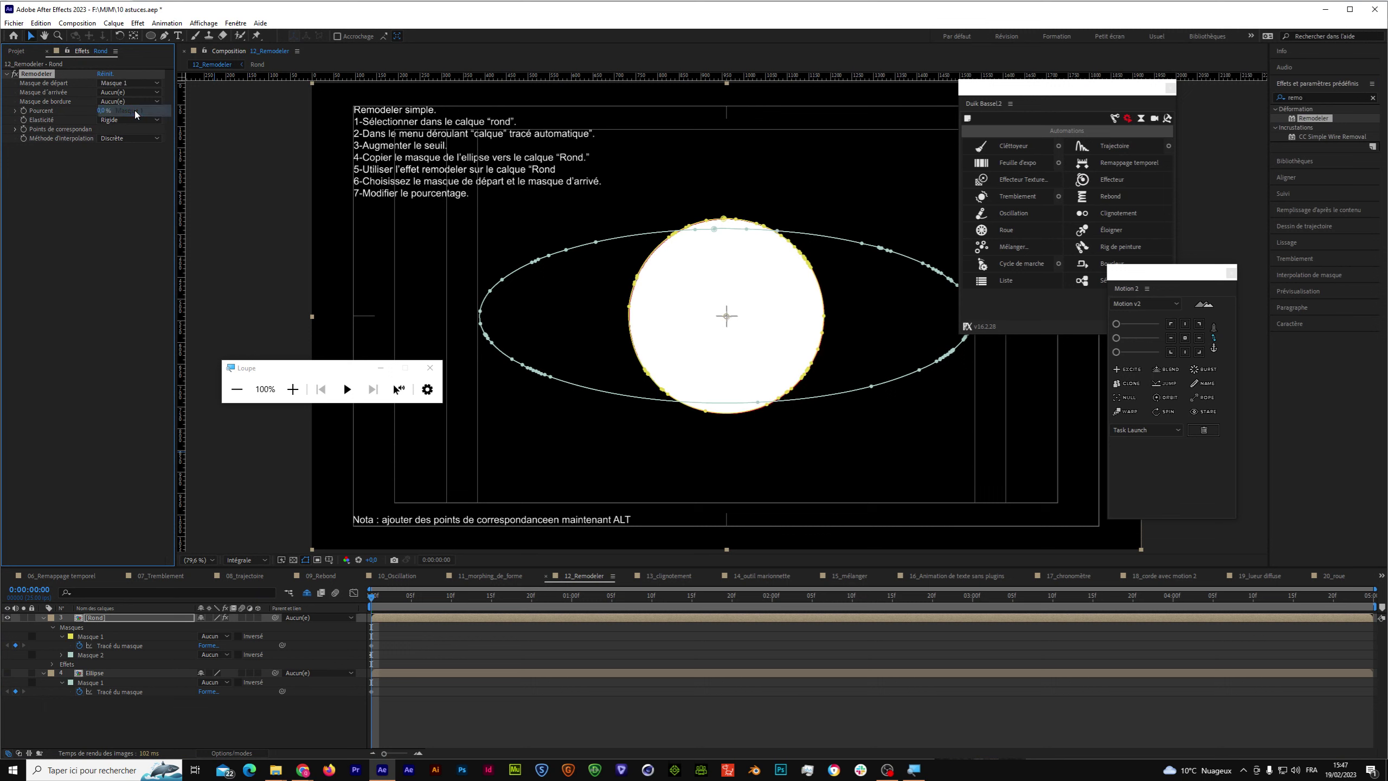
left_click(139, 99)
left_click(141, 132)
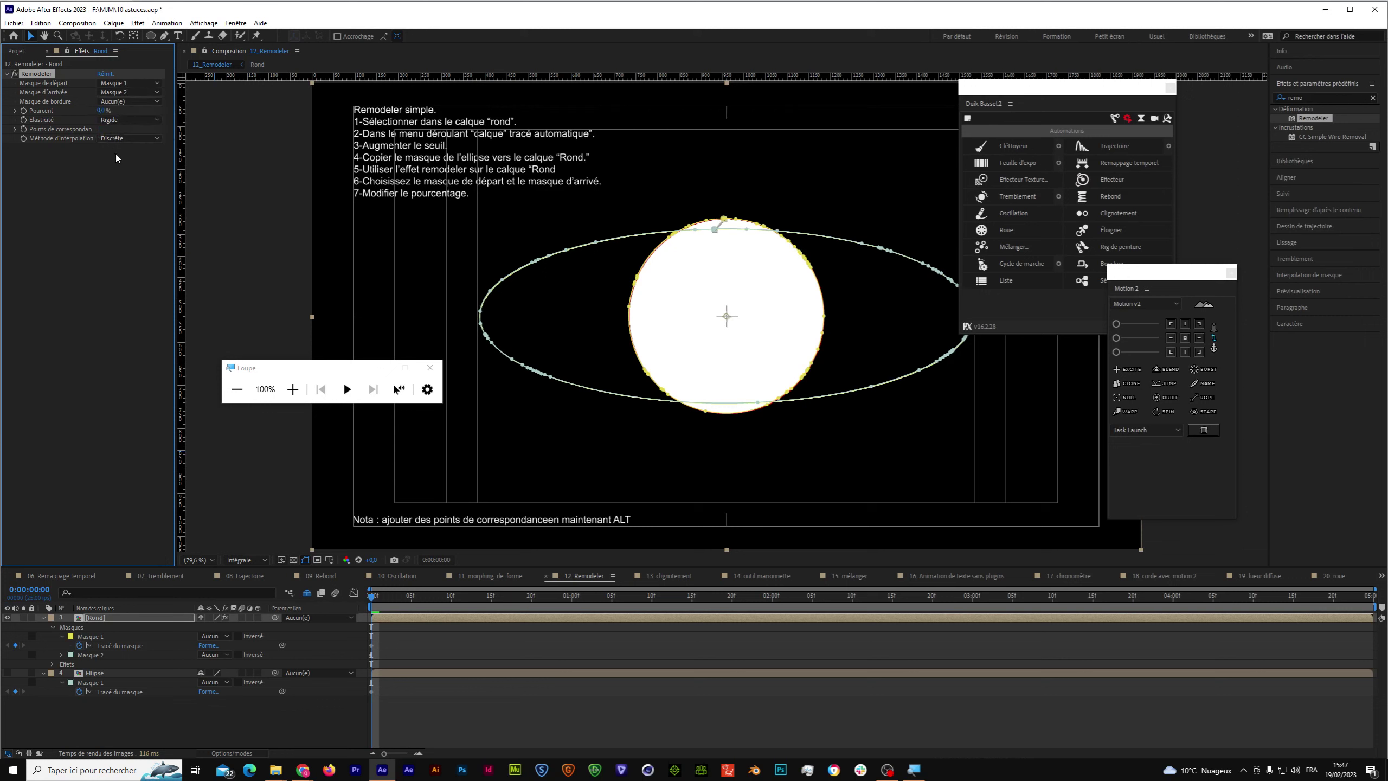
key("ctrl+z")
key("ctrl+z")
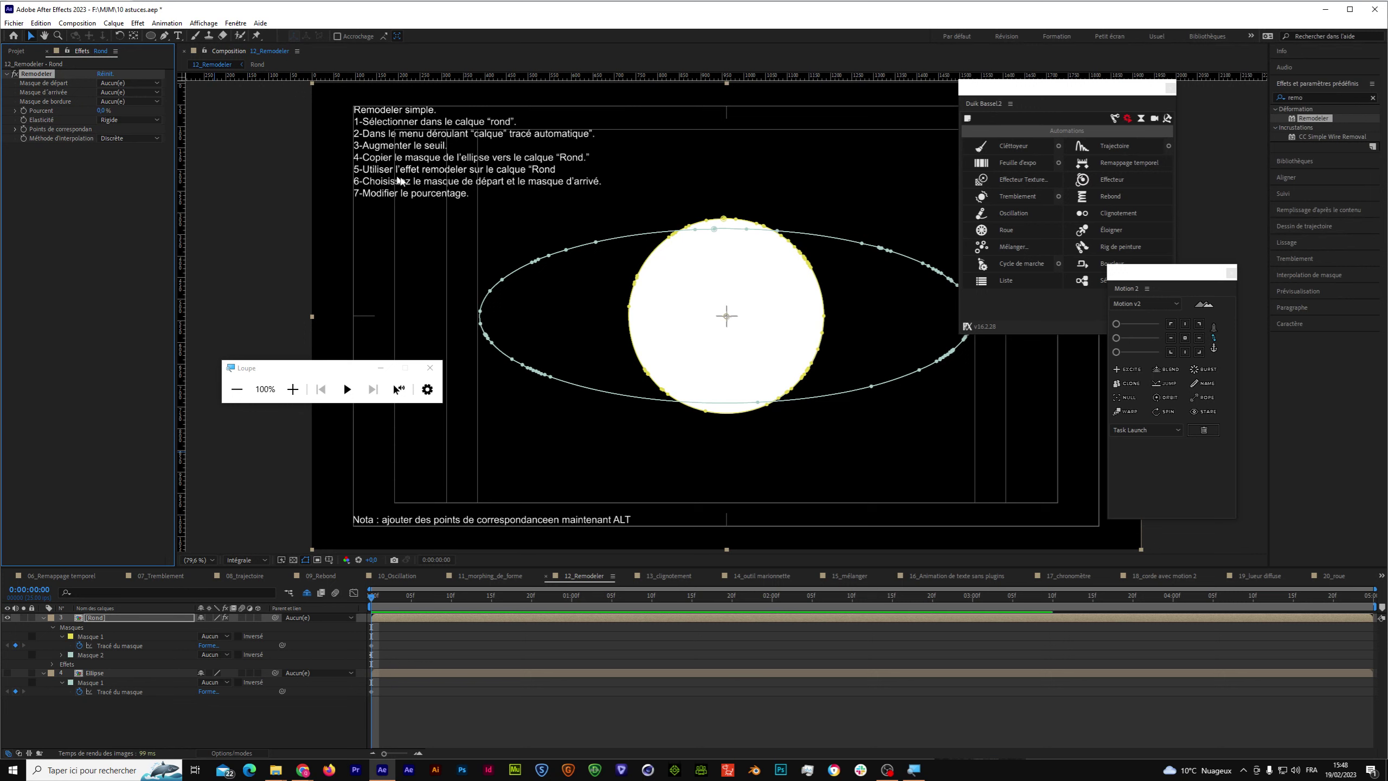
Select the circle's Masque 1 points and the Rond layer's effects group to inspect the setup.
left_click(628, 309)
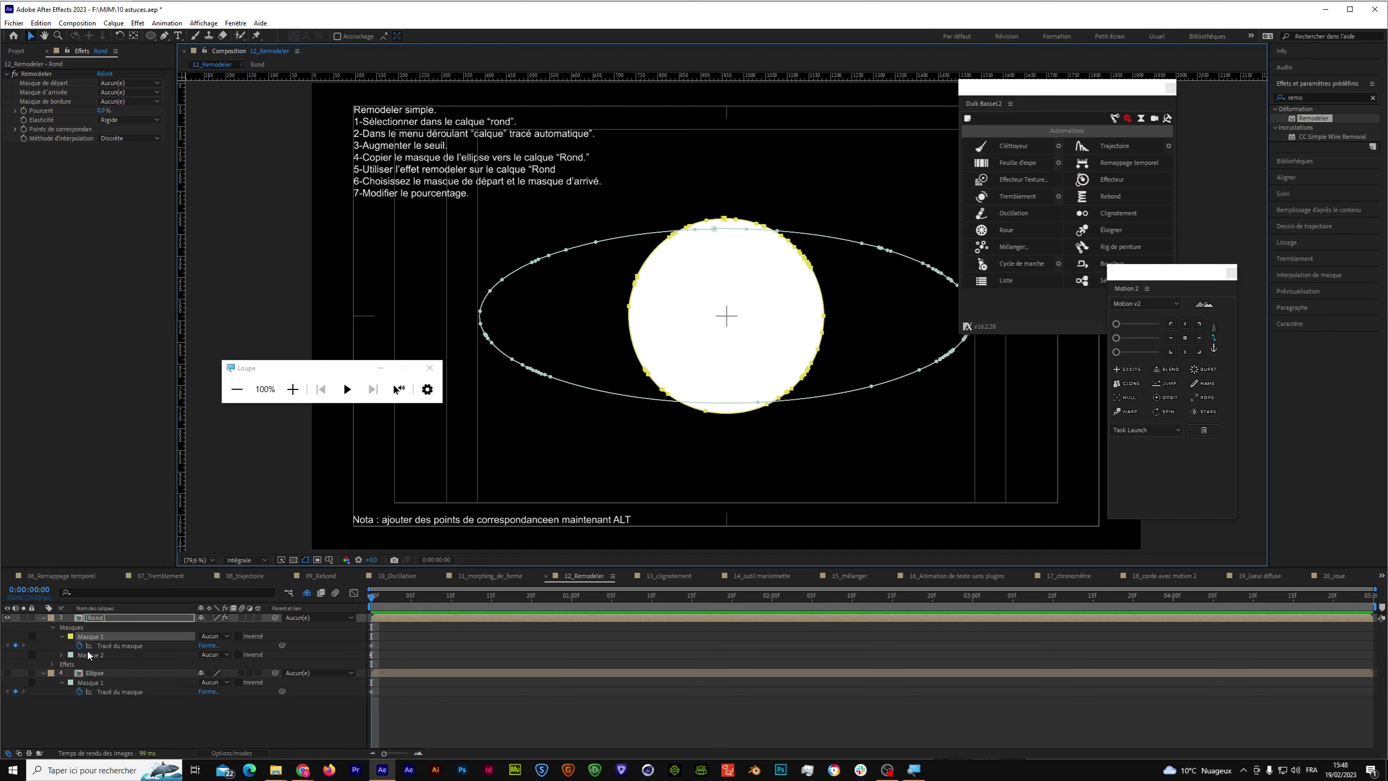
left_click(64, 665)
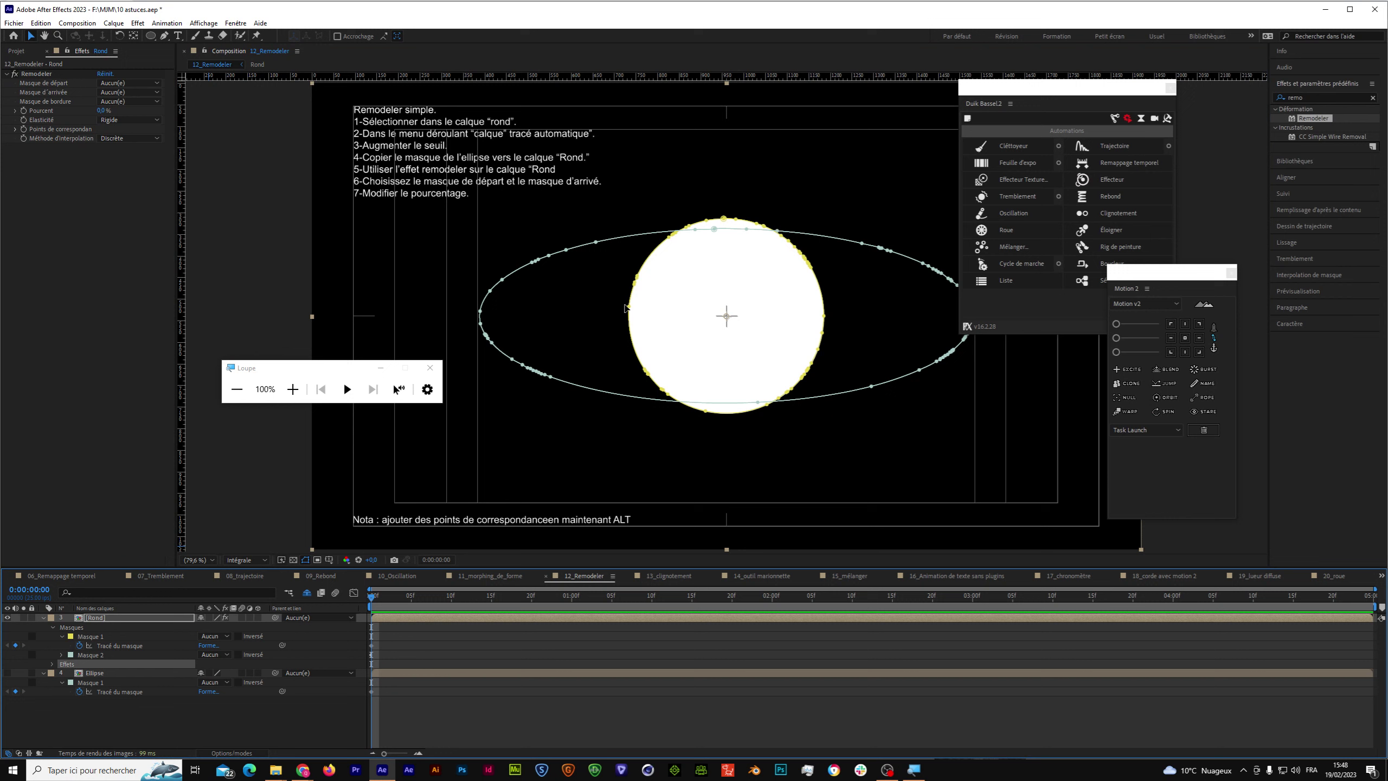
left_click(90, 636)
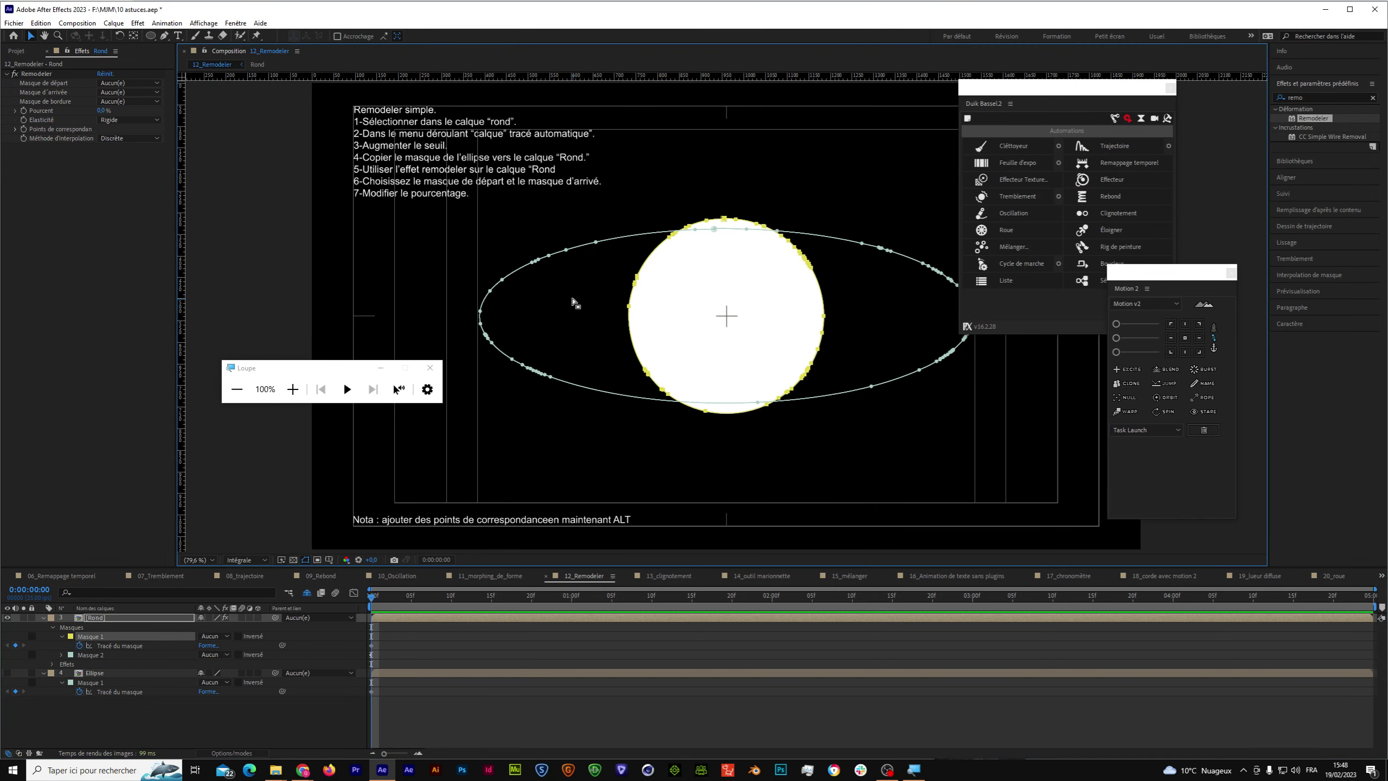
left_click(629, 310)
left_click(59, 83)
left_click(629, 309)
Expand Rond's effects, select Remodeler and Masque 1, and nudge the Pourcent value.
left_click(66, 664)
left_click(52, 664)
left_click(74, 674)
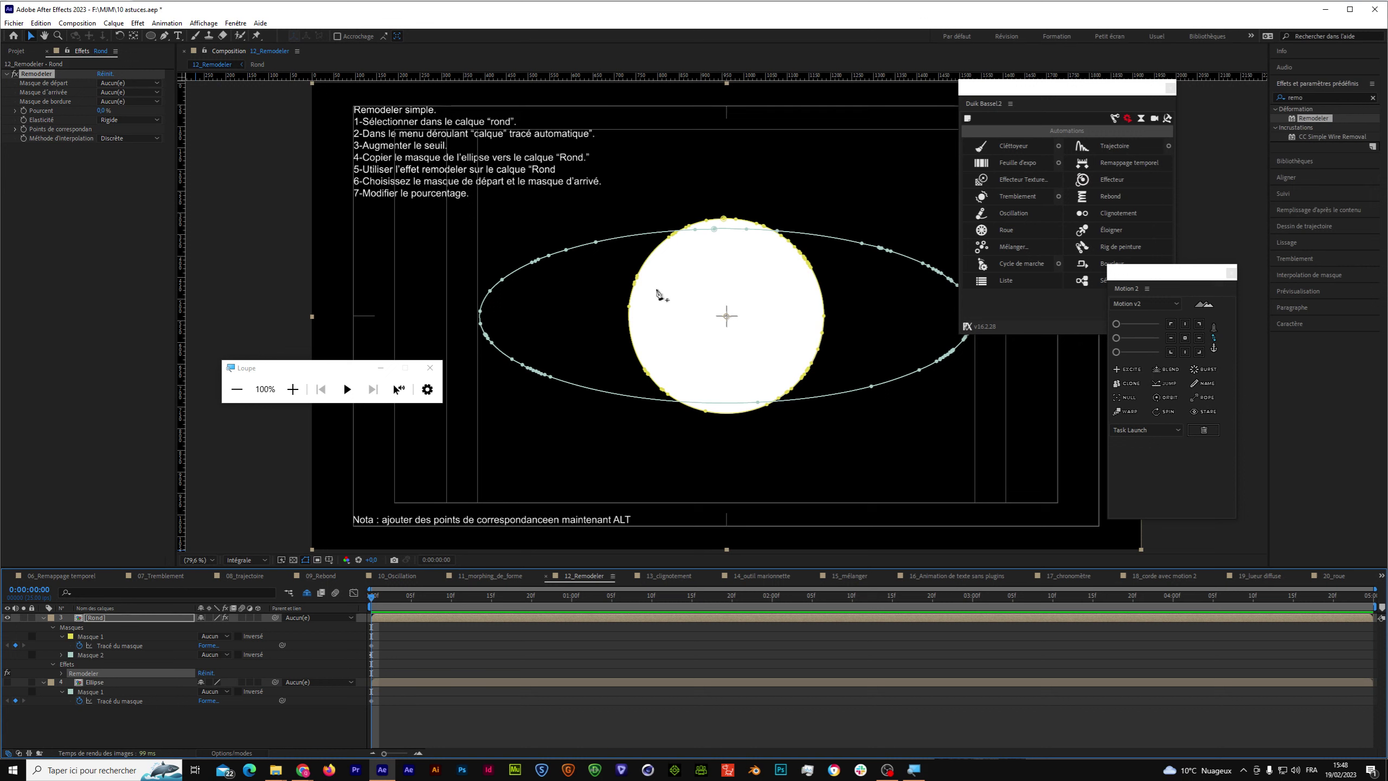
left_click(637, 284)
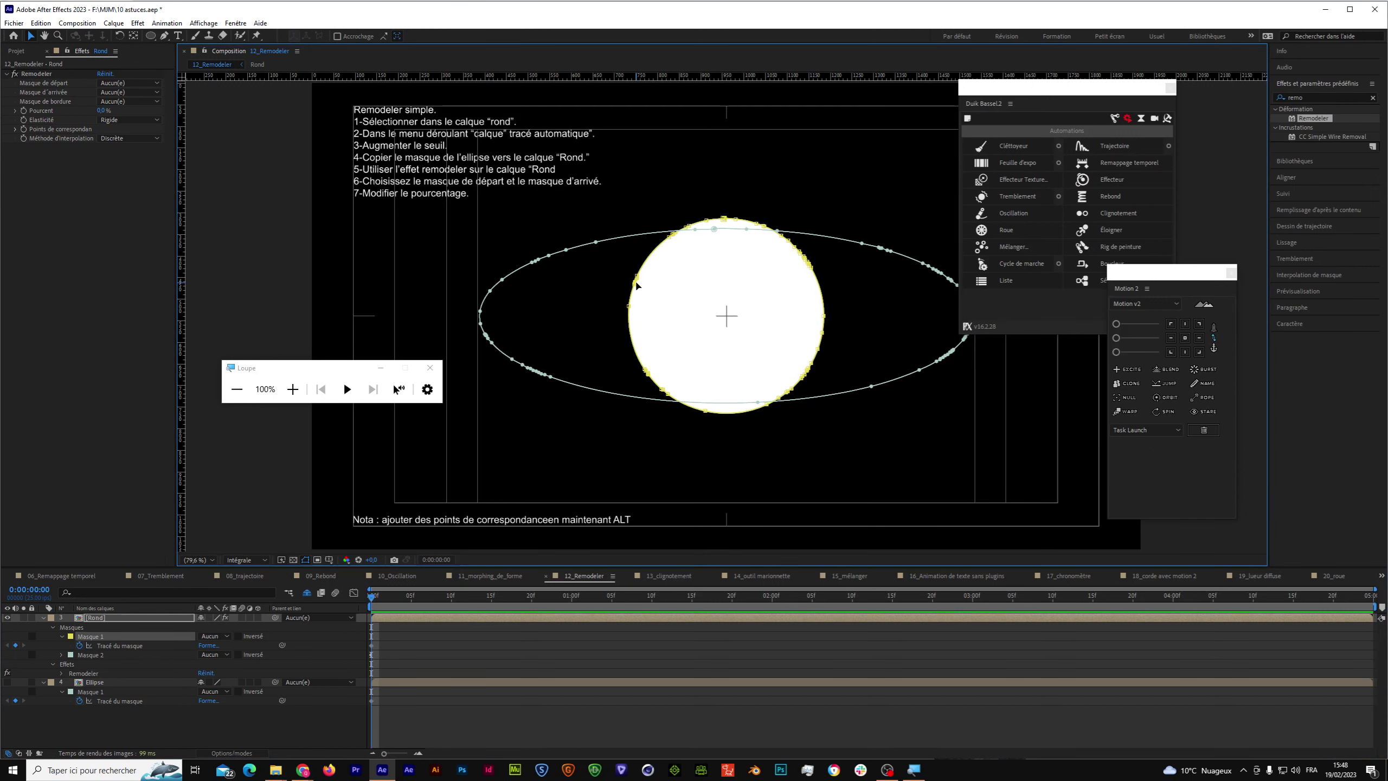
left_click(636, 284)
key("super+space")
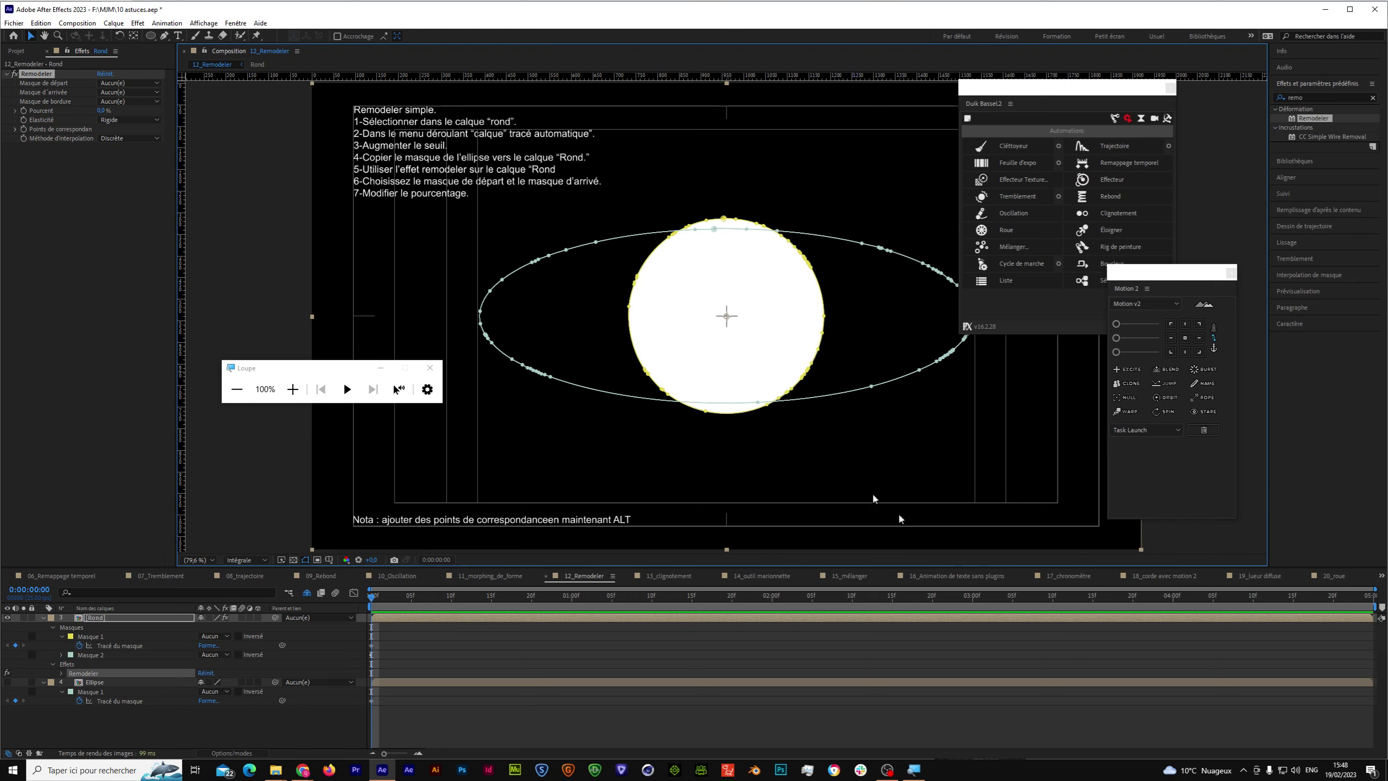
key("super+space")
left_click(628, 311)
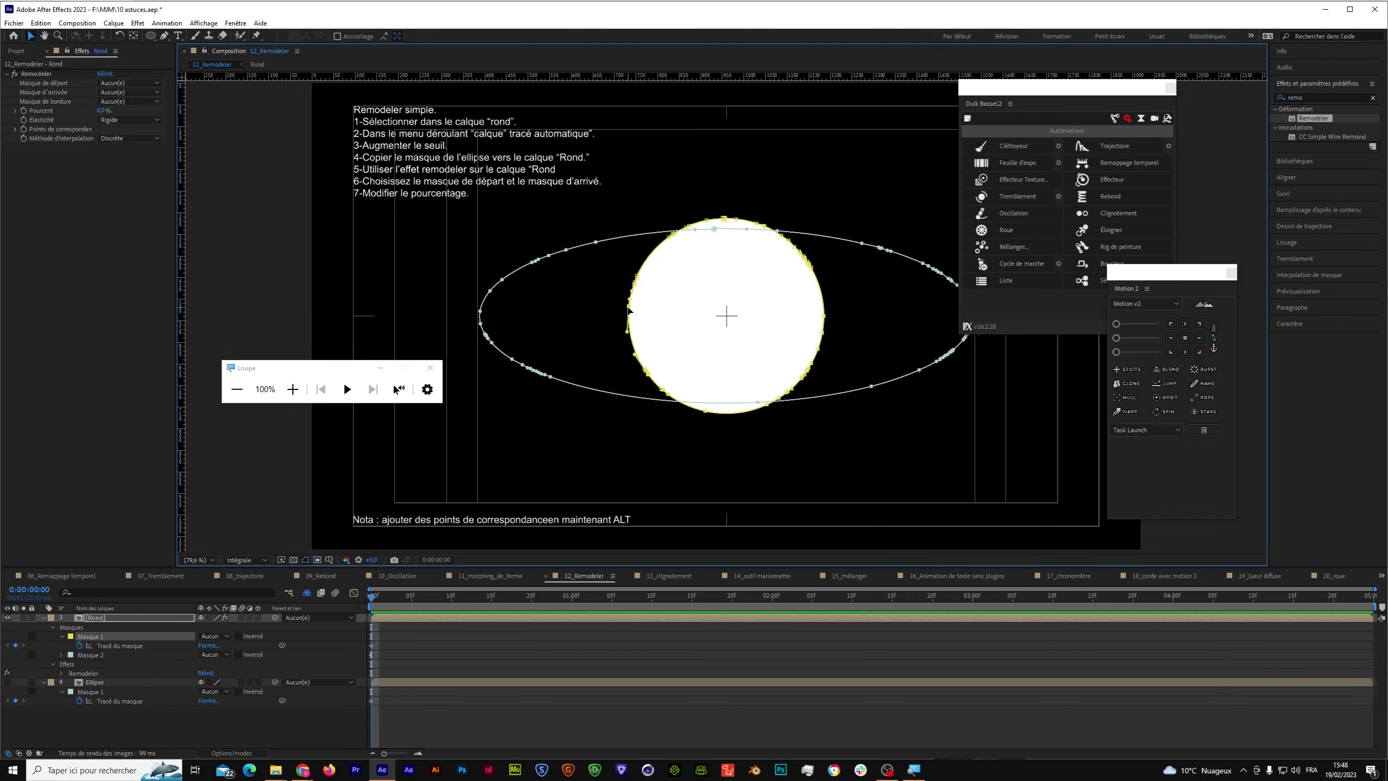
mouse_move(101, 110)
left_mouse_down()
mouse_move(156, 109)
mouse_move(102, 112)
left_mouse_up()
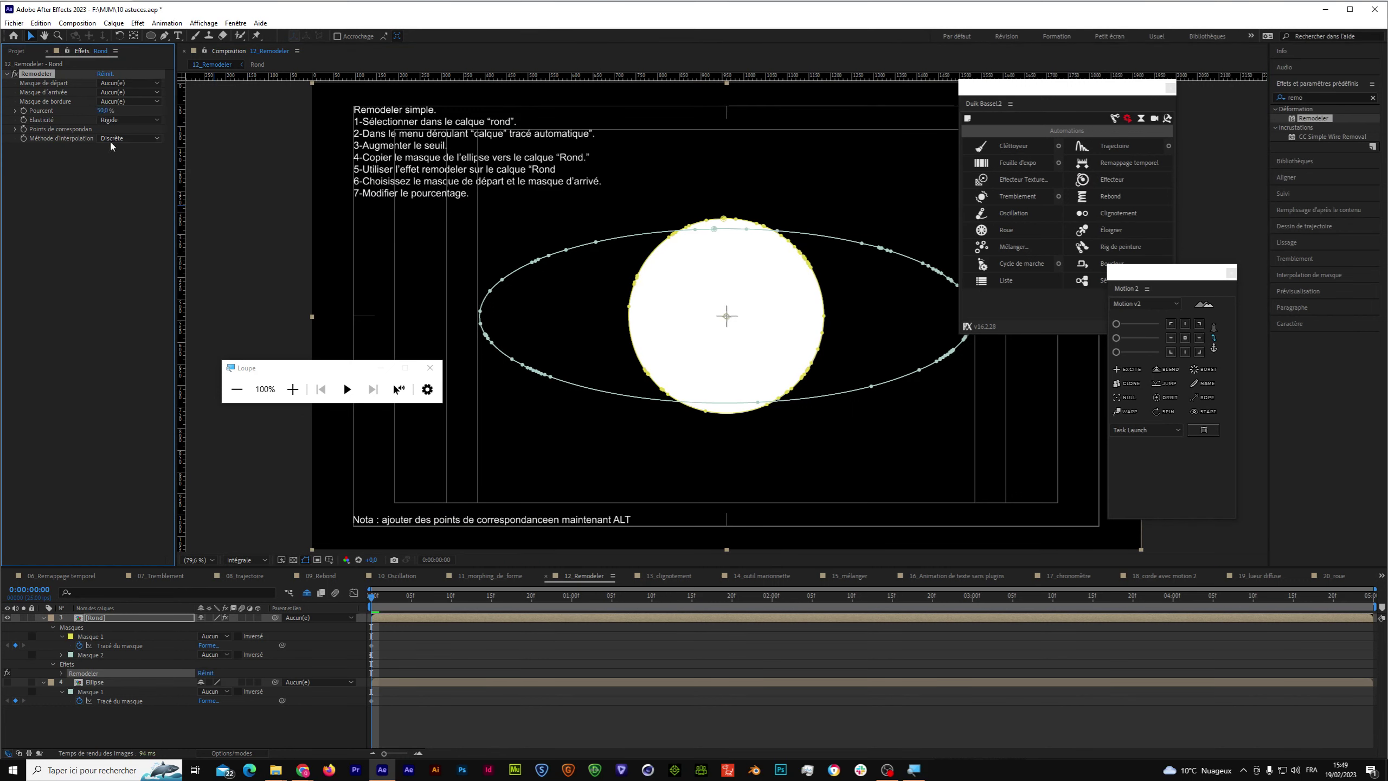
Set Masque 1 as start and Masque 2 as end, then scrub Pourcent between 0 and 100 %, leaving 73 %.
left_click(128, 83)
left_click(119, 110)
left_click(129, 92)
left_click(128, 131)
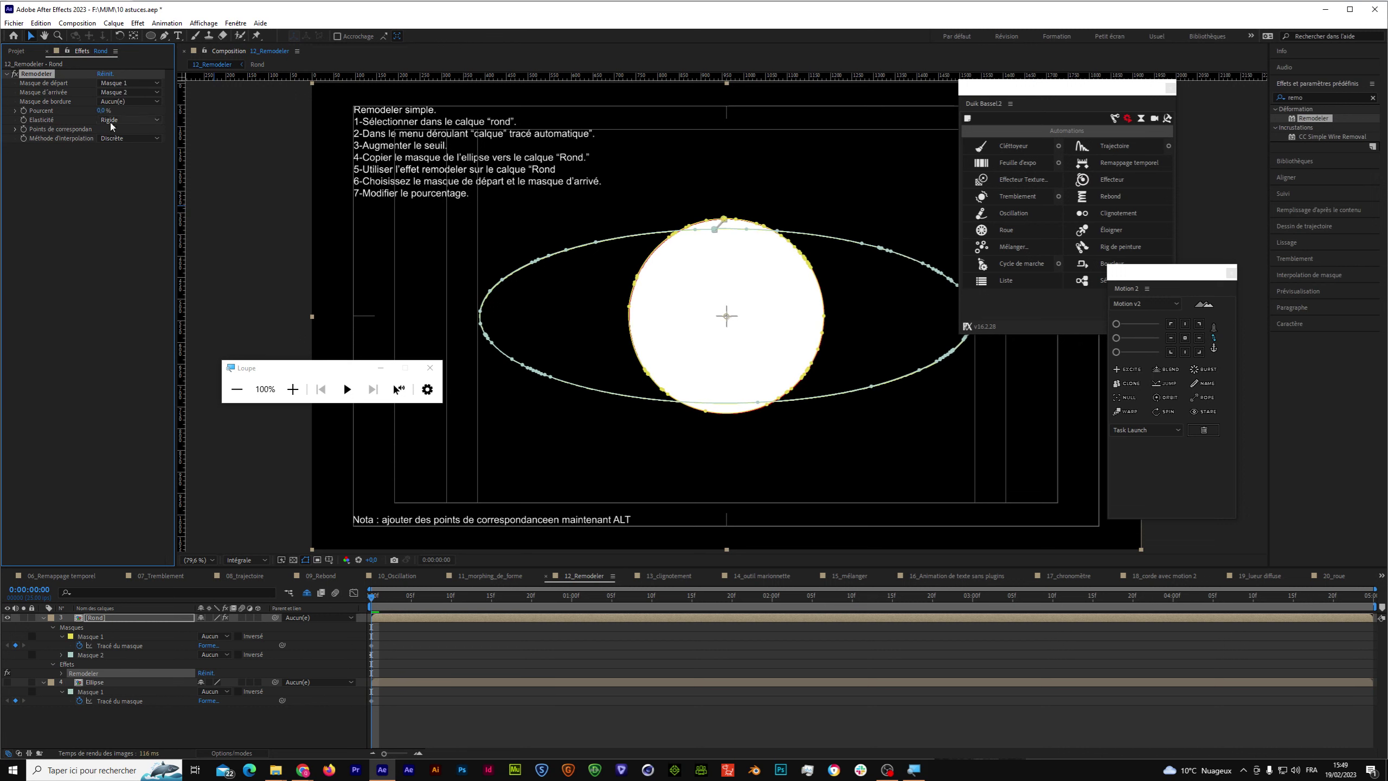
left_click_drag(102, 110, 202, 105)
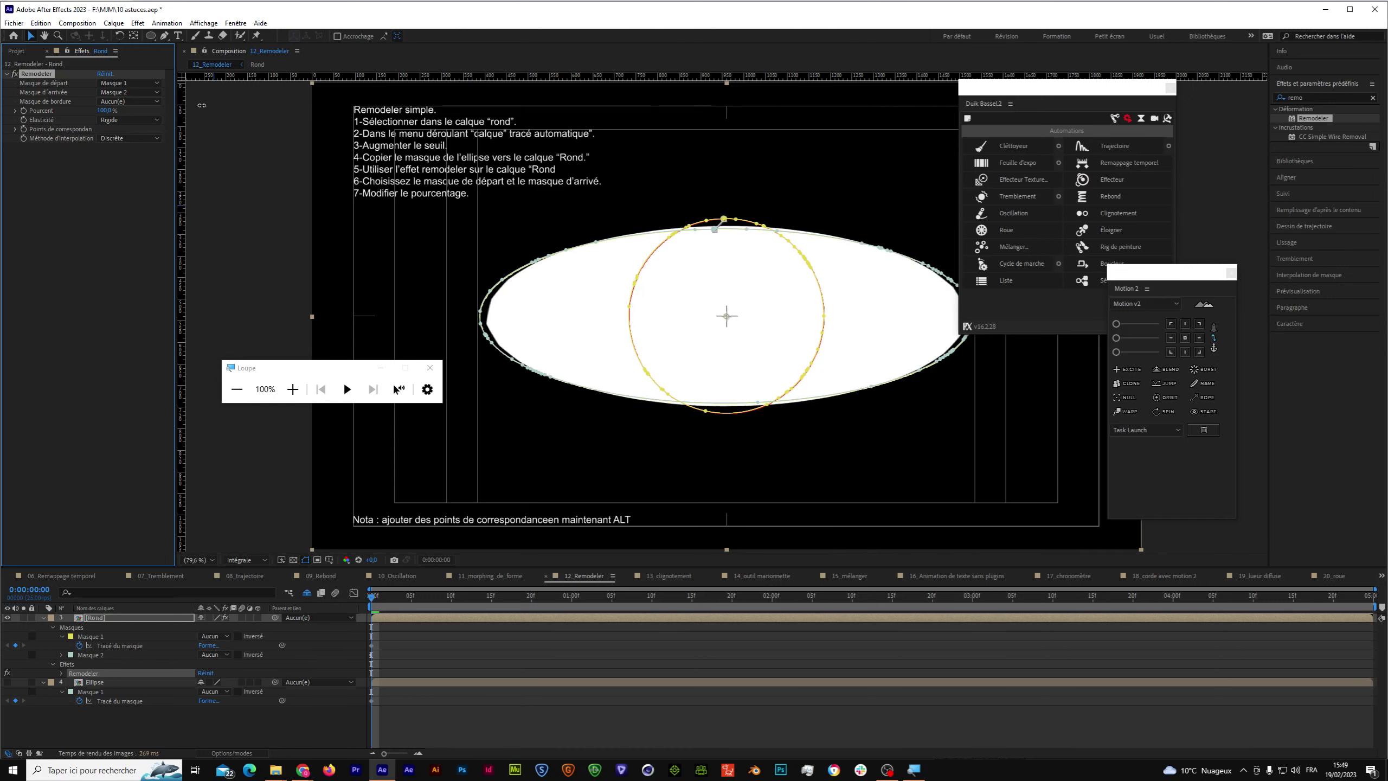
mouse_move(103, 110)
left_mouse_down()
mouse_move(42, 112)
mouse_move(110, 111)
left_mouse_up()
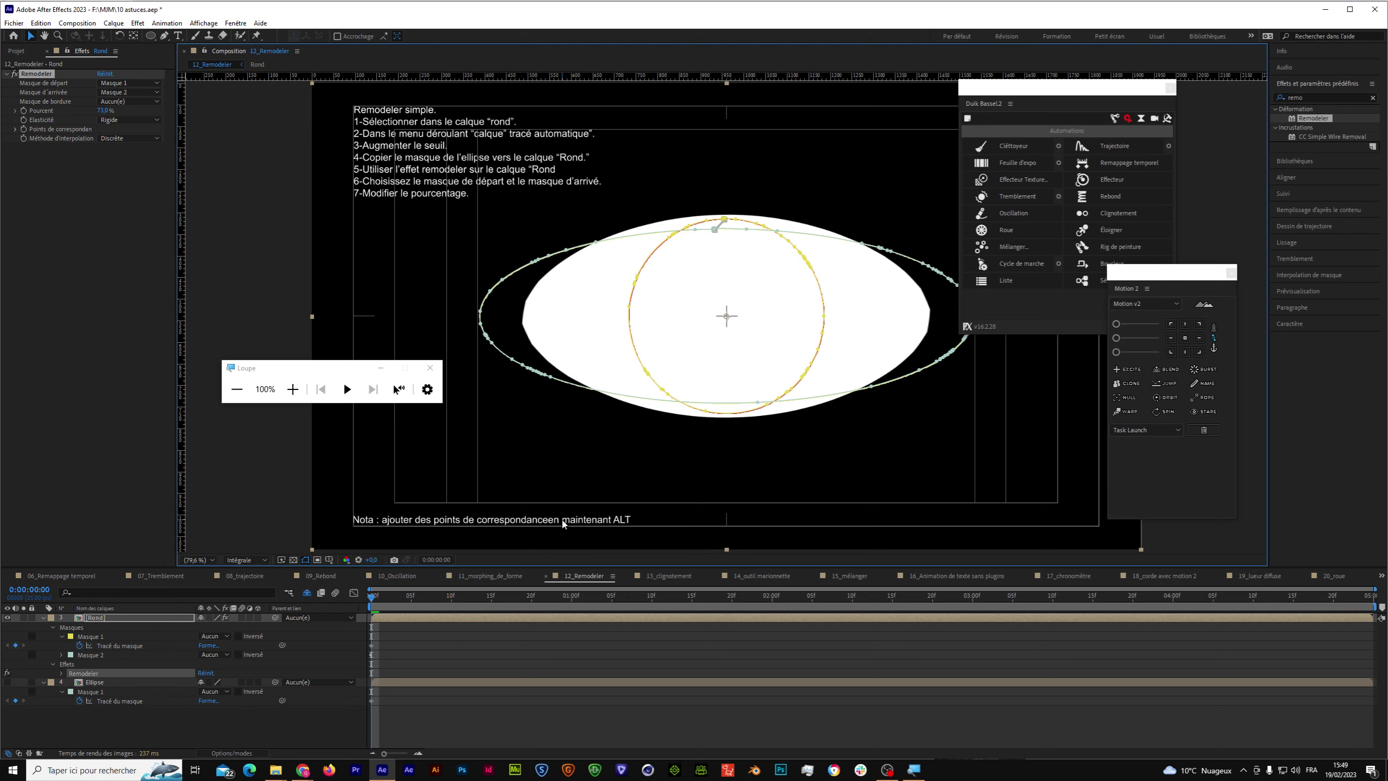
left_click(306, 593)
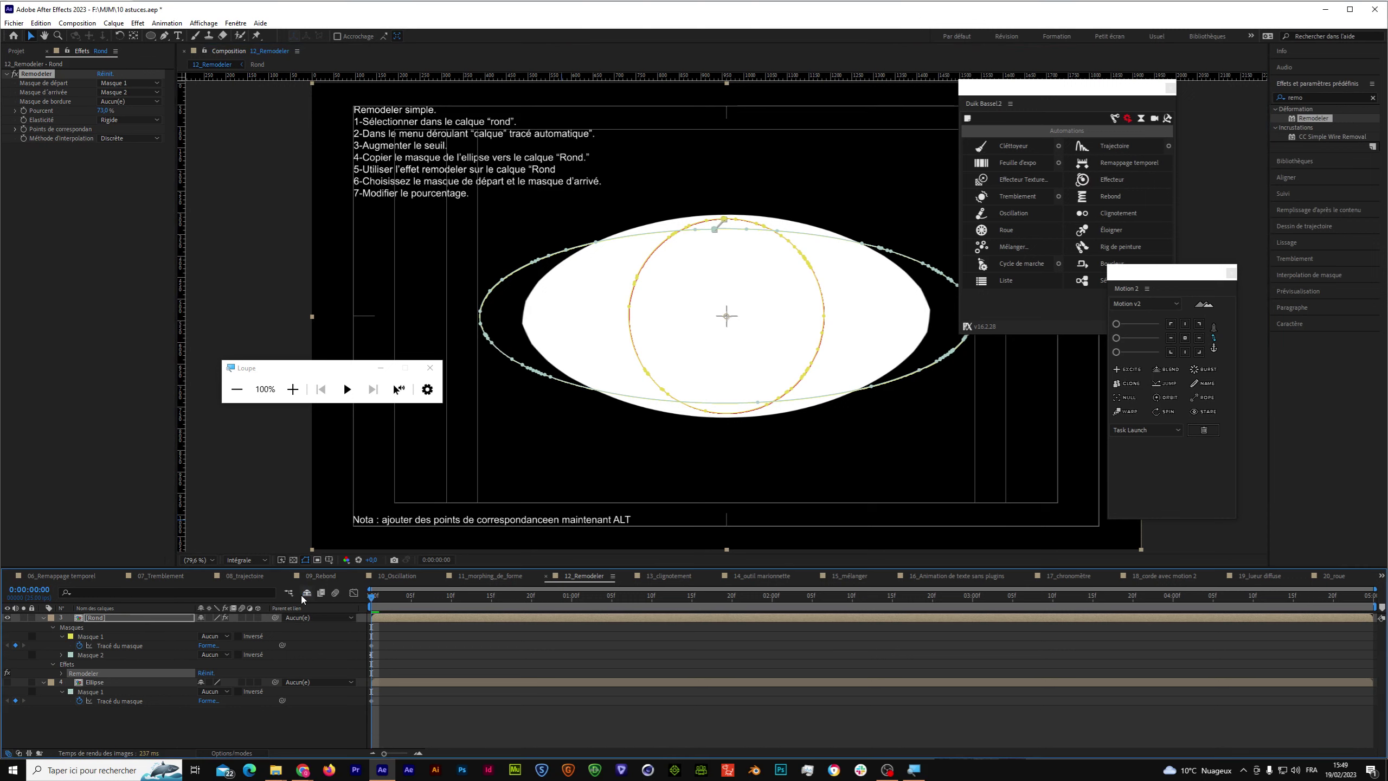
Show the shy text layers and insert the missing space so the note reads 'correspondance en maintenant ALT'.
left_click(143, 618)
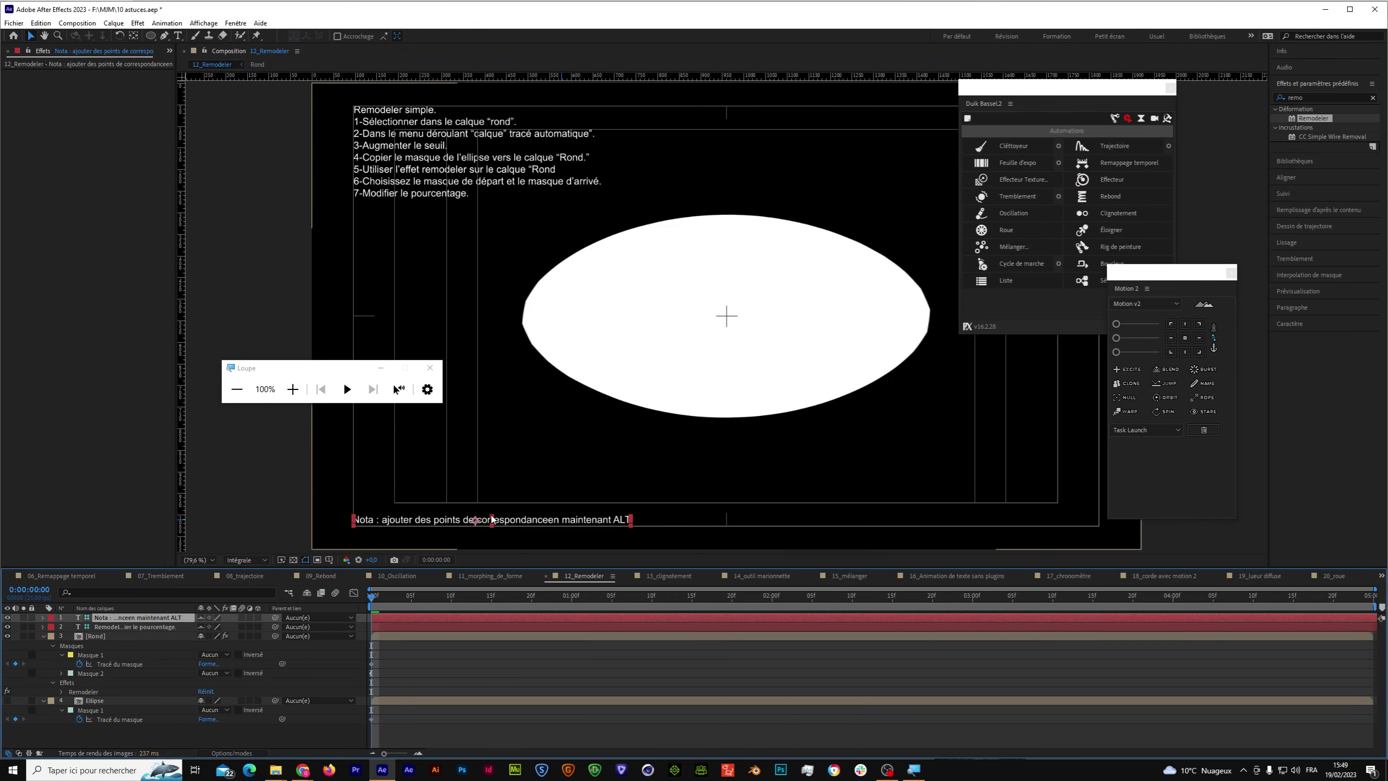
key("ctrl+t")
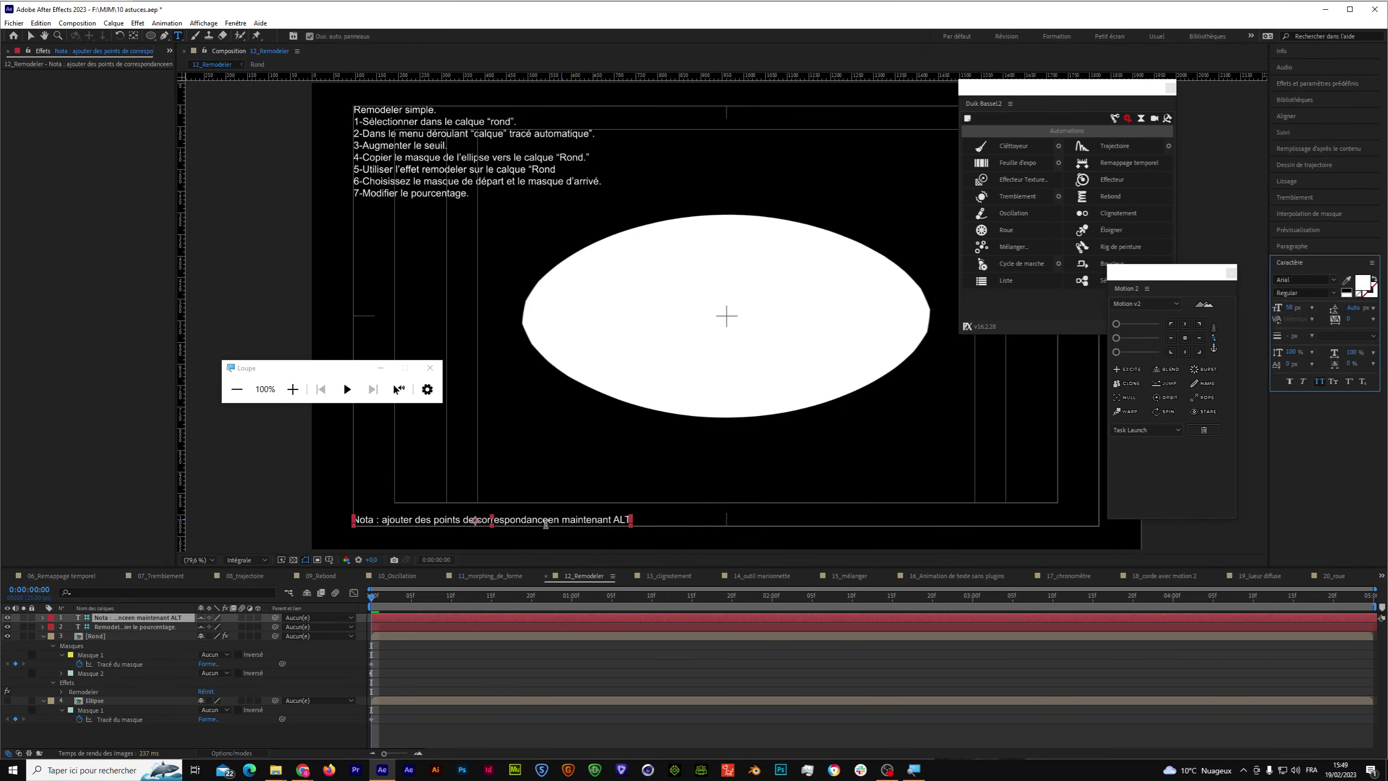
left_click(545, 520)
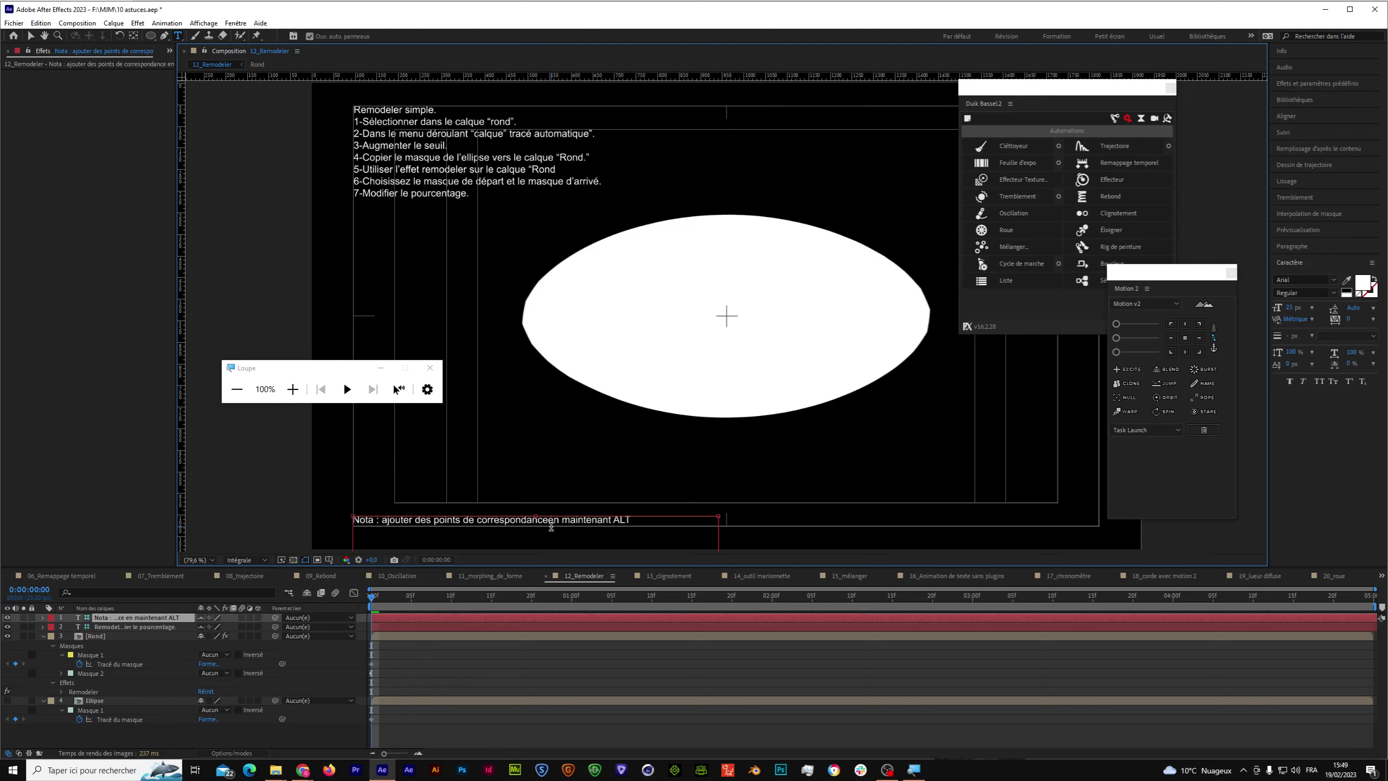
left_click(31, 37)
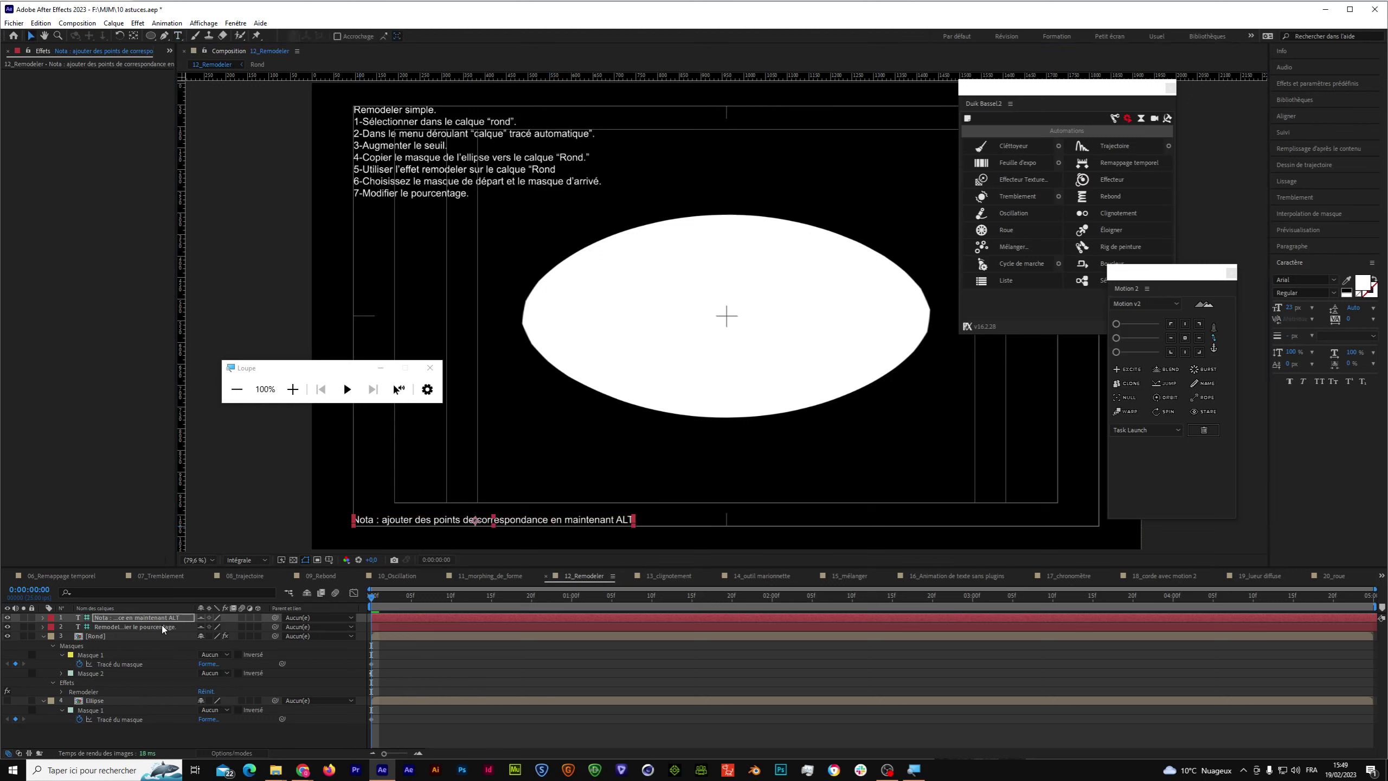
left_click(91, 636)
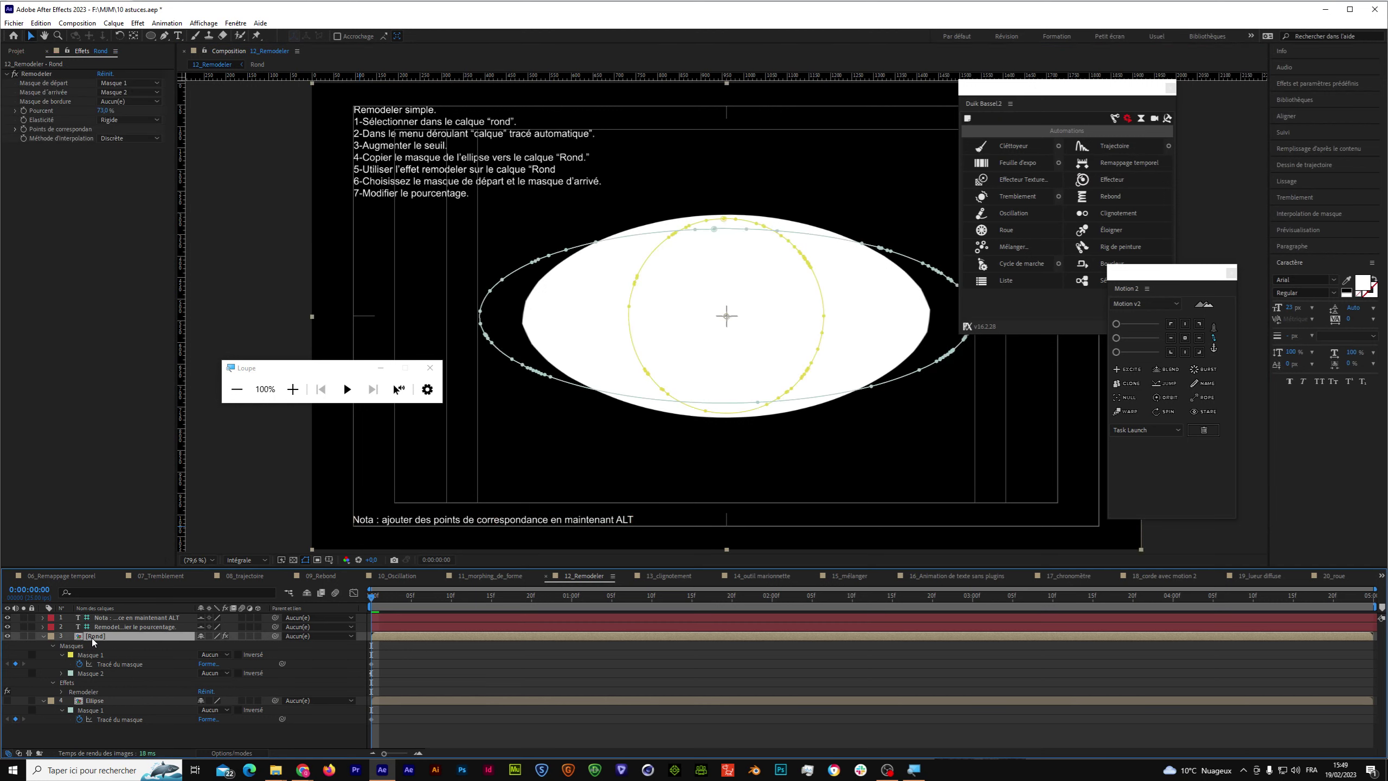
Delete the Remodeler effect from Rond and drag a fresh Remodeler onto the layer.
left_click(481, 312)
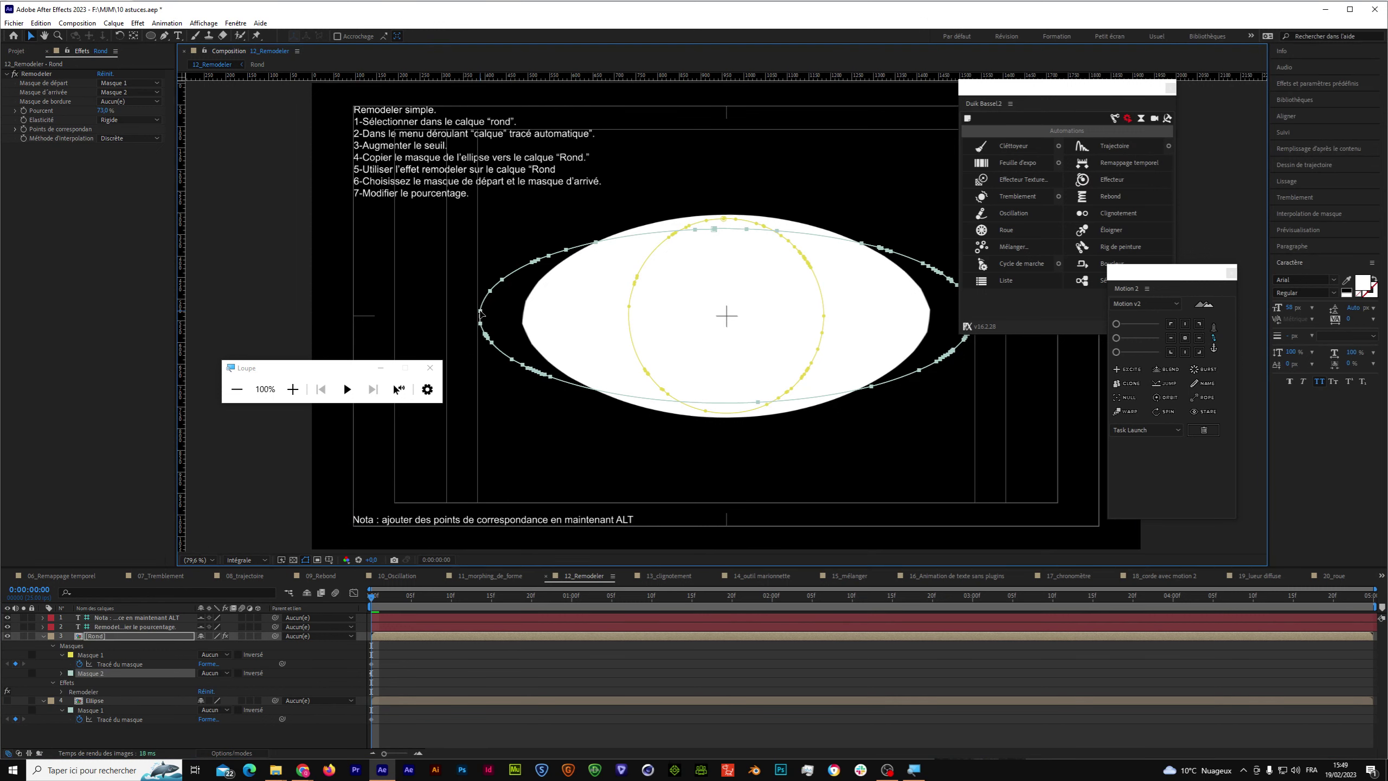
left_click(630, 310)
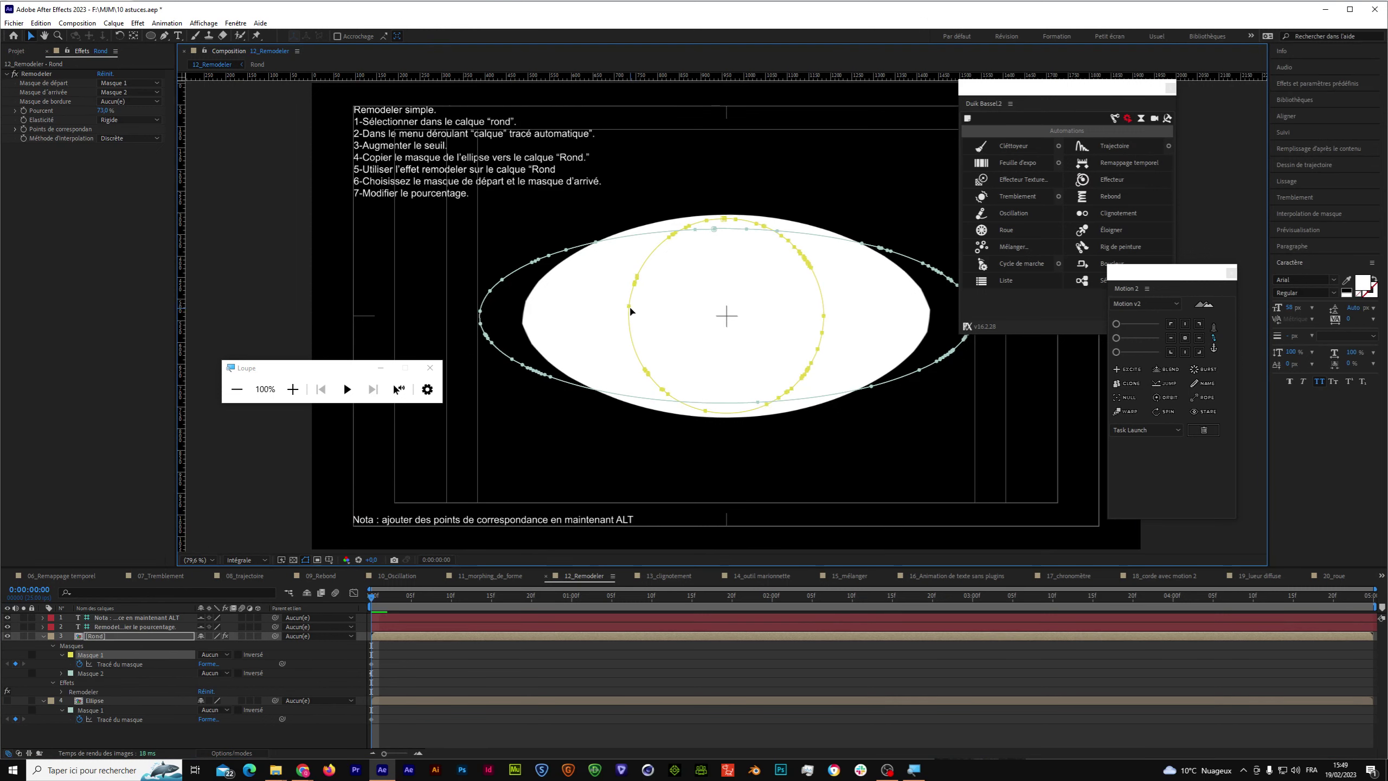
left_click(480, 312)
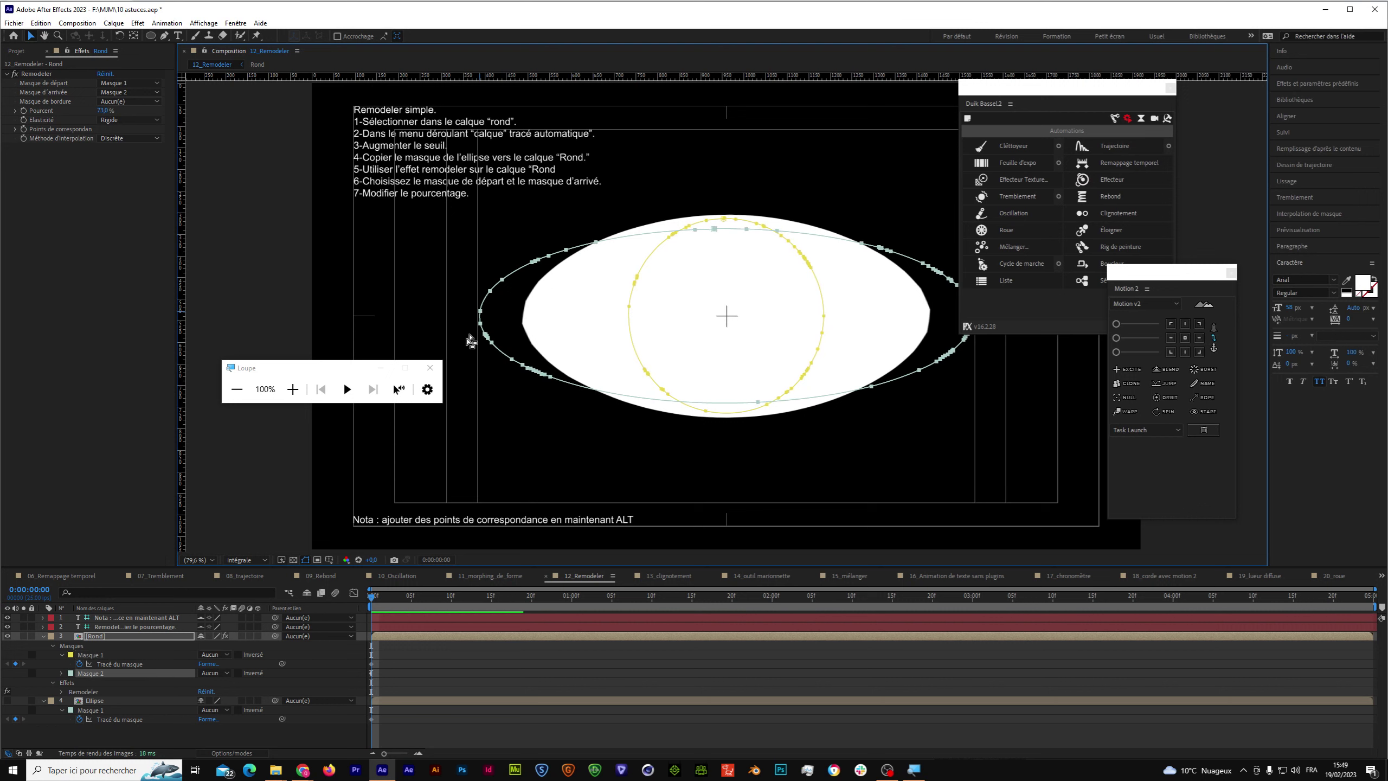
left_click(73, 685)
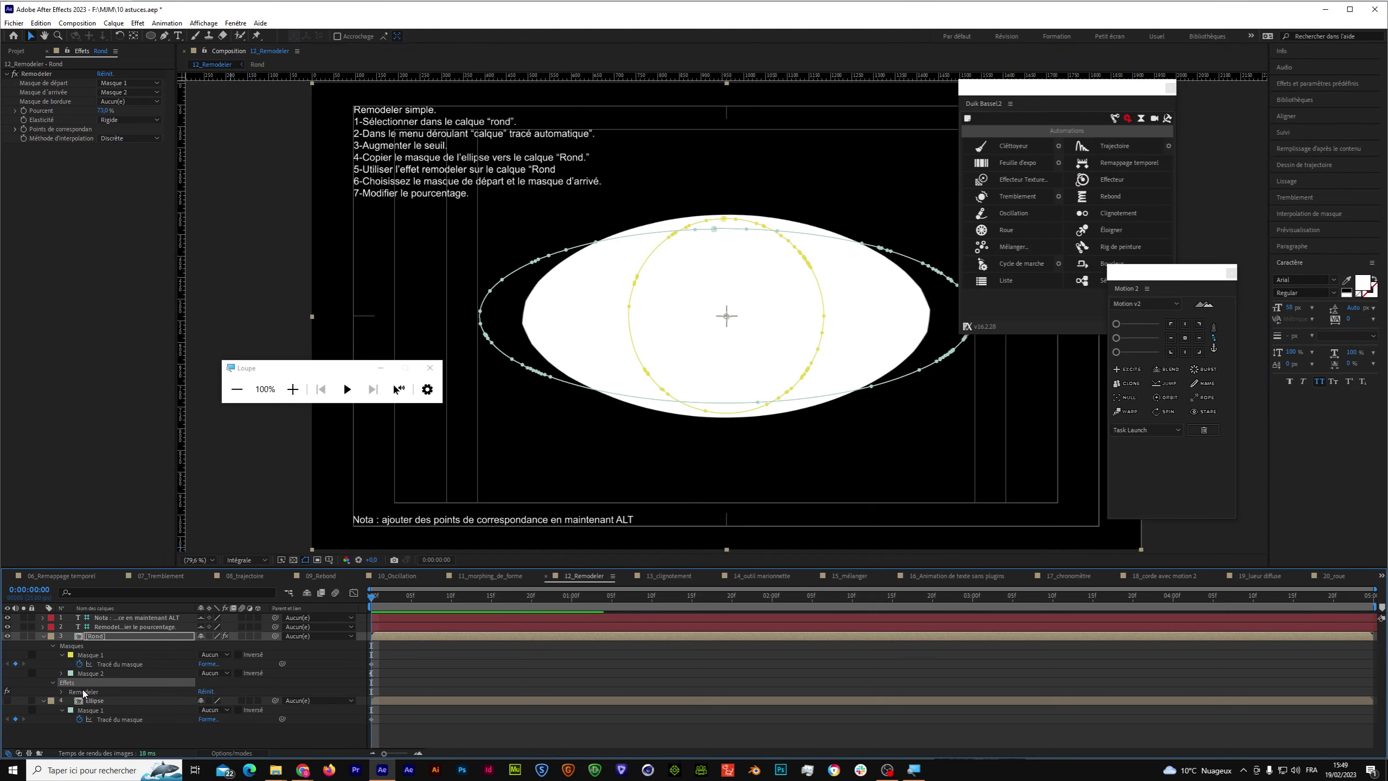
key("Delete")
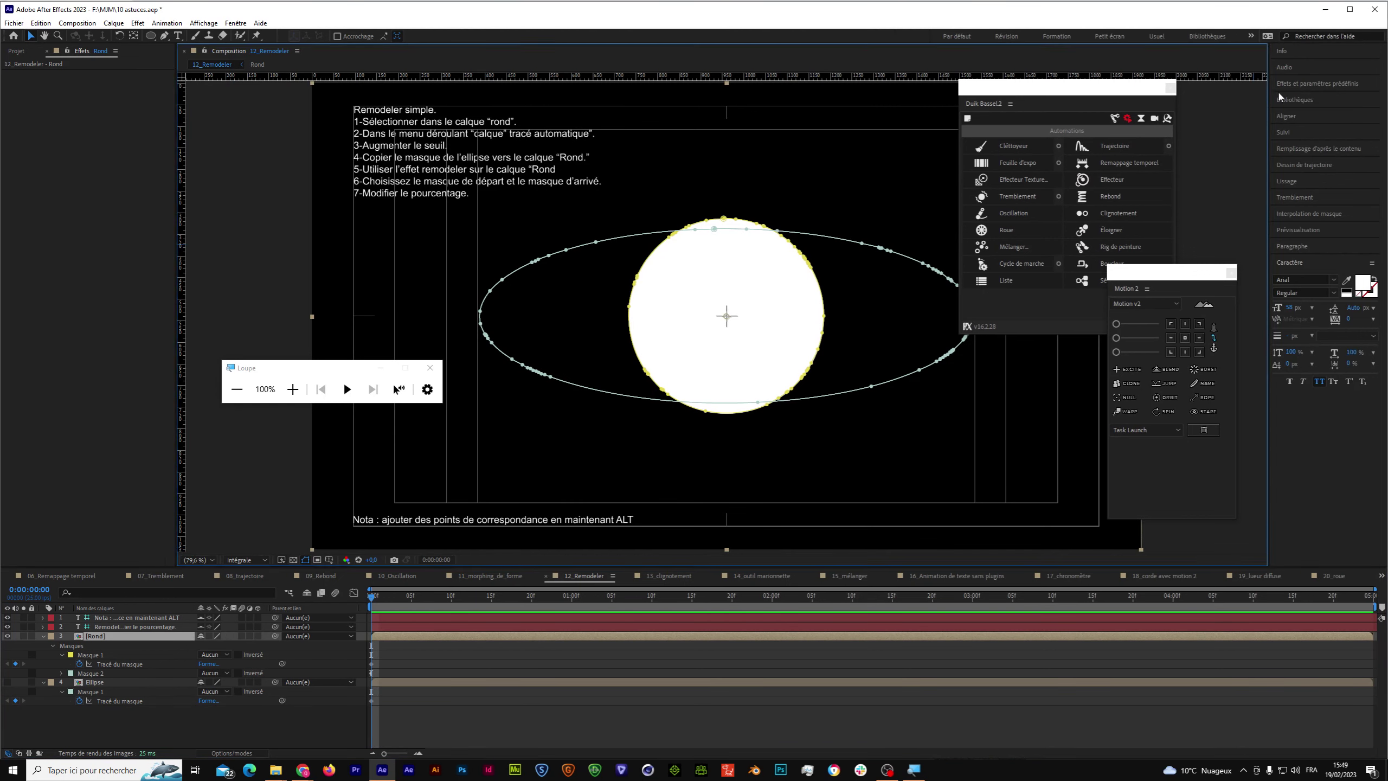
left_click(1281, 83)
left_click_drag(1313, 119, 213, 545)
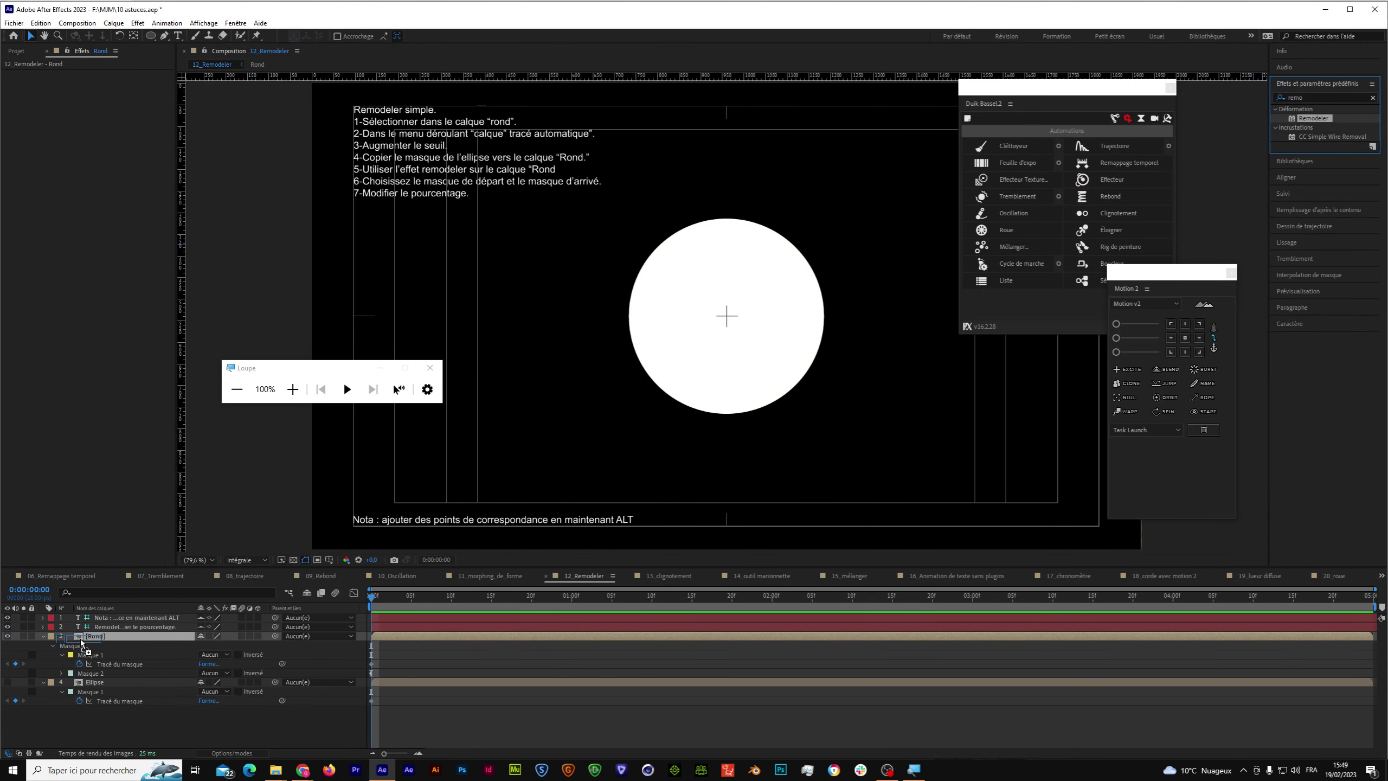
Set the new Remodeler's Masque de départ to Masque 1.
left_click(628, 306)
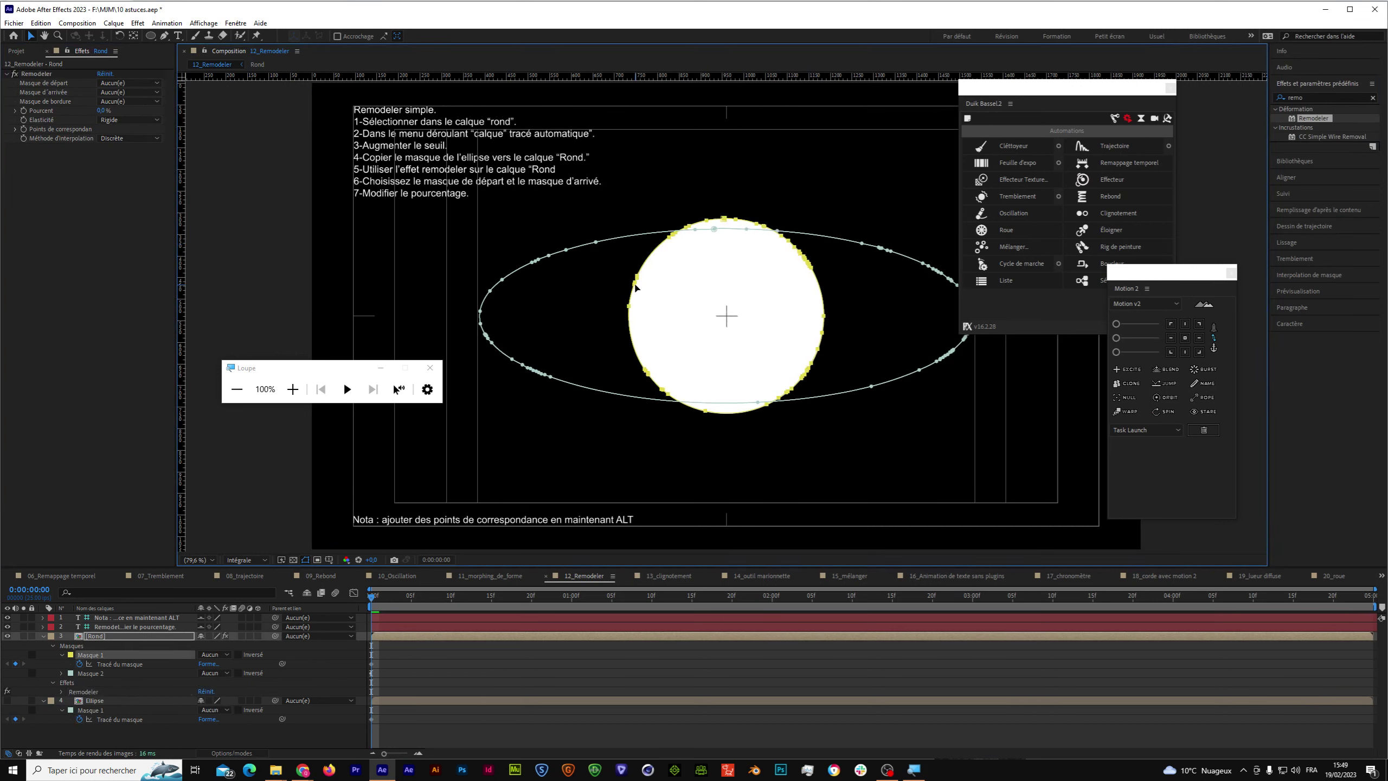
left_click(78, 683)
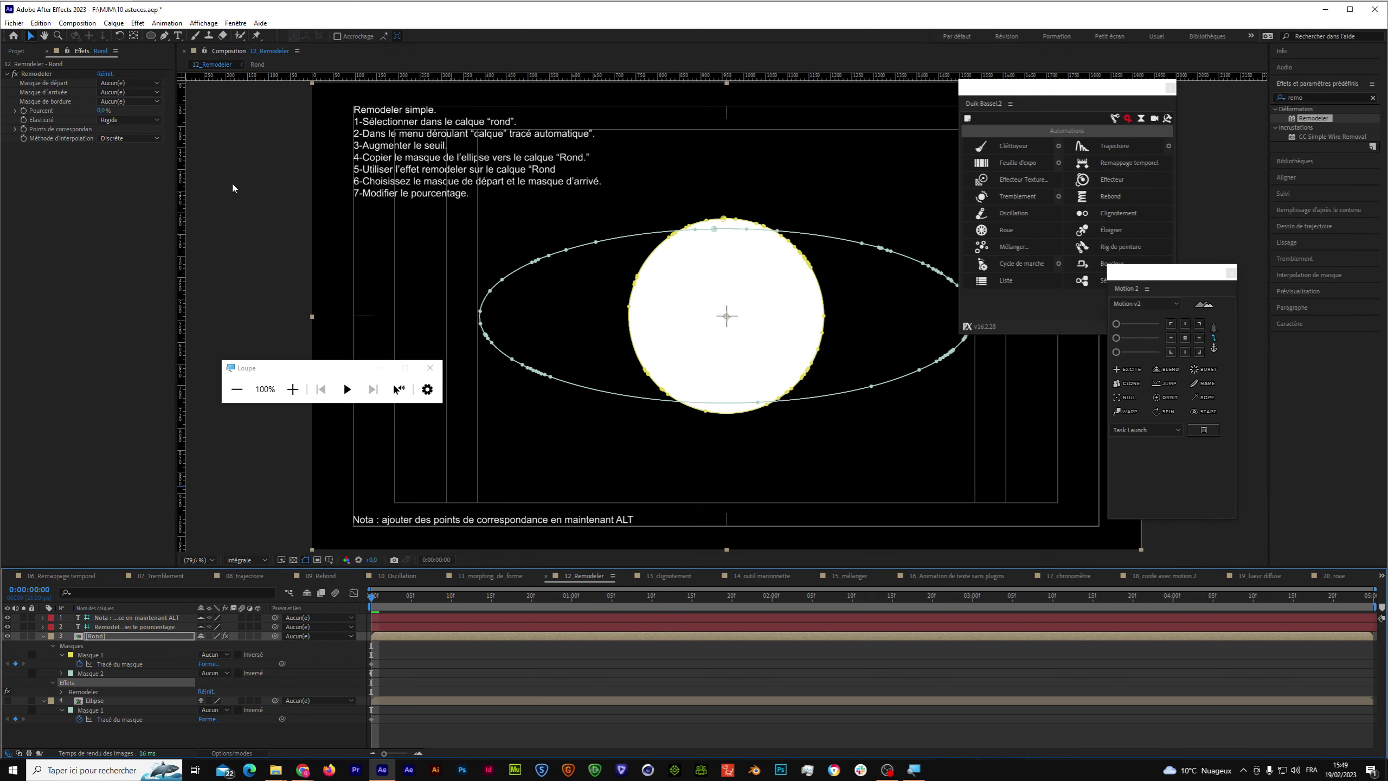
left_click(128, 82)
left_click(128, 101)
left_click(131, 92)
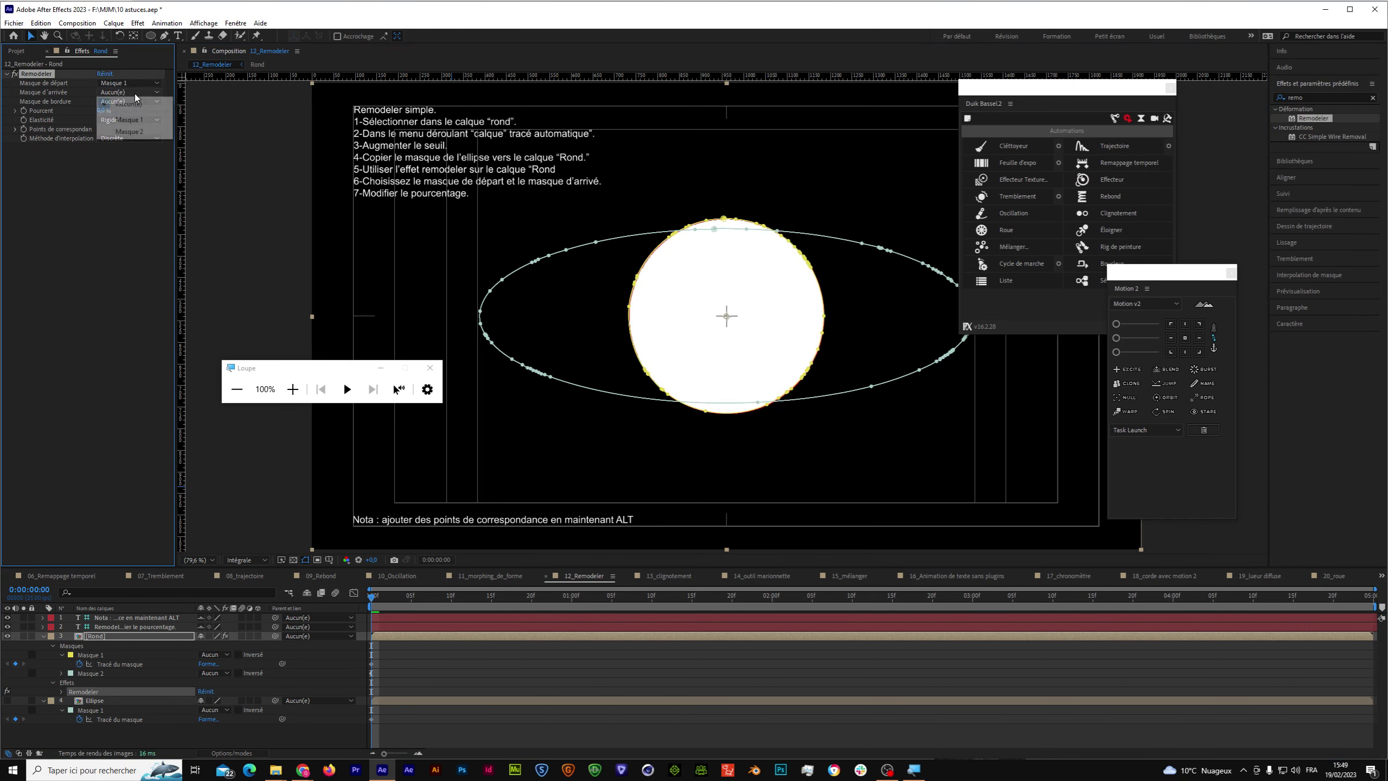
Set Masque 2 as the ending mask and add correspondence points on the circle's left and lower edge.
left_click(131, 129)
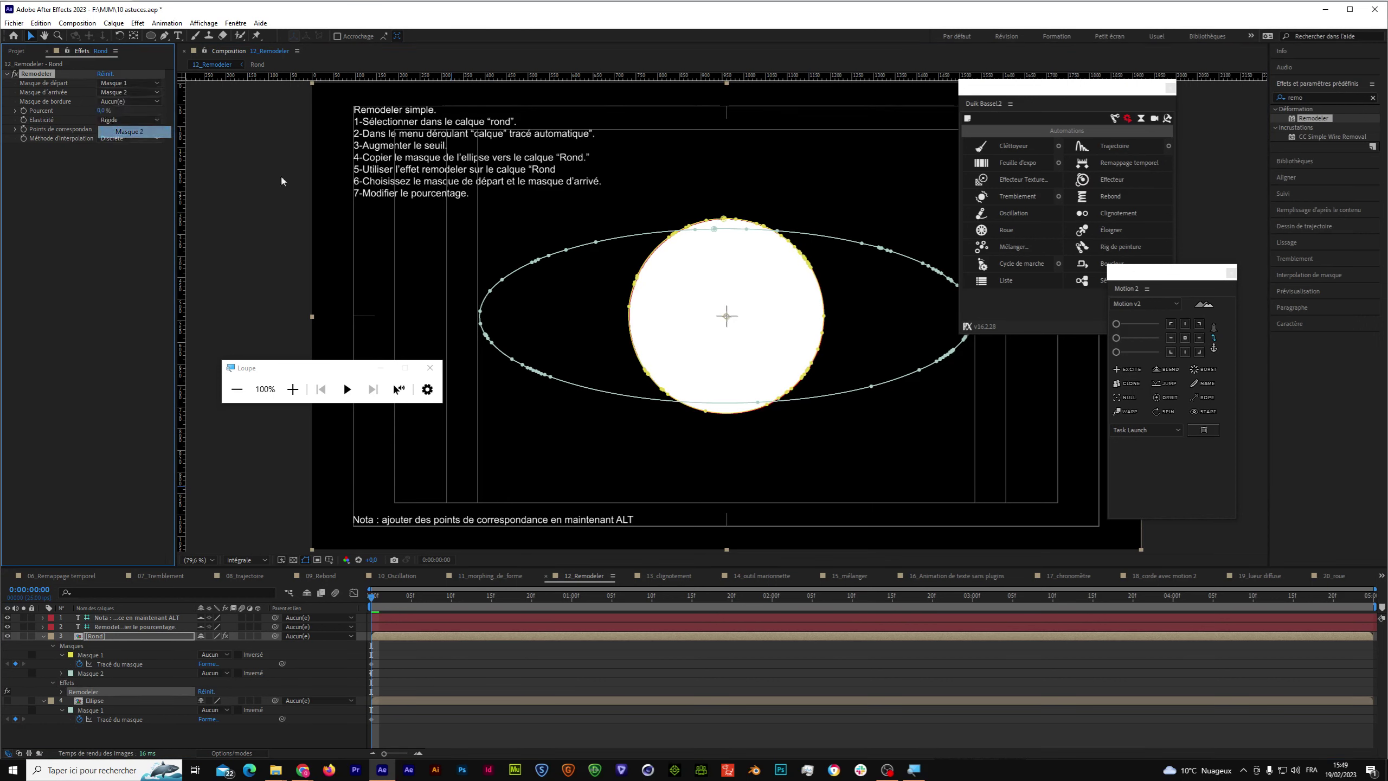
left_click(634, 284, "alt")
left_click(629, 307, "alt")
left_click(646, 370, "alt")
left_click(662, 389, "alt")
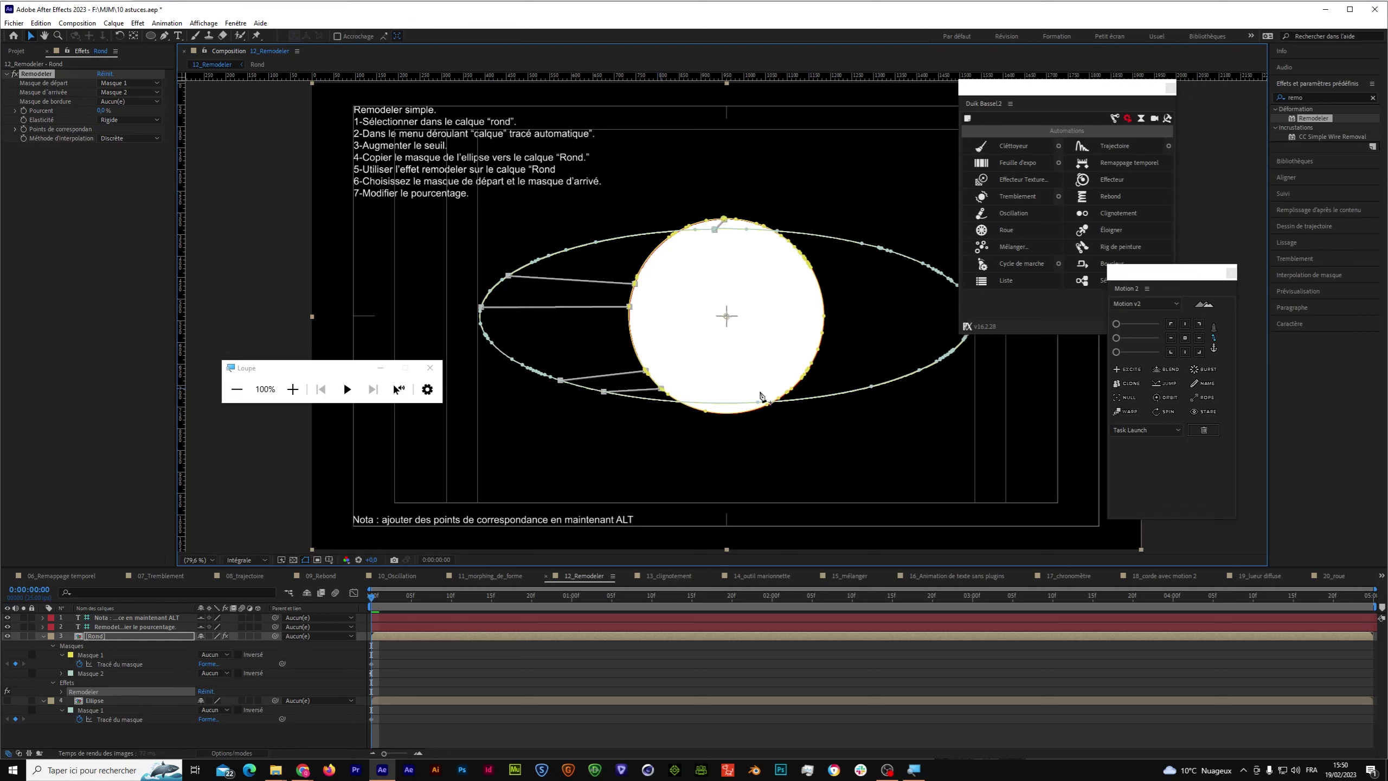
left_click(825, 326)
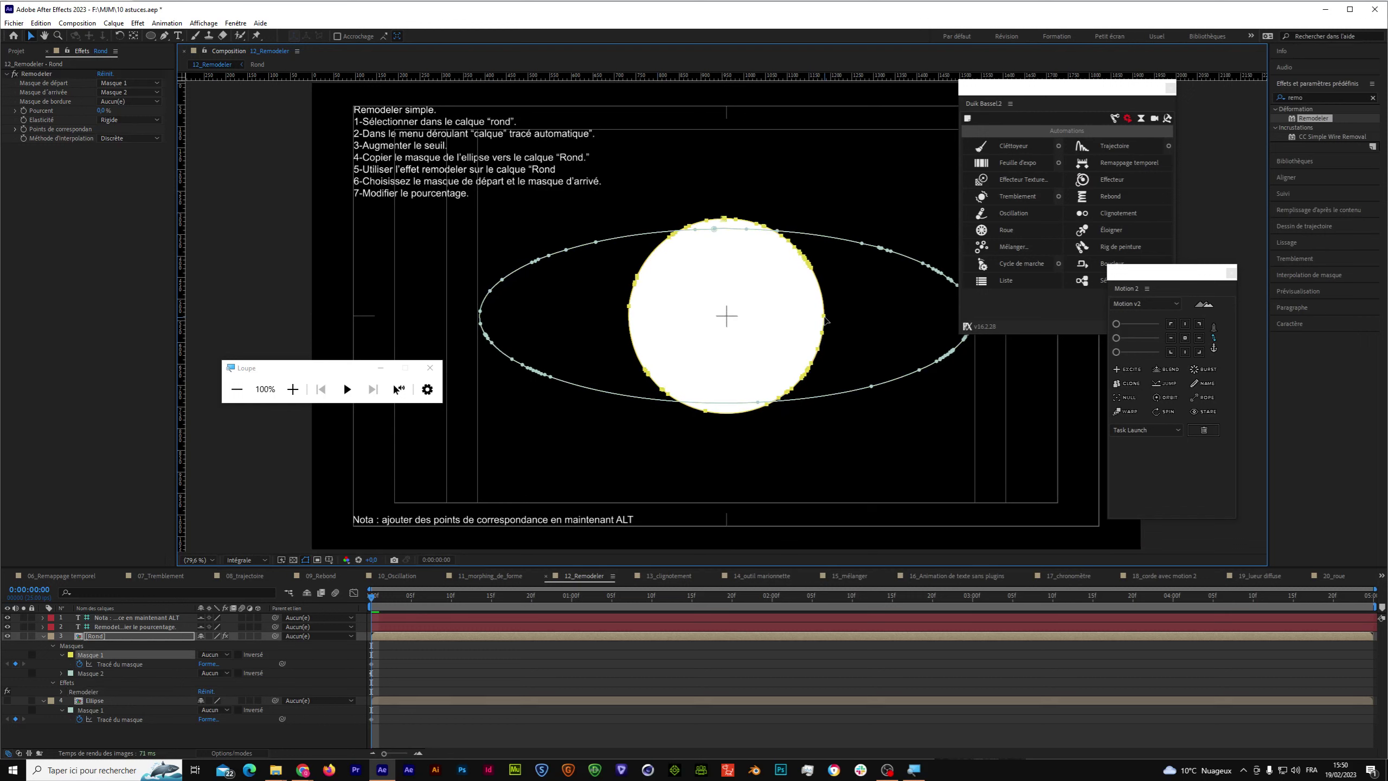
left_click(37, 74)
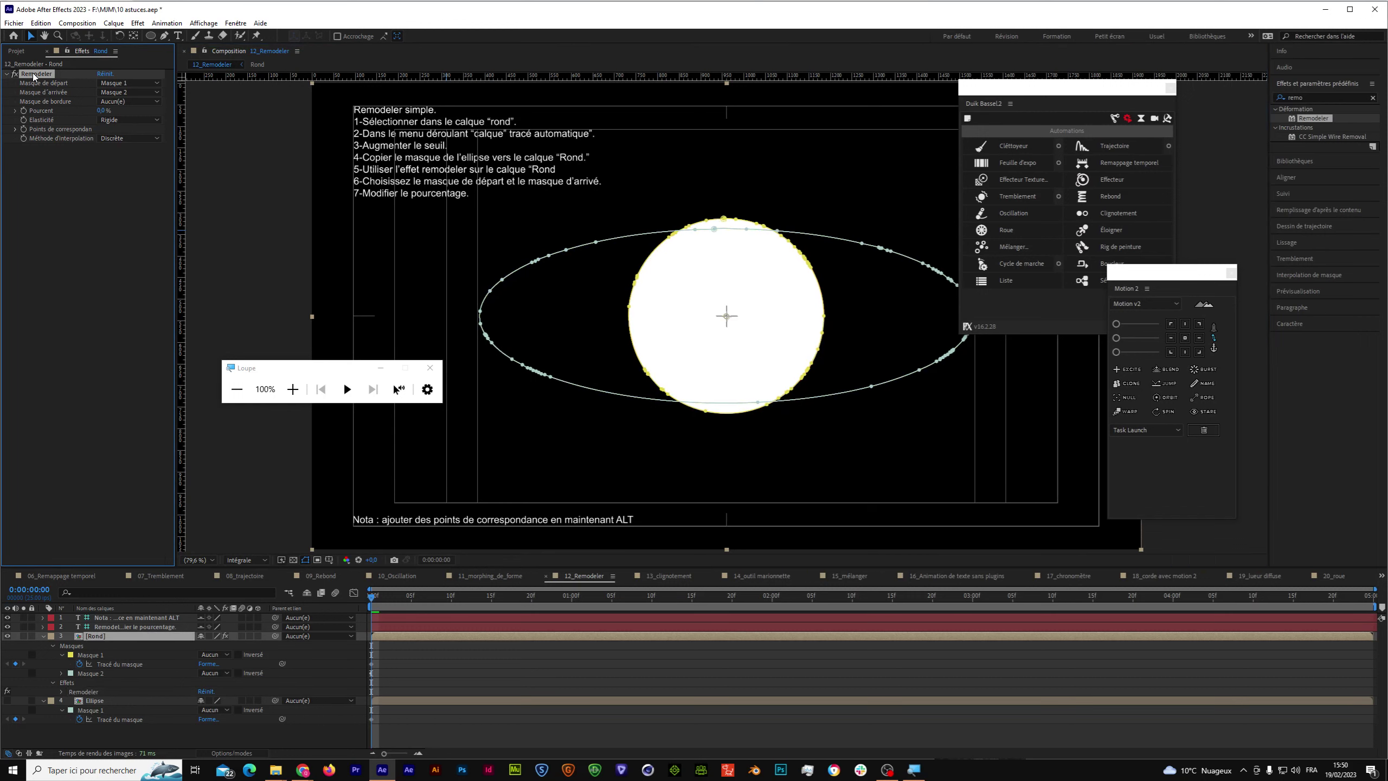
Add correspondence points along the circle's right and upper-right edge, test the morph at 100 %, then delete Remodeler.
left_click(824, 317, "alt")
left_click(811, 267, "alt")
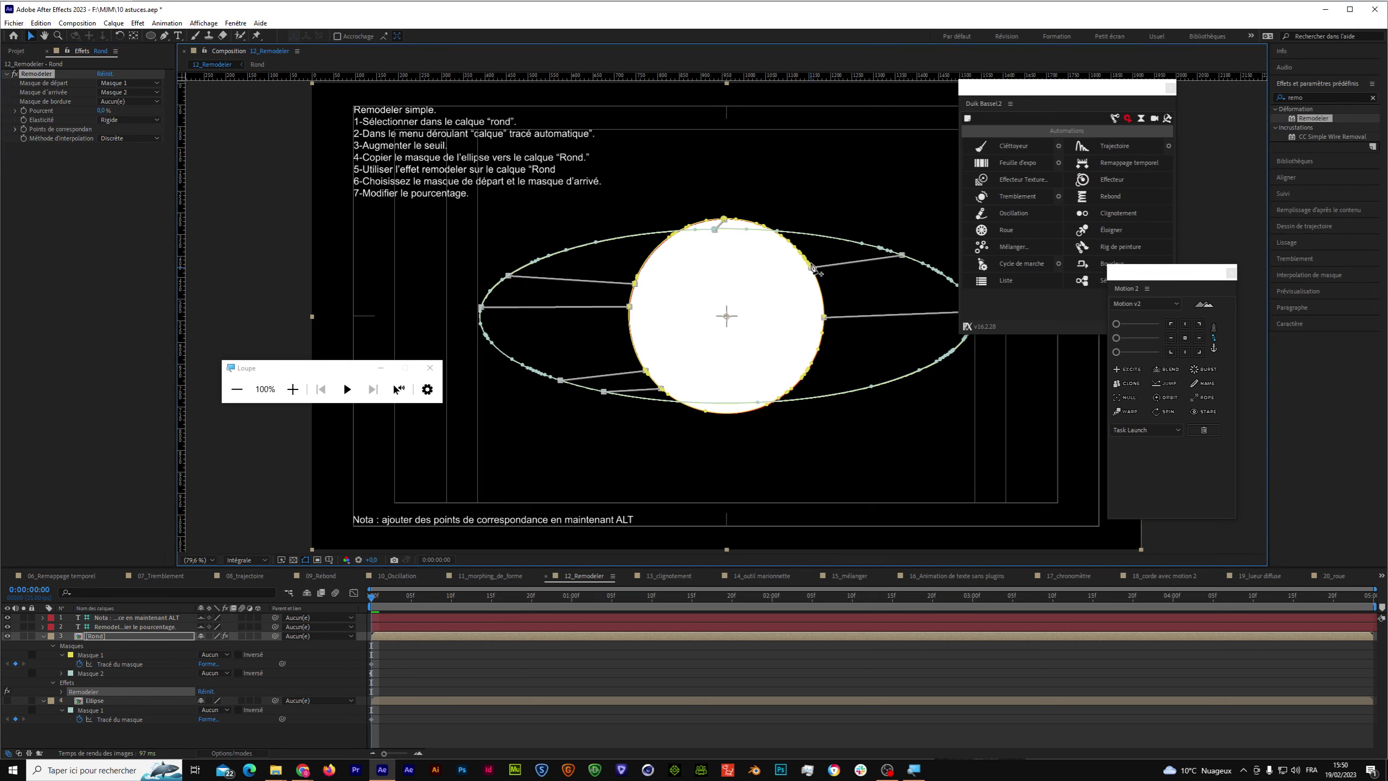
left_click(808, 261, "alt")
left_click(804, 257, "alt")
left_click(801, 252, "alt")
left_click(792, 247, "alt")
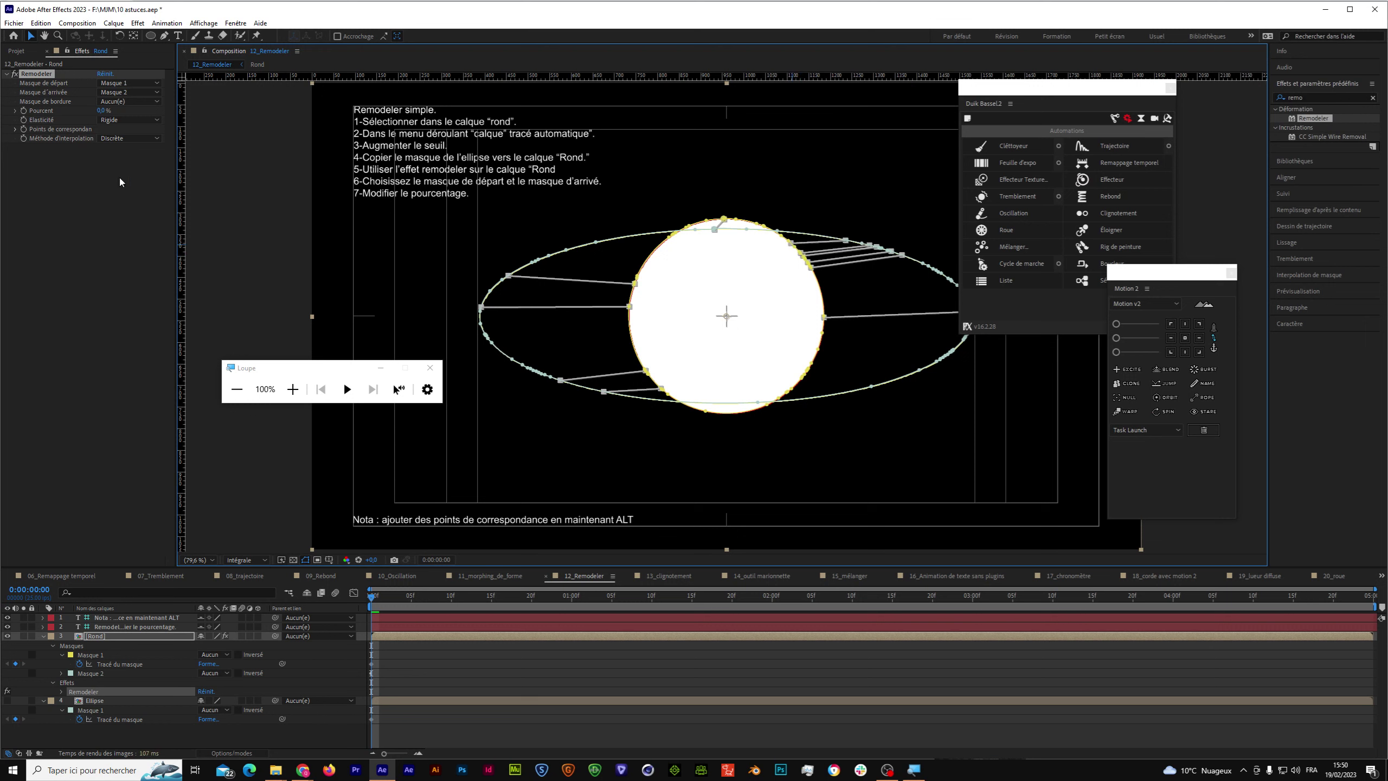
mouse_move(104, 110)
left_mouse_down()
mouse_move(180, 106)
mouse_move(42, 146)
left_mouse_up()
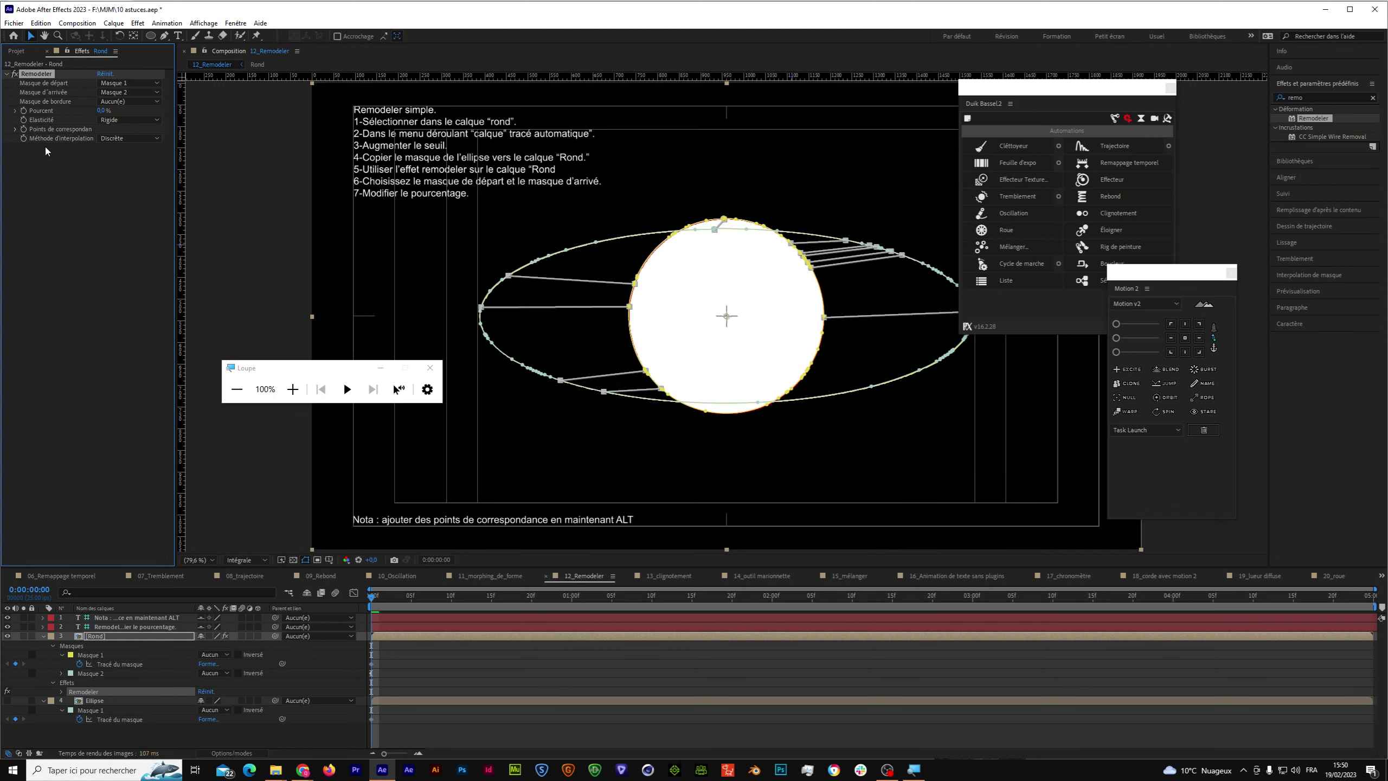
key("Delete")
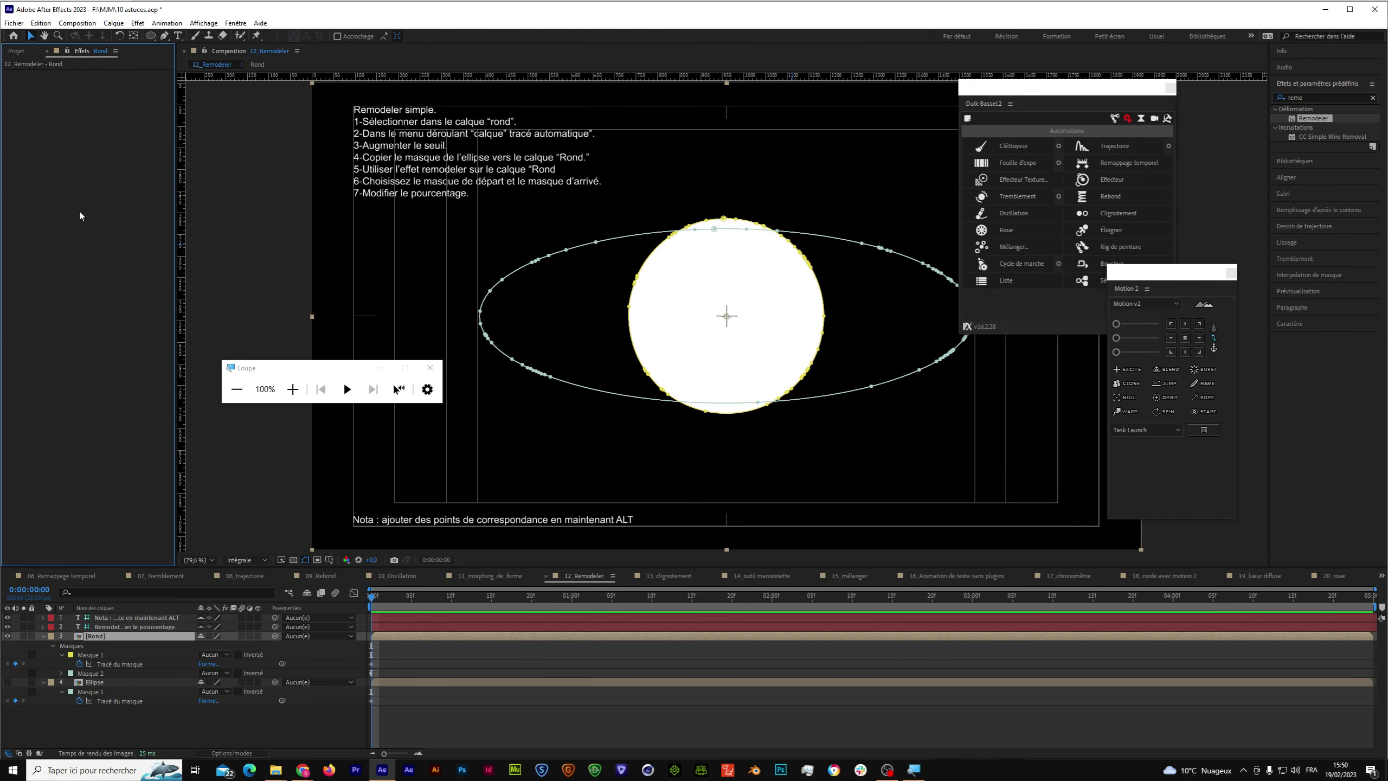
Delete both masks from Rond, make the red Ellipse visible, and hide the shy note layers.
left_click(68, 651)
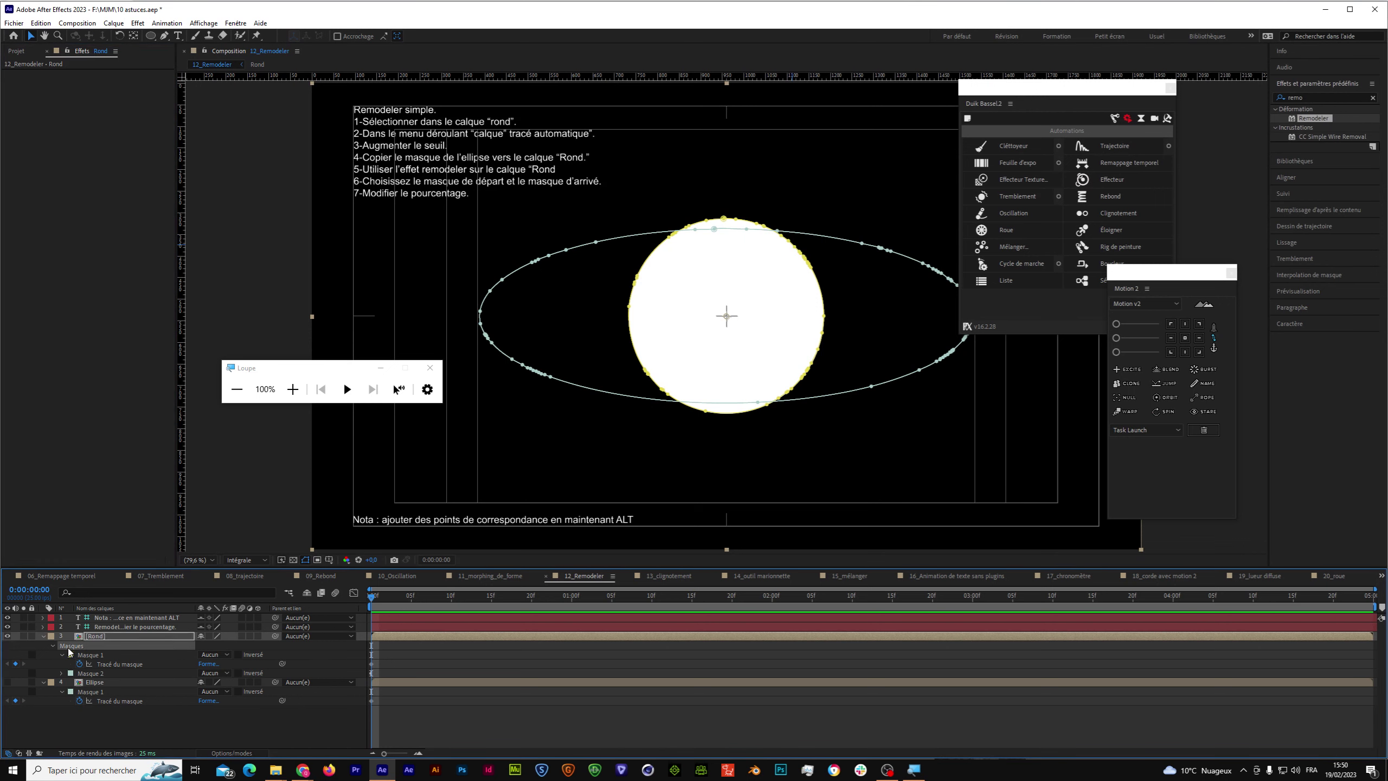
key("Delete")
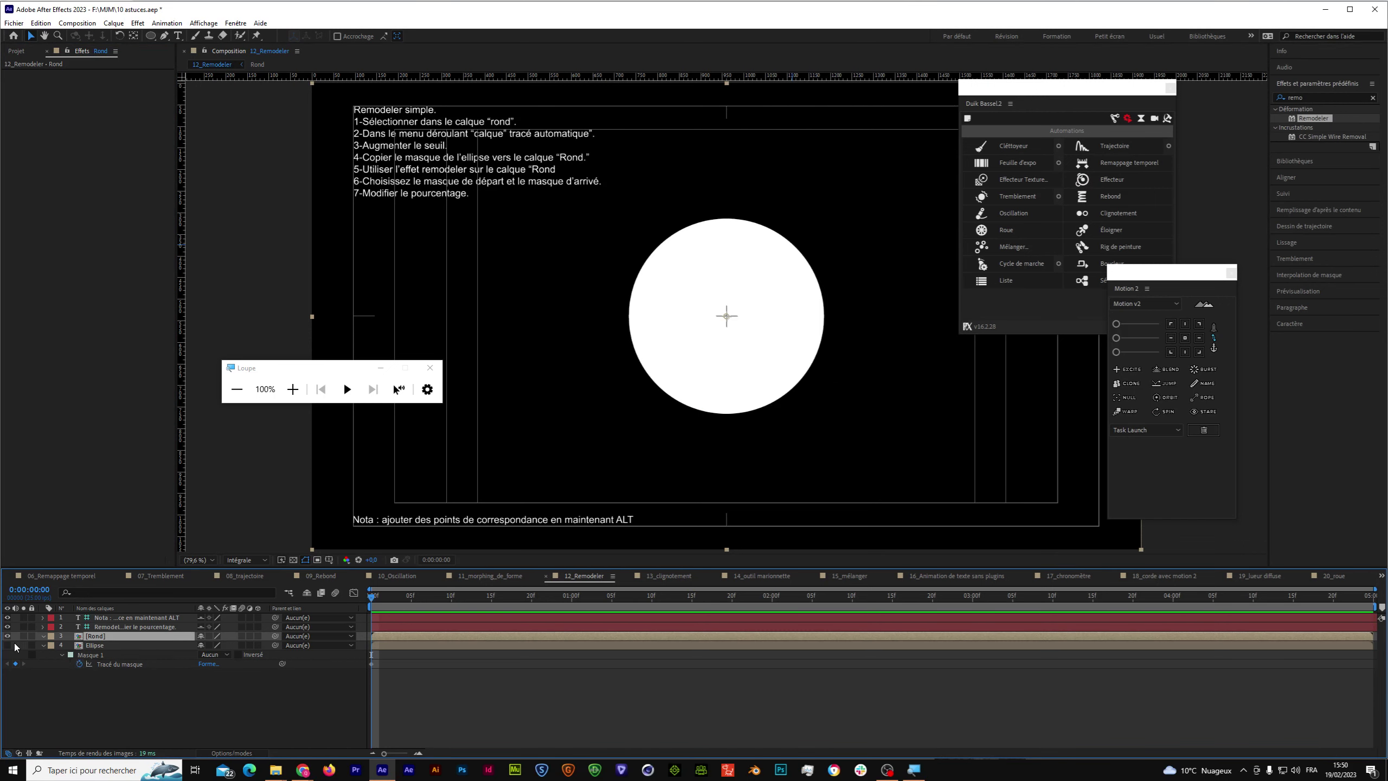
left_click(7, 645)
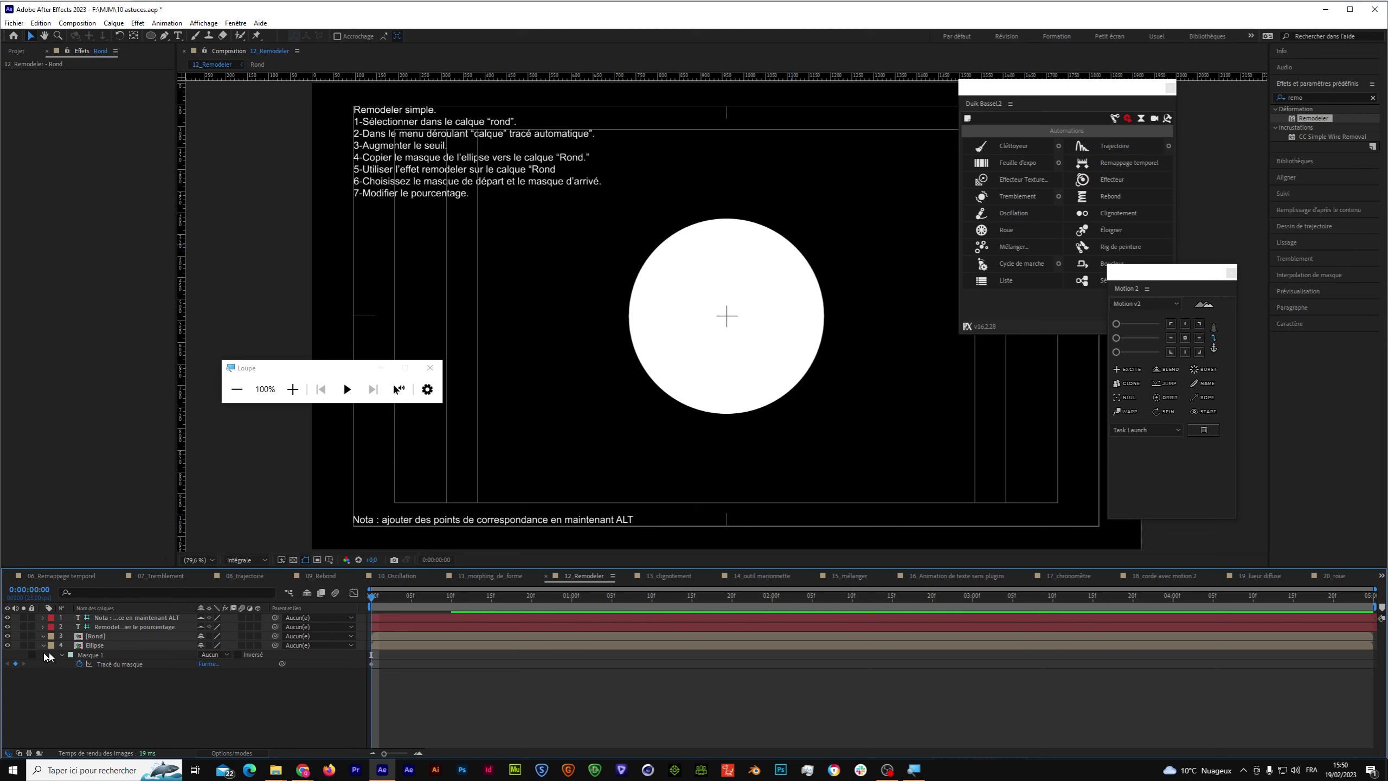
left_click(94, 657)
left_click(306, 593)
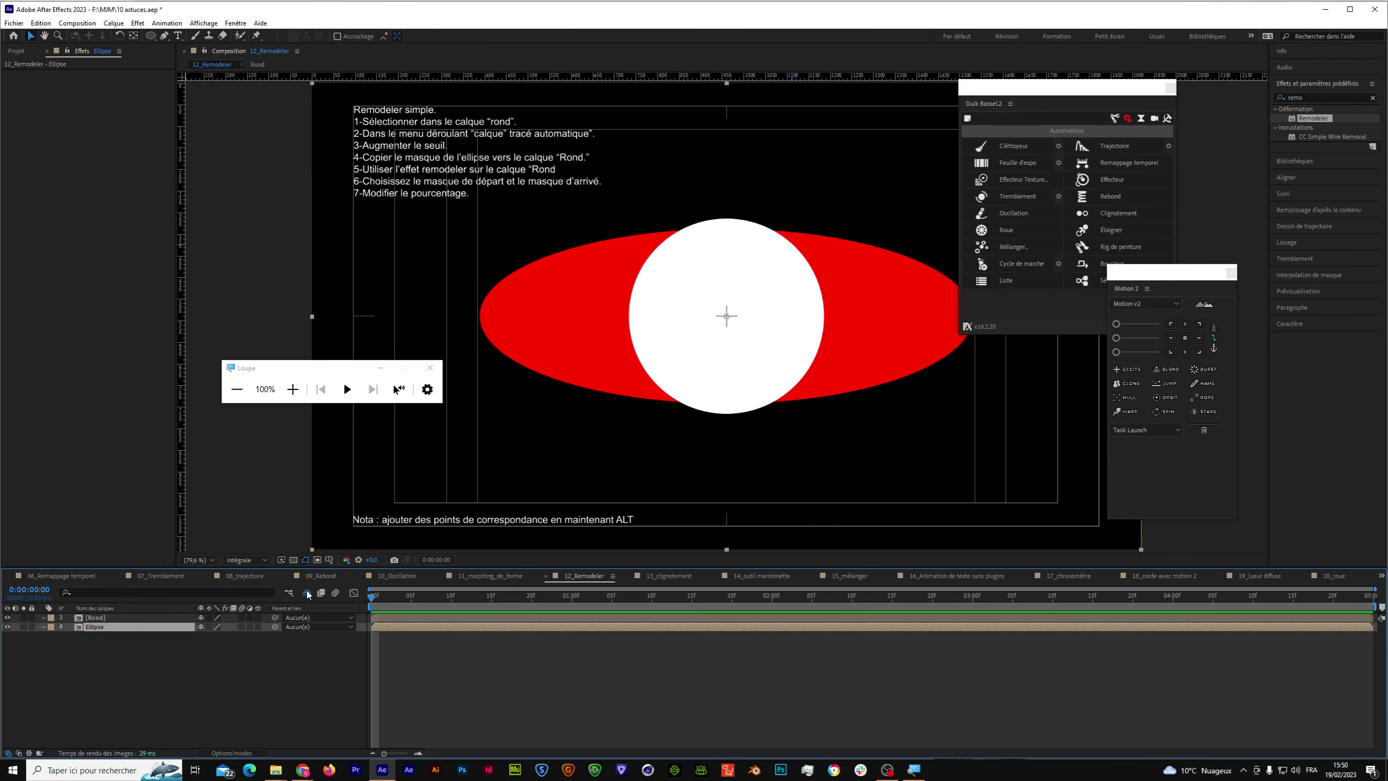
Save the project and switch to the 13_clignotement composition.
left_click(13, 23)
left_click(32, 125)
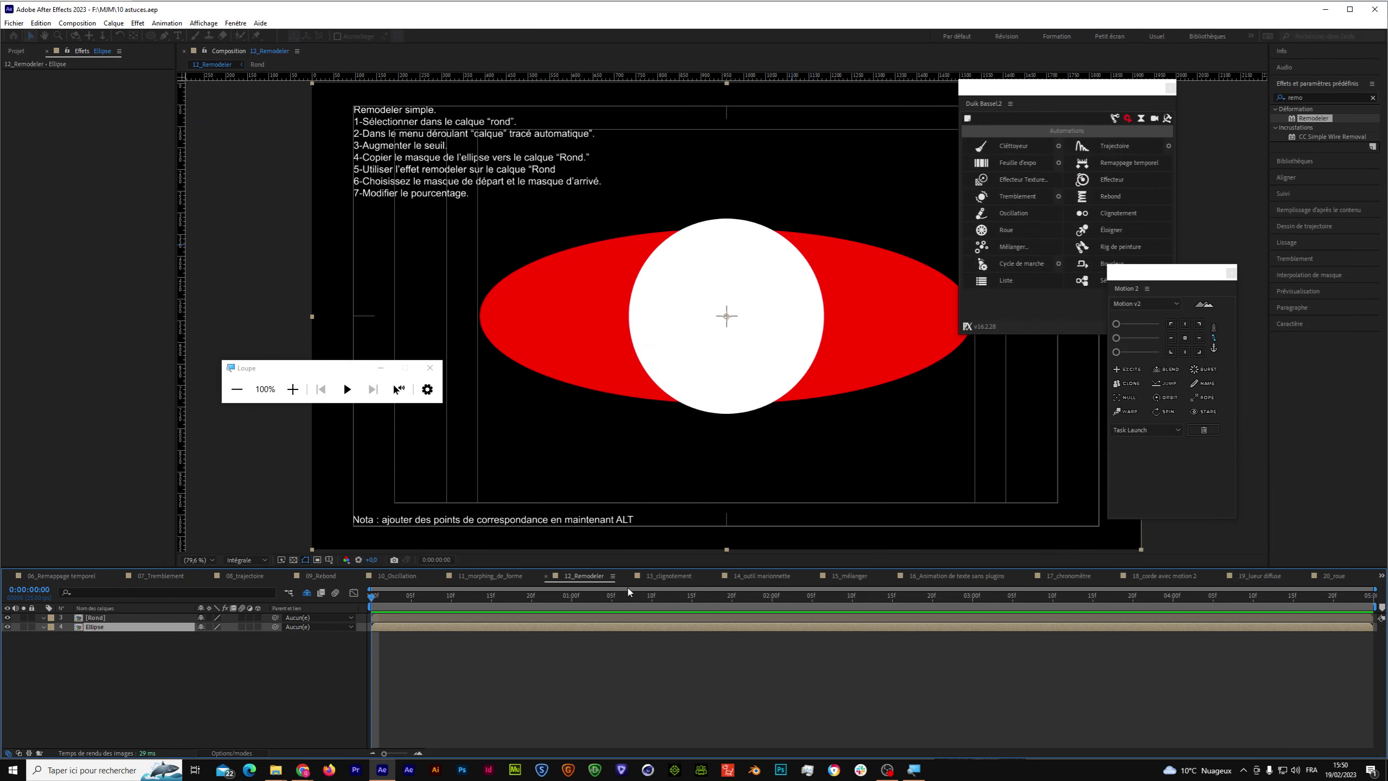
left_click(666, 579)
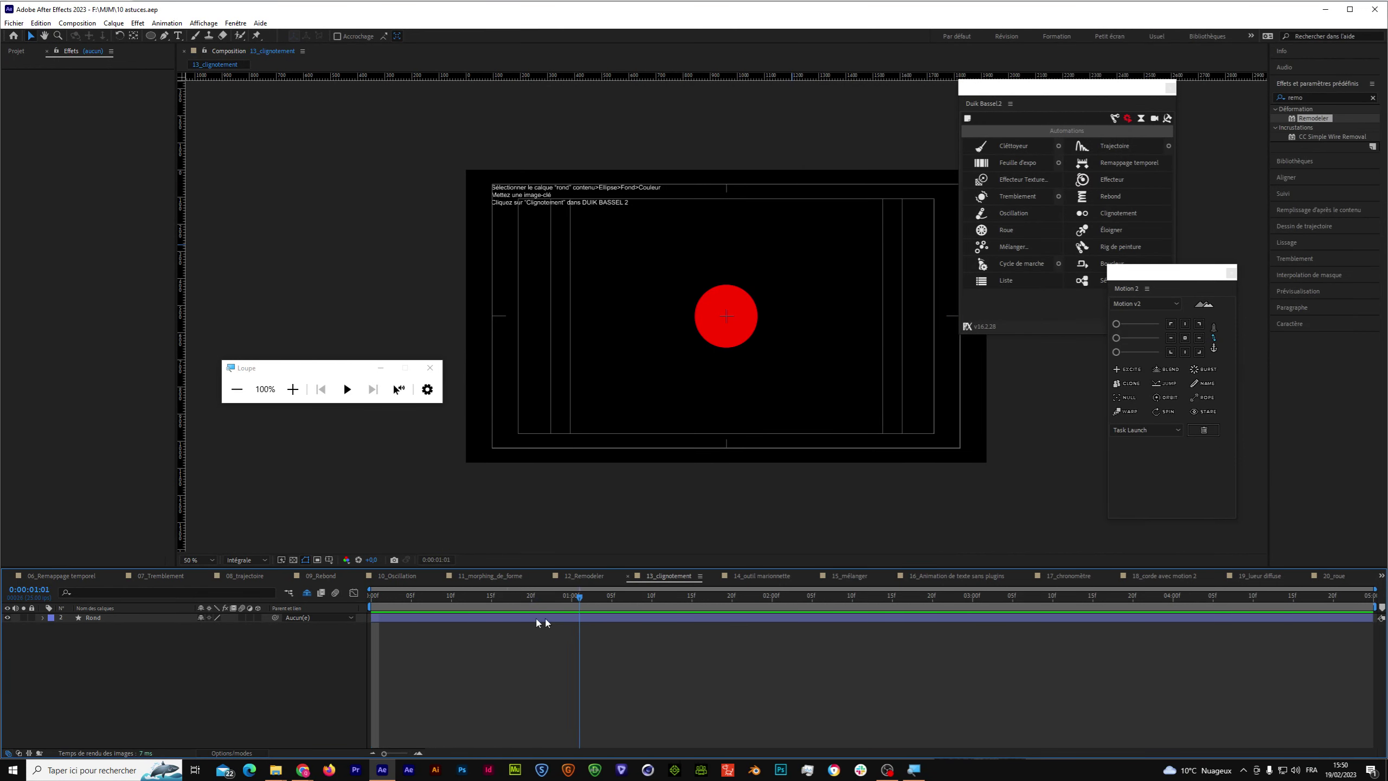
Select the Couleur of Rond's Fond 1 and apply Duik Bassel 2's Clignotement blink to it.
left_click(91, 617)
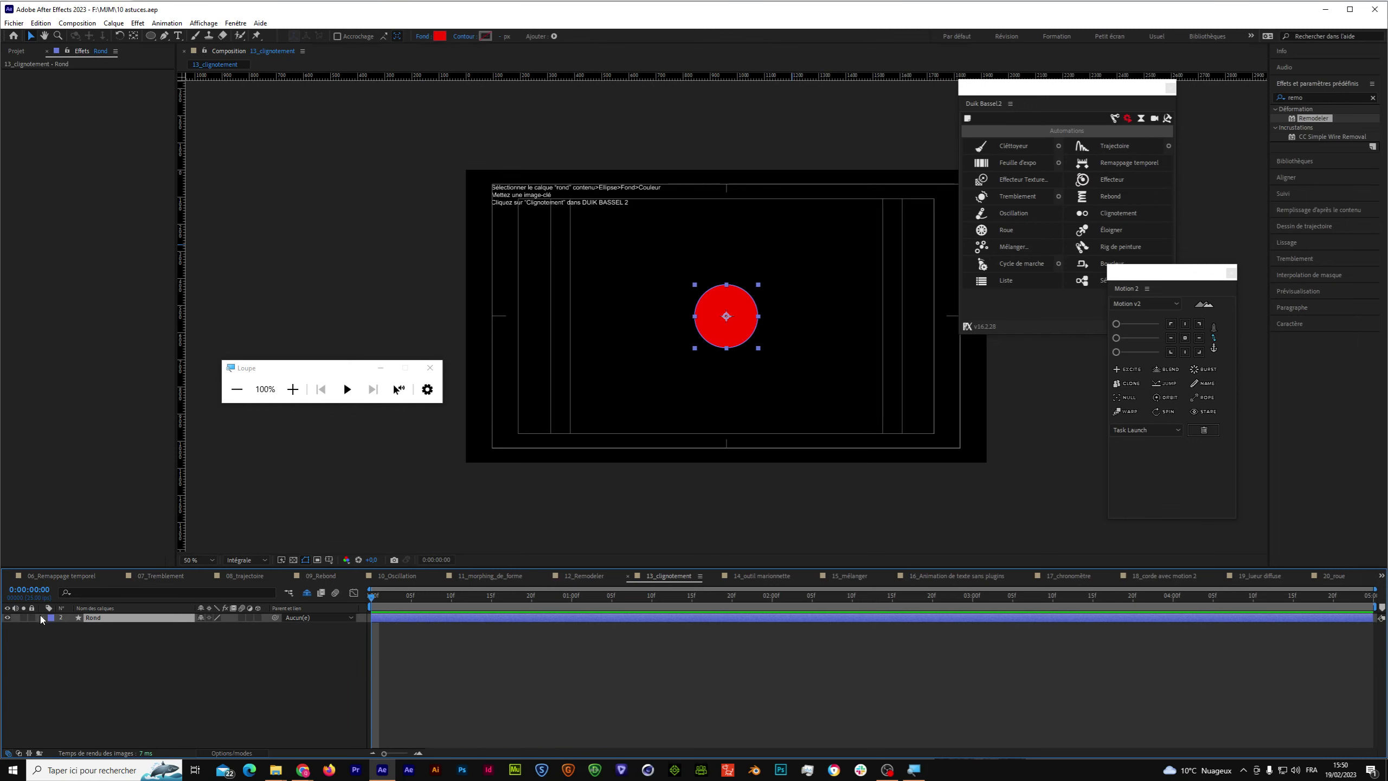
left_click(293, 389)
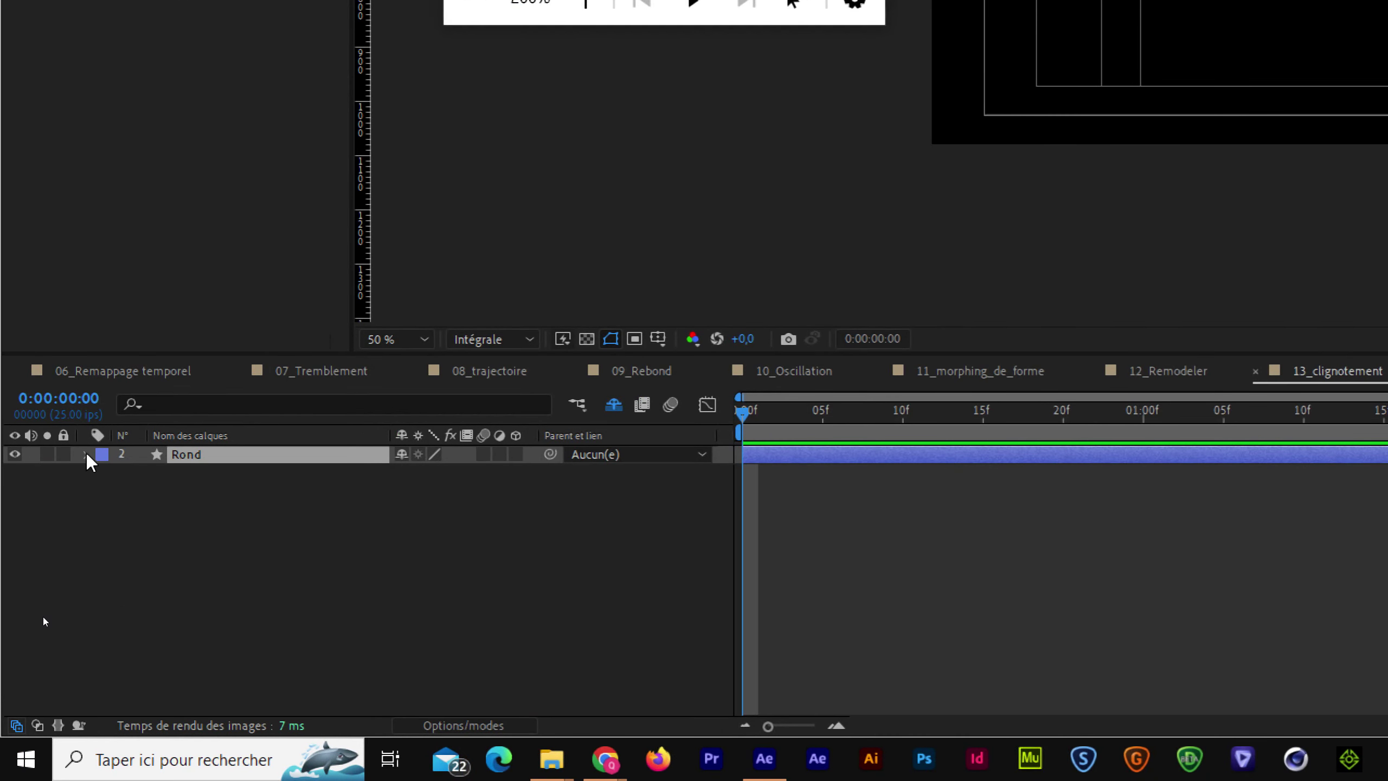
left_click(85, 453)
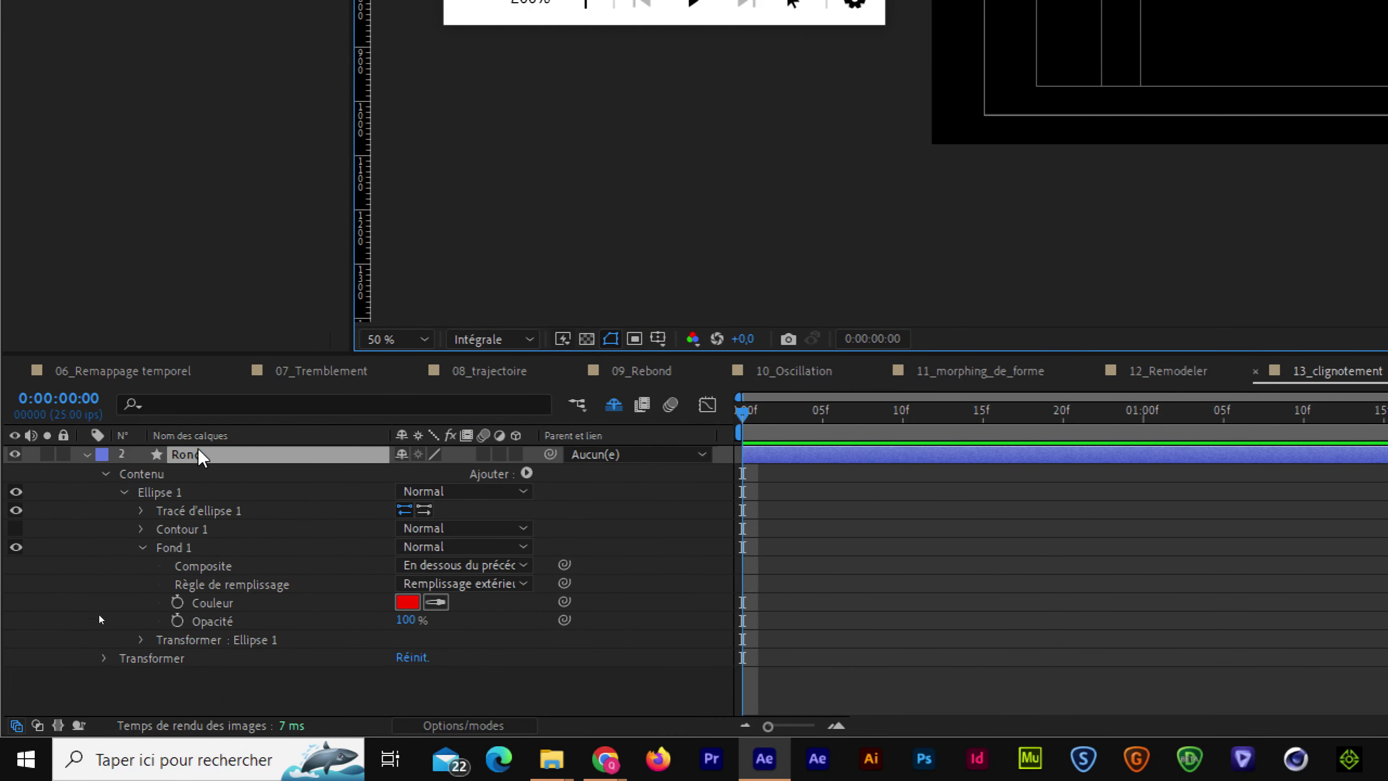
left_click(223, 600)
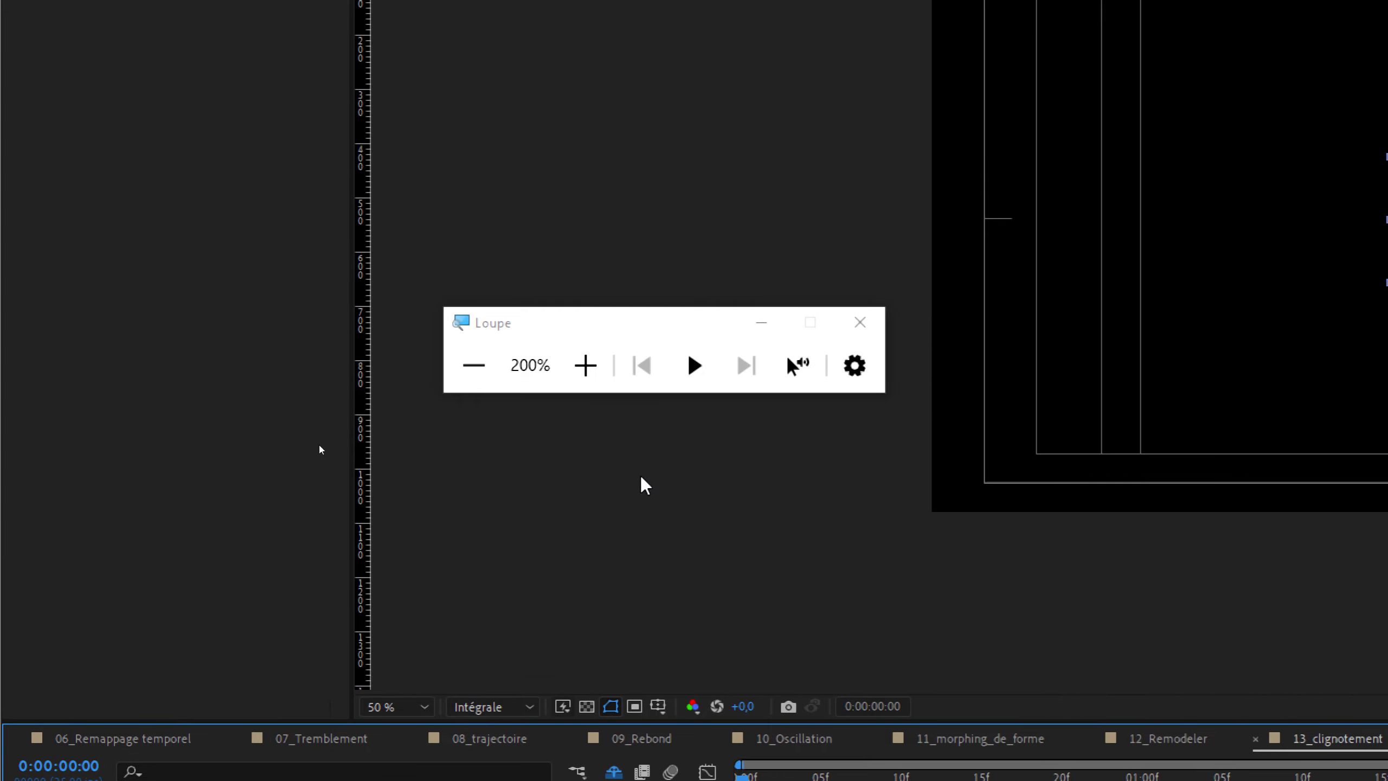
left_click(460, 385)
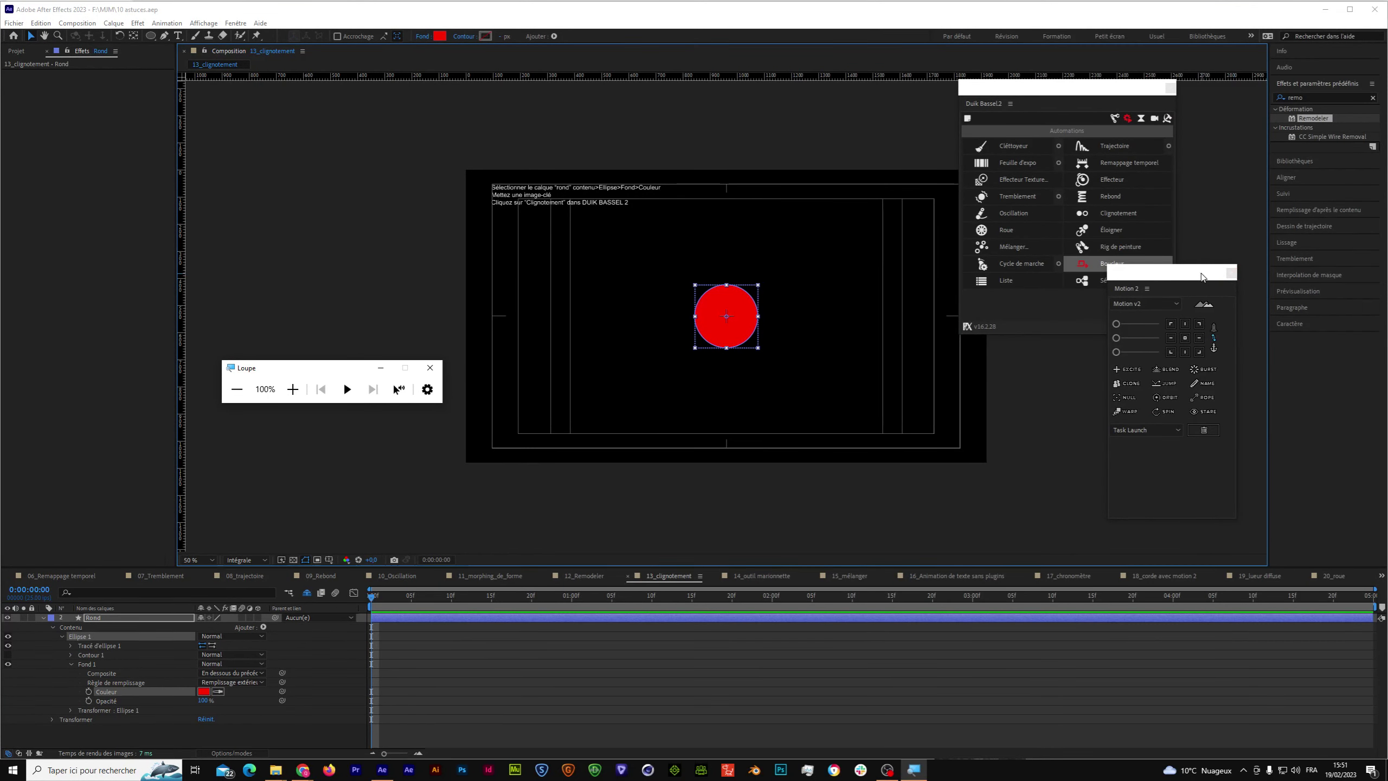
left_click_drag(1202, 277, 1339, 286)
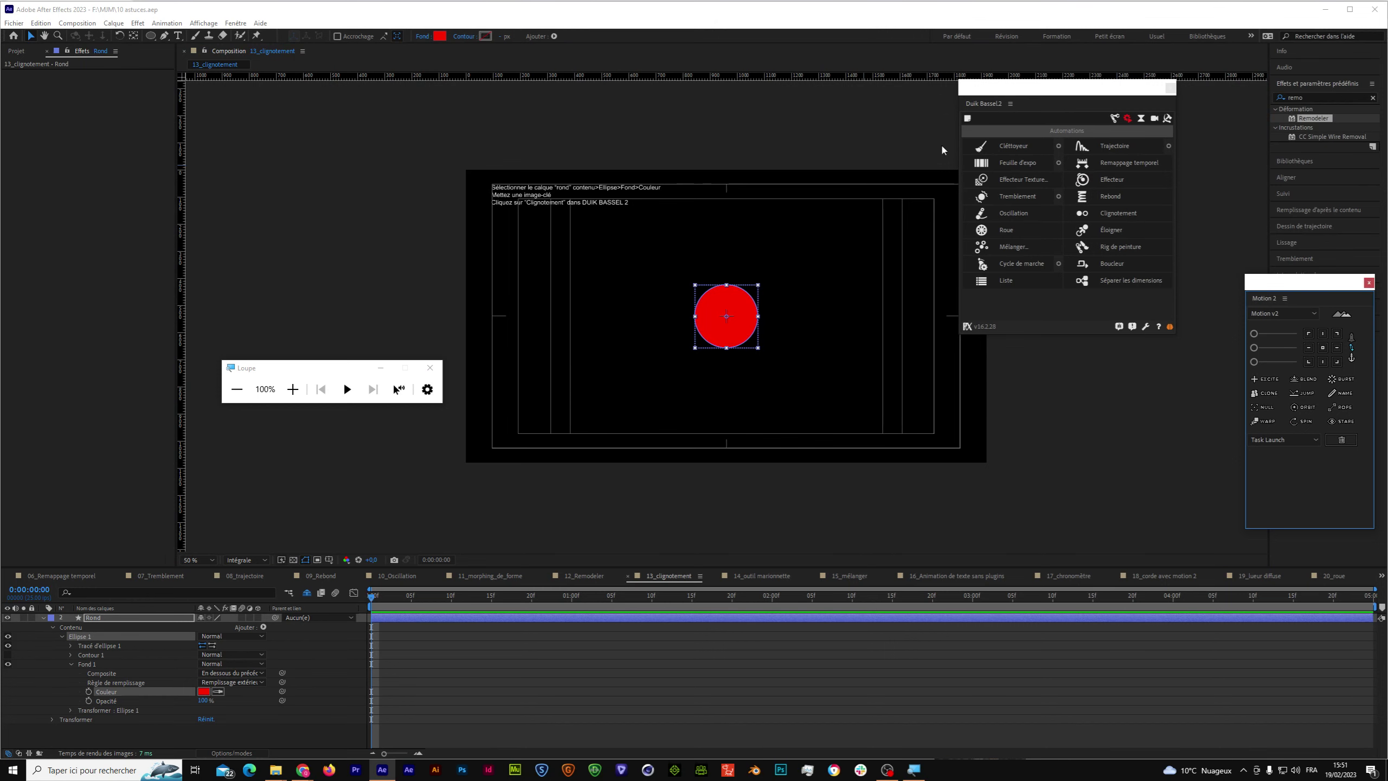
left_click_drag(1026, 90, 131, 296)
left_click(292, 389)
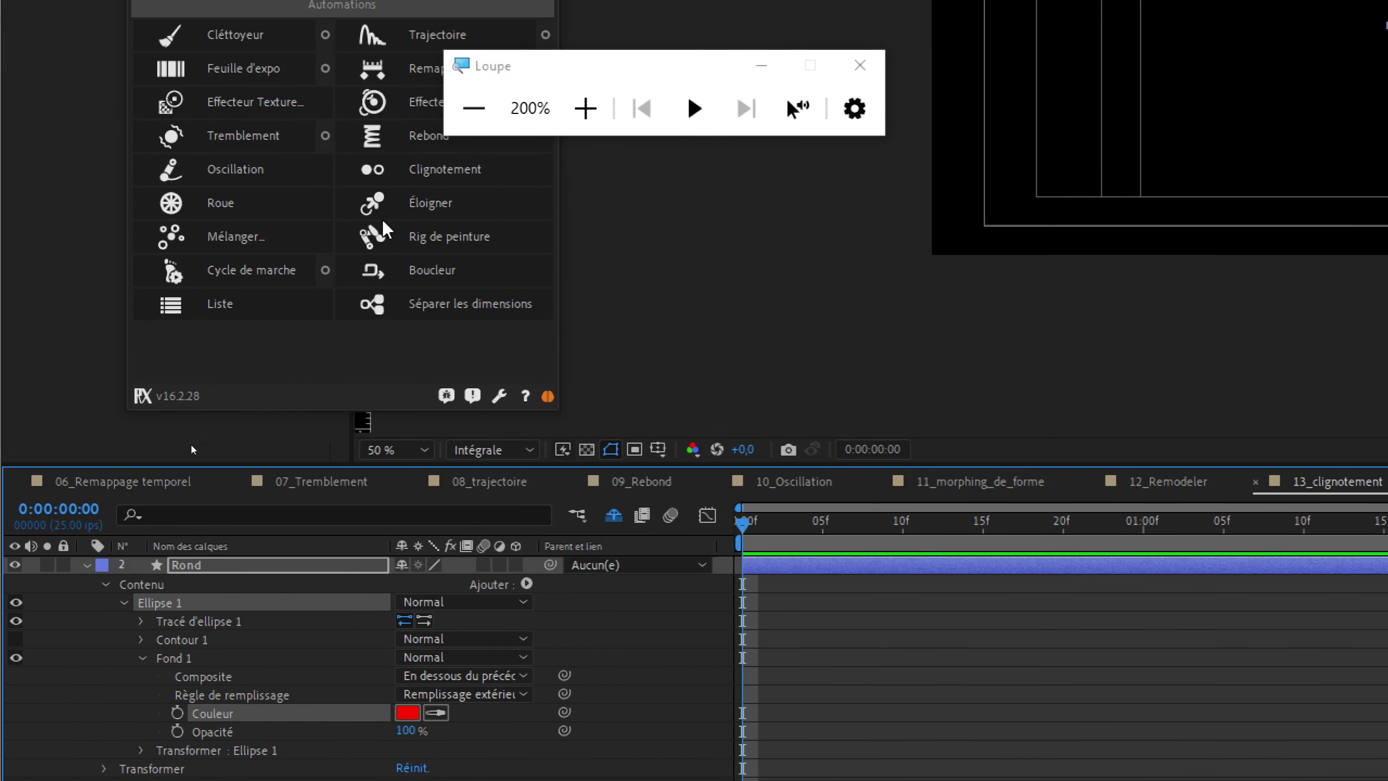
left_click(414, 174)
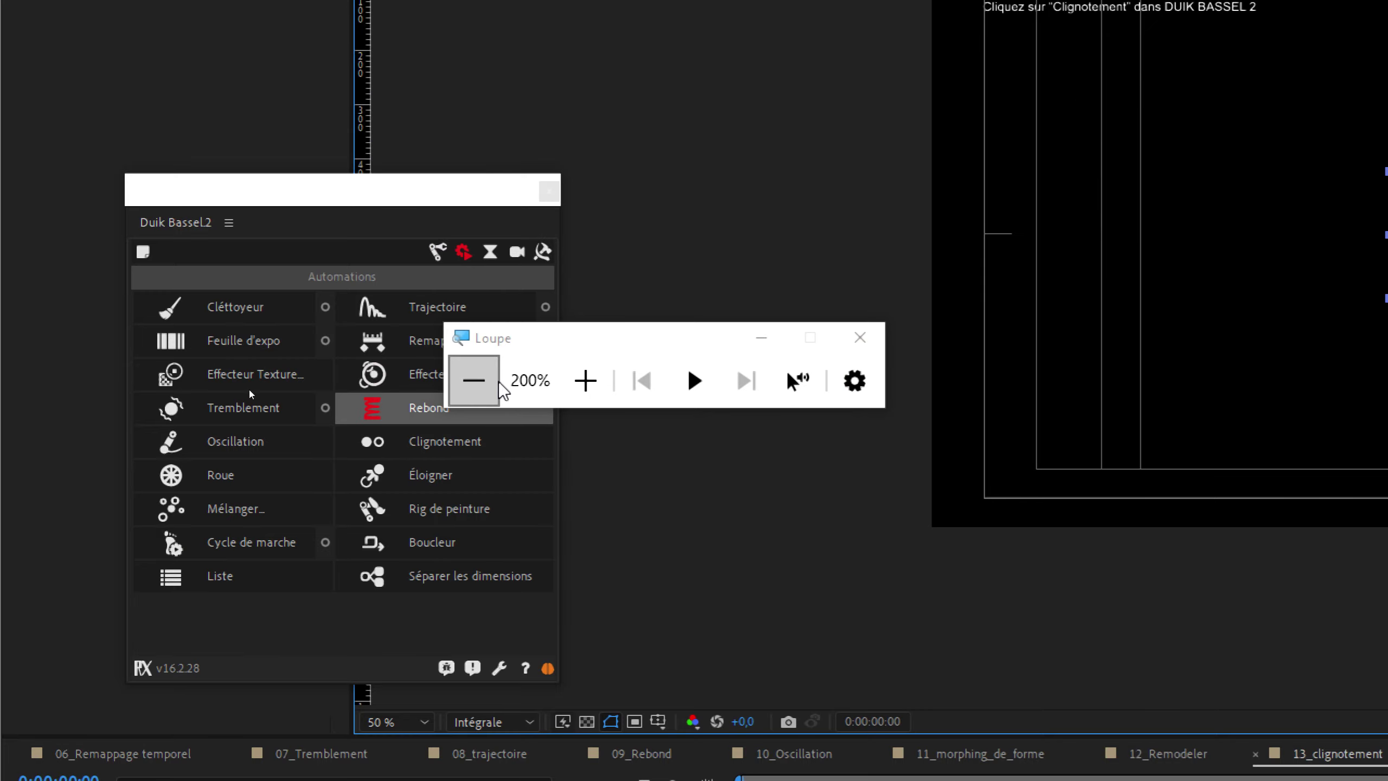
Change the blink's Value B colour to green and preview the circle blinking green and red.
left_click(474, 380)
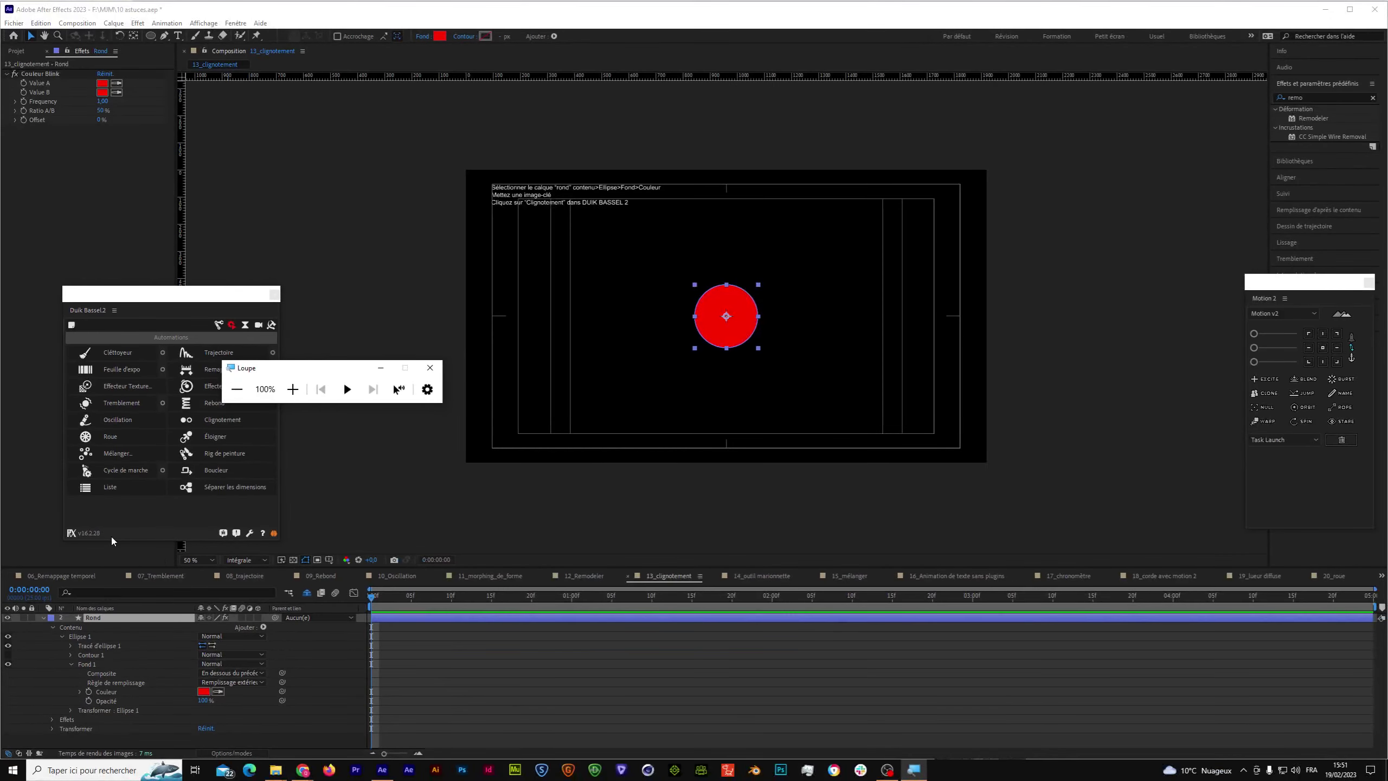
mouse_move(115, 298)
left_mouse_down()
mouse_move(195, 175)
mouse_move(109, 231)
left_mouse_up()
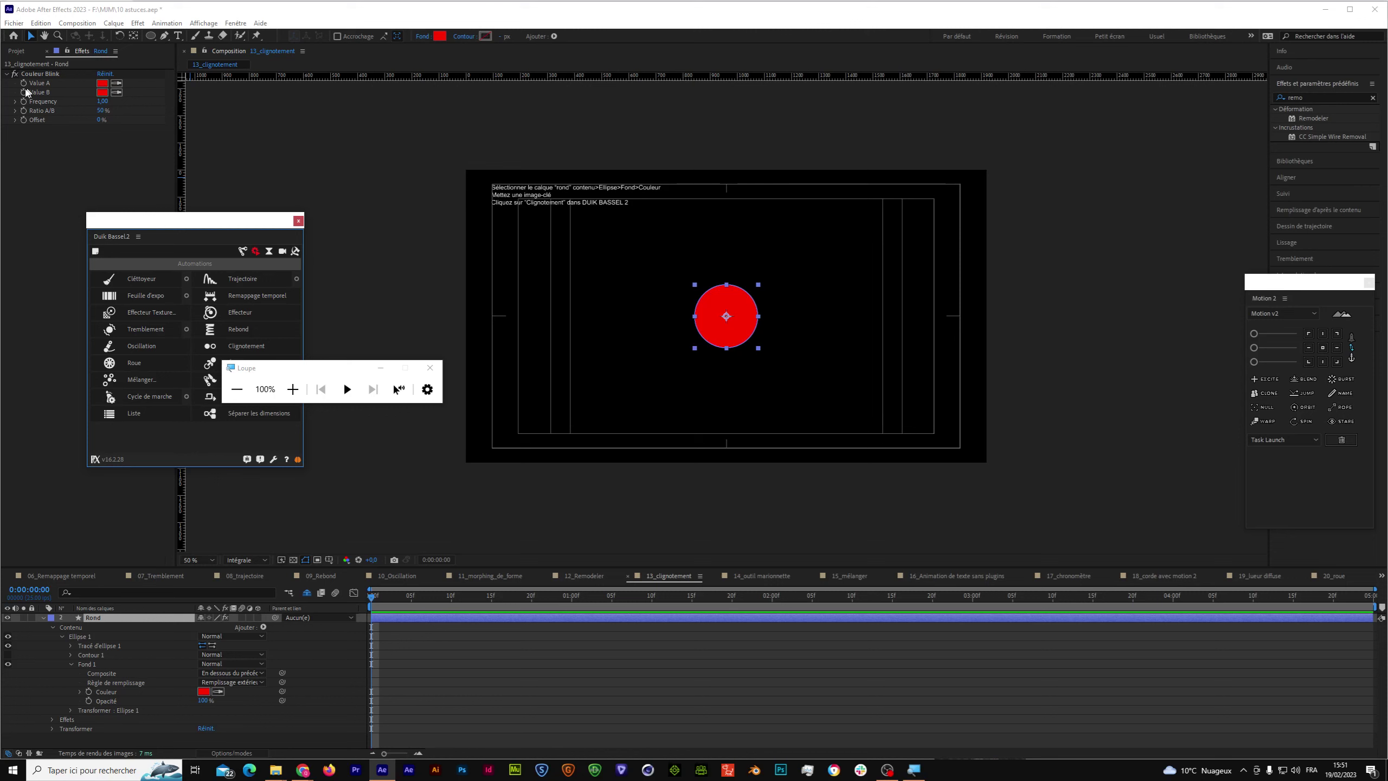
left_click(101, 92)
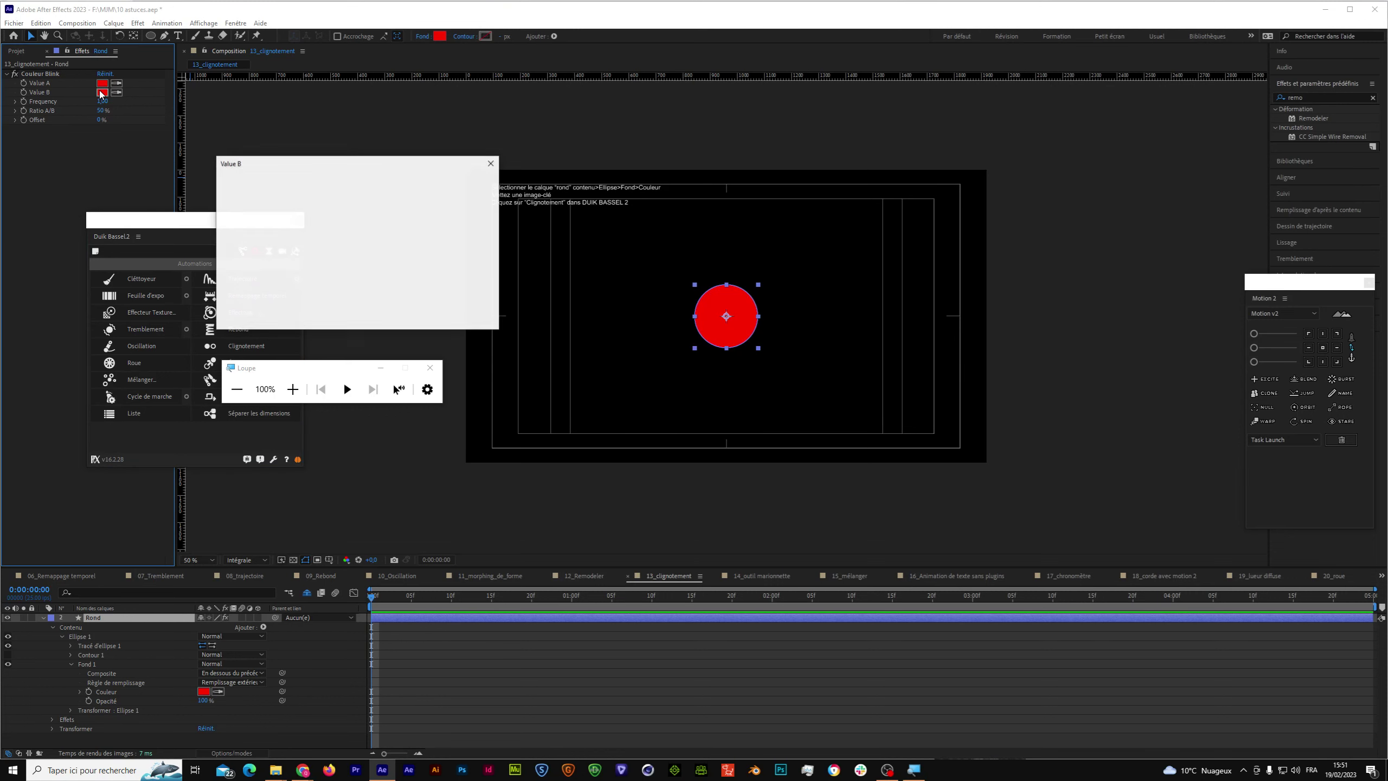
left_click(377, 274)
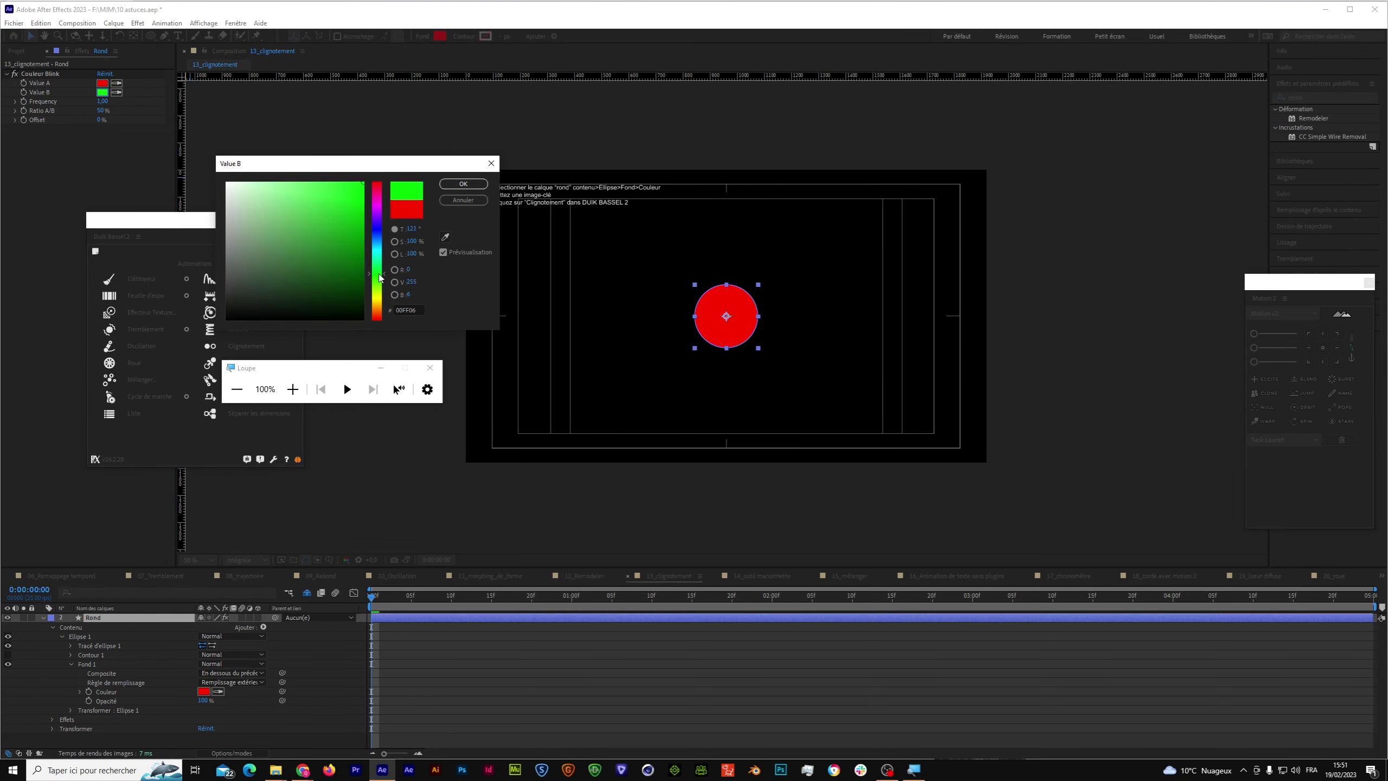
left_click(463, 184)
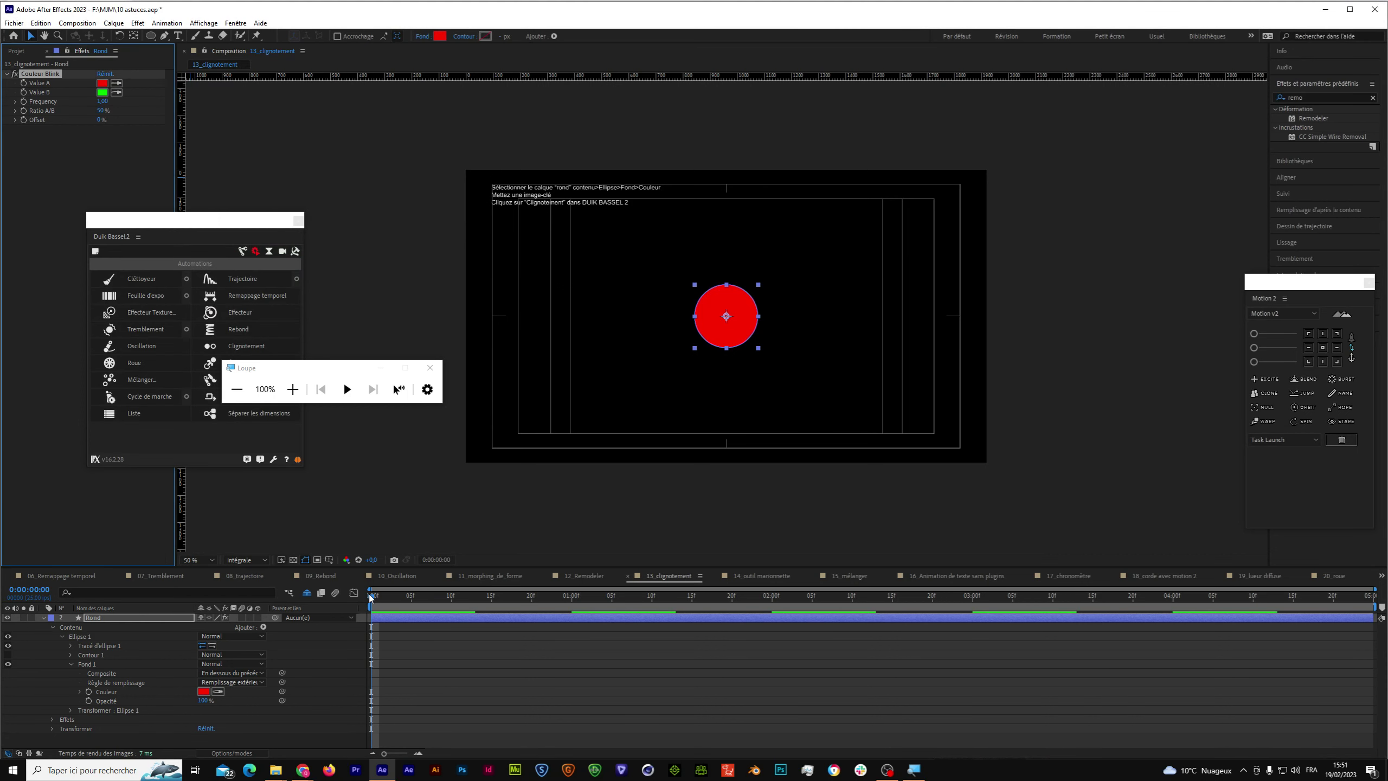
left_click(371, 597)
key("space")
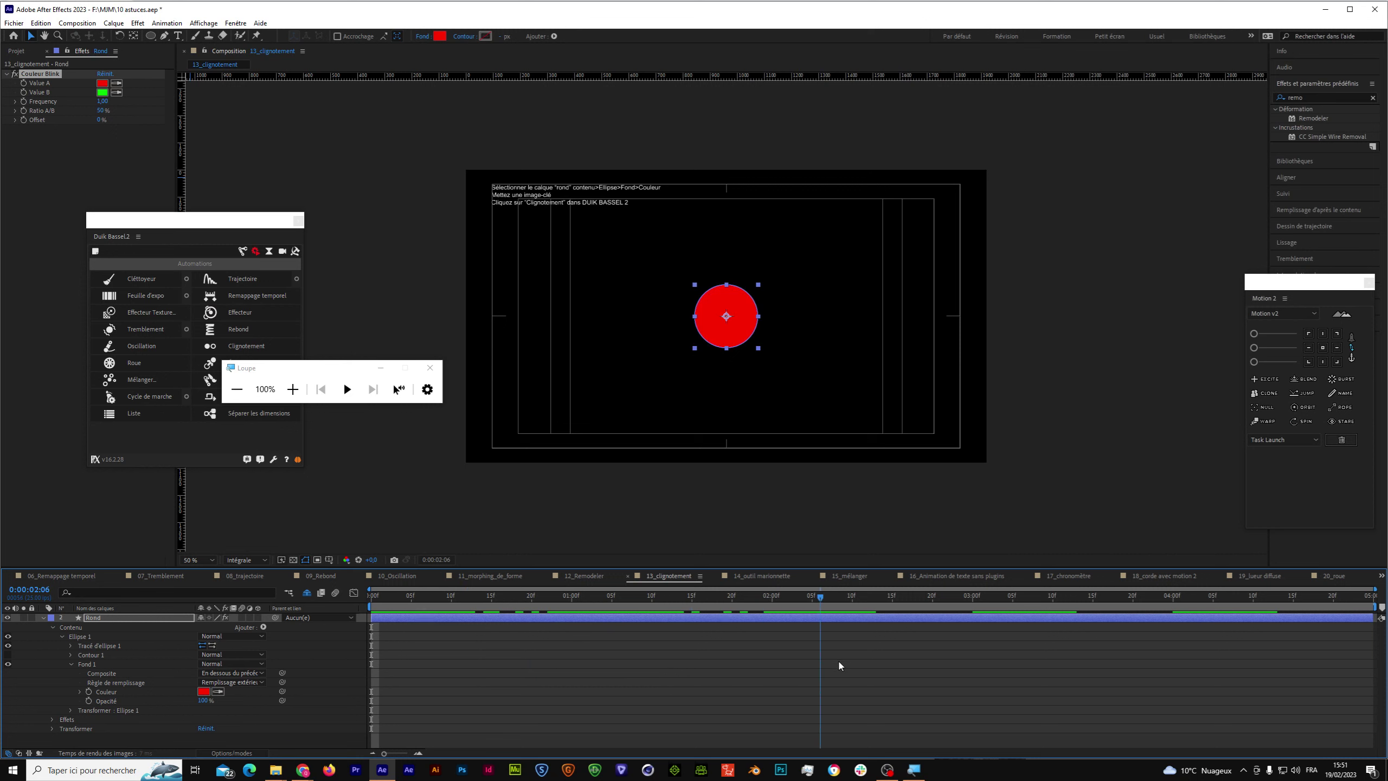
key("space")
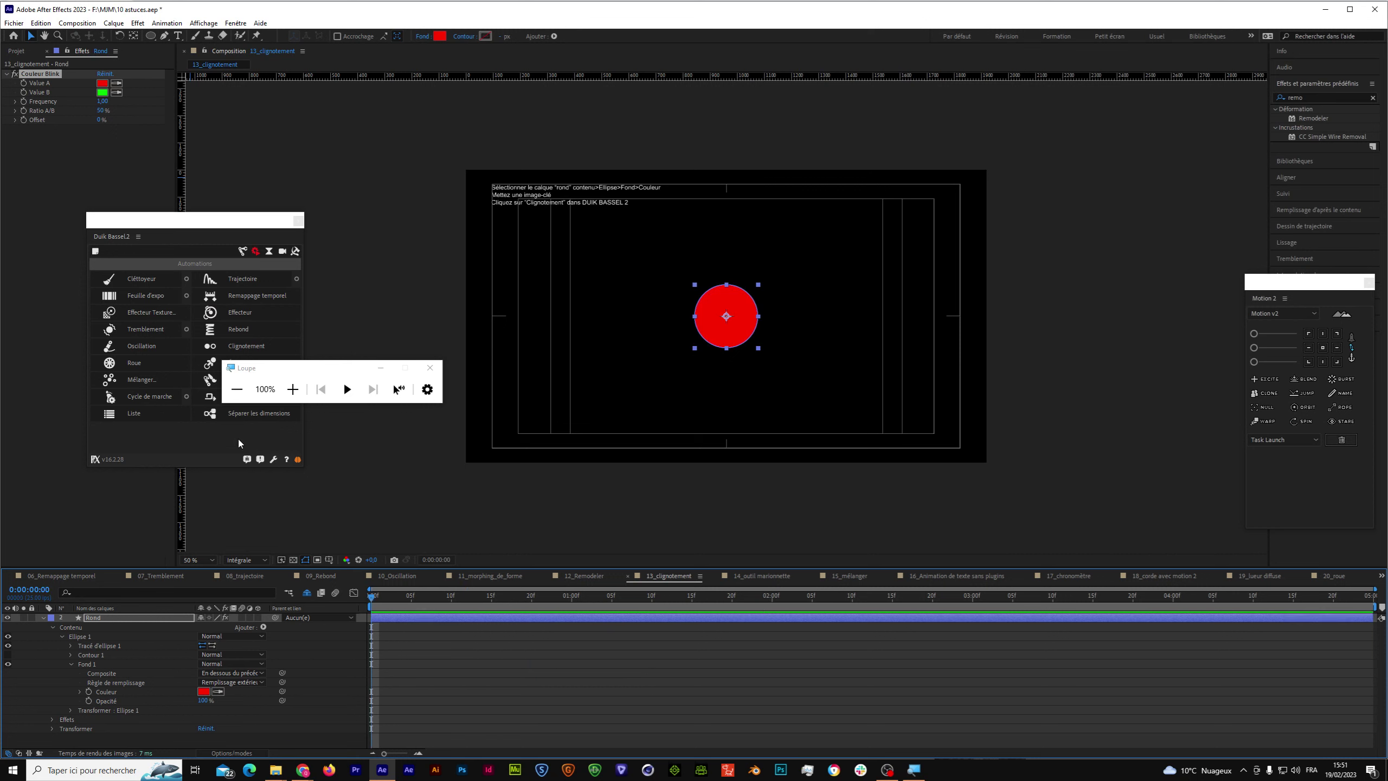
Preview a blink Frequency of 10,00, then set the Frequency back to 1,00.
left_click(101, 103)
type("10")
key("Return")
left_click(279, 606)
key("space")
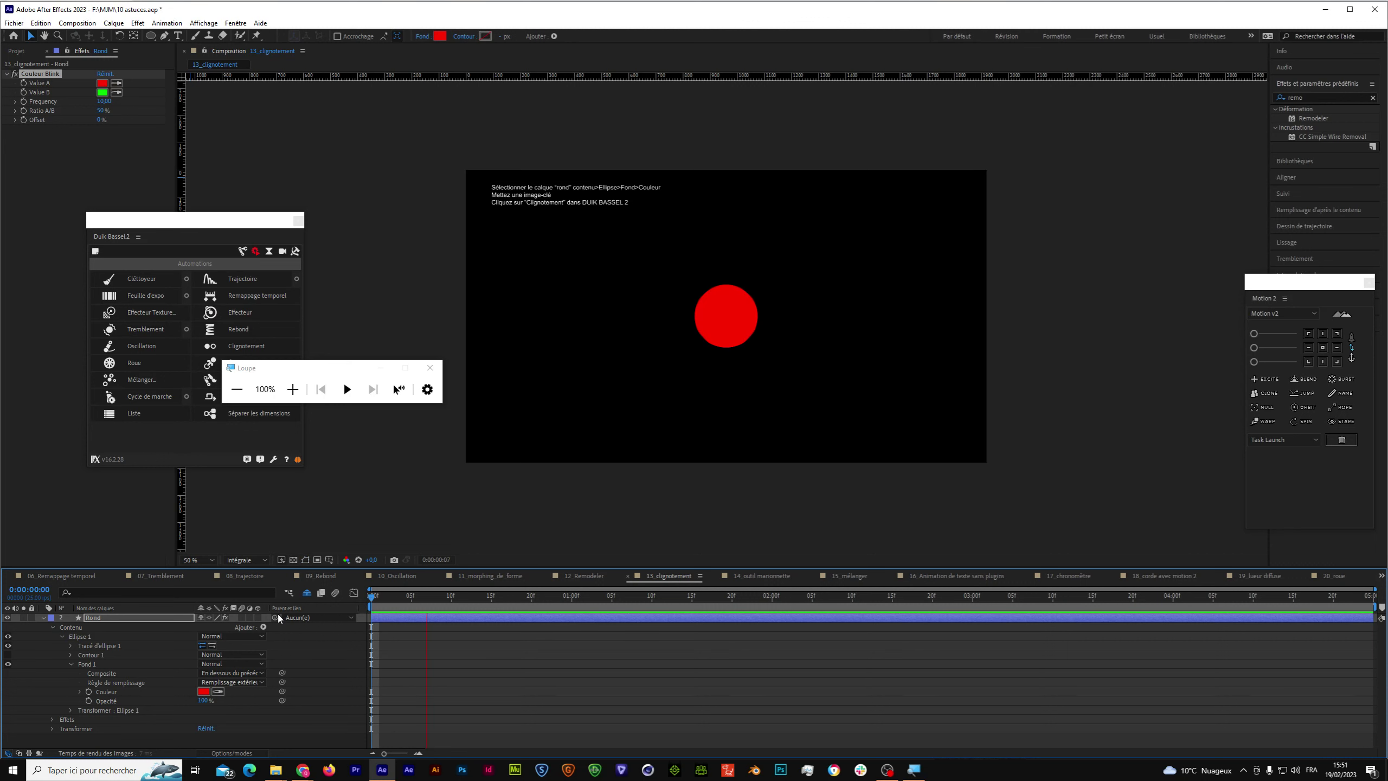
key("space")
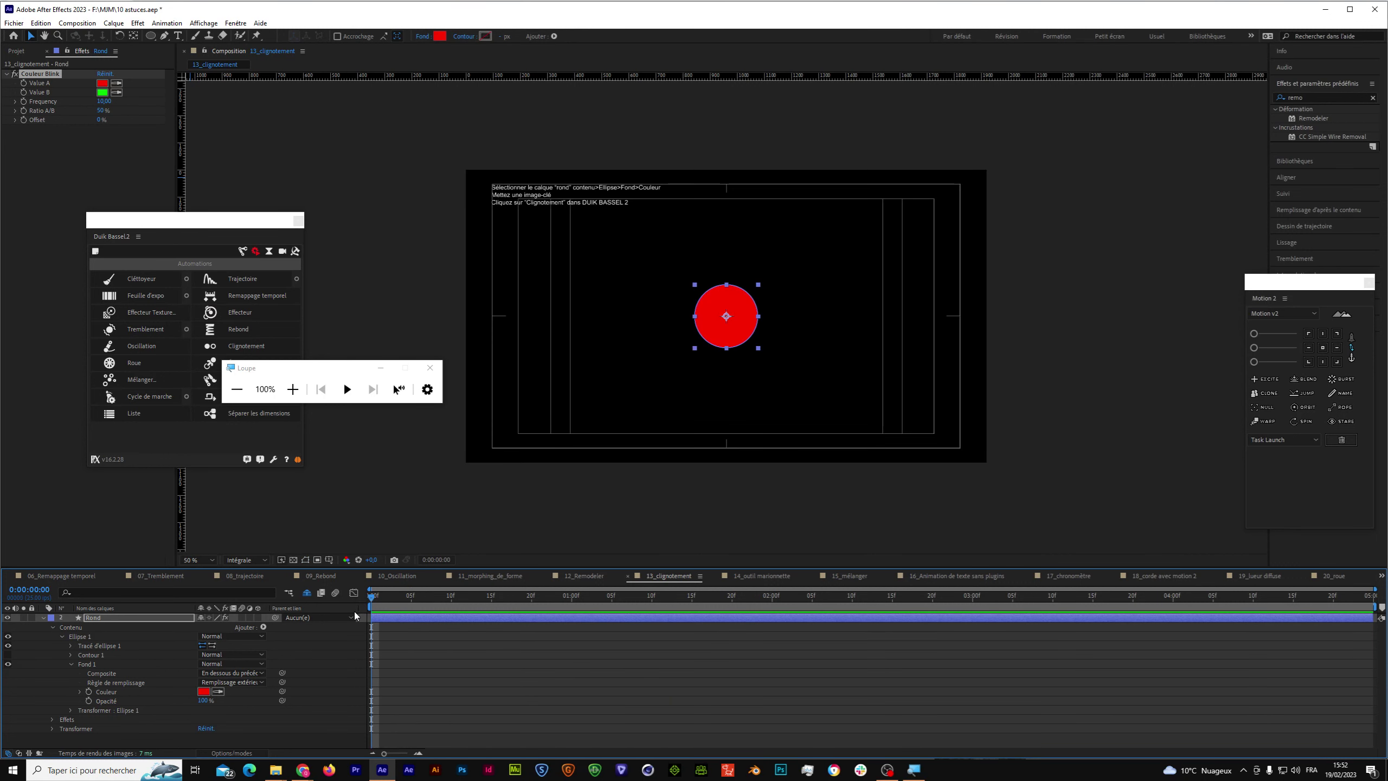
left_click(103, 102)
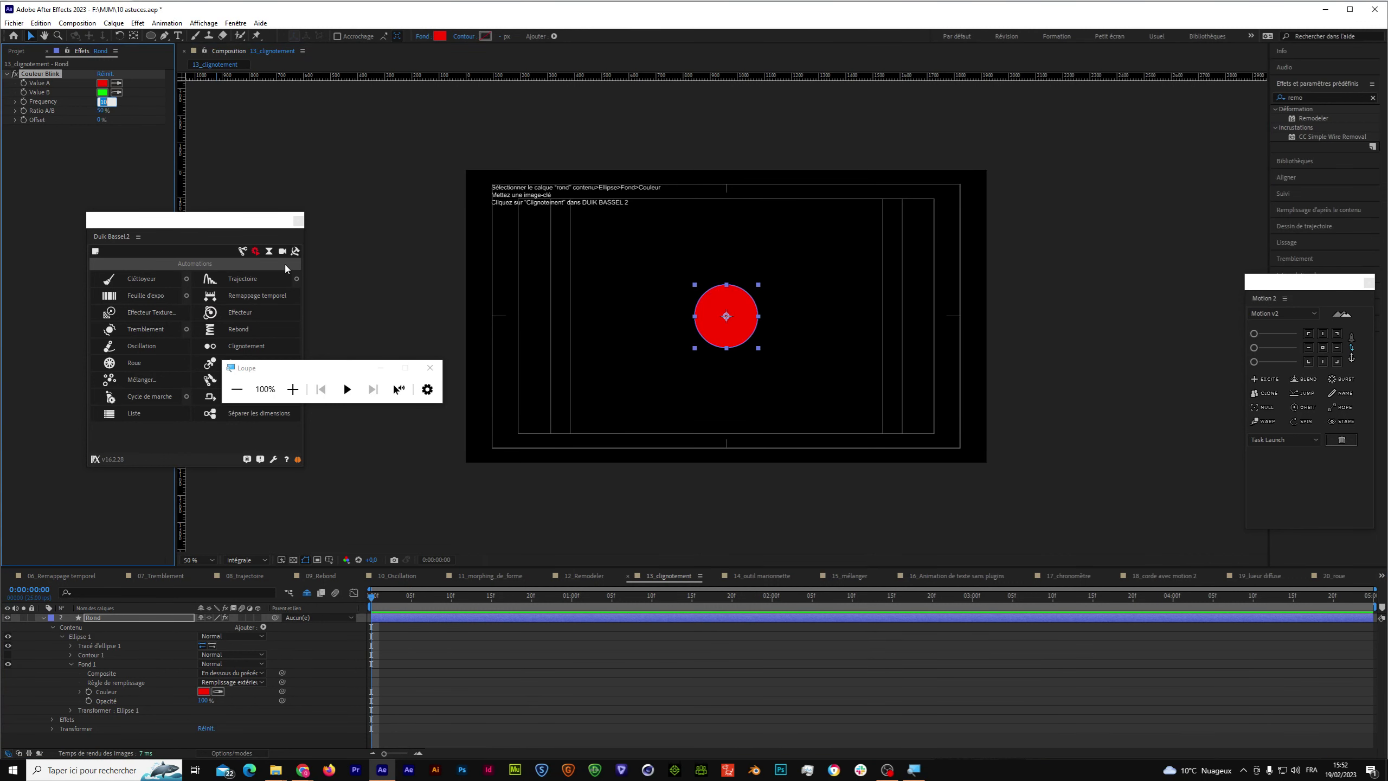
key("Return")
Delete the Couleur Blink effect from Rond and collapse Fond 1, Ellipse 1, Contenu and the layer.
left_click(43, 617)
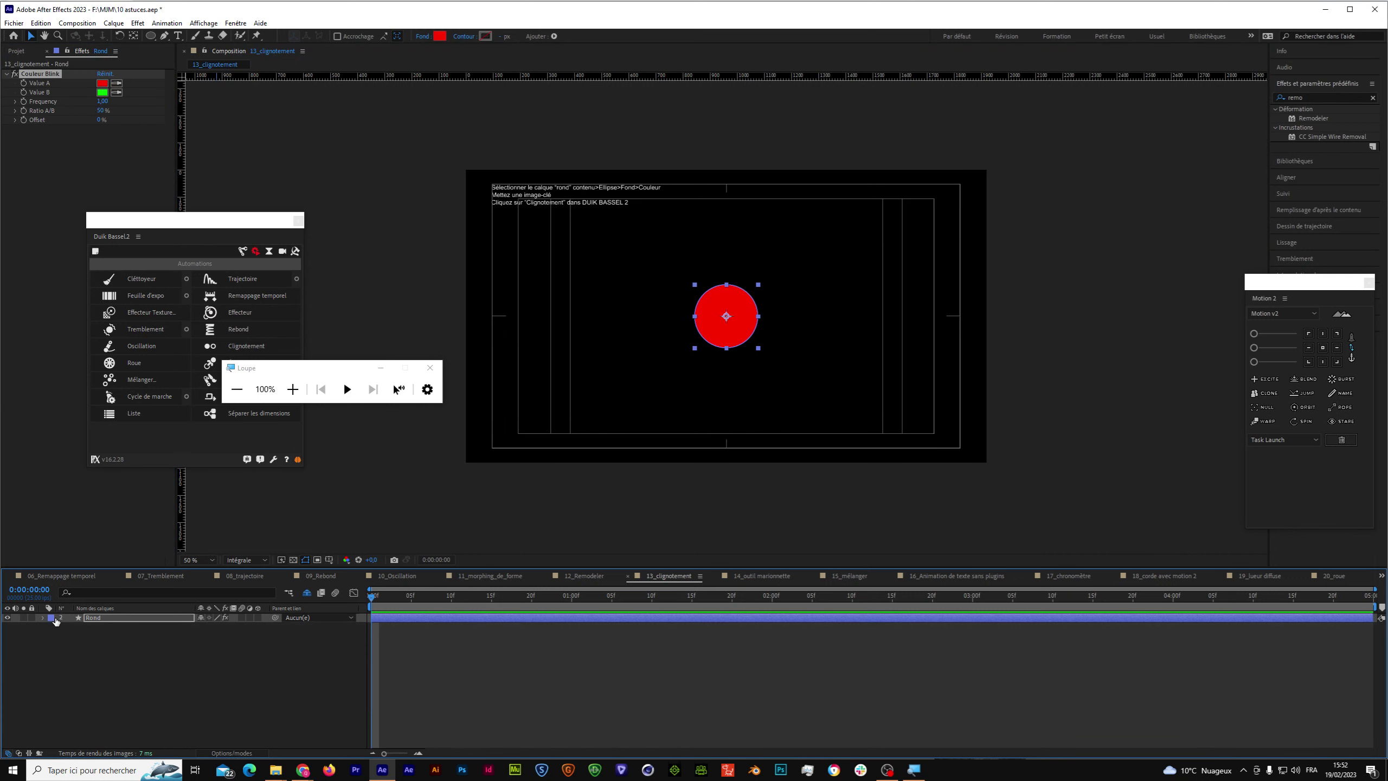
left_click(43, 618)
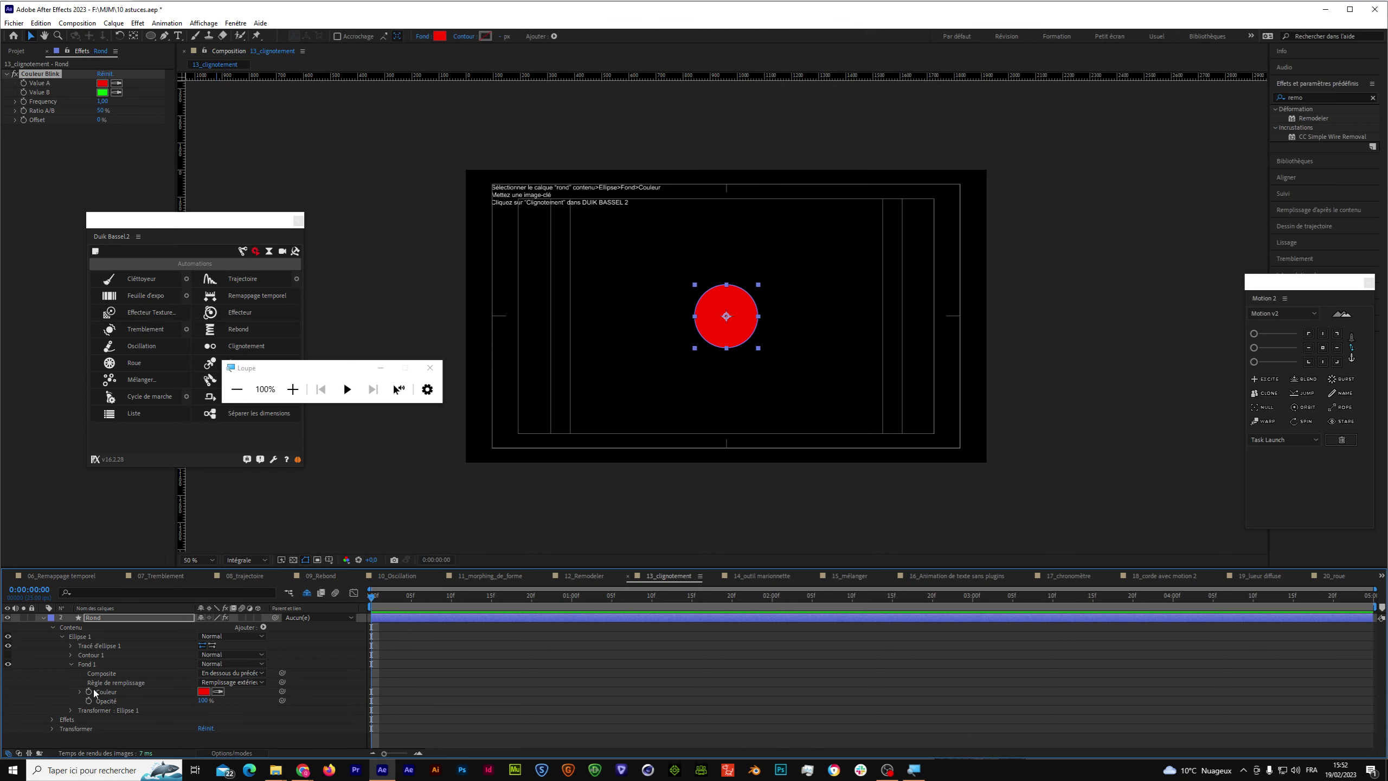
left_click(71, 663)
left_click(98, 681)
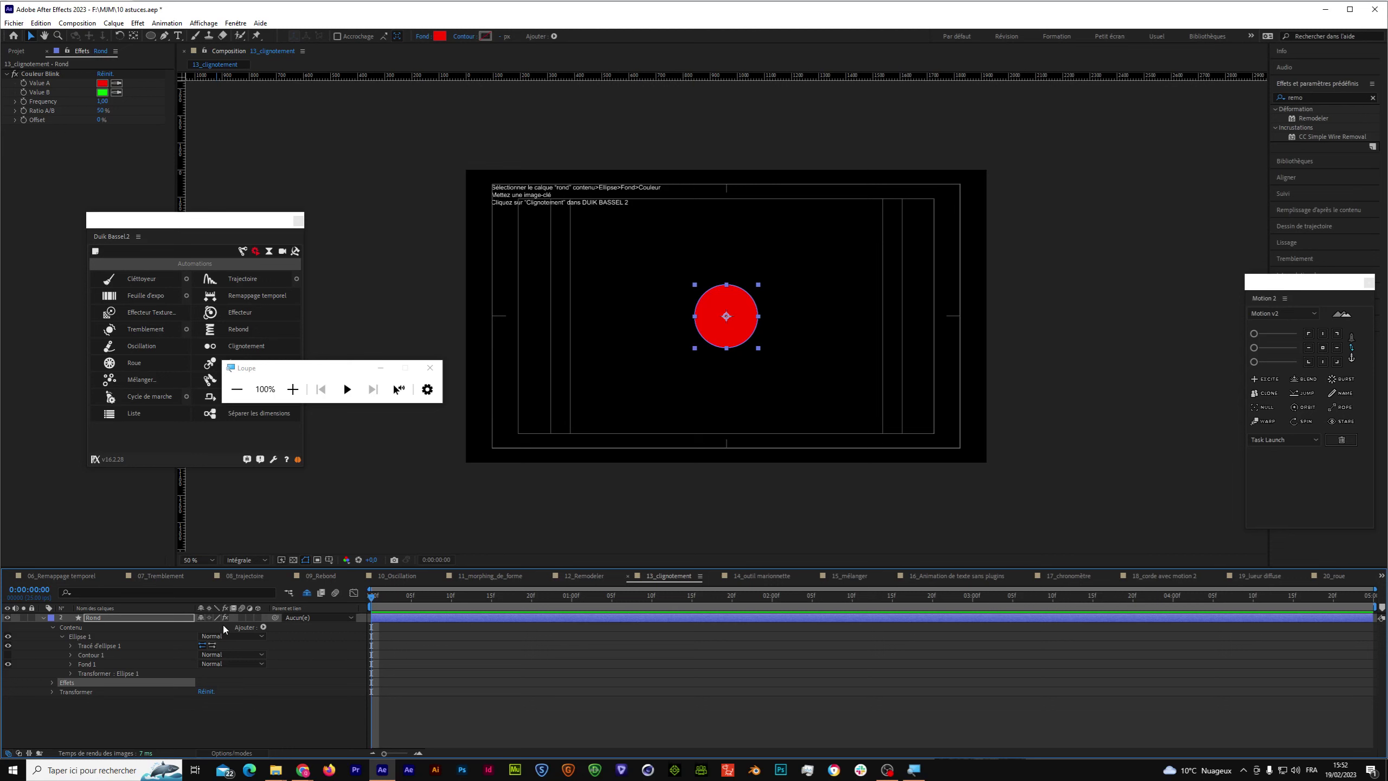
key("Delete")
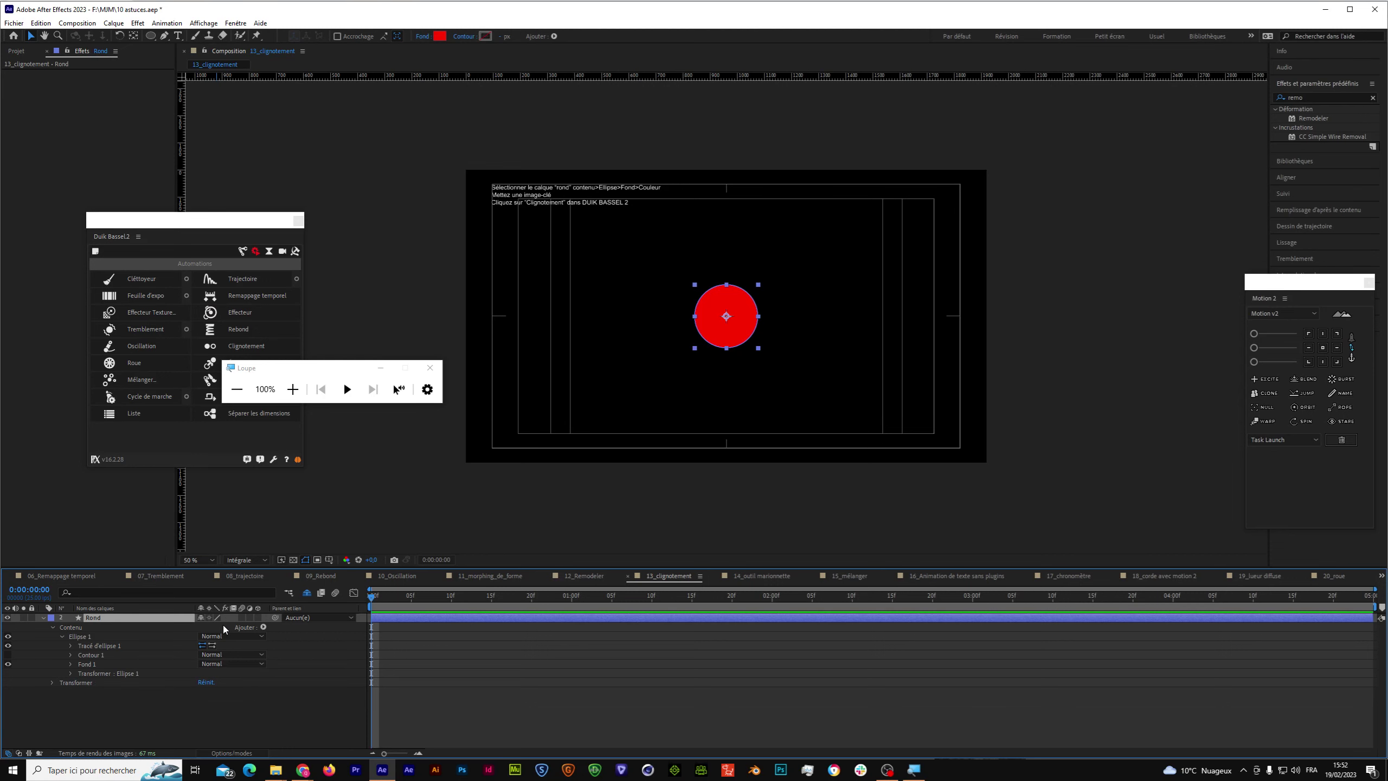
left_click(62, 636)
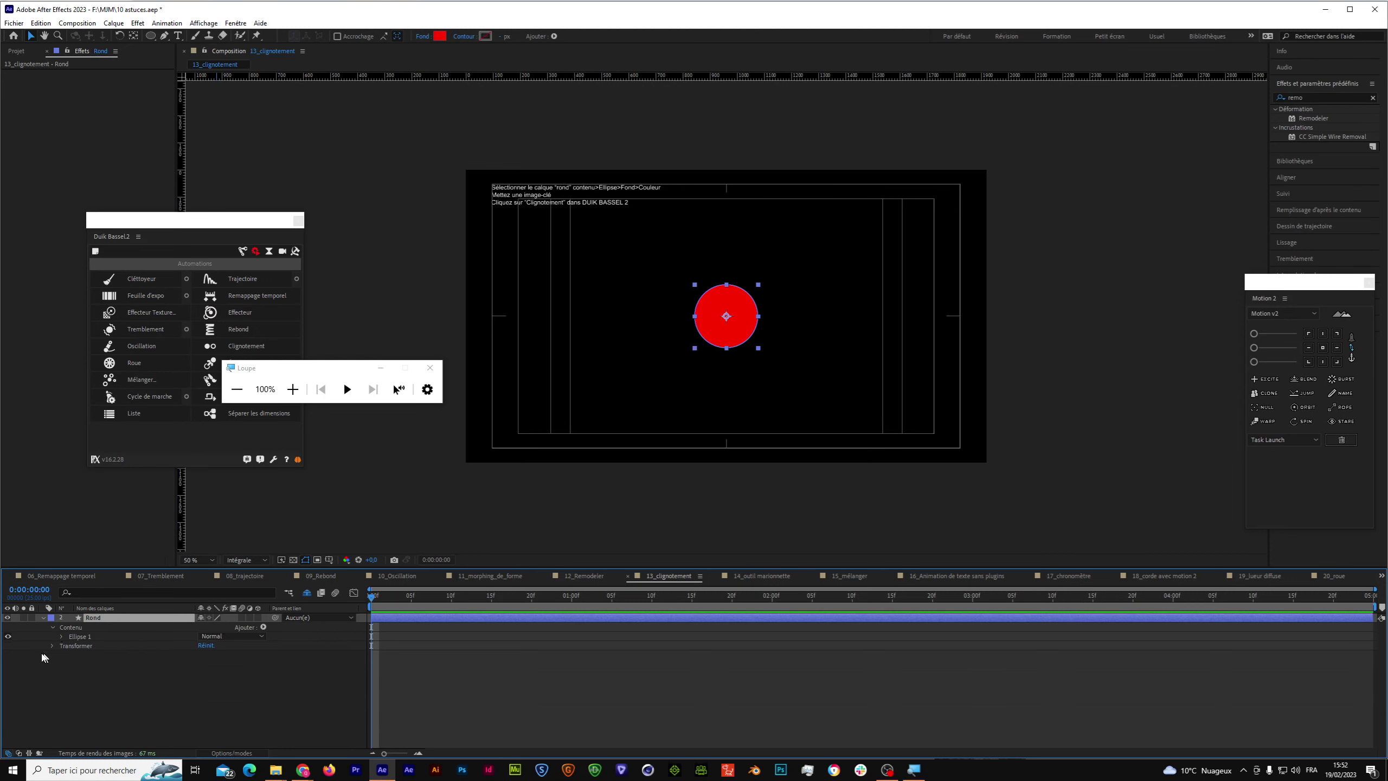
left_click(52, 627)
left_click(43, 617)
left_click(777, 576)
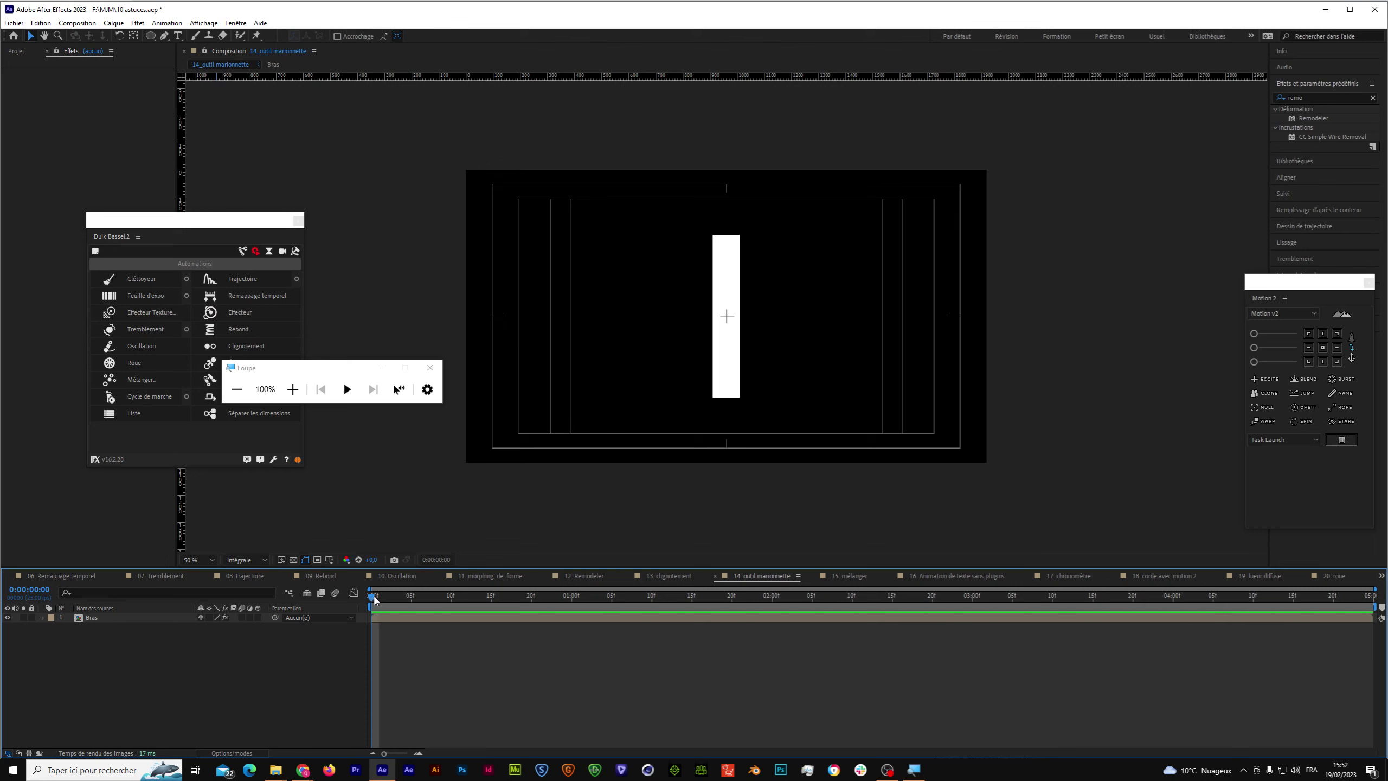
Select the white Bras layer and move the magnifier and Duik Bassel panels aside.
left_click(86, 623)
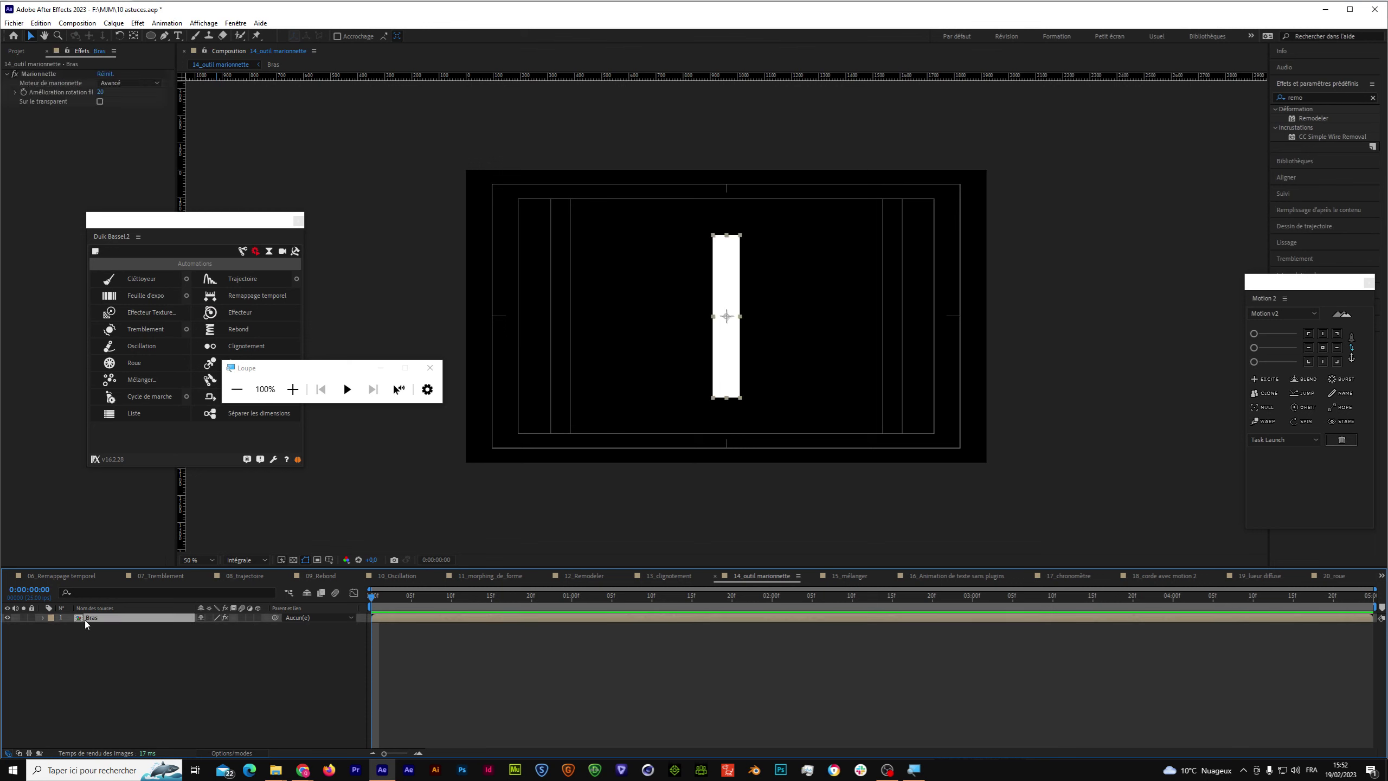
left_click_drag(299, 374, 364, 149)
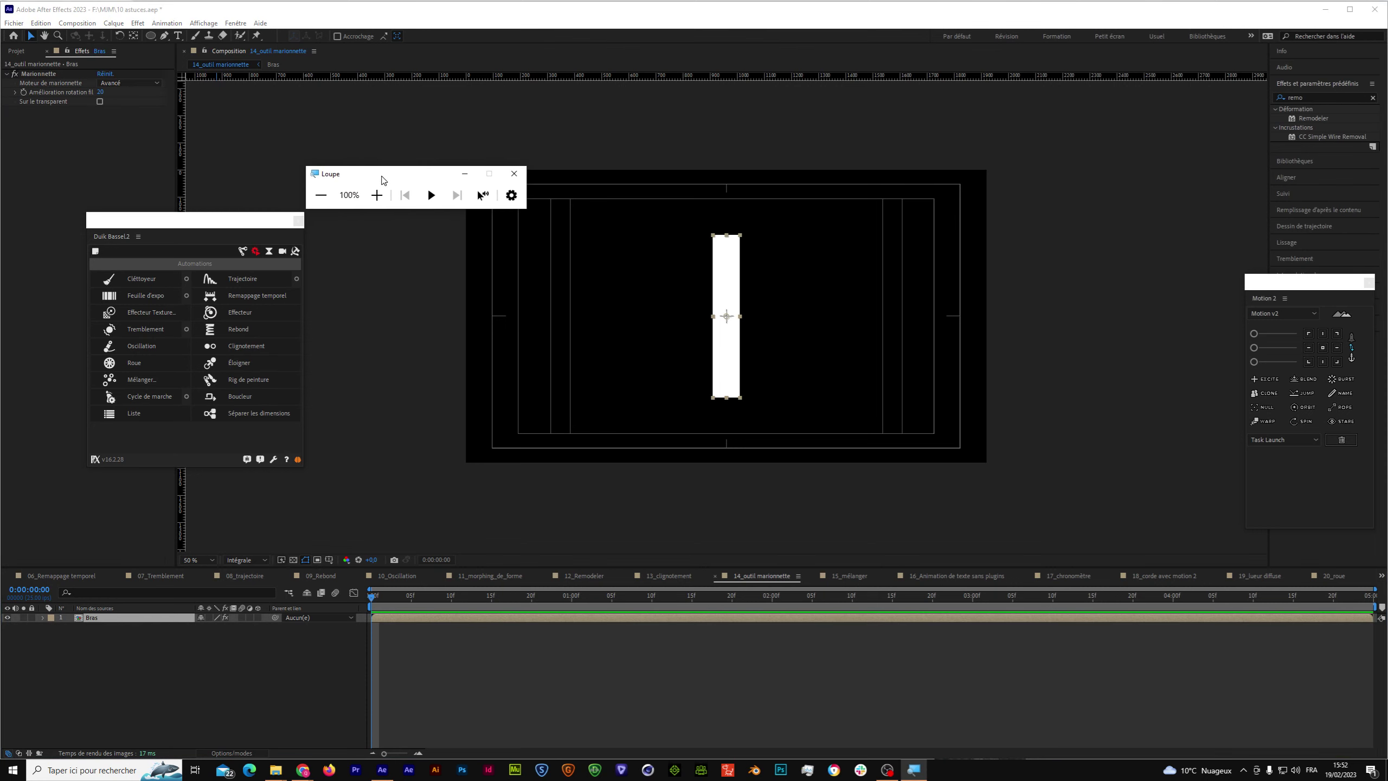
mouse_move(274, 226)
left_mouse_down()
mouse_move(422, 238)
mouse_move(350, 233)
left_mouse_up()
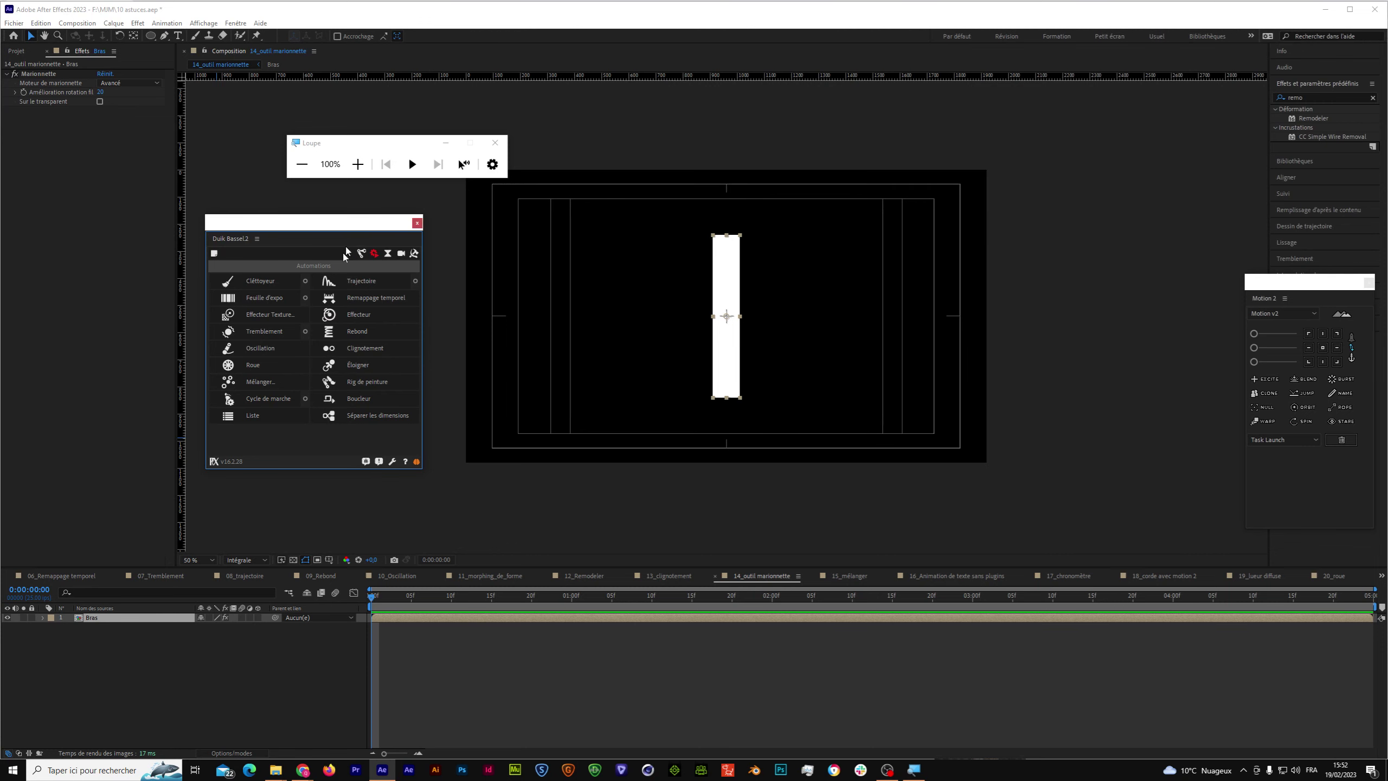
left_click(357, 165)
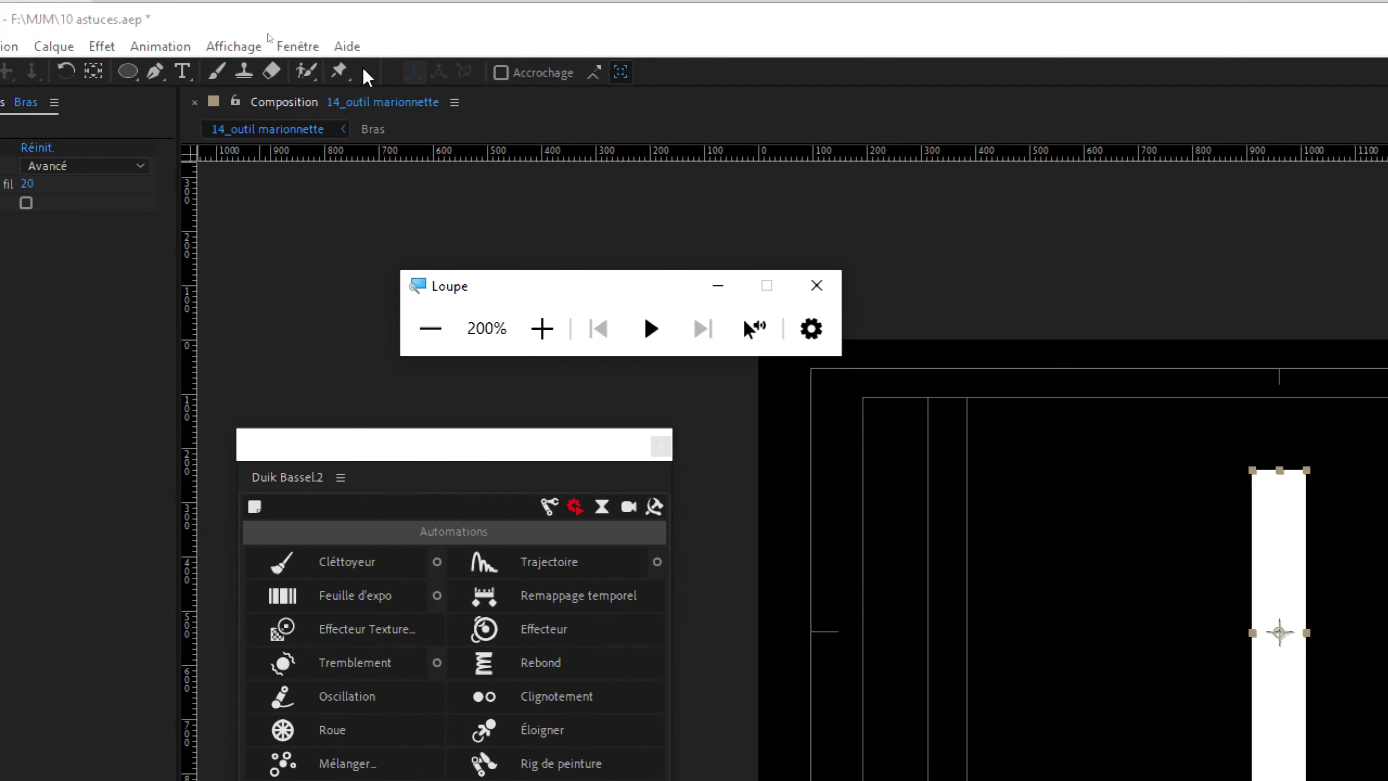
left_click(999, 142)
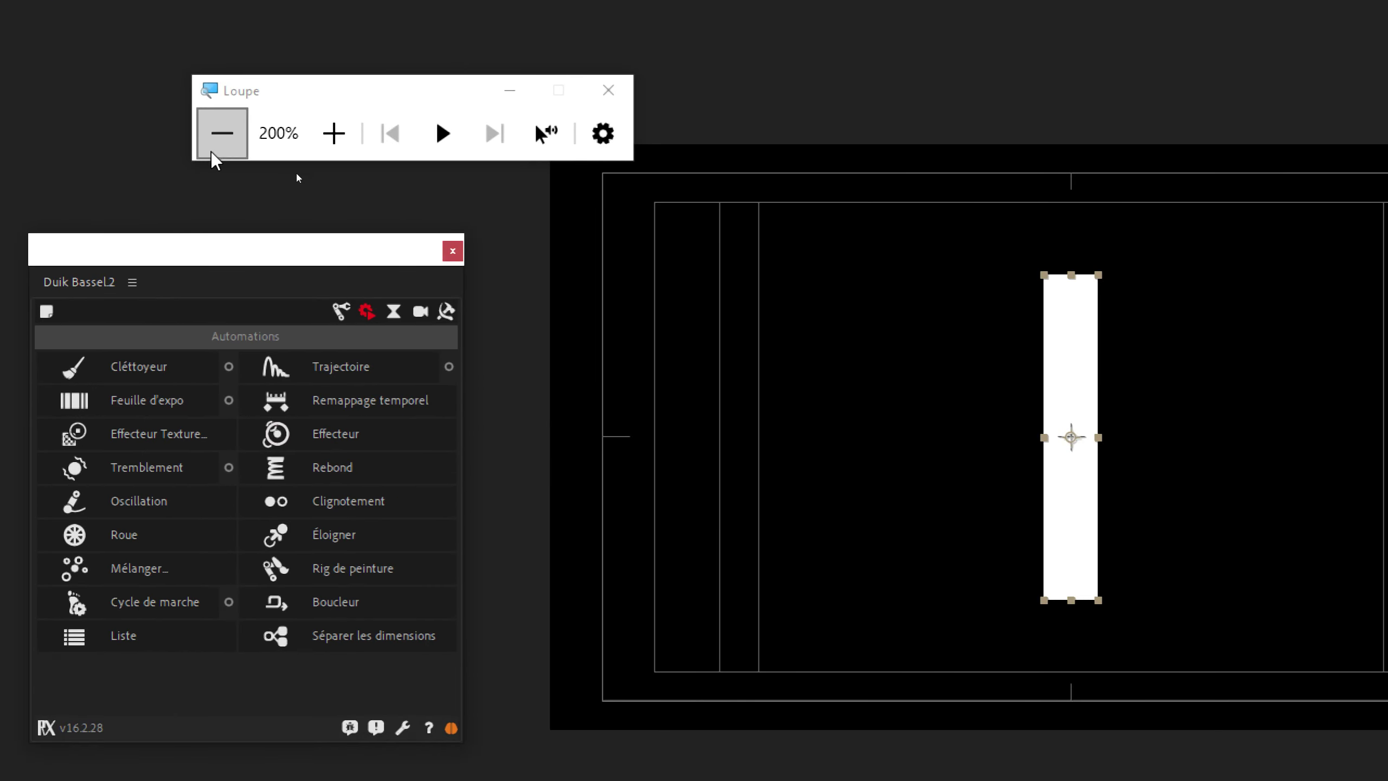
left_click(213, 155)
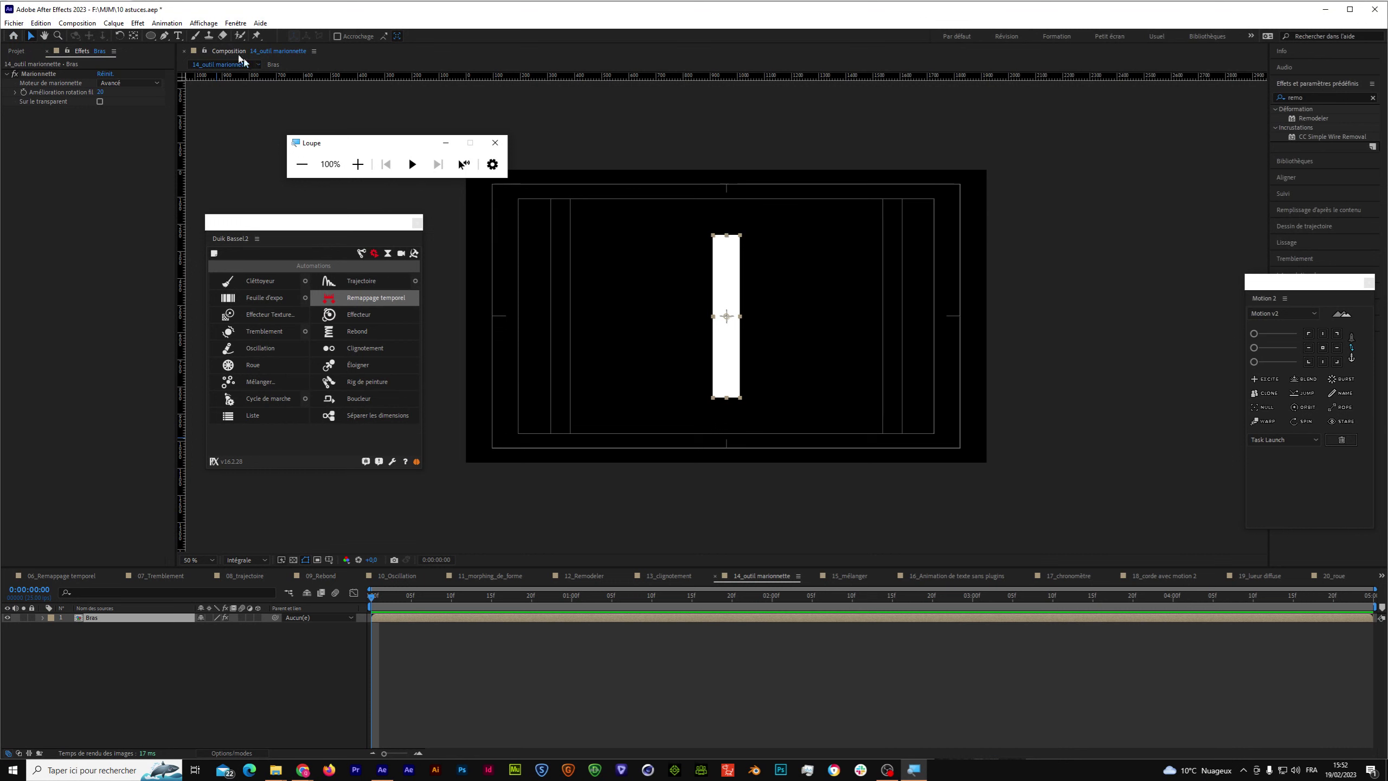
left_click(257, 35)
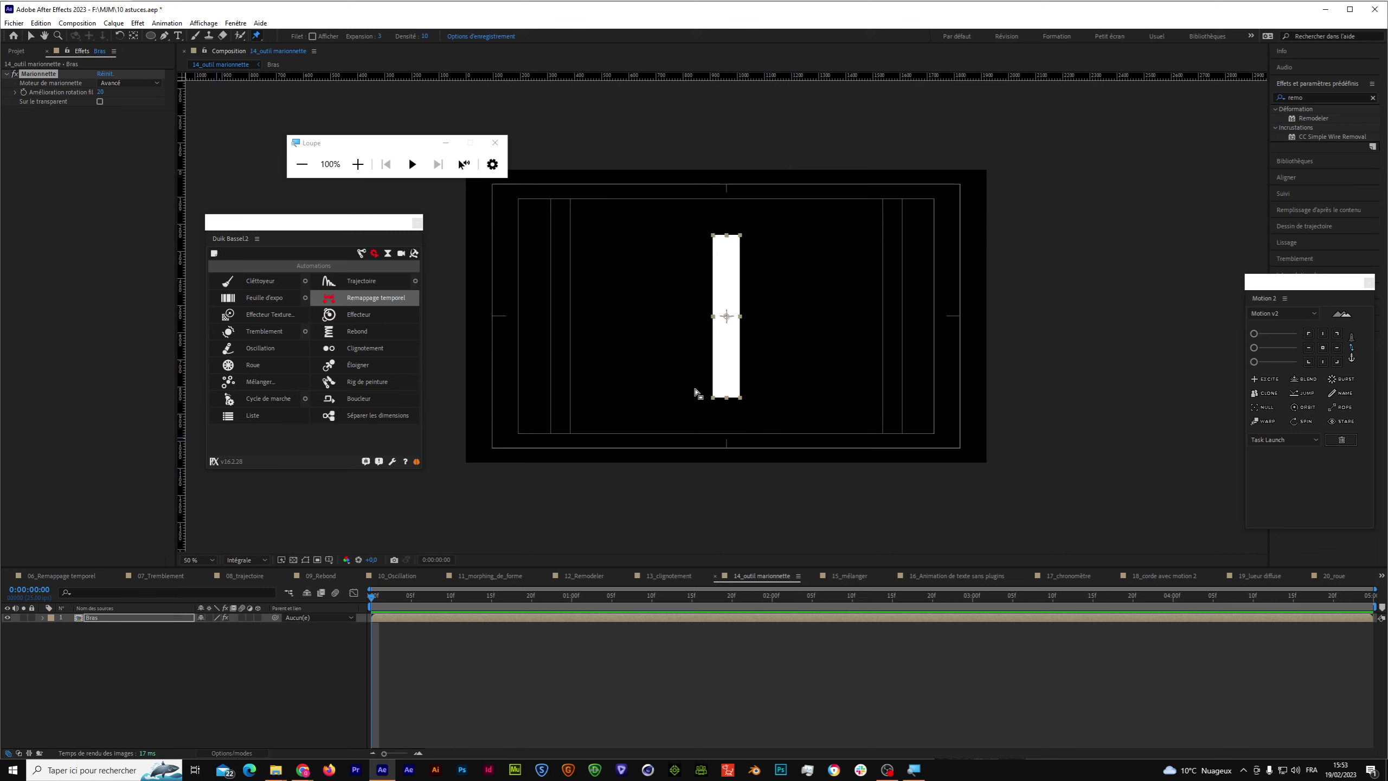
left_click(727, 241)
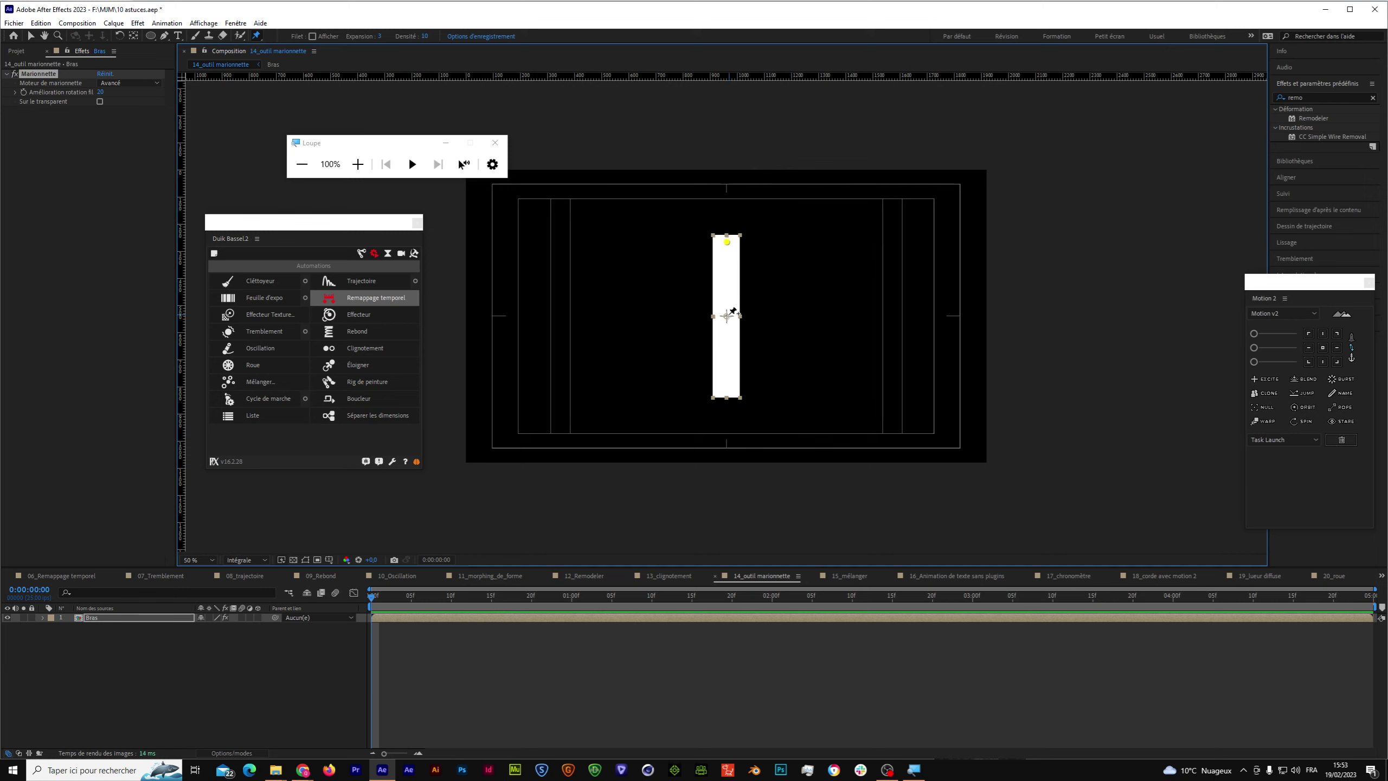
left_click(731, 315)
left_click(728, 393)
mouse_move(726, 243)
left_mouse_down()
mouse_move(654, 299)
mouse_move(687, 268)
left_mouse_up()
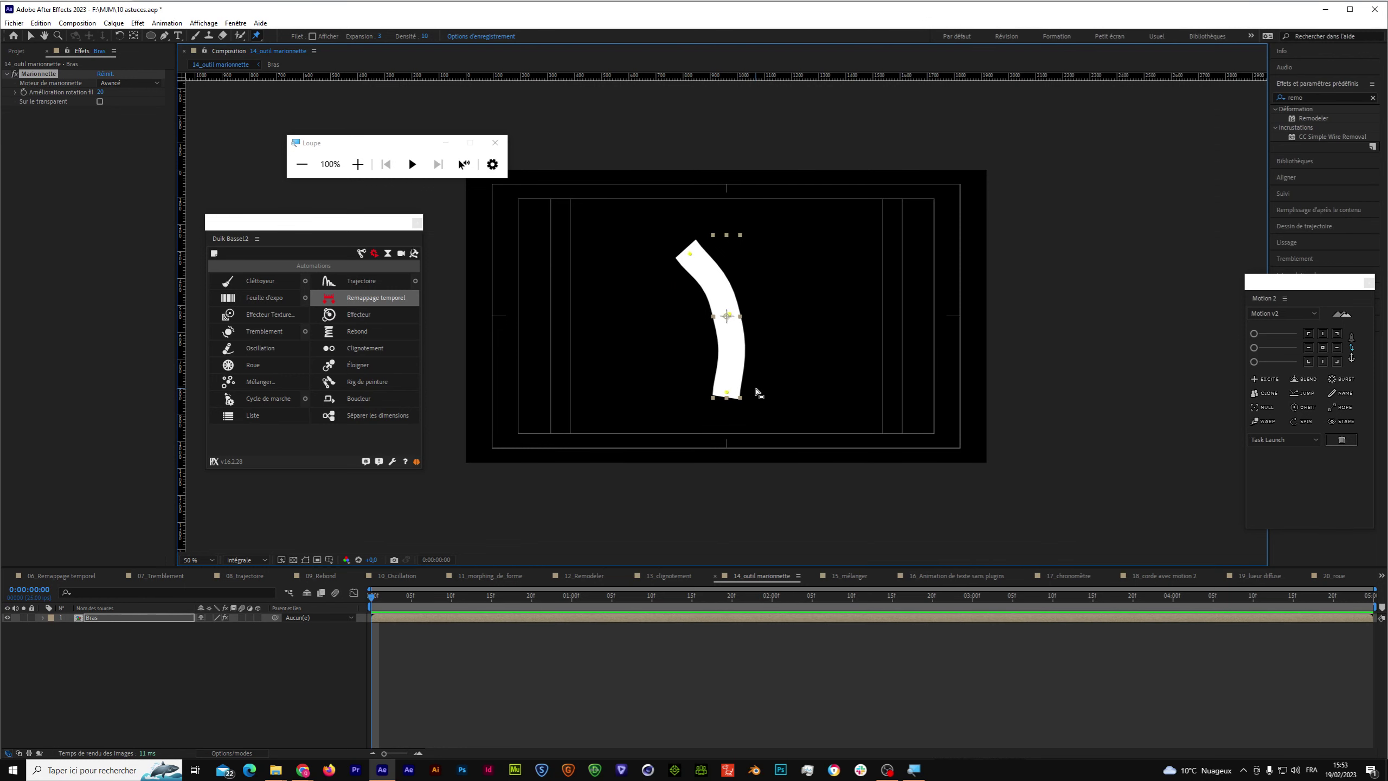
key("ctrl+z")
key("ctrl+z")
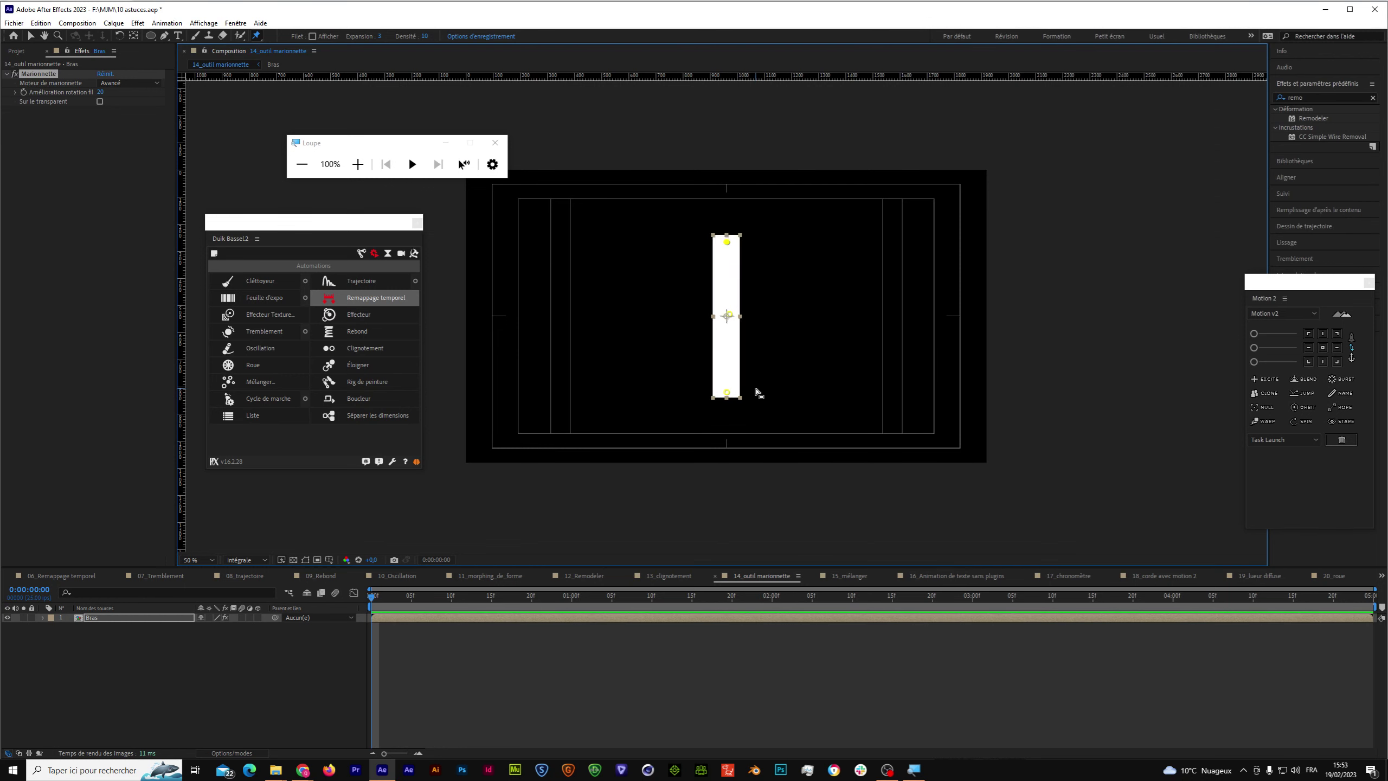
key("ctrl+z")
left_click(355, 372)
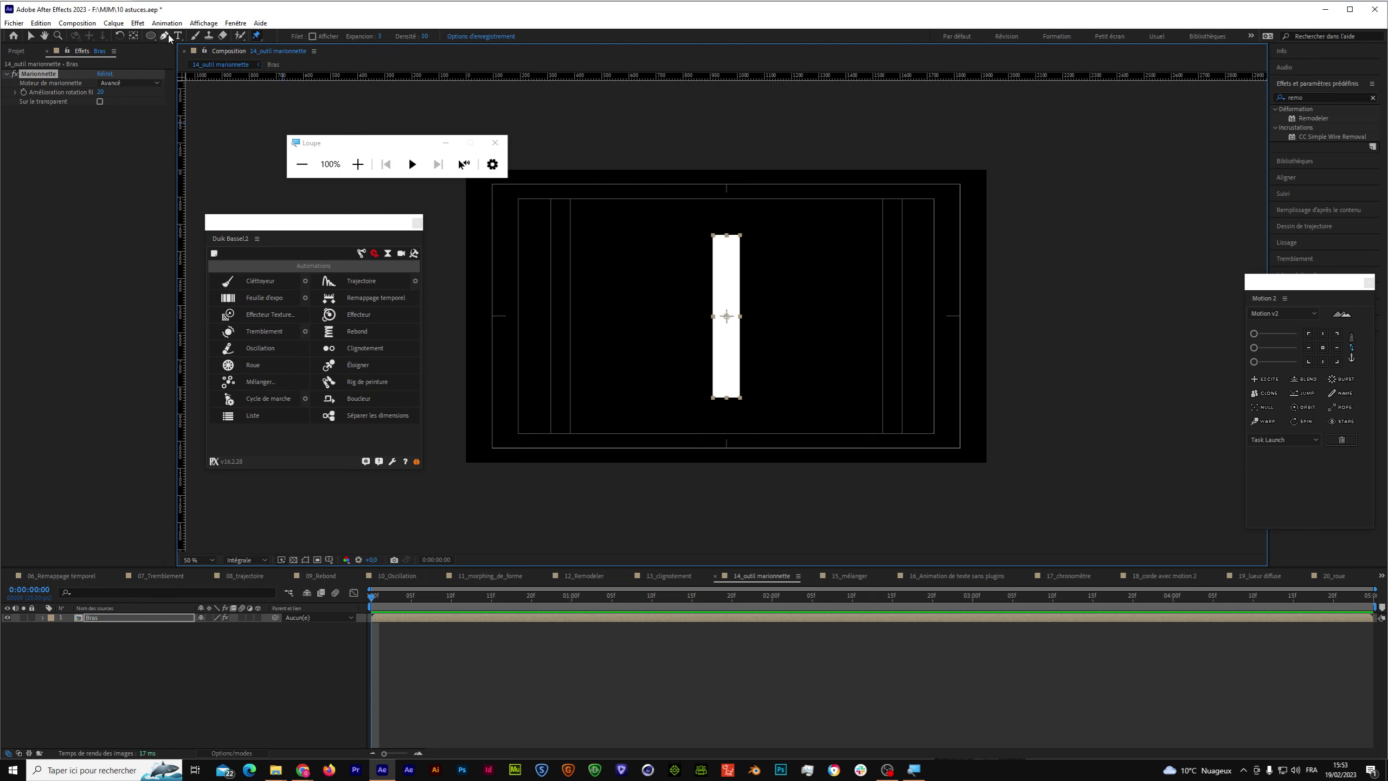
left_click(258, 39)
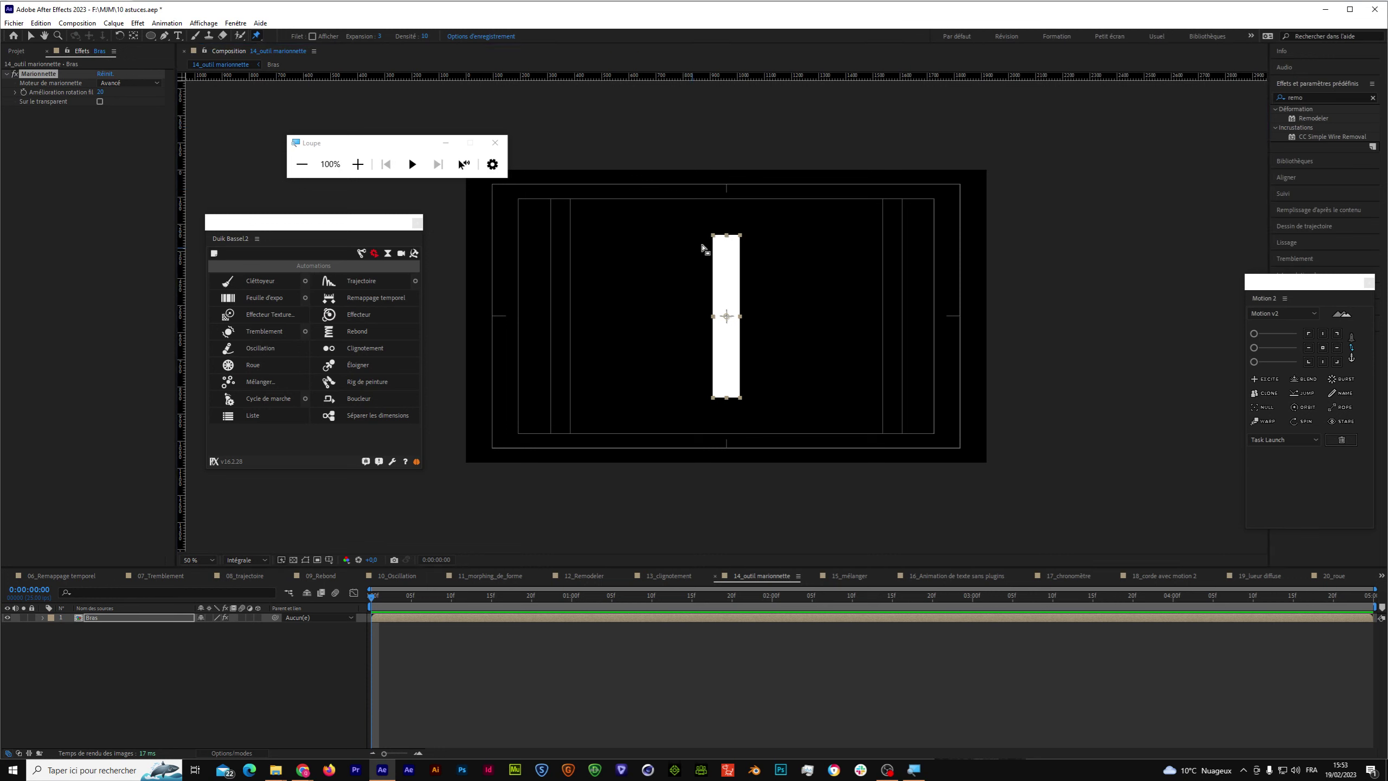
Place puppet pins at the Bras arm's top, centre and bottom.
left_click(729, 245)
left_click(729, 316)
left_click(726, 391)
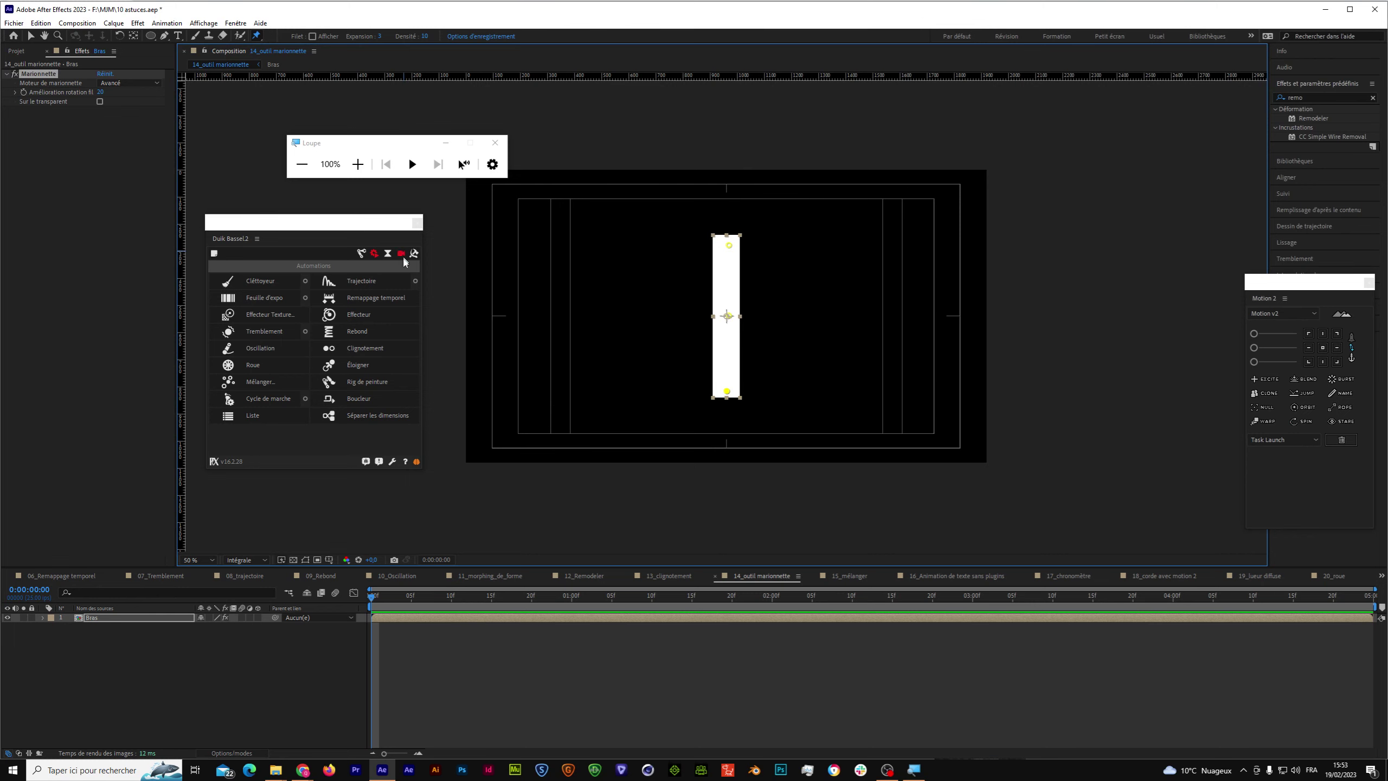
Show Duik Bassel's Setup page with the Liens et contraintes tools and reselect the Bras layer.
left_click(358, 164)
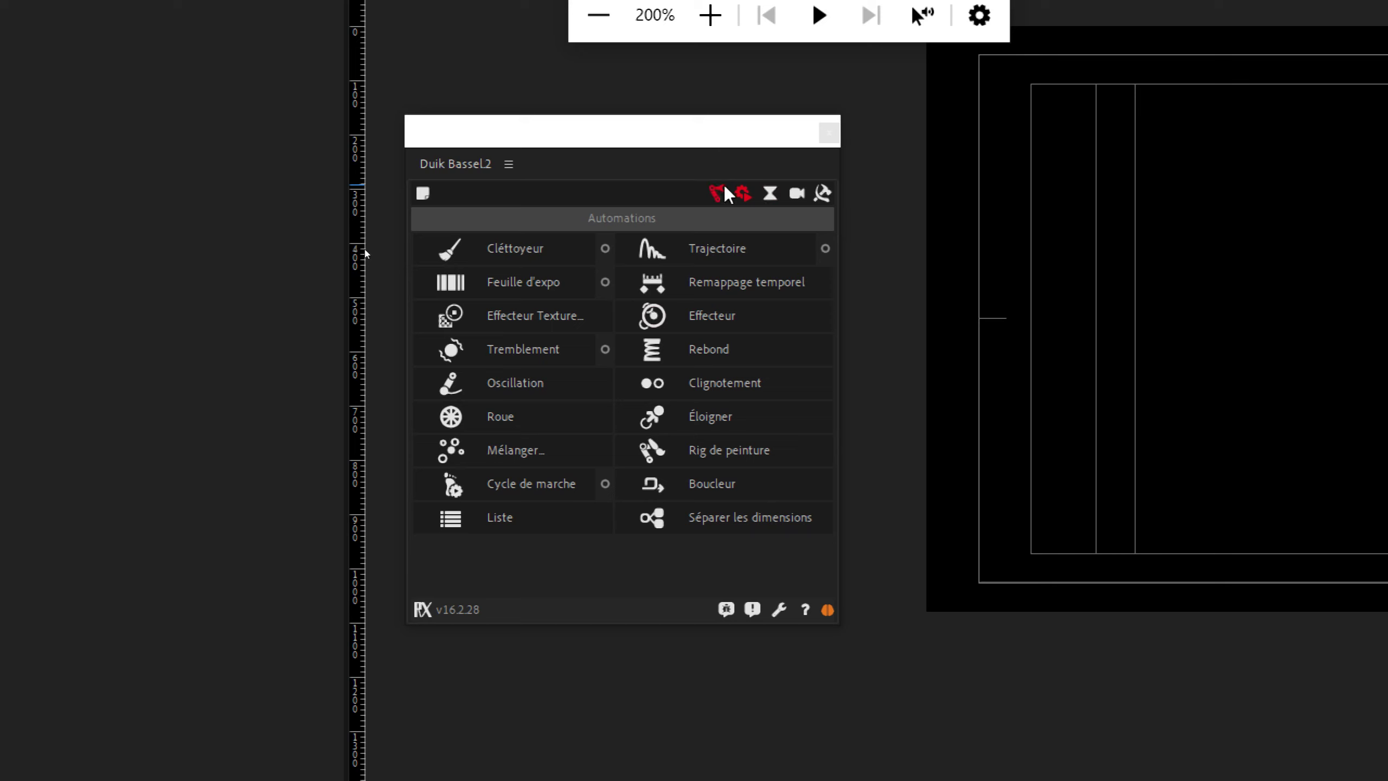
left_click(723, 187)
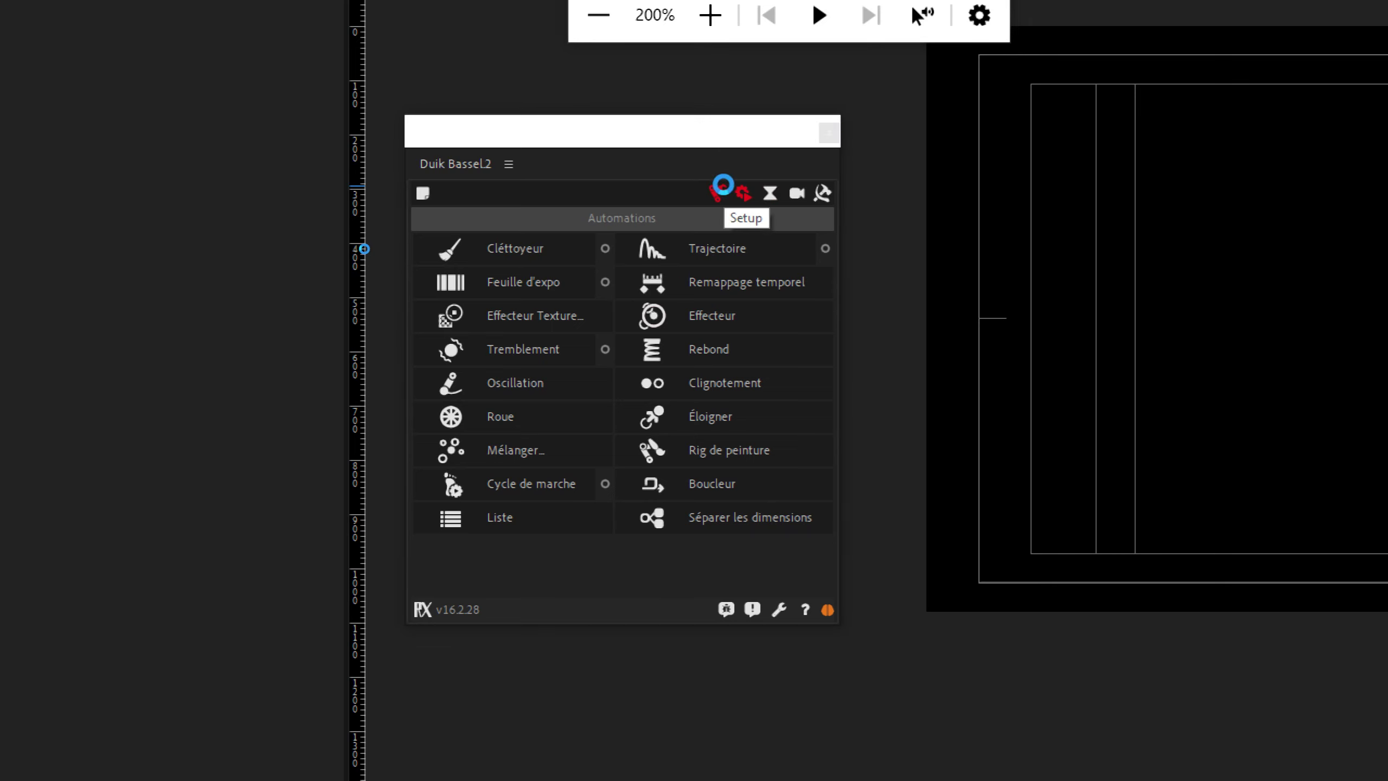
left_click(722, 186)
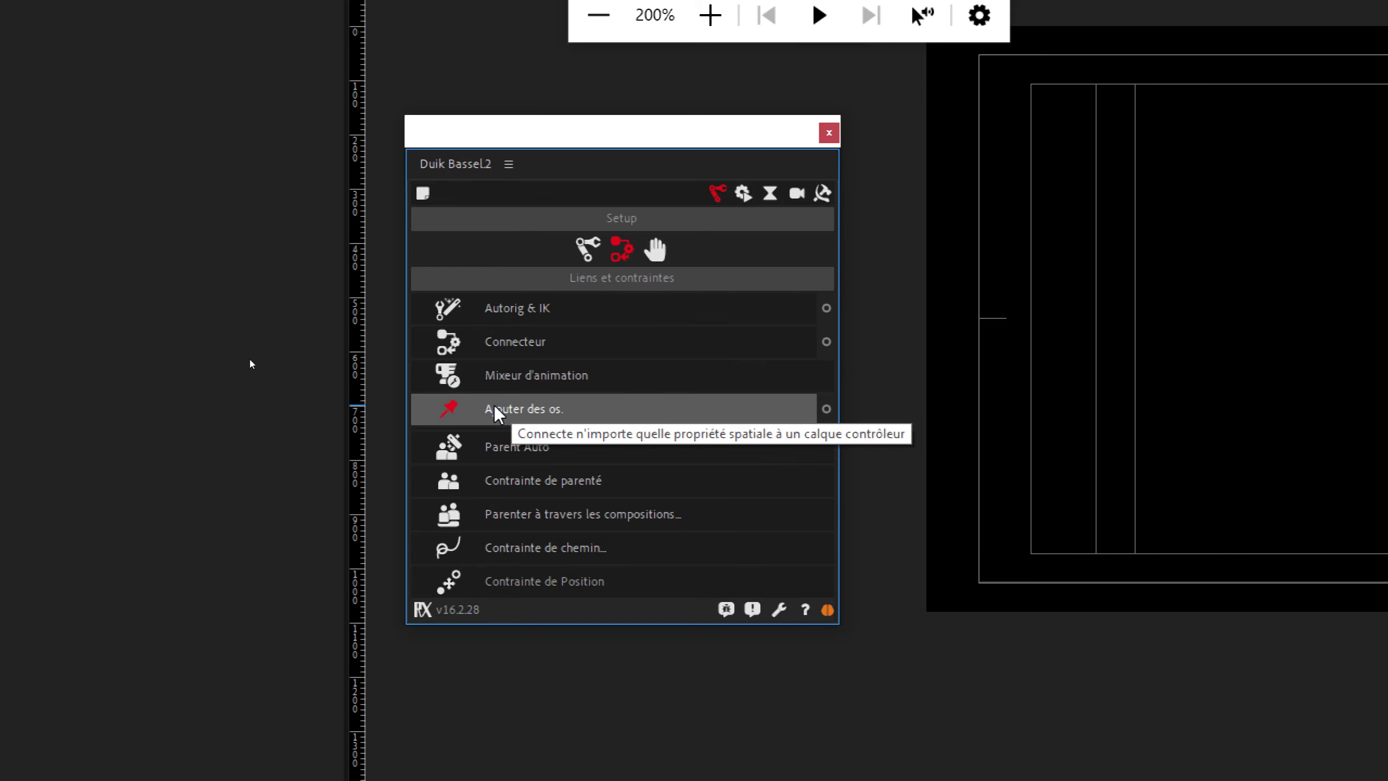
left_click(596, 149)
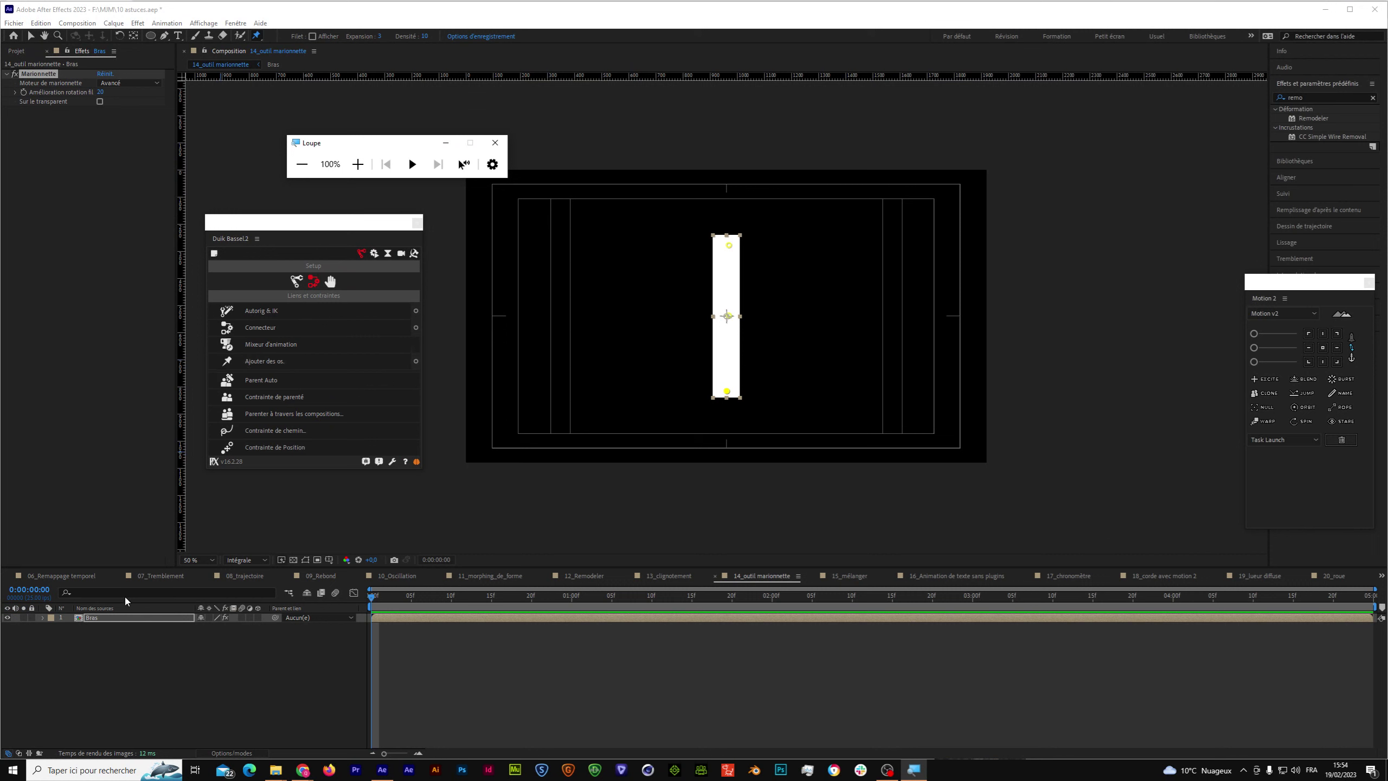
left_click(105, 618)
Add Duik bones for the three Coin Marionnette pin positions on the Bras layer.
key("u")
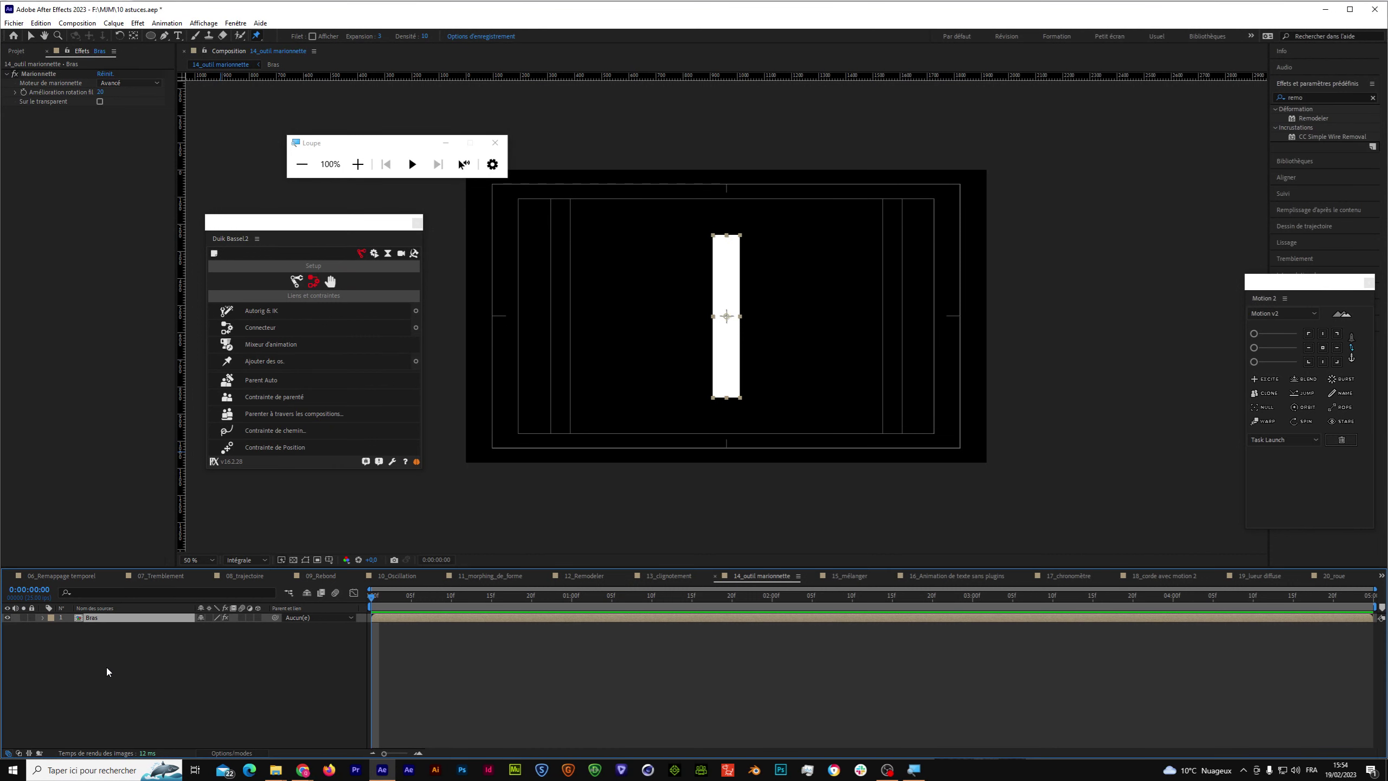
left_click_drag(395, 720, 359, 606)
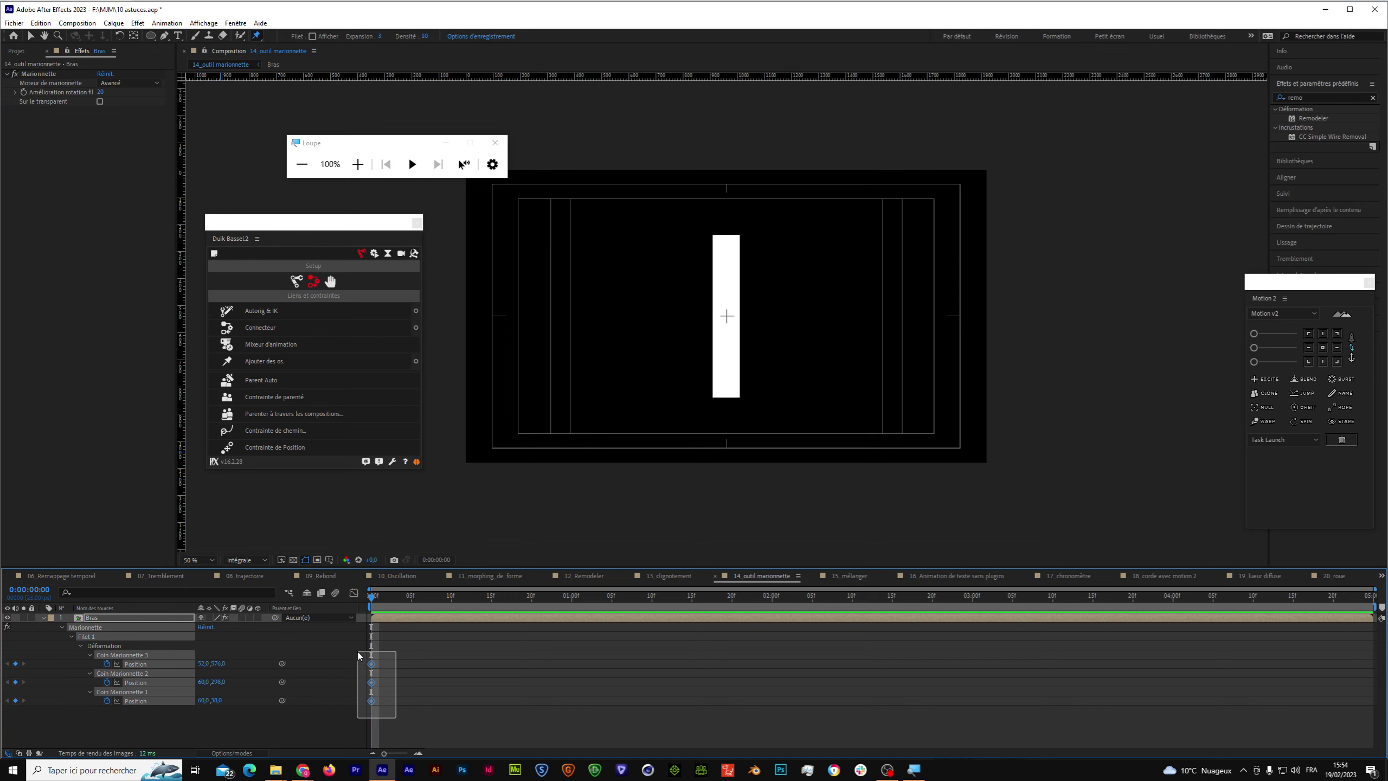
left_click(258, 361)
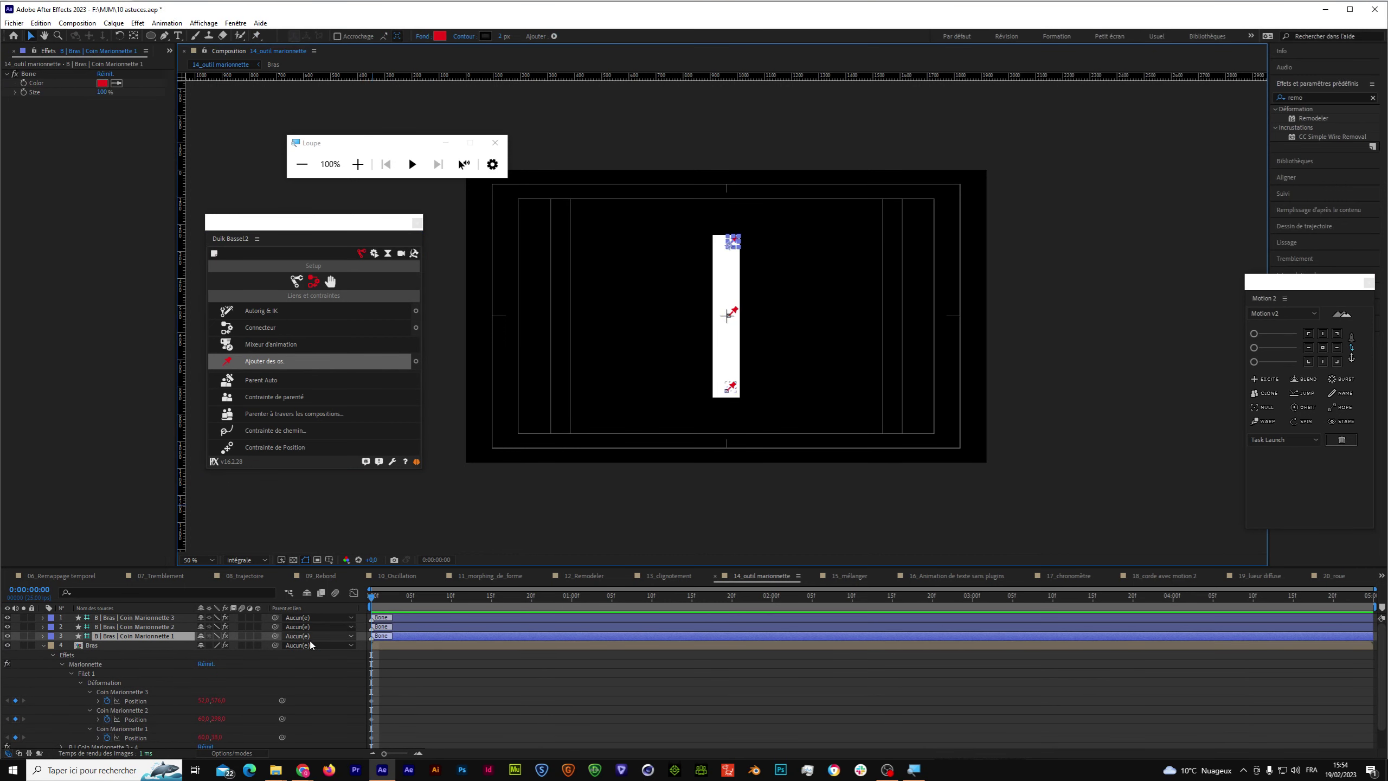
left_click(43, 648)
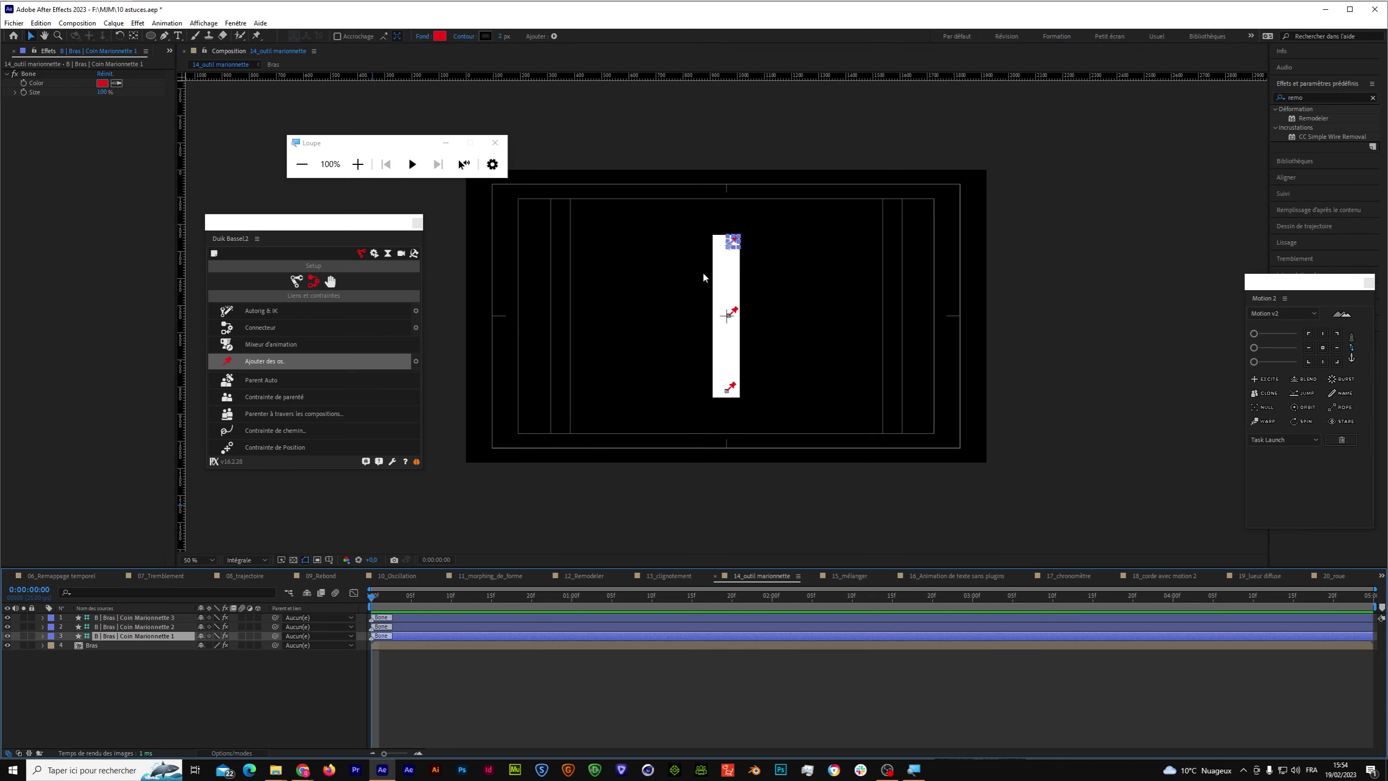
Test-bend the arm with its top bone at 100% zoom, then undo and collapse Bras.
key("slash")
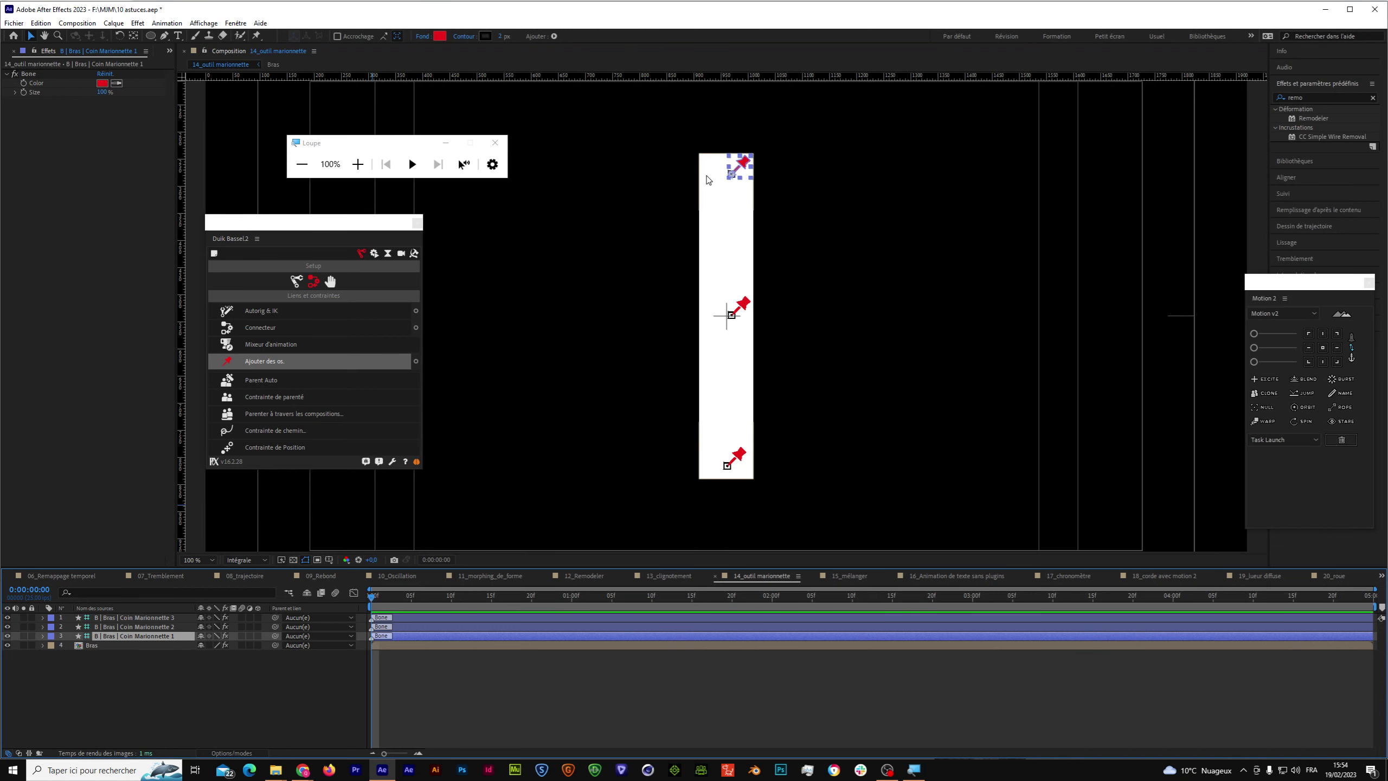
left_click_drag(745, 170, 807, 218)
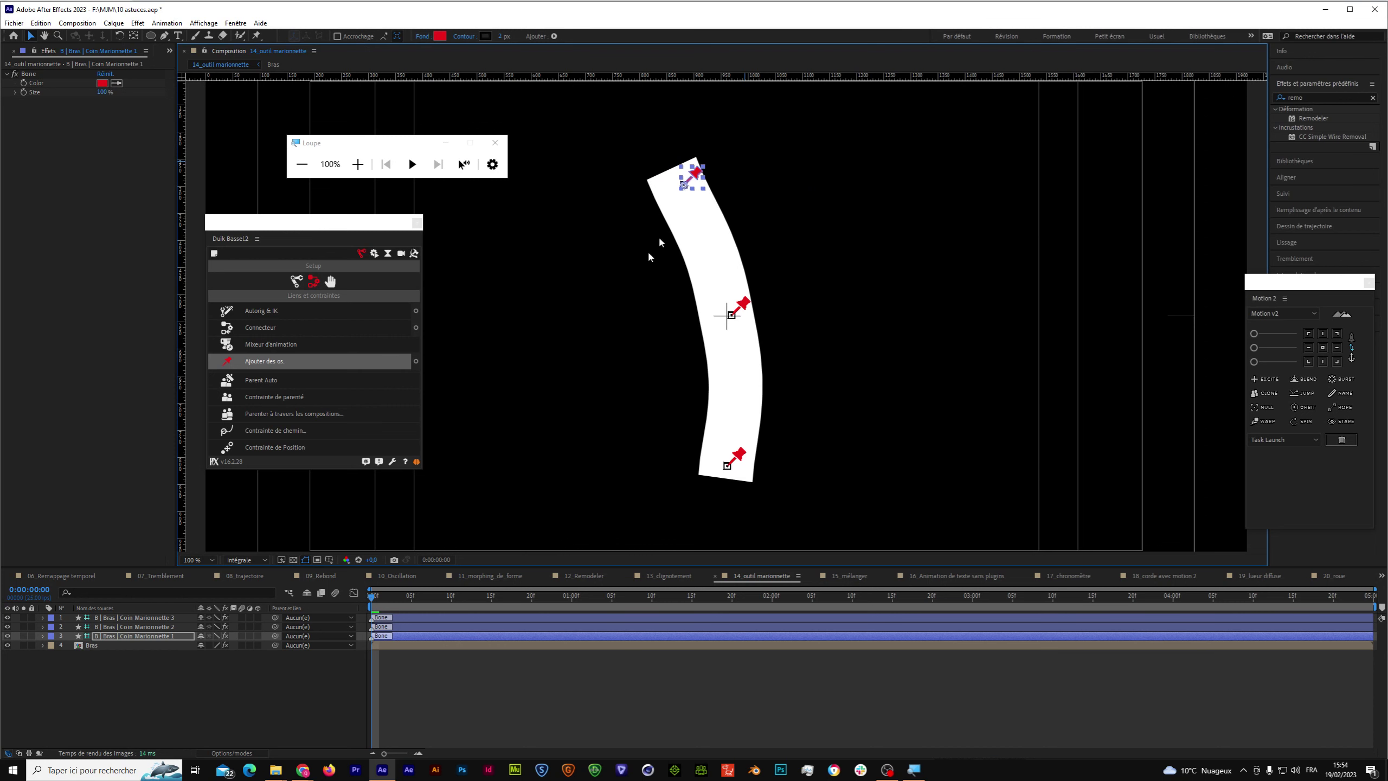
left_click(230, 676)
left_click(151, 637)
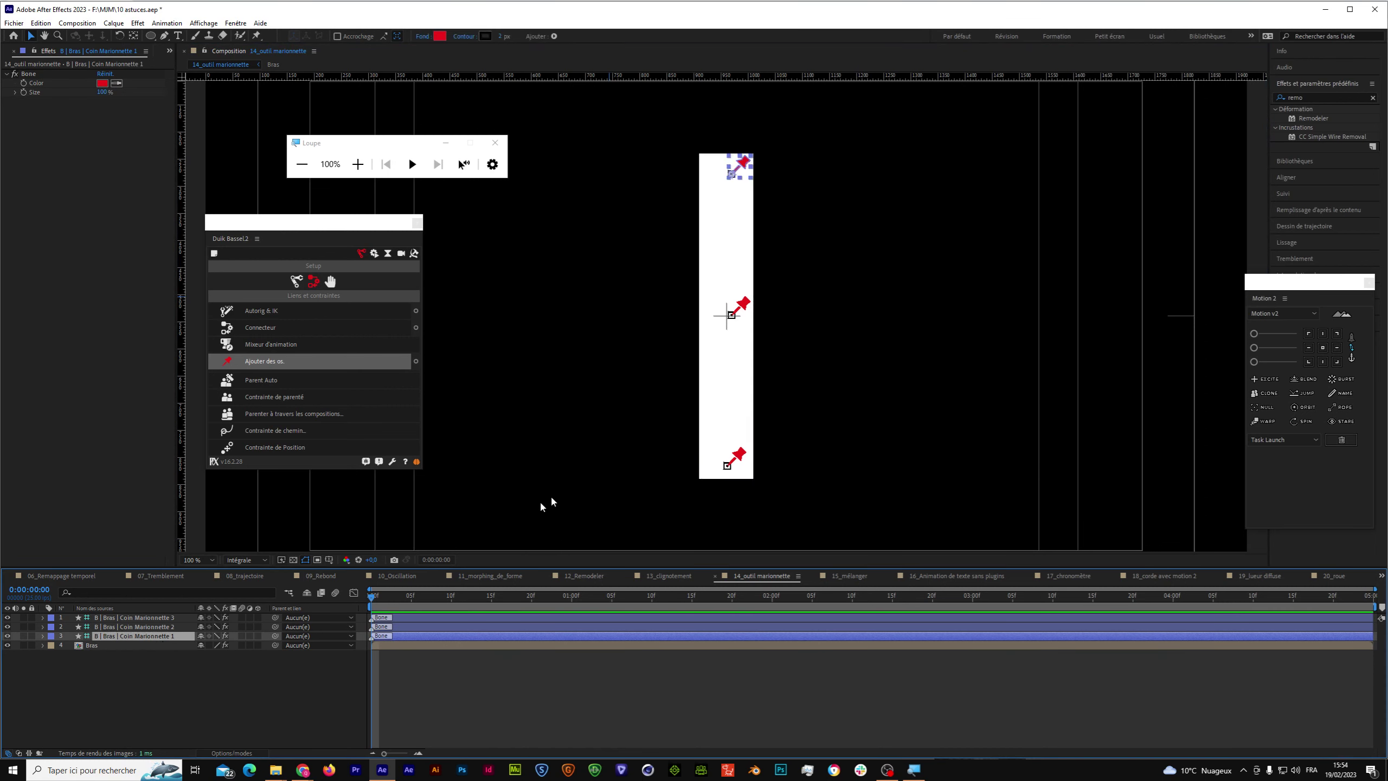
key("comma")
key("comma")
key("comma")
key("comma")
key("period")
key("period")
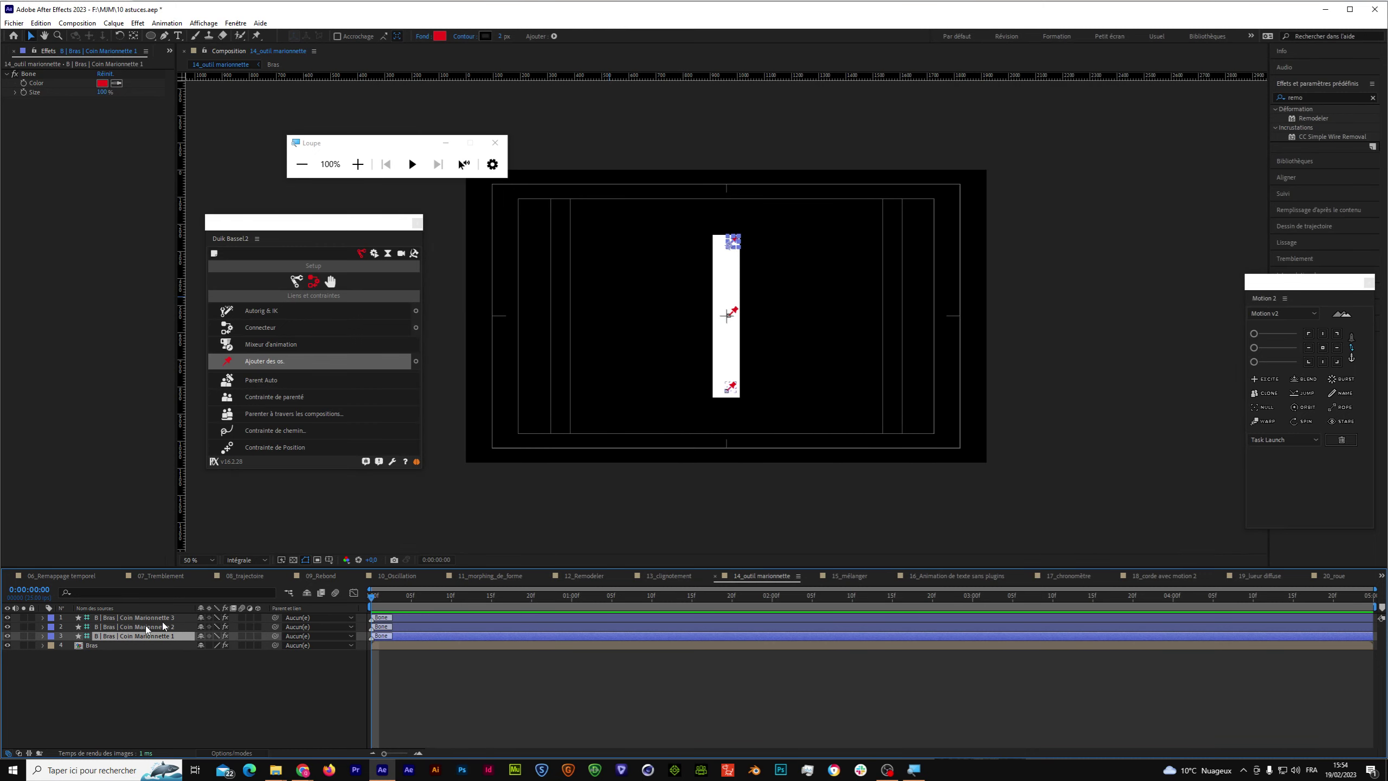
left_click(43, 646)
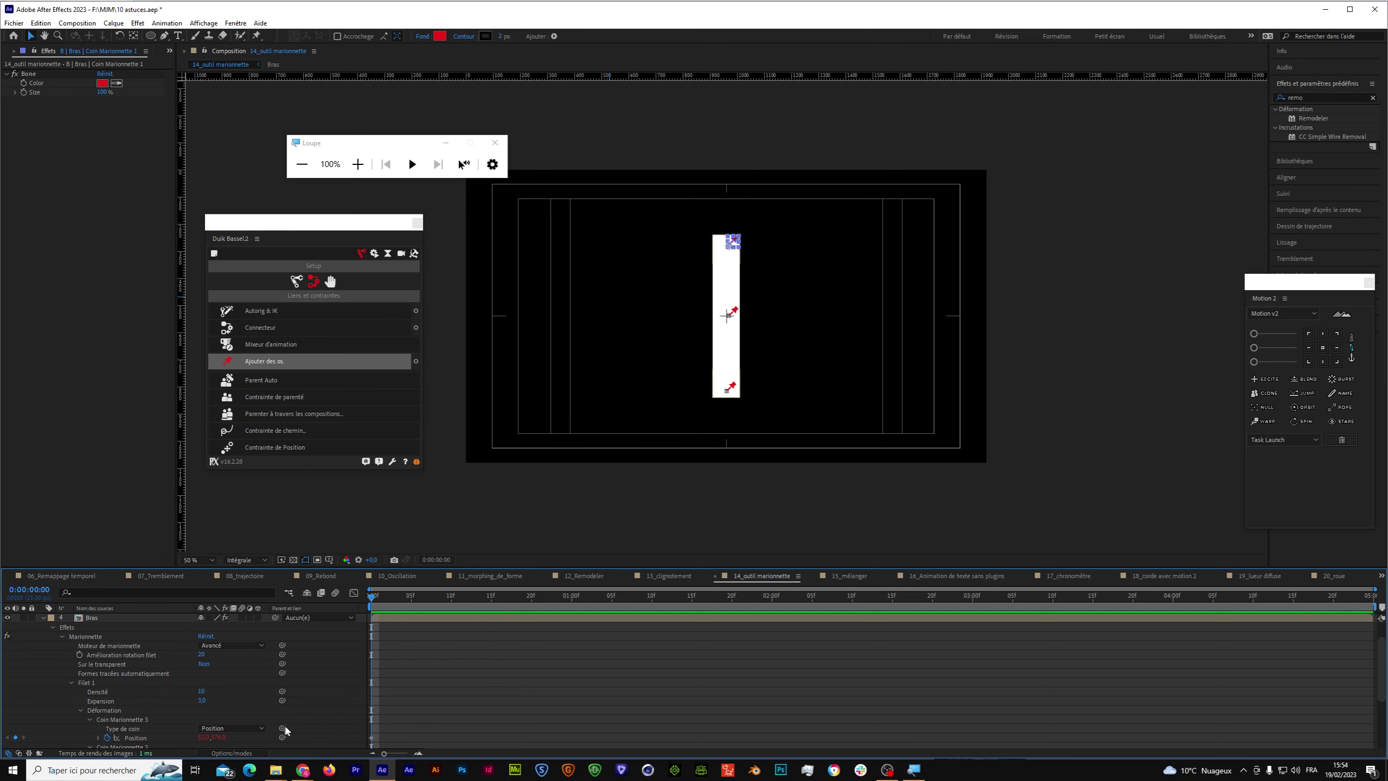
left_click(44, 620)
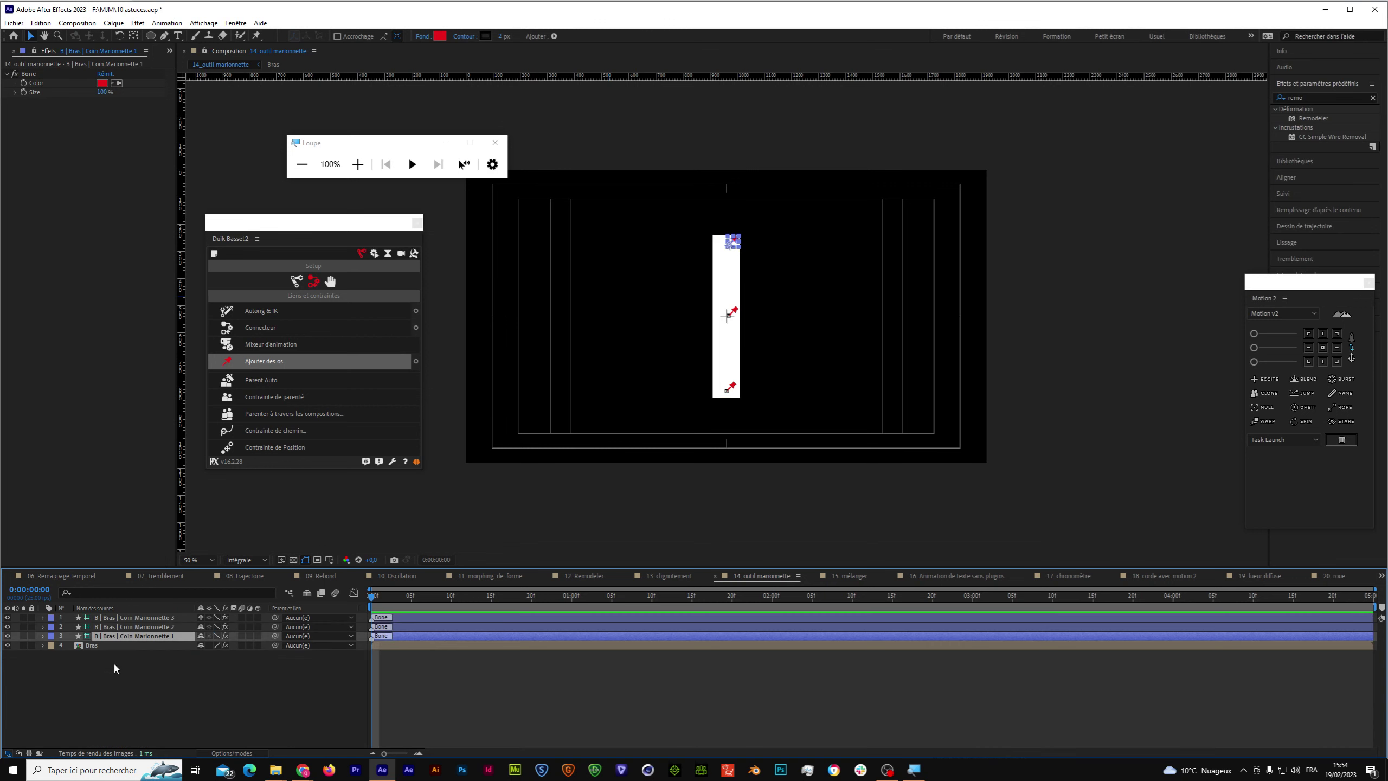
Create a new null object and place it just right of the arm.
left_click(119, 617)
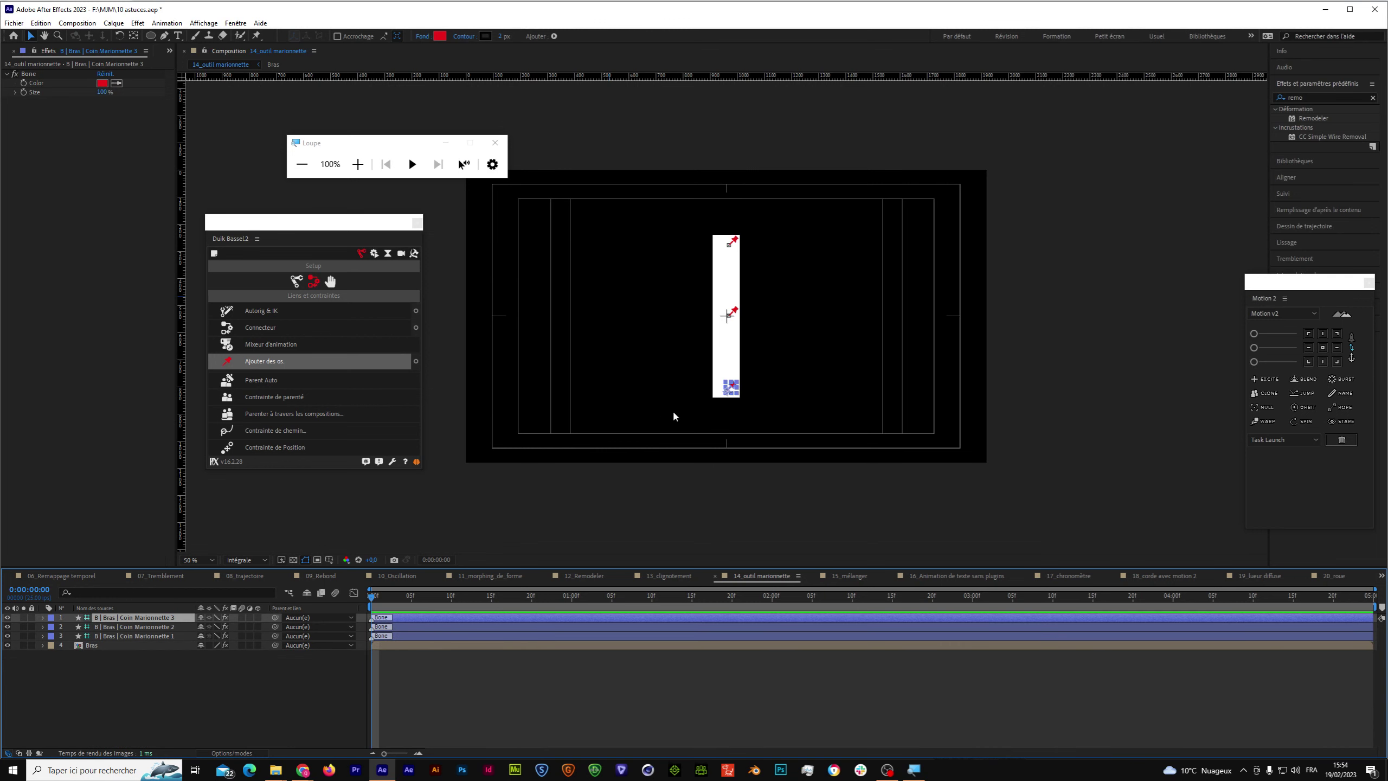
left_click(249, 682)
right_click(558, 367)
mouse_move(604, 374)
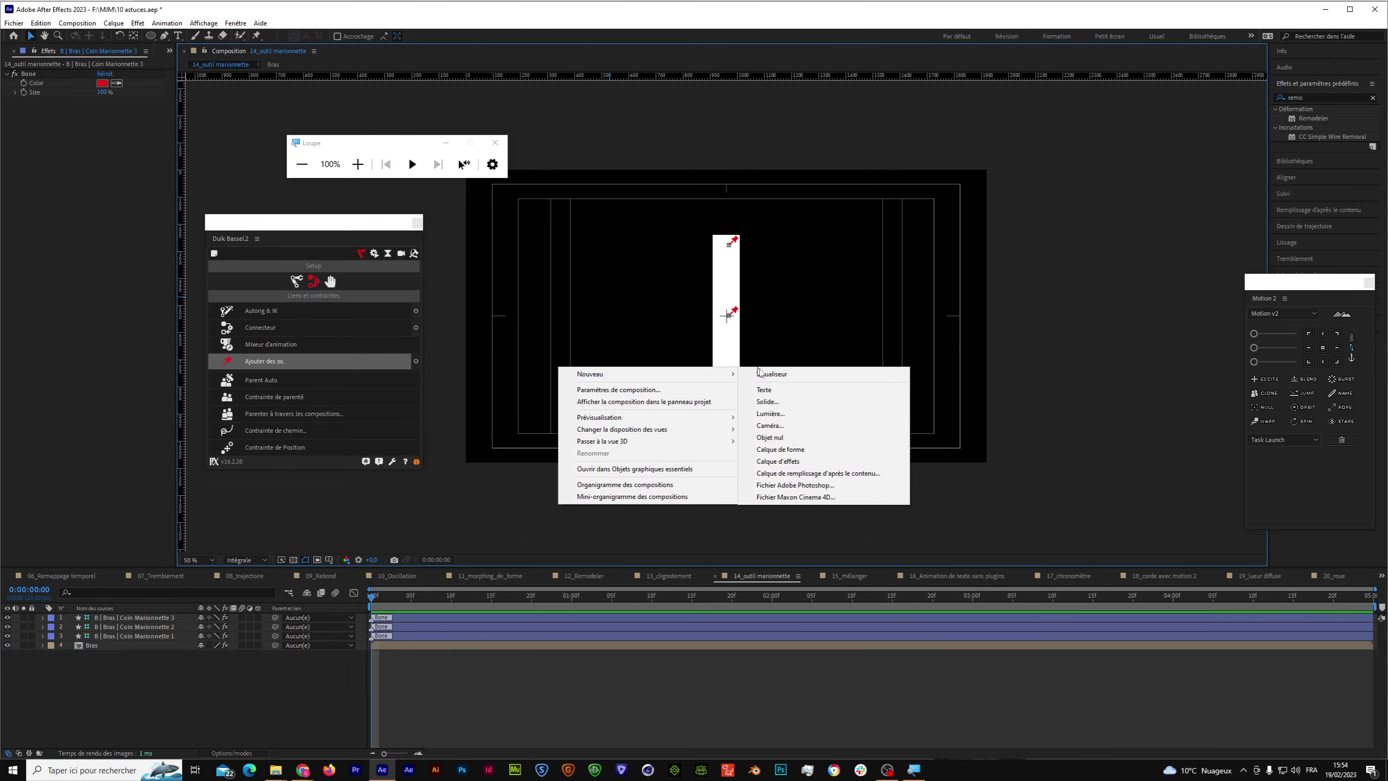
left_click(790, 439)
left_click_drag(738, 331, 785, 386)
Parent the lowest arm bone to the null and move the null to swing the arm.
left_click(150, 646)
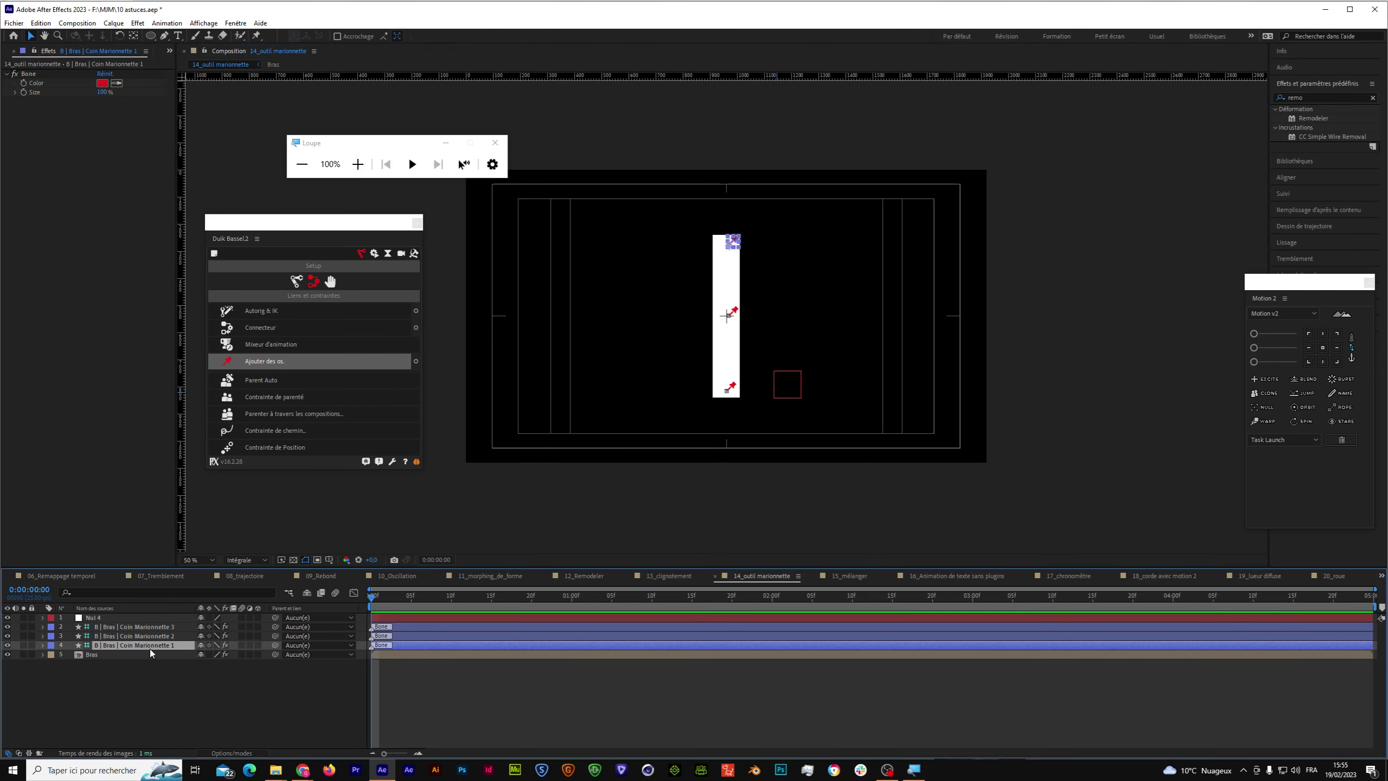
mouse_move(275, 645)
left_mouse_down()
mouse_move(116, 657)
mouse_move(93, 617)
left_mouse_up()
double_click(785, 384)
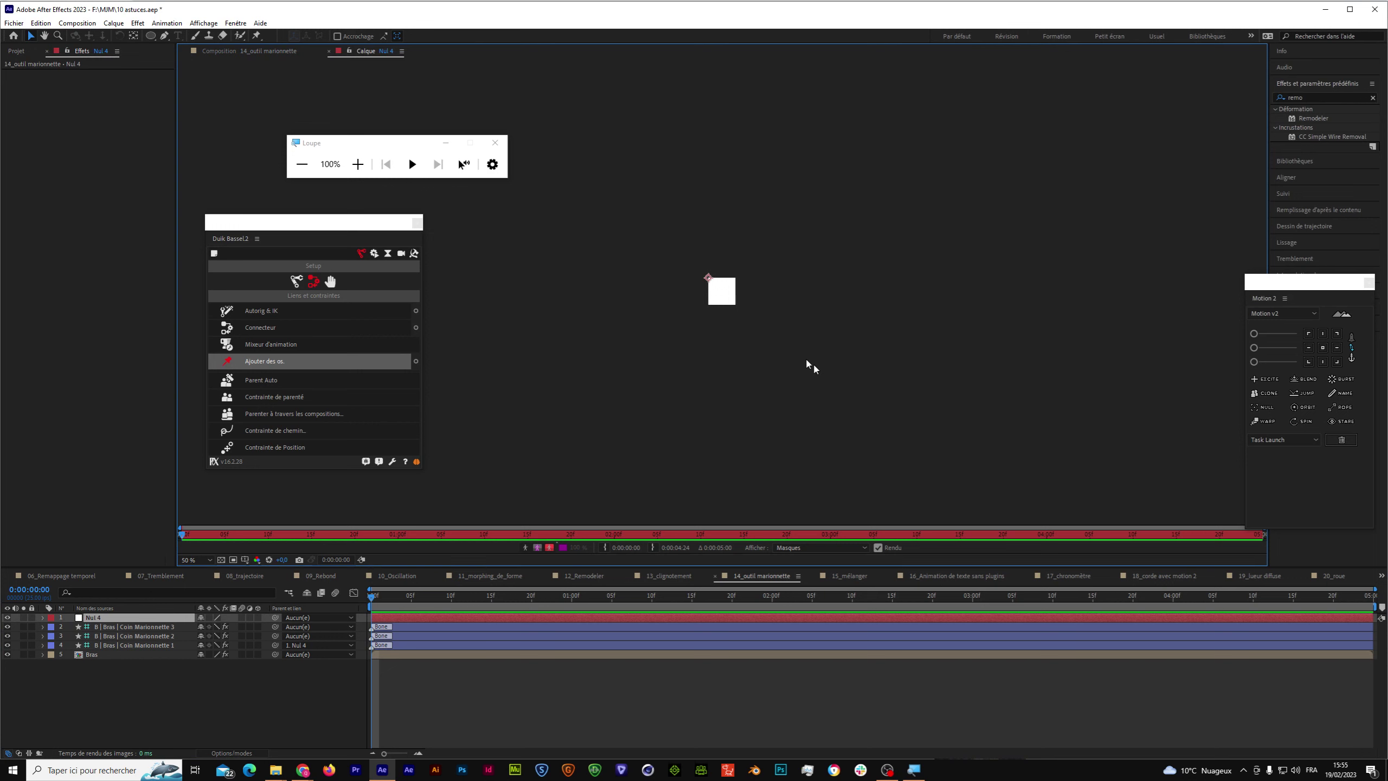
left_click(329, 52)
left_click_drag(787, 386, 661, 412)
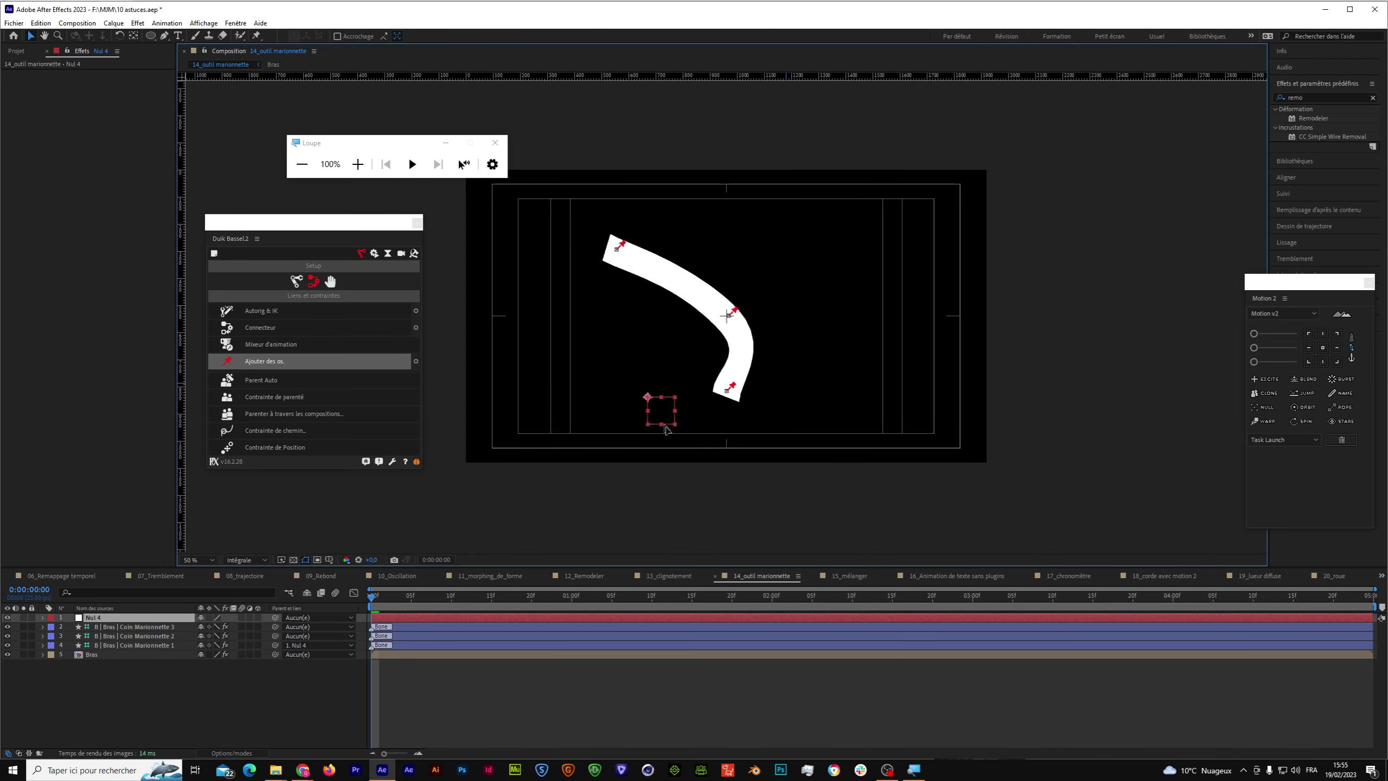
mouse_move(666, 430)
left_mouse_down()
mouse_move(691, 454)
mouse_move(717, 385)
left_mouse_up()
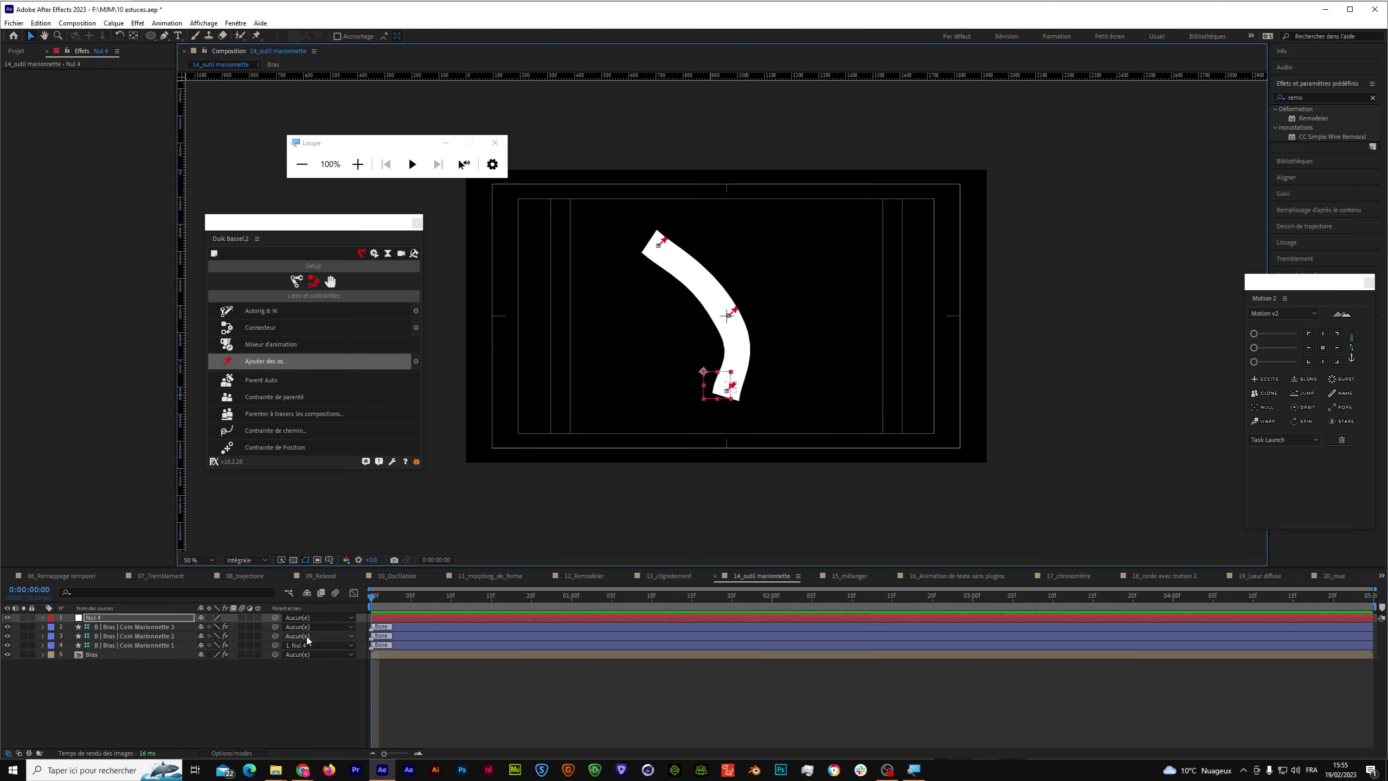
Undo the null test, delete the three bone layers, and remove the Marionnette effect from Bras.
key("ctrl+z")
key("ctrl+z")
key("ctrl+z")
key("ctrl+z")
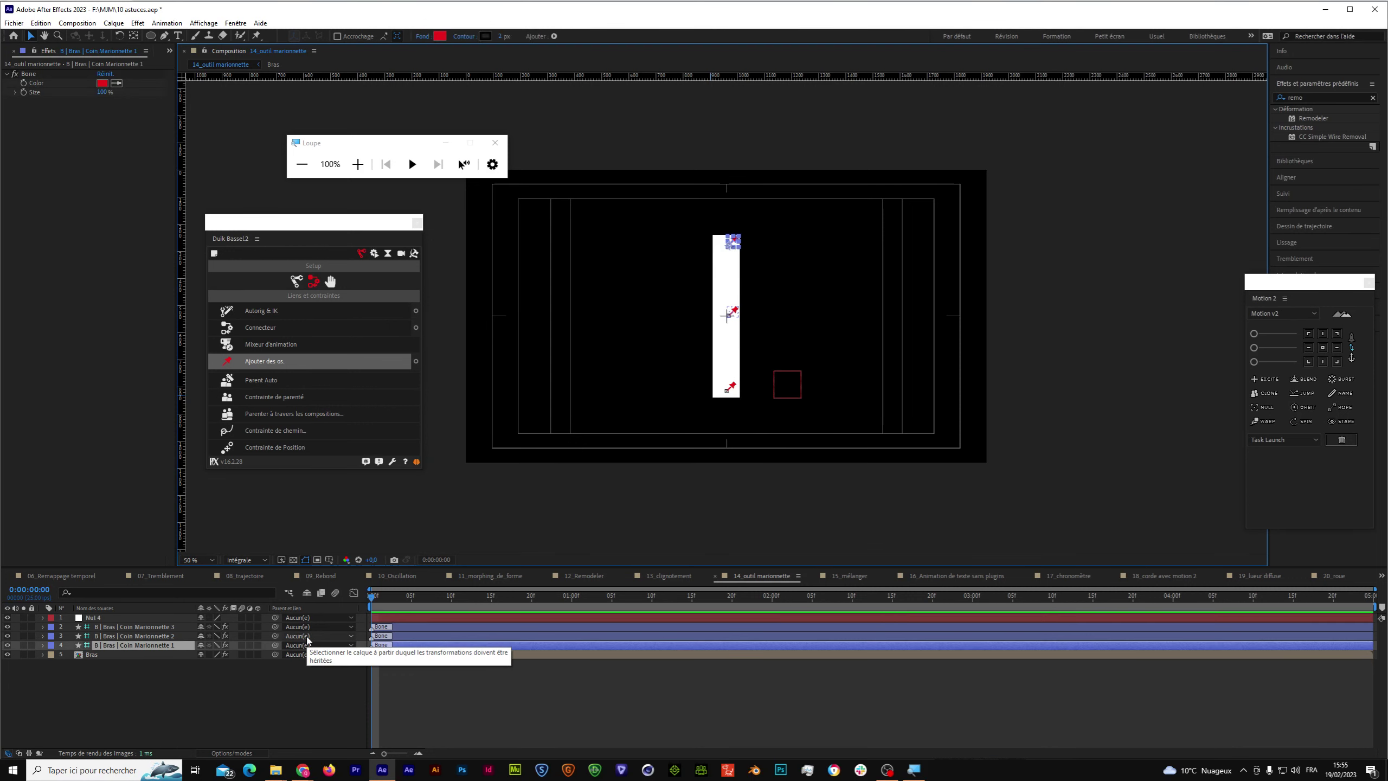
key("ctrl+z")
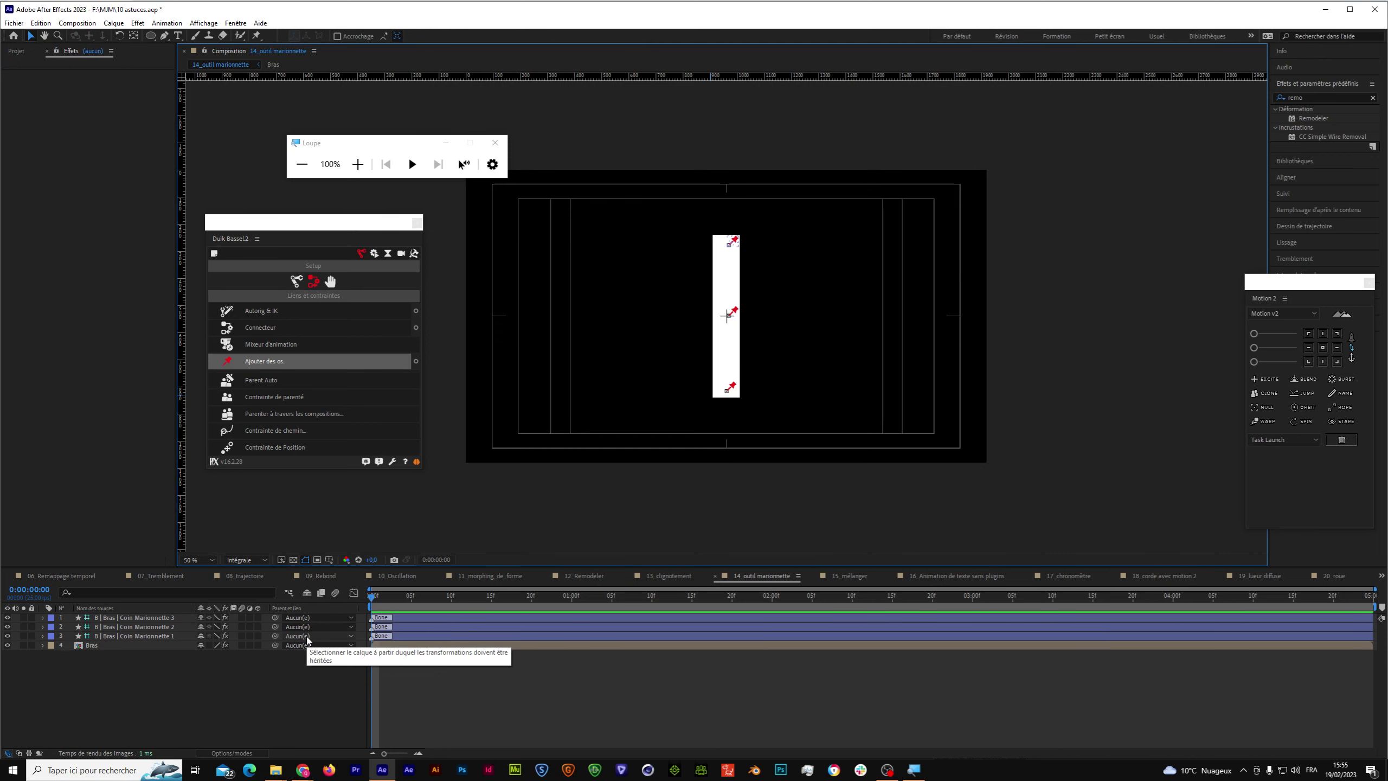
key("ctrl+z")
key("ctrl+z")
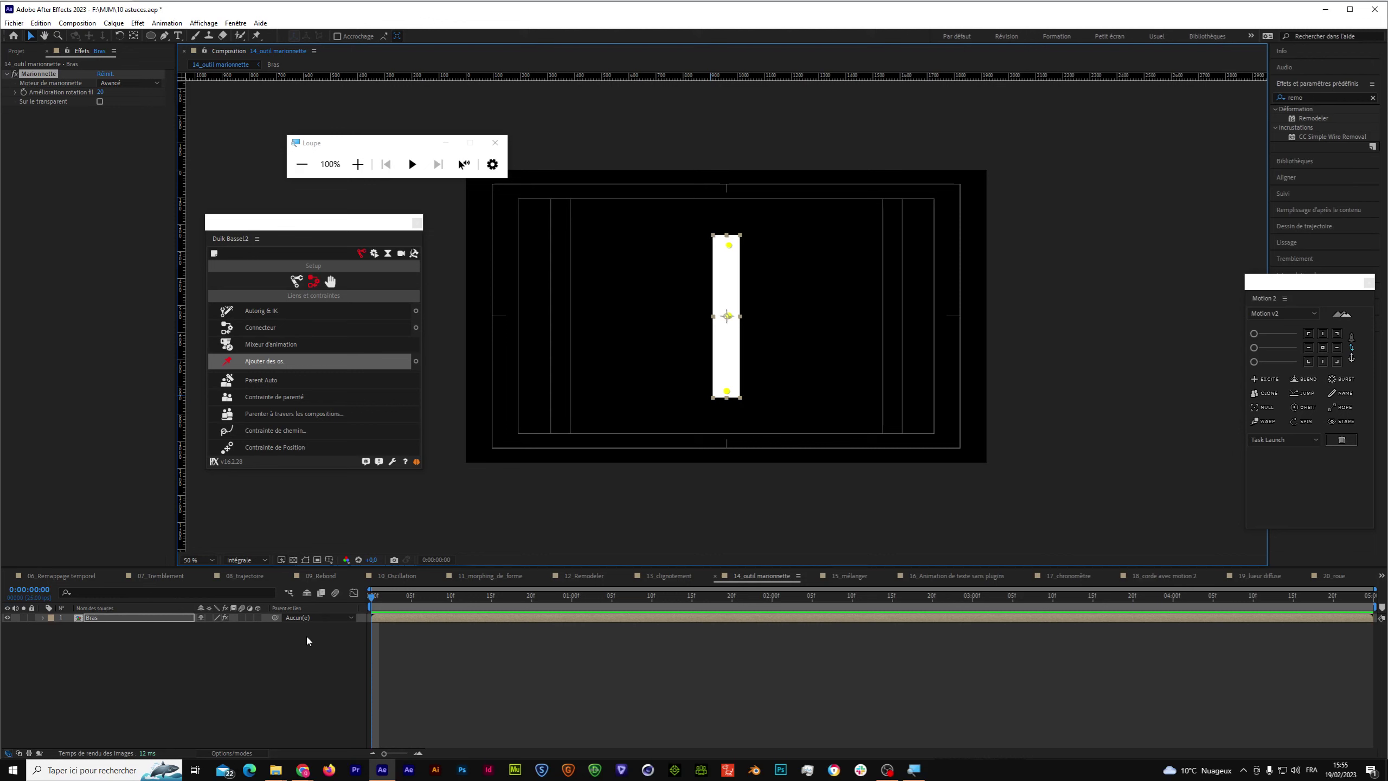
left_click(43, 617)
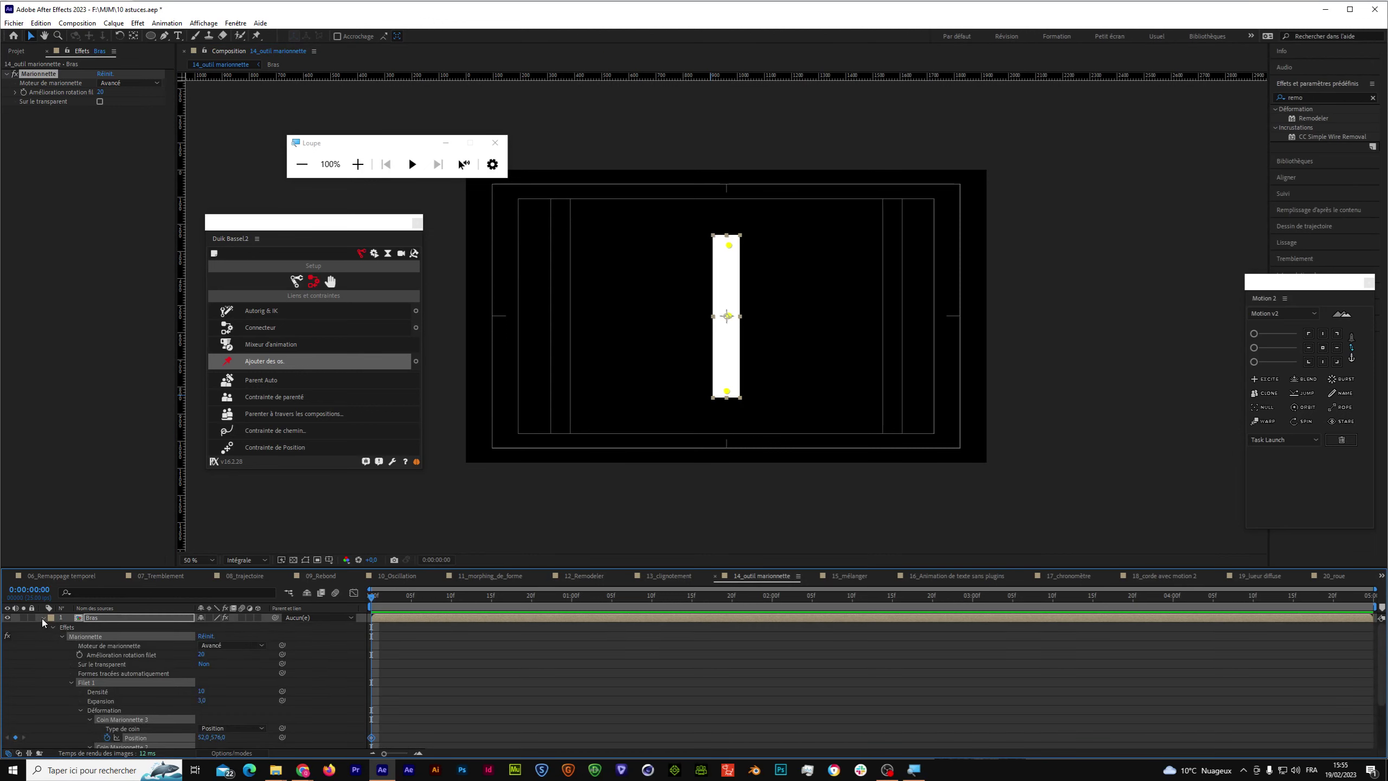
left_click(72, 627)
key("Delete")
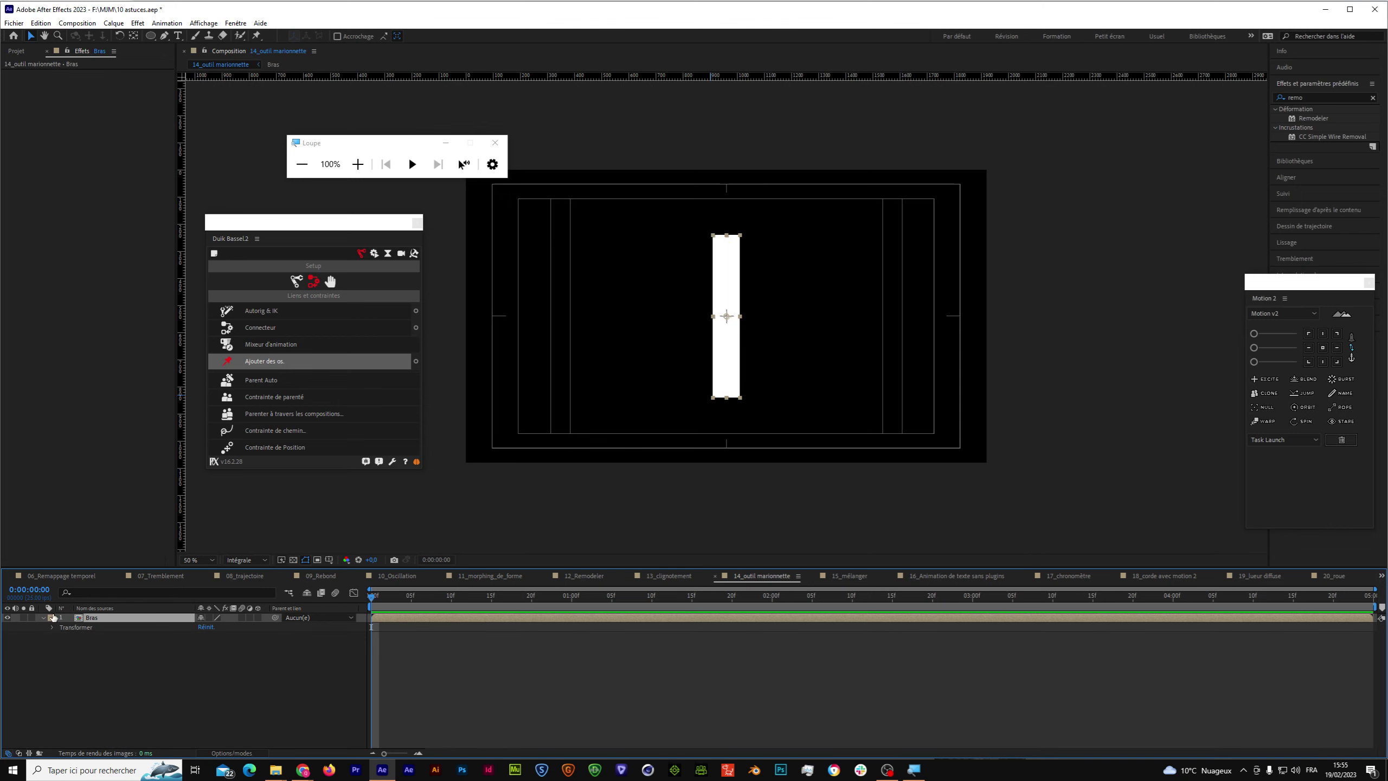
left_click(43, 617)
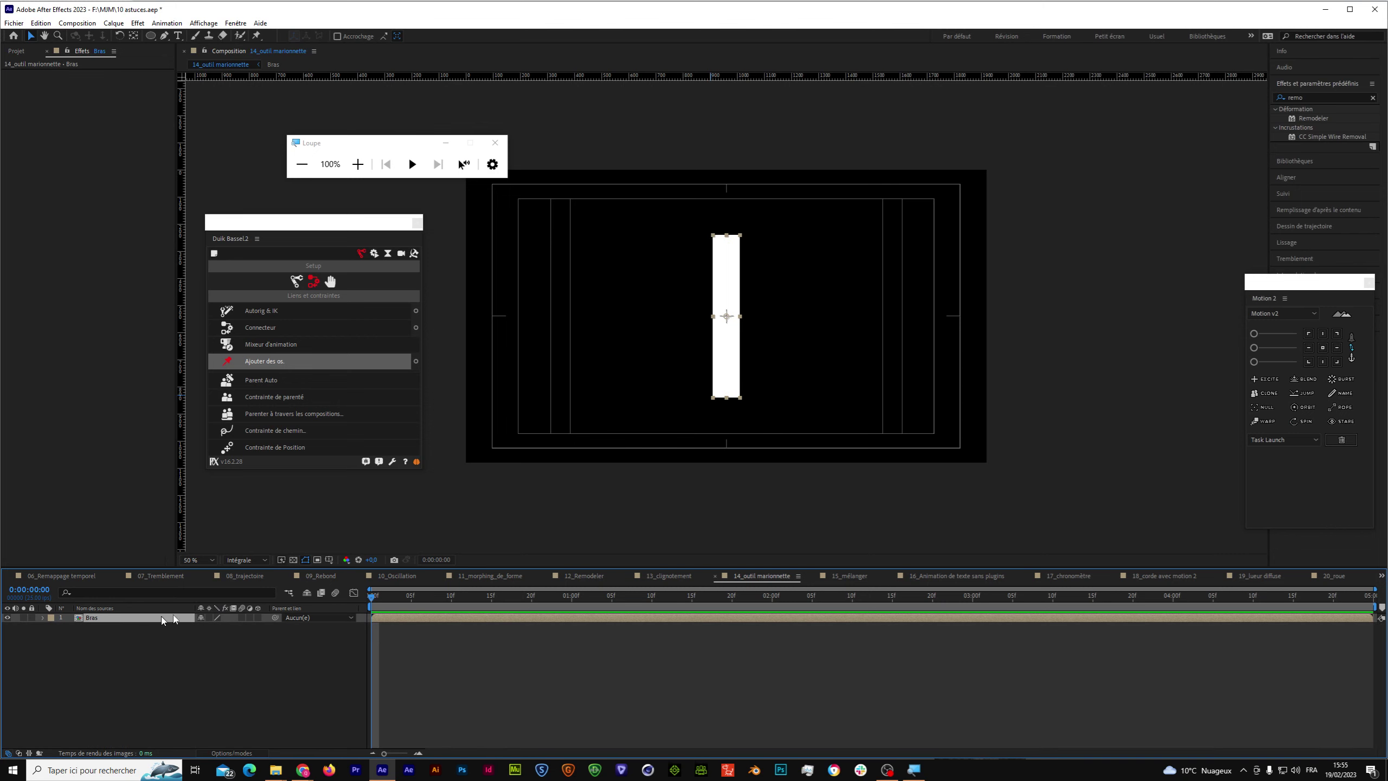
In 15_mélanger, select the red circle, square and star layers and open Duik's Mélanger settings.
left_click(845, 579)
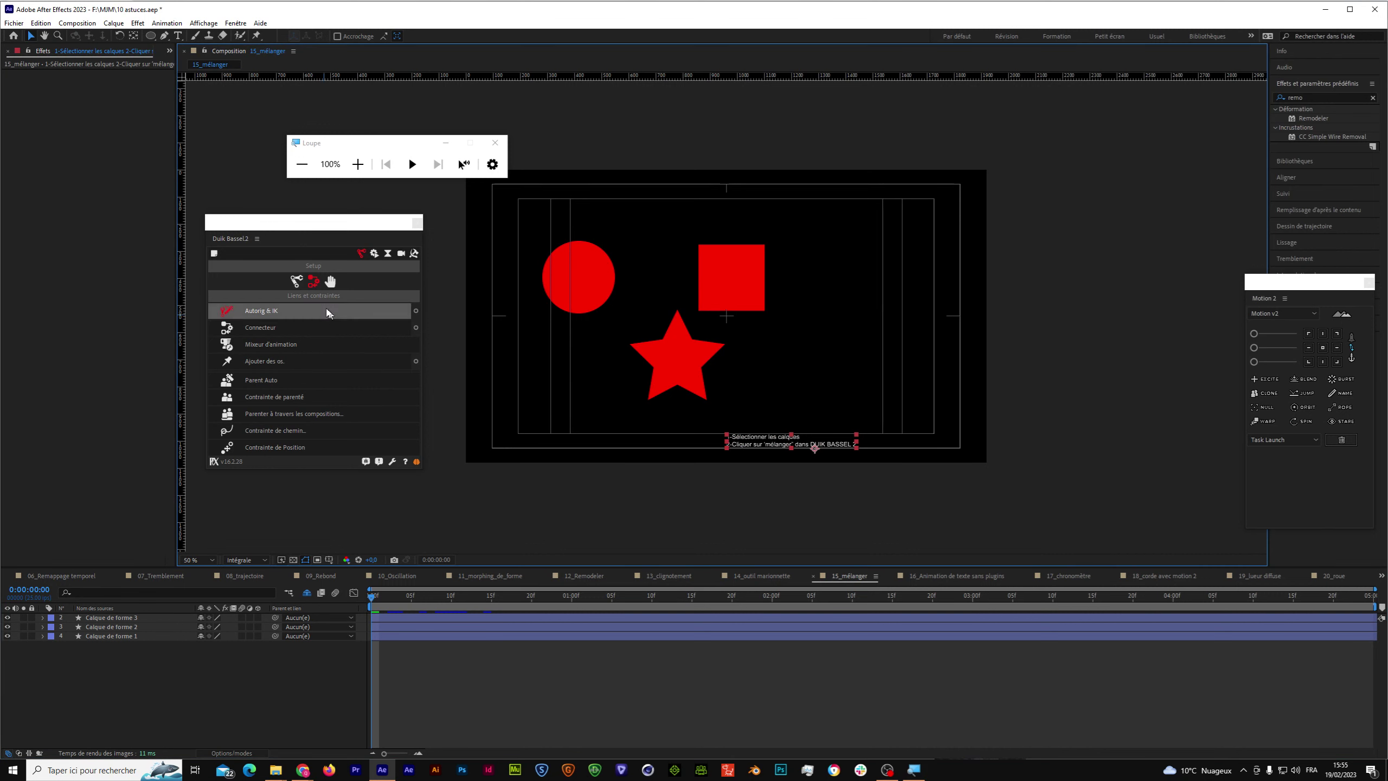
left_click(374, 255)
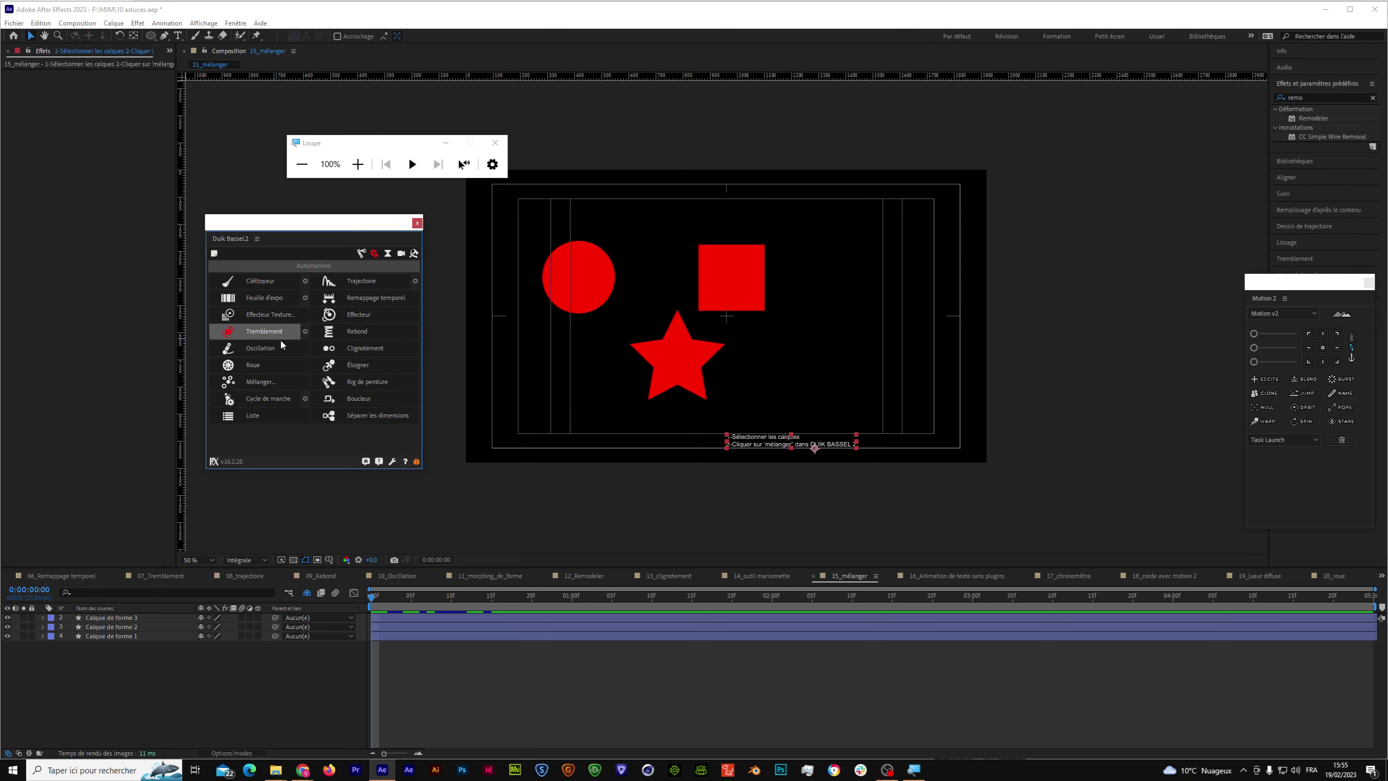
mouse_move(131, 673)
left_mouse_down()
mouse_move(95, 623)
mouse_move(111, 634)
left_mouse_up()
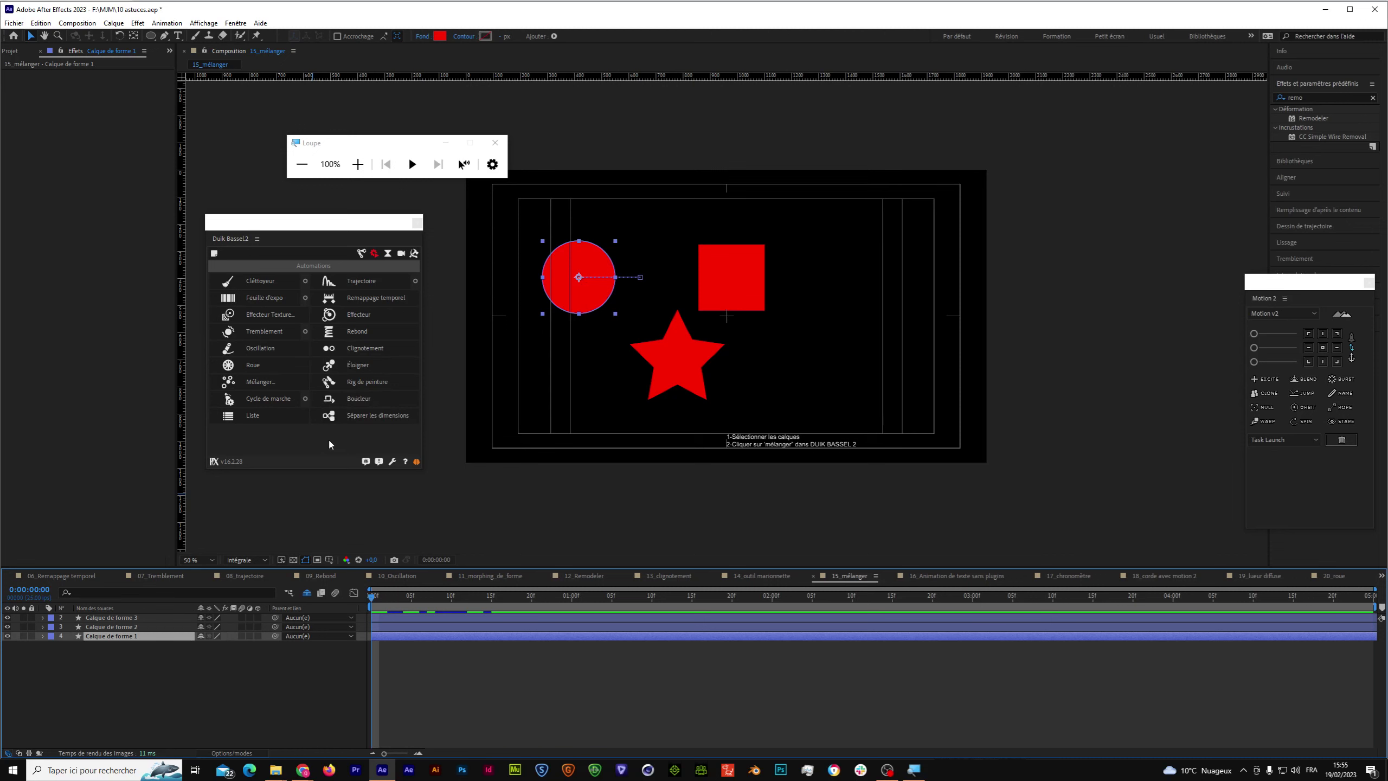
mouse_move(372, 597)
left_mouse_down()
mouse_move(499, 624)
mouse_move(350, 616)
left_mouse_up()
left_click_drag(175, 670, 100, 623)
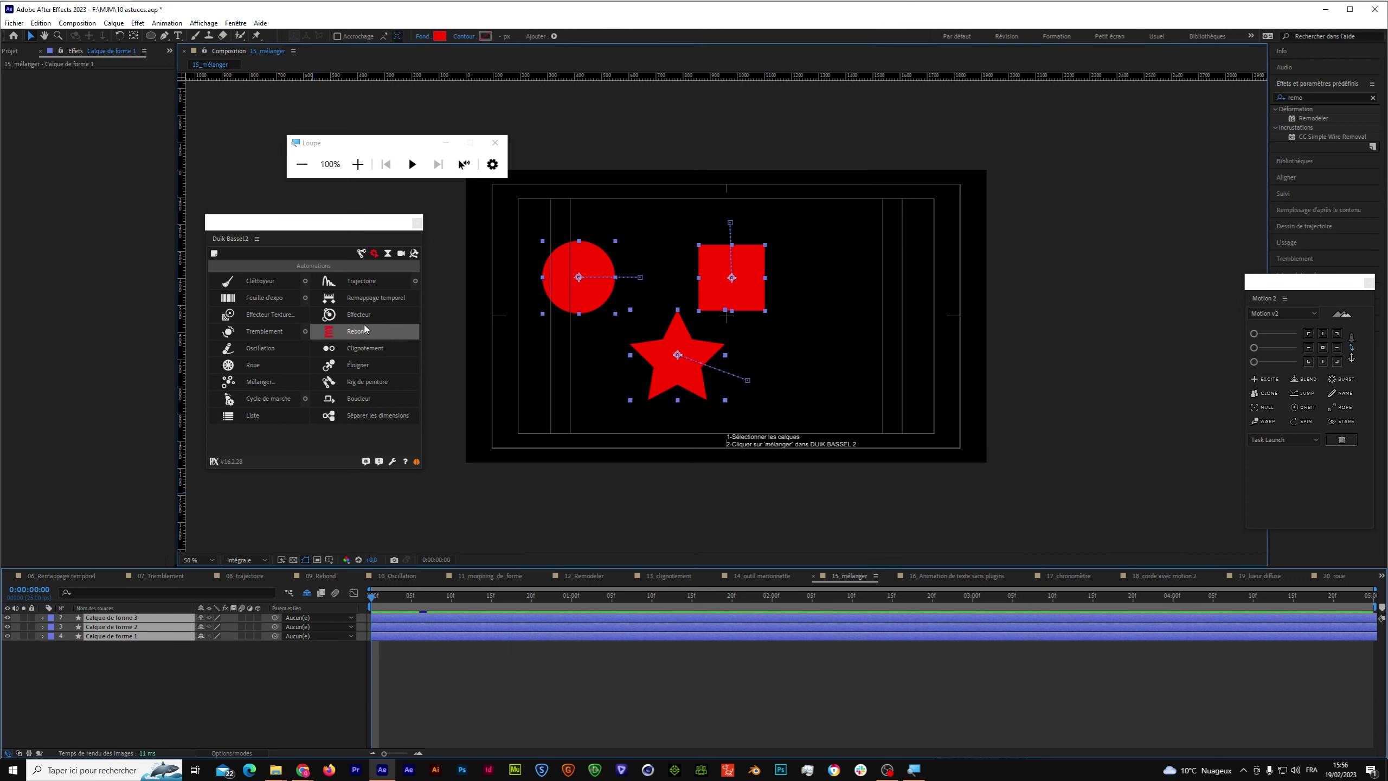
left_click(279, 384)
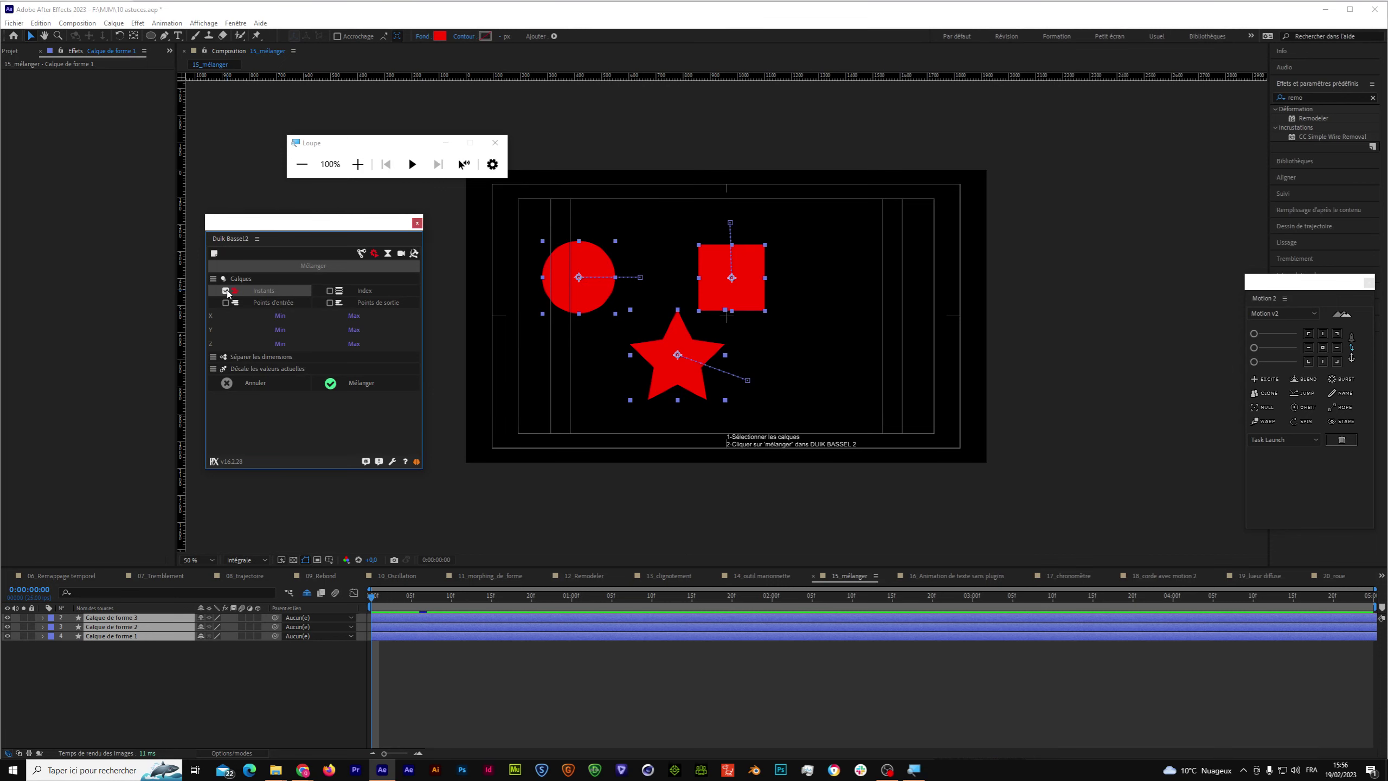
Show the shapes' Position properties and set Mélanger X Min 0 and Max 5.
left_click(358, 165)
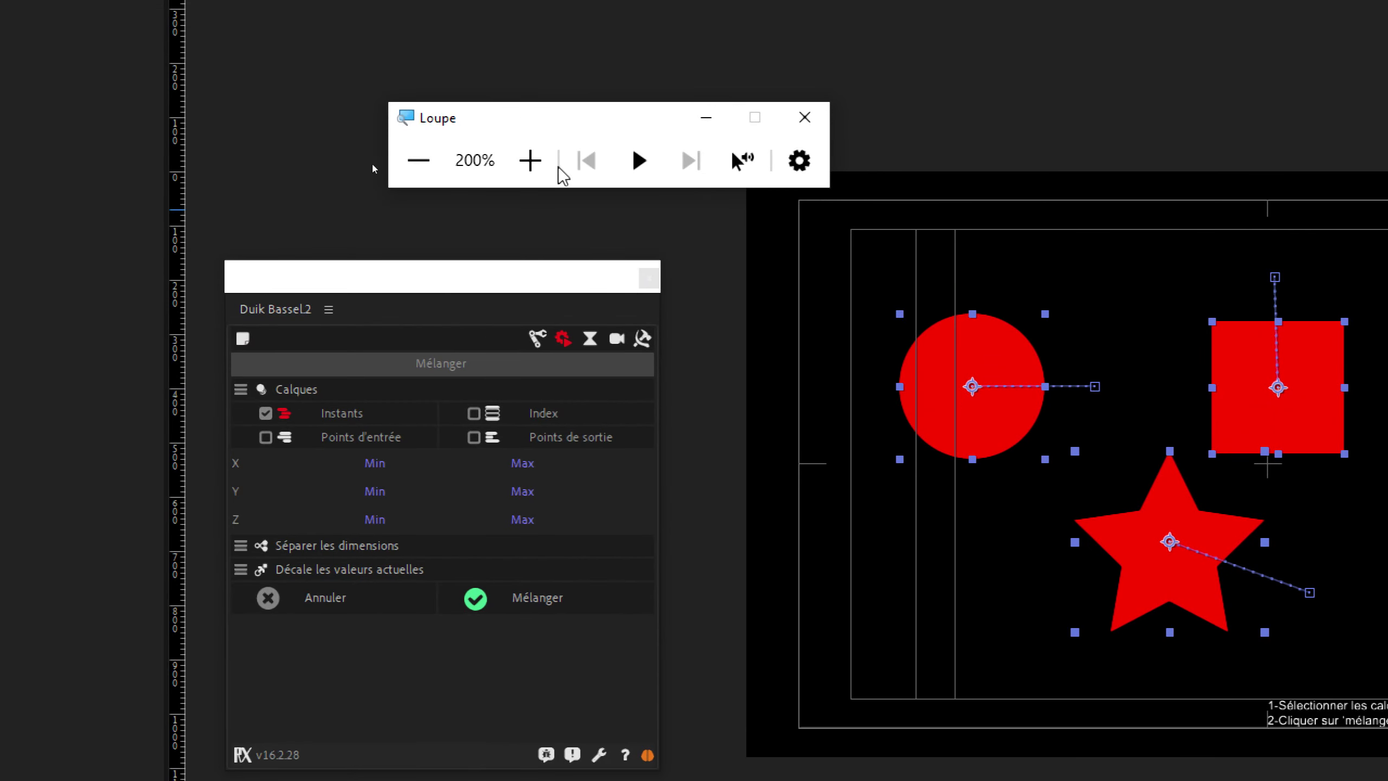
left_click(419, 160)
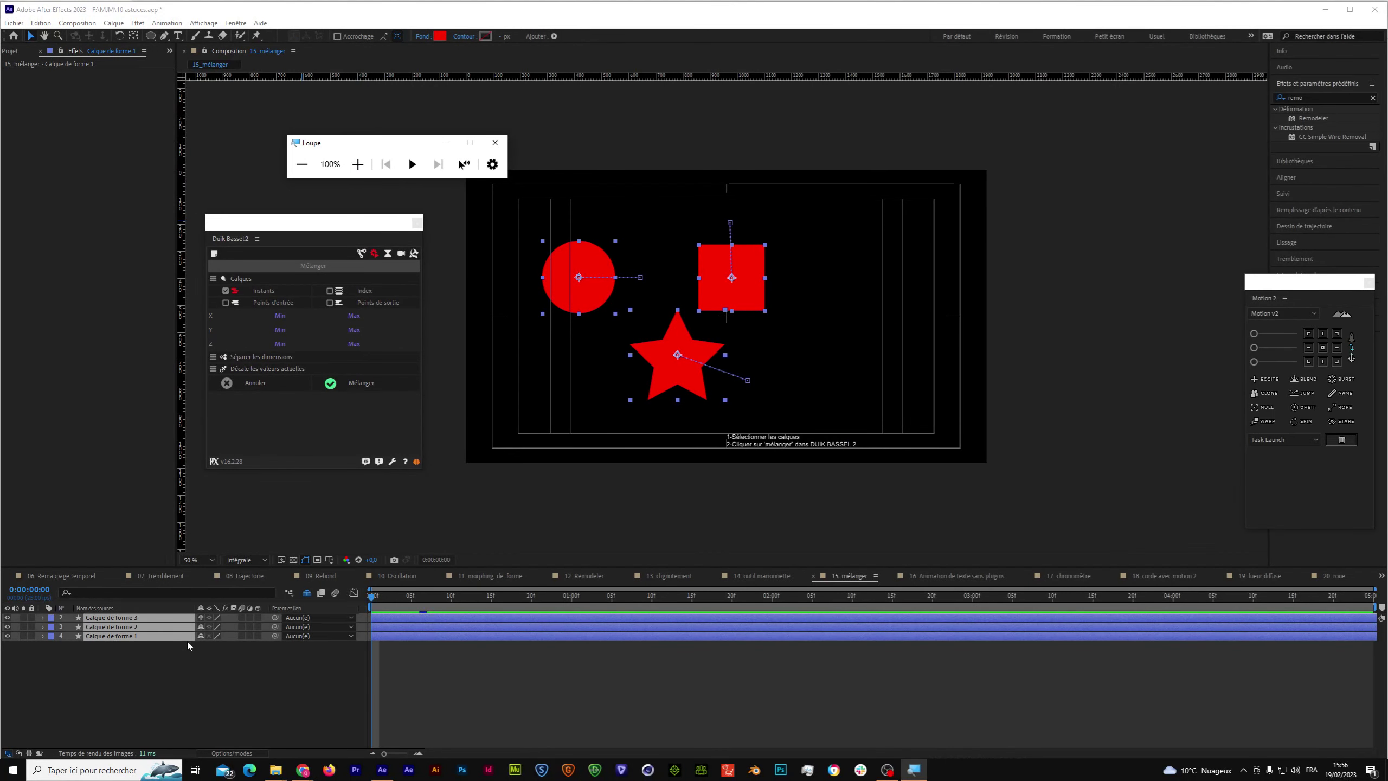
left_click_drag(178, 672, 117, 618)
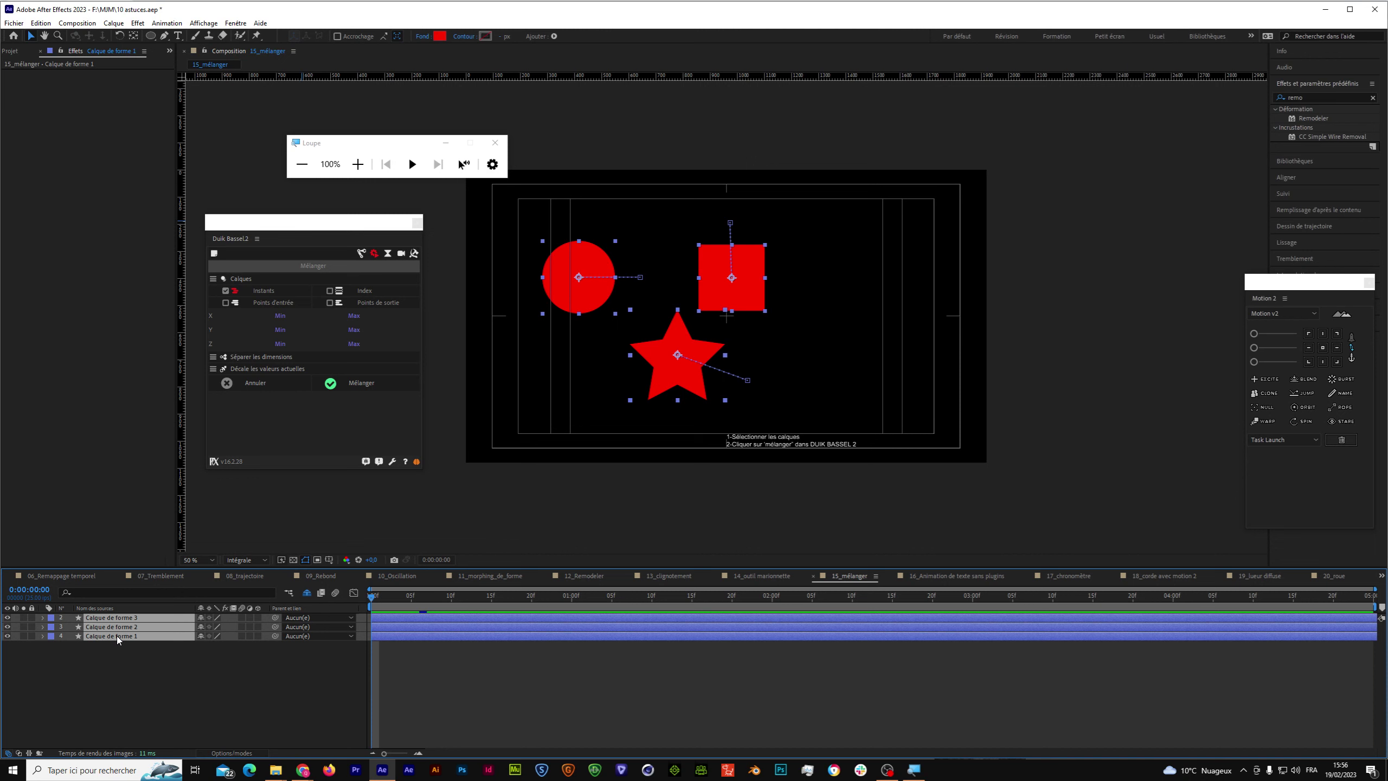
key("p")
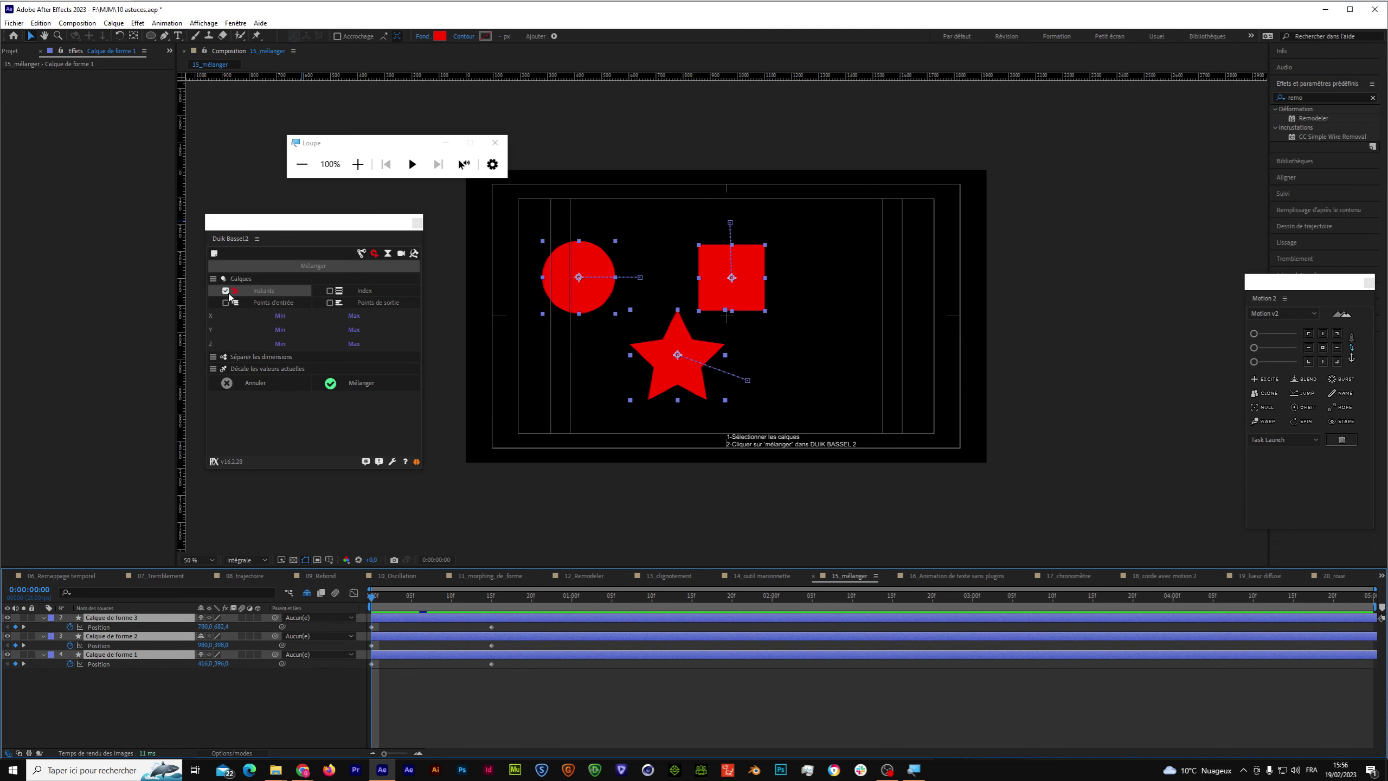
left_click(316, 316)
type("0")
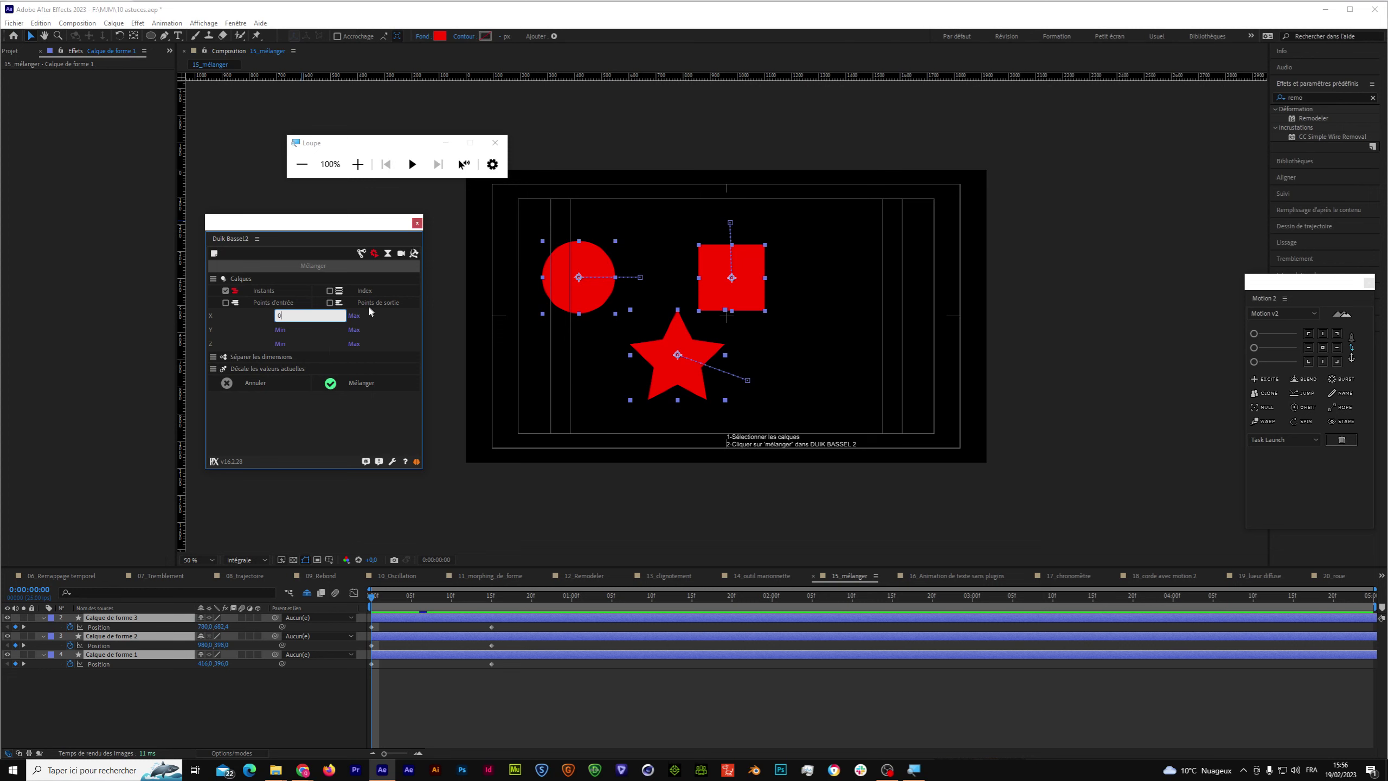
left_click(357, 315)
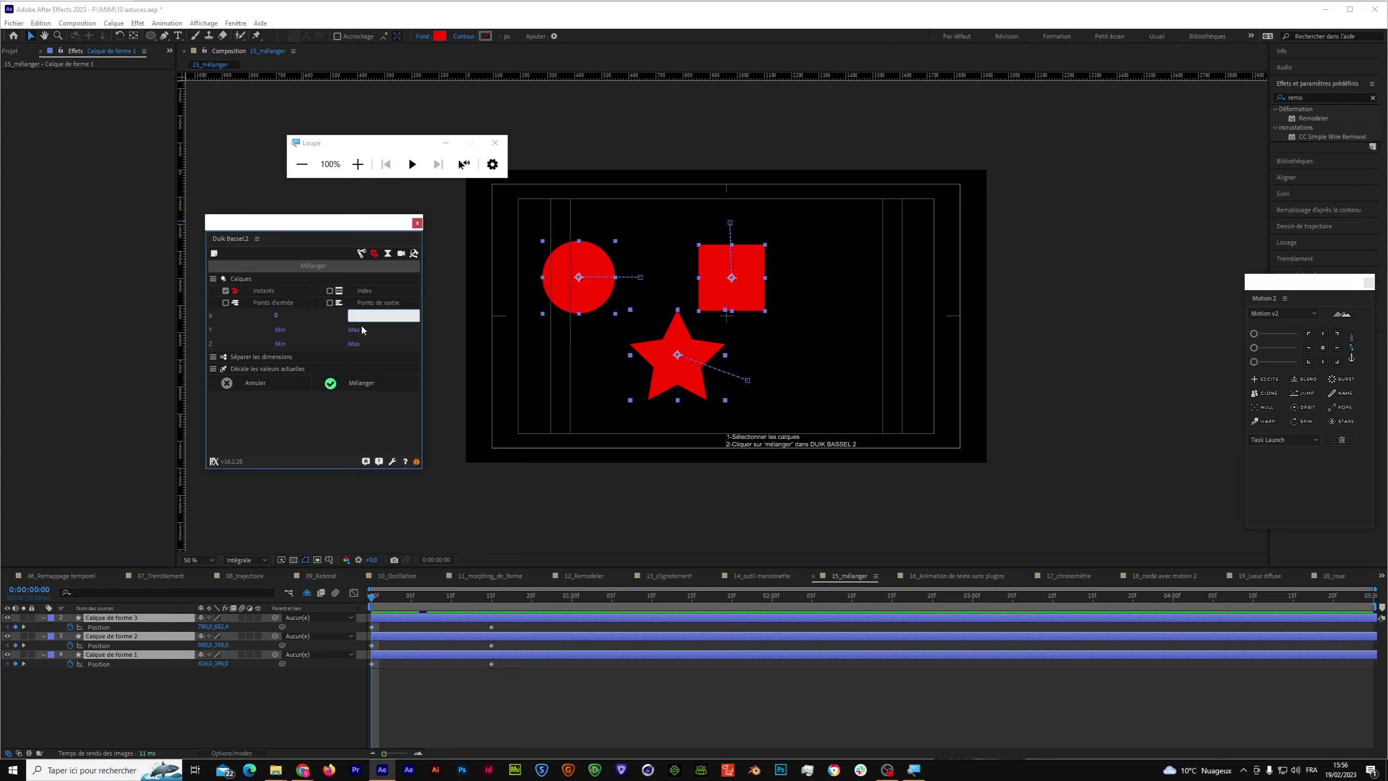
type("5")
key("Return")
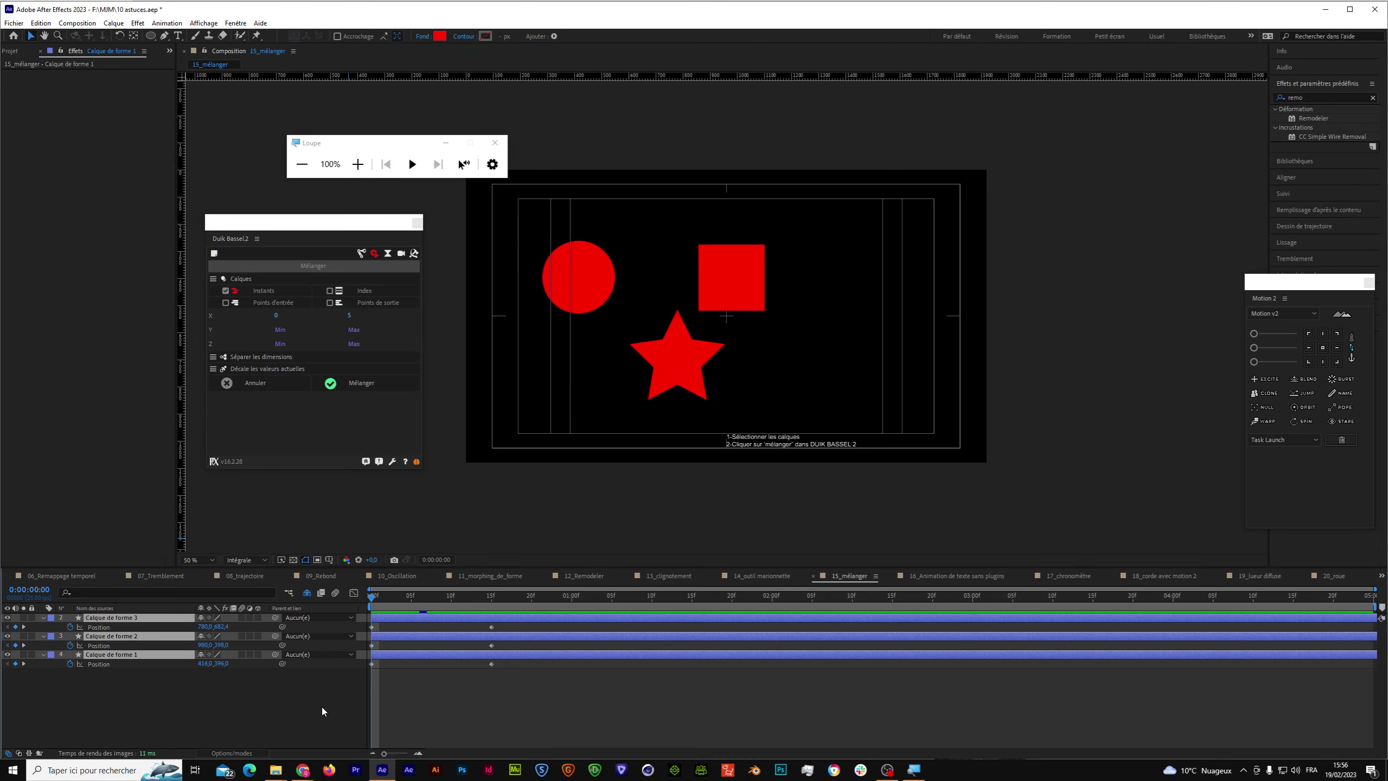
Shuffle the three shapes' keyframe timing, play it back, then Edit > Undo the shuffle.
left_click(321, 705)
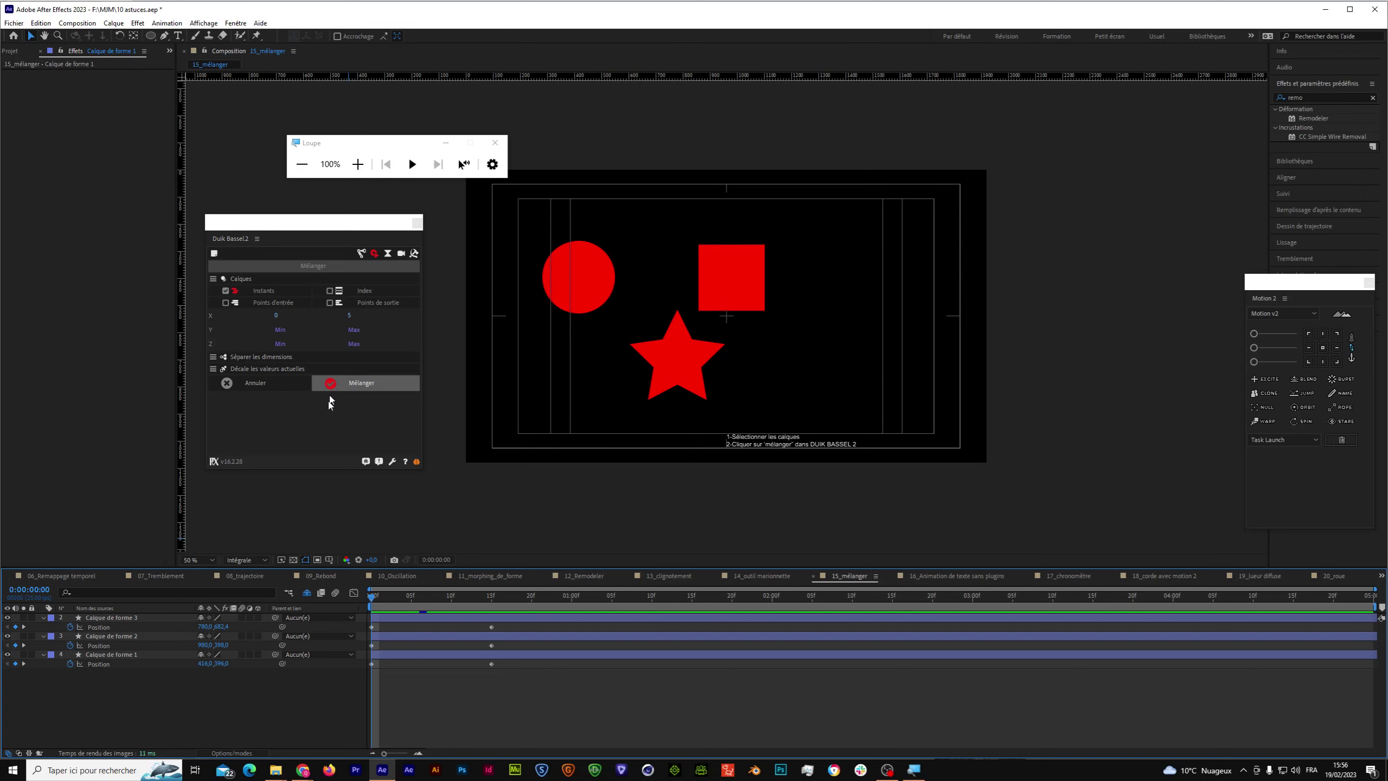
left_click_drag(170, 702, 98, 622)
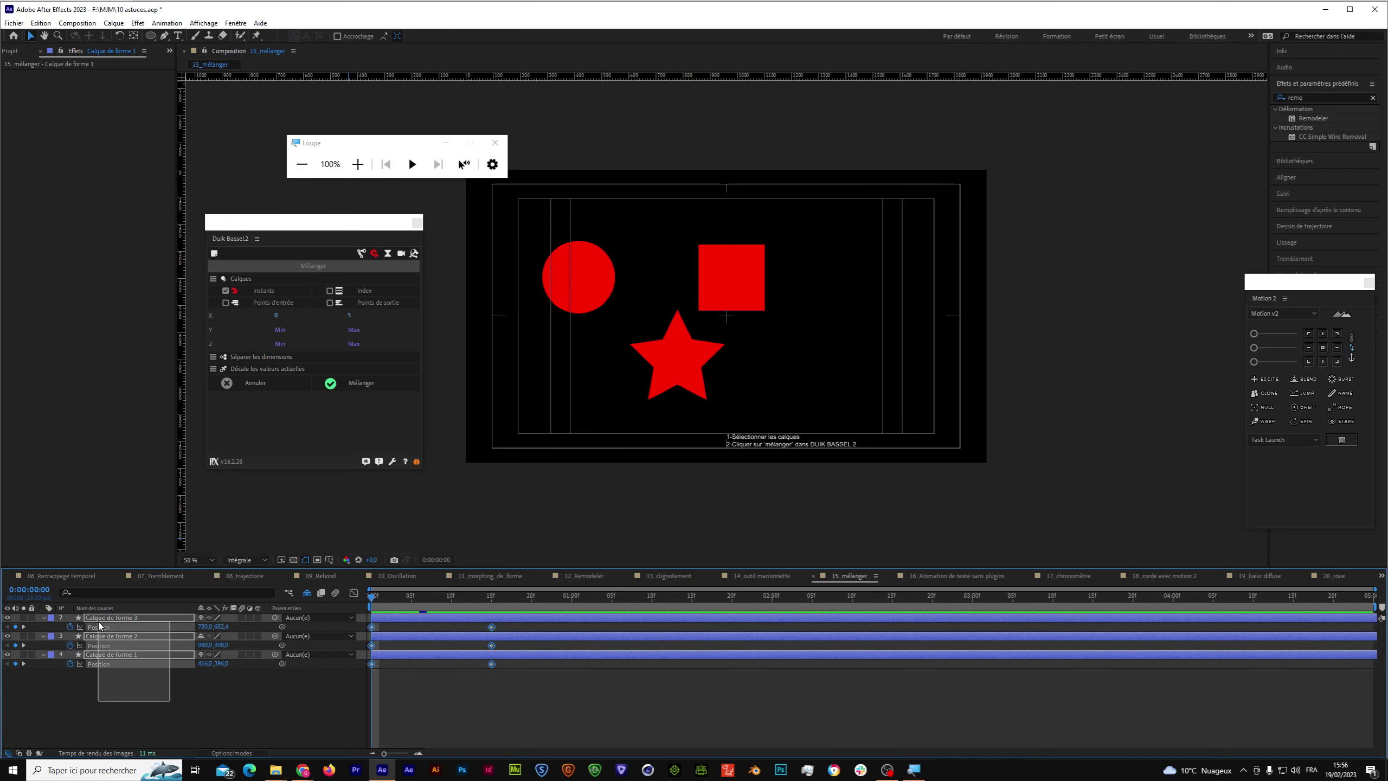
left_click(360, 383)
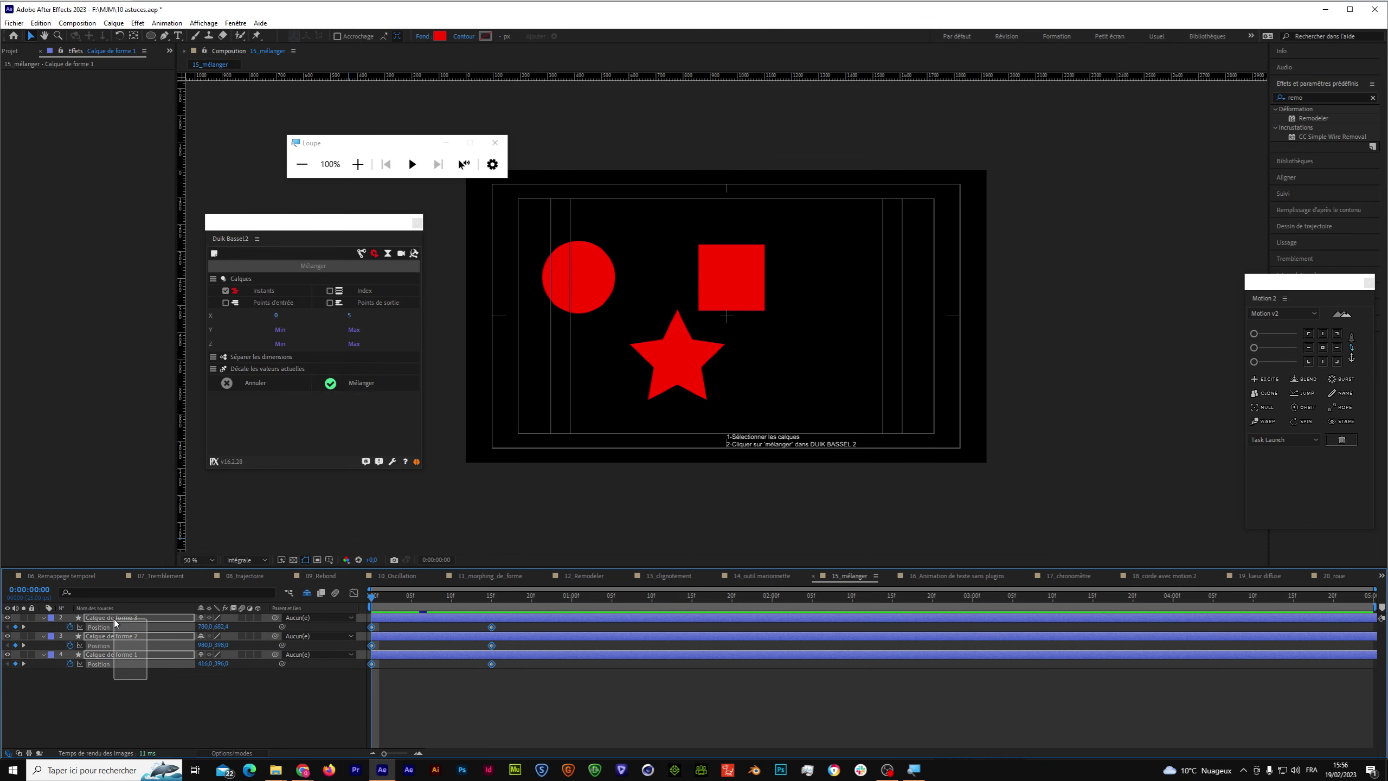
left_click(336, 384)
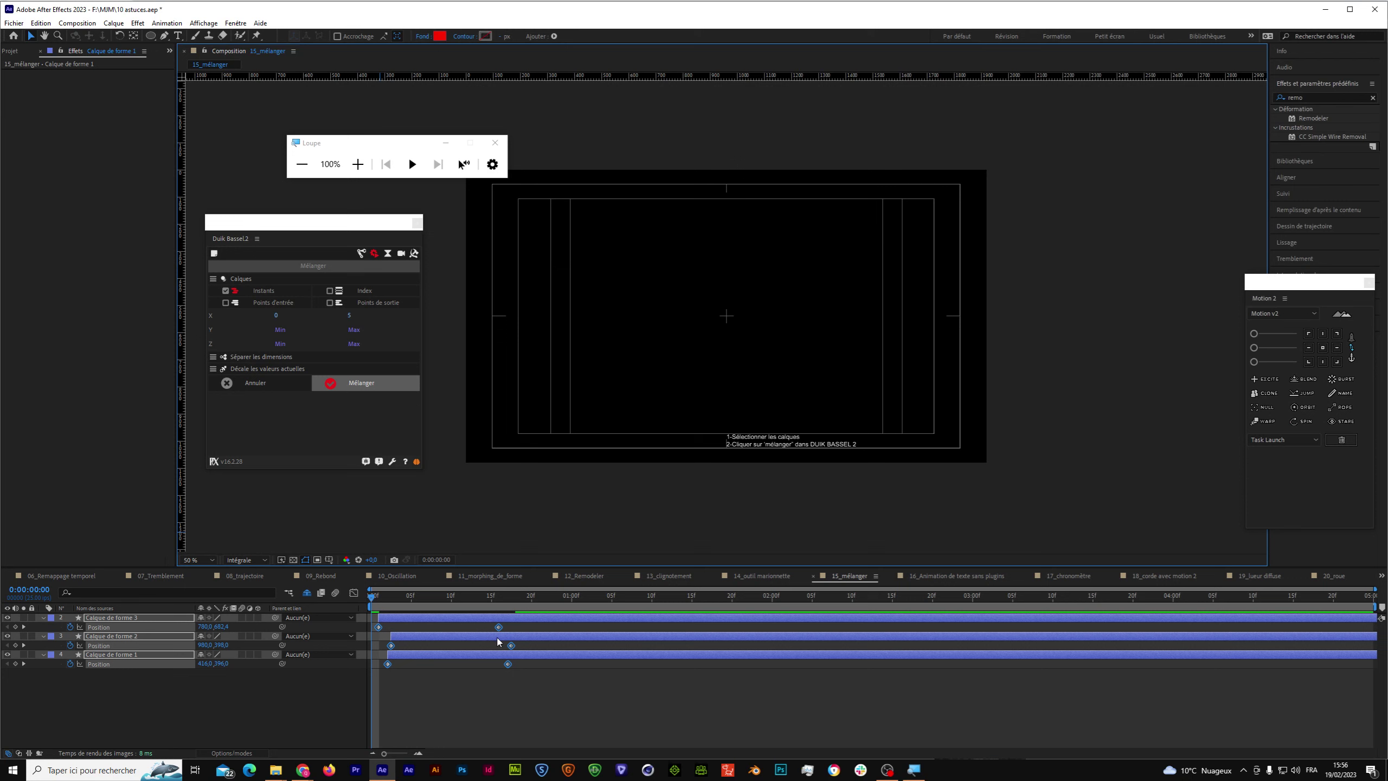
key("space")
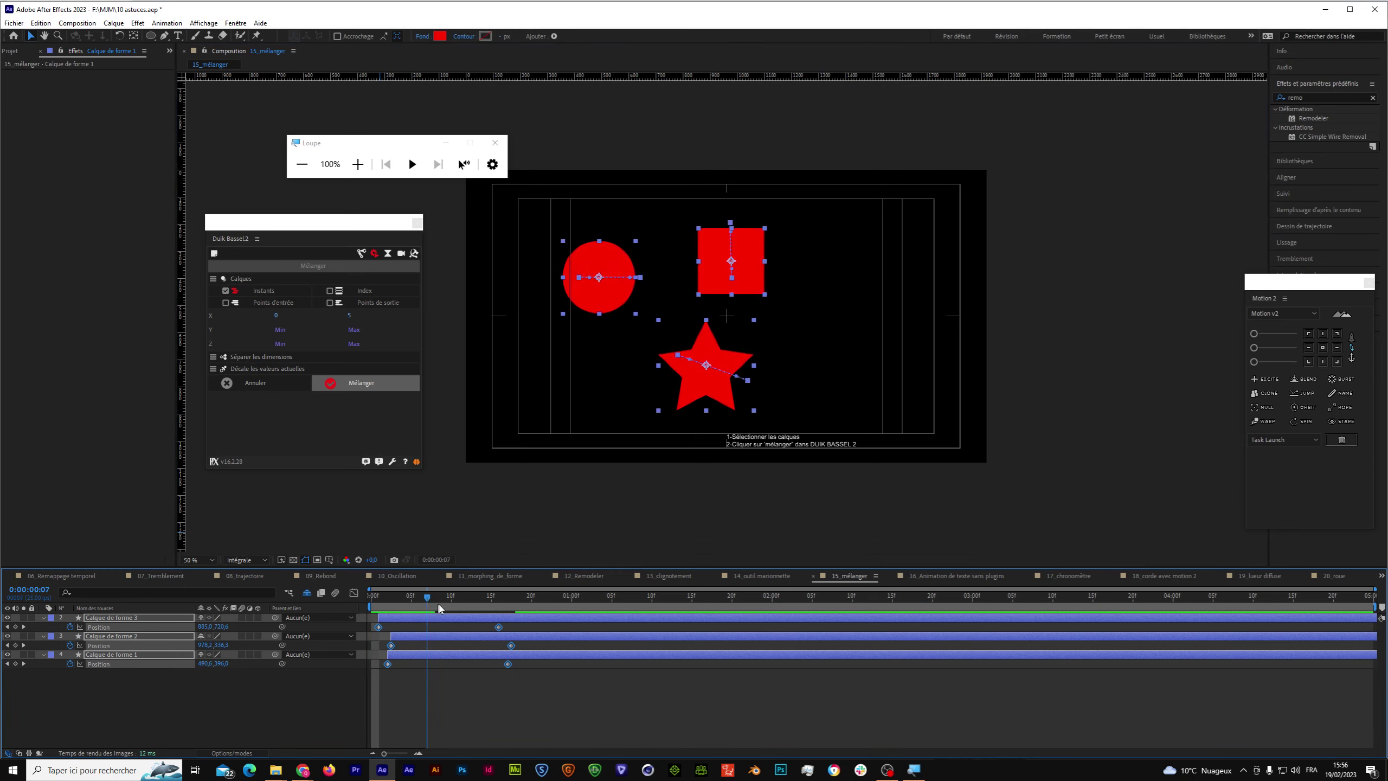
key("space")
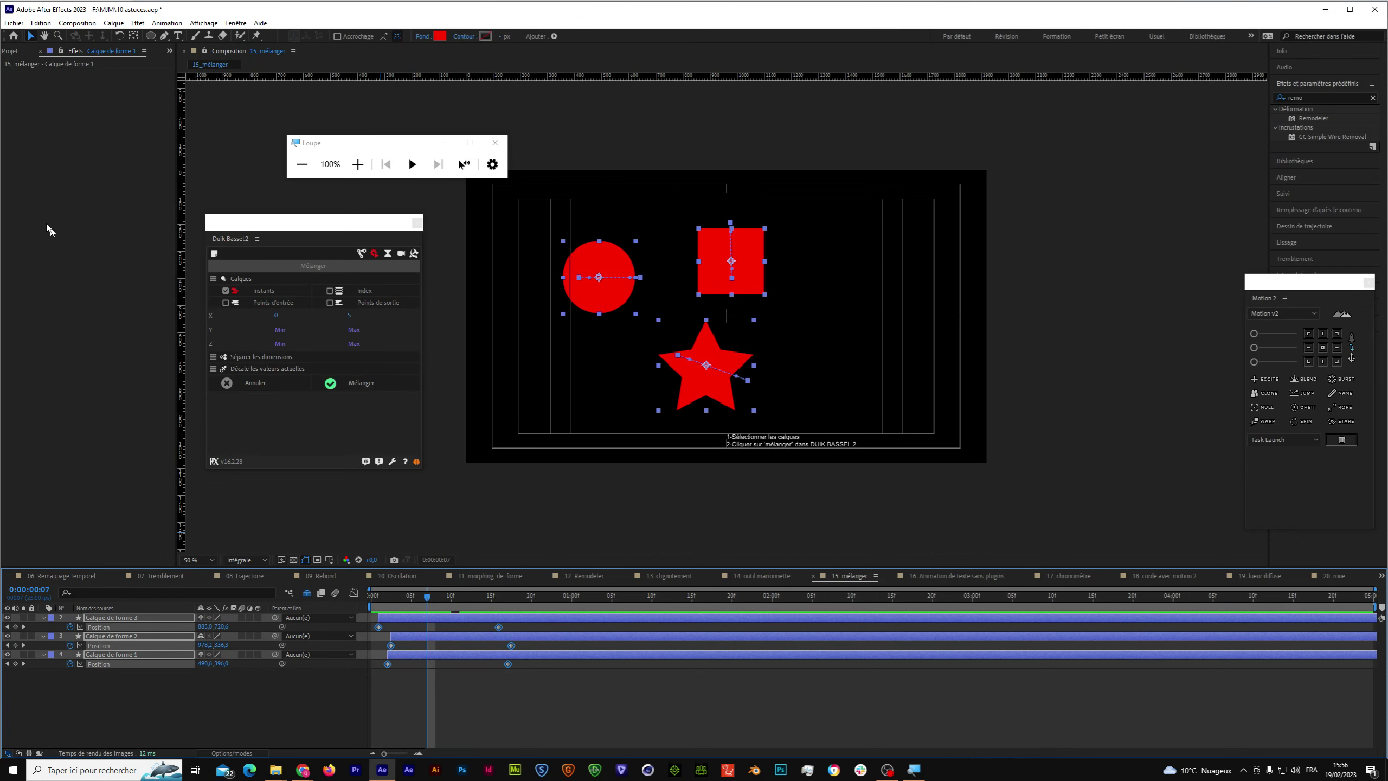
left_click(42, 24)
left_click(44, 39)
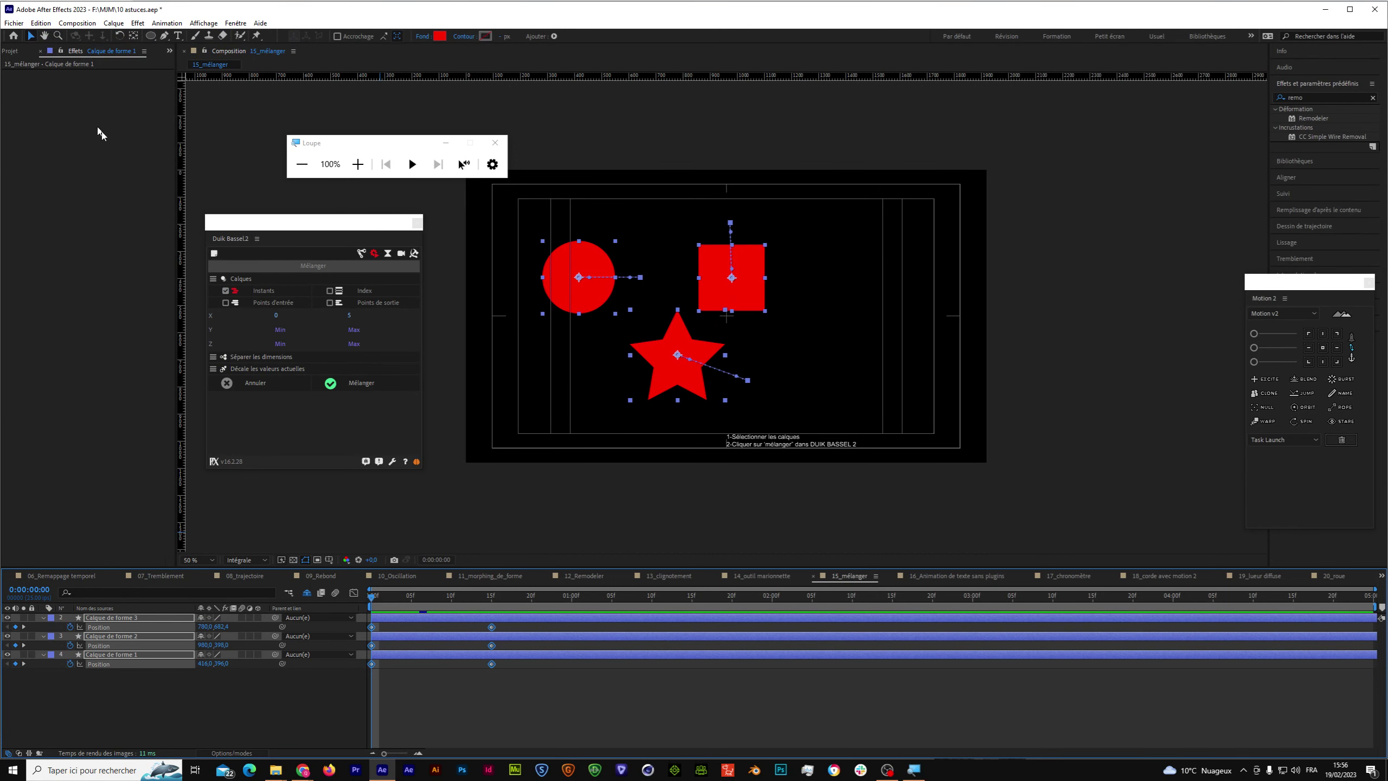
Switch Mélanger from keyframe times to layer in-points and randomize the three shapes.
left_click(225, 302)
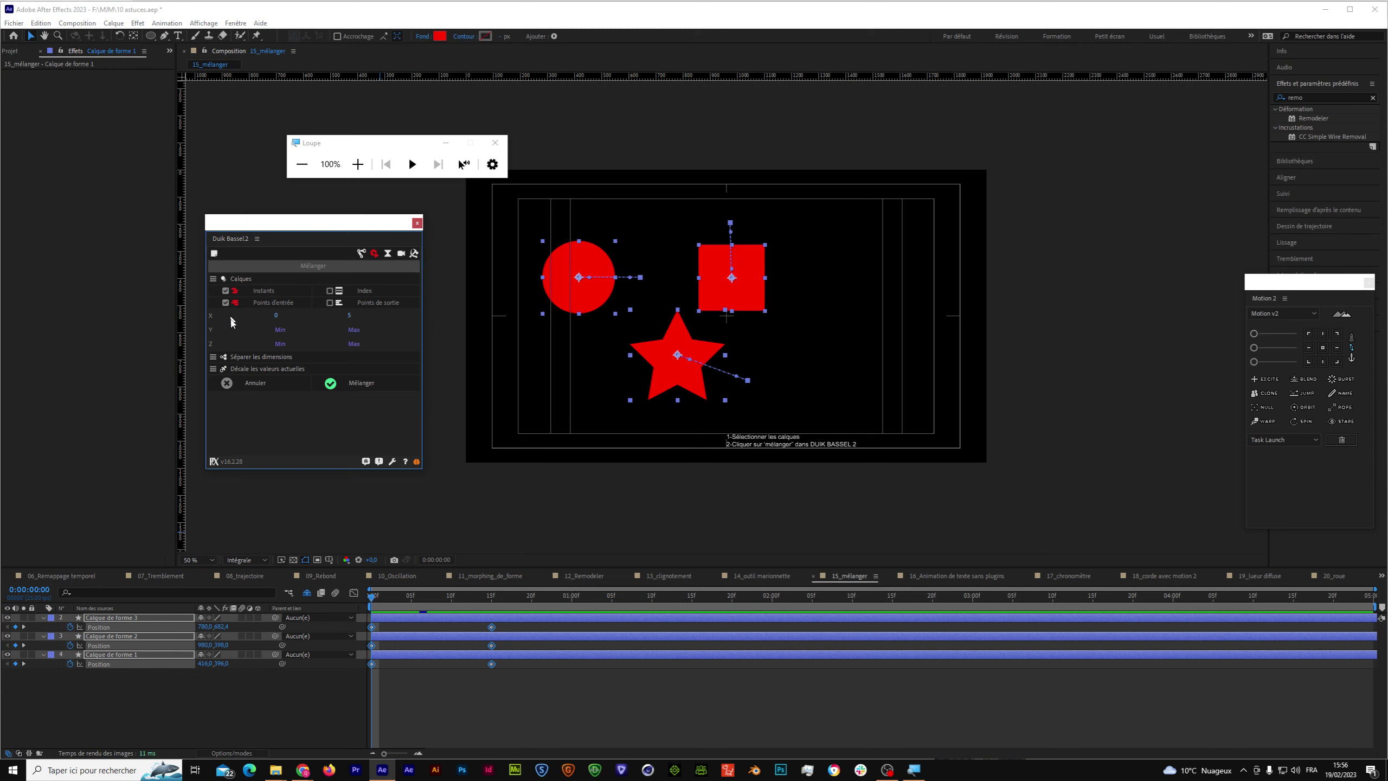
left_click_drag(171, 729, 100, 613)
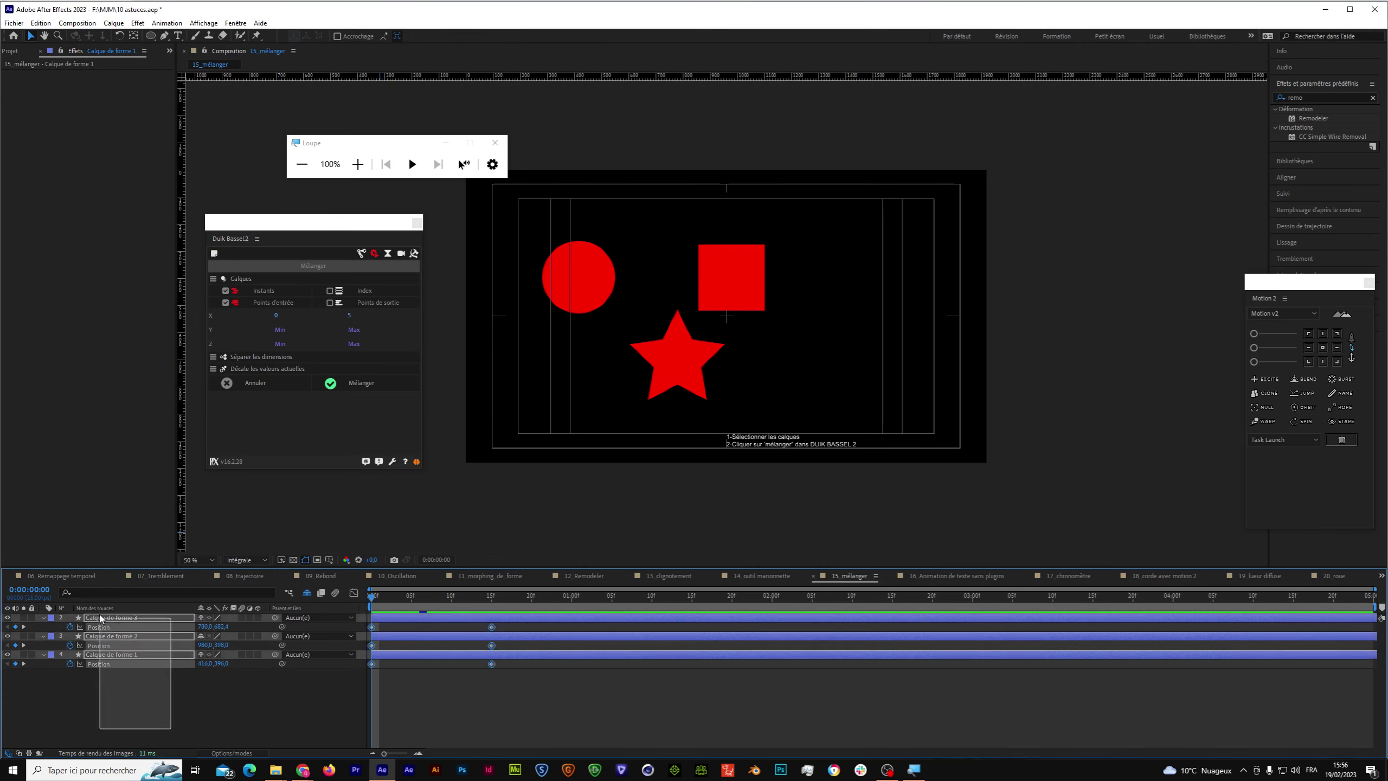
left_click(224, 290)
left_click(335, 383)
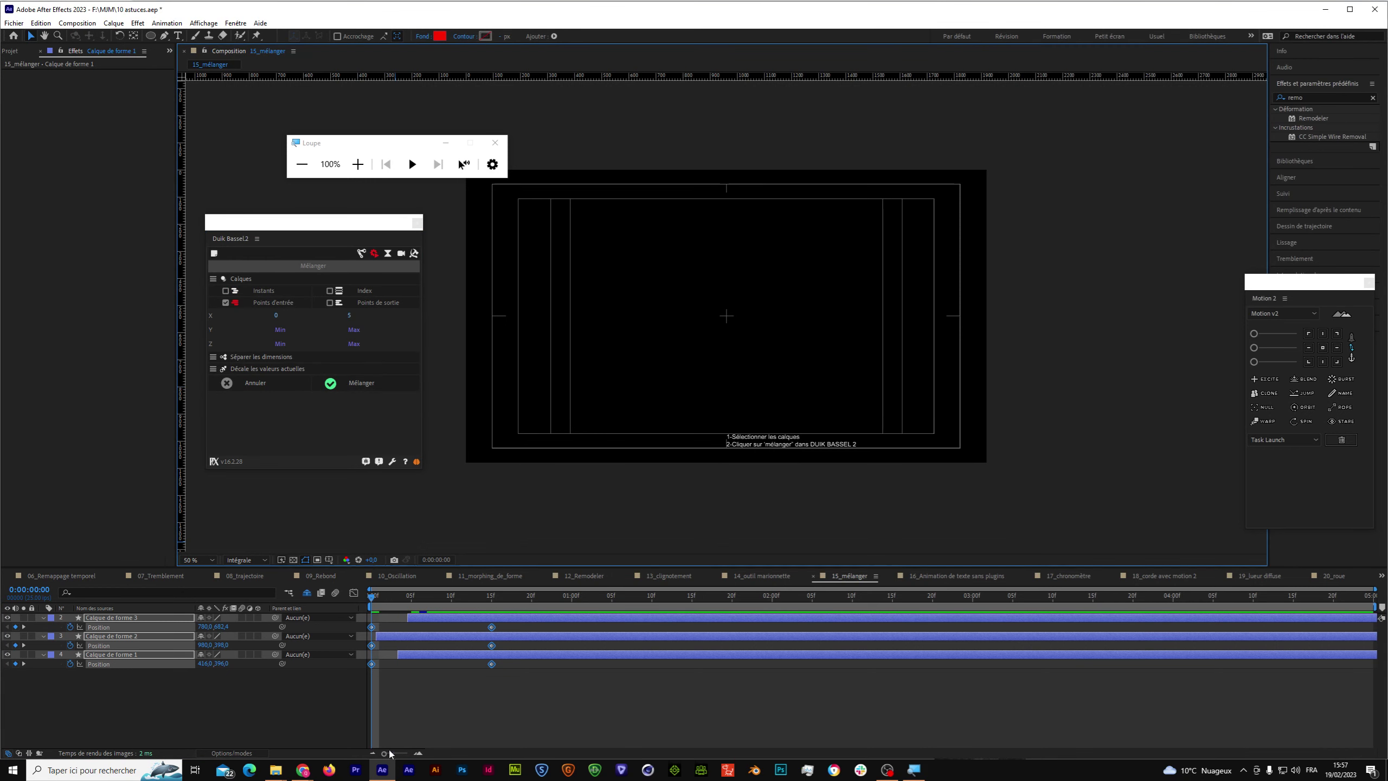
Zoom into the timeline start and move the playhead to frame 14.
left_click_drag(384, 752, 406, 753)
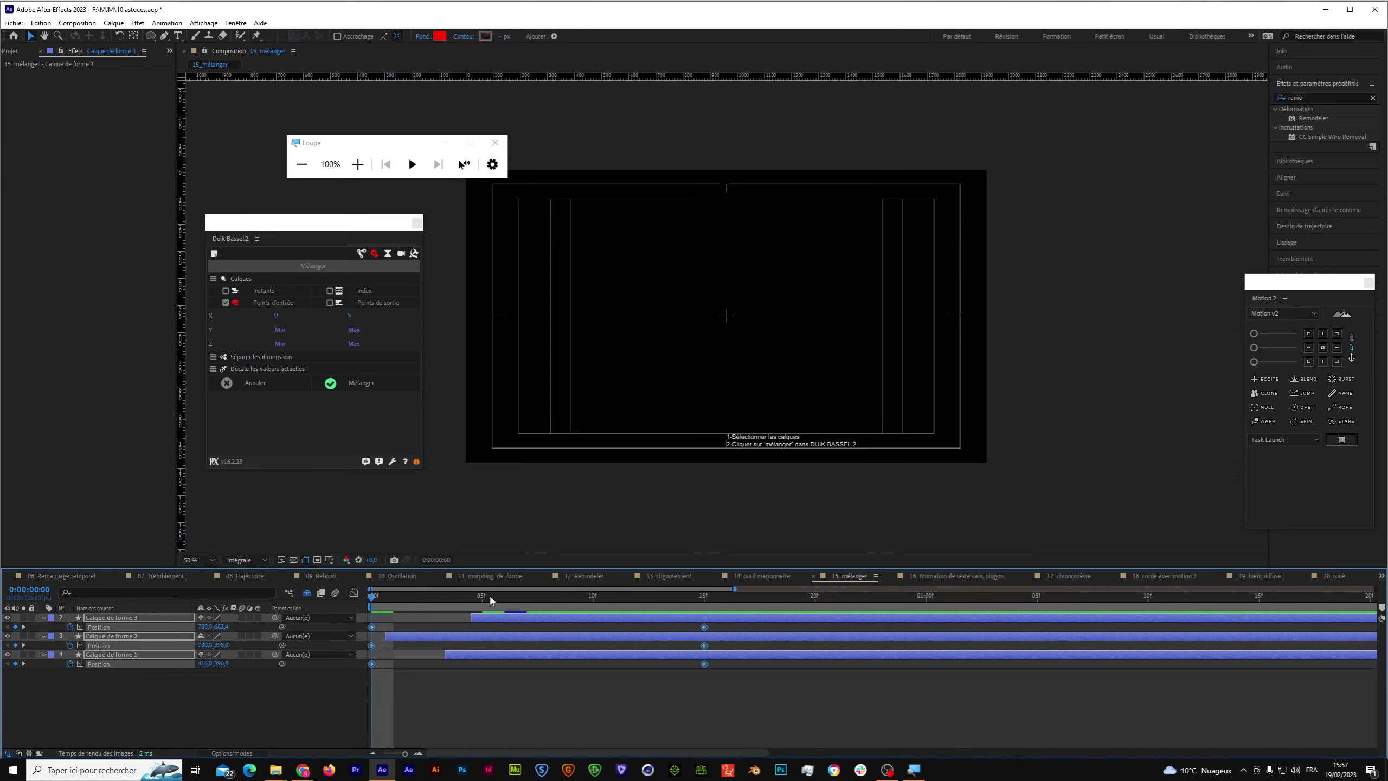
left_click(391, 642)
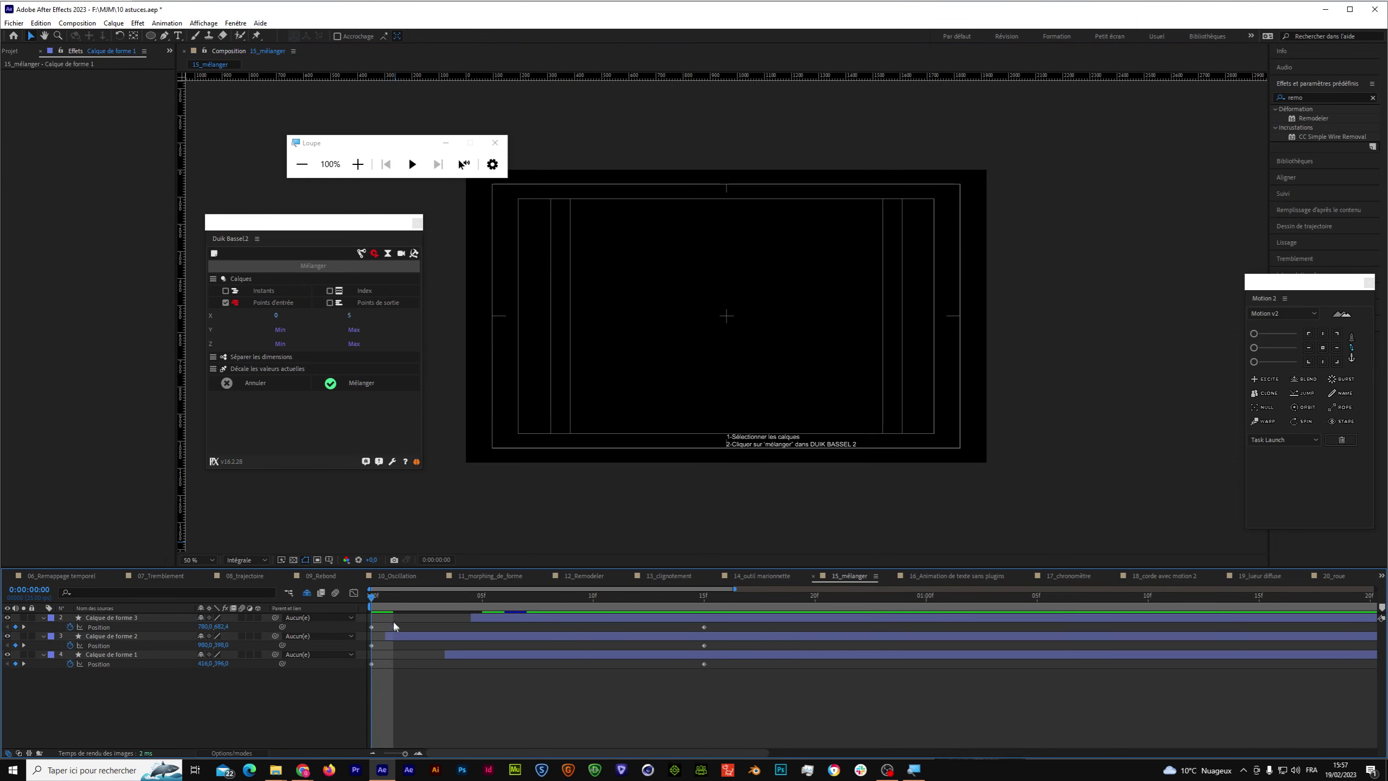
left_click(423, 605)
mouse_move(425, 607)
left_mouse_down()
mouse_move(687, 619)
mouse_move(371, 619)
left_mouse_up()
Enable keyframe times and Index in Mélanger and mix the three shape layers.
left_click(225, 302)
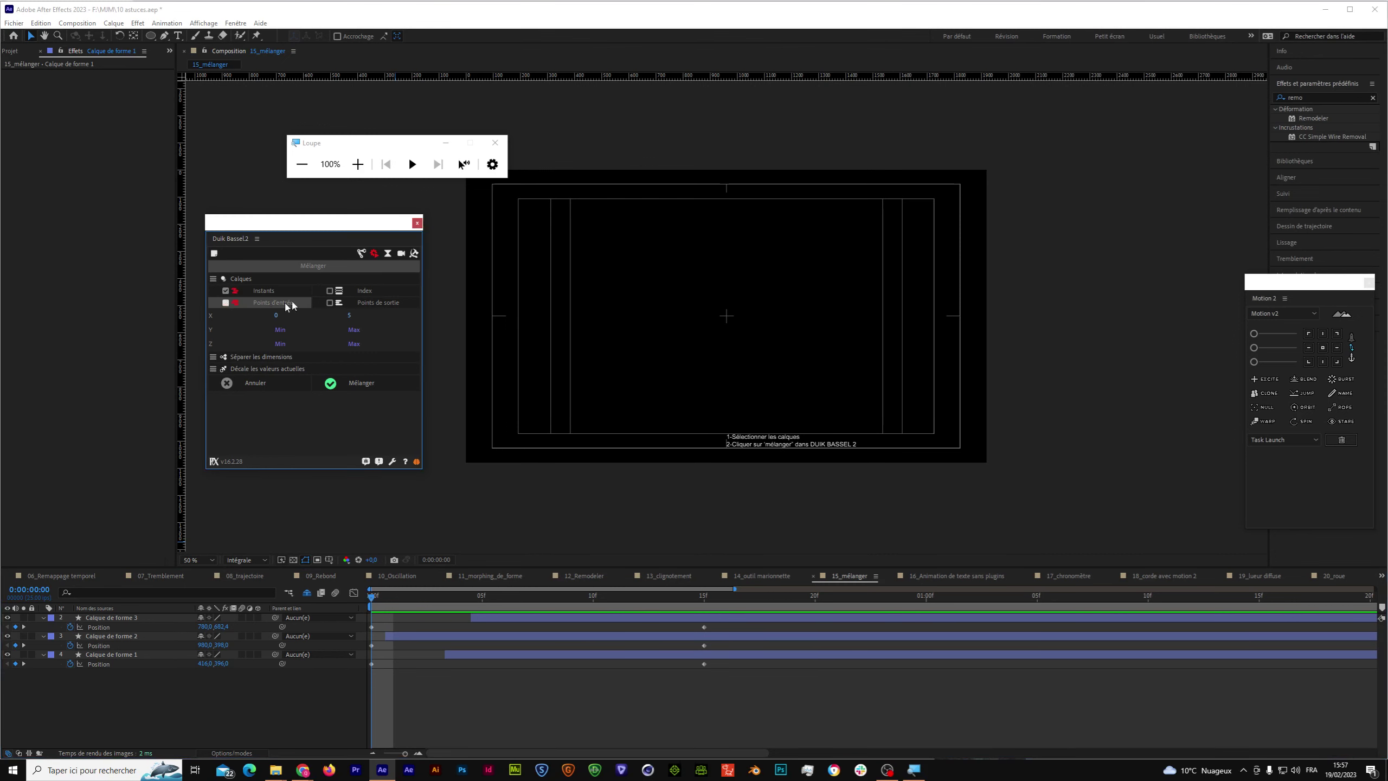
left_click_drag(196, 695, 126, 635)
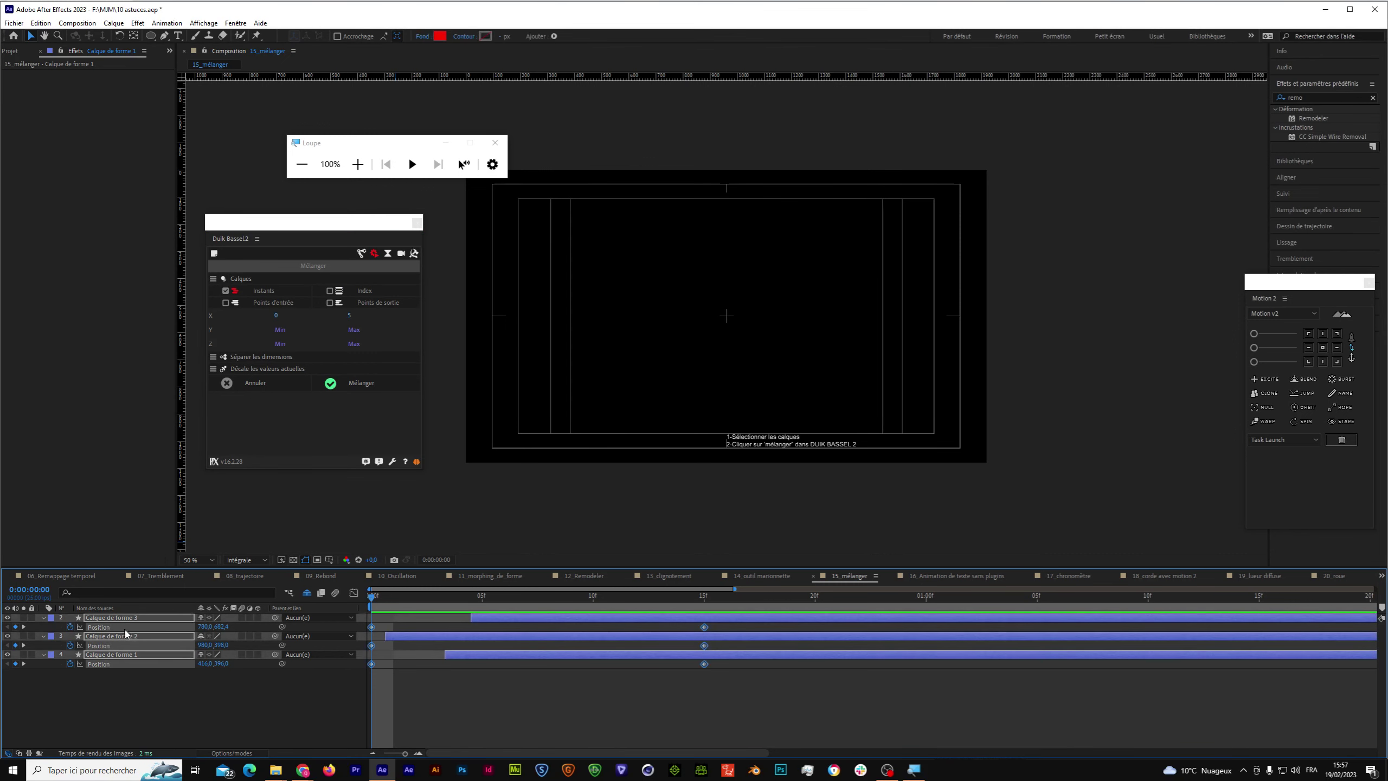
left_click(330, 290)
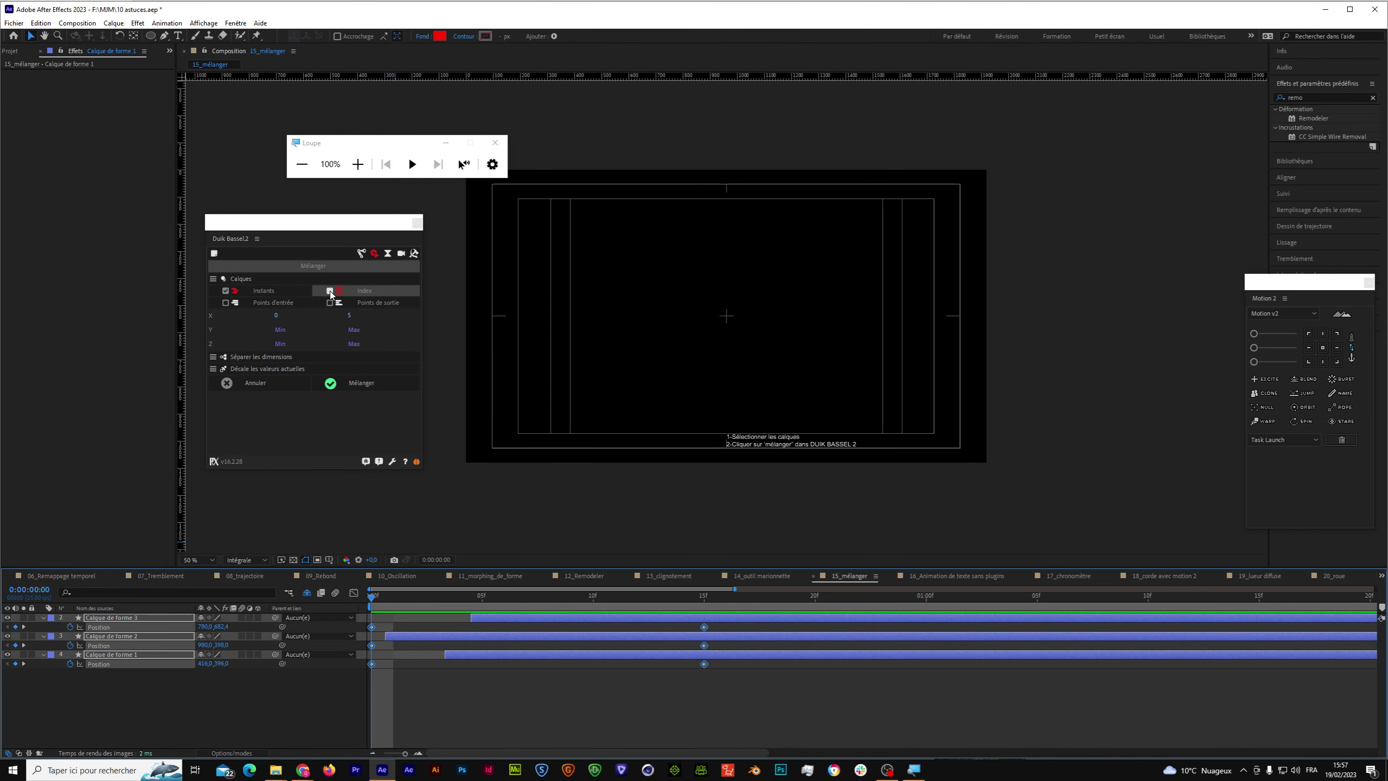
left_click(333, 384)
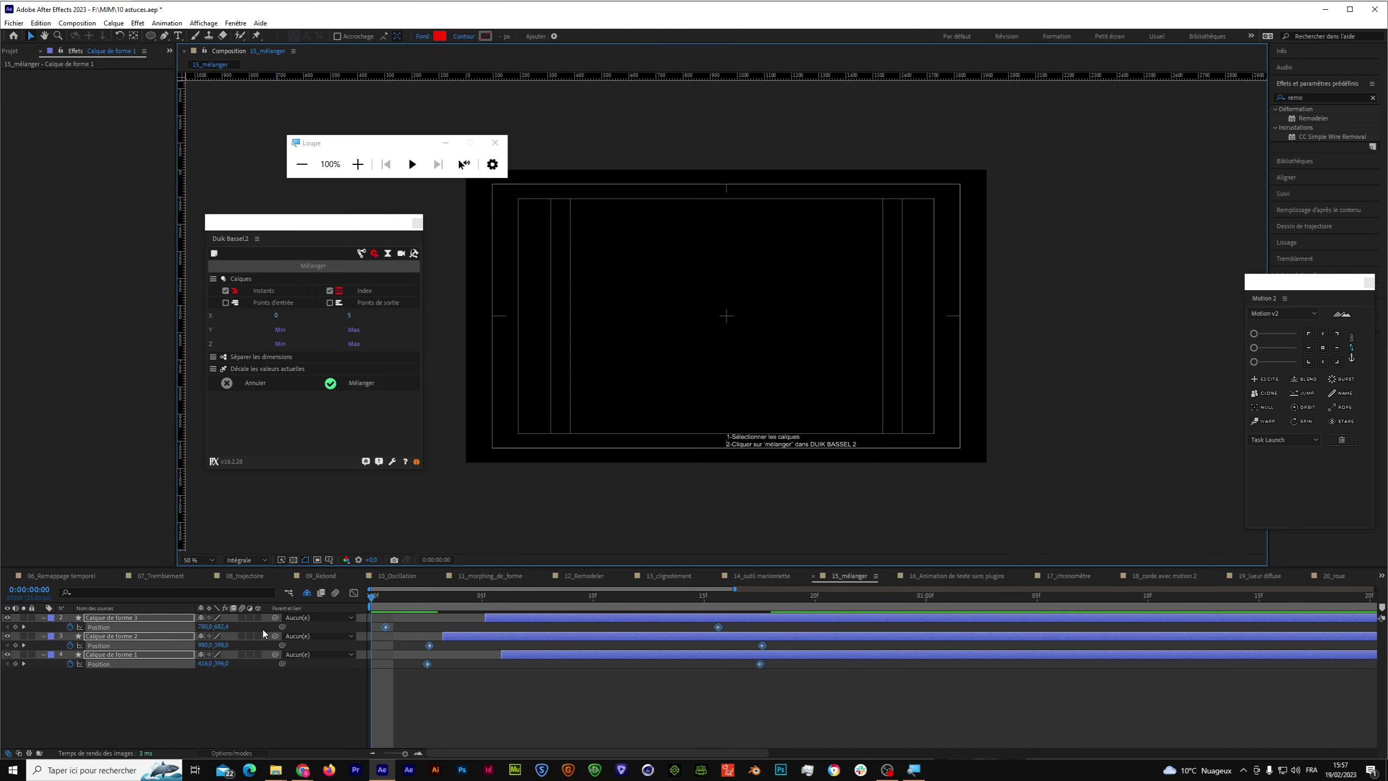
Set Y Min 0 and Max 3, mix, preview, and re-run the mix twice.
left_click(279, 330)
type("0")
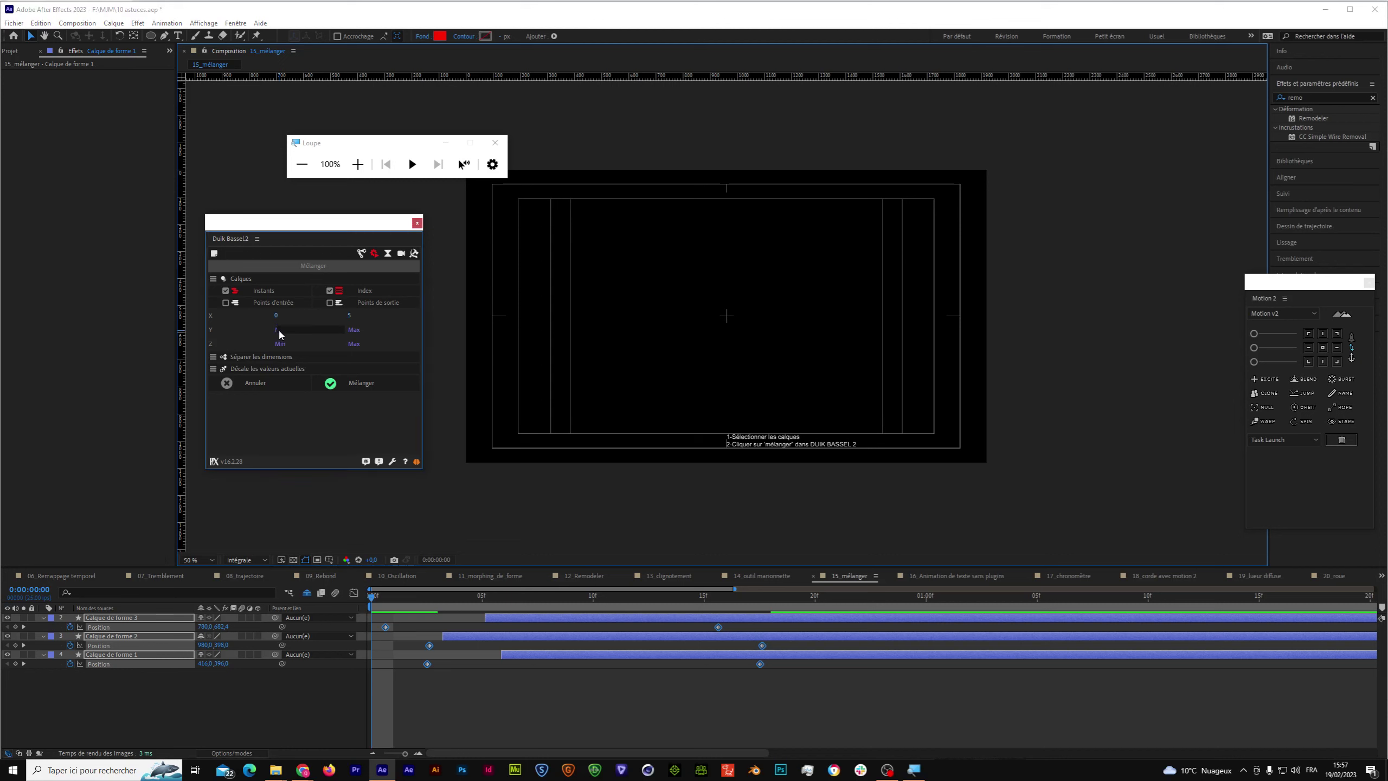
left_click(350, 330)
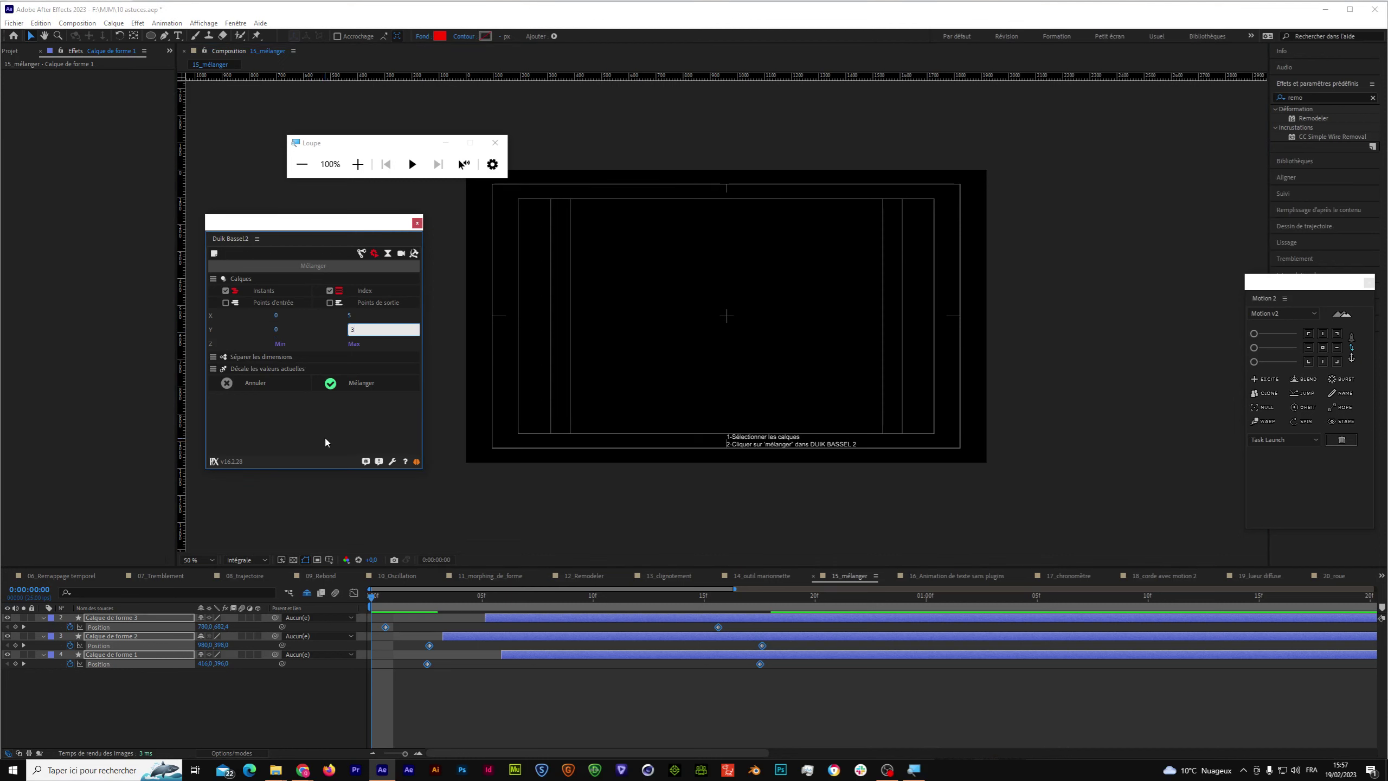
left_click(336, 384)
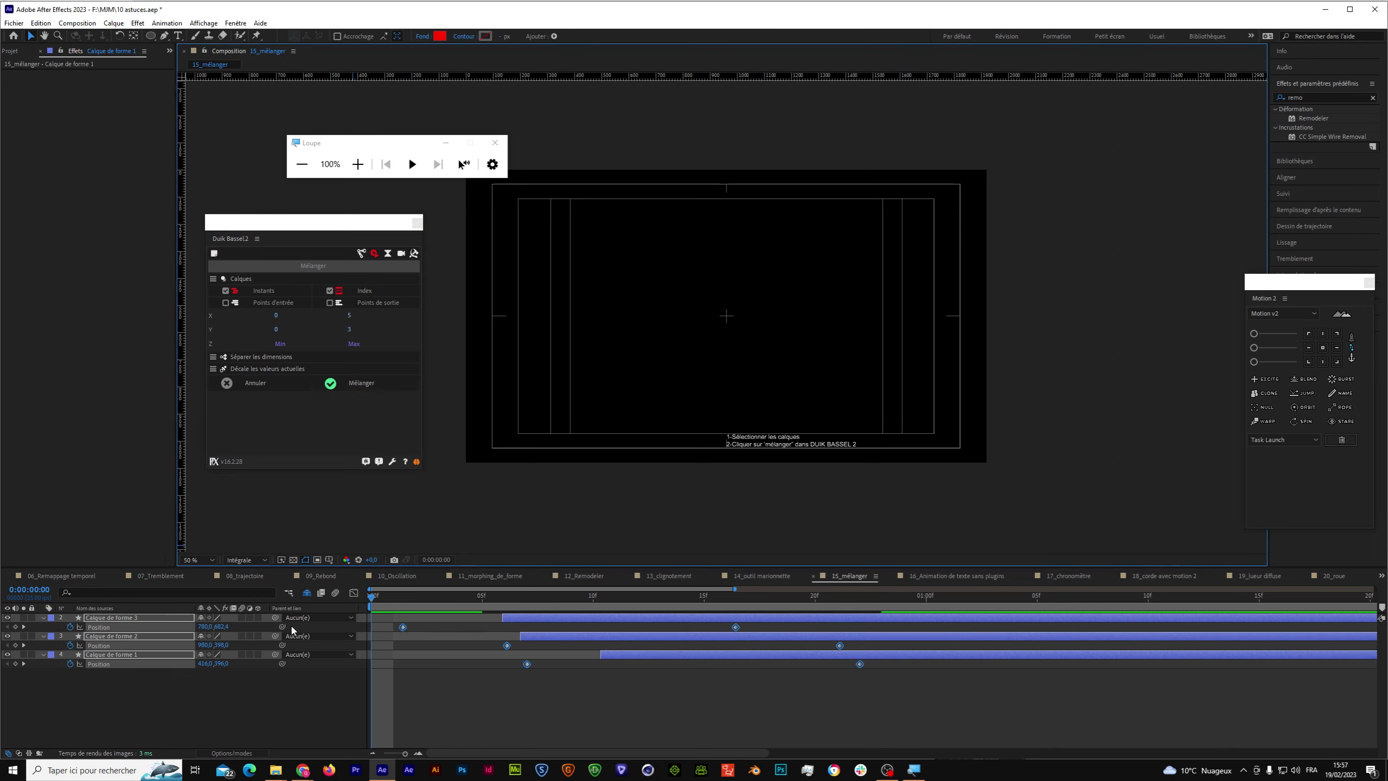
key("space")
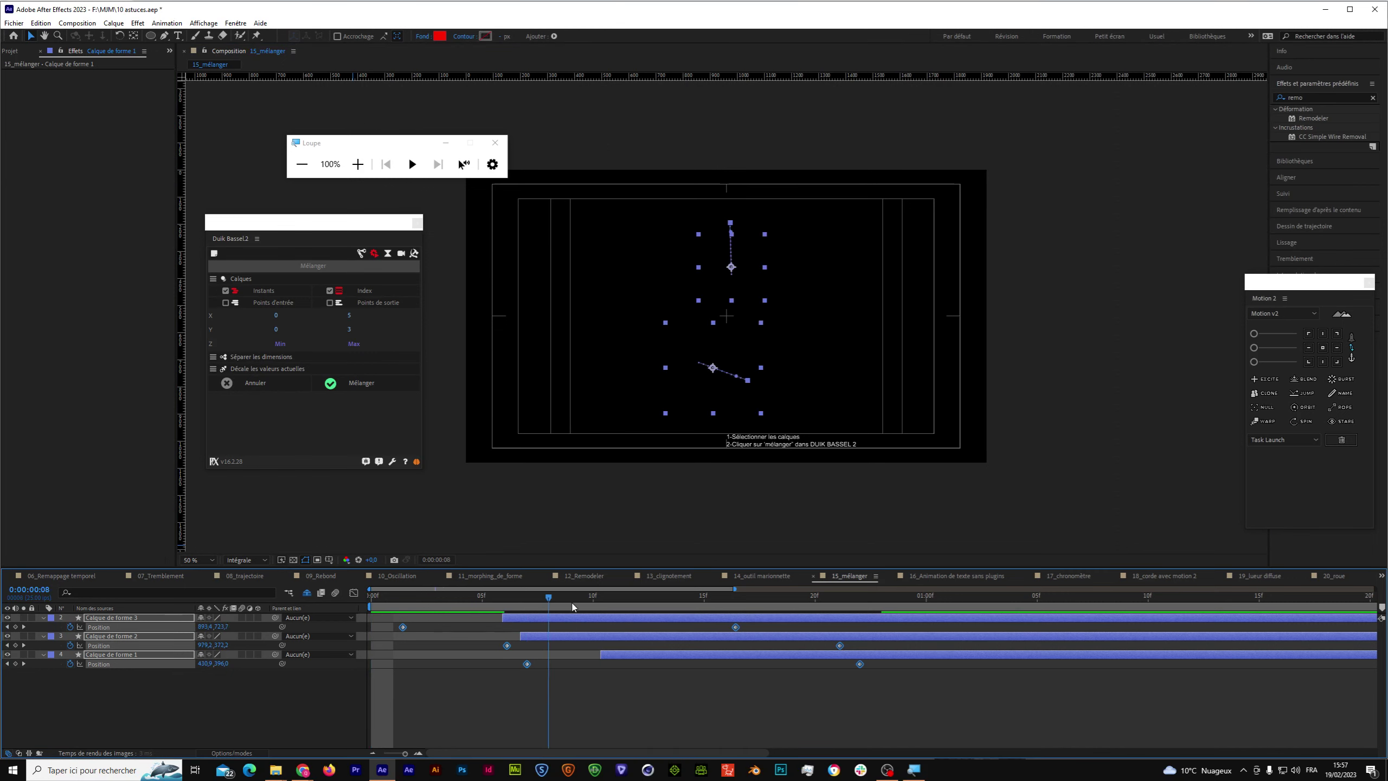
key("space")
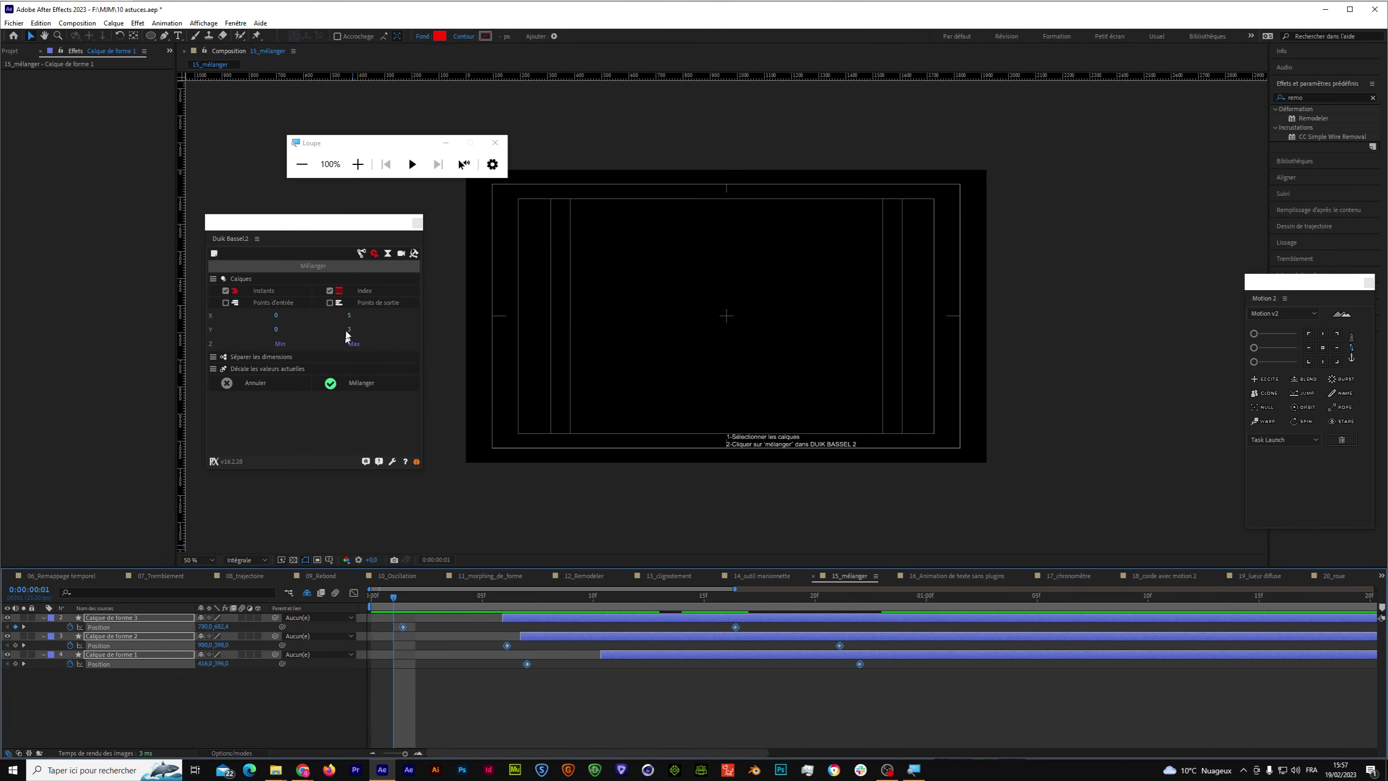
left_click(352, 385)
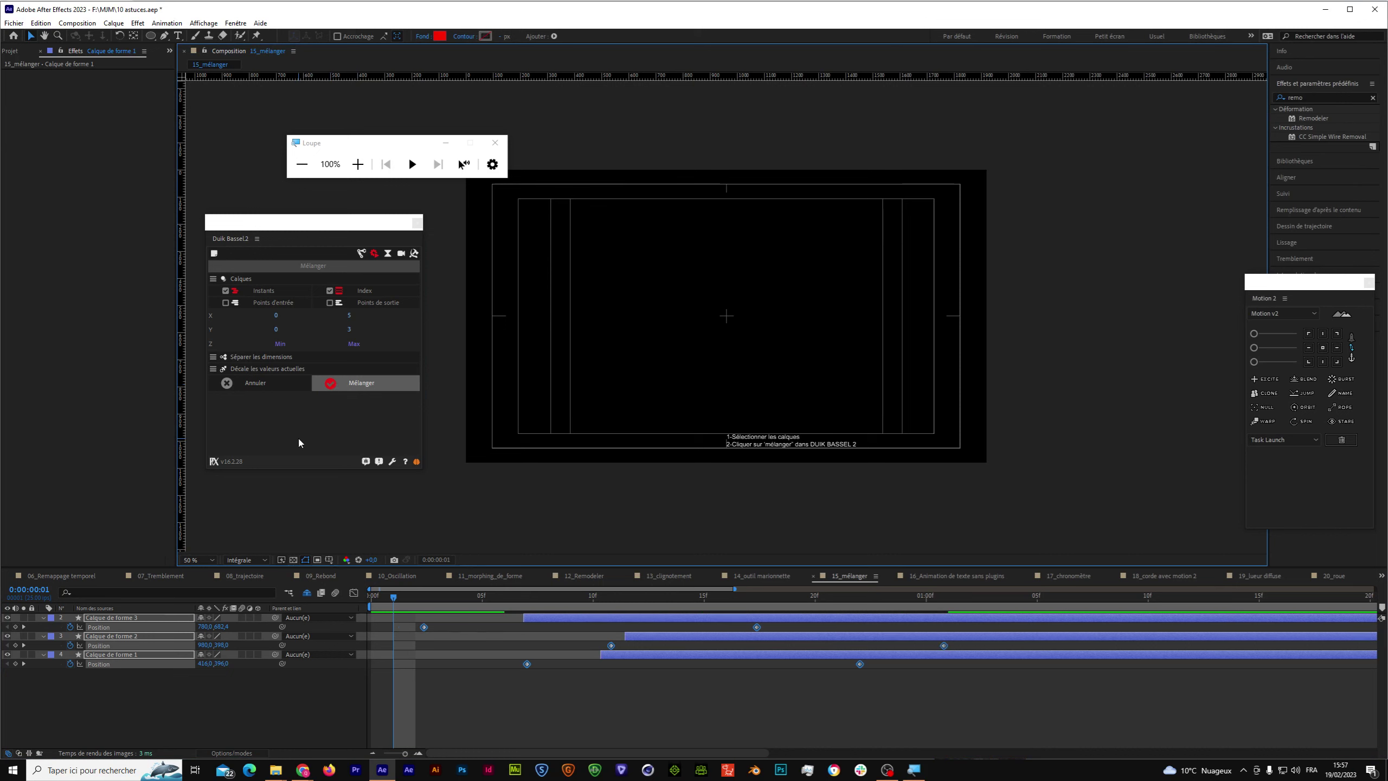
left_click(330, 386)
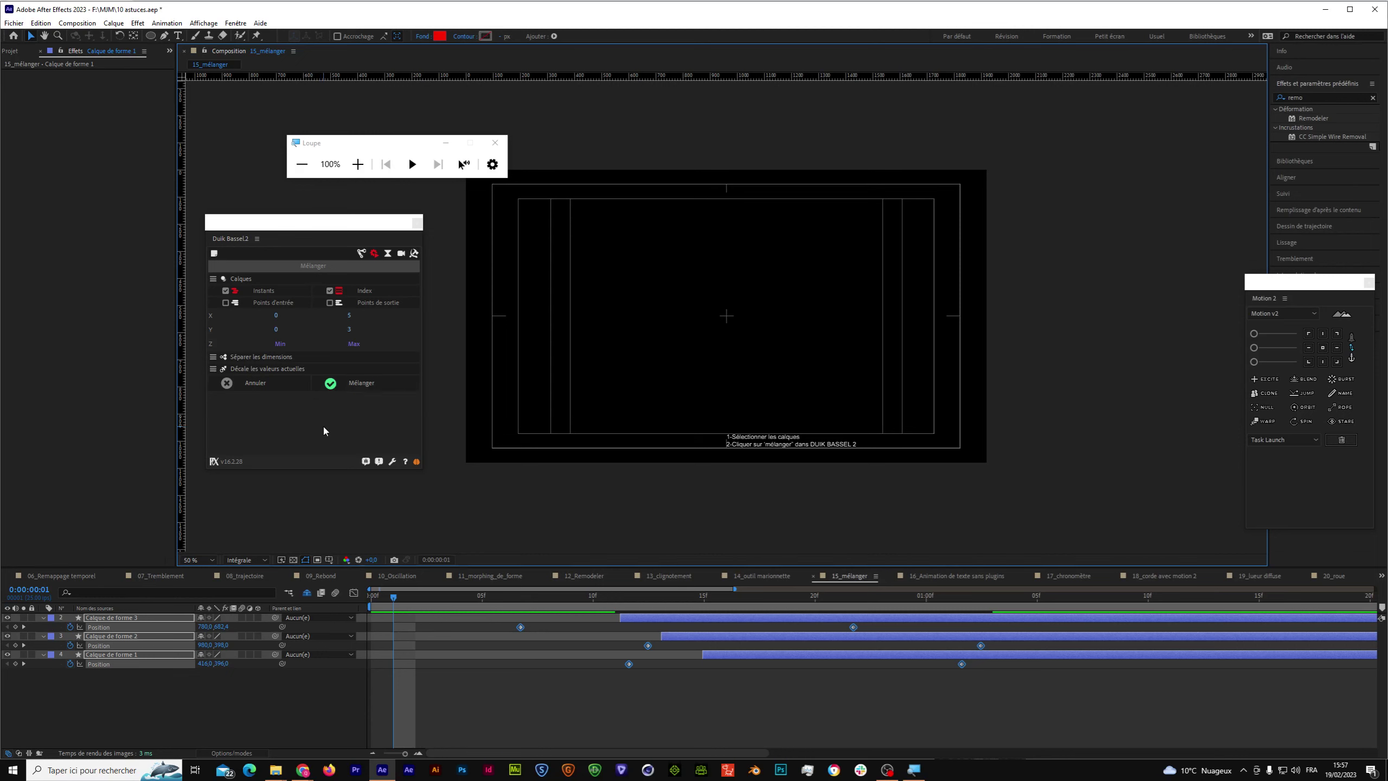
Undo, mix with Z range 0–3, then reorder the layers by index only.
key("Return")
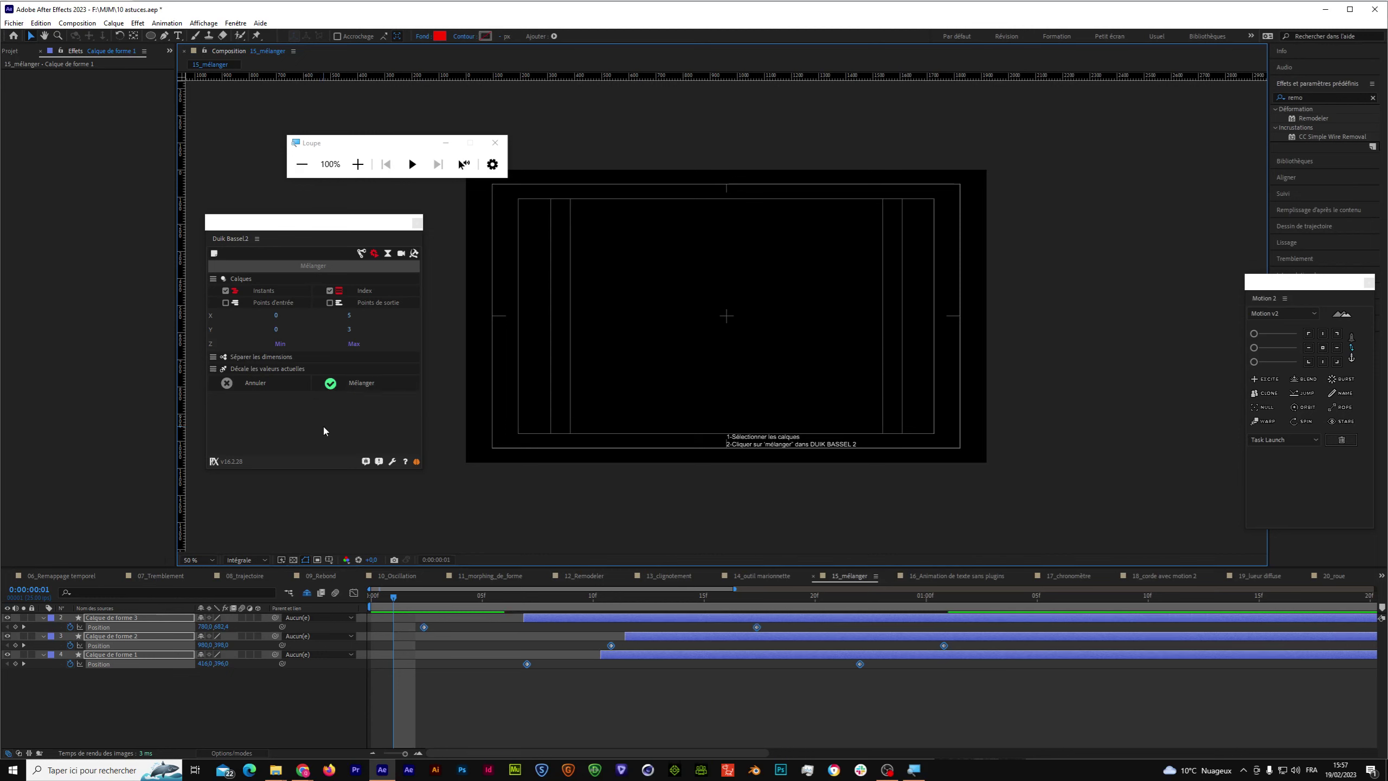
left_click(280, 342)
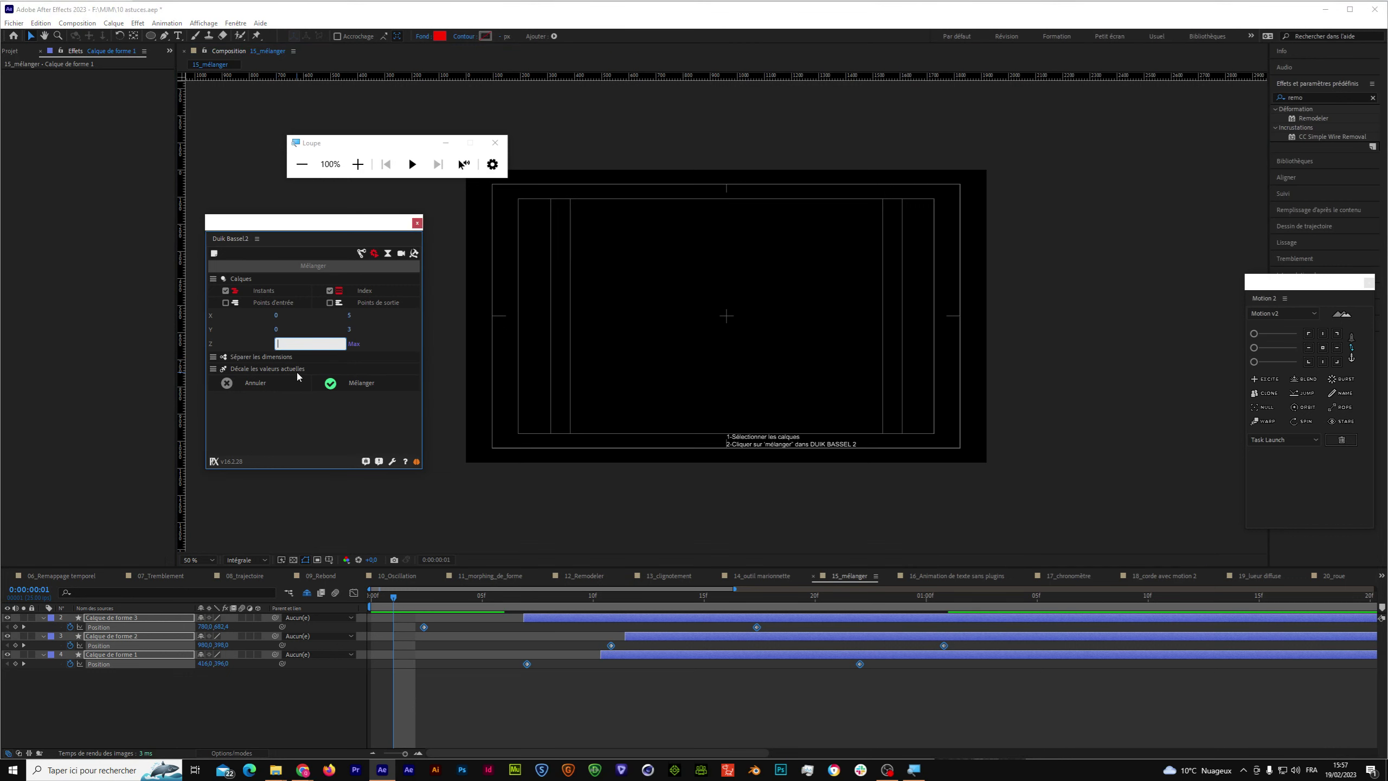
type("0")
left_click(353, 345)
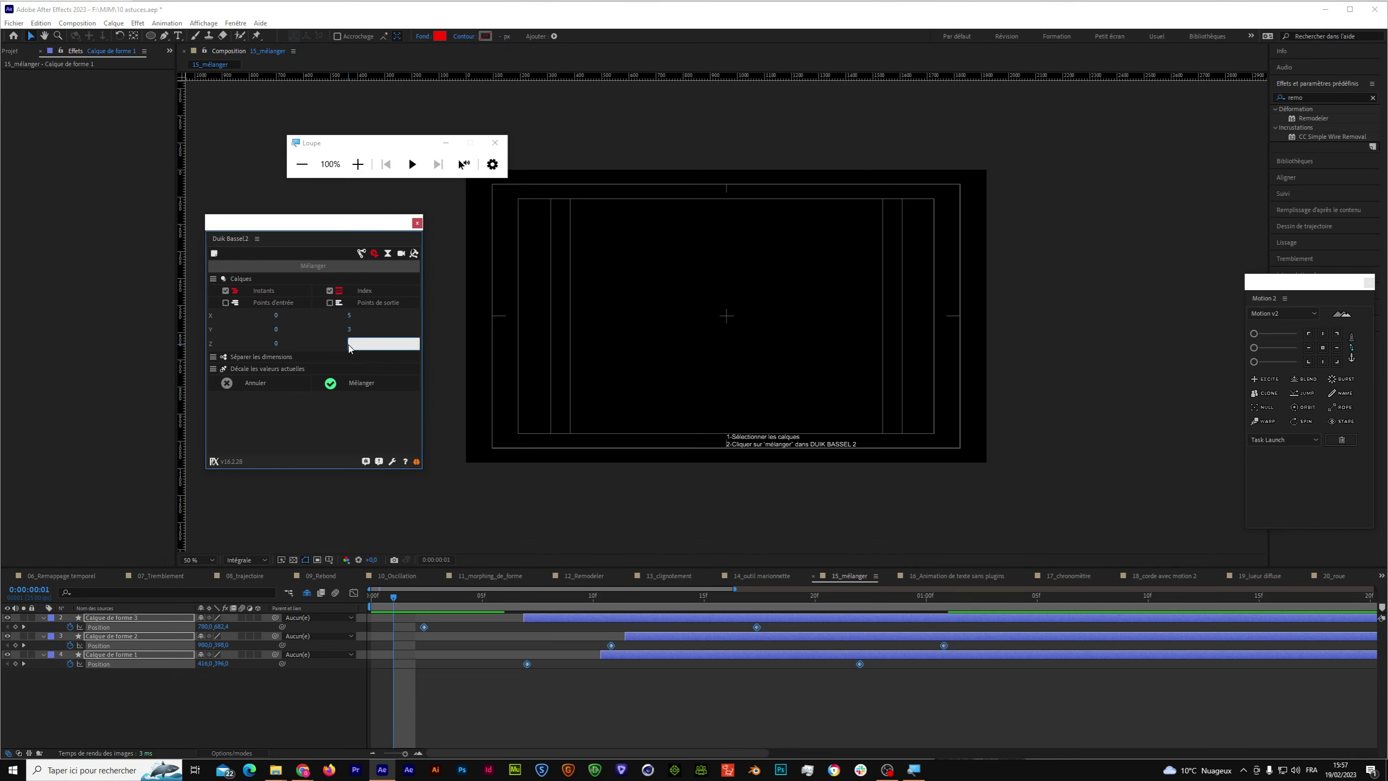
type("5")
left_click(336, 383)
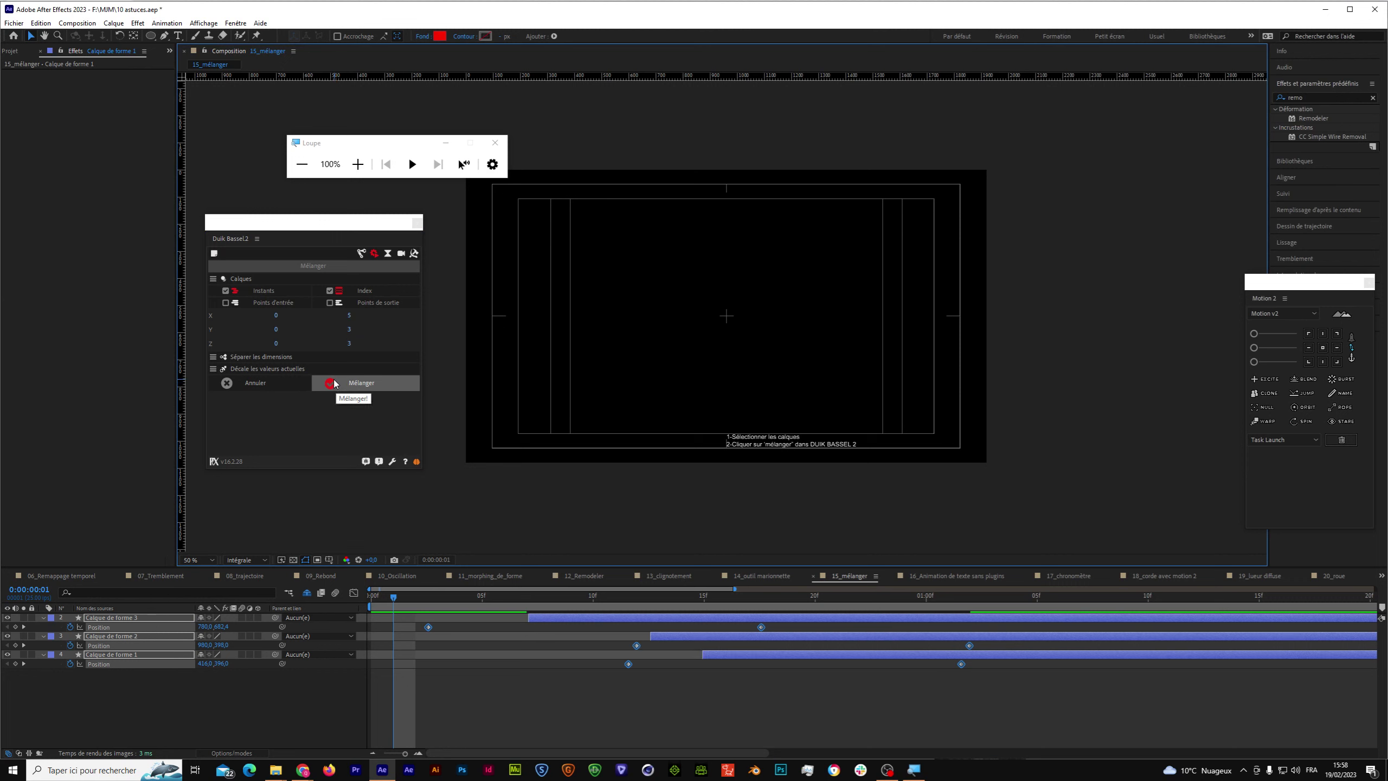
left_click(225, 290)
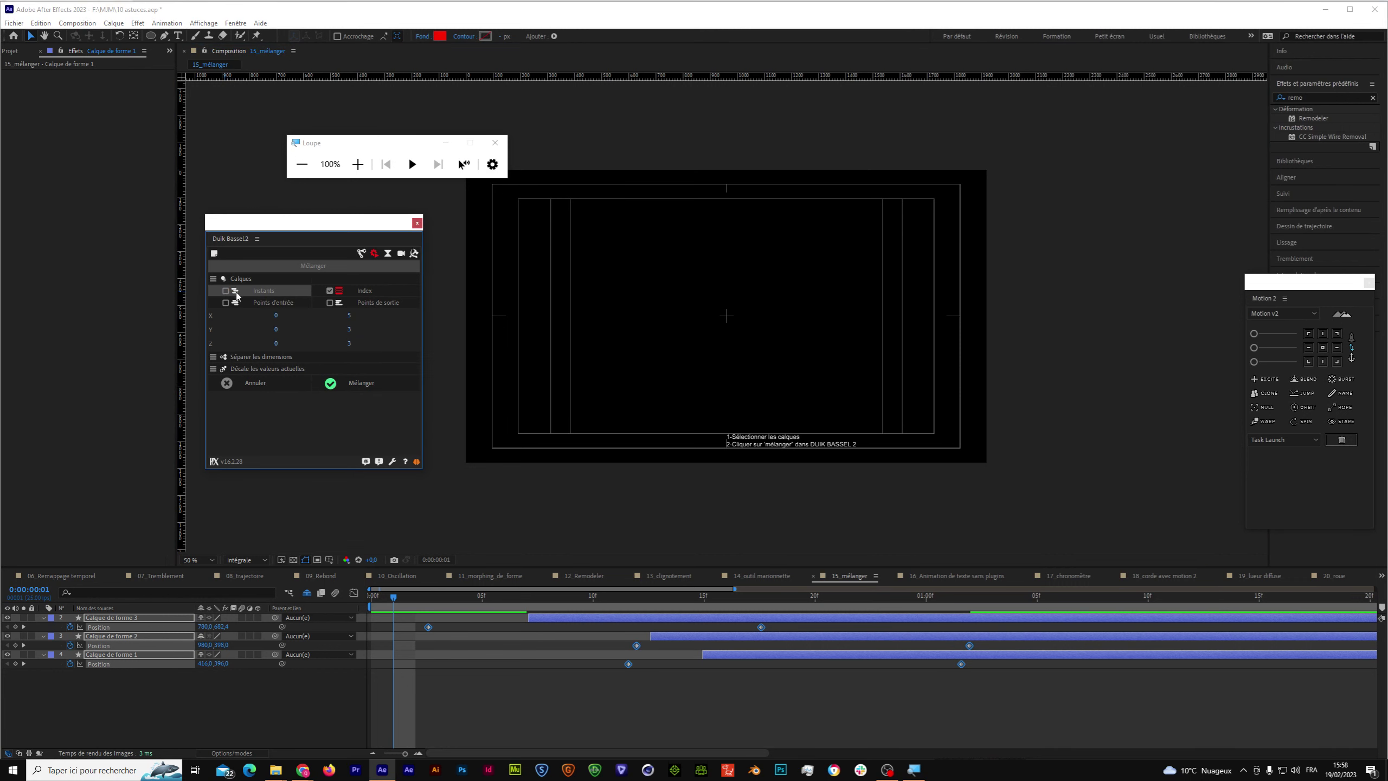
left_click(330, 386)
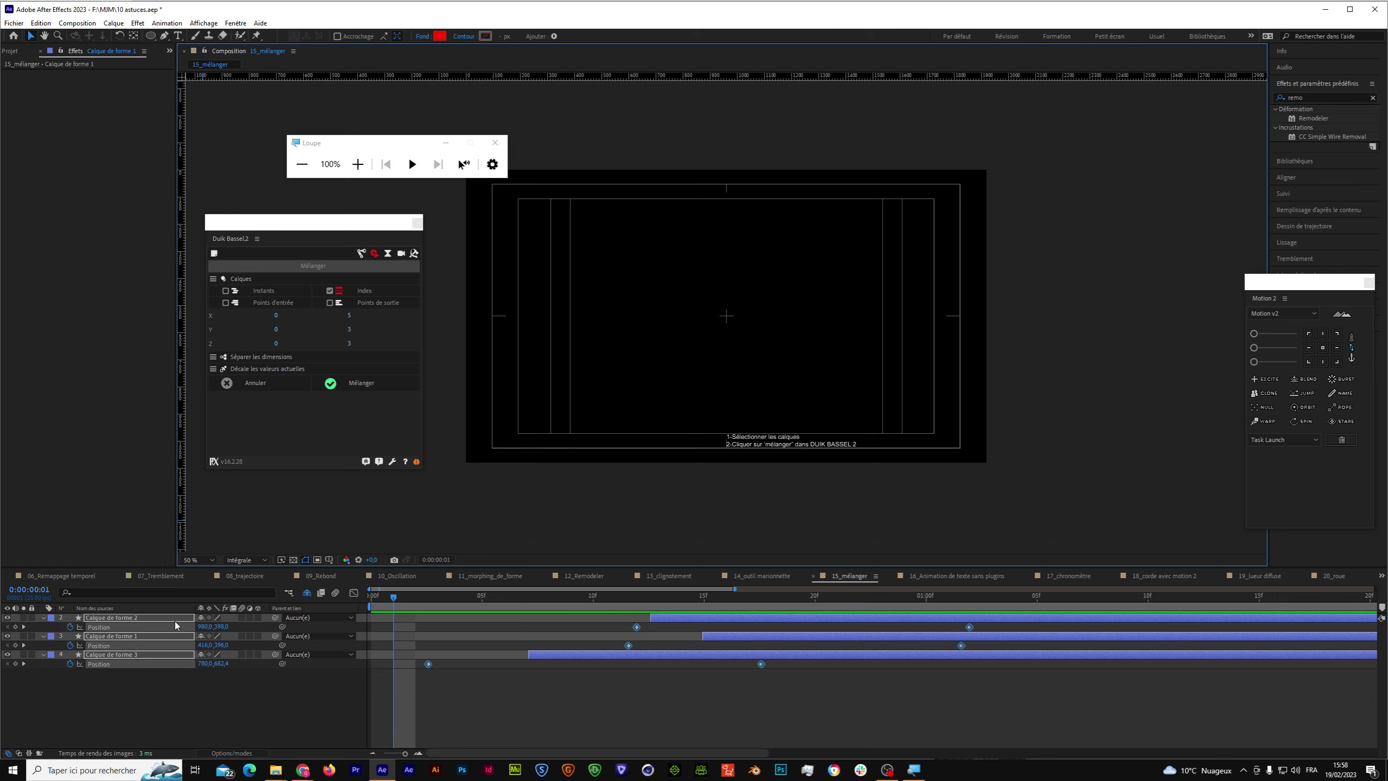
Clear the Z Min and Max values and enable Points de sortie (out-points).
left_click(350, 343)
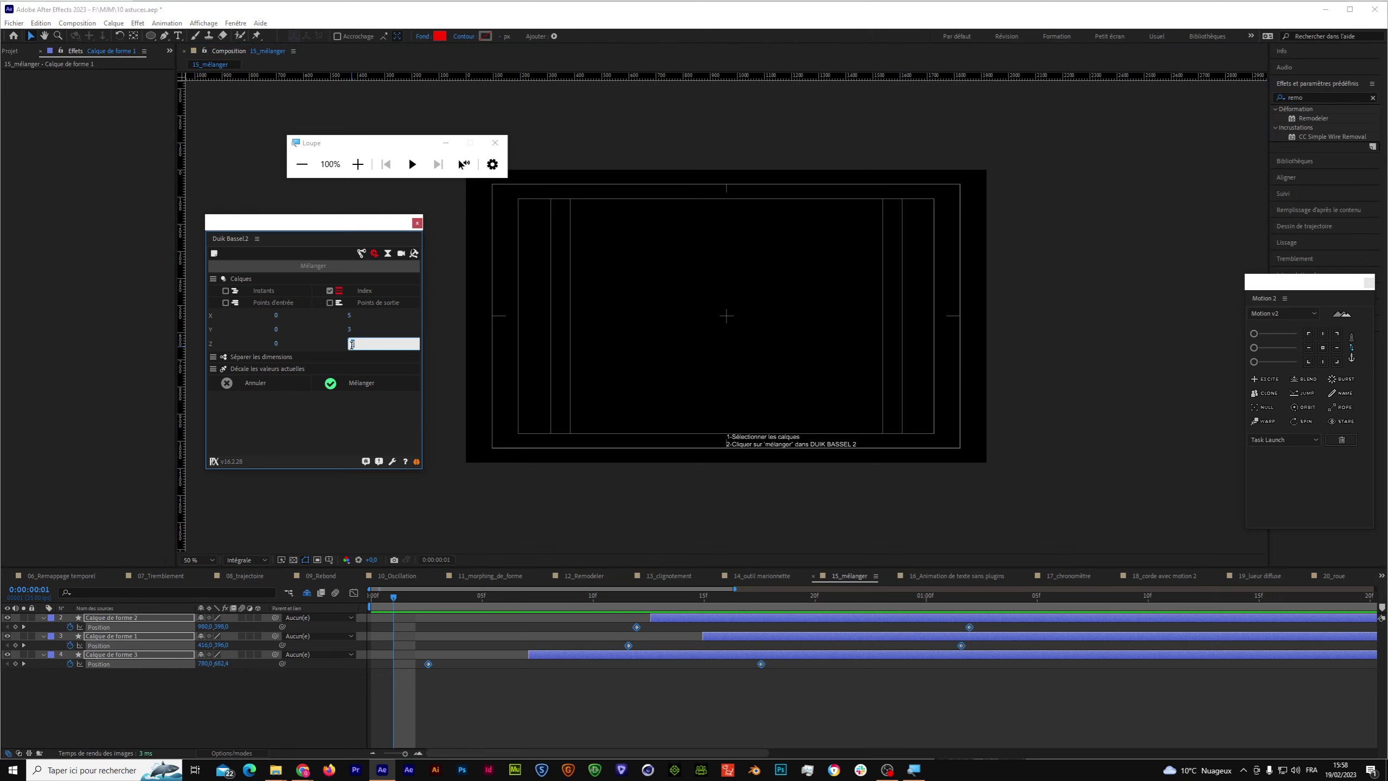
left_click(276, 344)
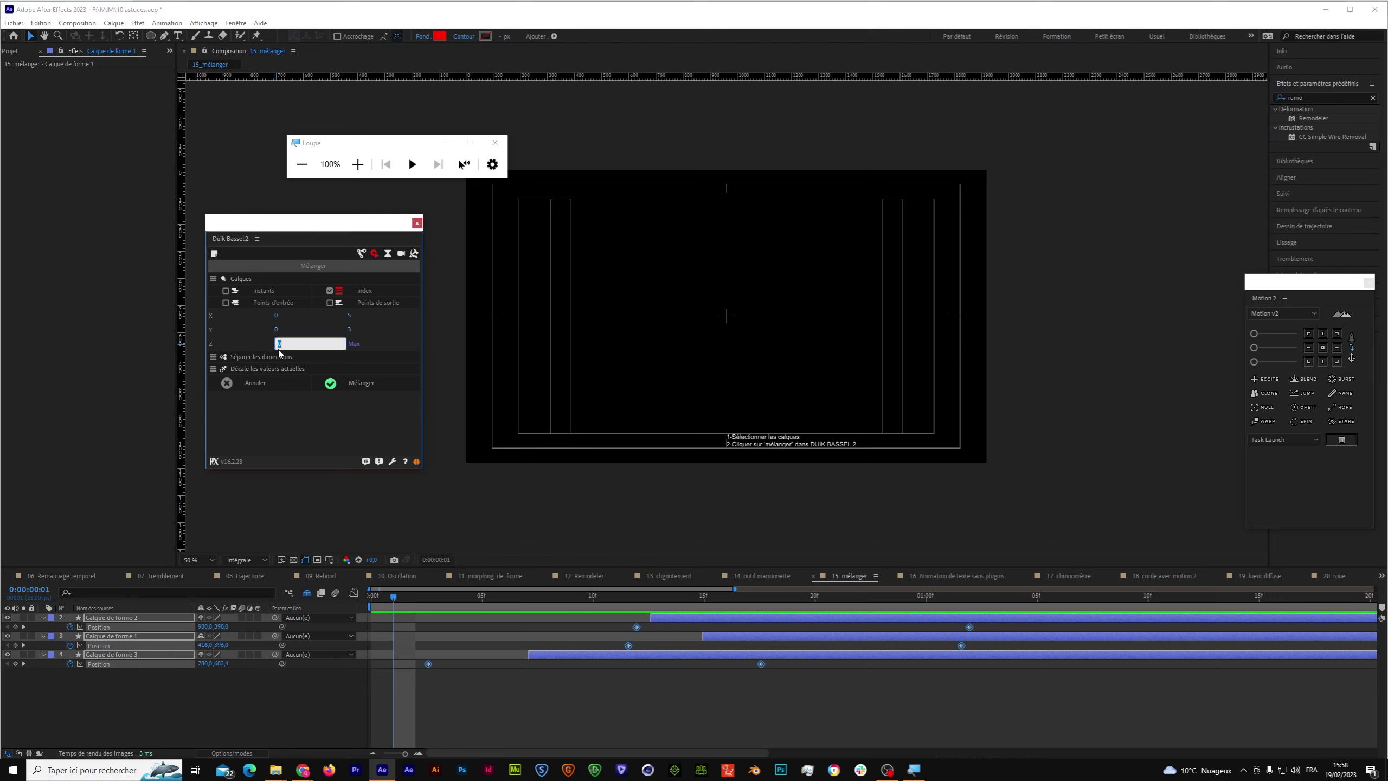
left_click(290, 443)
left_click(331, 304)
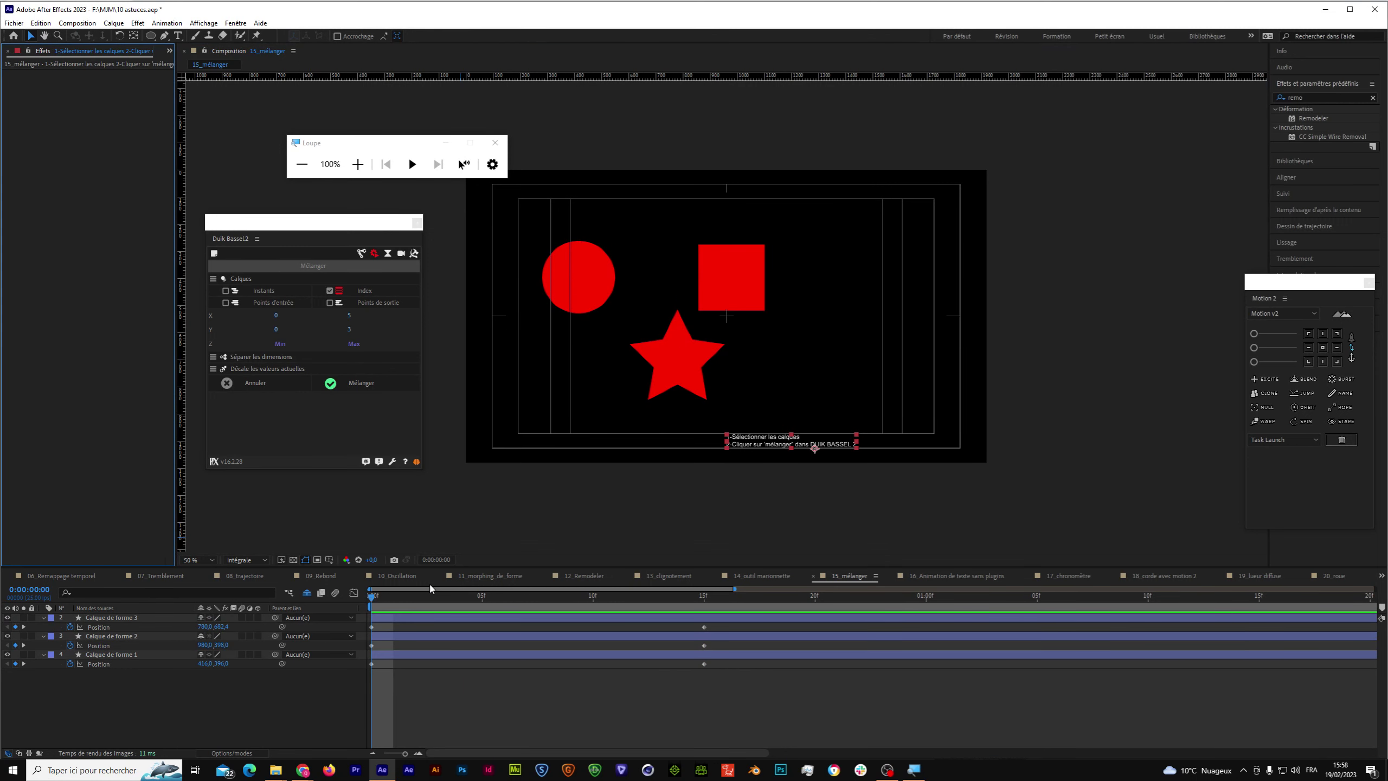
Collapse the circle, square and star layers to single rows and clear the selection.
left_click(43, 617)
left_click(43, 627)
left_click(42, 636)
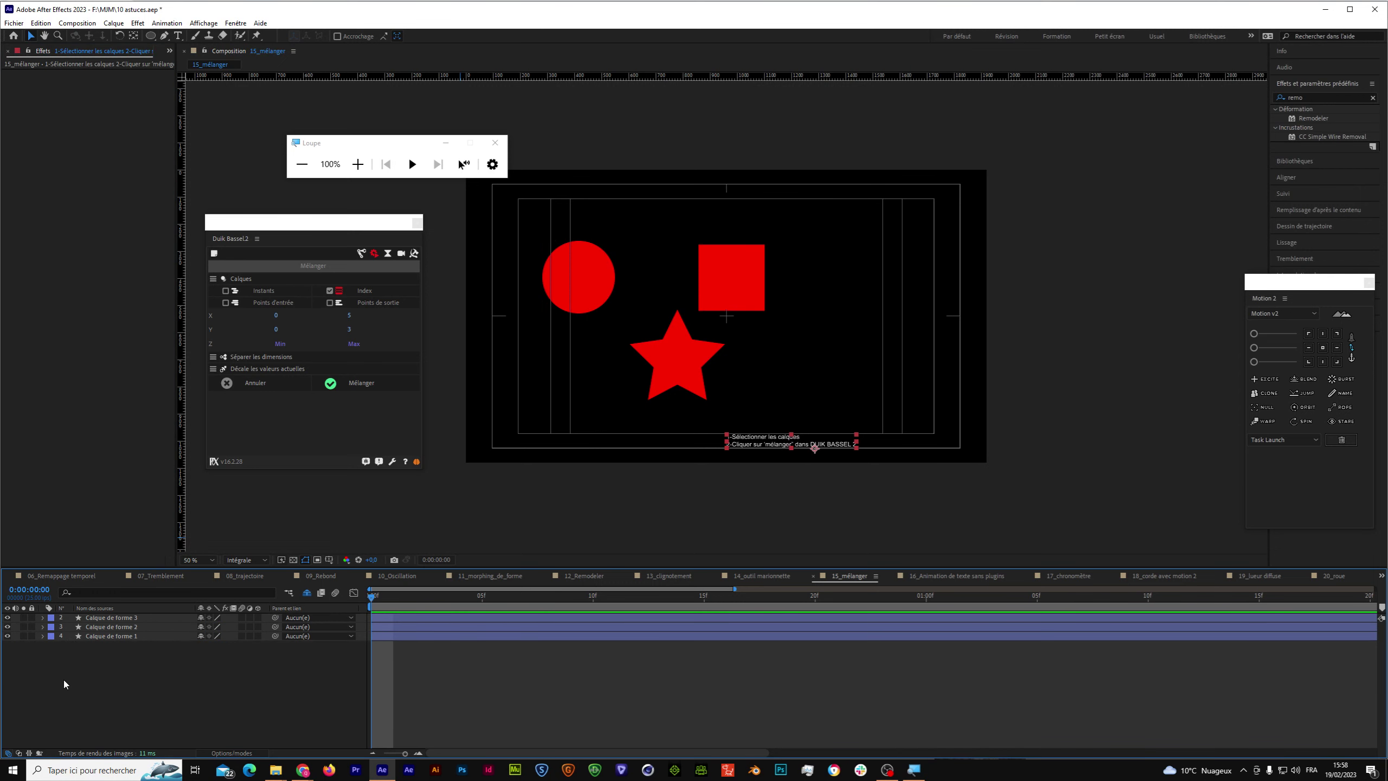
left_click(63, 679)
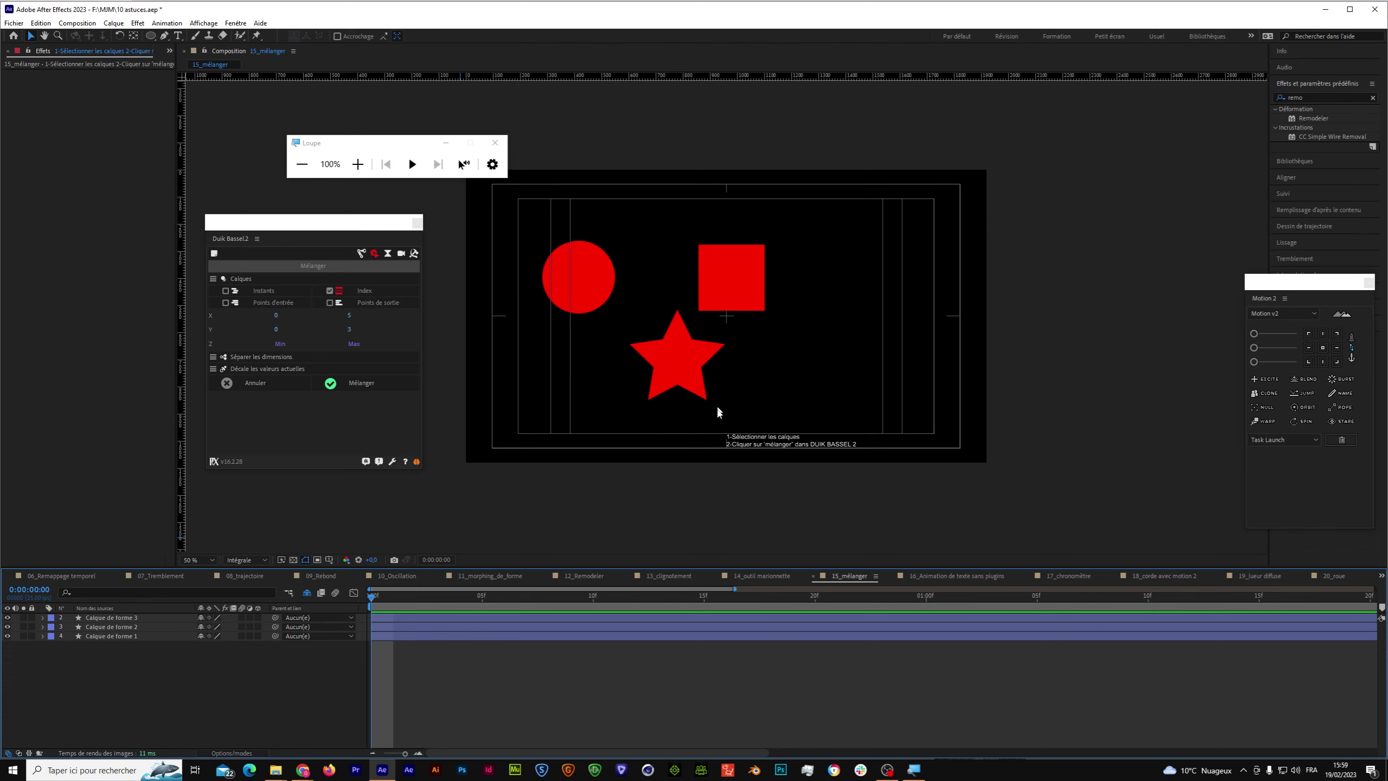
Deselect the red square and switch to the 16_Animation de texte sans plugins composition.
left_click(312, 492)
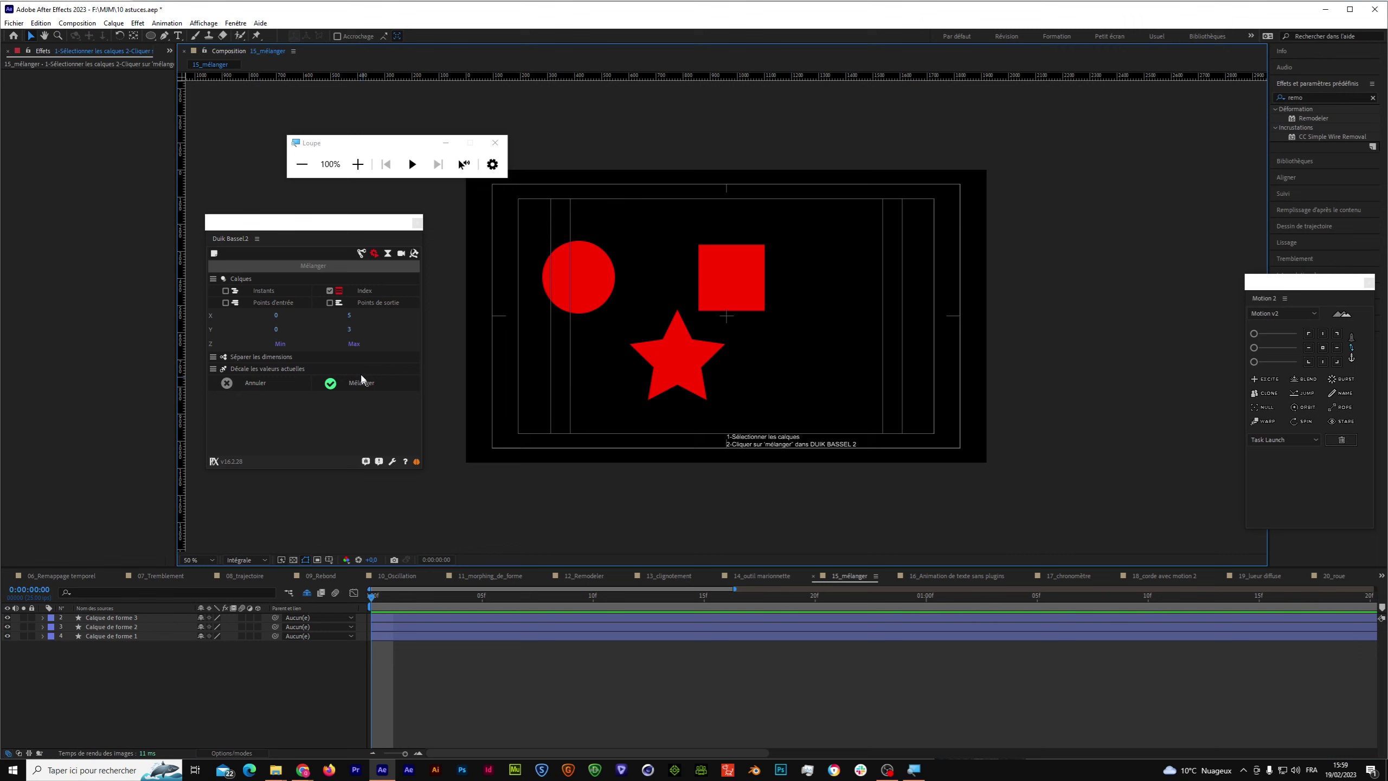
left_click(708, 293)
left_click(781, 321)
left_click(947, 580)
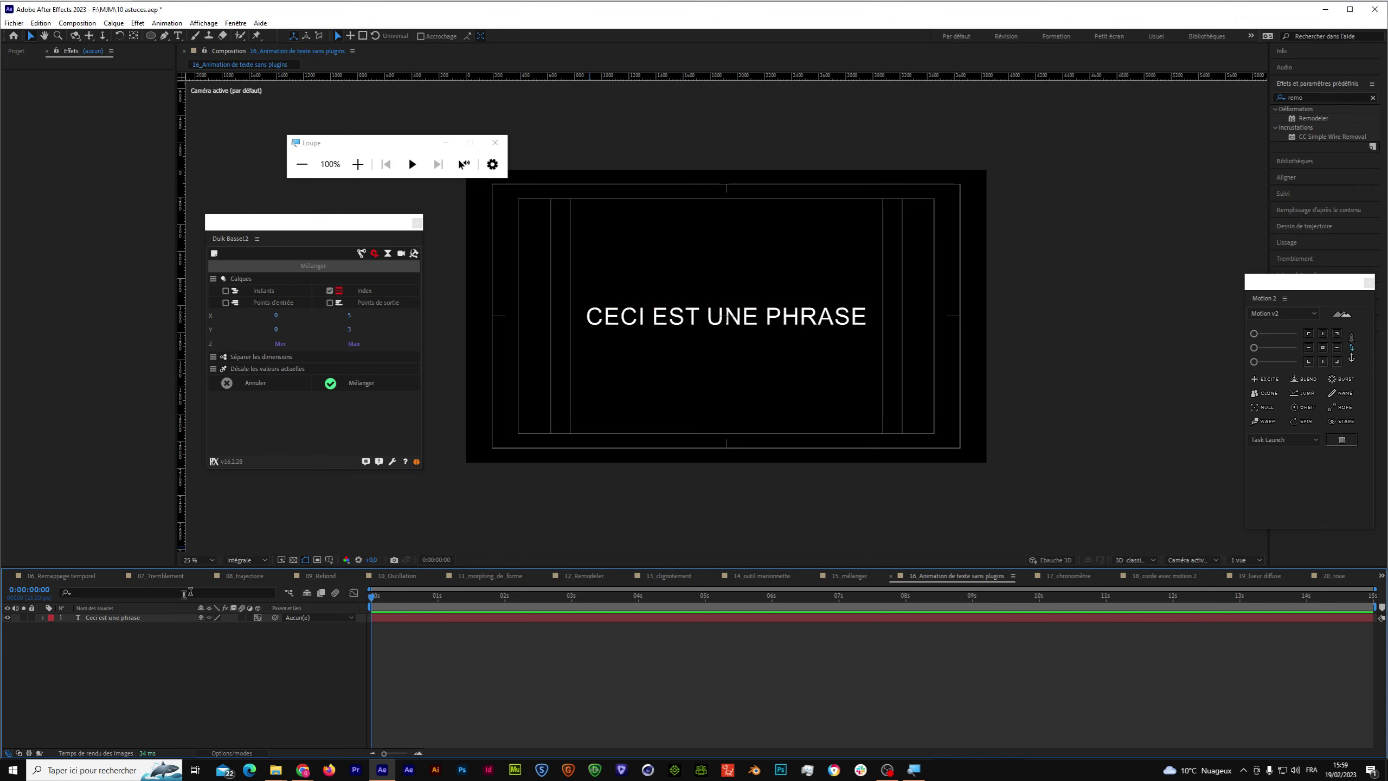
Add a Position animator to the phrase layer and enable per-character 3D on it.
left_click(44, 617)
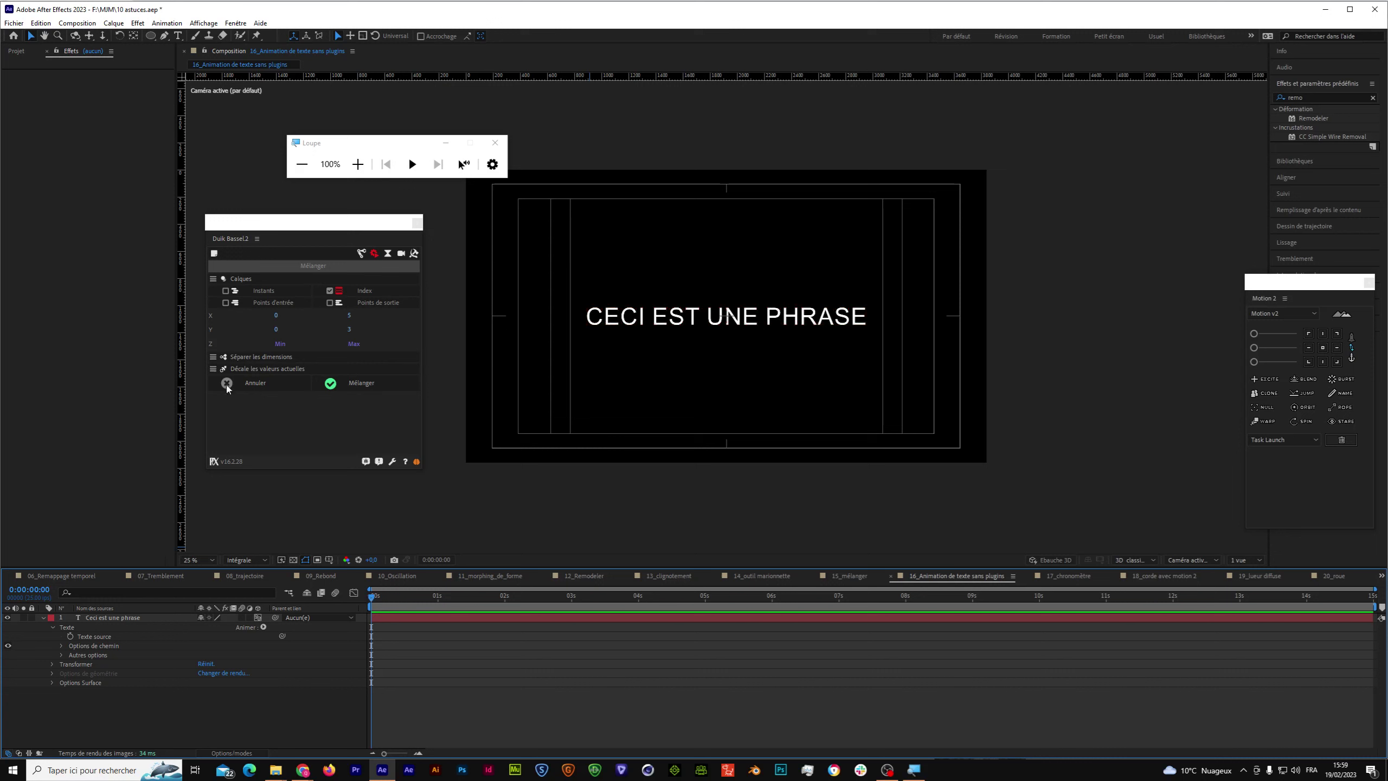
left_click(263, 627)
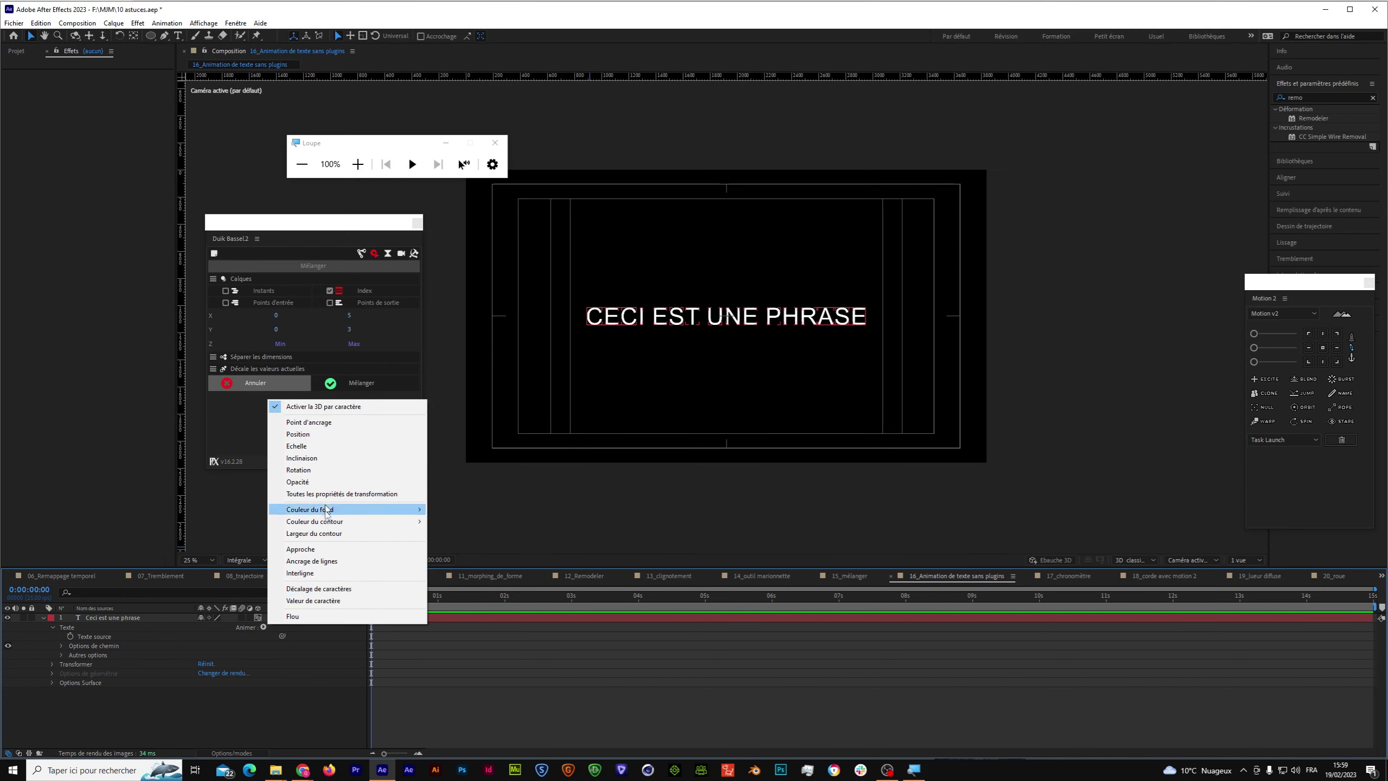
left_click(319, 436)
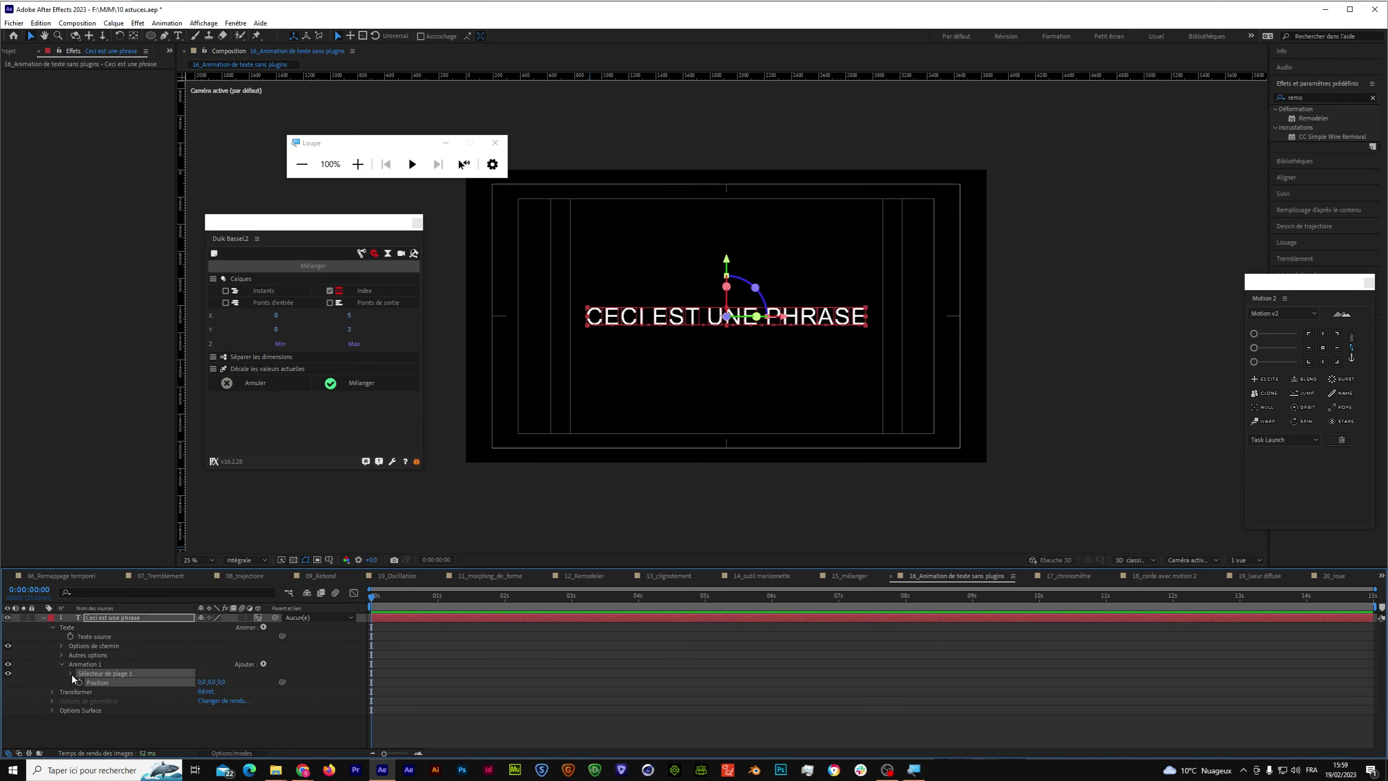
left_click(263, 663)
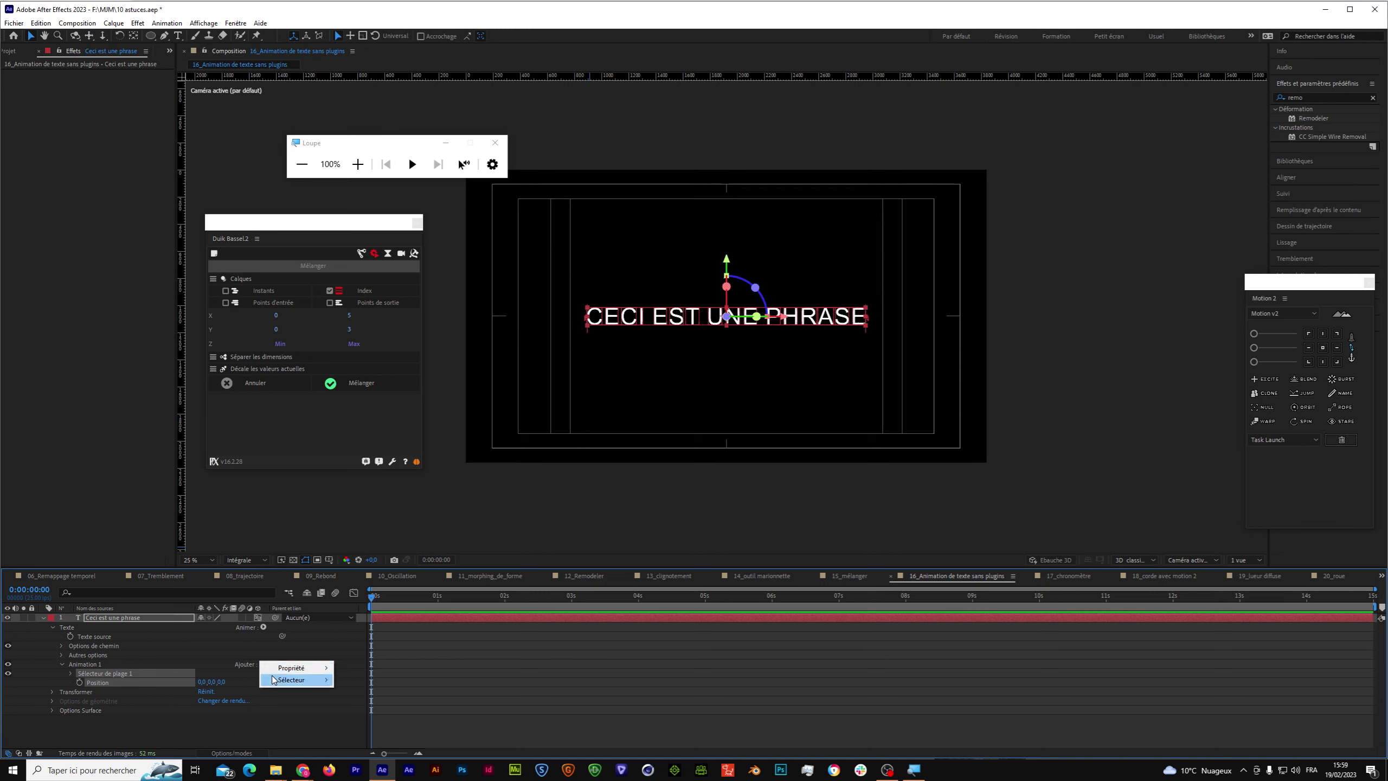
mouse_move(275, 672)
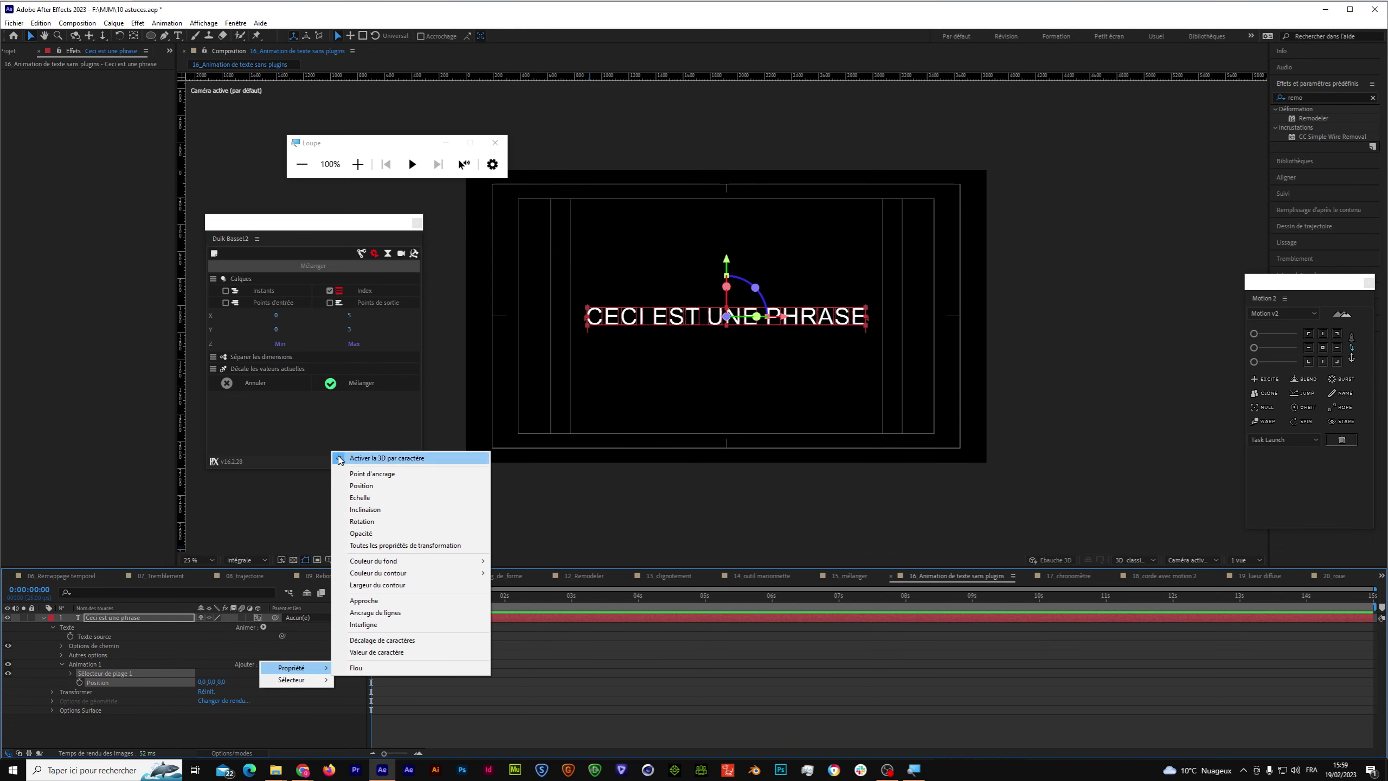
left_click(337, 459)
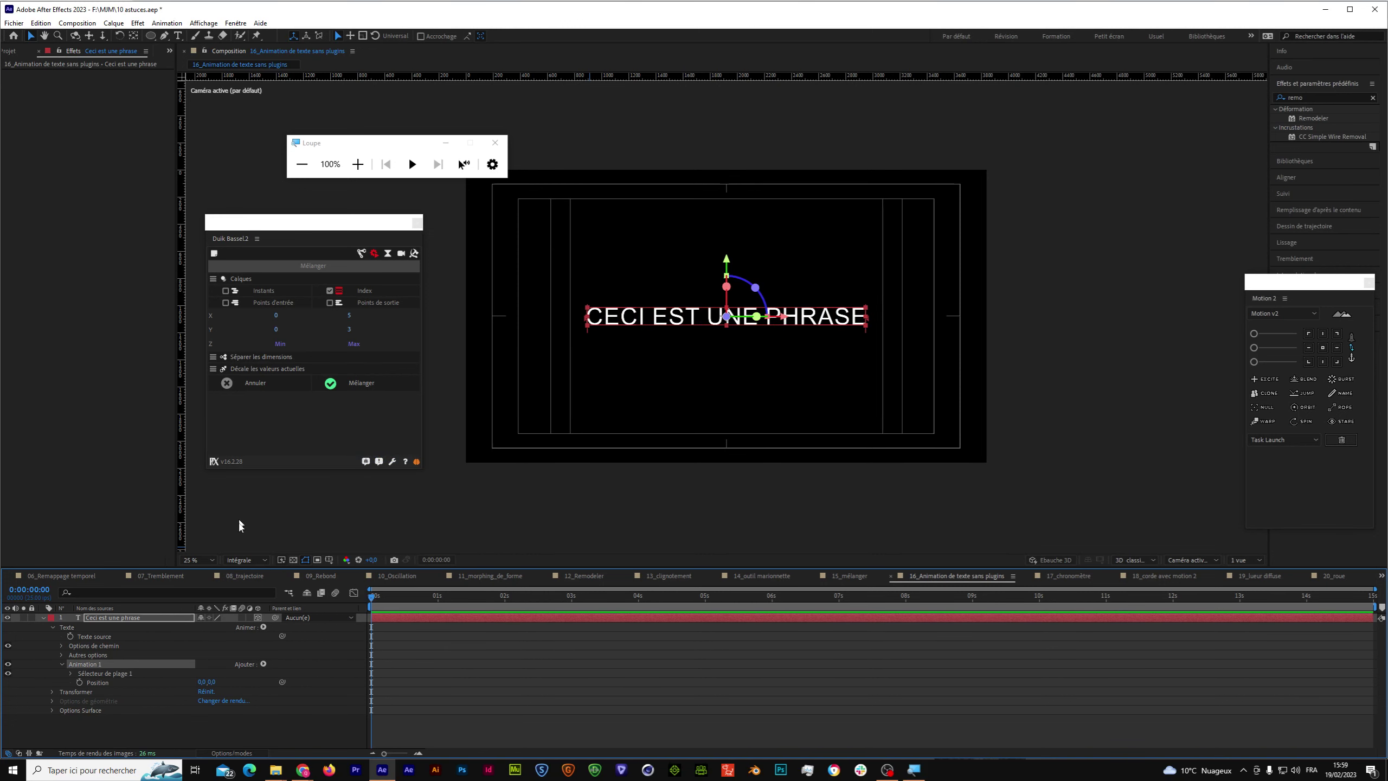
mouse_move(382, 150)
left_mouse_down()
mouse_move(496, 436)
mouse_move(463, 488)
left_mouse_up()
Expand Range Selector 1 and scrub its Start value so only the final E stays offset right.
left_click(437, 502)
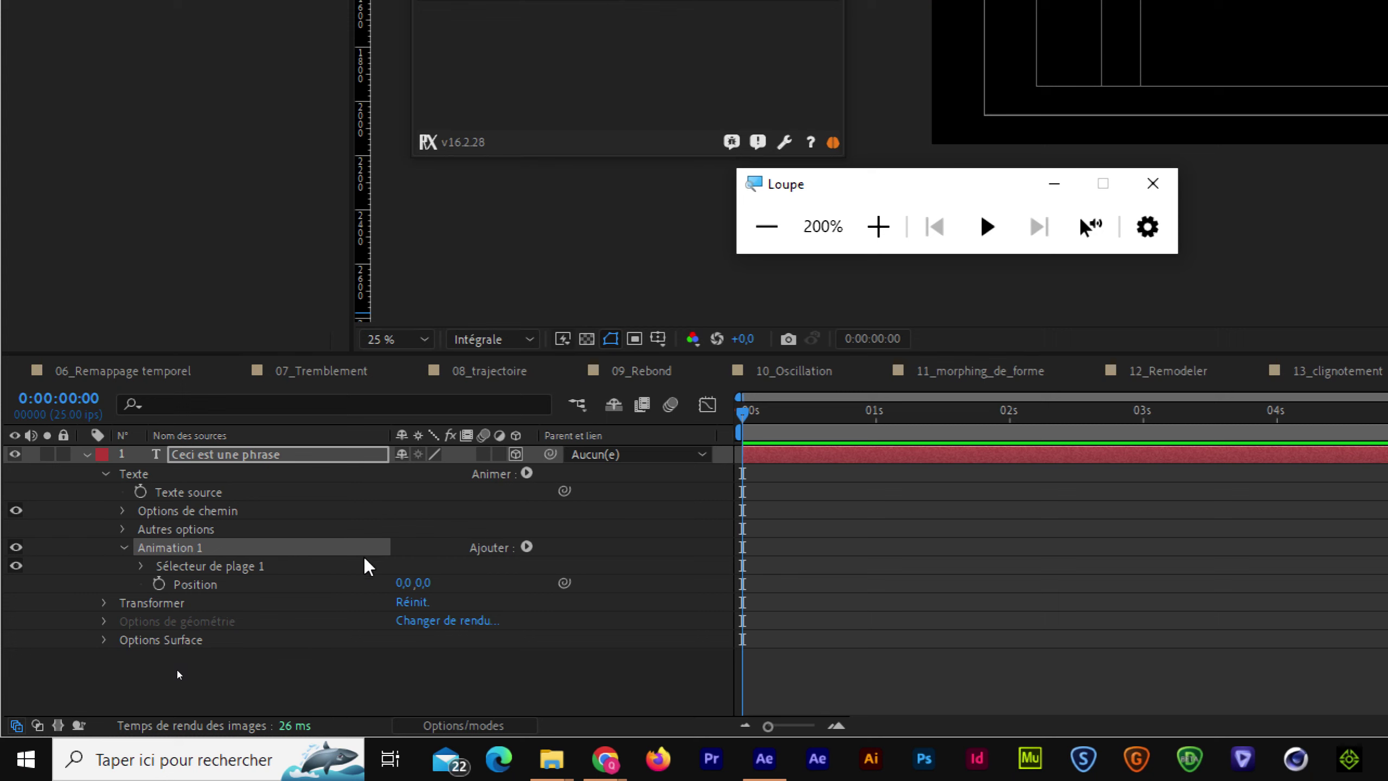
left_click(142, 566)
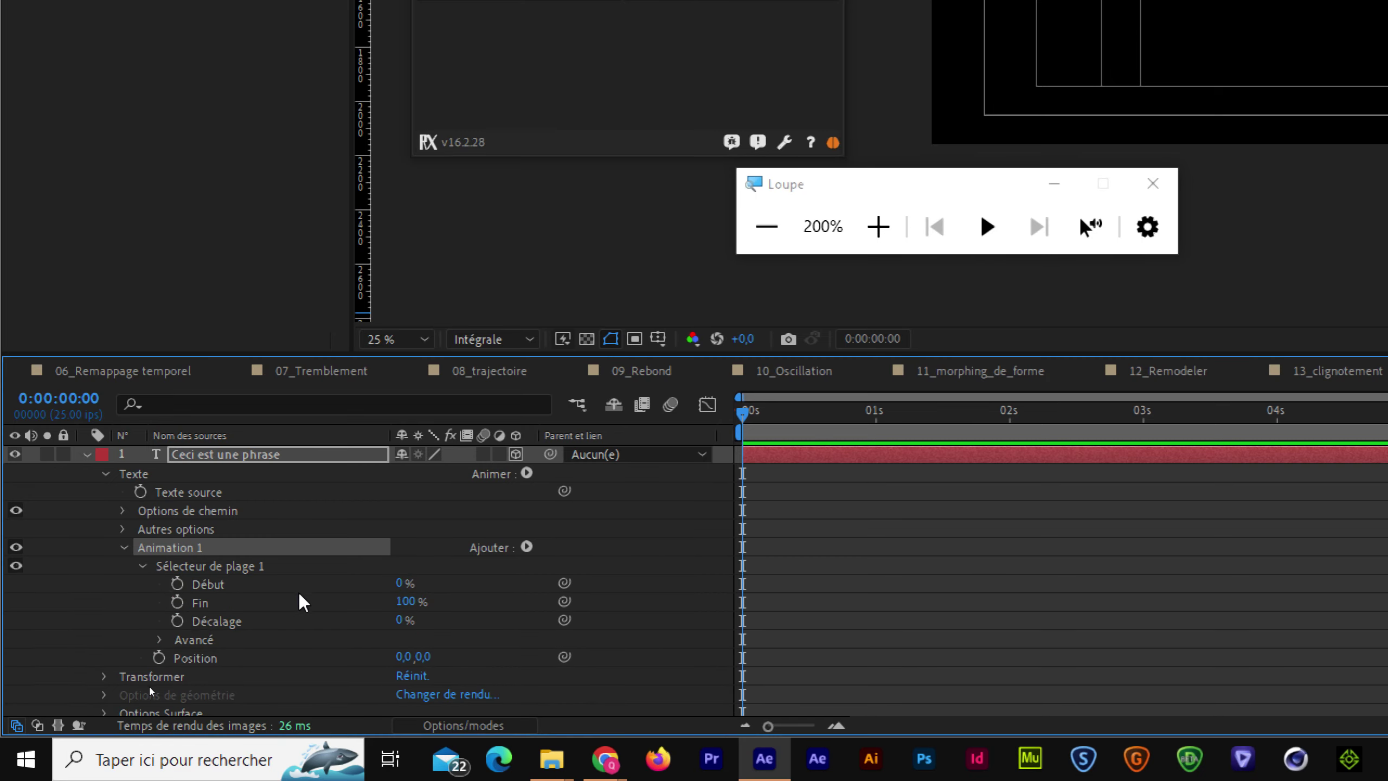
left_click(768, 246)
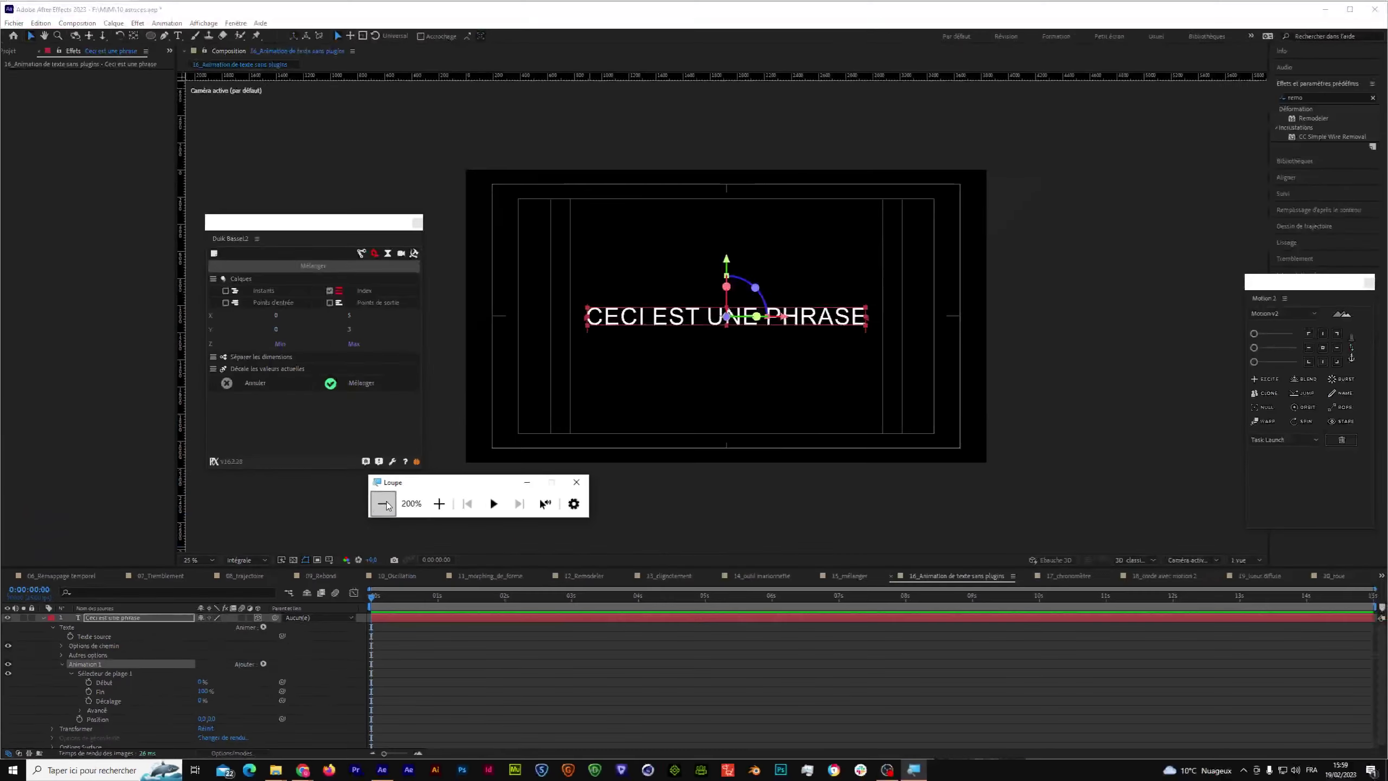
left_click(263, 627)
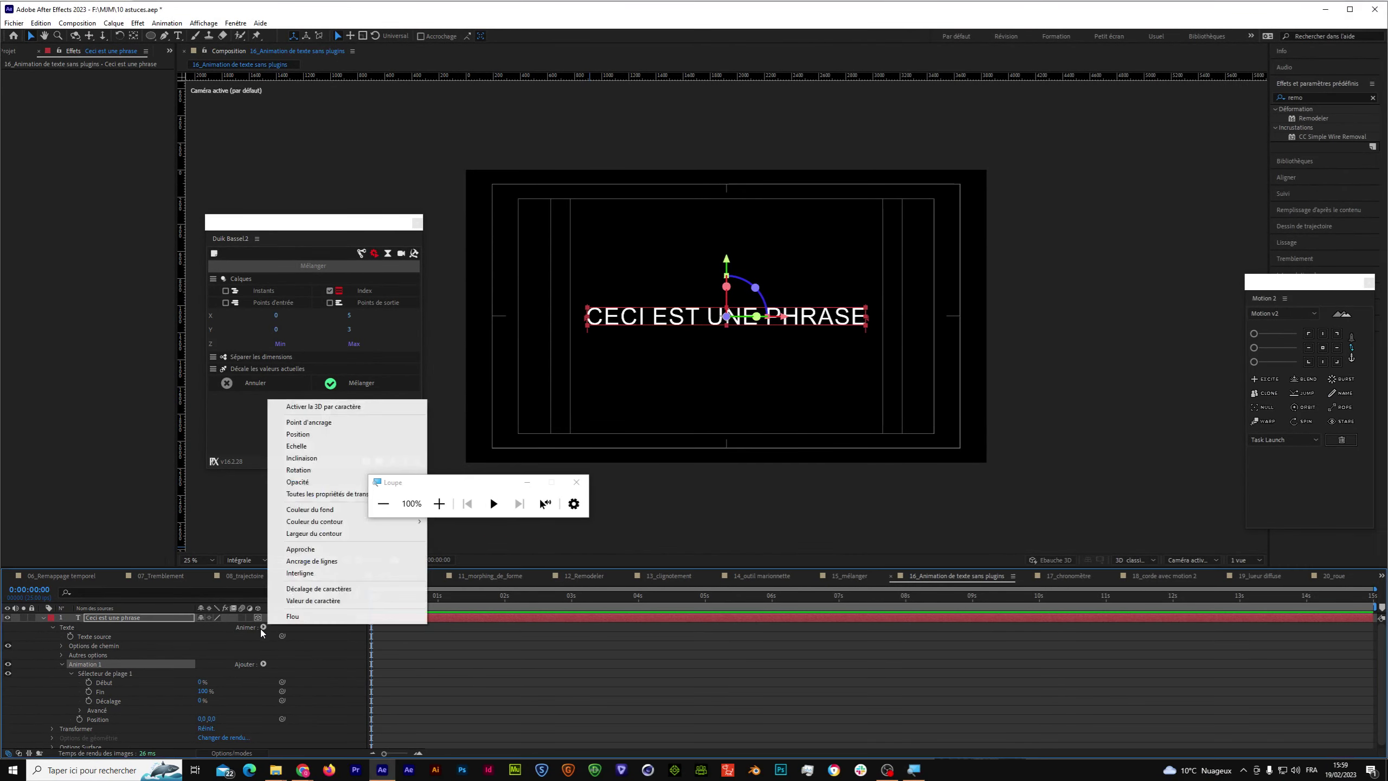
left_click(234, 649)
left_click_drag(202, 682, 257, 682)
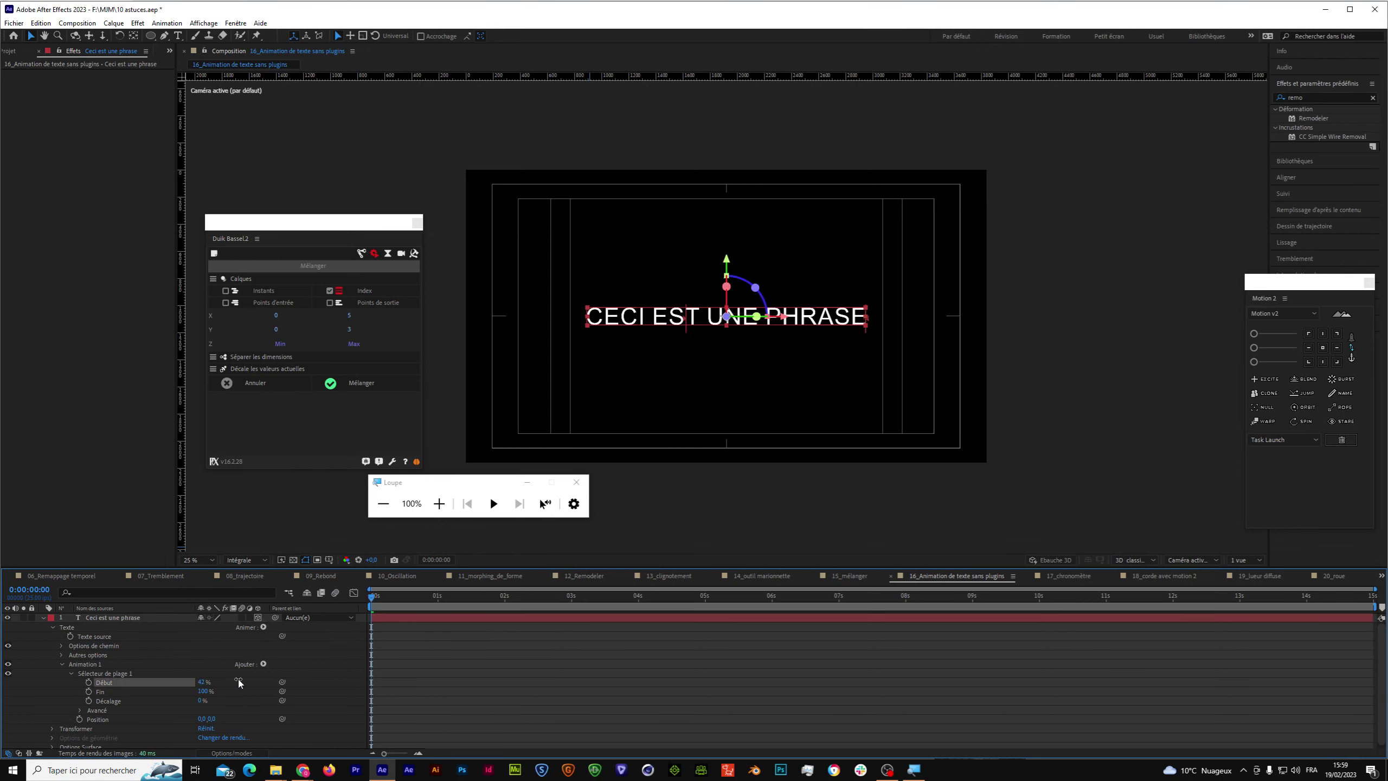
mouse_move(238, 679)
left_mouse_down()
mouse_move(167, 685)
mouse_move(457, 727)
mouse_move(211, 695)
mouse_move(283, 691)
mouse_move(276, 672)
left_mouse_up()
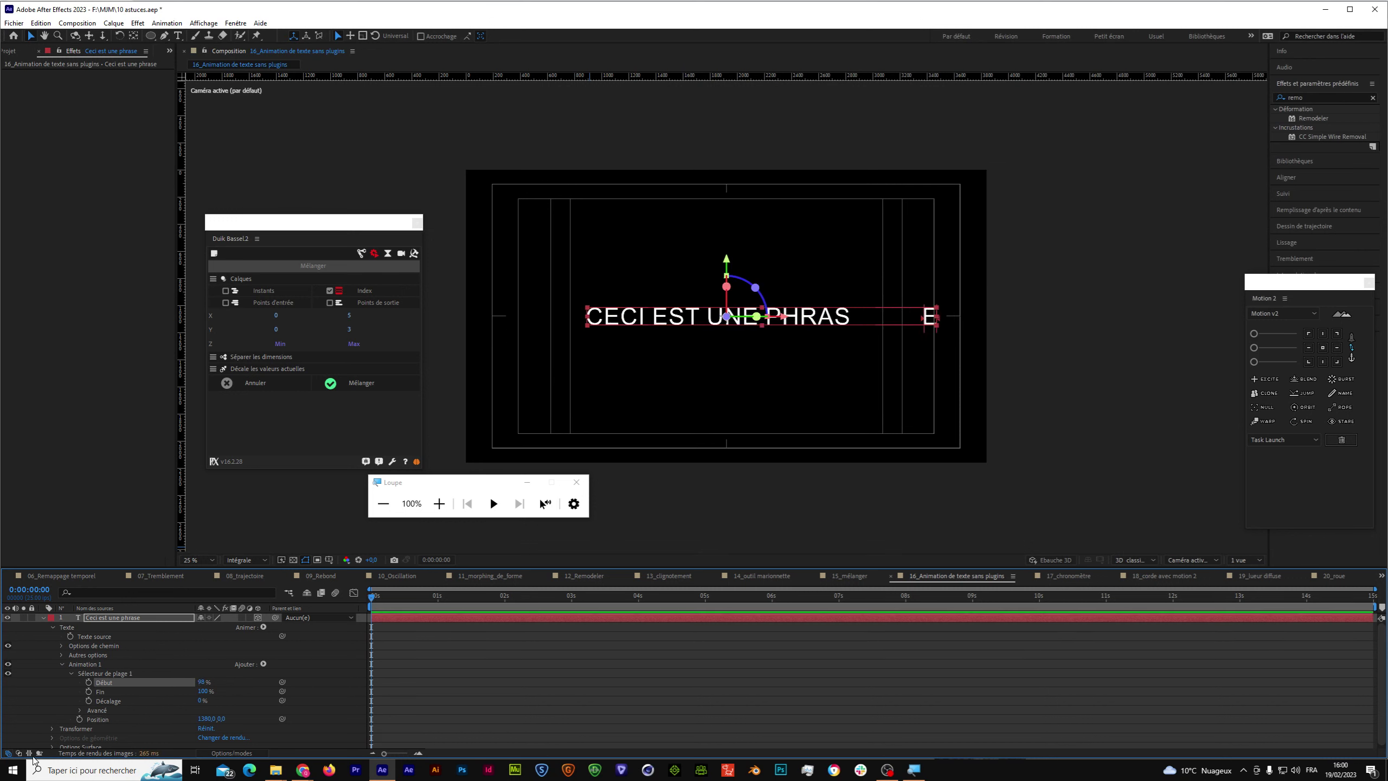
Keyframe the range Start at 0% on the first frame and 100% at one second.
left_click(439, 503)
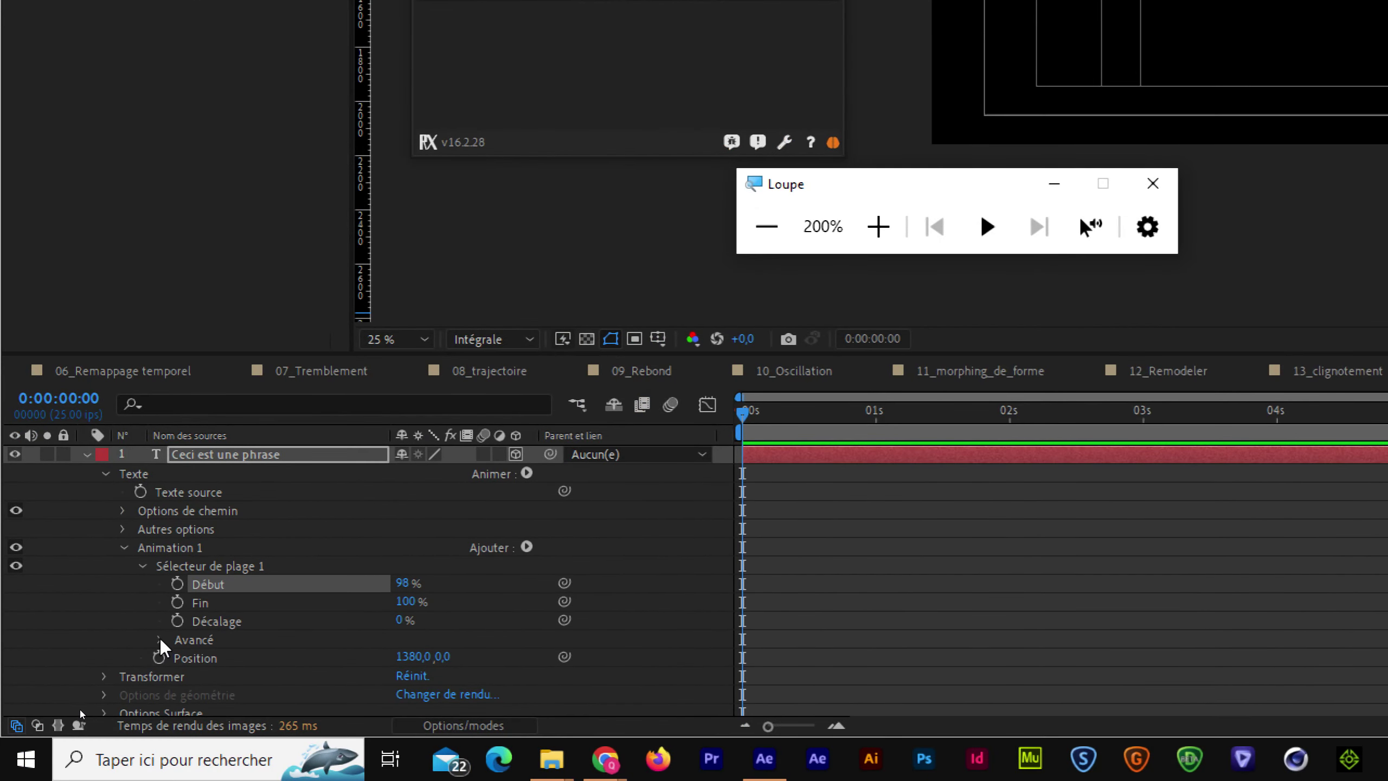
left_click(159, 639)
scroll(614, 562, "down", 3)
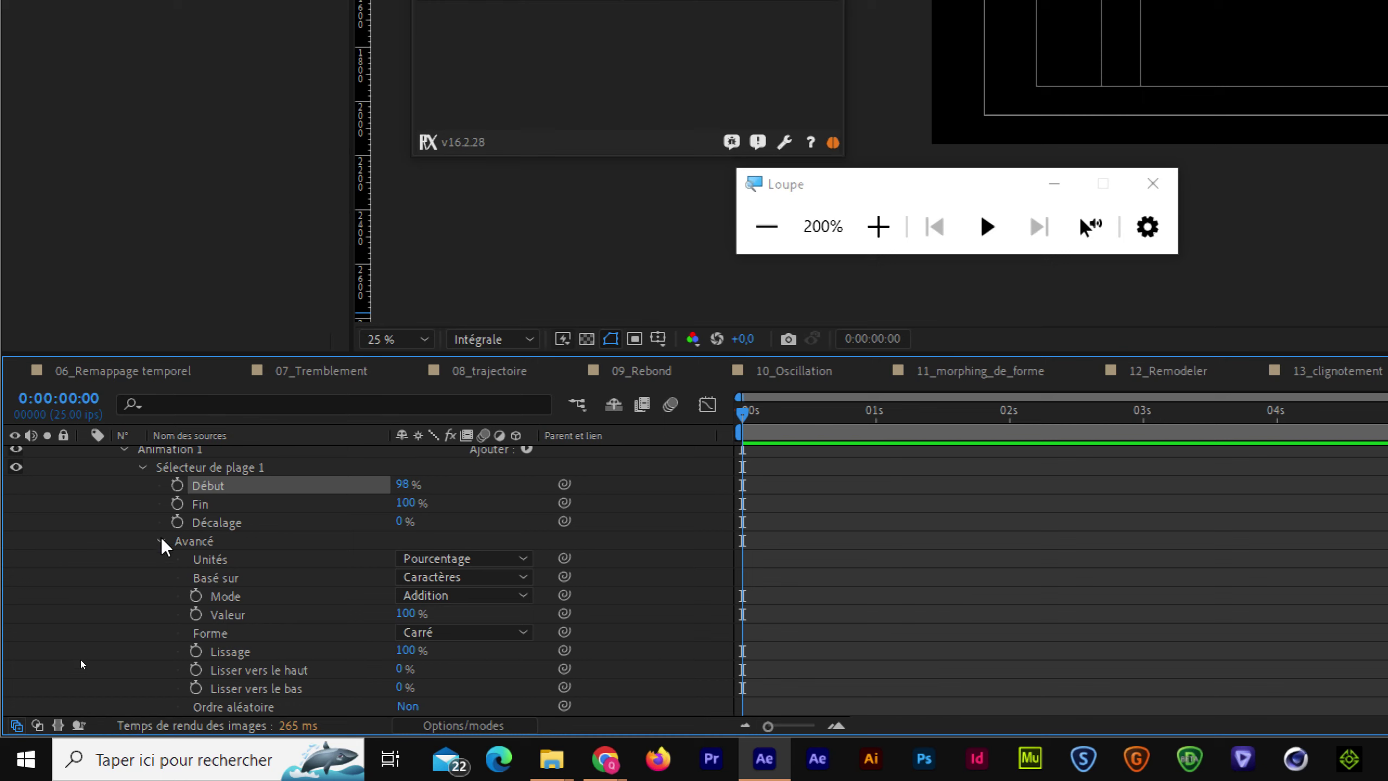
left_click(177, 484)
left_click(403, 484)
type("0")
key("Return")
left_click_drag(745, 416, 876, 434)
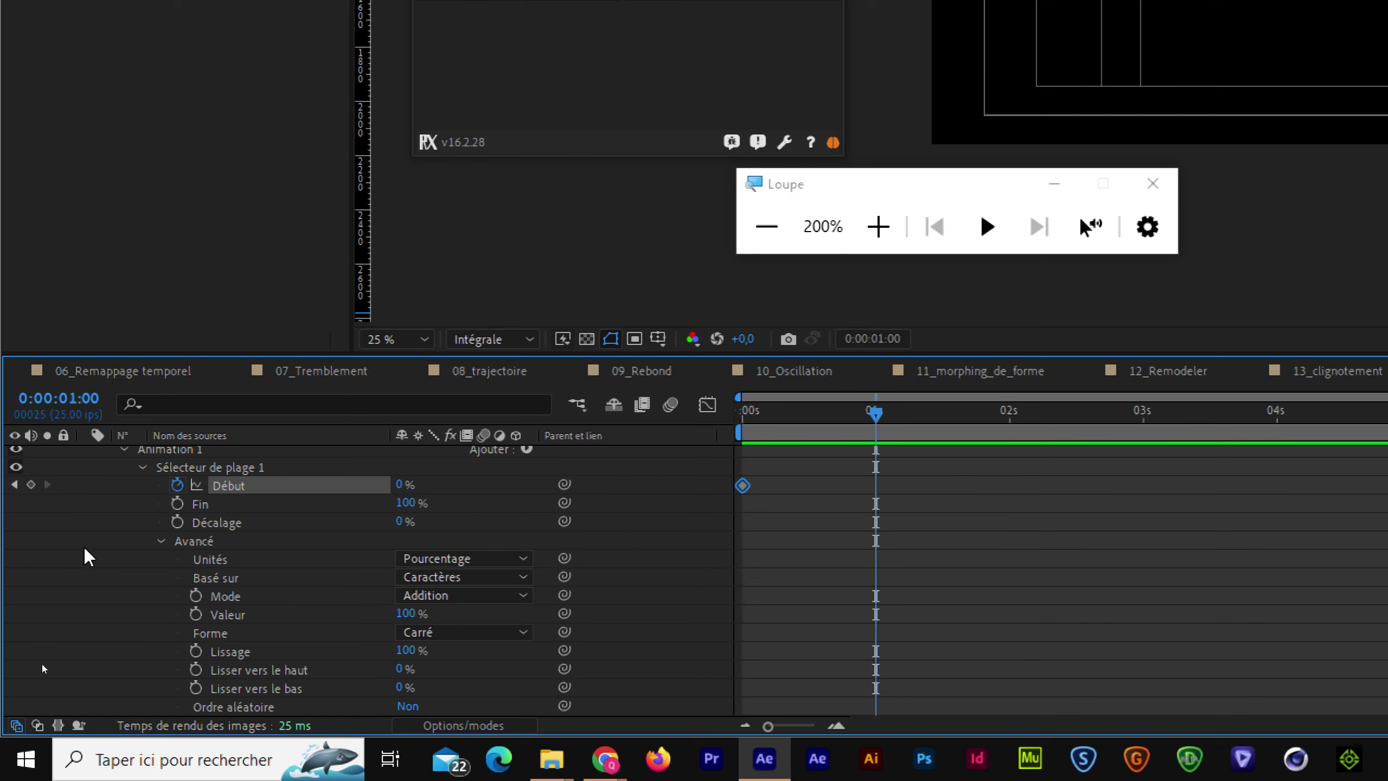
left_click(400, 482)
type("100")
key("Return")
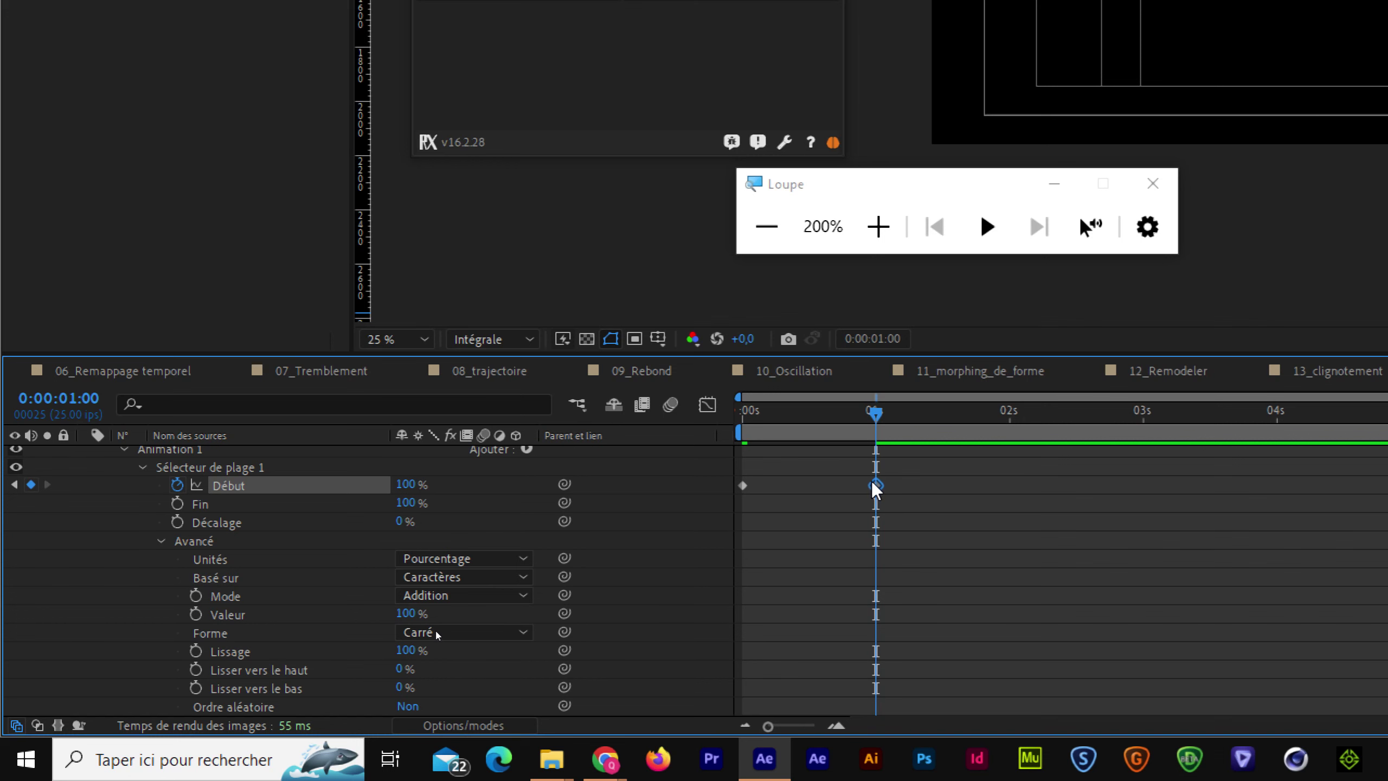
Adjust the range selector's Ease High, leaving it at 0%.
right_click(876, 485)
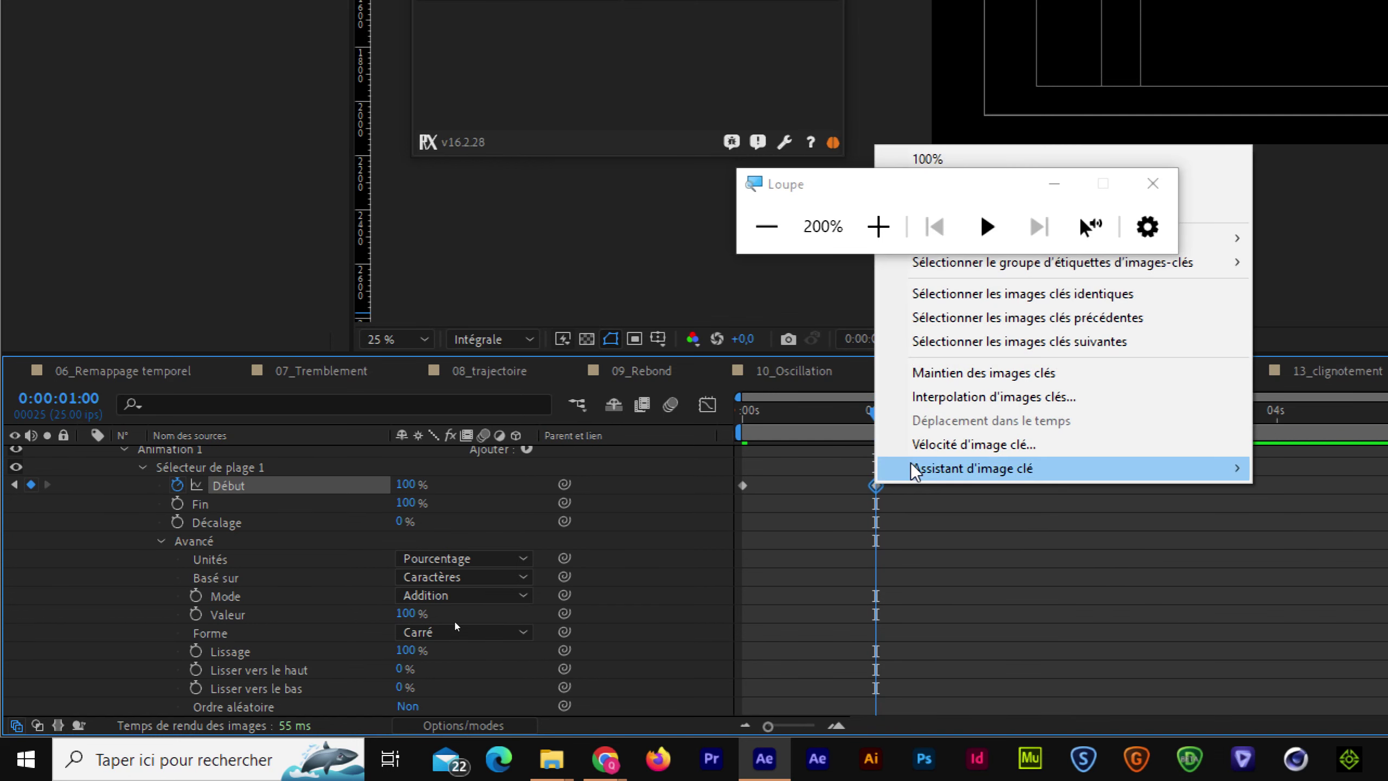
left_click(821, 536)
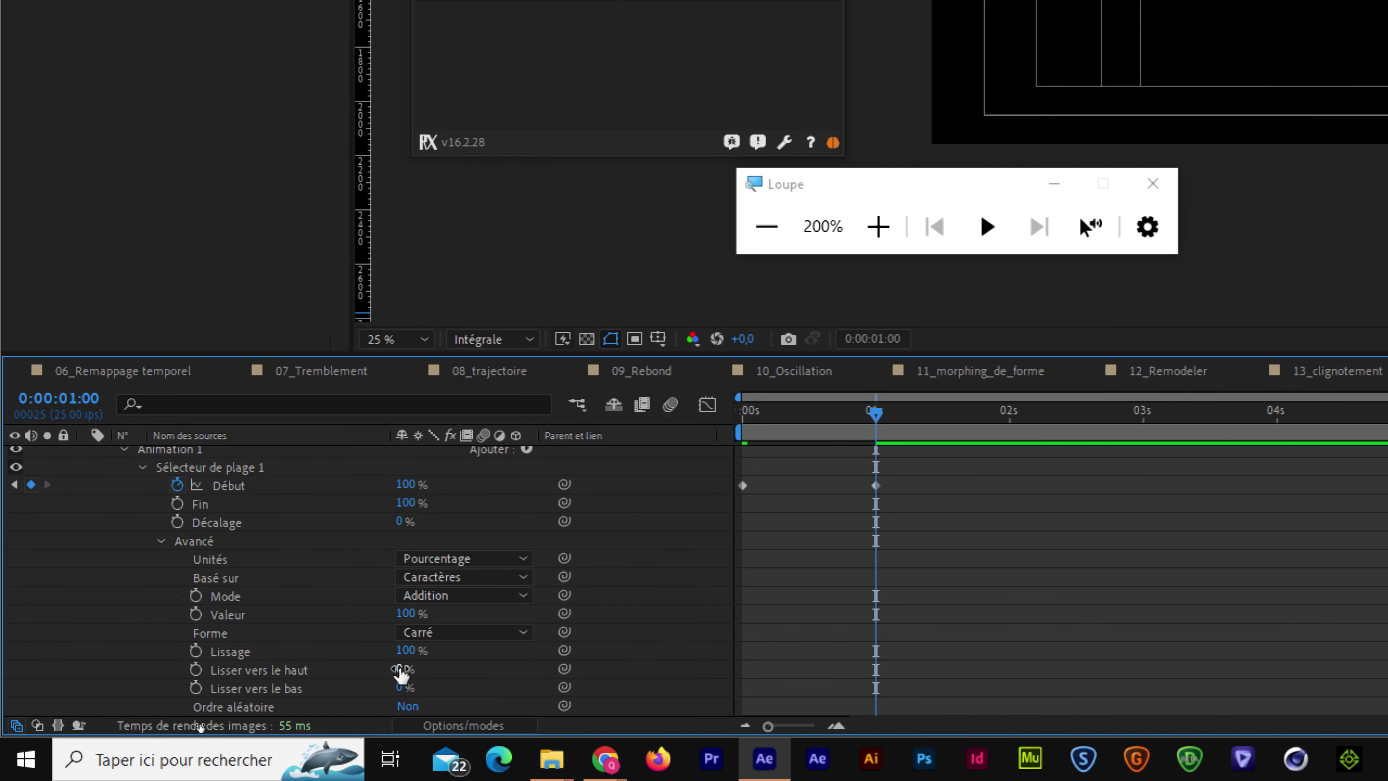
left_click_drag(398, 669, 588, 660)
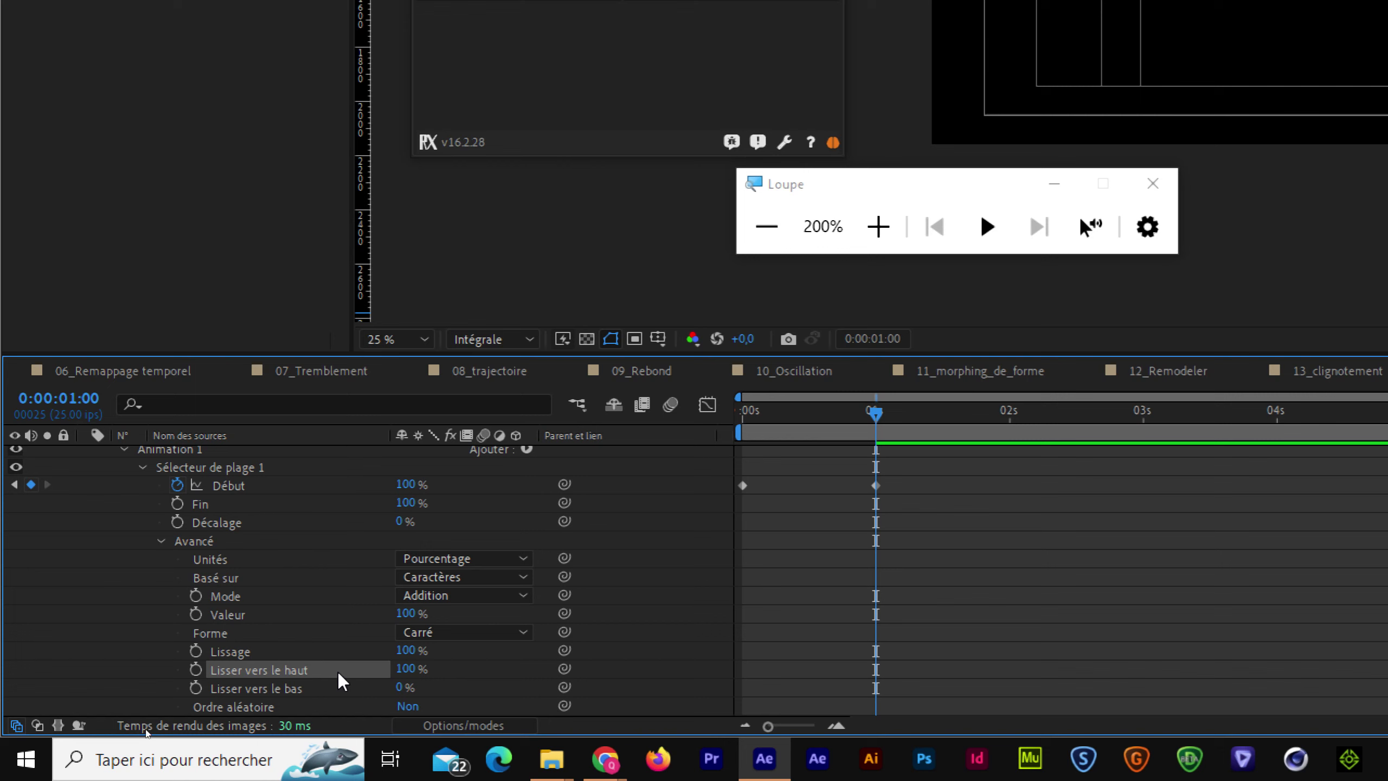
left_click_drag(405, 667, 384, 669)
left_click(404, 668)
type("0")
key("Return")
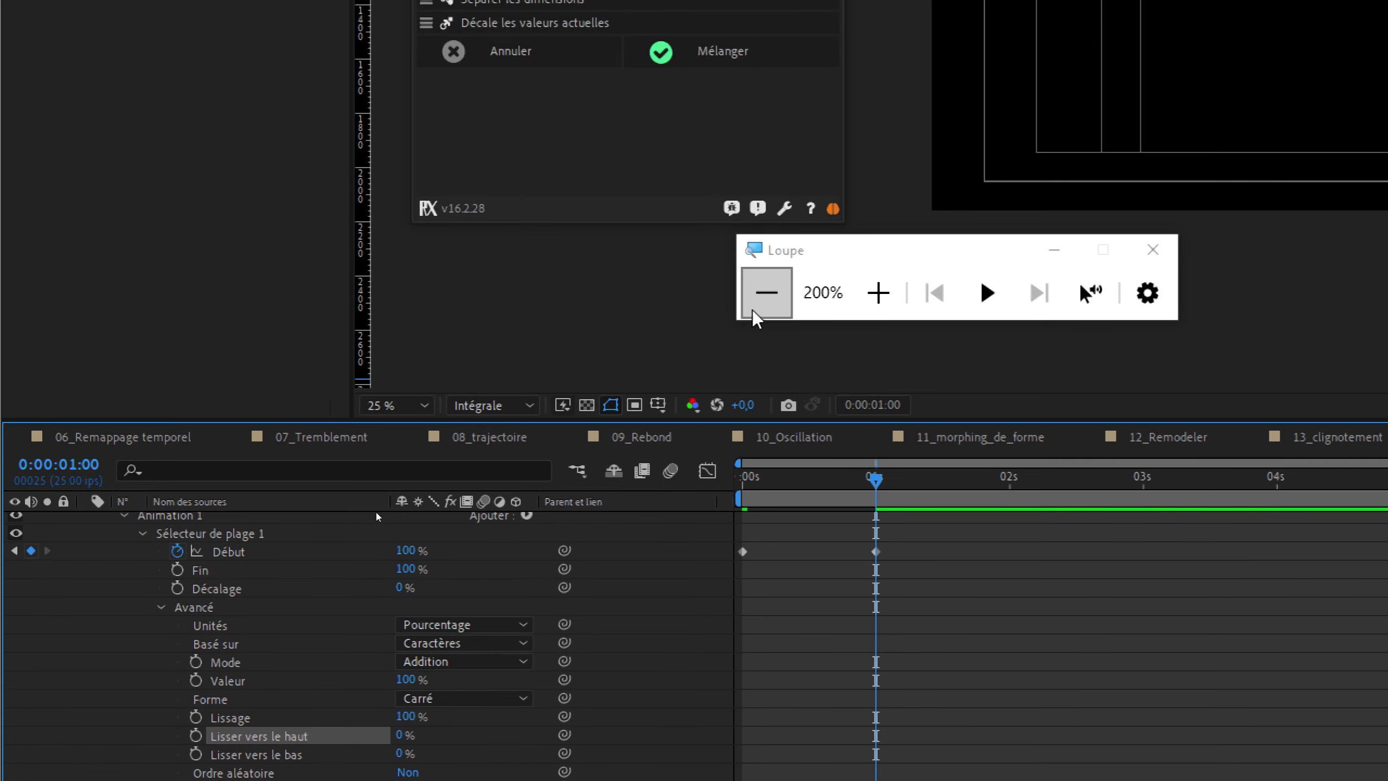
Try basing the range on words, then switch it back to characters.
left_click(759, 309)
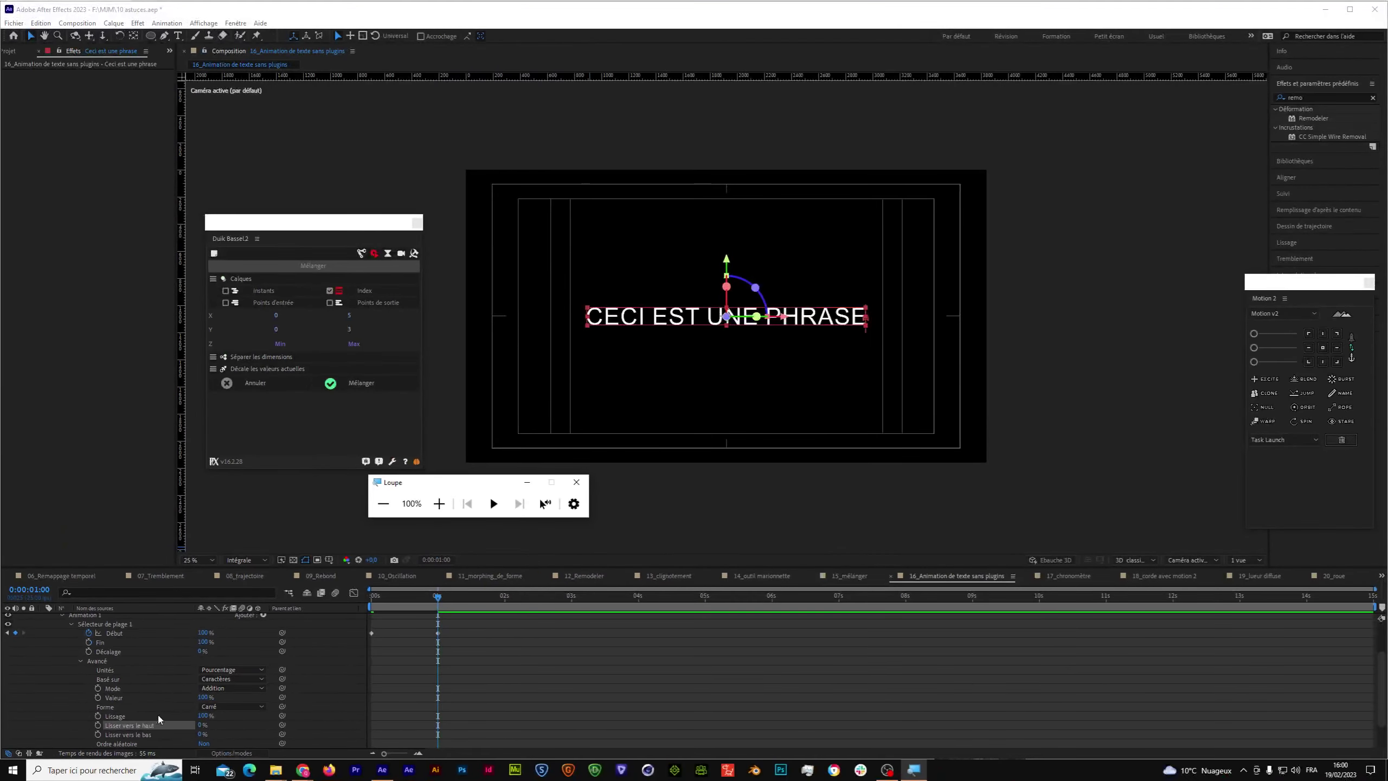
left_click(213, 678)
left_click(248, 717)
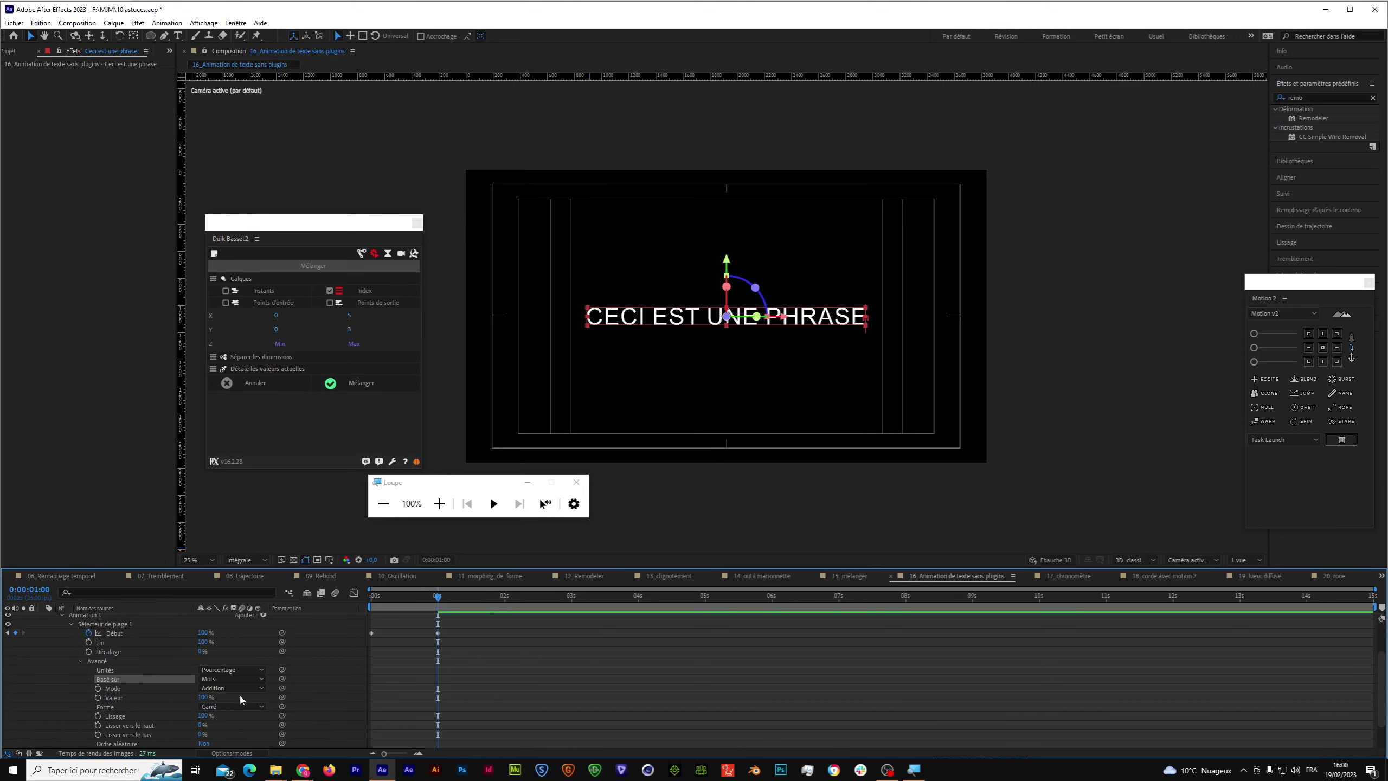
left_click(239, 678)
left_click(223, 692)
Add another property to the animator and scrub its Position Z offset to 464.
left_click(438, 503)
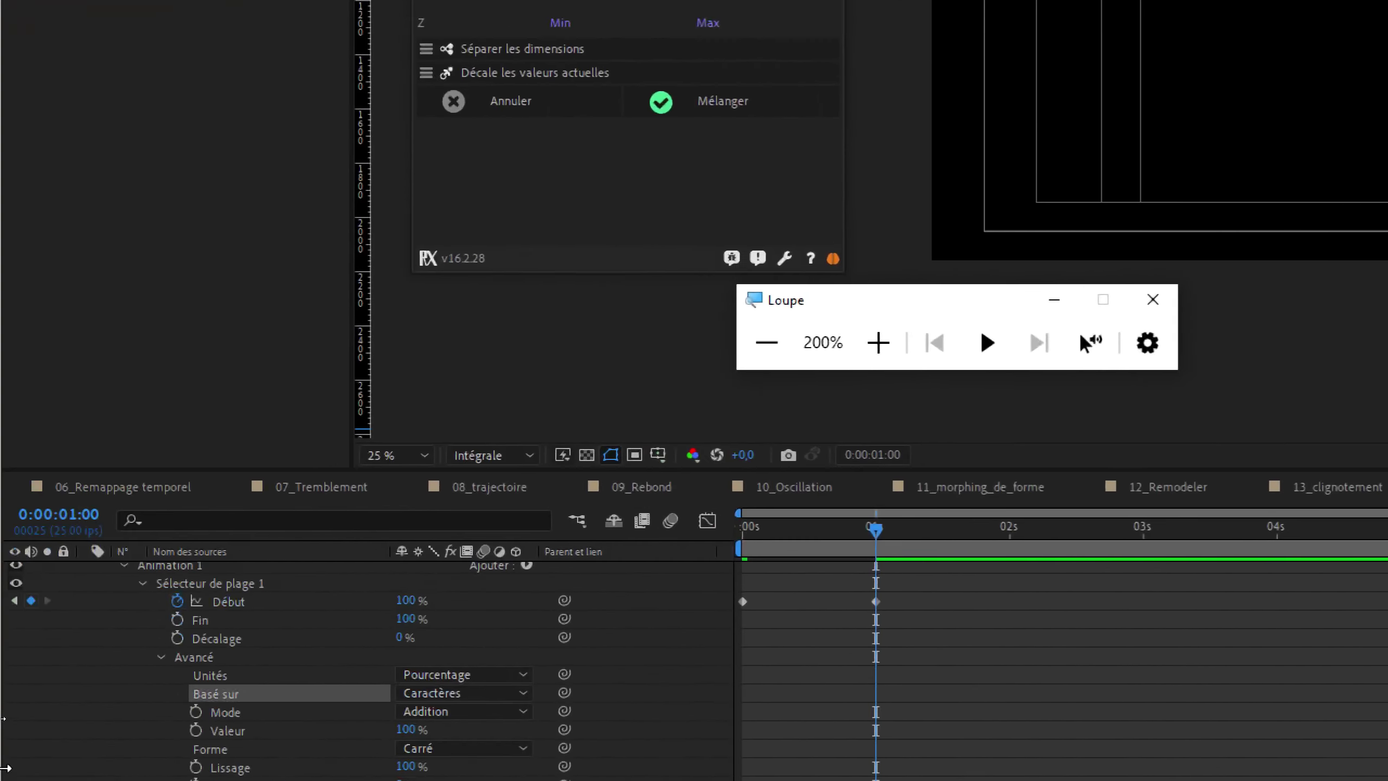
left_click(527, 567)
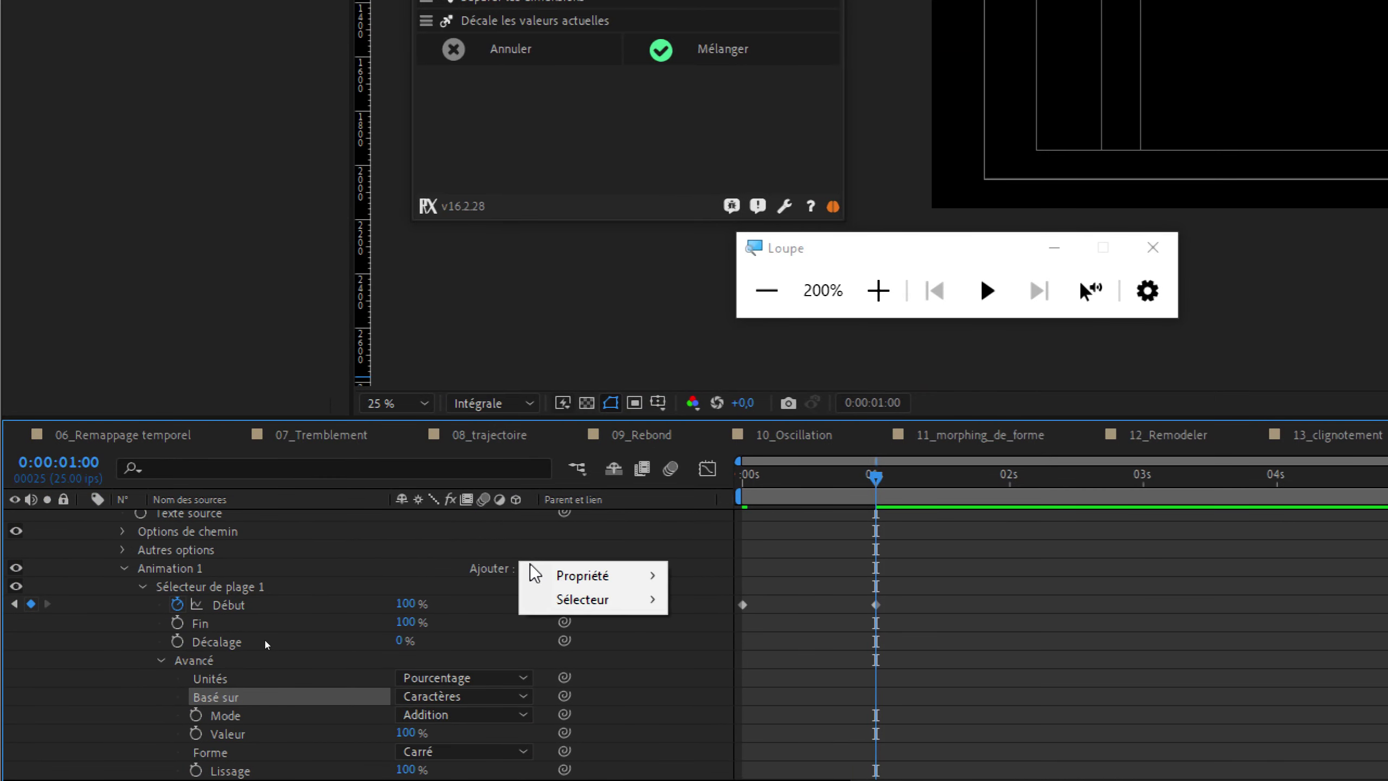
mouse_move(622, 585)
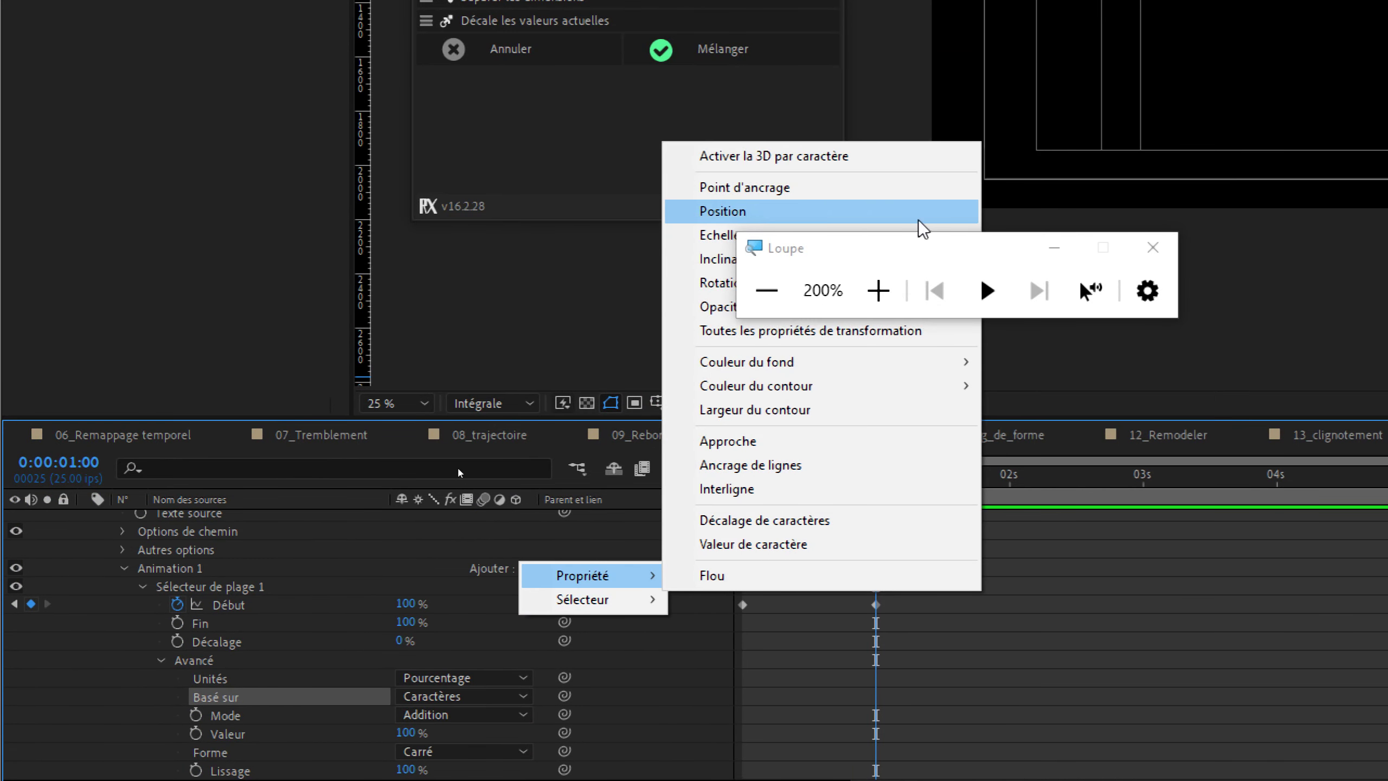
left_click(731, 158)
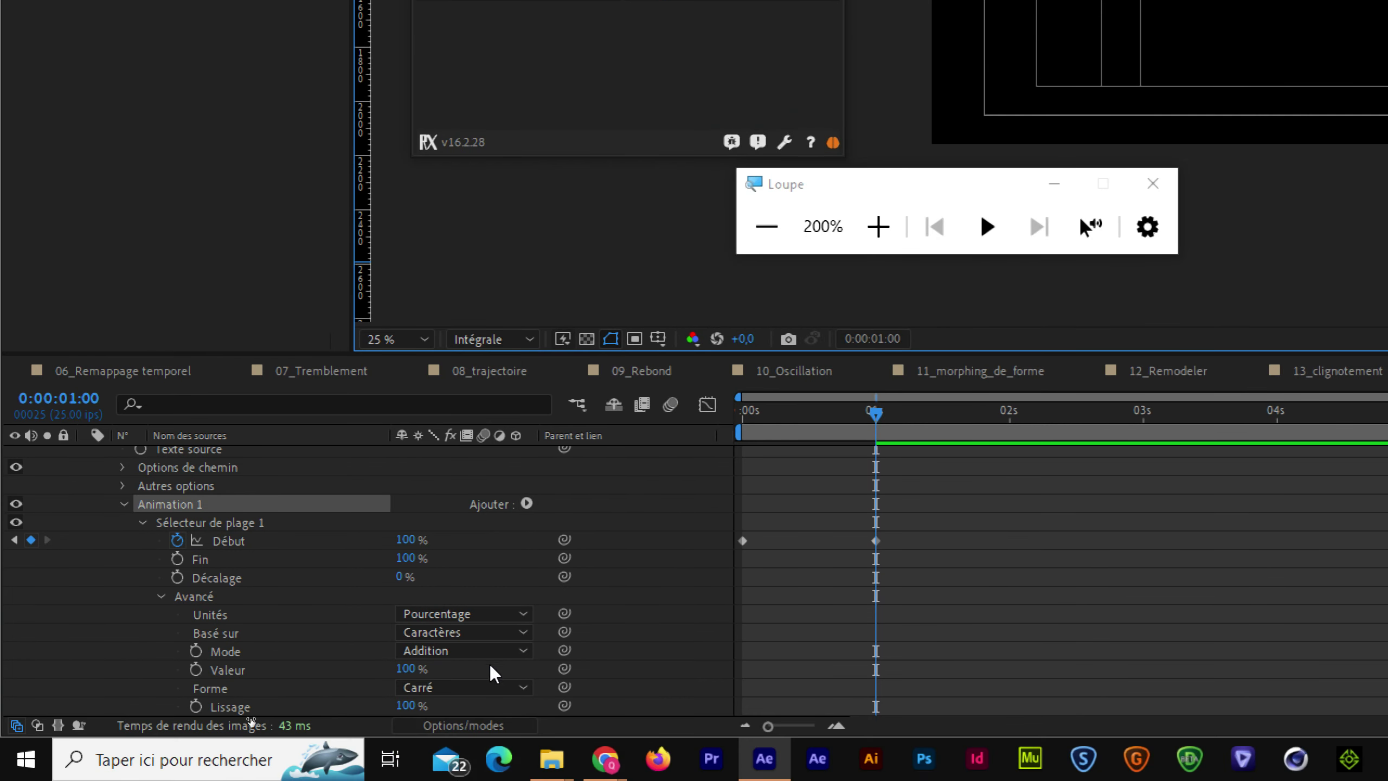
scroll(492, 580, "down", 3)
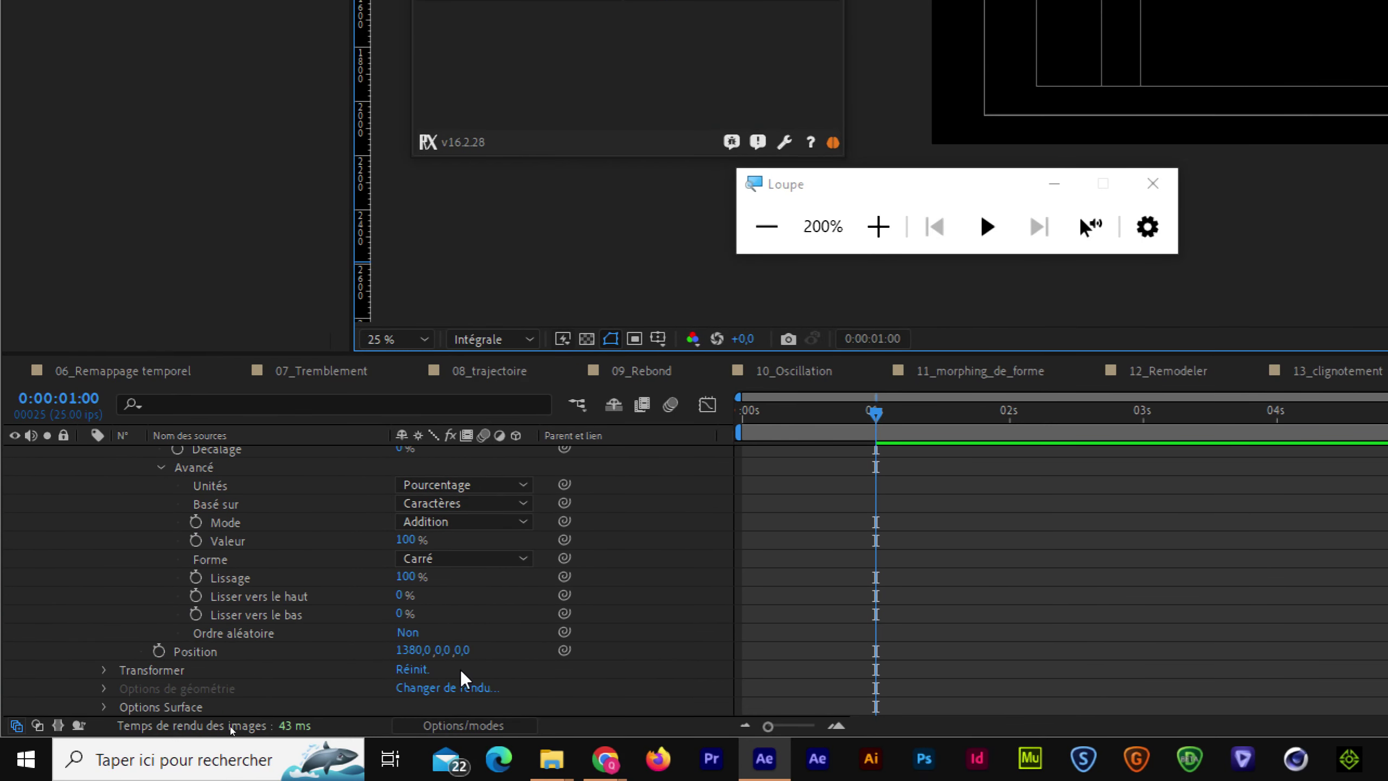
left_click_drag(462, 668, 925, 642)
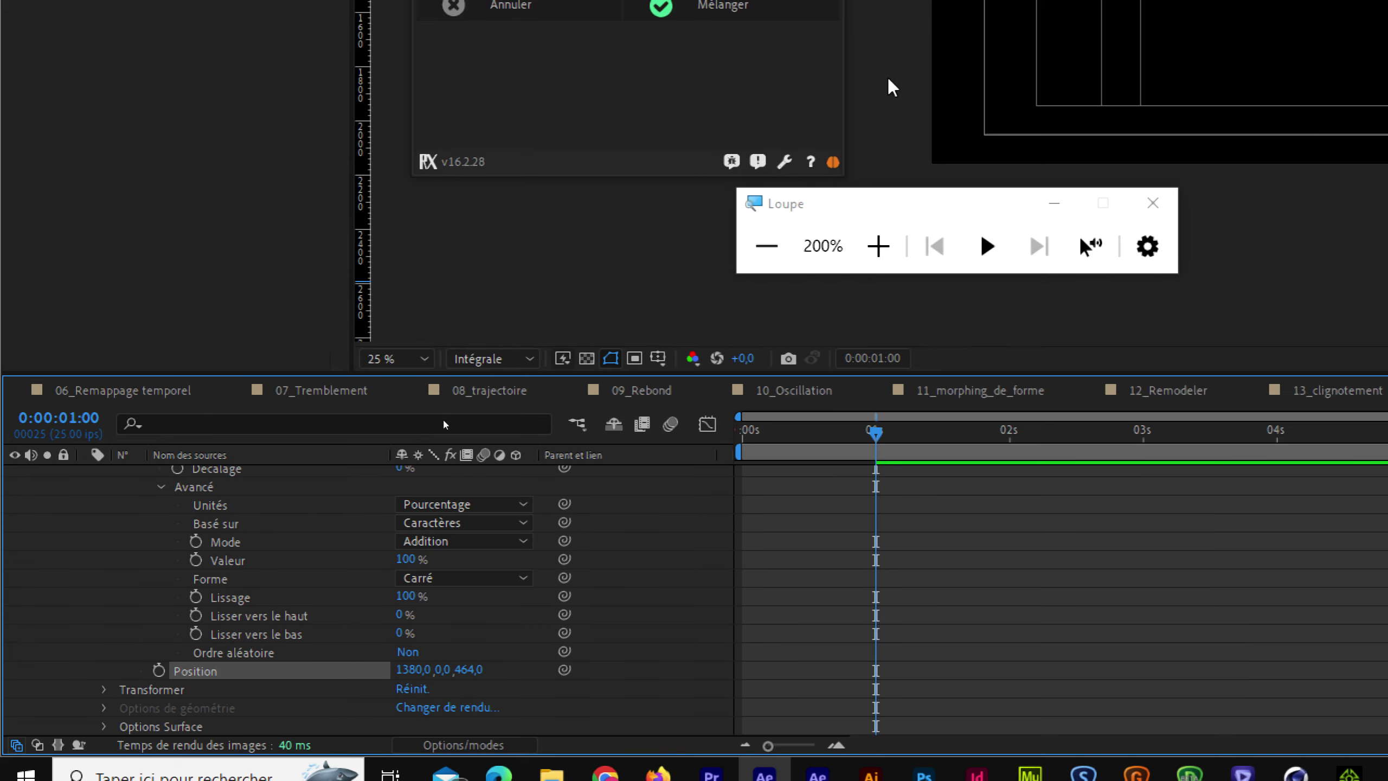
left_click(760, 248)
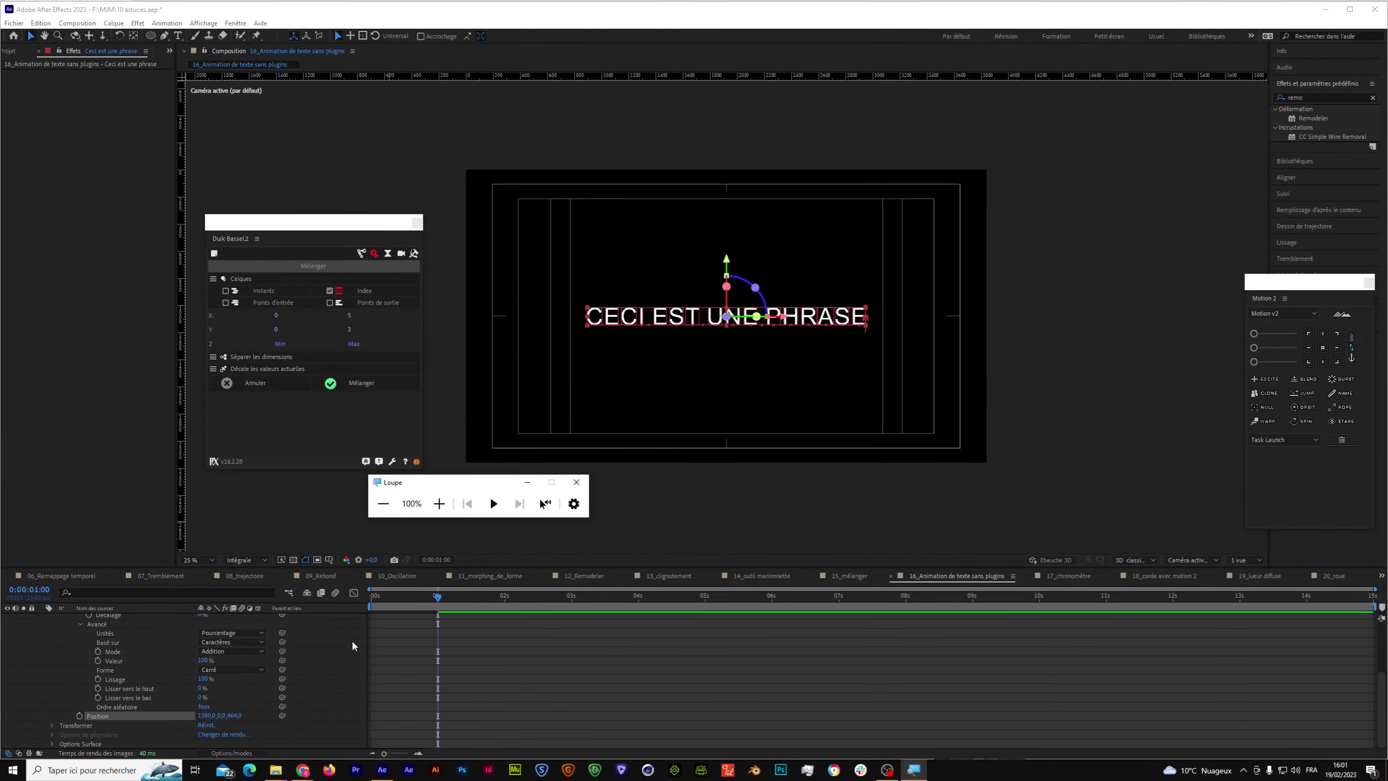
At the first frame, set the animator's Position Y offset to 0 and Z to a negative value.
left_click_drag(435, 601, 330, 596)
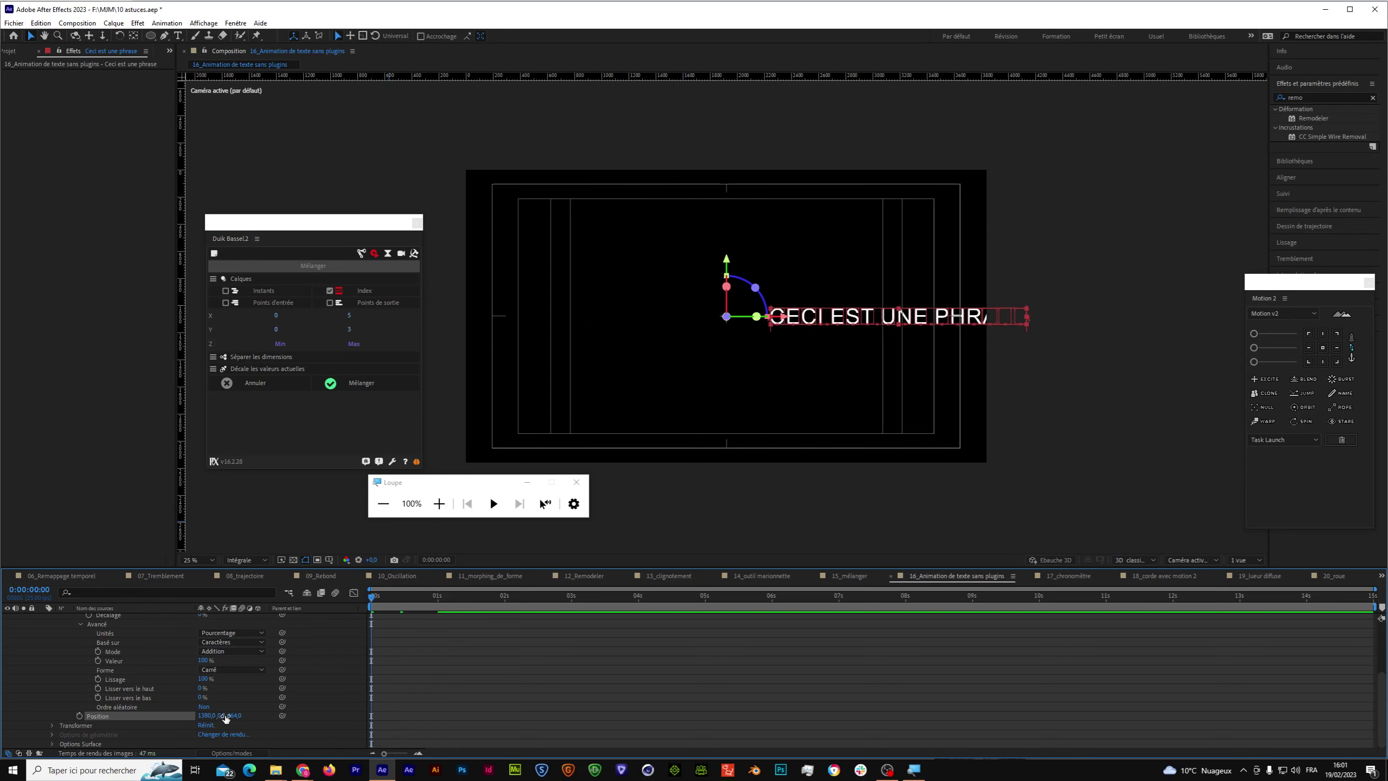
left_click_drag(263, 712, 236, 718)
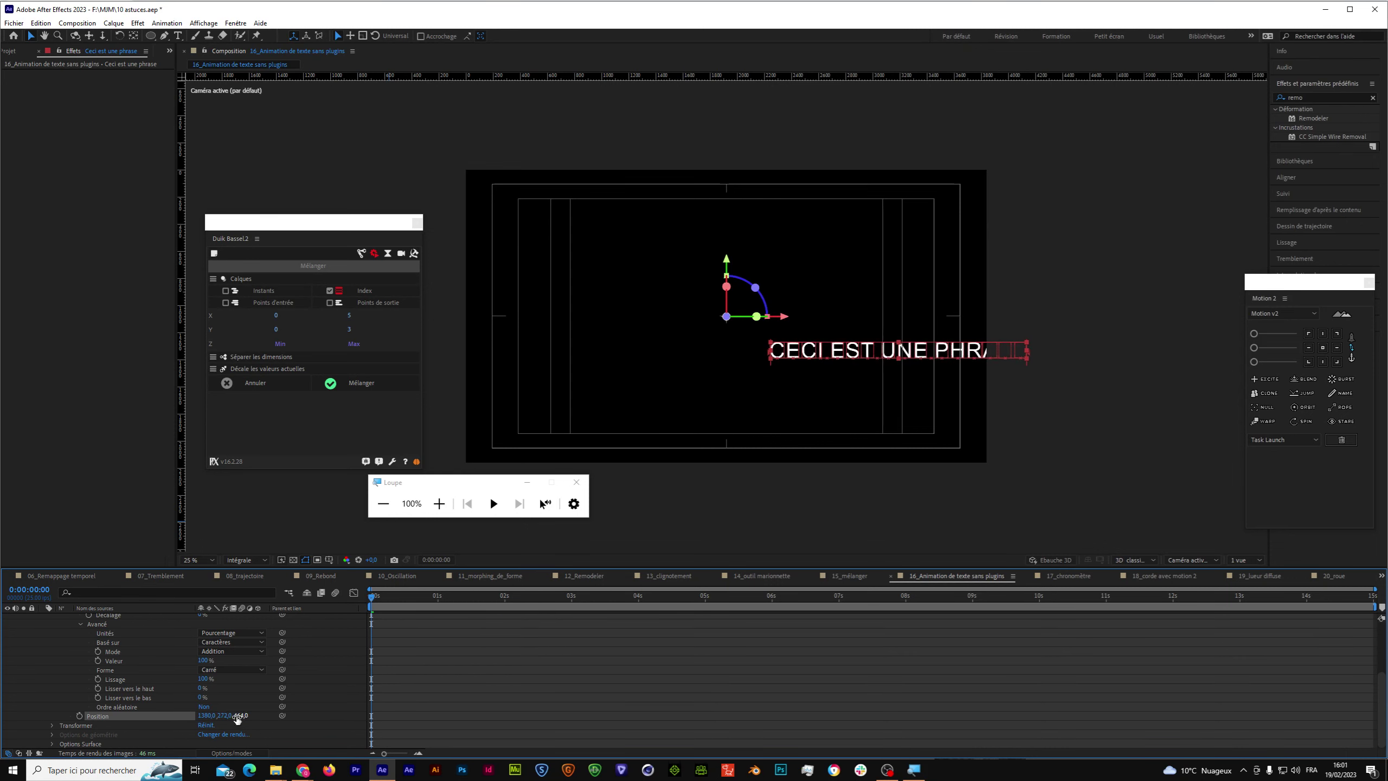
key("Return")
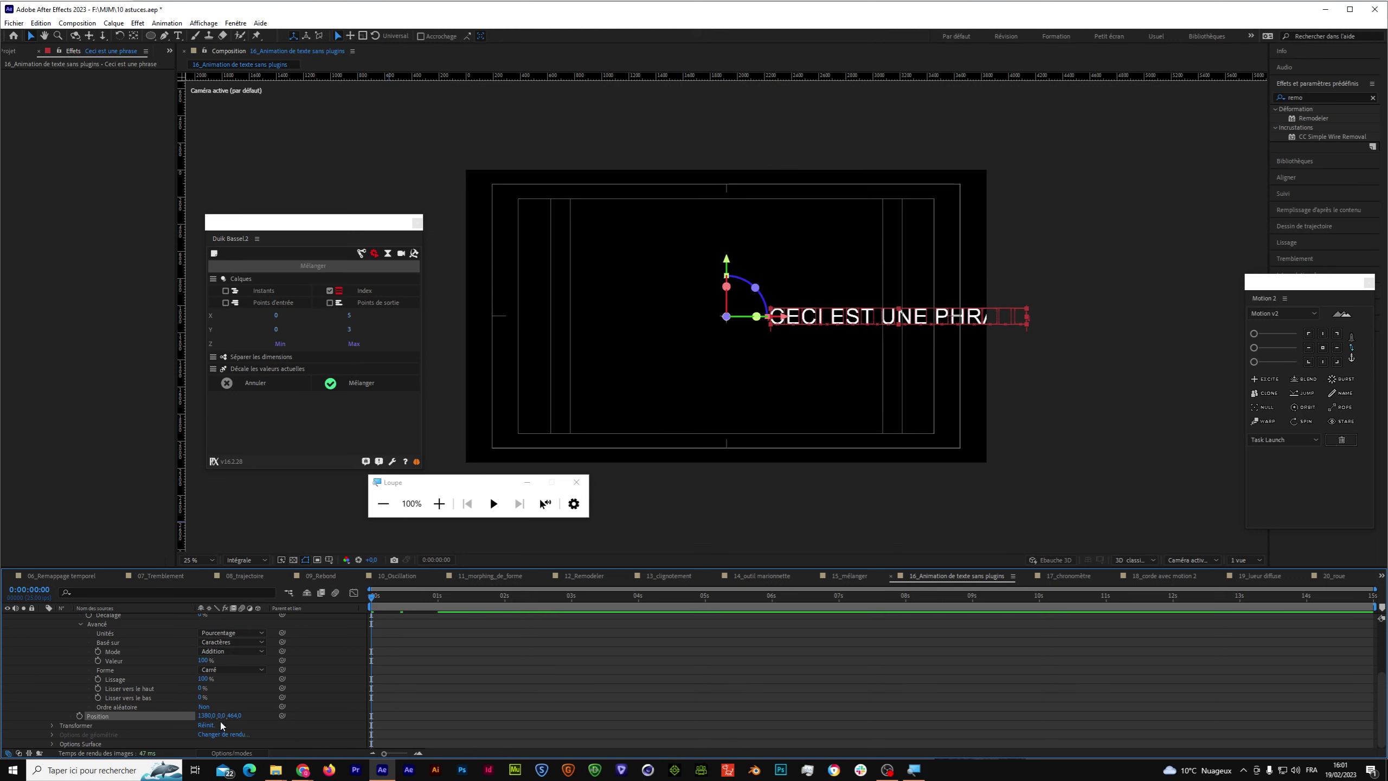
mouse_move(230, 715)
left_mouse_down()
mouse_move(114, 687)
mouse_move(228, 705)
mouse_move(2, 714)
left_mouse_up()
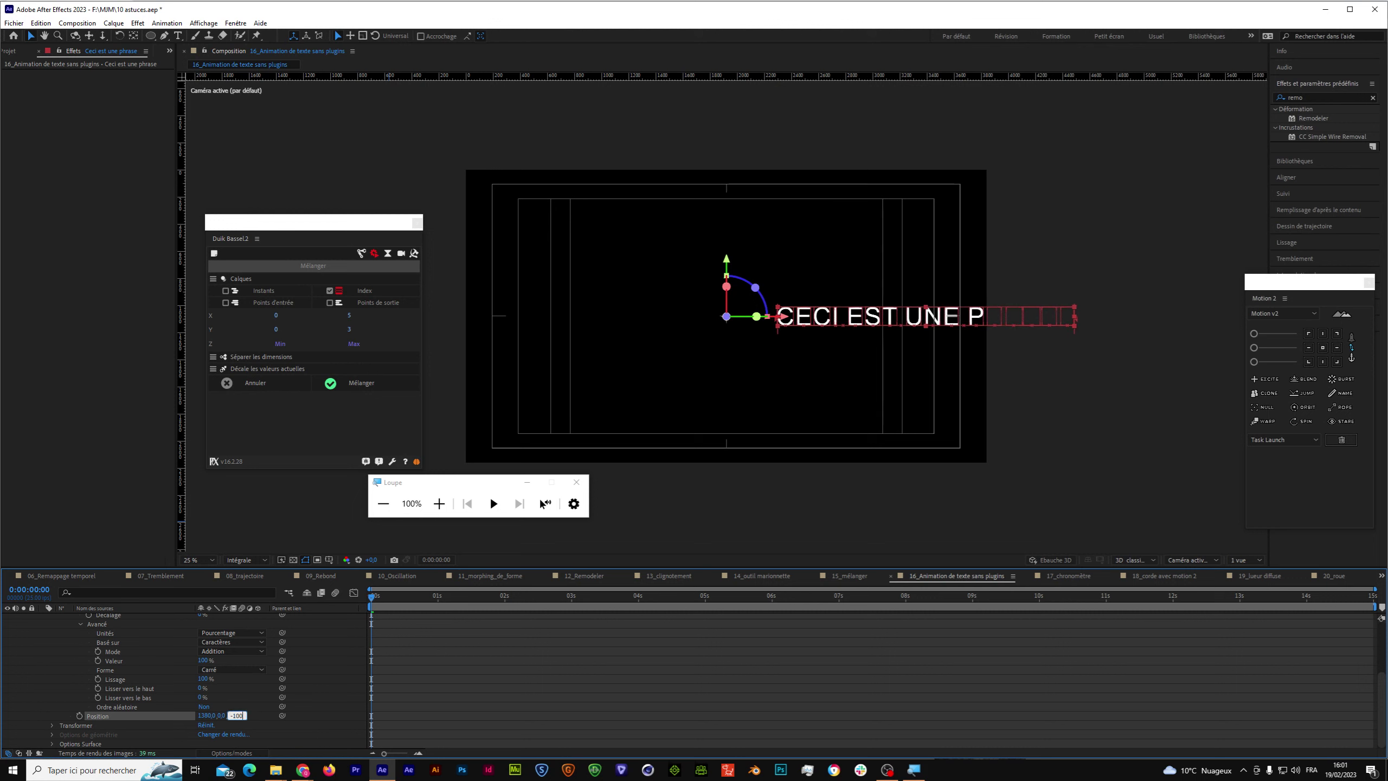
key("Return")
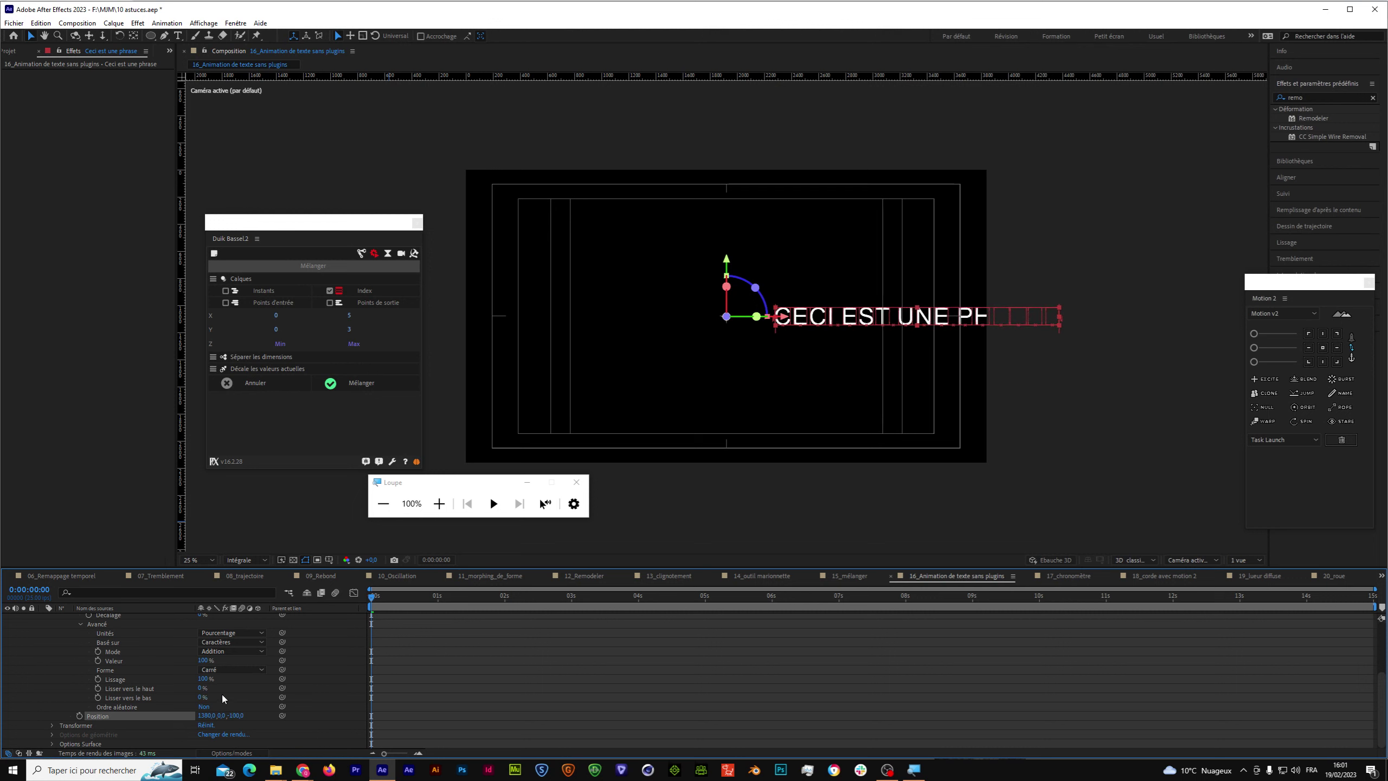
Play back and scrub through the letters sliding in from the right.
scroll(221, 698, "up", 2)
scroll(207, 677, "up", 3)
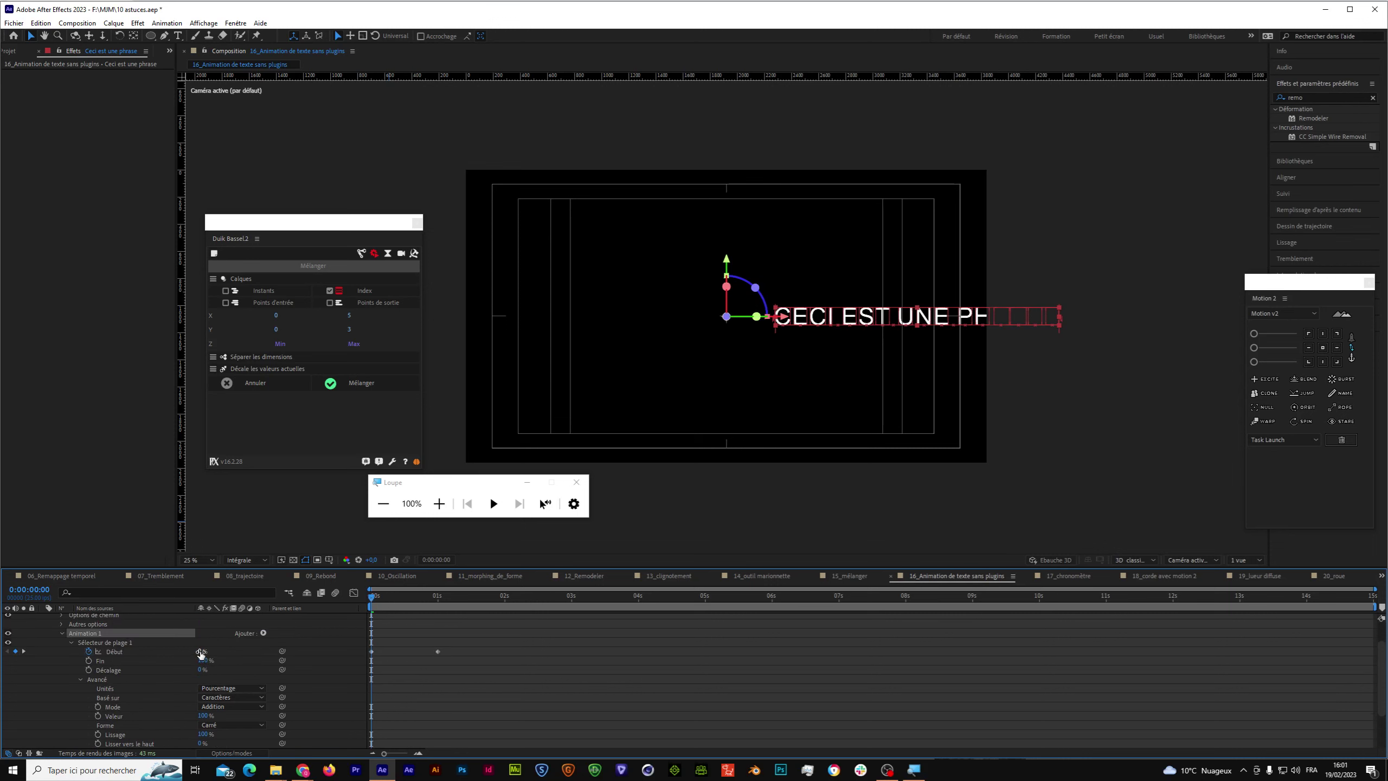
key("space")
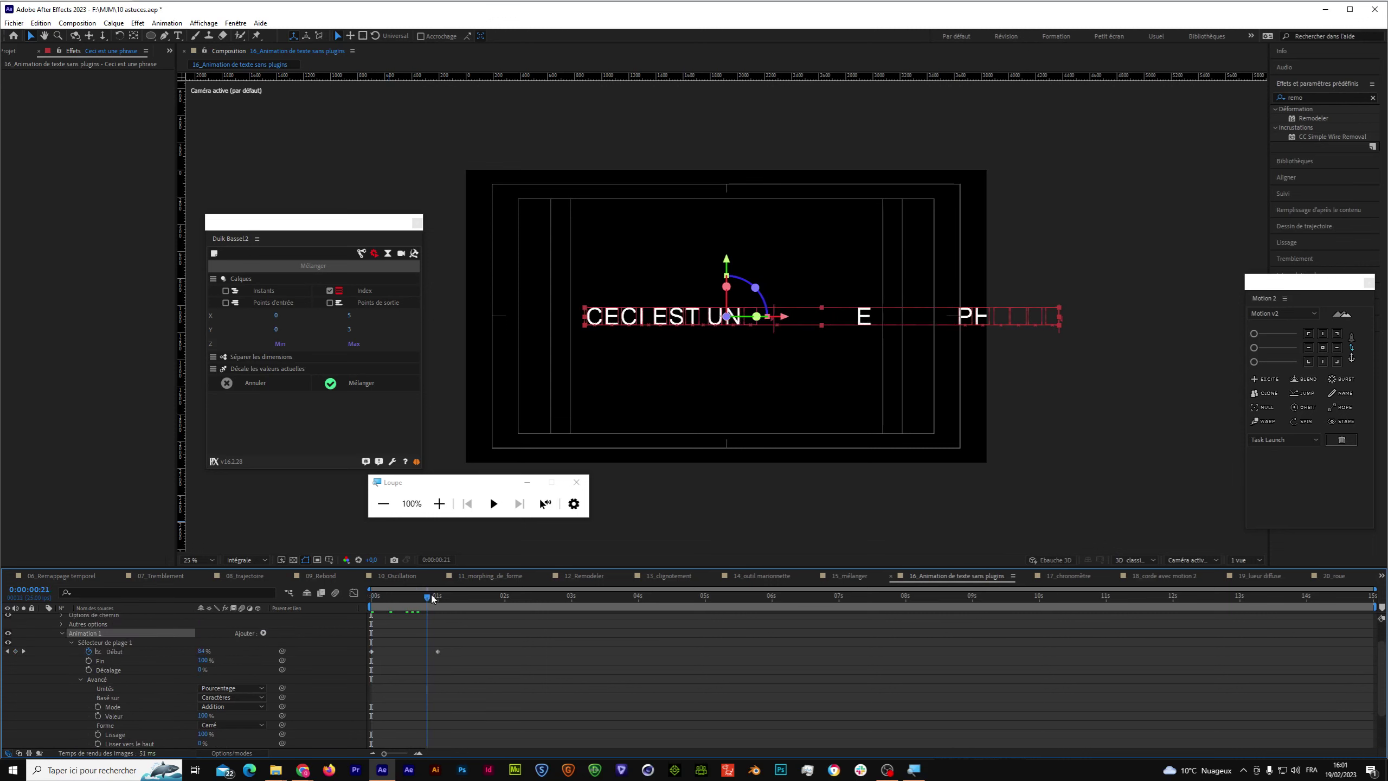
left_click_drag(438, 597, 438, 596)
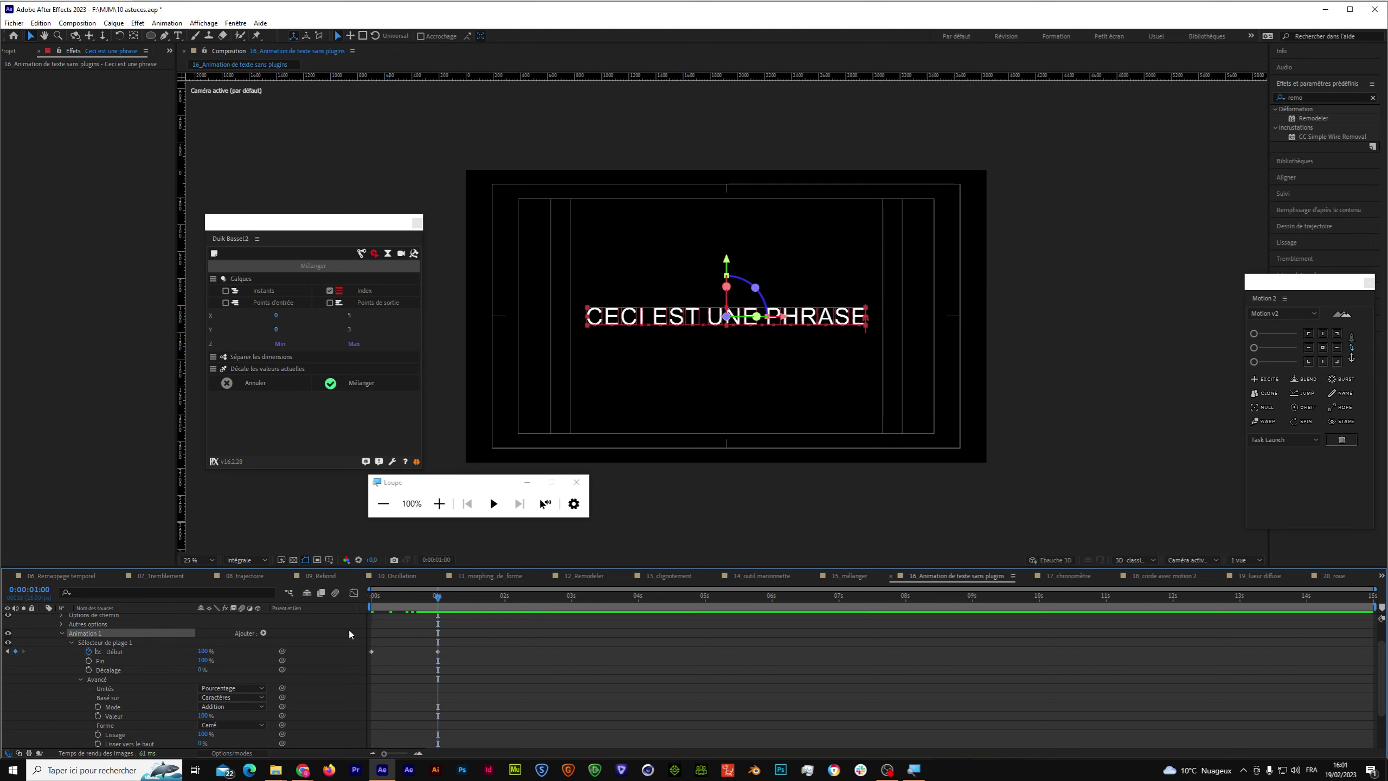
scroll(235, 699, "down", 3)
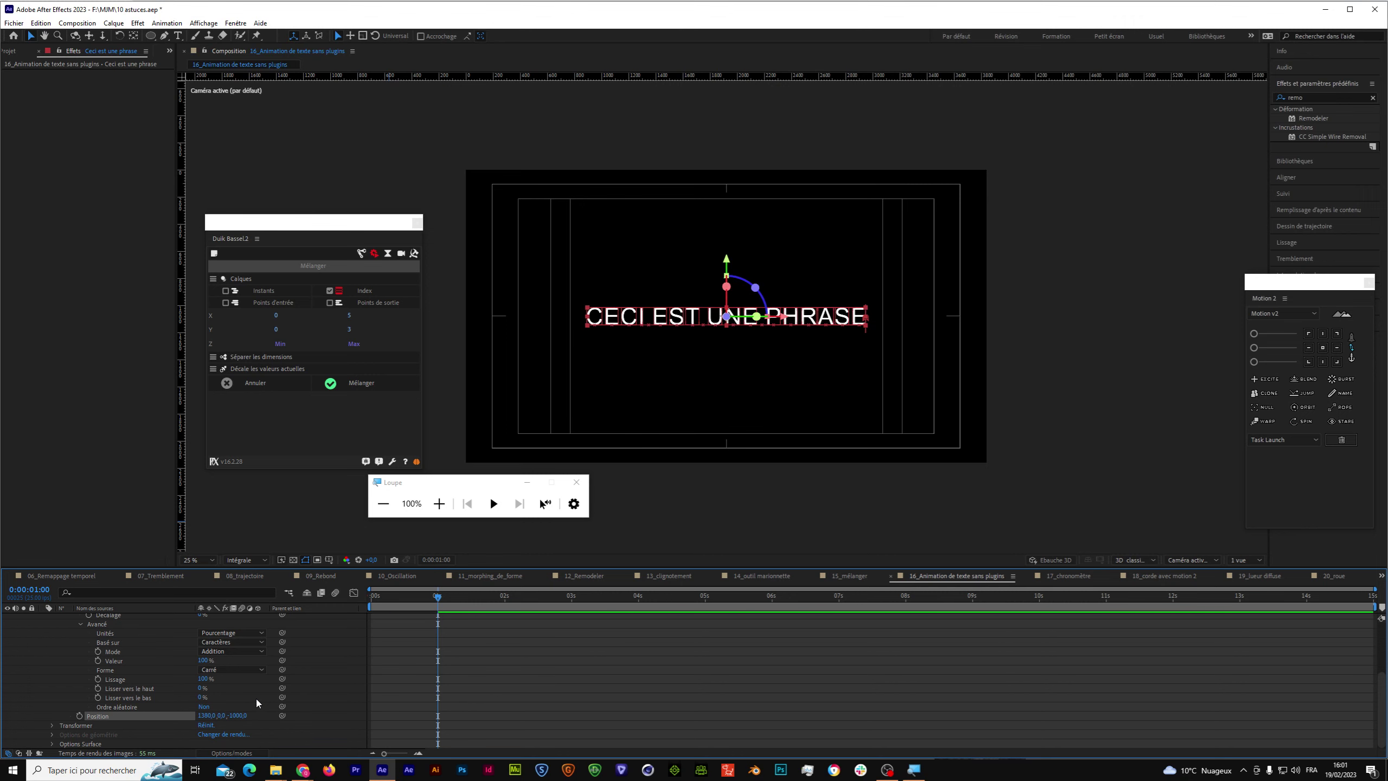
left_click_drag(438, 596, 350, 579)
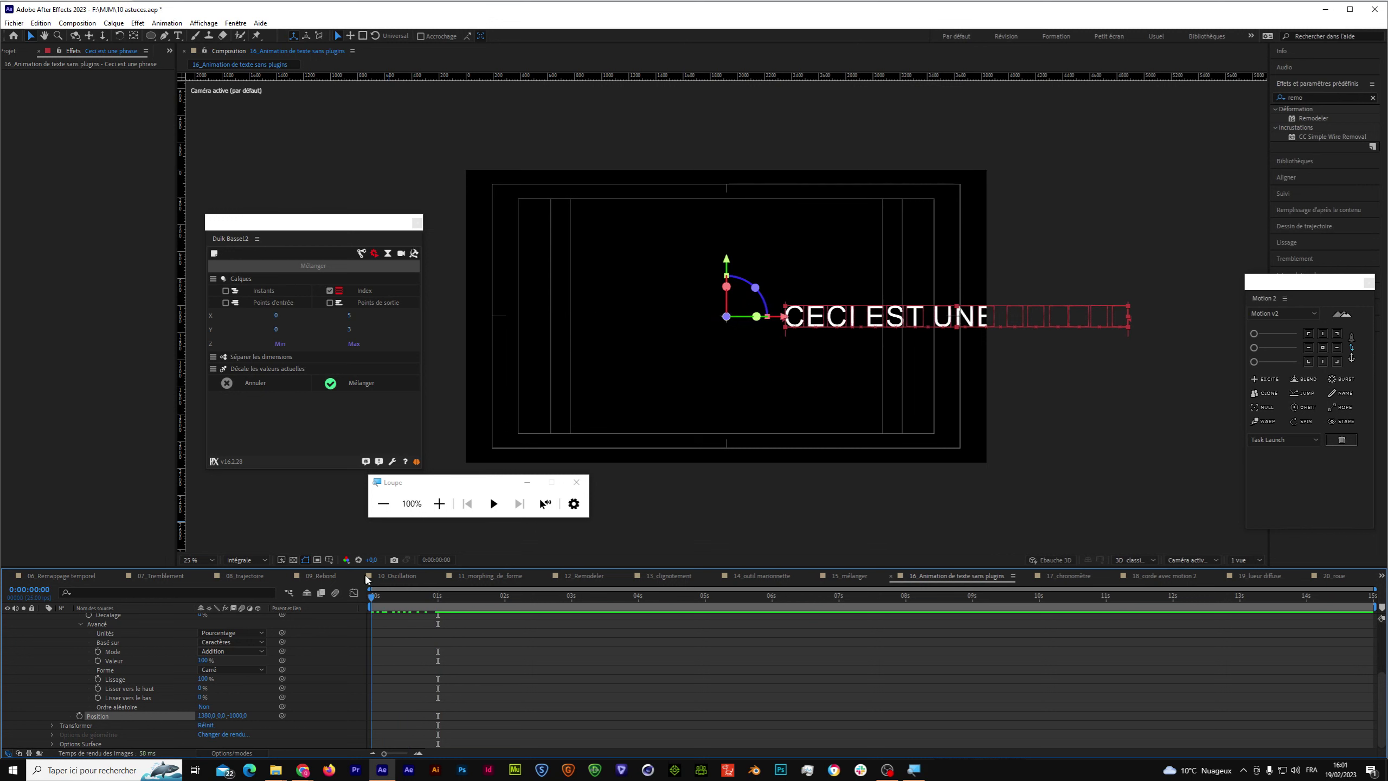
left_click_drag(348, 579, 441, 581)
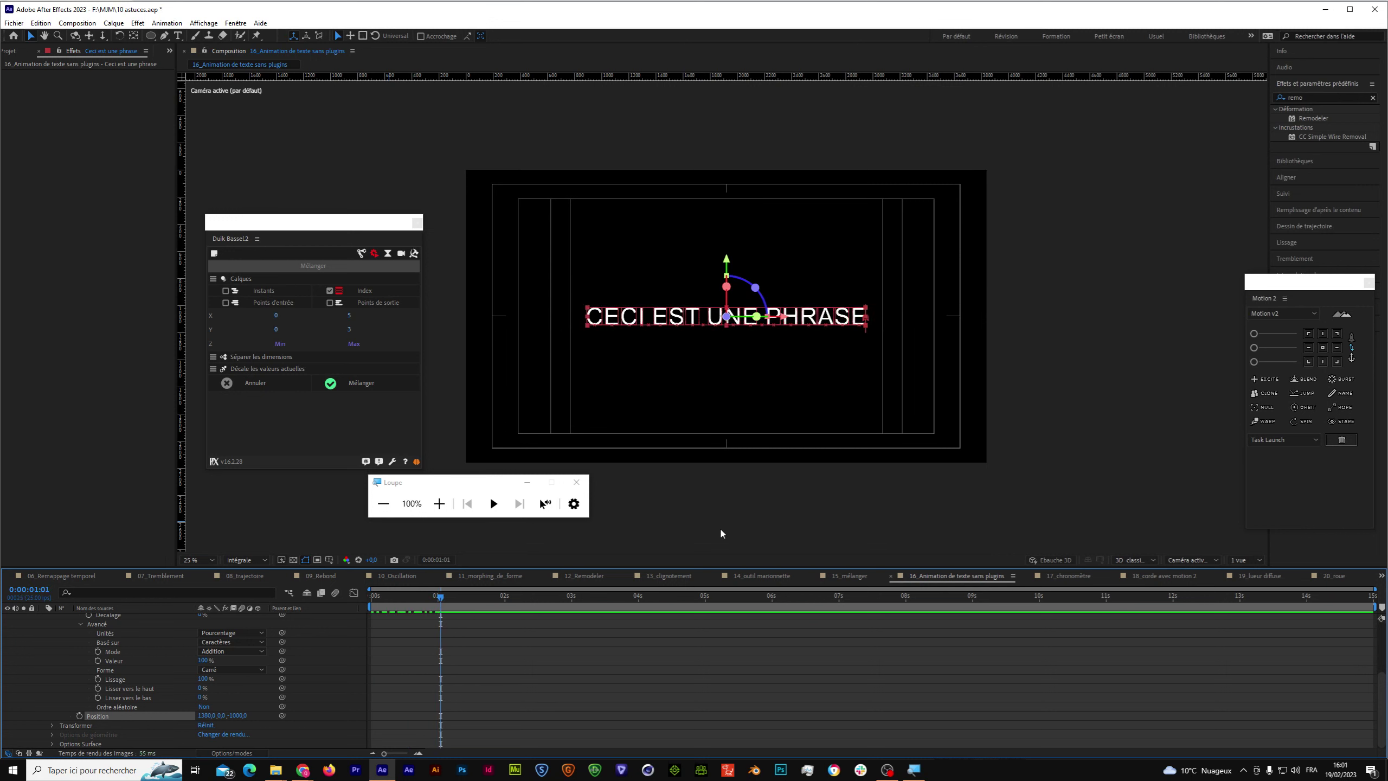
left_click(1200, 561)
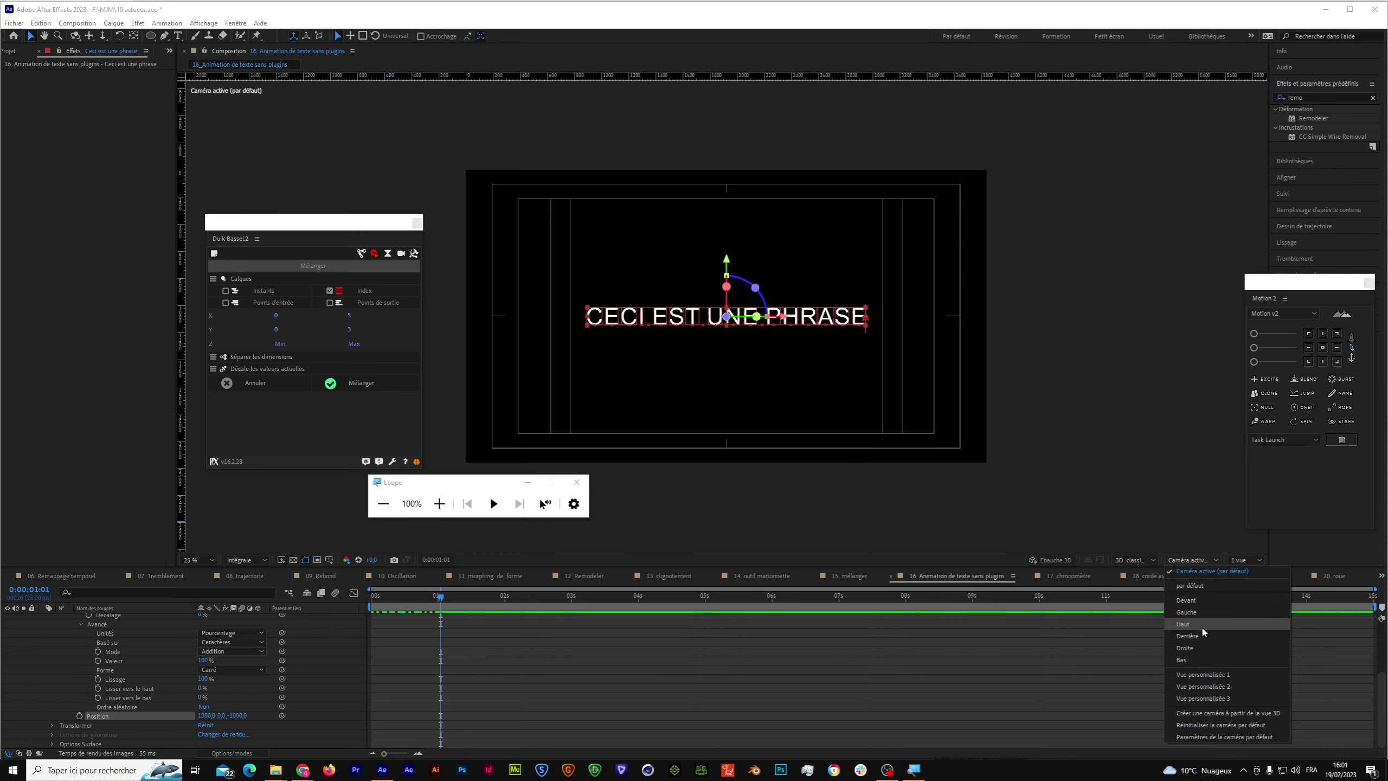
left_click(1186, 624)
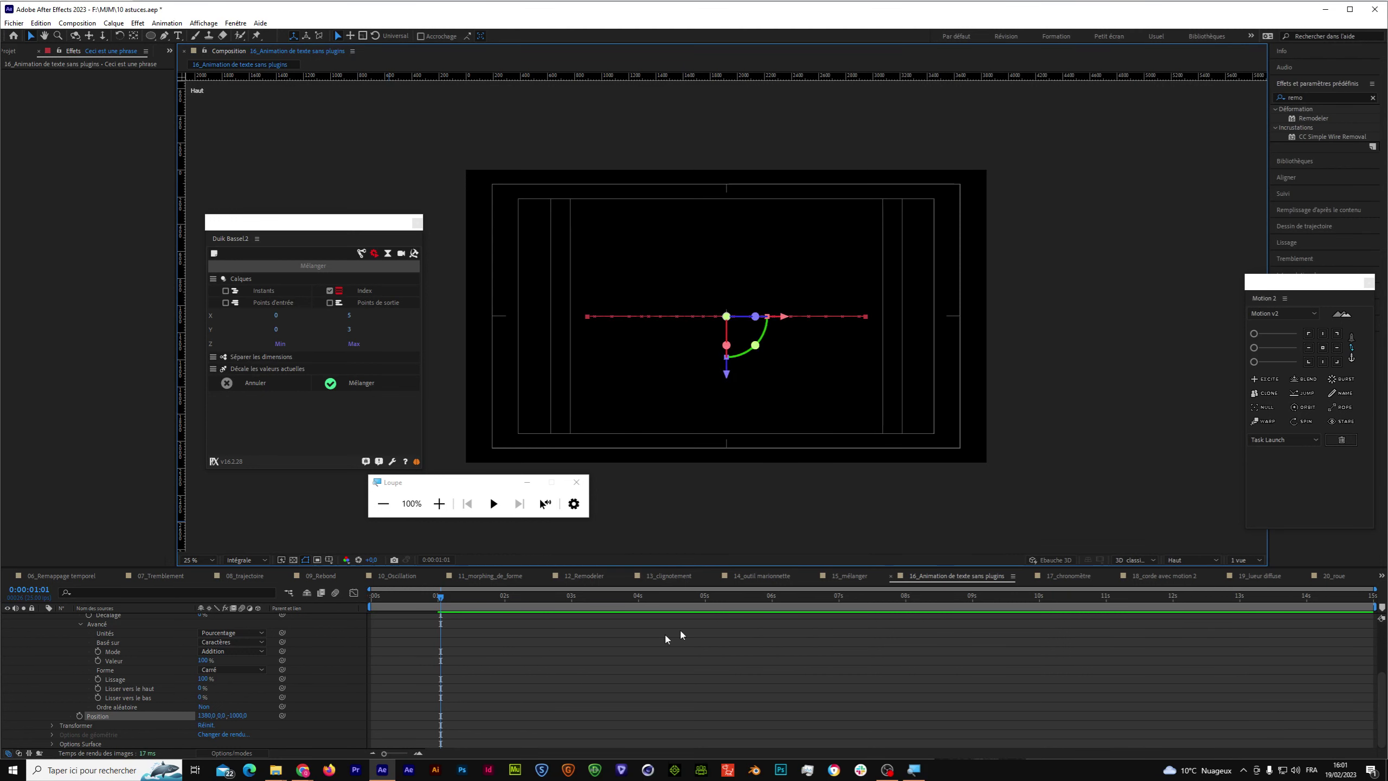
left_click_drag(440, 597, 423, 595)
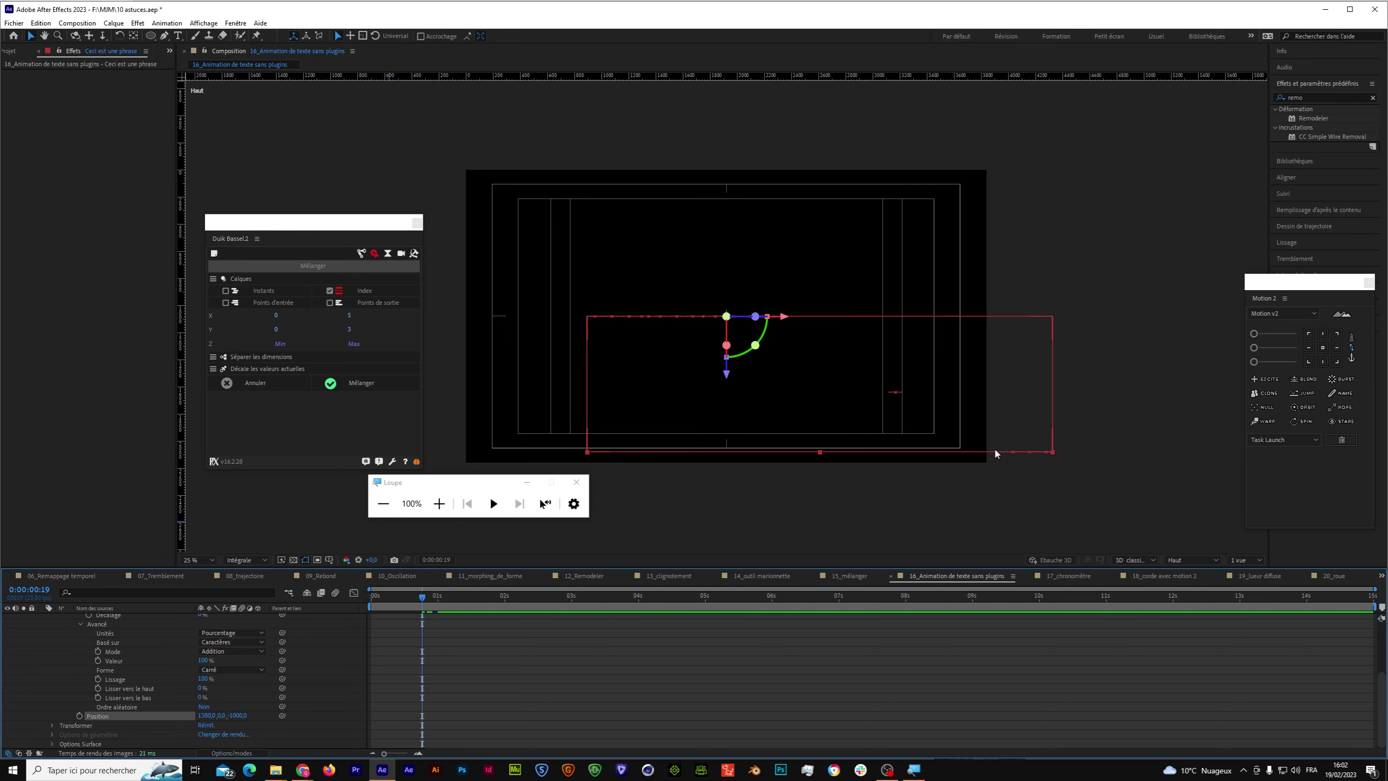
left_click_drag(421, 597, 340, 605)
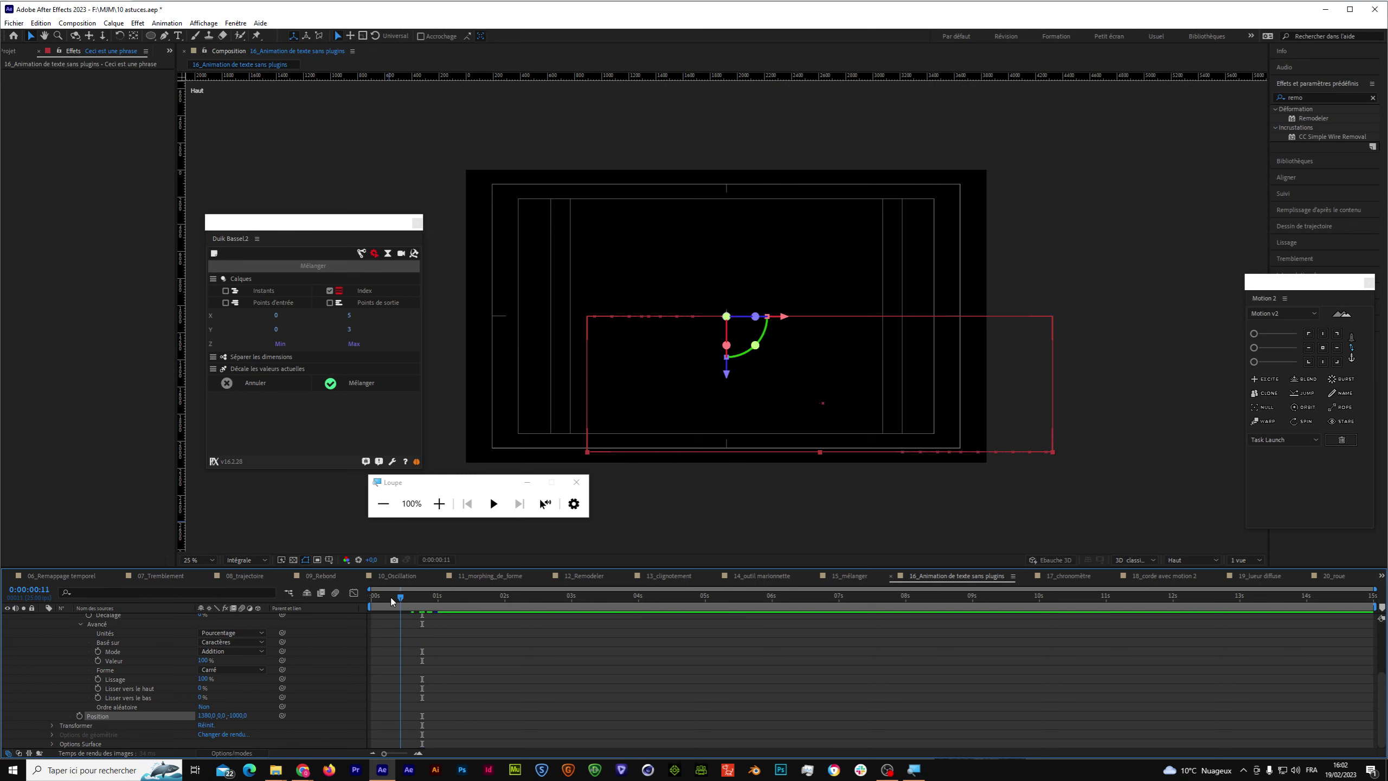
left_click(1186, 563)
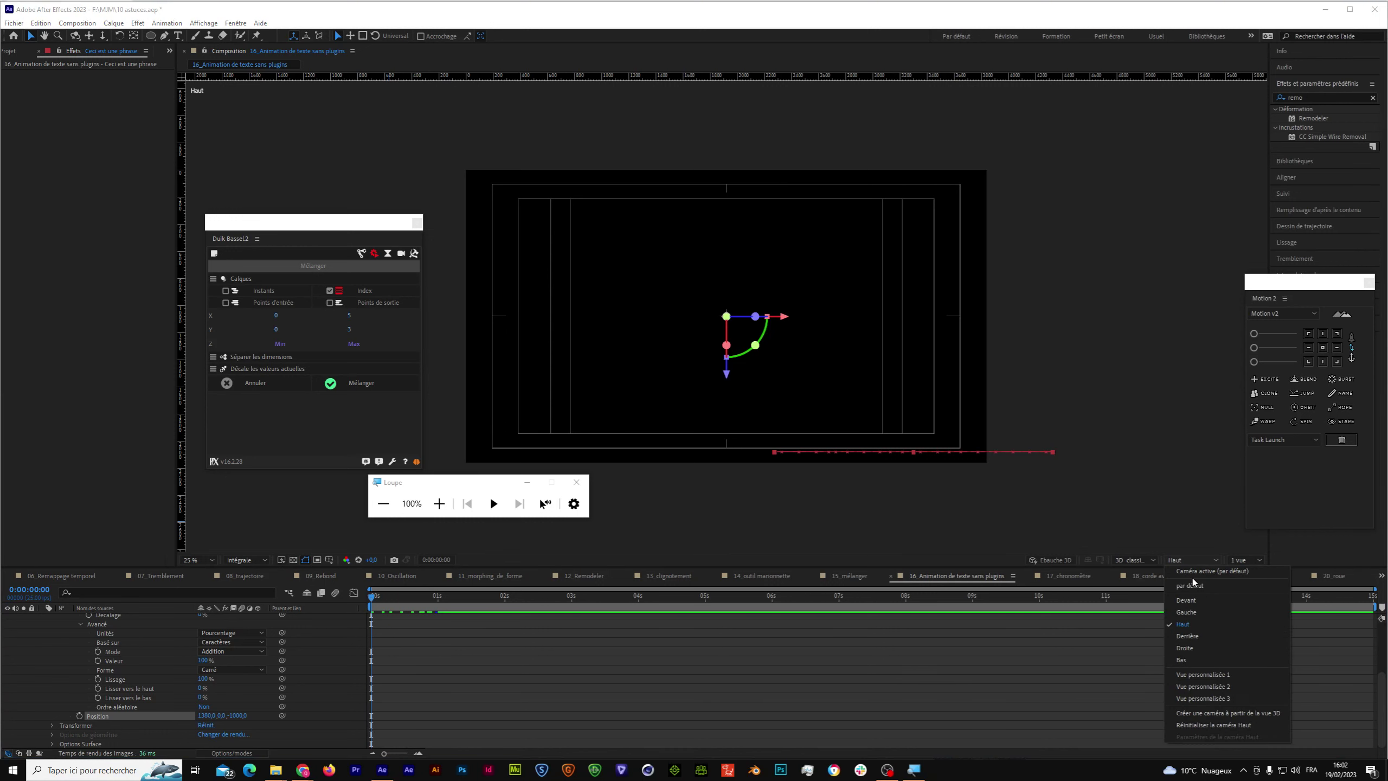
left_click(1180, 589)
scroll(233, 703, "up", 3)
Delete the Animation 1 animator, collapse the phrase layer, and switch to 17_chronomètre.
key("ctrl+z")
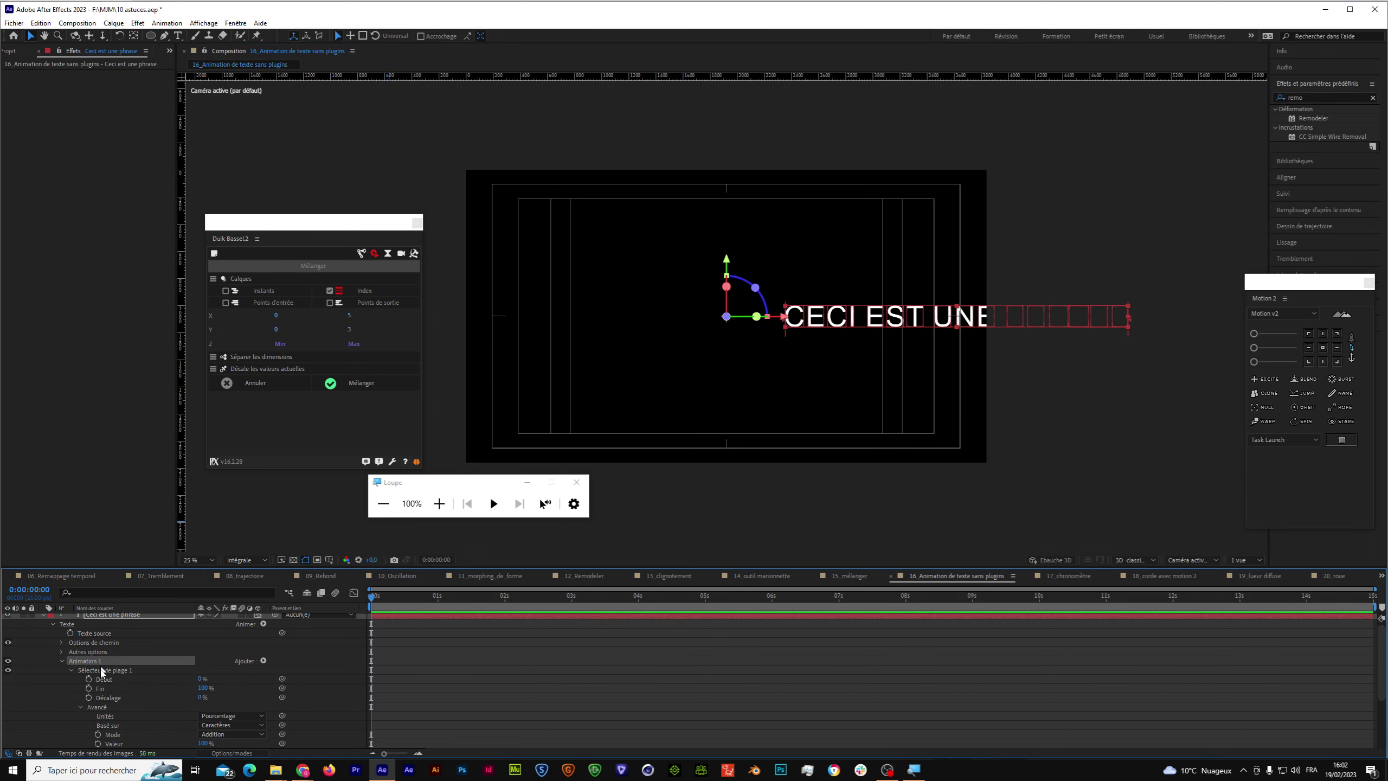
key("Delete")
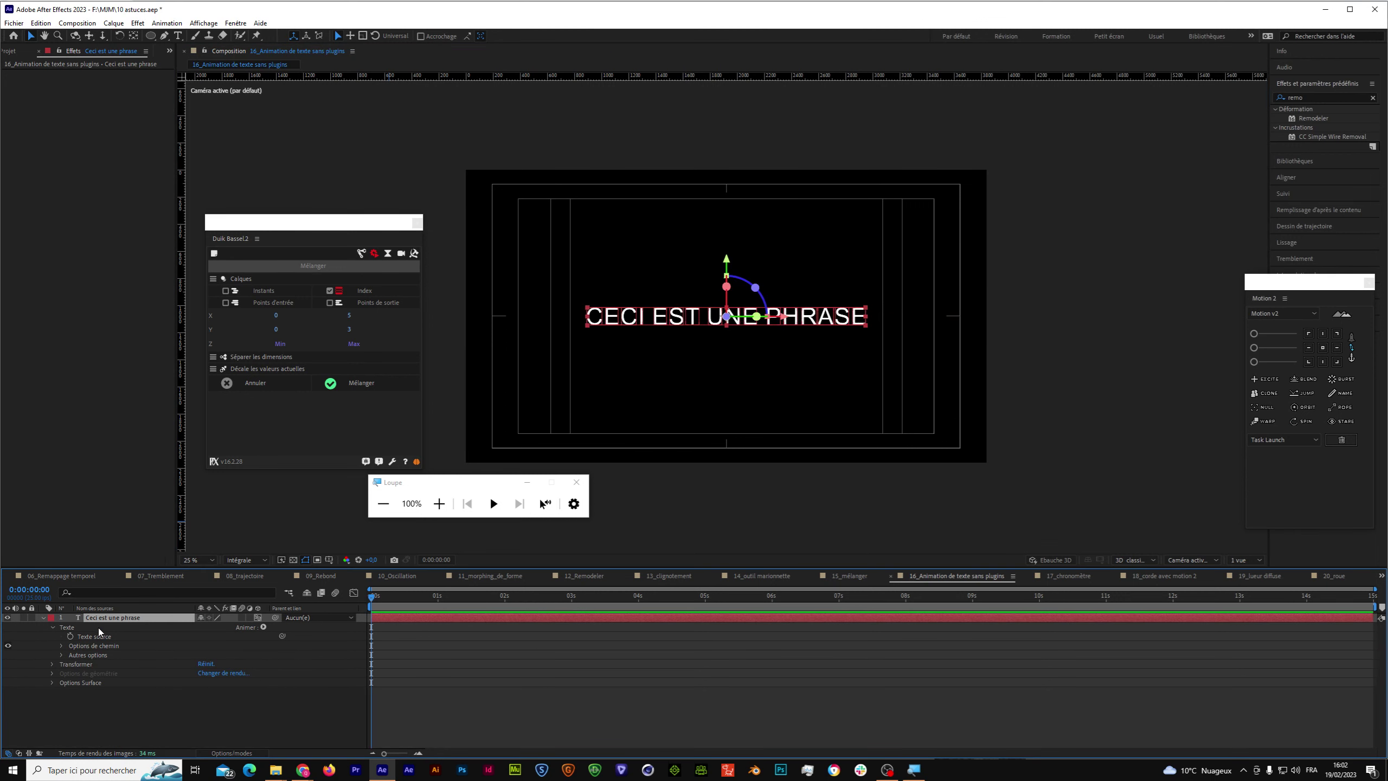
left_click(44, 617)
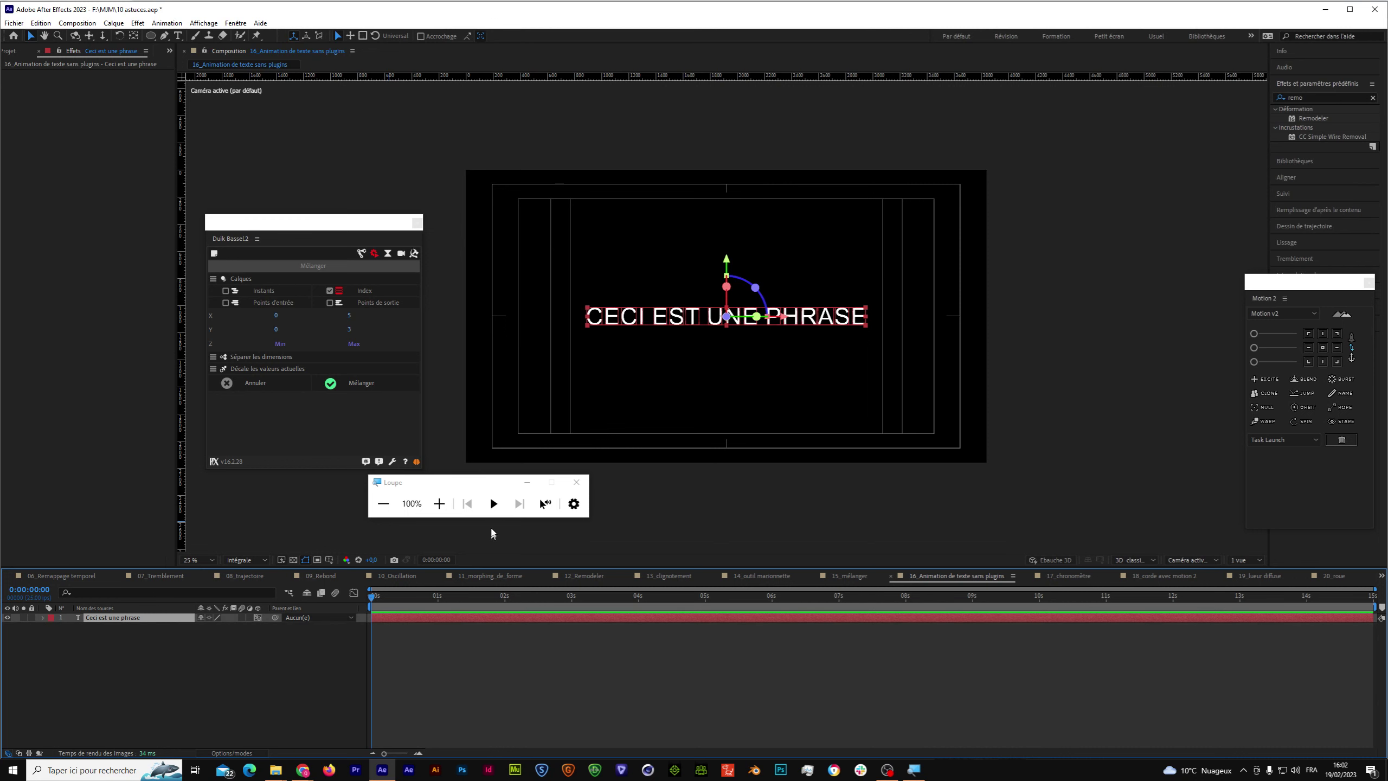
left_click_drag(483, 491, 327, 496)
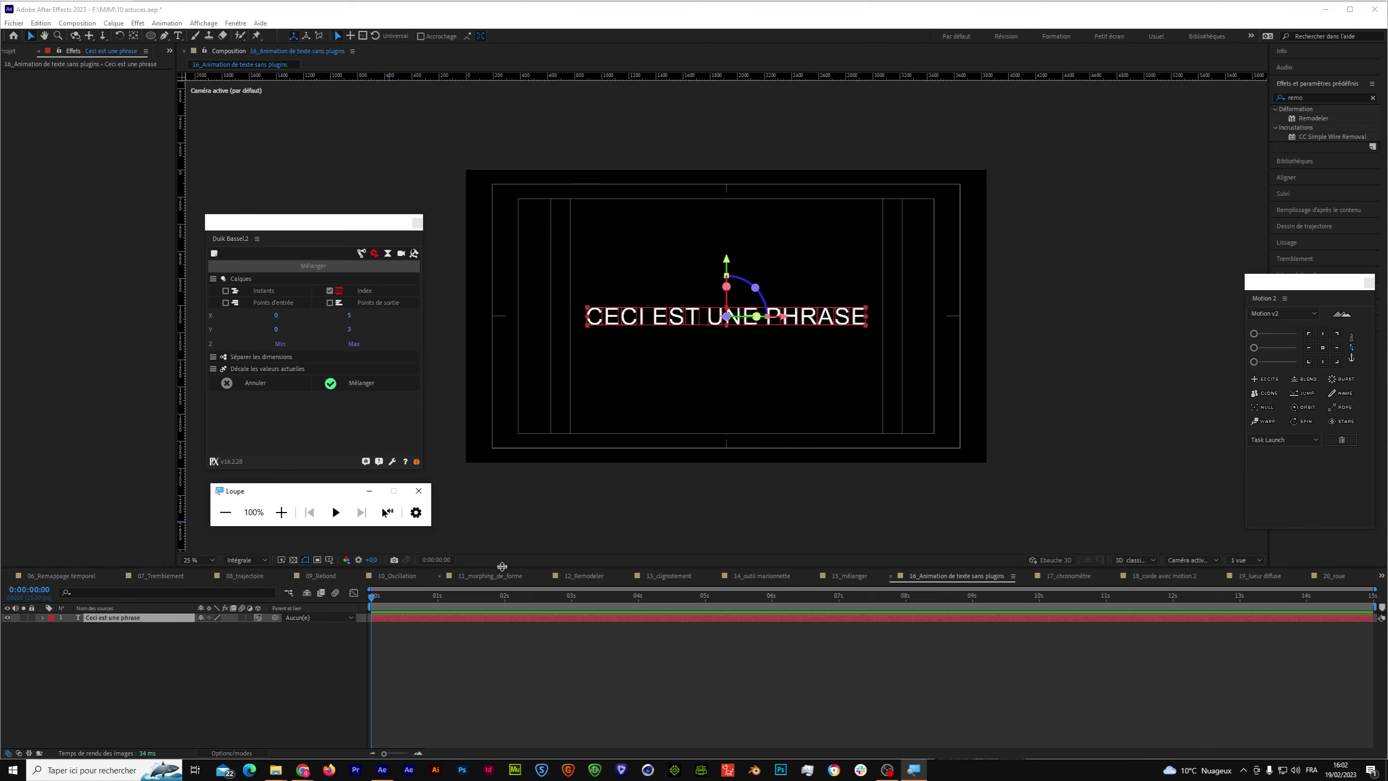
left_click_drag(316, 494, 428, 488)
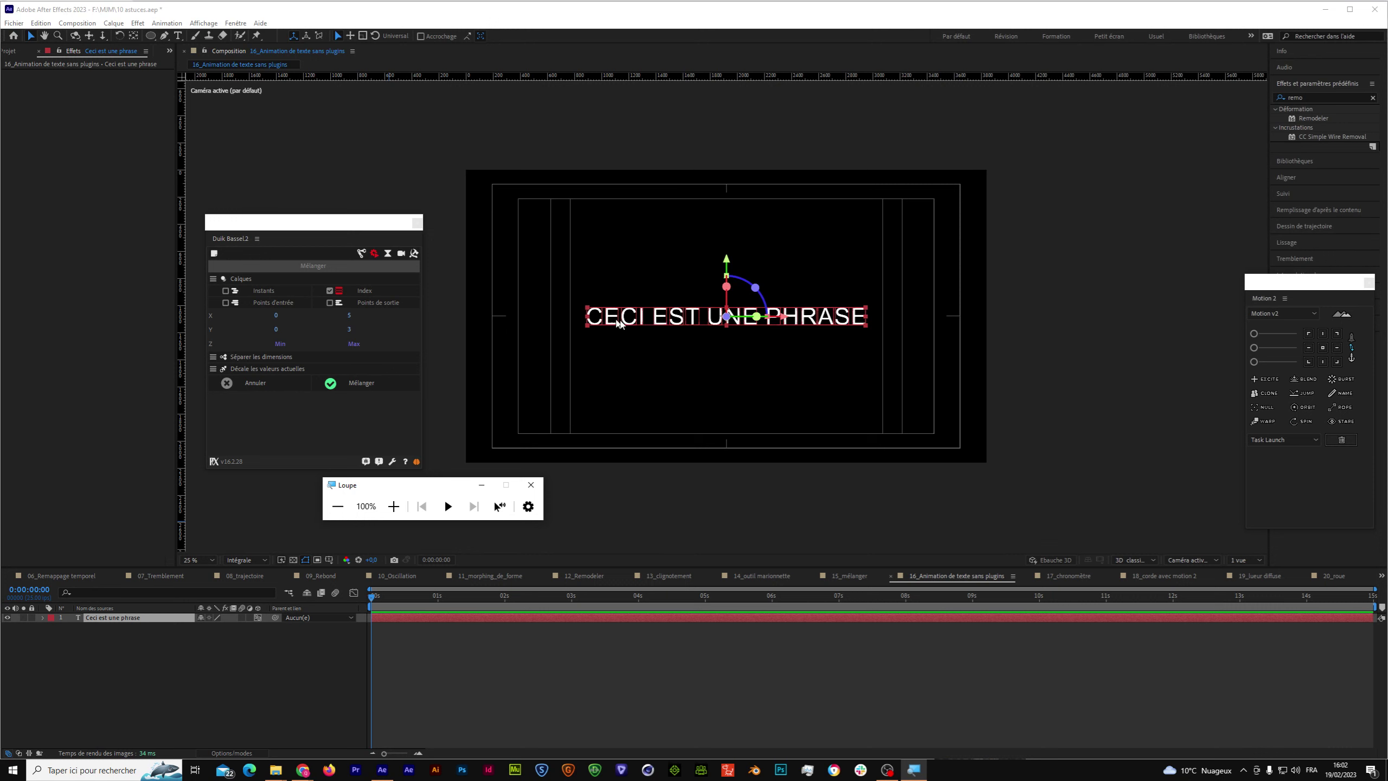
left_click(1065, 576)
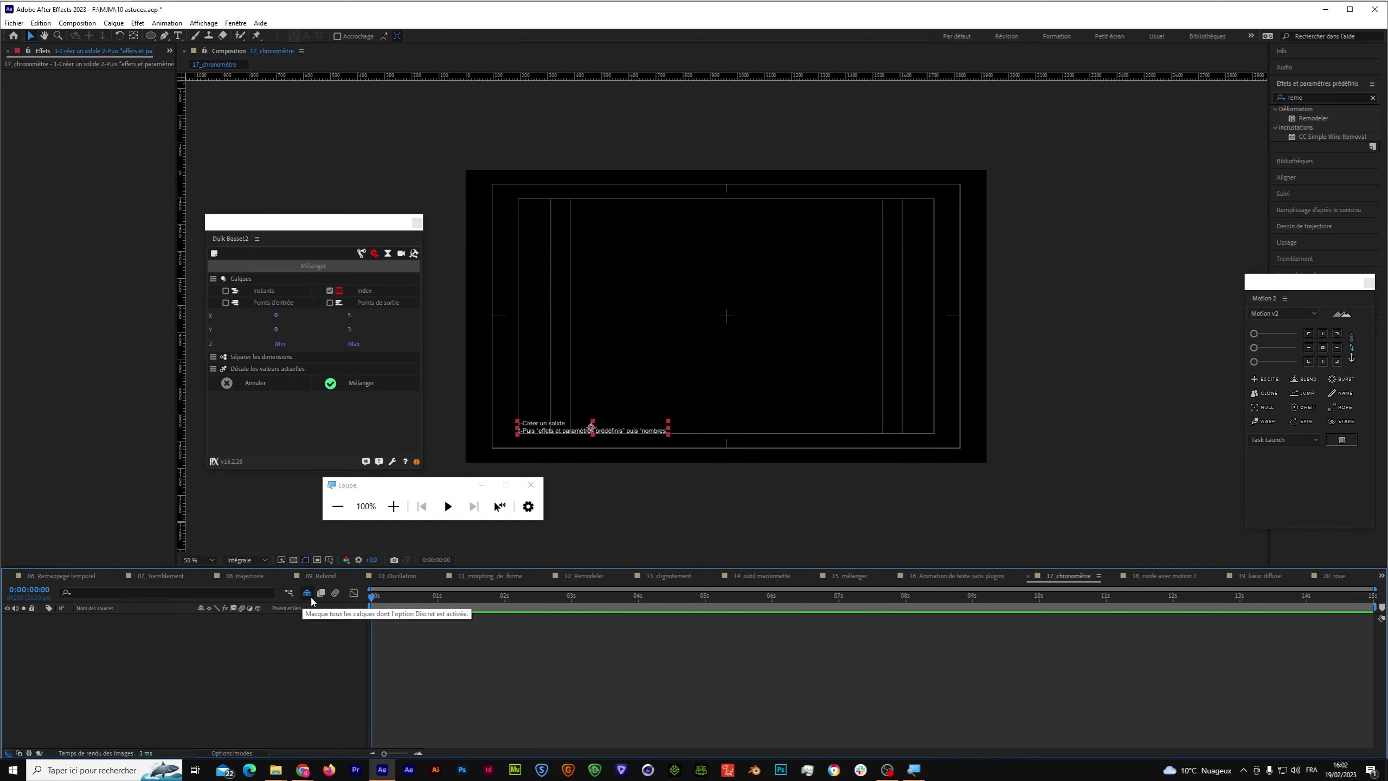
Create a 1920×1080 white solid named Blanc uni 5 from the timeline's New > Solid menu.
left_click_drag(375, 490, 253, 166)
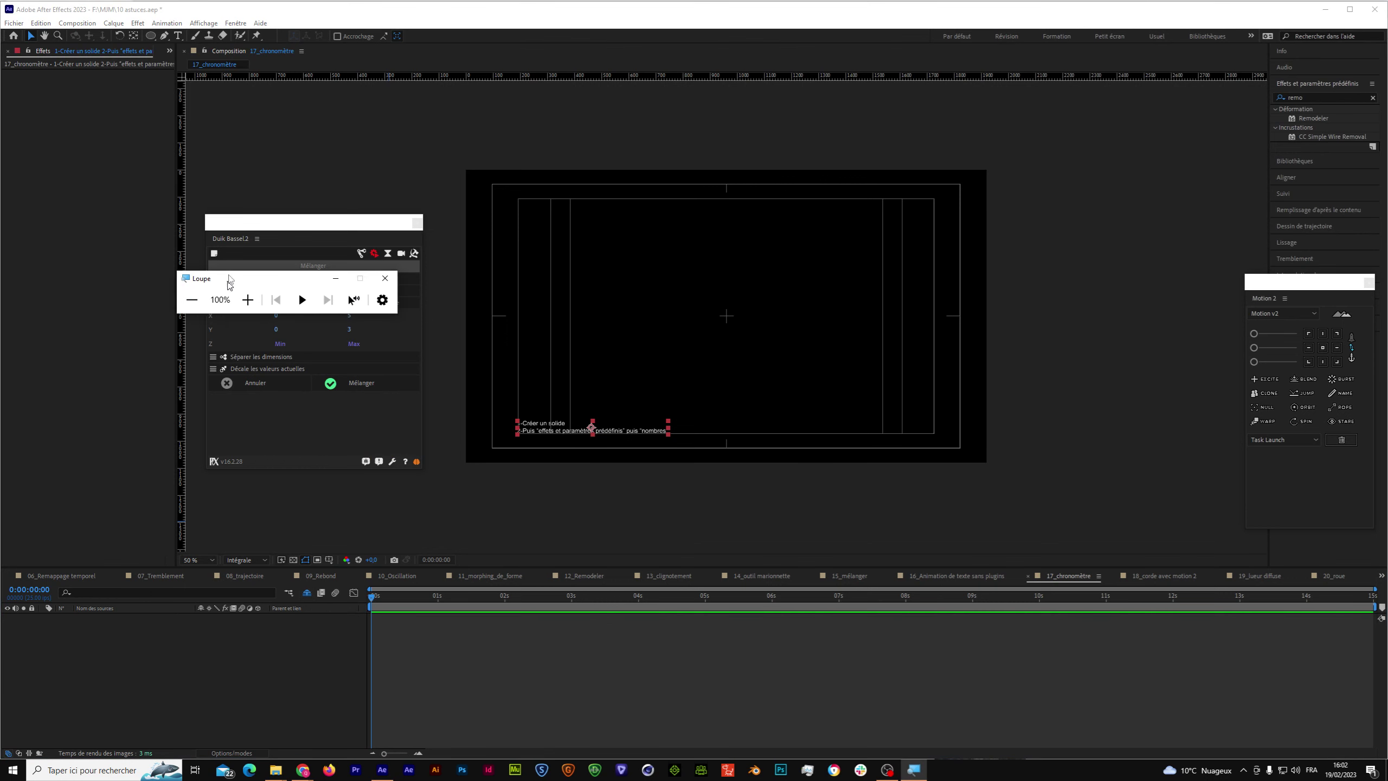
left_click(307, 595)
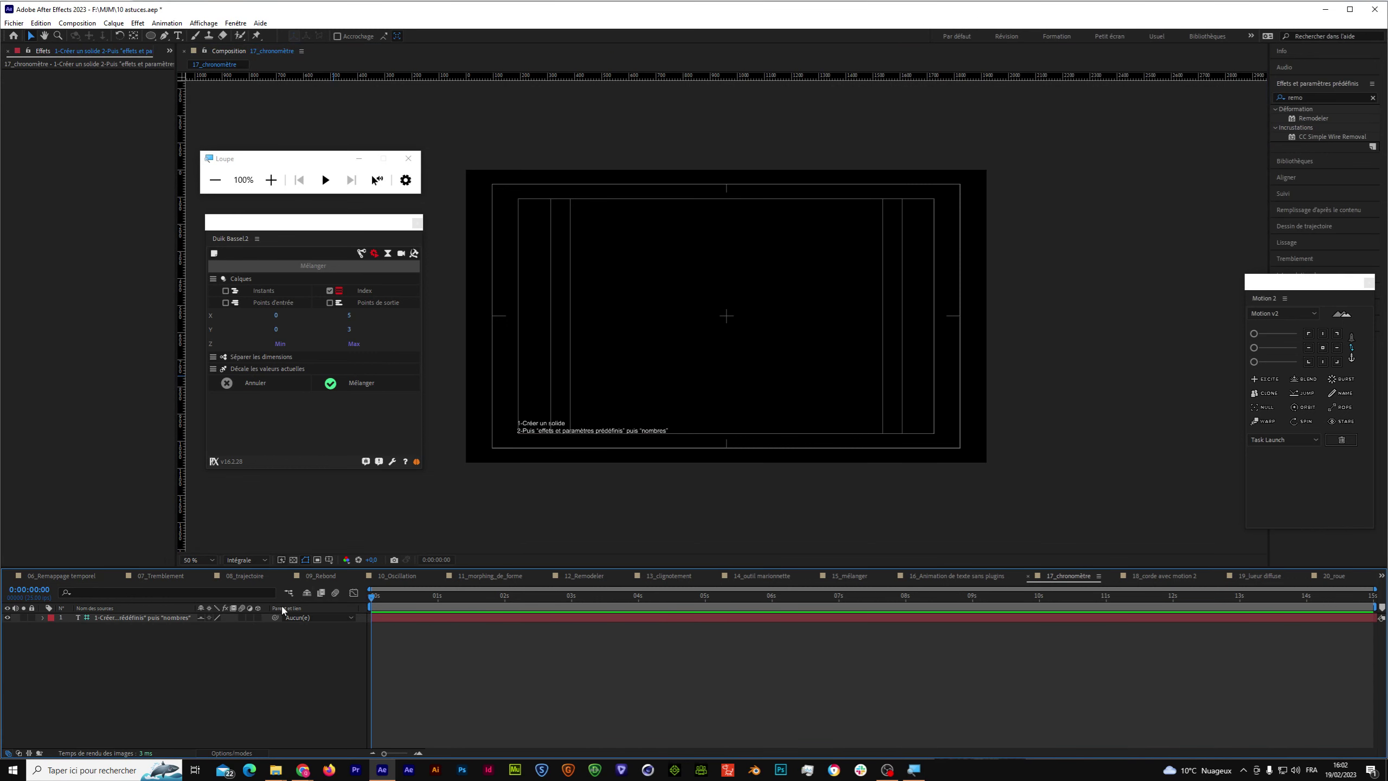
left_click(307, 595)
right_click(261, 650)
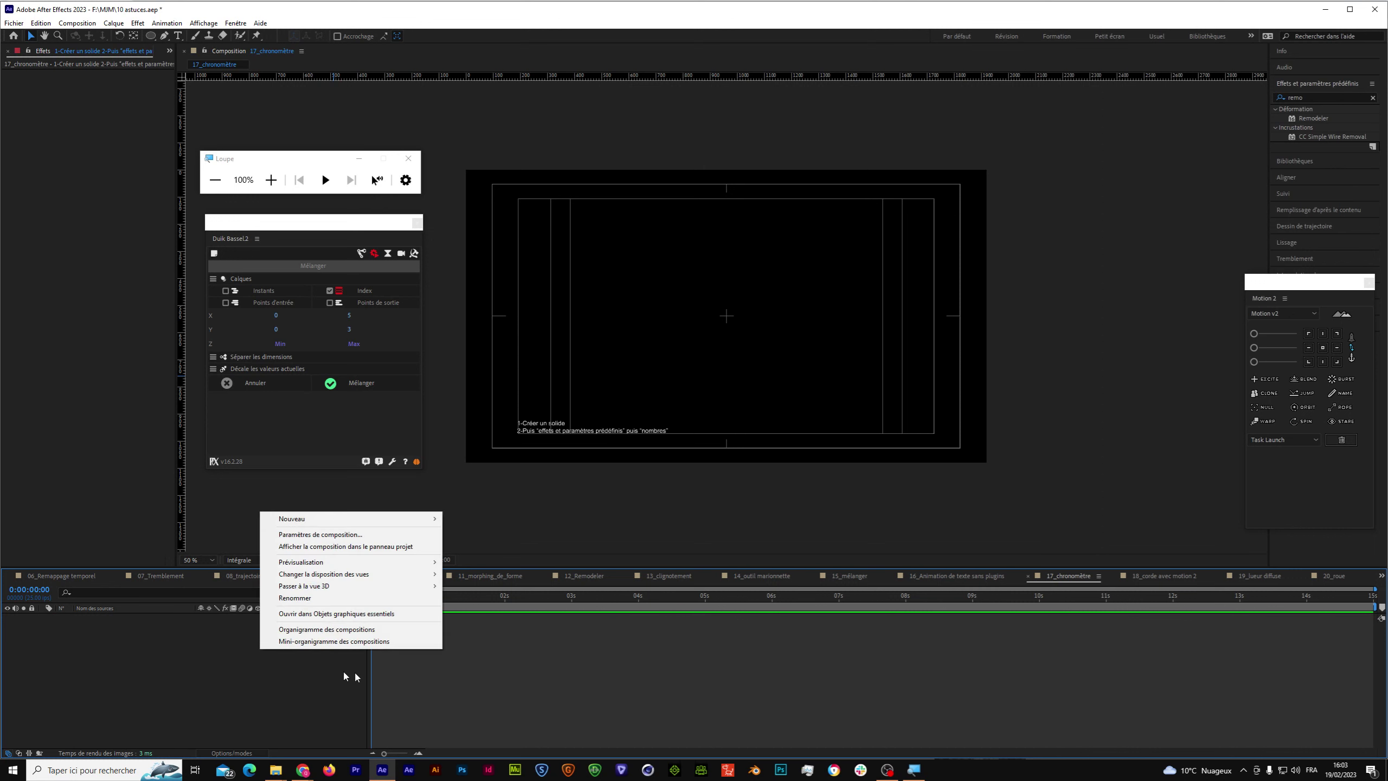
mouse_move(368, 519)
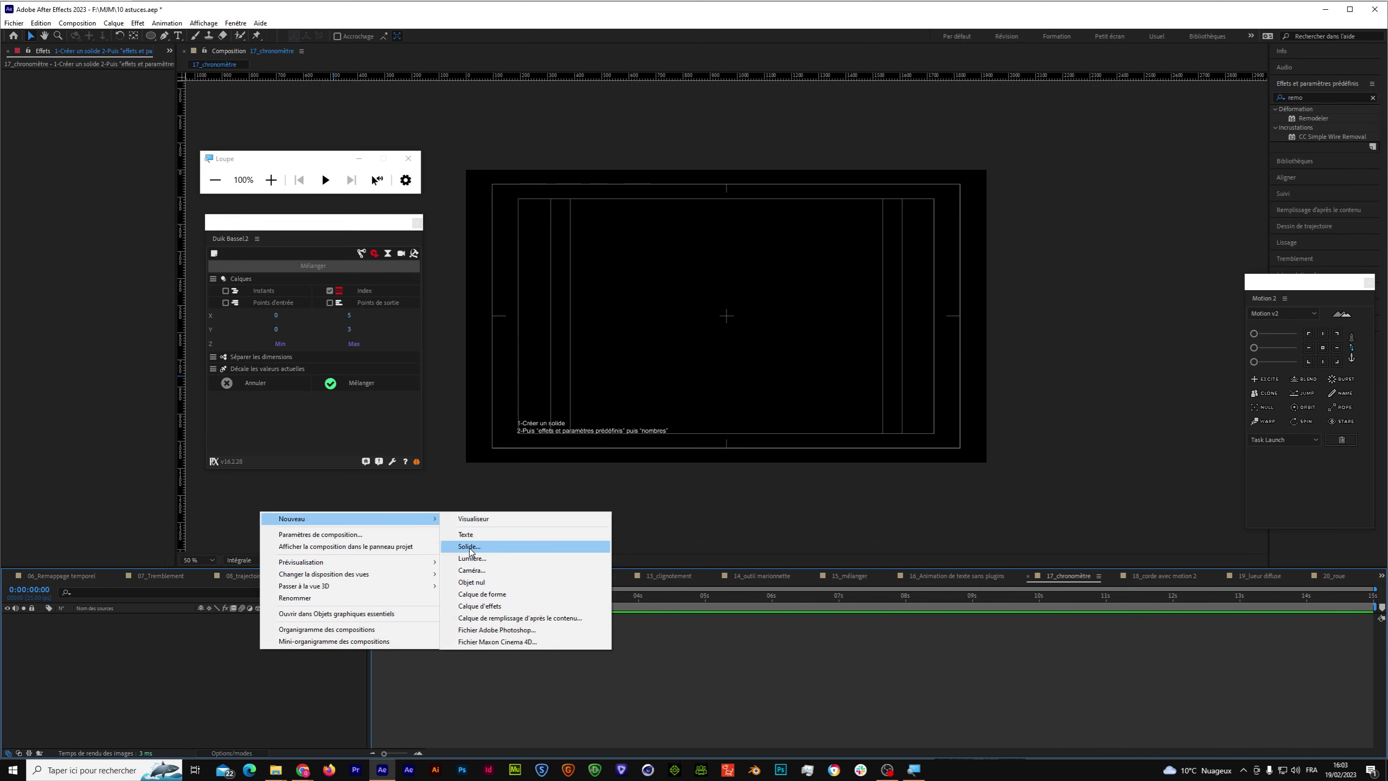
left_click(467, 545)
left_click(396, 468)
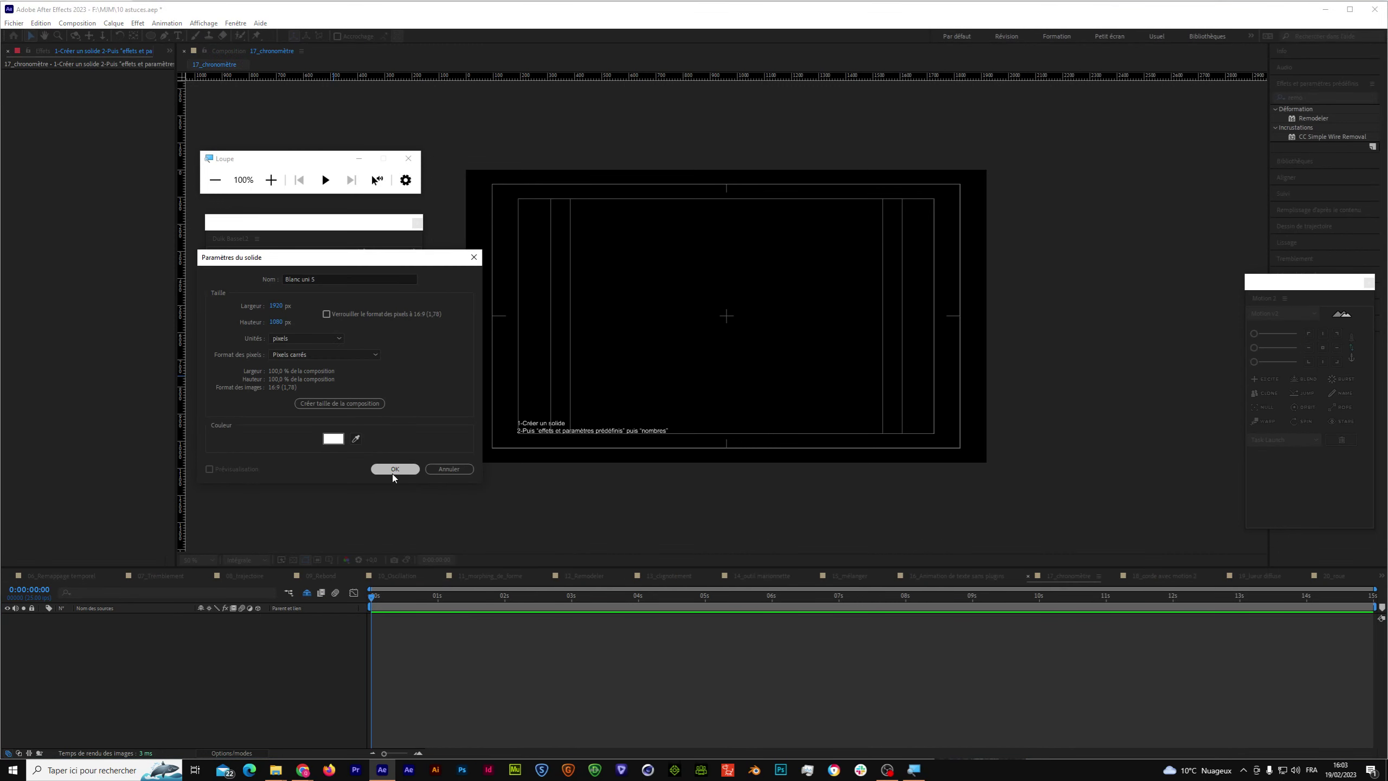
Search the effects panel for 'nombres' and drop the Nombres effect onto Blanc uni 5.
left_click(1300, 97)
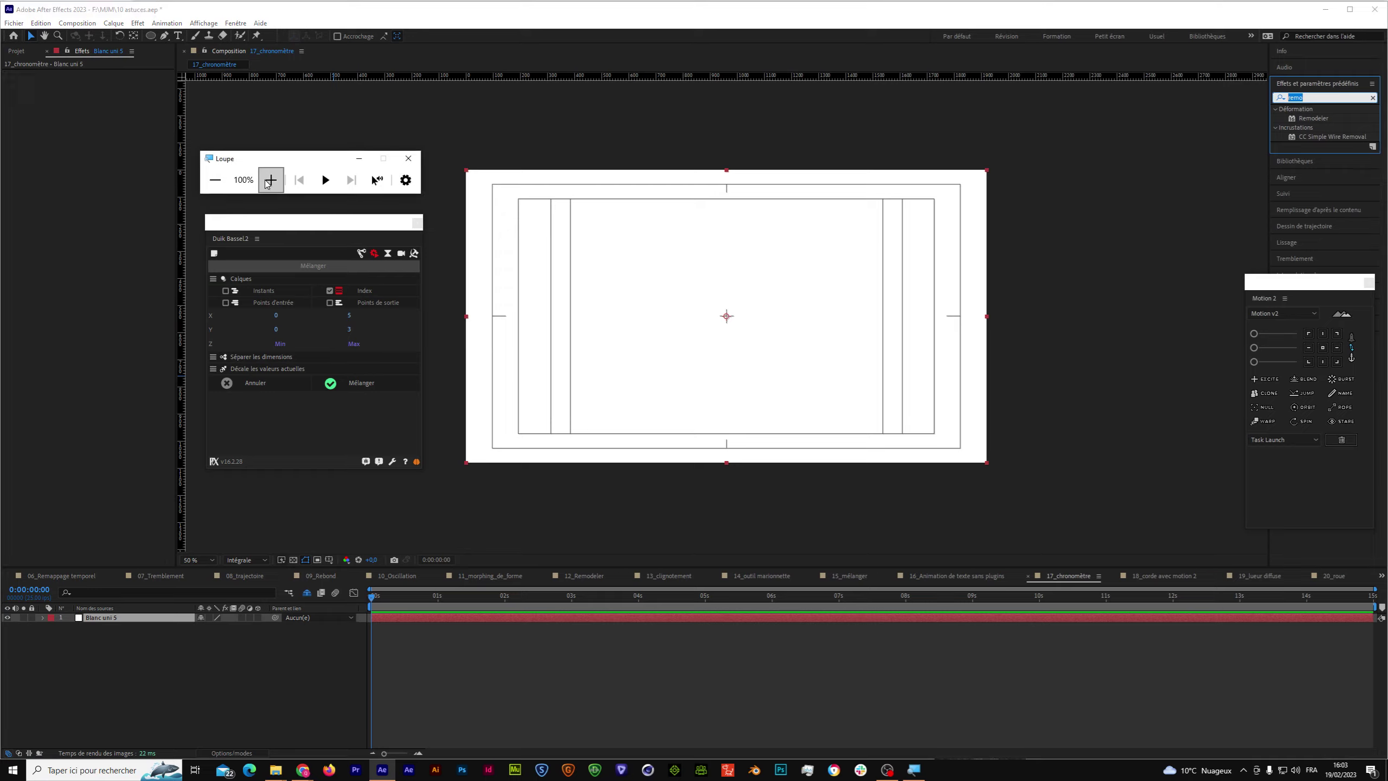
left_click(270, 180)
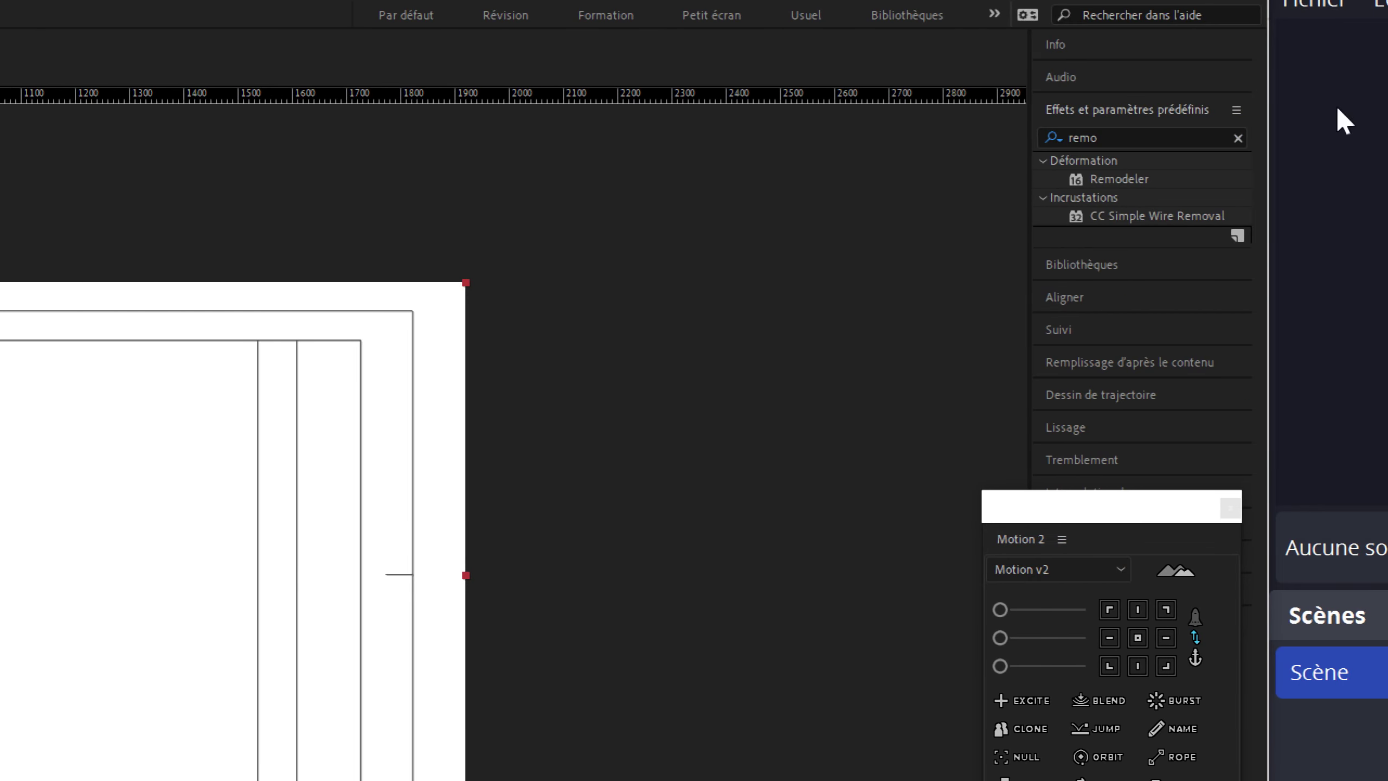
left_click(1106, 137)
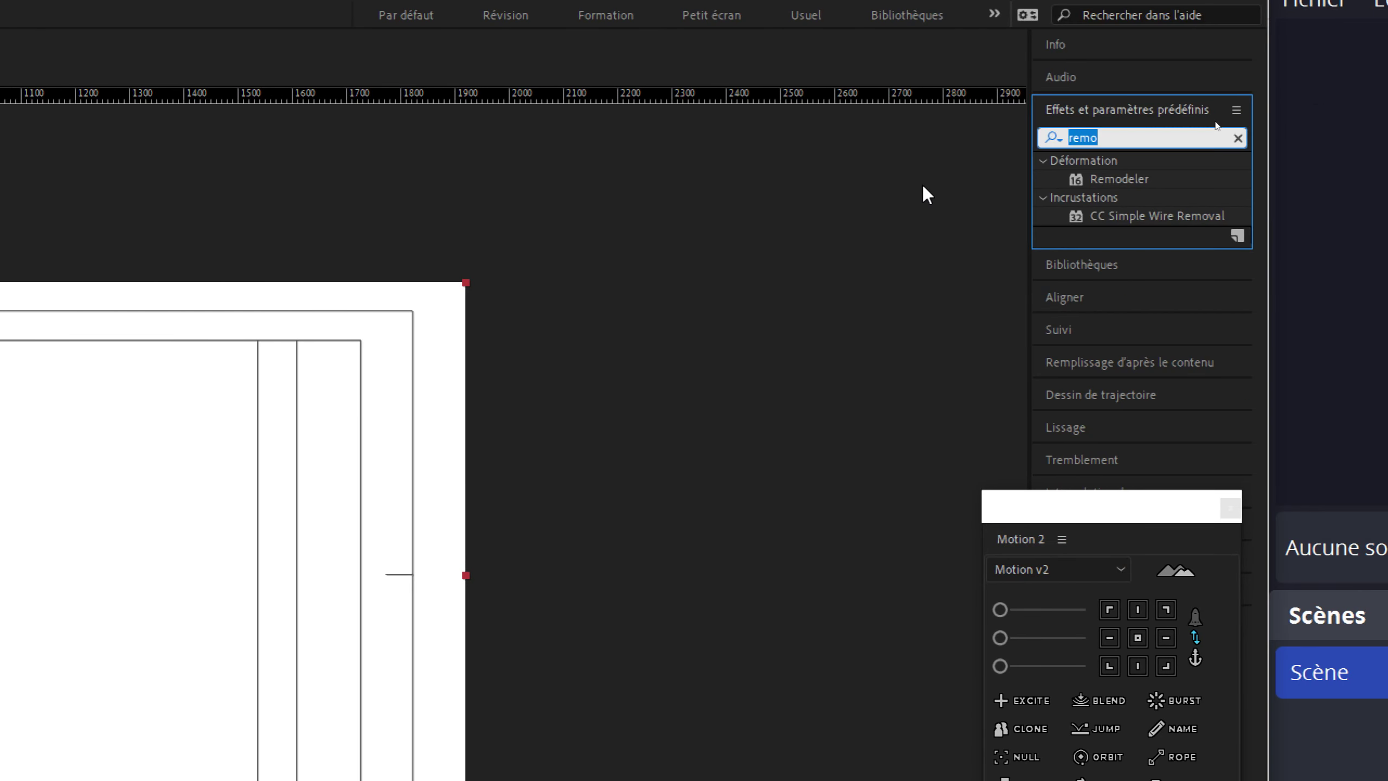
type("nombres")
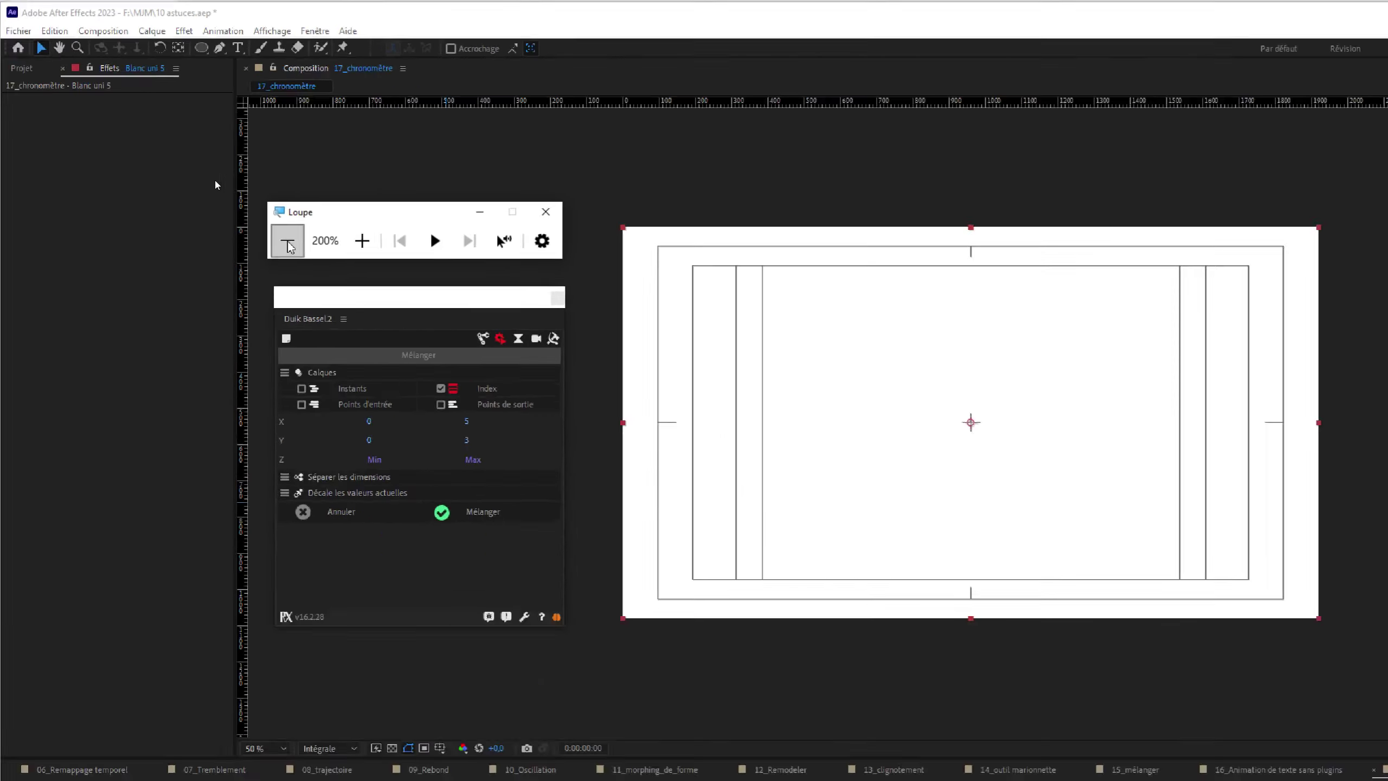
left_click(287, 243)
left_click_drag(1303, 118, 122, 619)
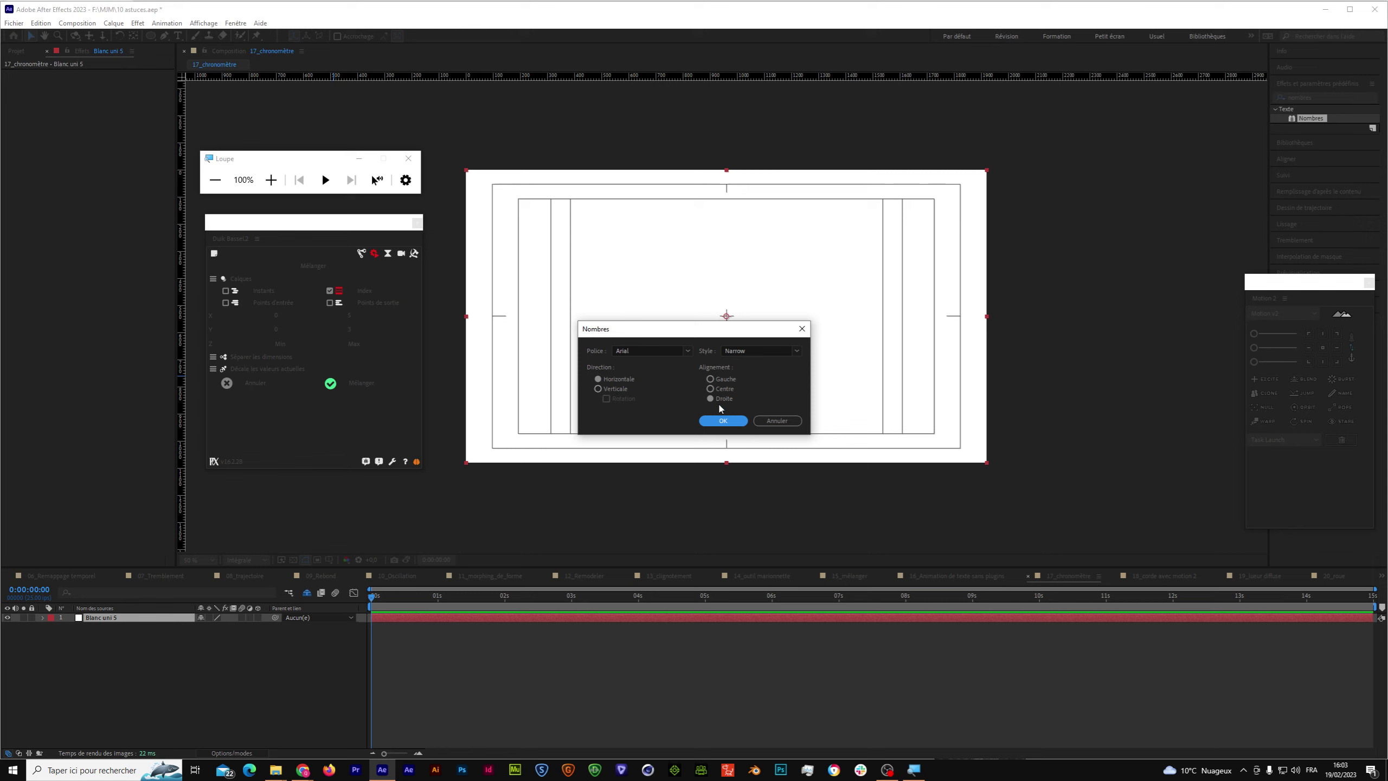
Accept the Nombres settings, try counter values like 1770 and 30, then reset to 0.
left_click(722, 421)
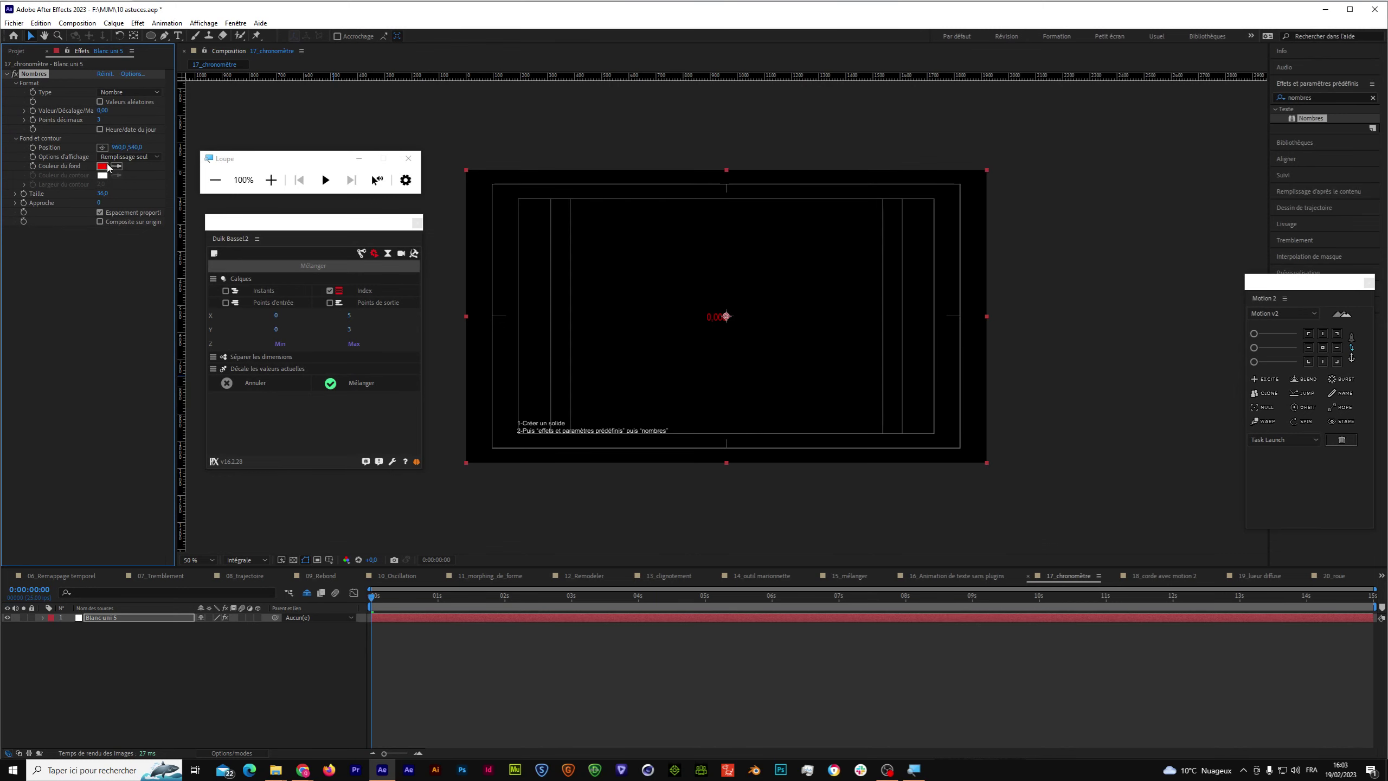
left_click(271, 180)
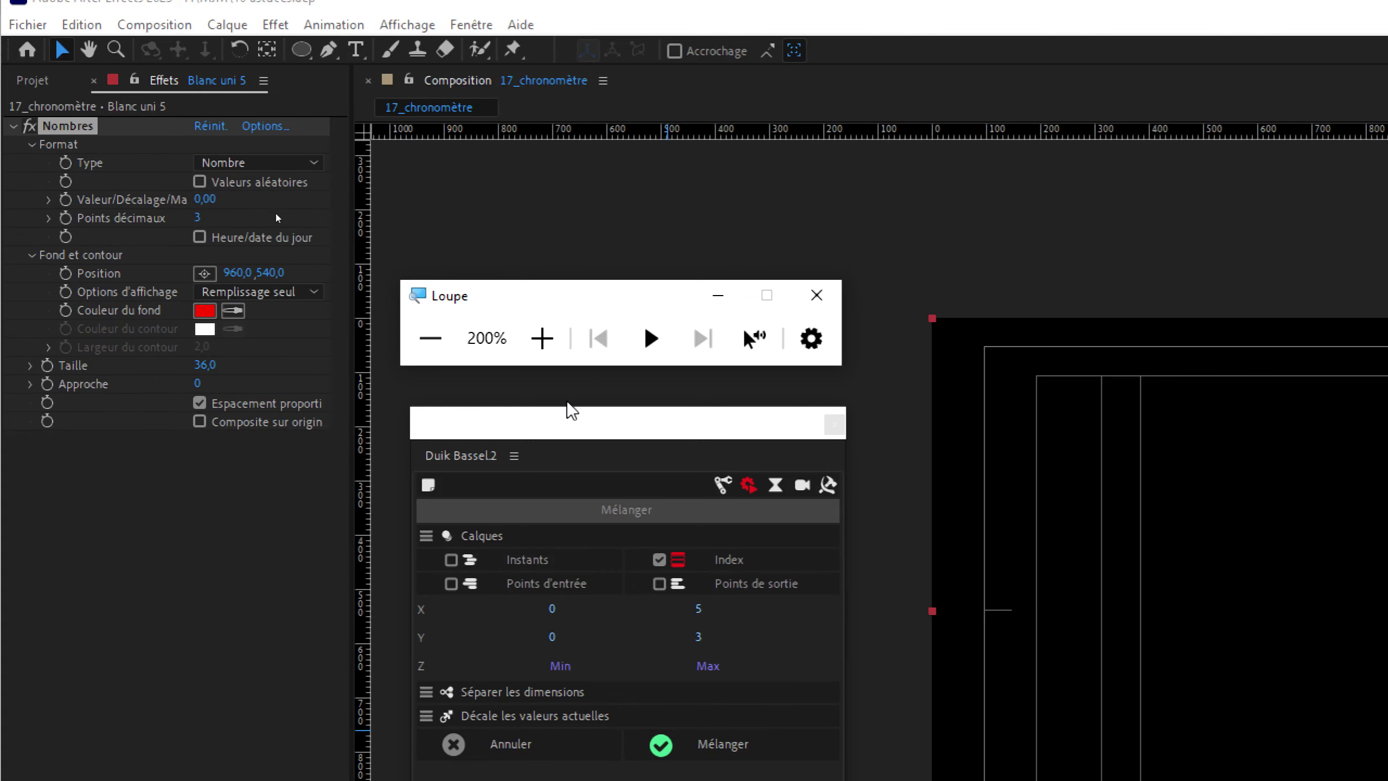
left_click(422, 338)
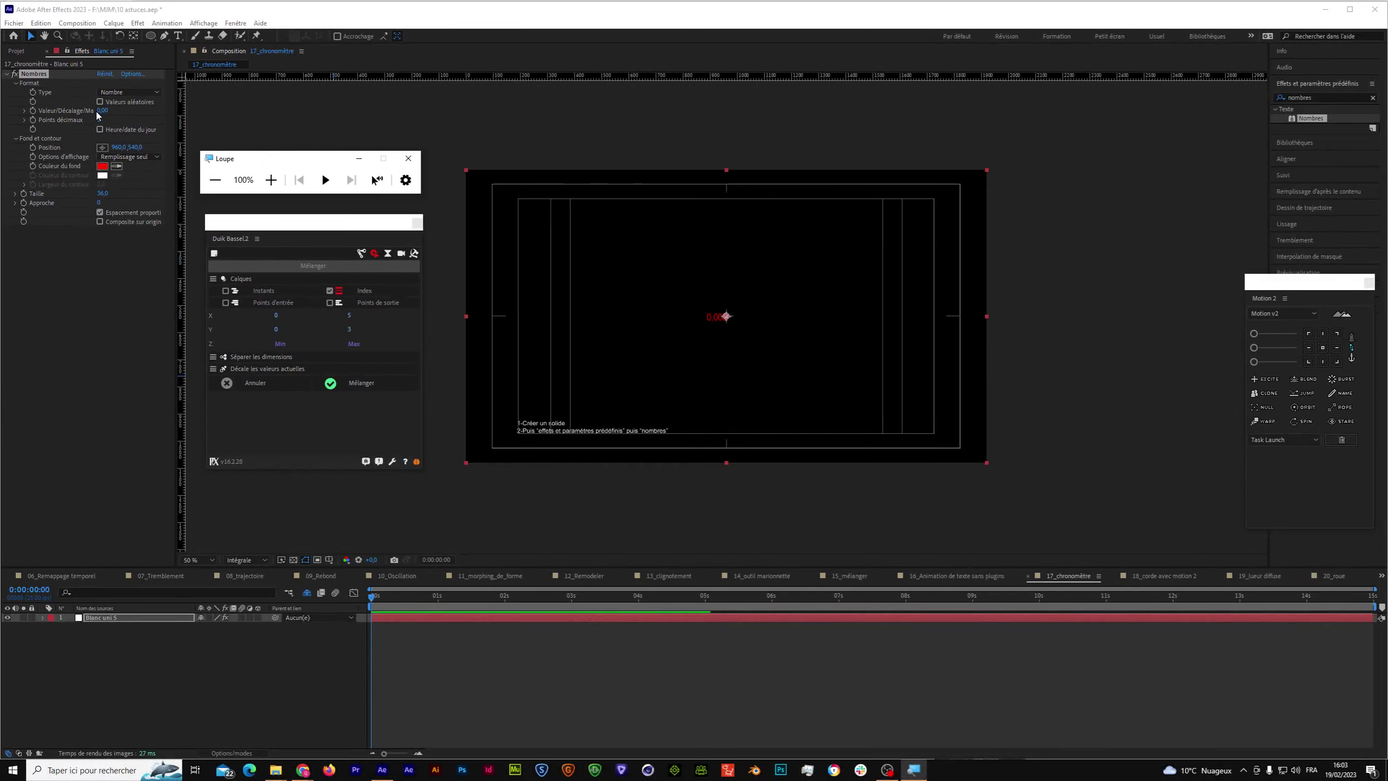
left_click_drag(98, 112, 124, 117)
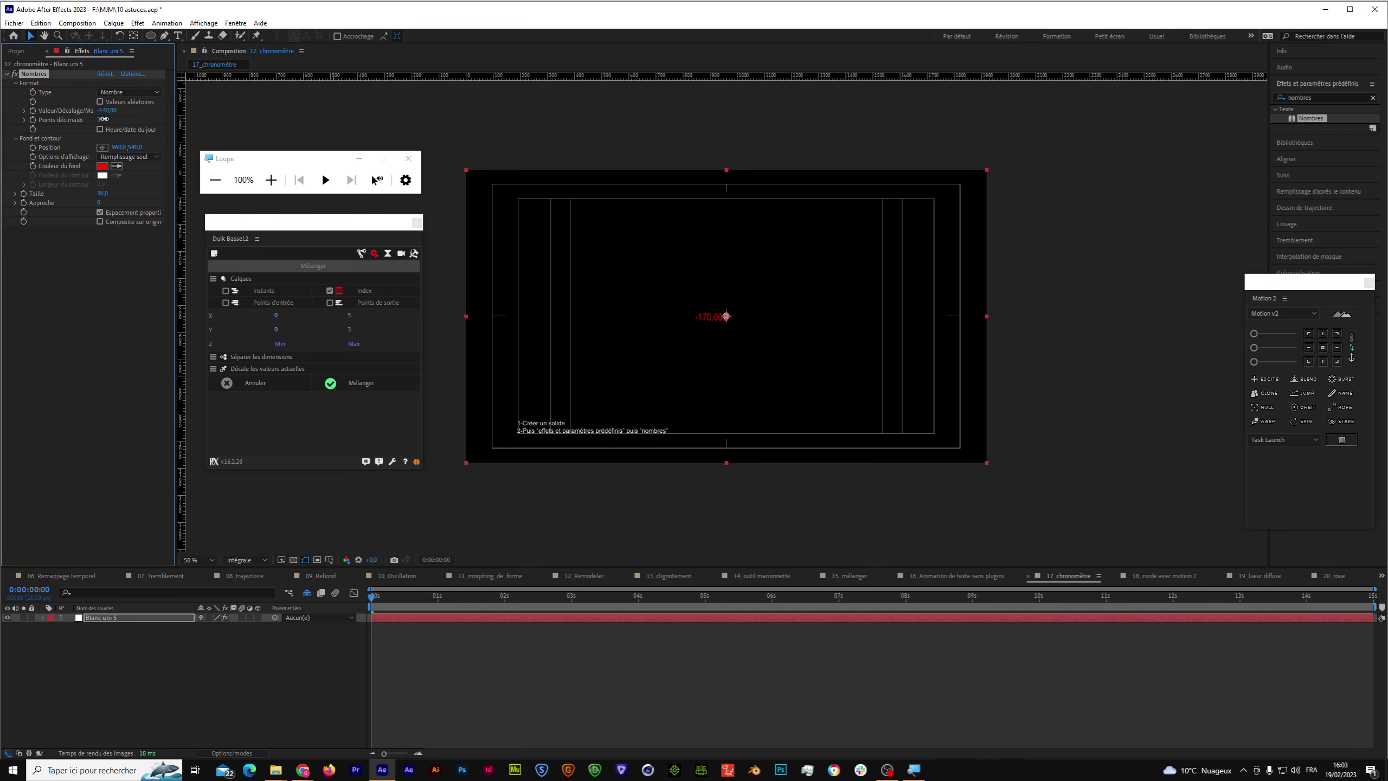
left_click_drag(187, 118, 180, 118)
left_click(103, 111)
type("30")
left_click(93, 350)
Delete the Nombres effect and the white solid layer.
left_click(33, 75)
key("Delete")
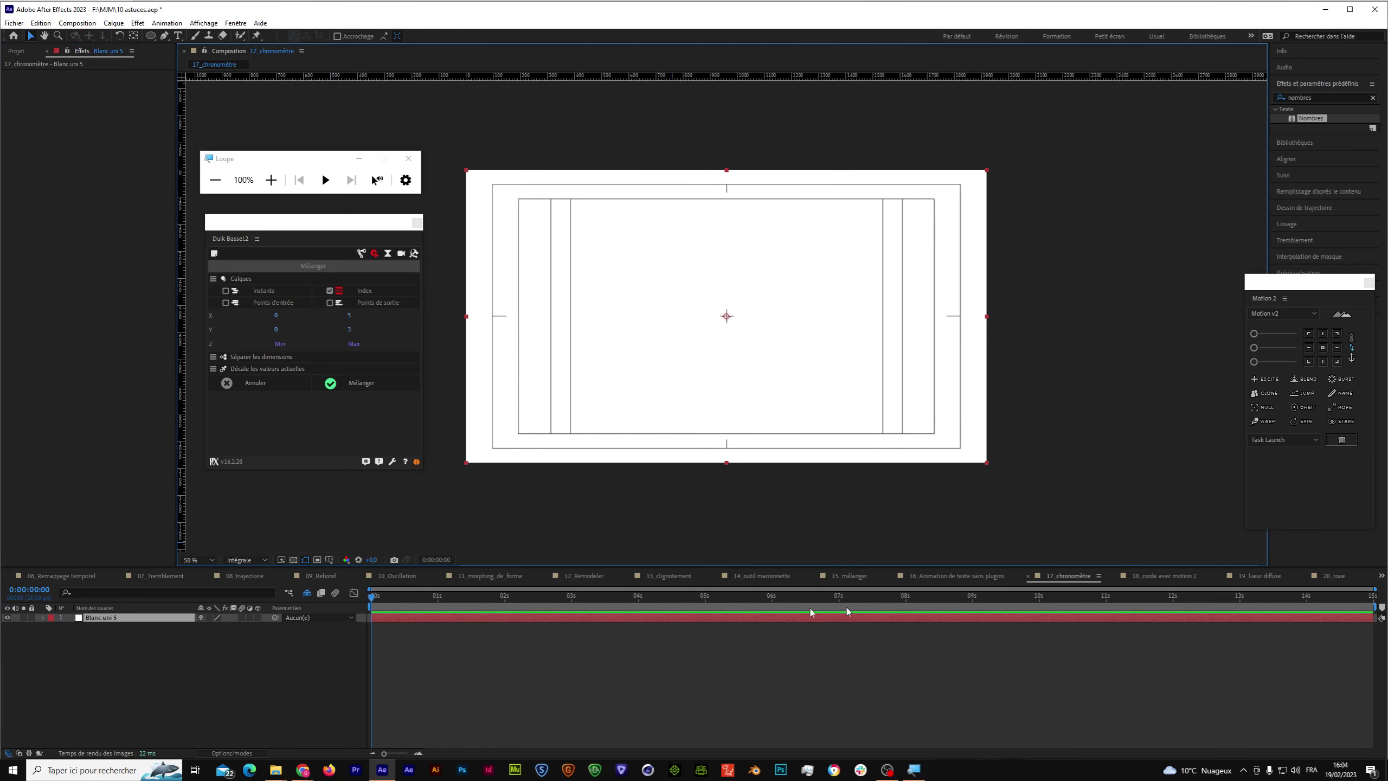
left_click(165, 621)
key("Delete")
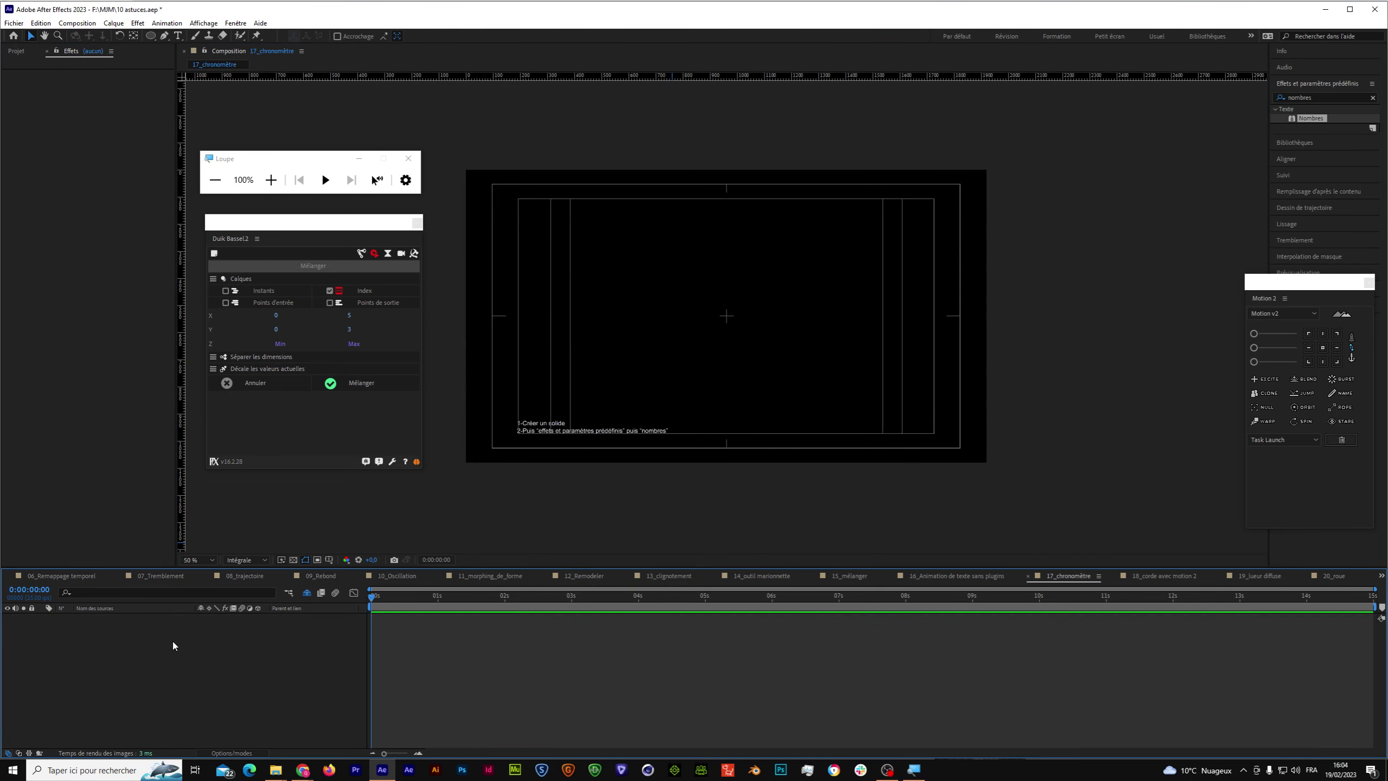
Switch to 18_corde avec motion 2 and dock a shortened Motion 2 panel beside the viewer.
left_click(1160, 576)
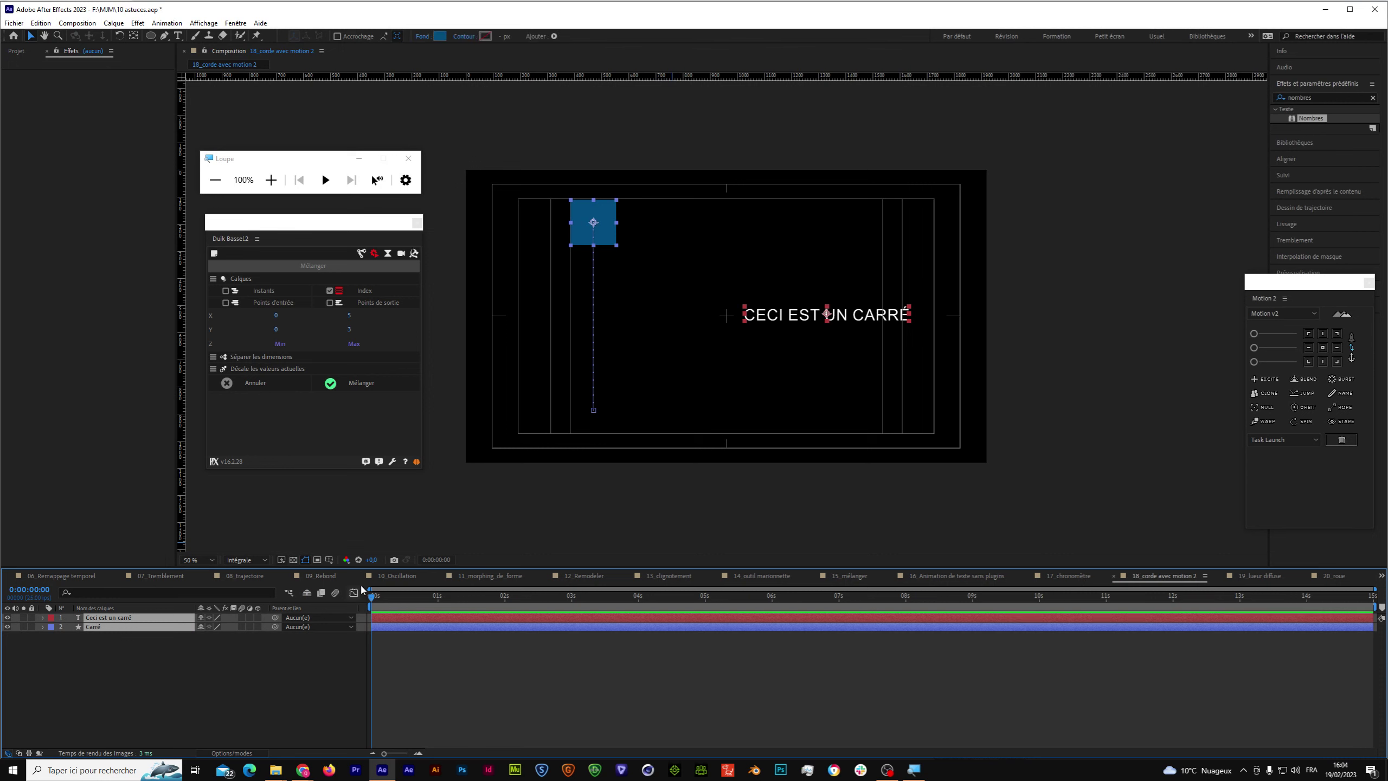
left_click(277, 659)
left_click_drag(1283, 291, 1071, 192)
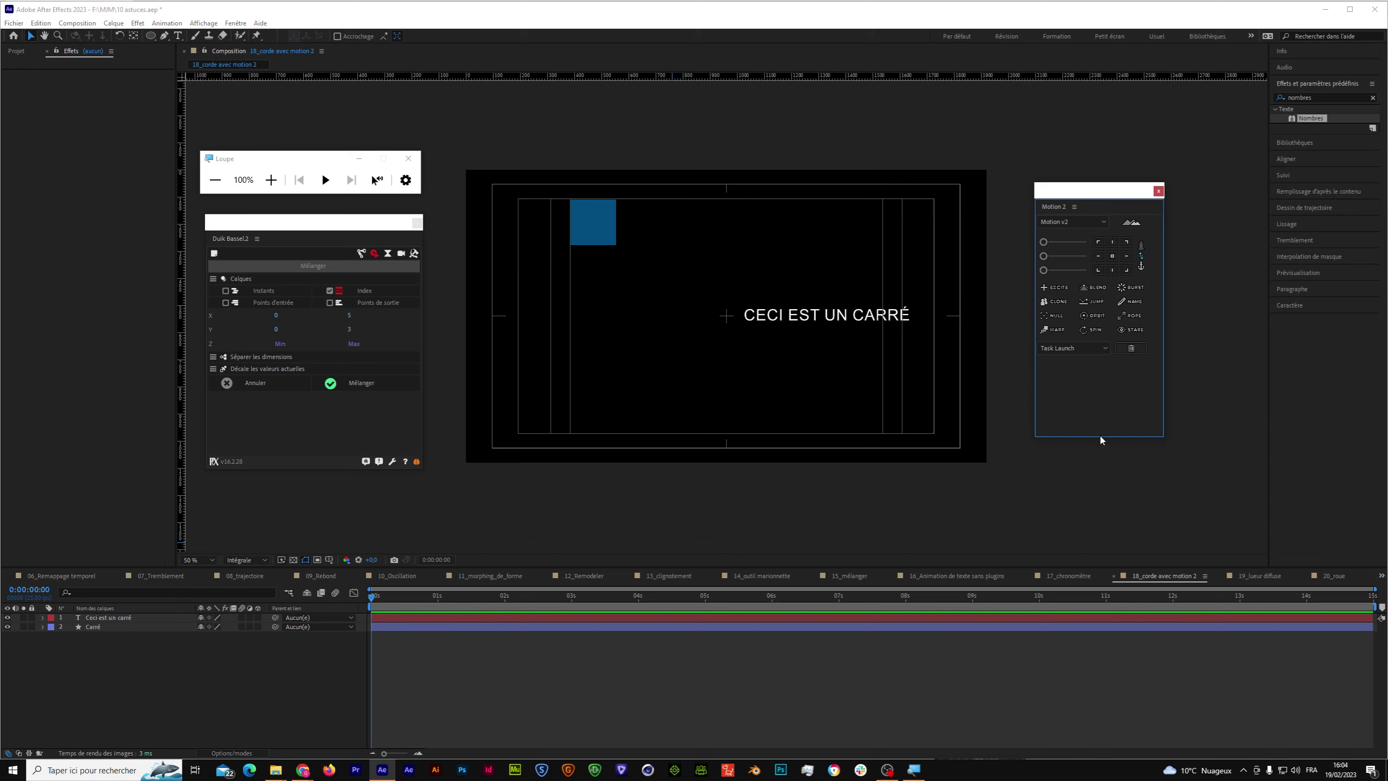
left_click_drag(1101, 437, 1100, 367)
Preview the square's up-and-down motion and select both the square and CECI EST UN CARRÉ layers.
key("ctrl+a")
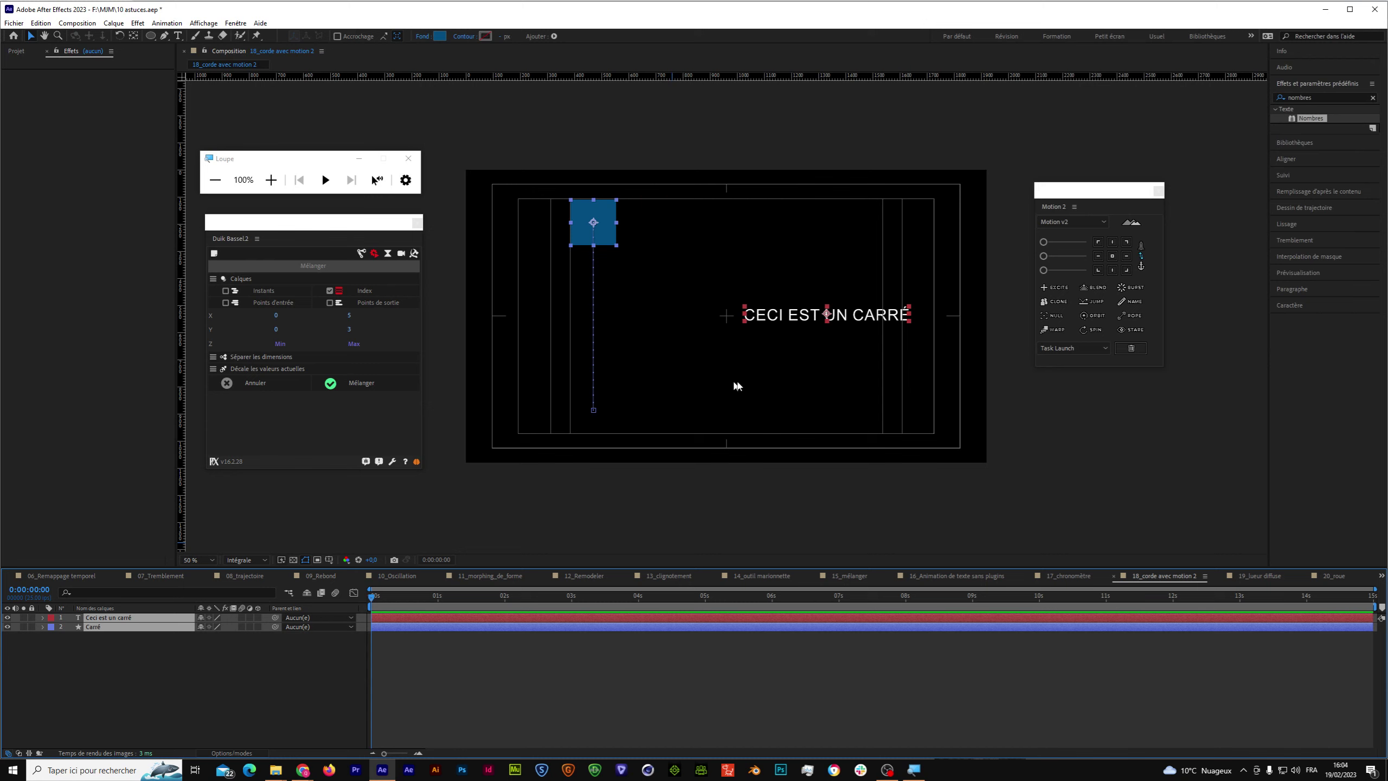
left_click(319, 695)
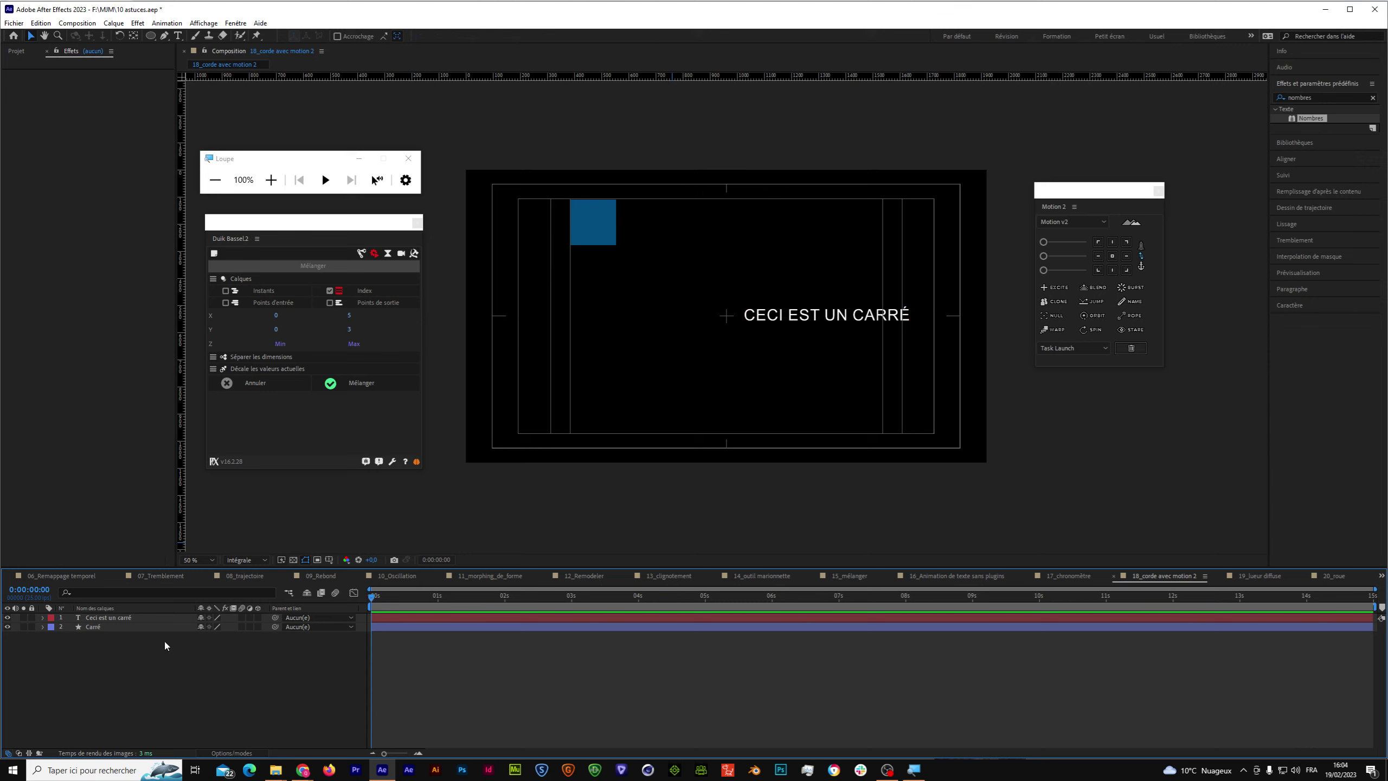
left_click_drag(370, 590, 371, 591)
left_click_drag(132, 658, 103, 621)
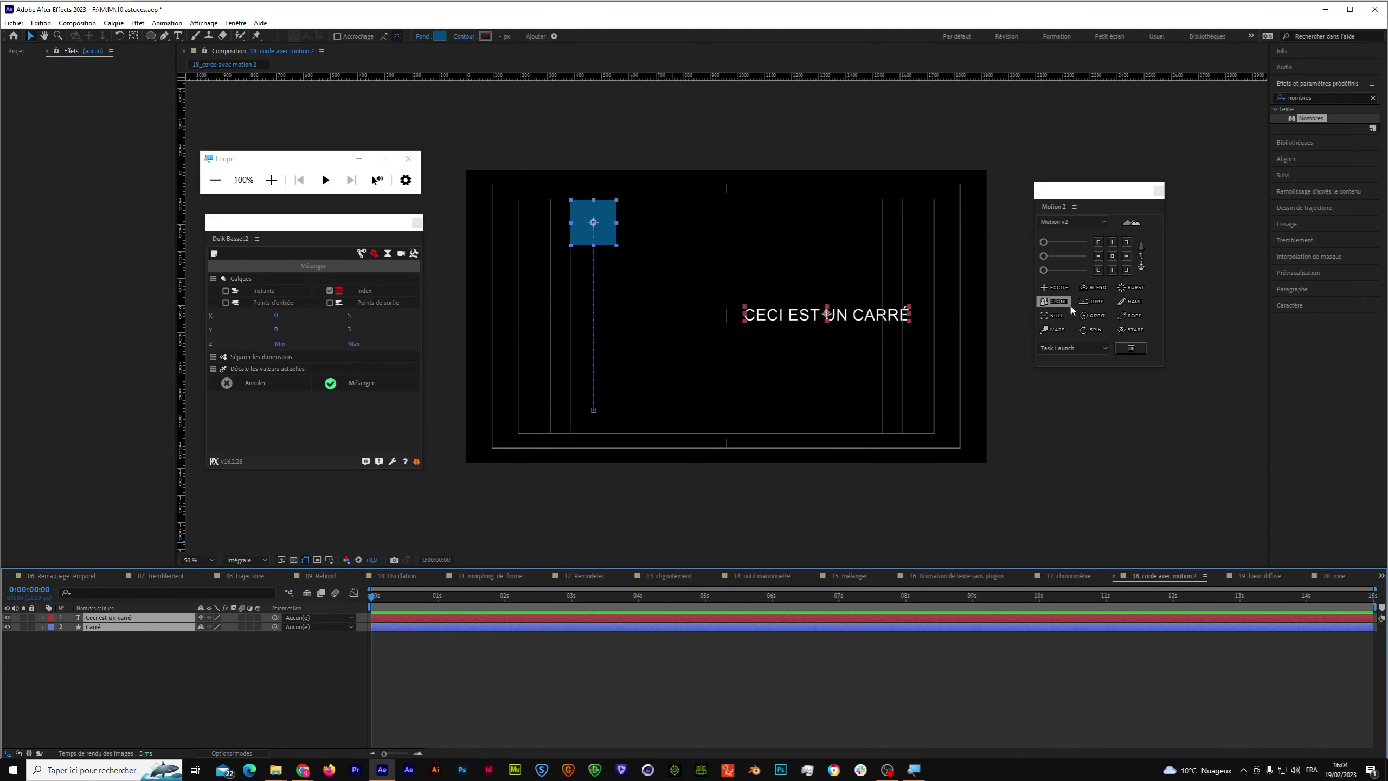
left_click_drag(281, 186, 663, 168)
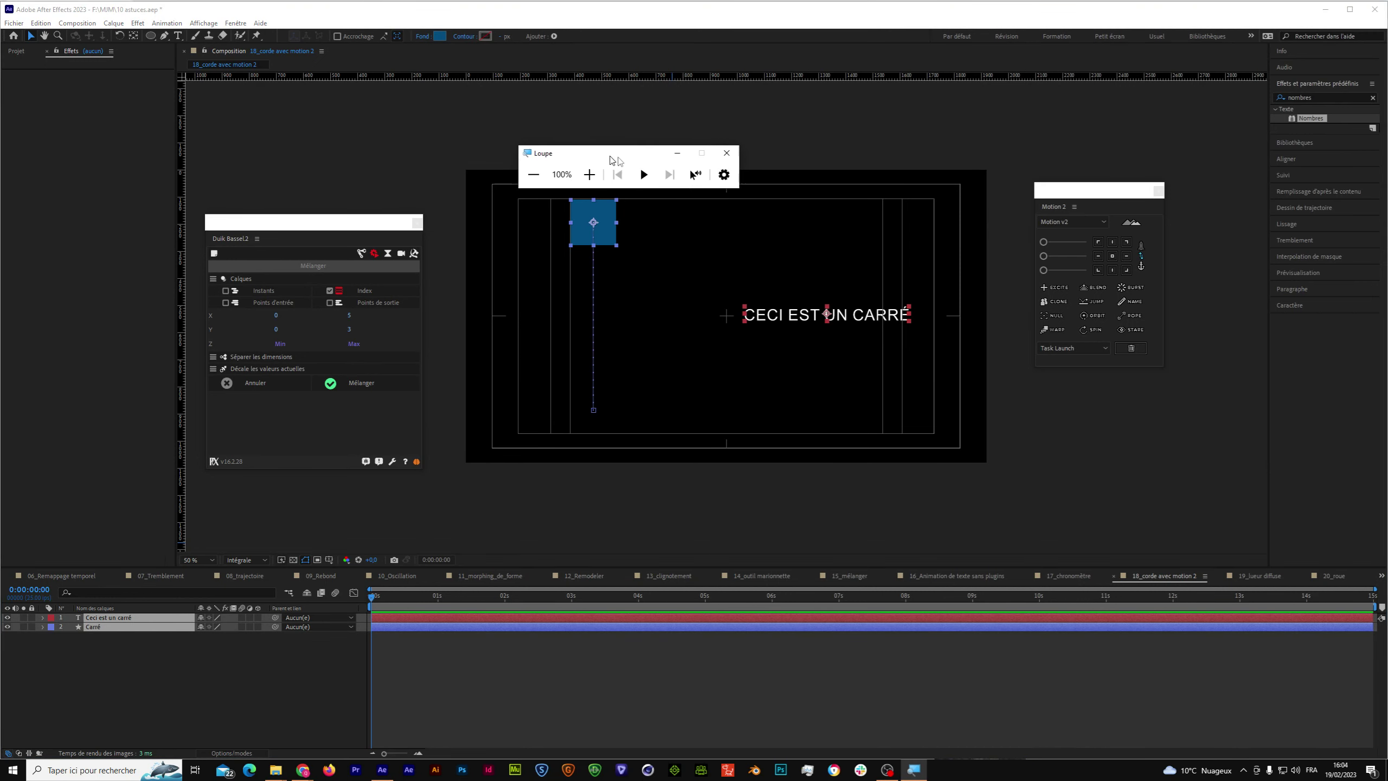
Link the blue square to the text with a rope and scrub to check it mid-animation.
left_click(655, 162)
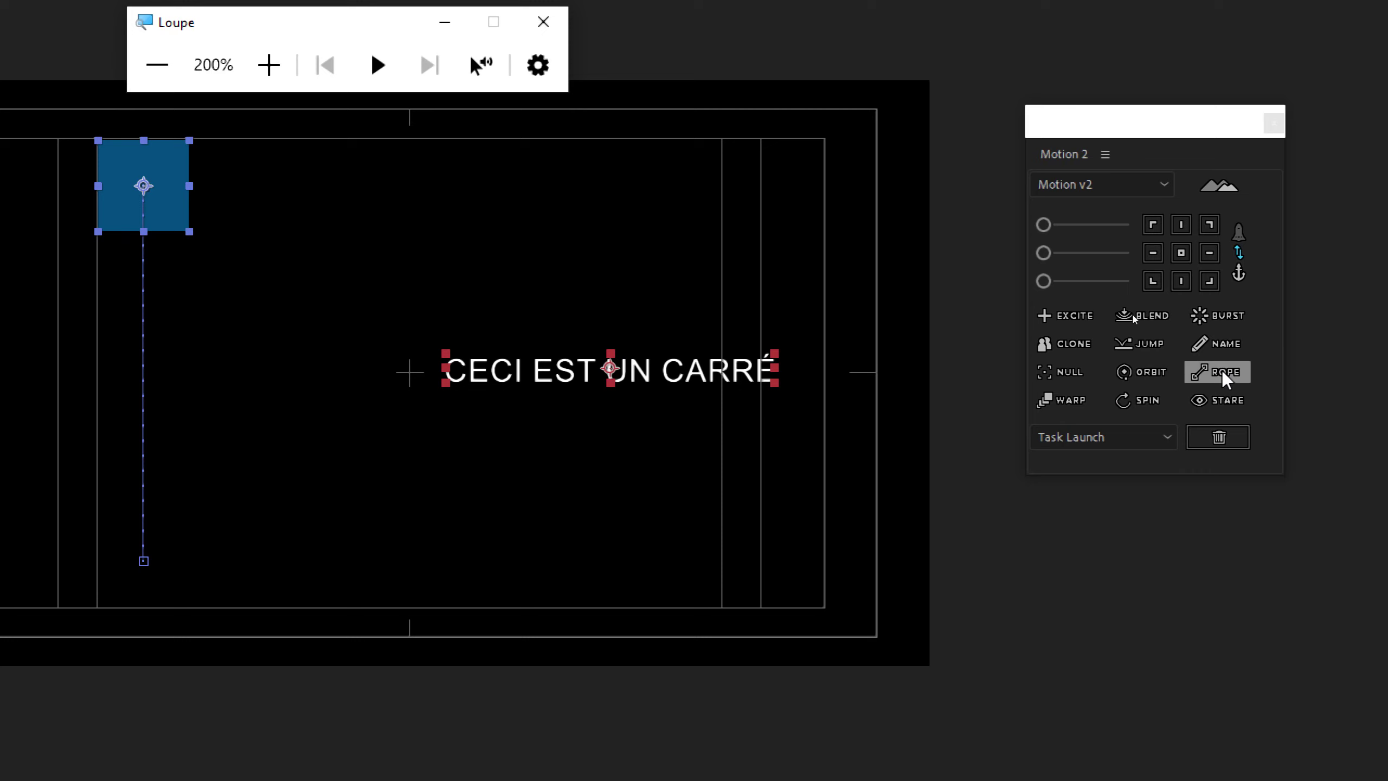
left_click(1224, 376)
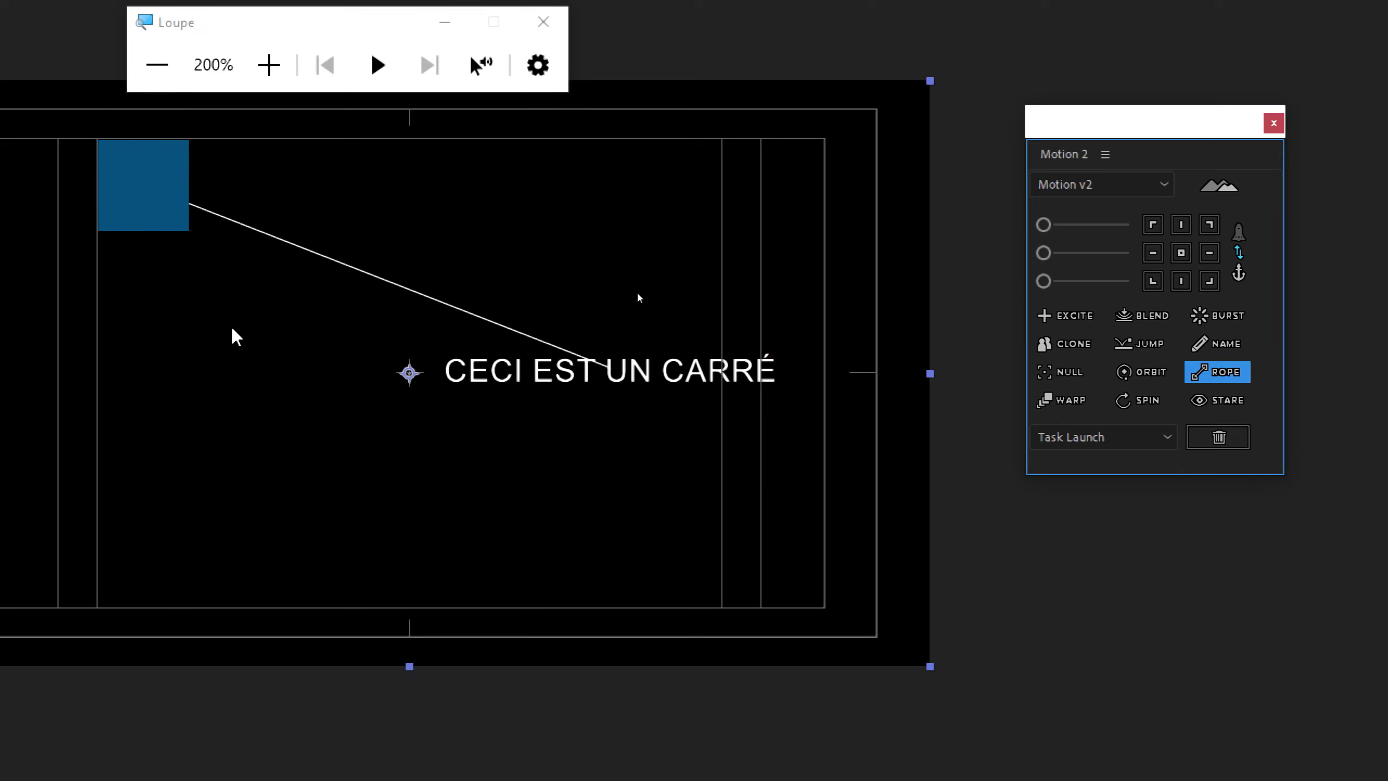
left_click(157, 122)
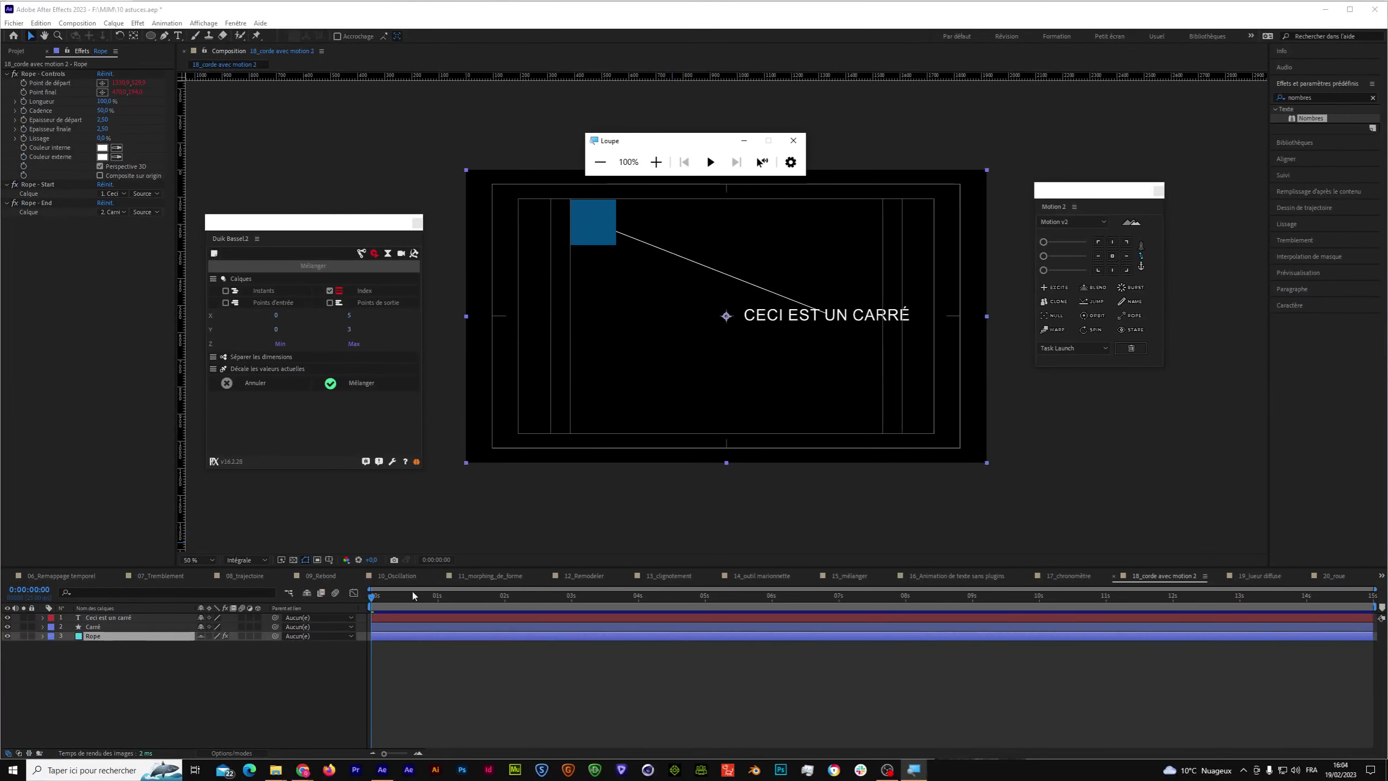
left_click(464, 595)
left_click_drag(493, 613, 377, 603)
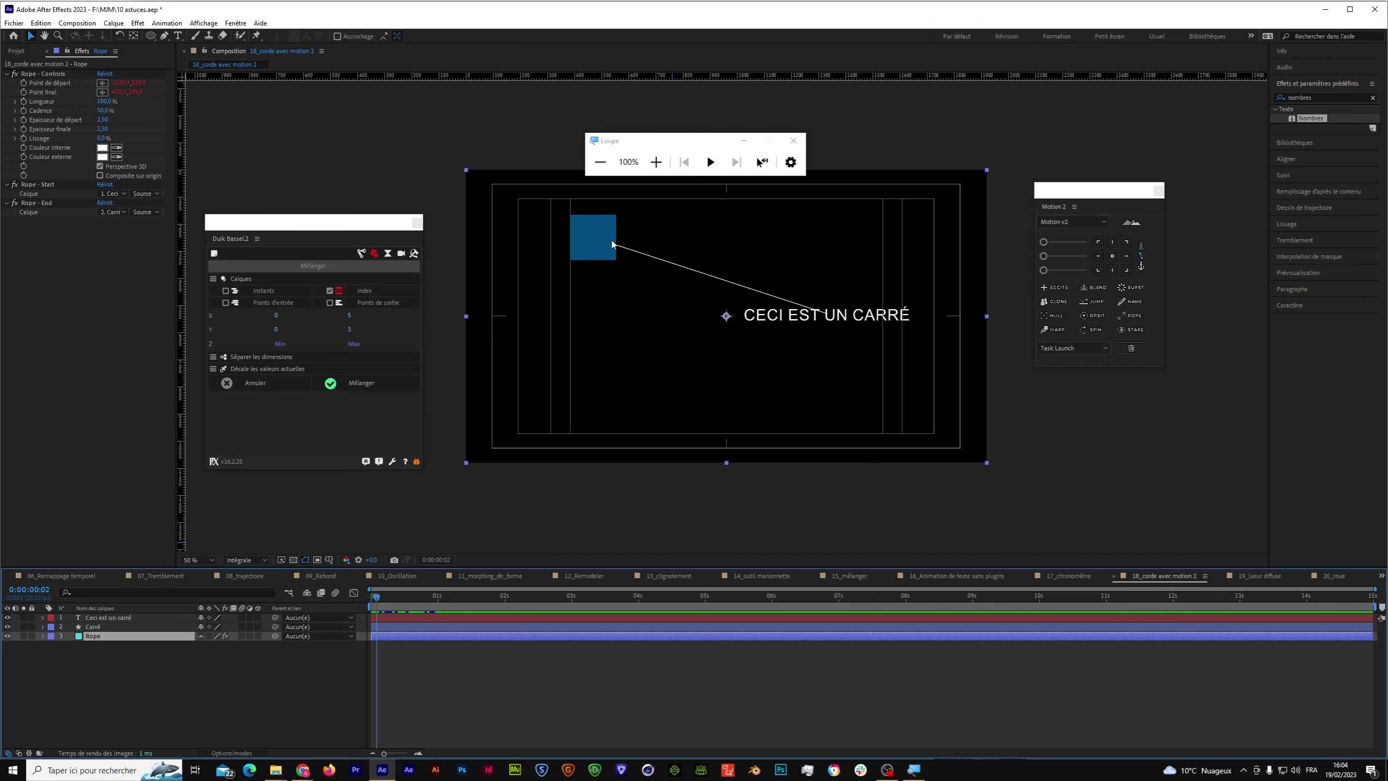
Reorder the Rope layer so it sits just below the Carré layer.
left_click_drag(125, 638, 131, 616)
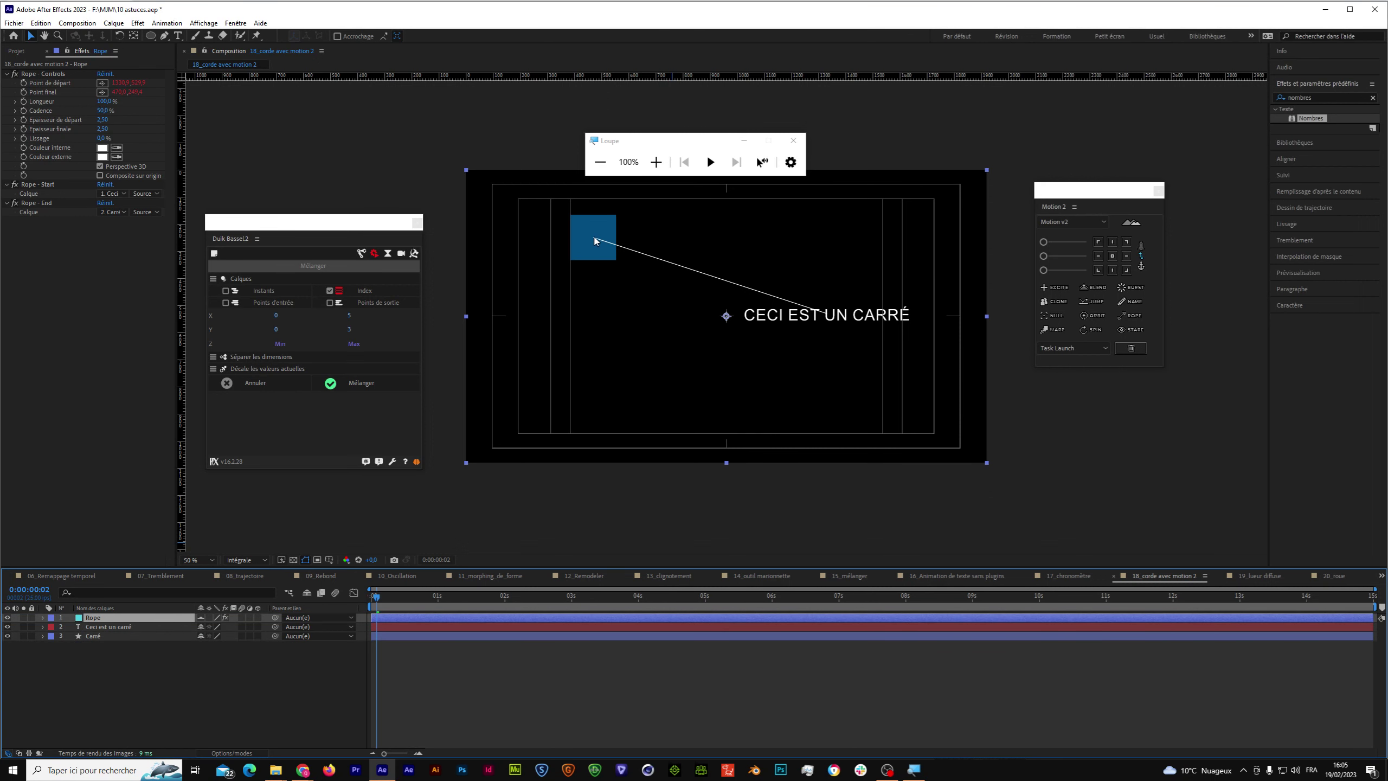
left_click_drag(117, 622, 114, 645)
left_click(113, 626)
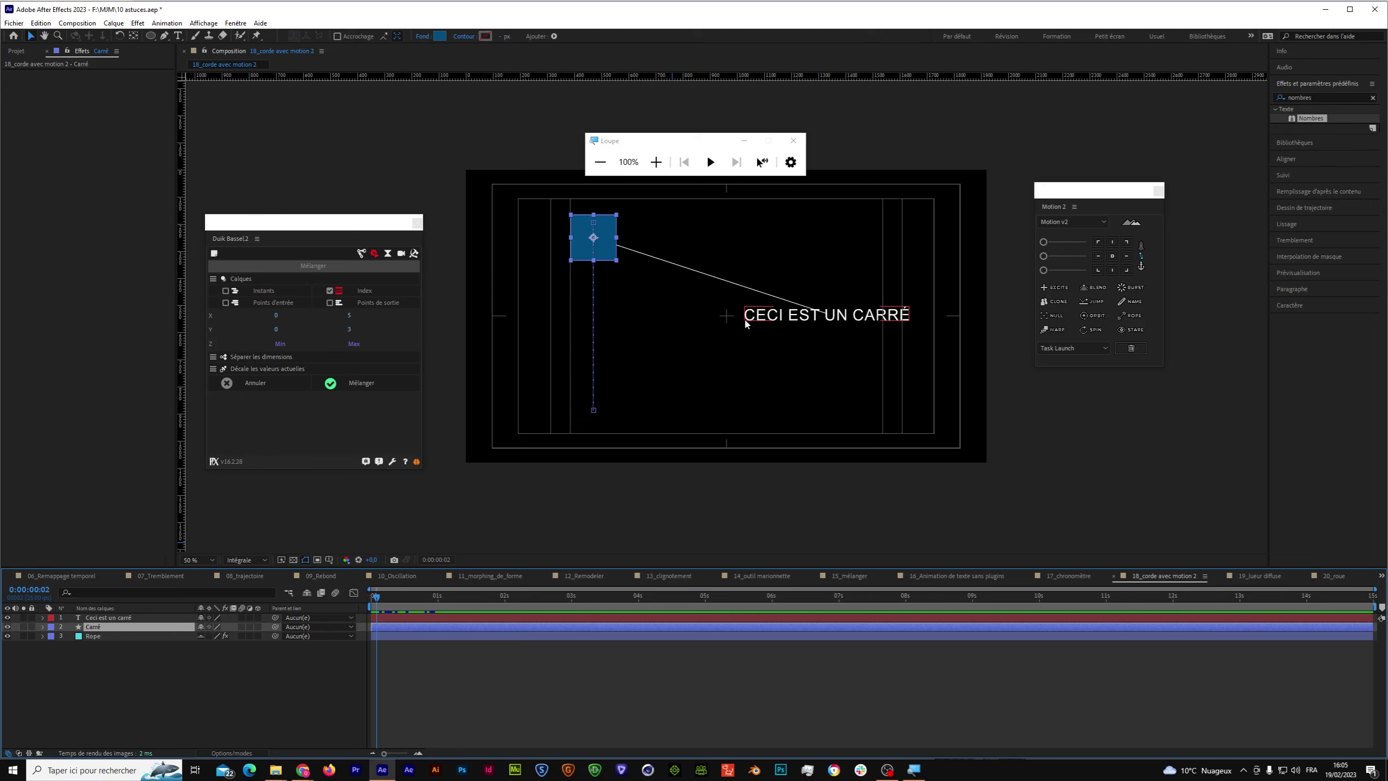
Set the CECI EST UN CARRÉ text layer's anchor point to its bottom-left corner.
left_click(127, 617)
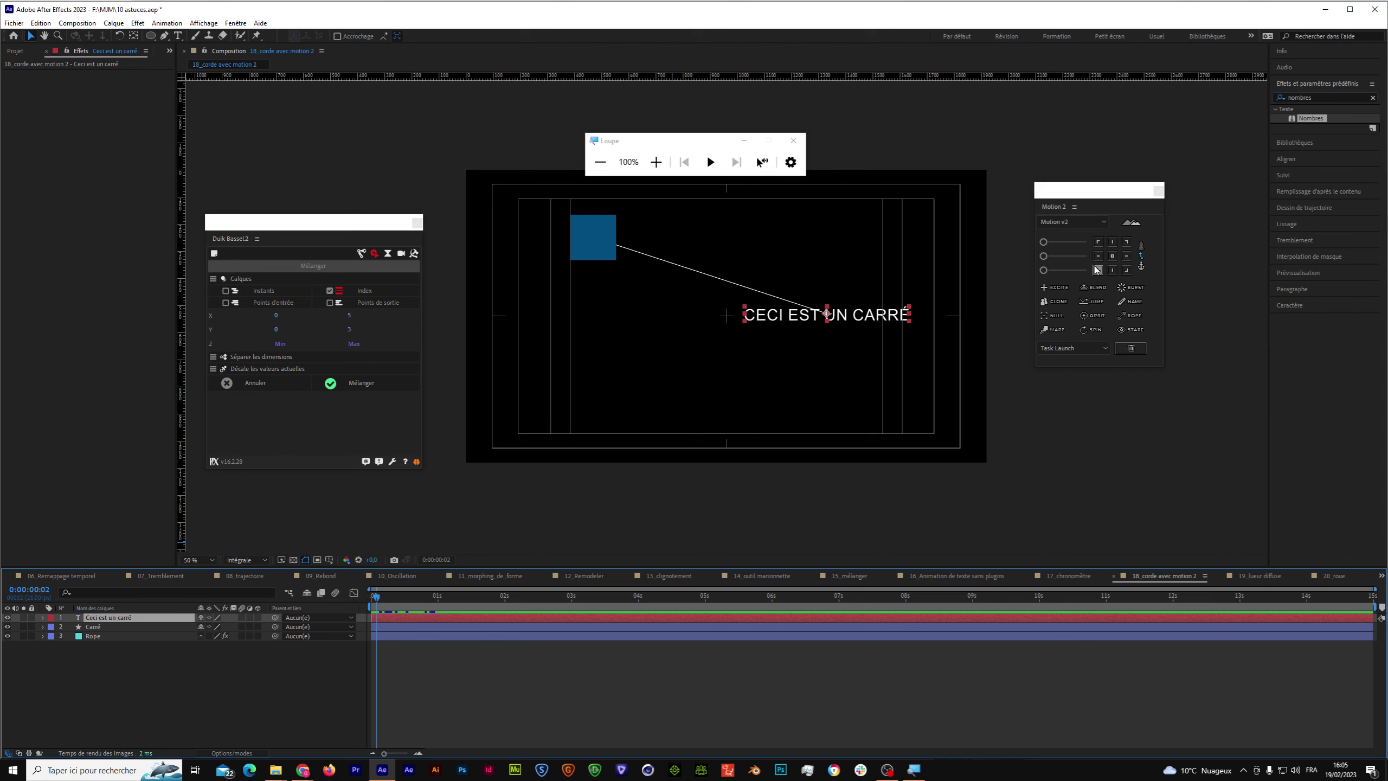
left_click(655, 162)
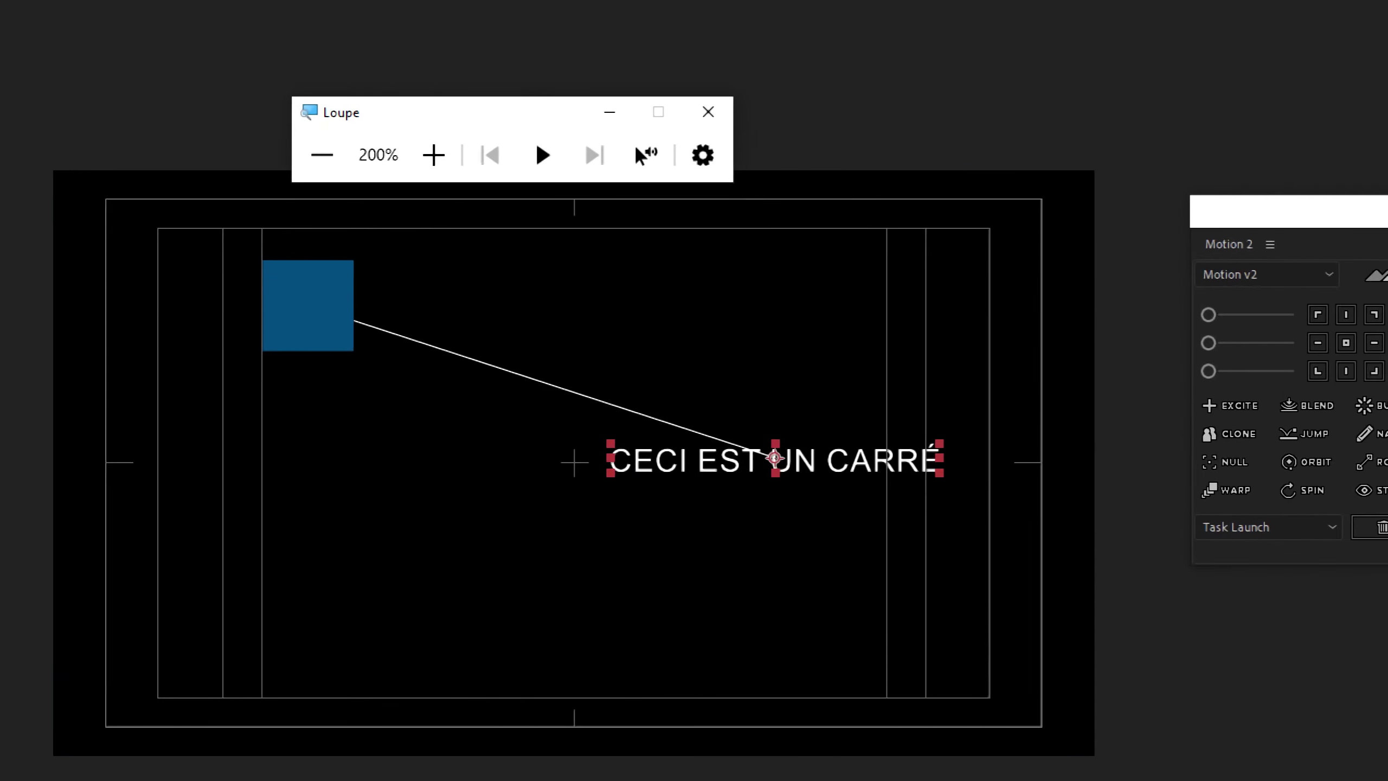
left_click(1164, 372)
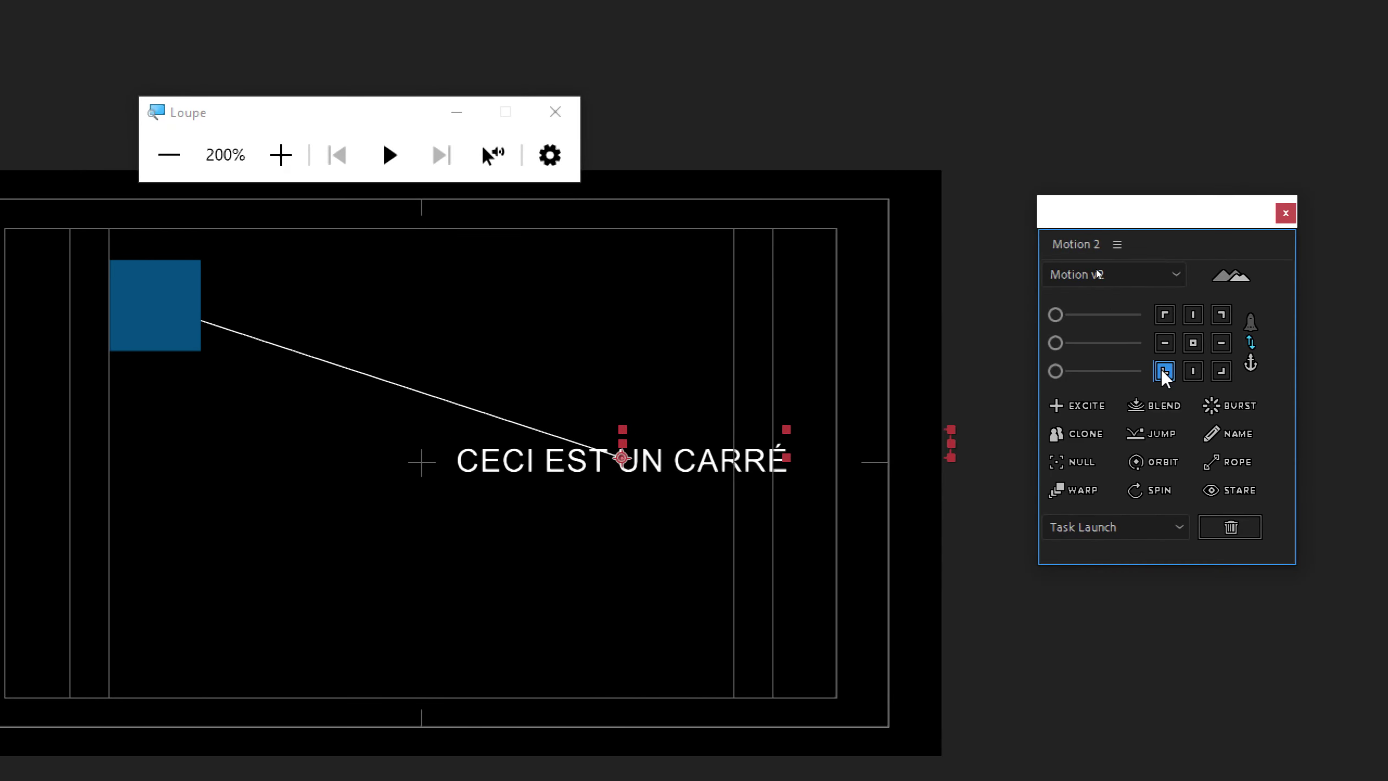
left_click(278, 155)
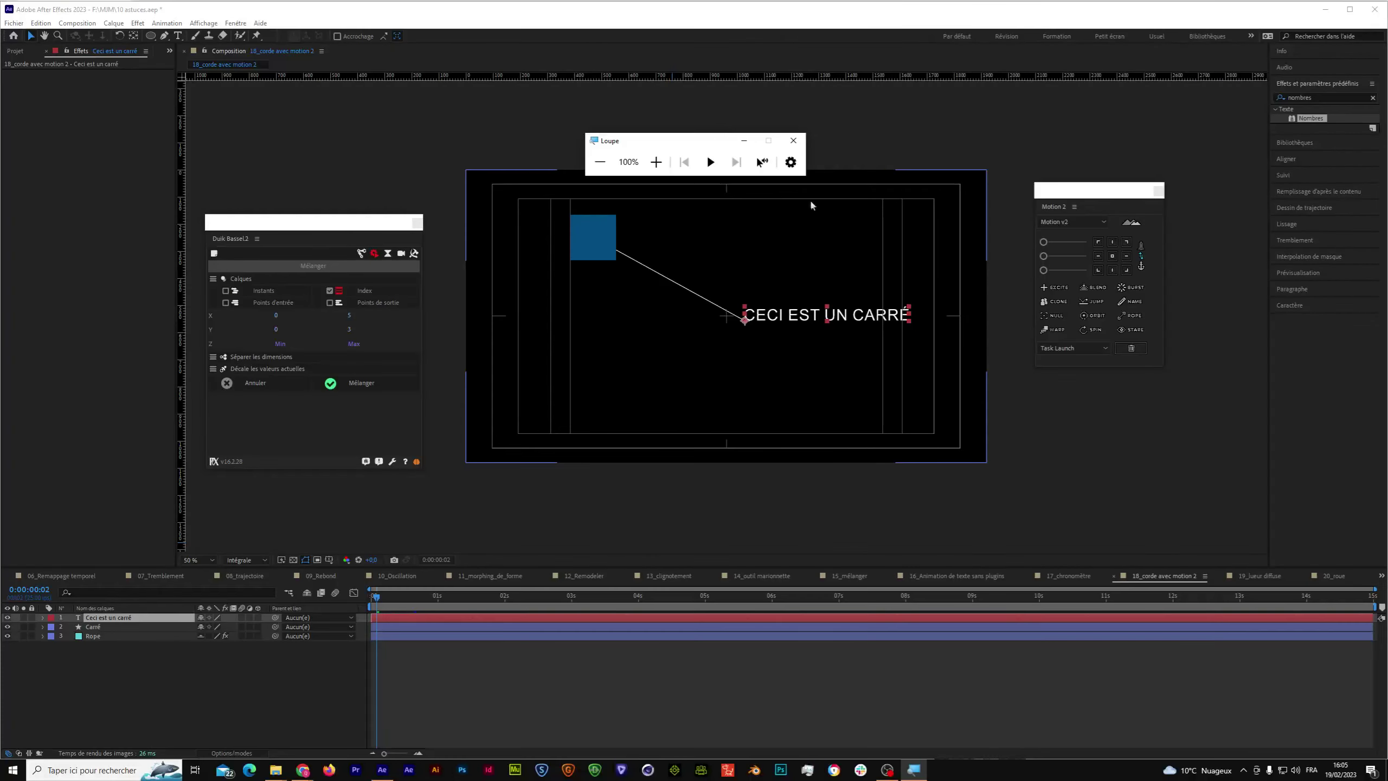
Scrub the comp to preview the hanging rope, then return to frame 0.
left_click_drag(373, 606, 361, 619)
key("Home")
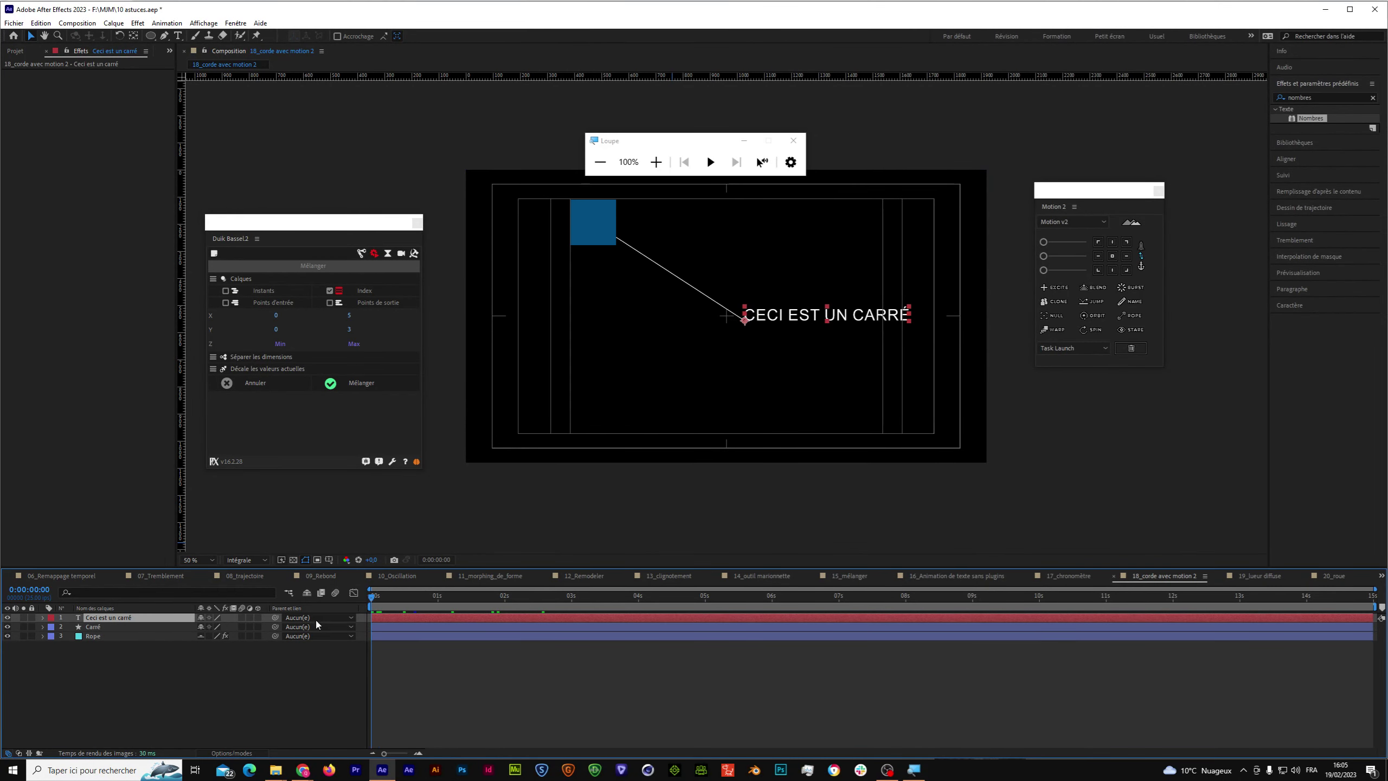
left_click(126, 662)
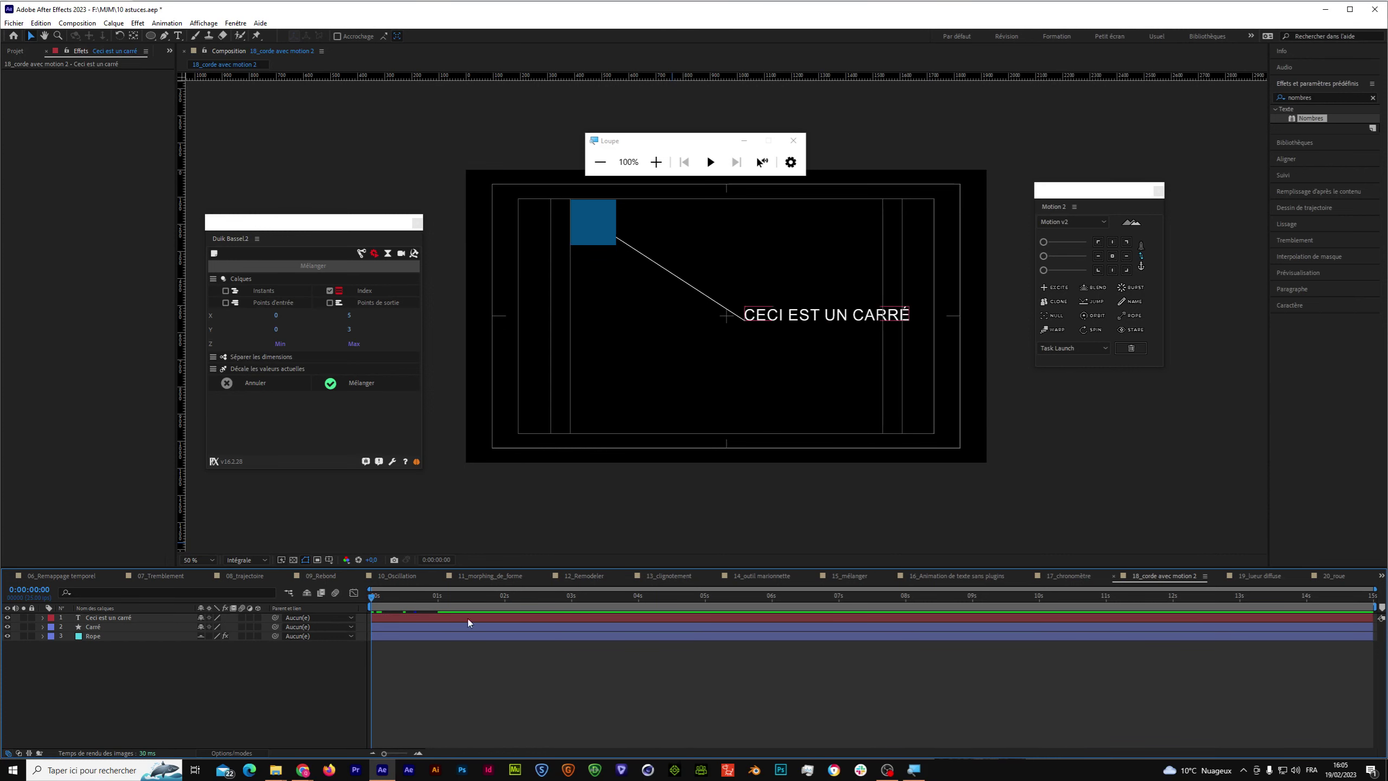
Switch to the 19_lueur diffuse comp and show Duik's Automations list.
left_click(1267, 576)
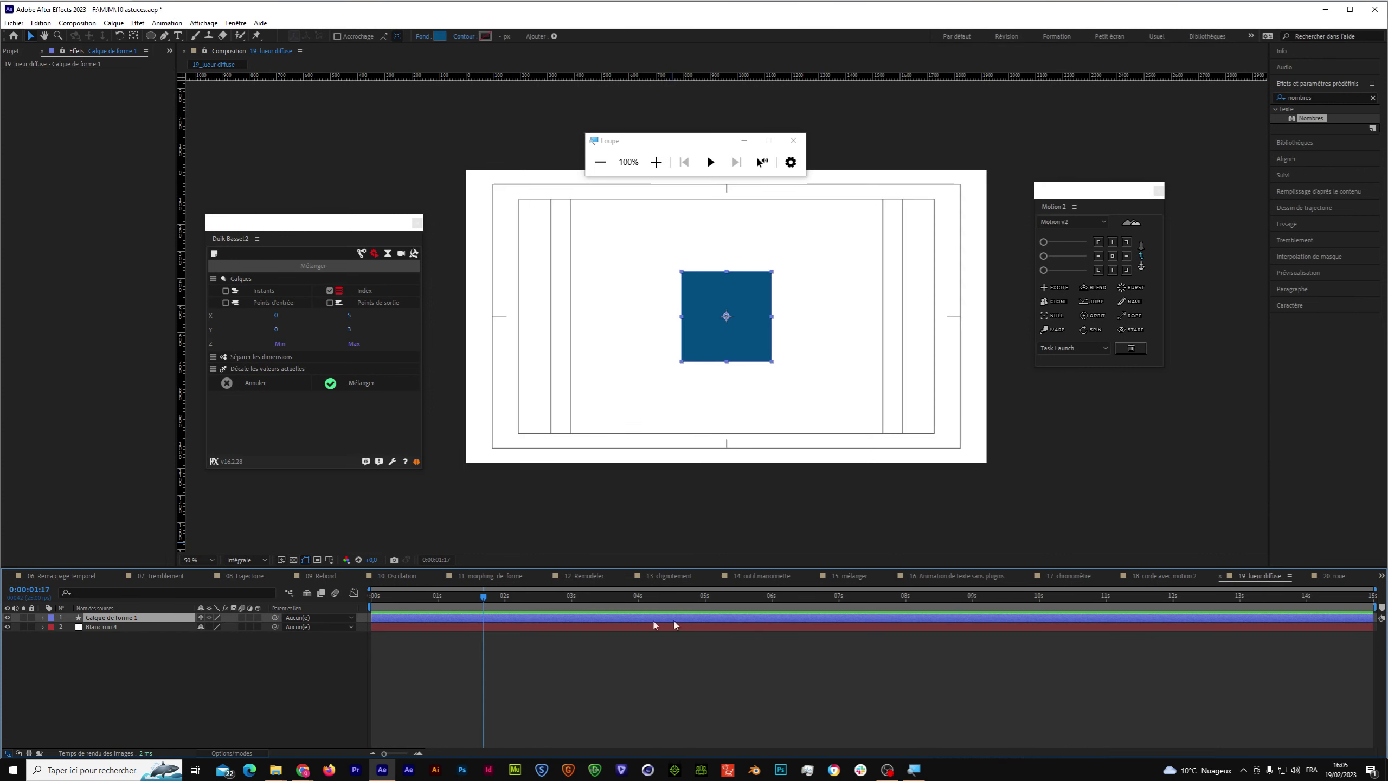
left_click(365, 272)
left_click(379, 254)
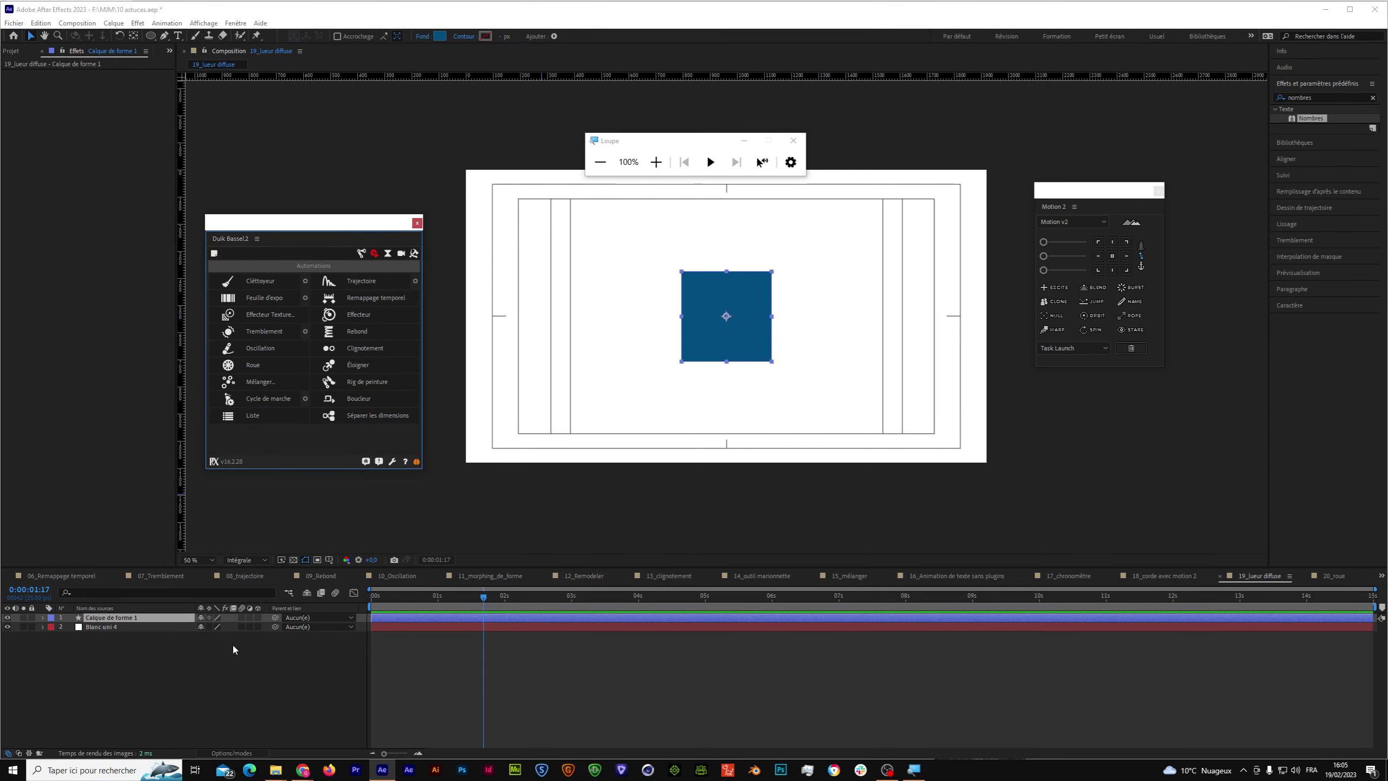
left_click(130, 619)
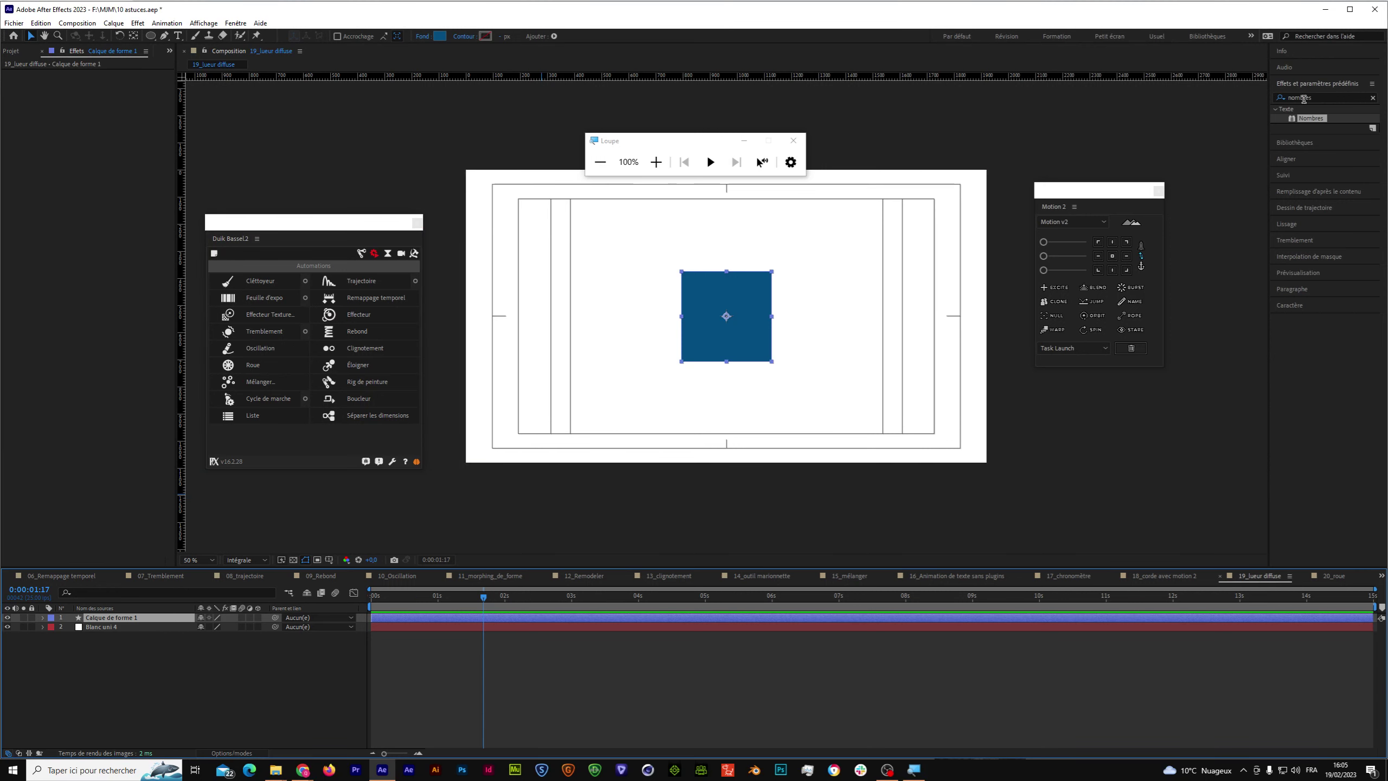
Search 'lueur' in Effects & Presets and pick up the Lueur diffuse effect.
left_click(1295, 97)
type("lueu")
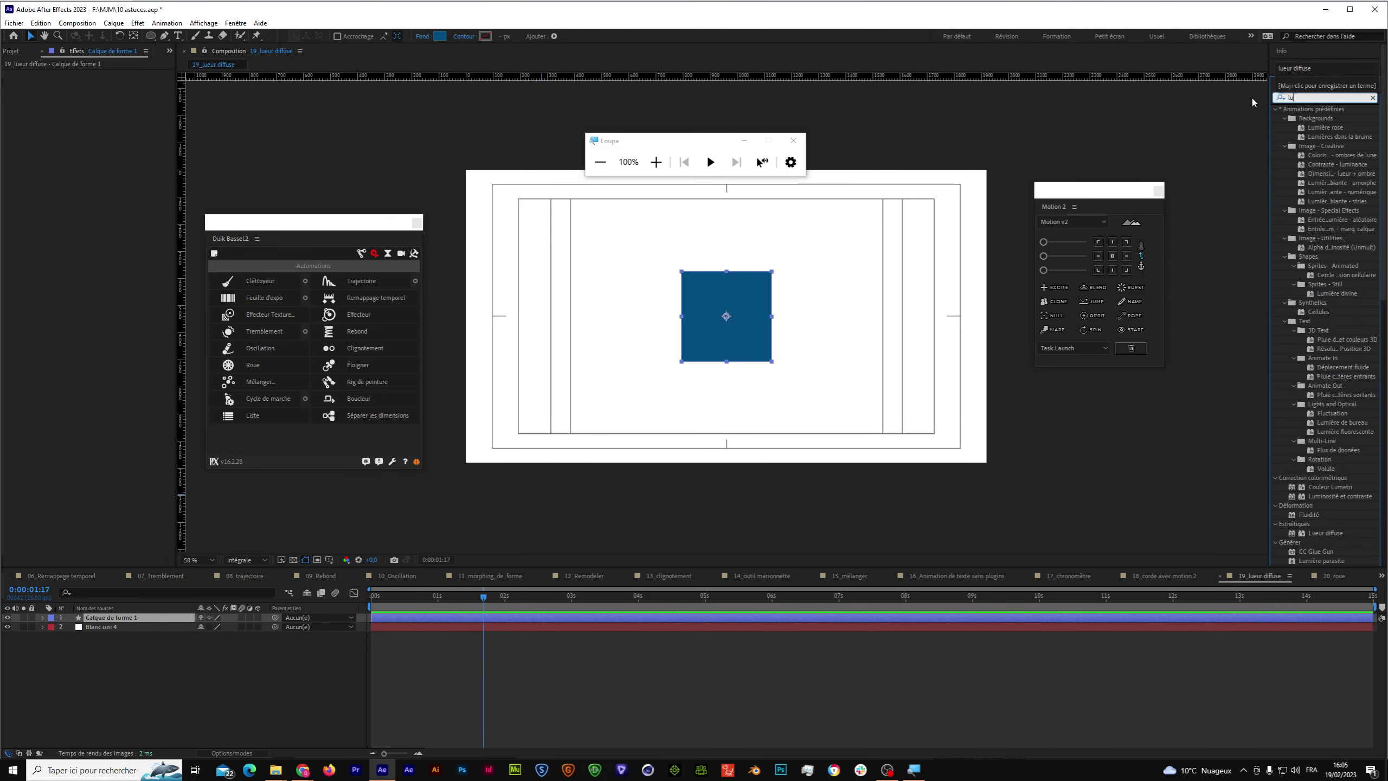
left_click_drag(1324, 146, 1283, 296)
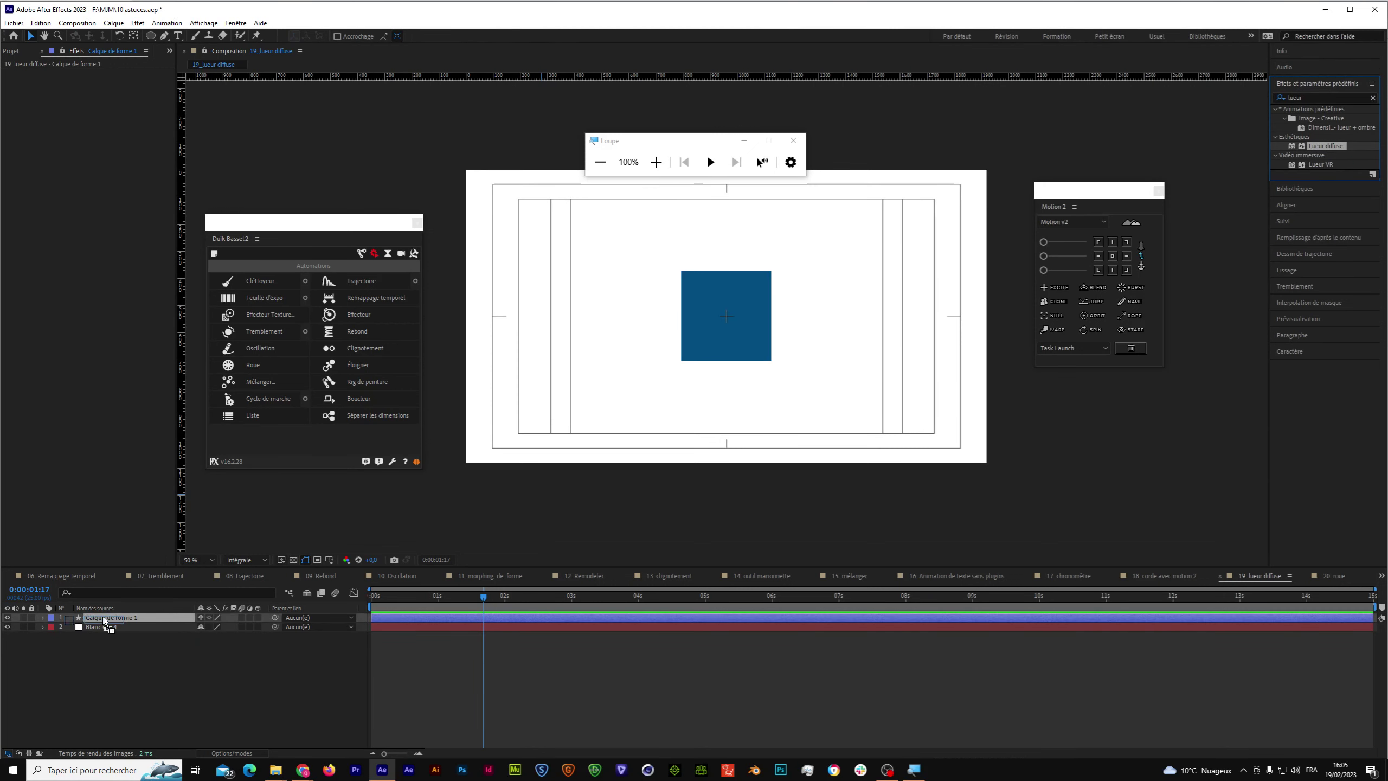
Apply Lueur diffuse to Calque de forme 1, widen Rayon, and set Couleur B to near-black.
left_click_drag(1282, 296, 109, 620)
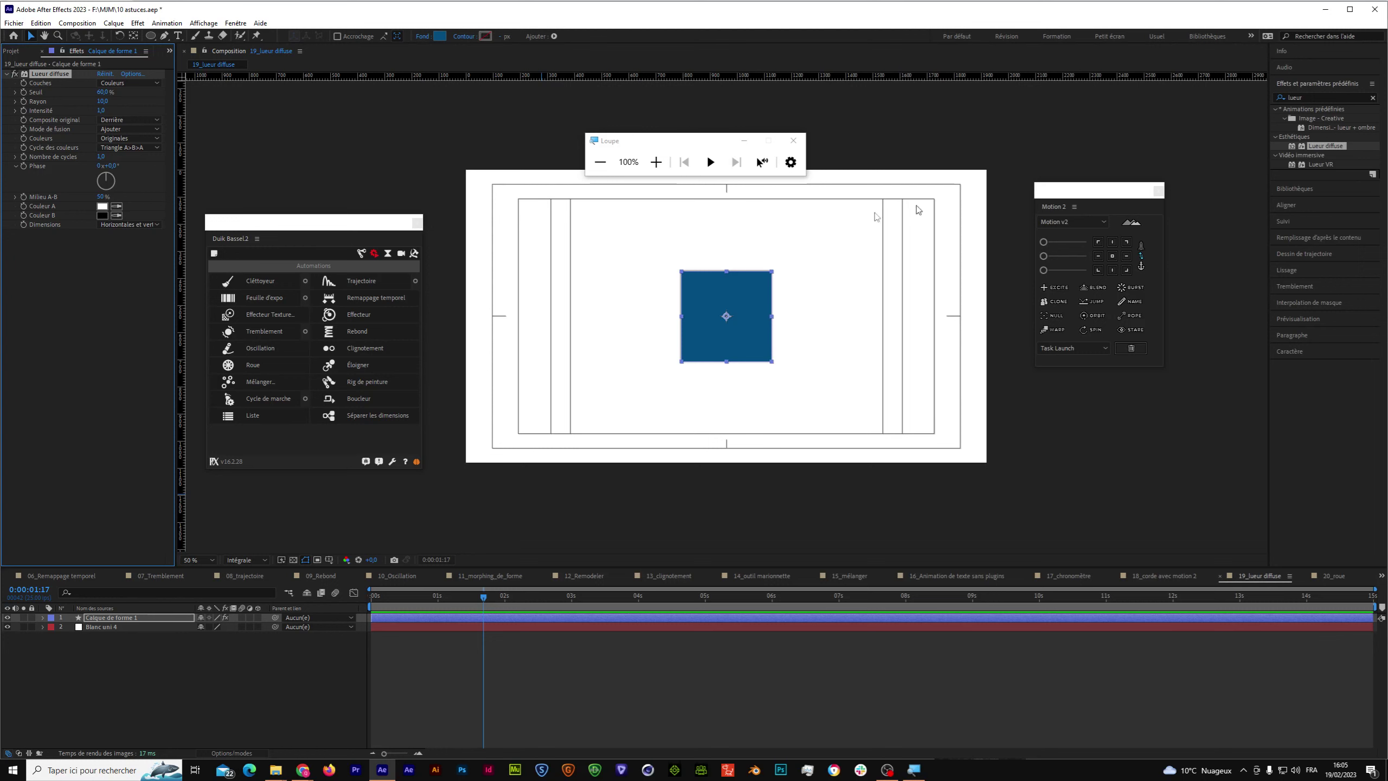
left_click_drag(103, 101, 267, 102)
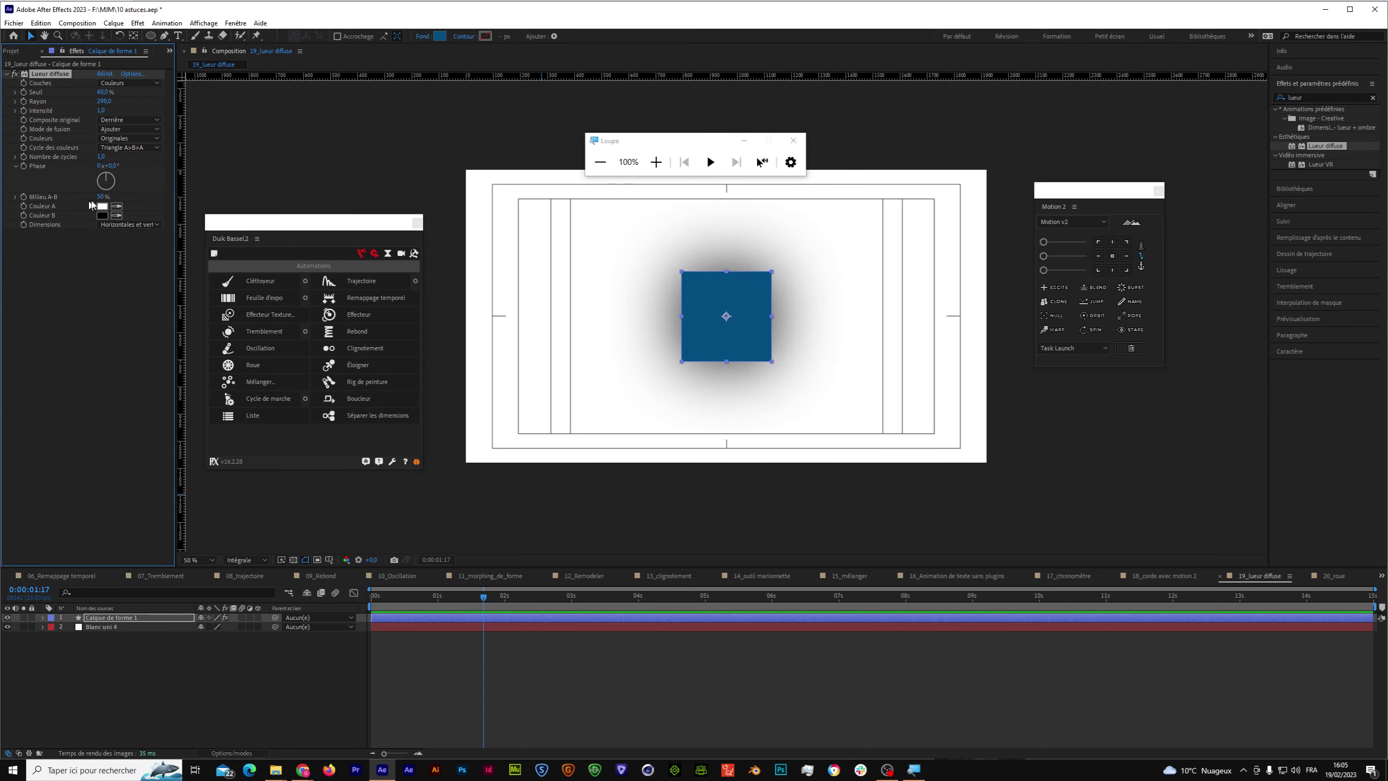
left_click(116, 215)
left_click(721, 301)
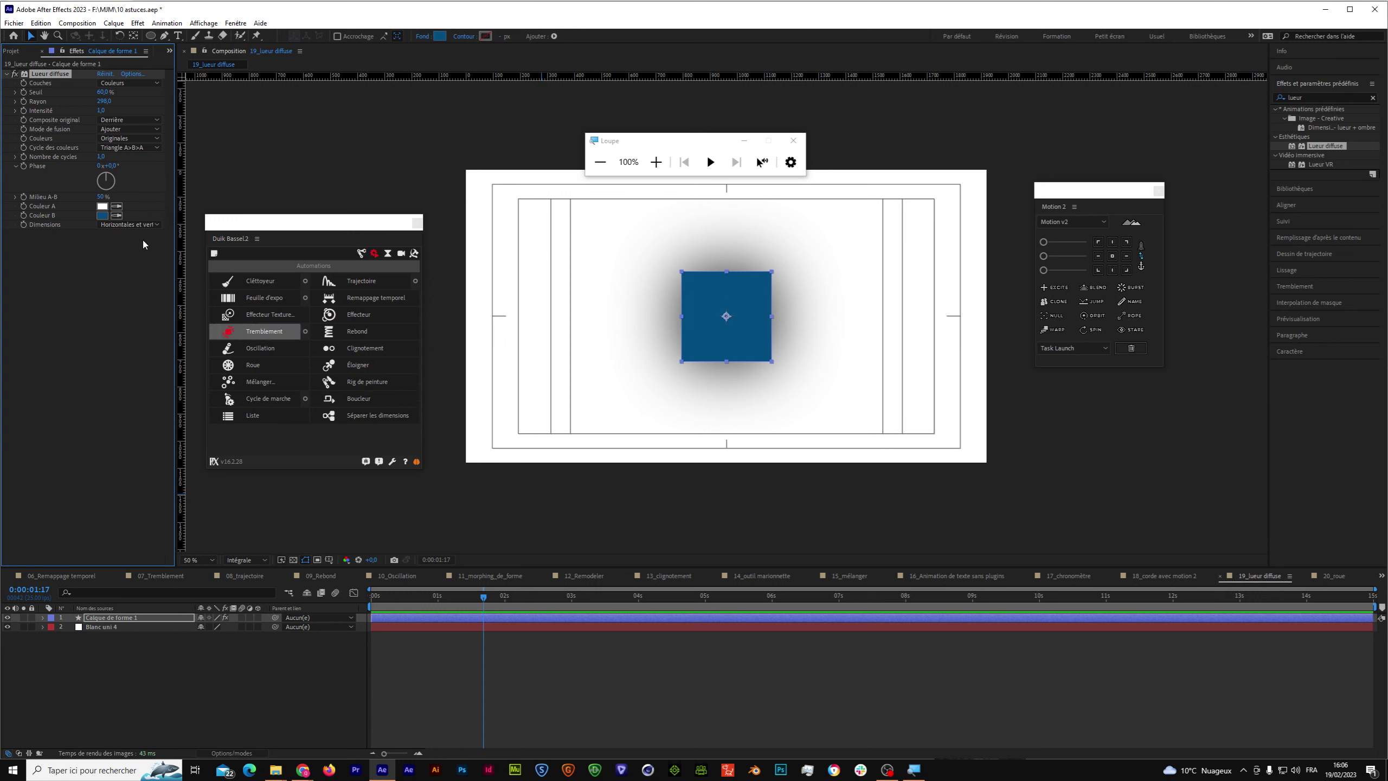
left_click(102, 215)
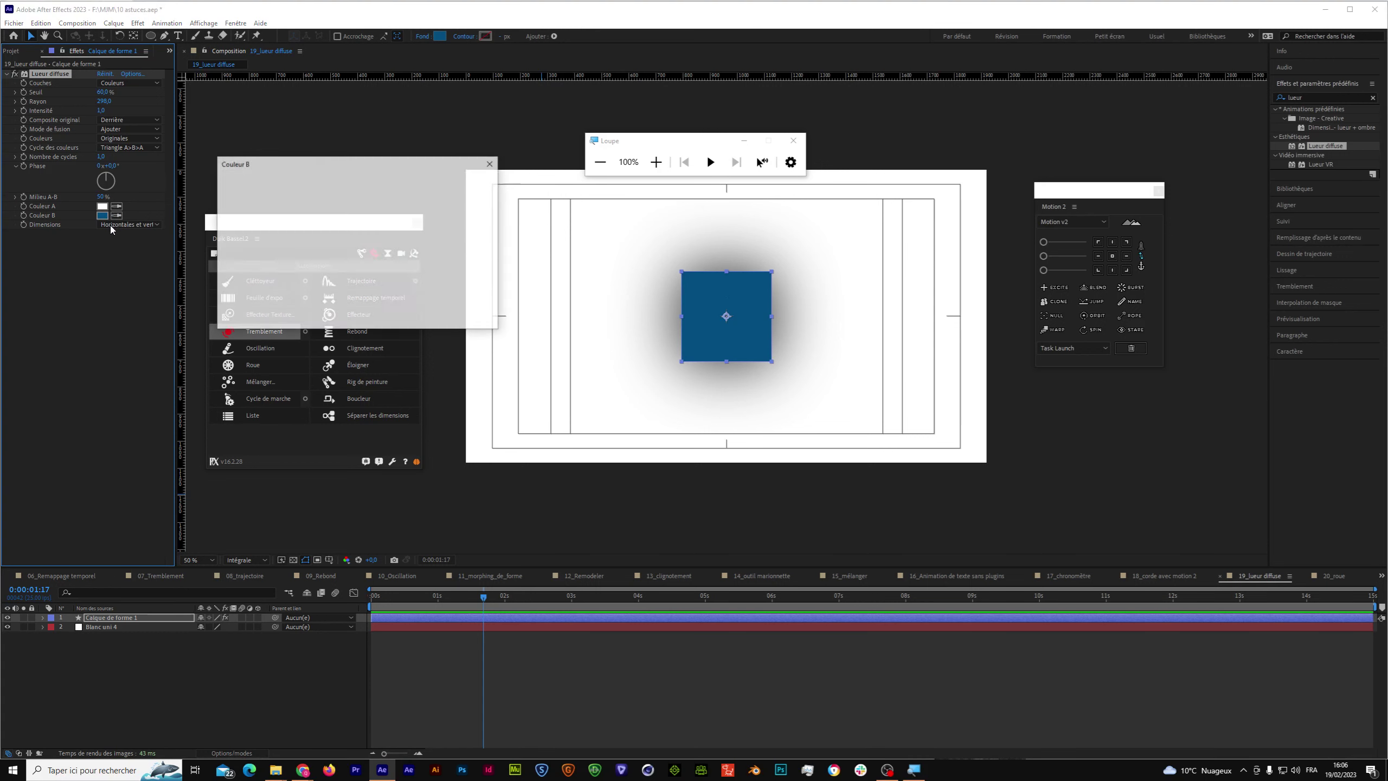
left_click_drag(254, 283, 226, 320)
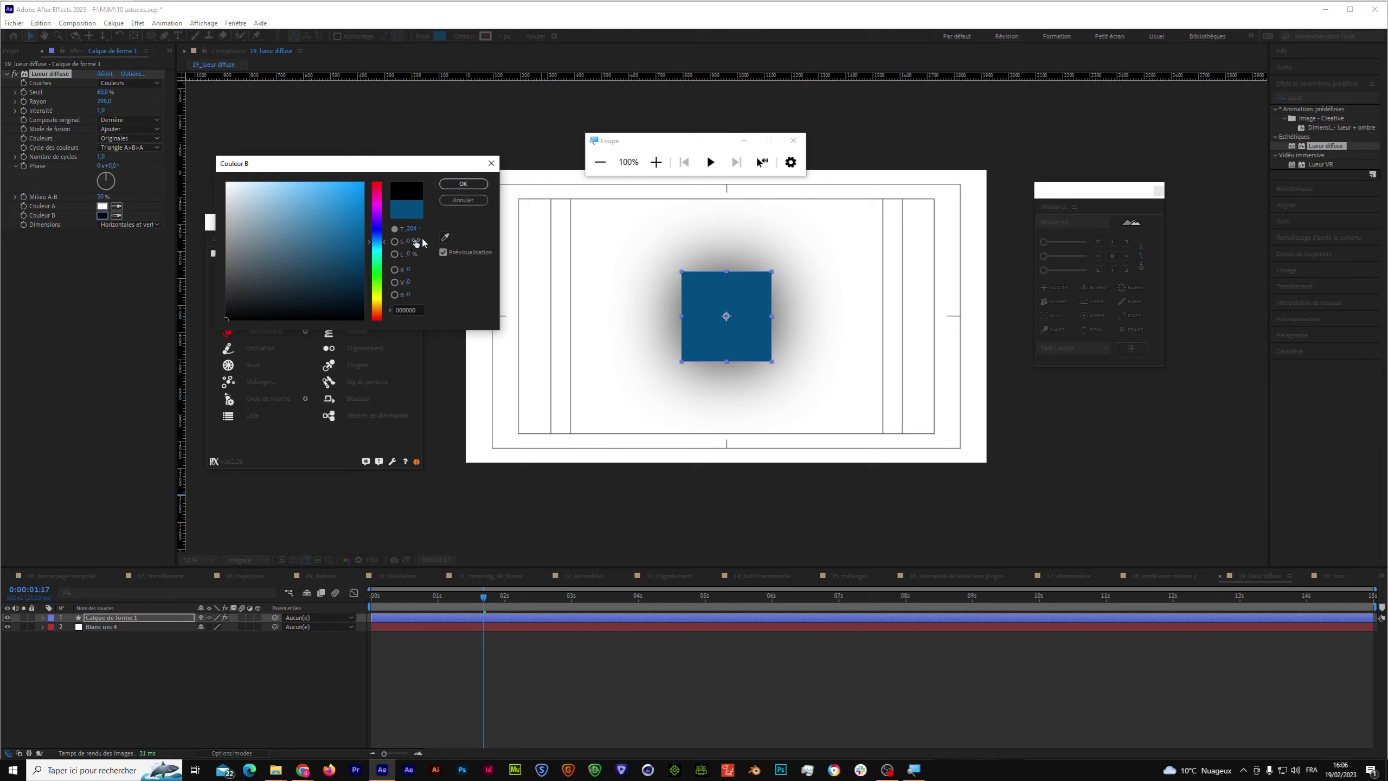
left_click(463, 183)
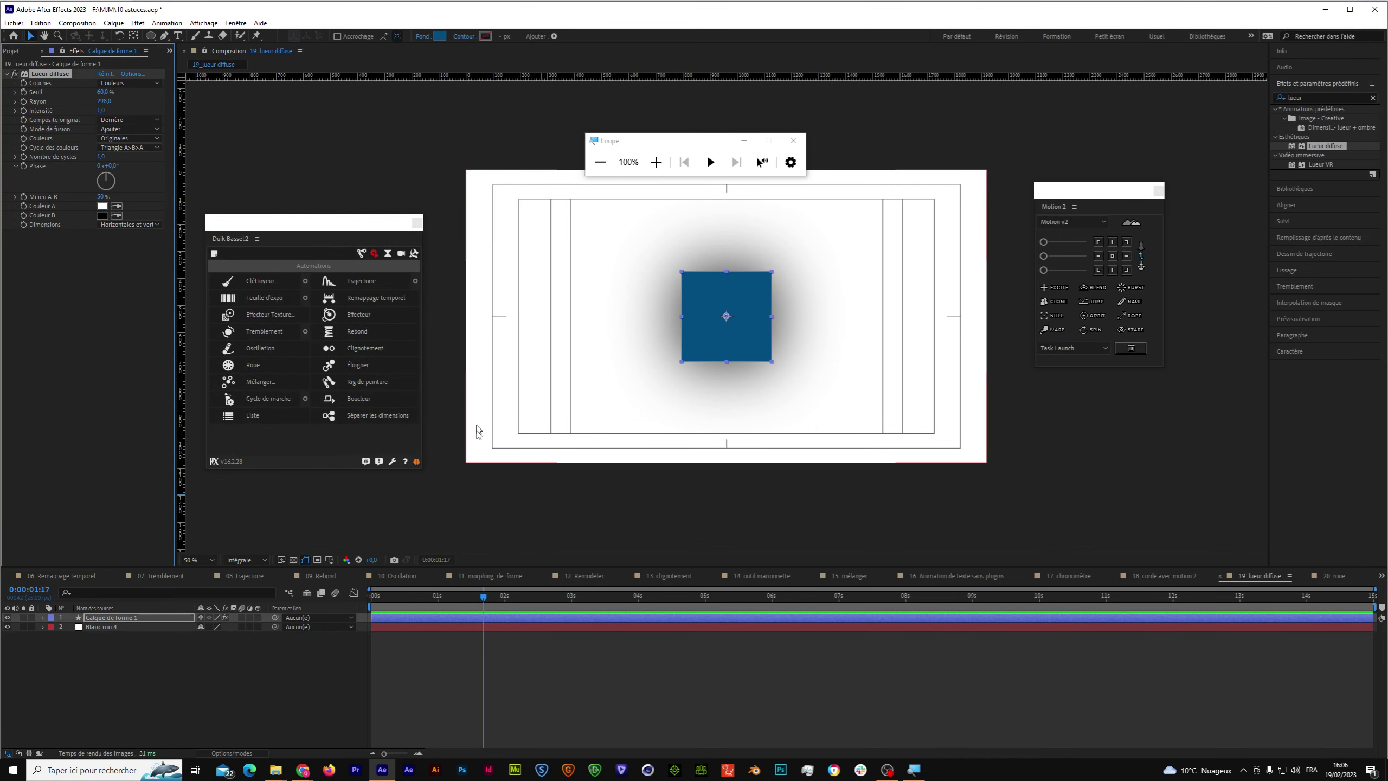
Preview the glow and reduce Rayon to about 97.
left_click(120, 82)
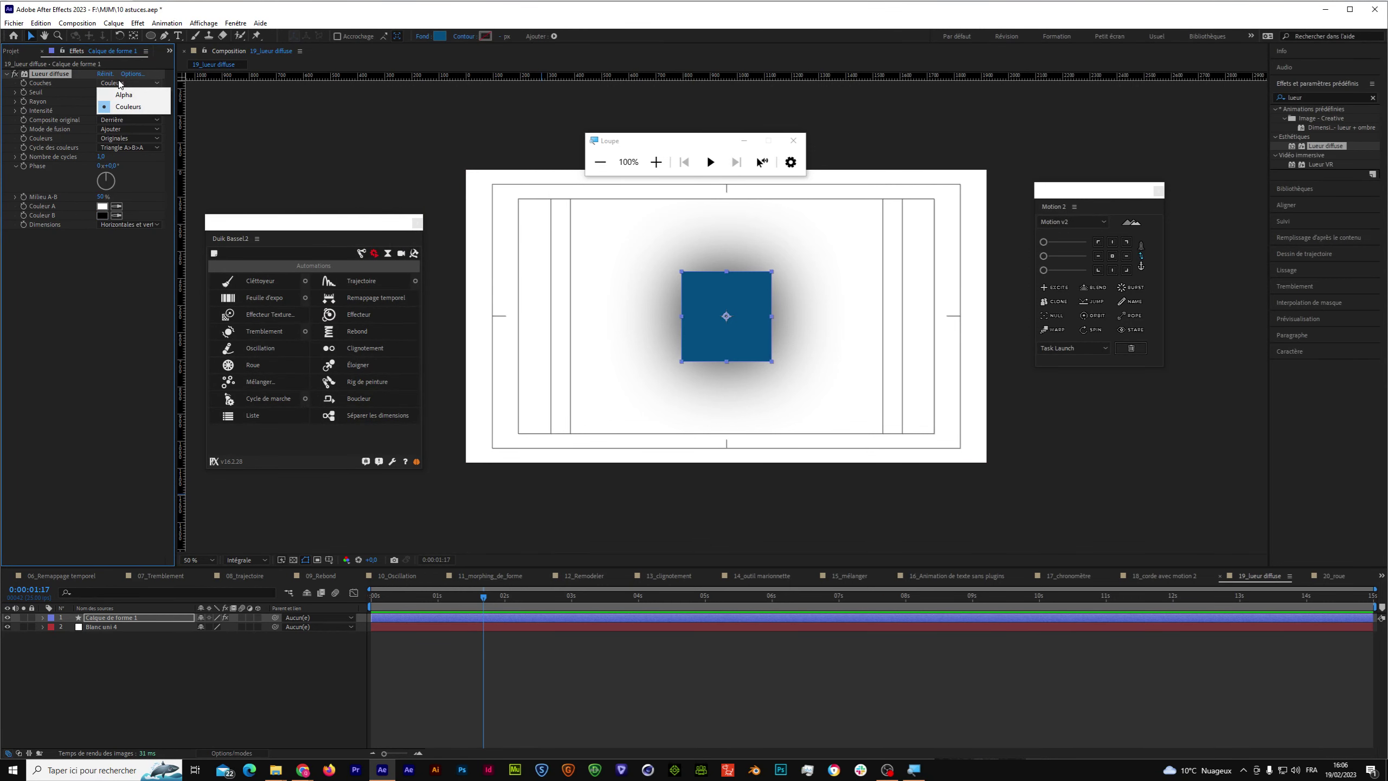
left_click(469, 587)
key("space")
mouse_move(103, 101)
left_mouse_down()
mouse_move(6, 132)
mouse_move(137, 168)
left_mouse_up()
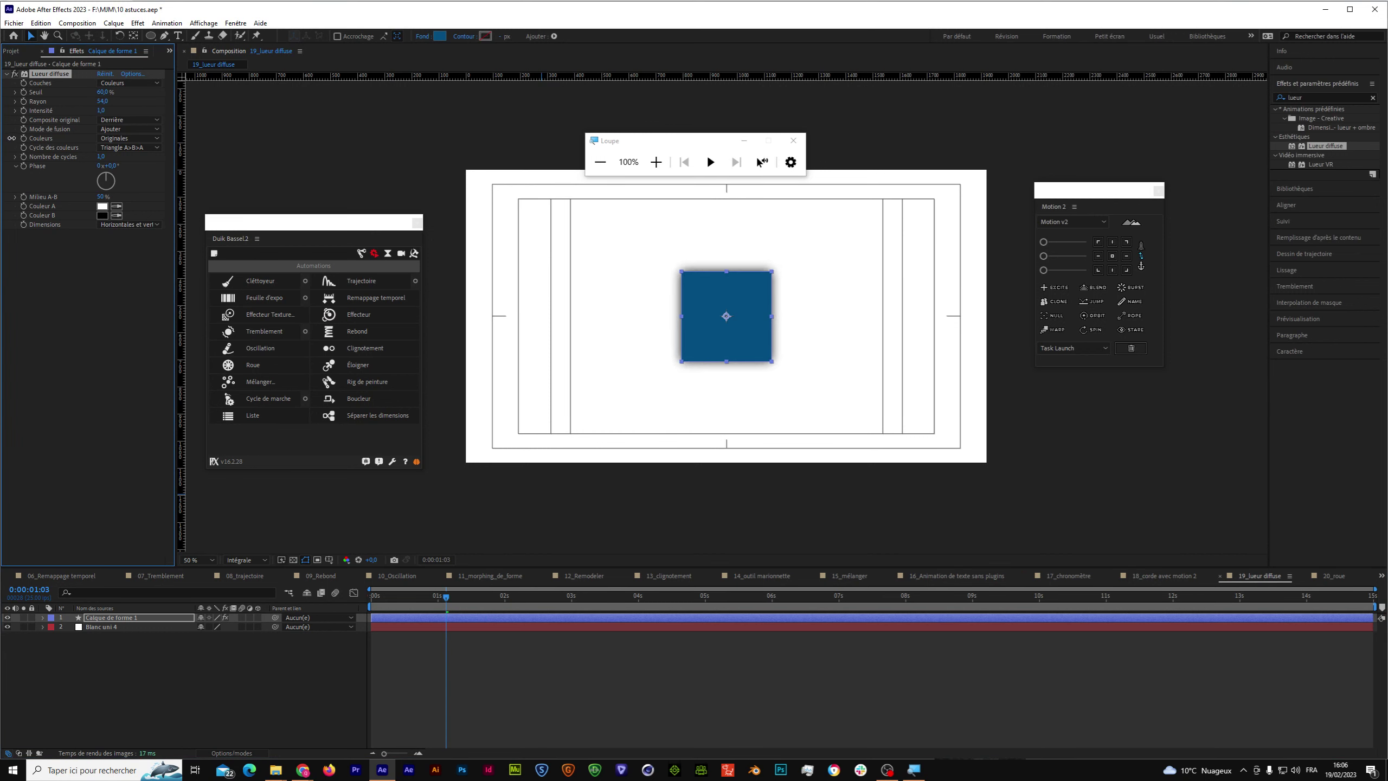
Set the glow's Couleur A to white.
left_click(116, 211)
left_click(703, 298)
left_click(102, 206)
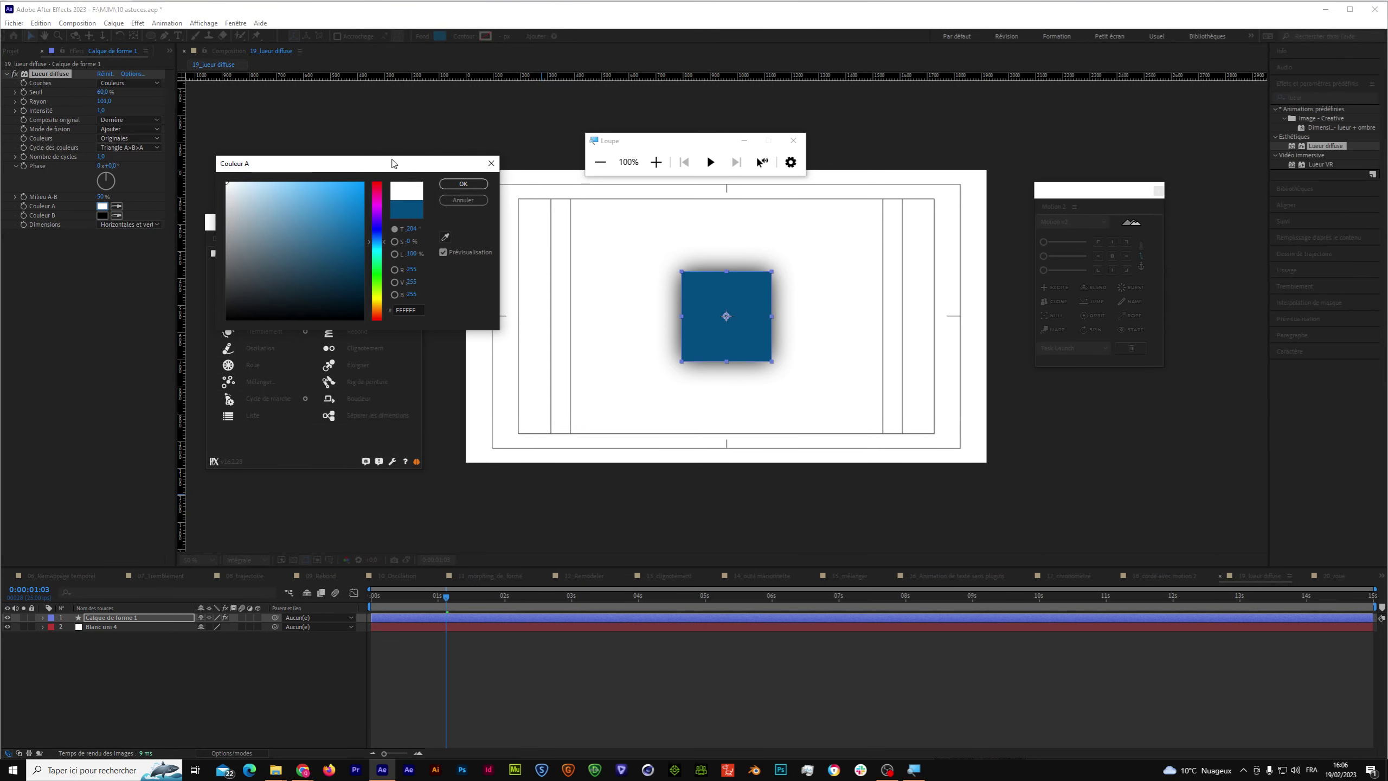
left_click(463, 184)
left_click(16, 163)
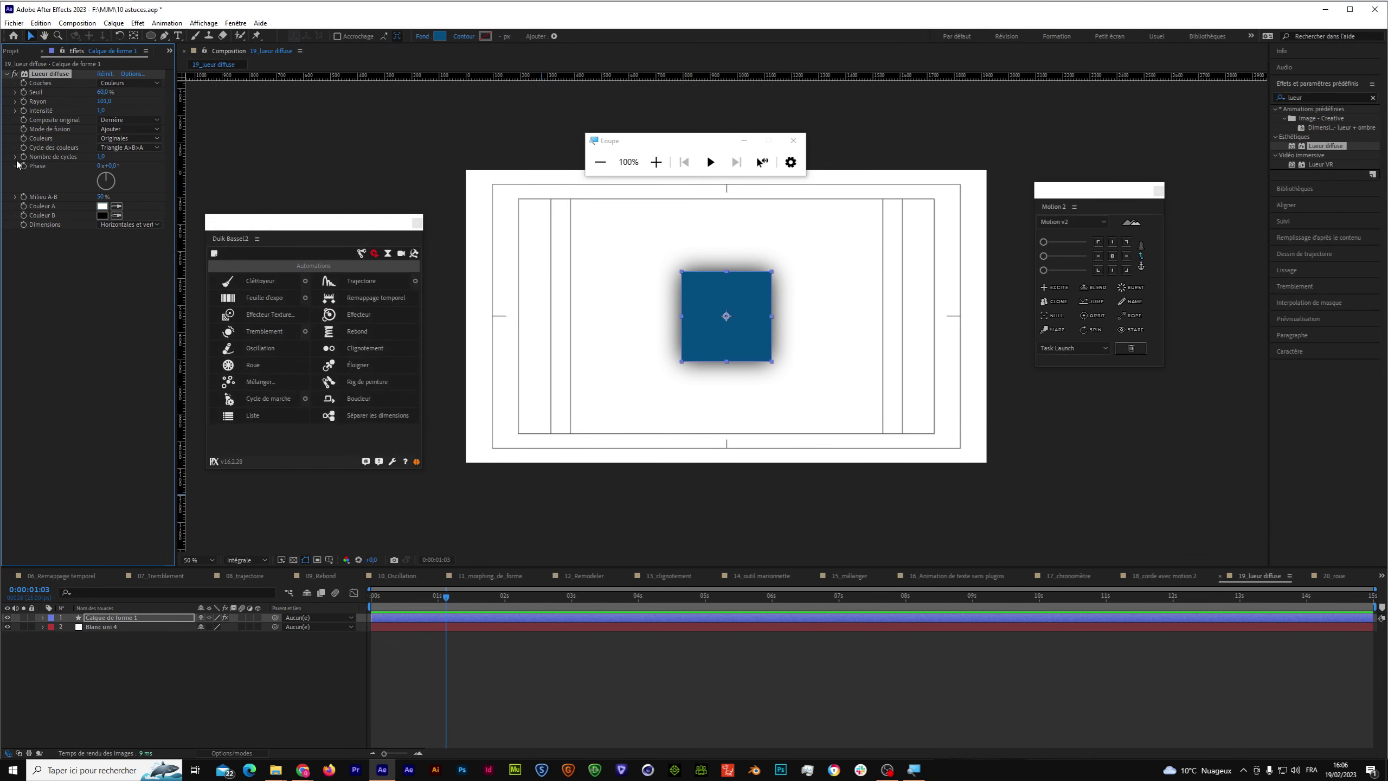
Set the Lueur diffuse Seuil to 60 % and Intensité to 1,0.
left_click_drag(101, 92, 109, 91)
left_click(105, 92)
type("60")
key("Return")
left_click(108, 91)
key("Return")
mouse_move(98, 110)
left_mouse_down()
mouse_move(113, 110)
mouse_move(58, 113)
left_mouse_up()
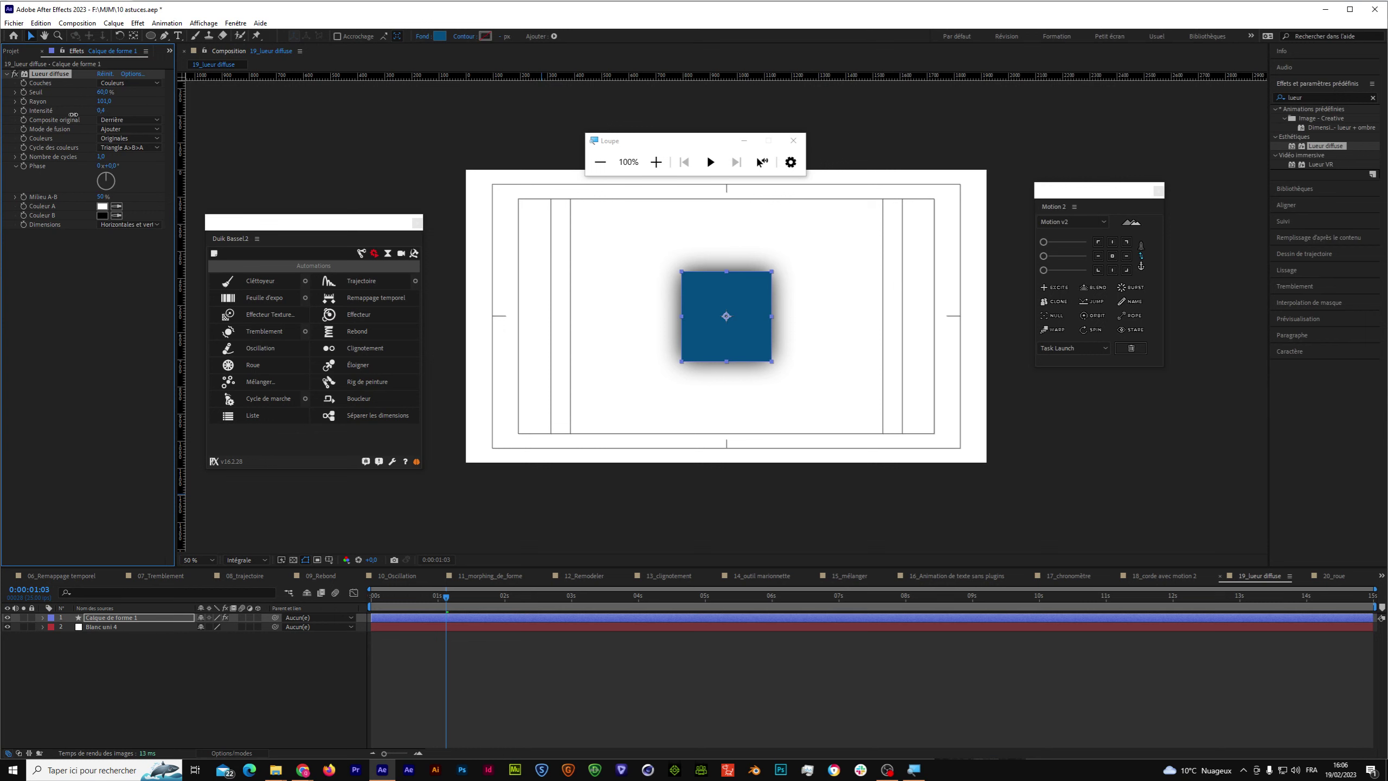
left_click(100, 110)
type("1")
key("Return")
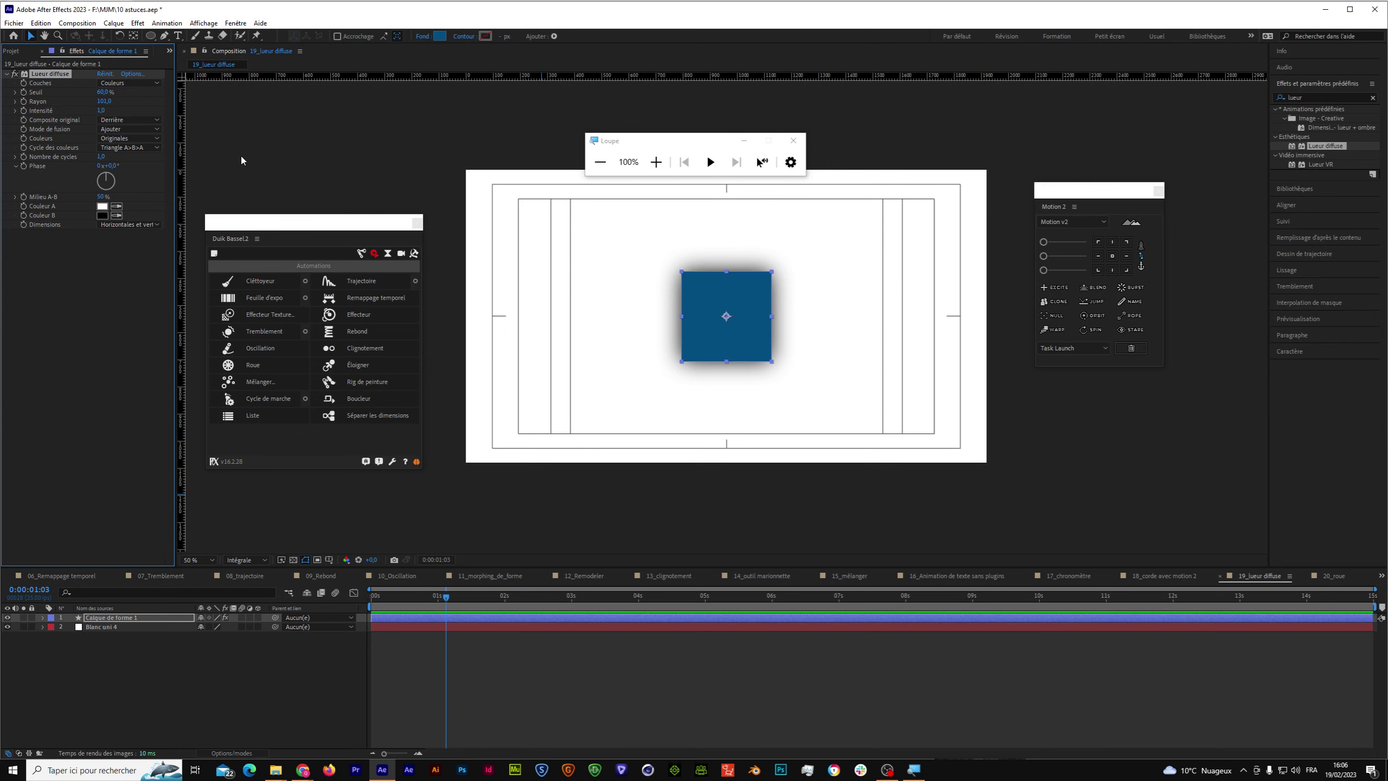
Set the Lueur diffuse Rayon to 100.
left_click_drag(104, 101, 118, 102)
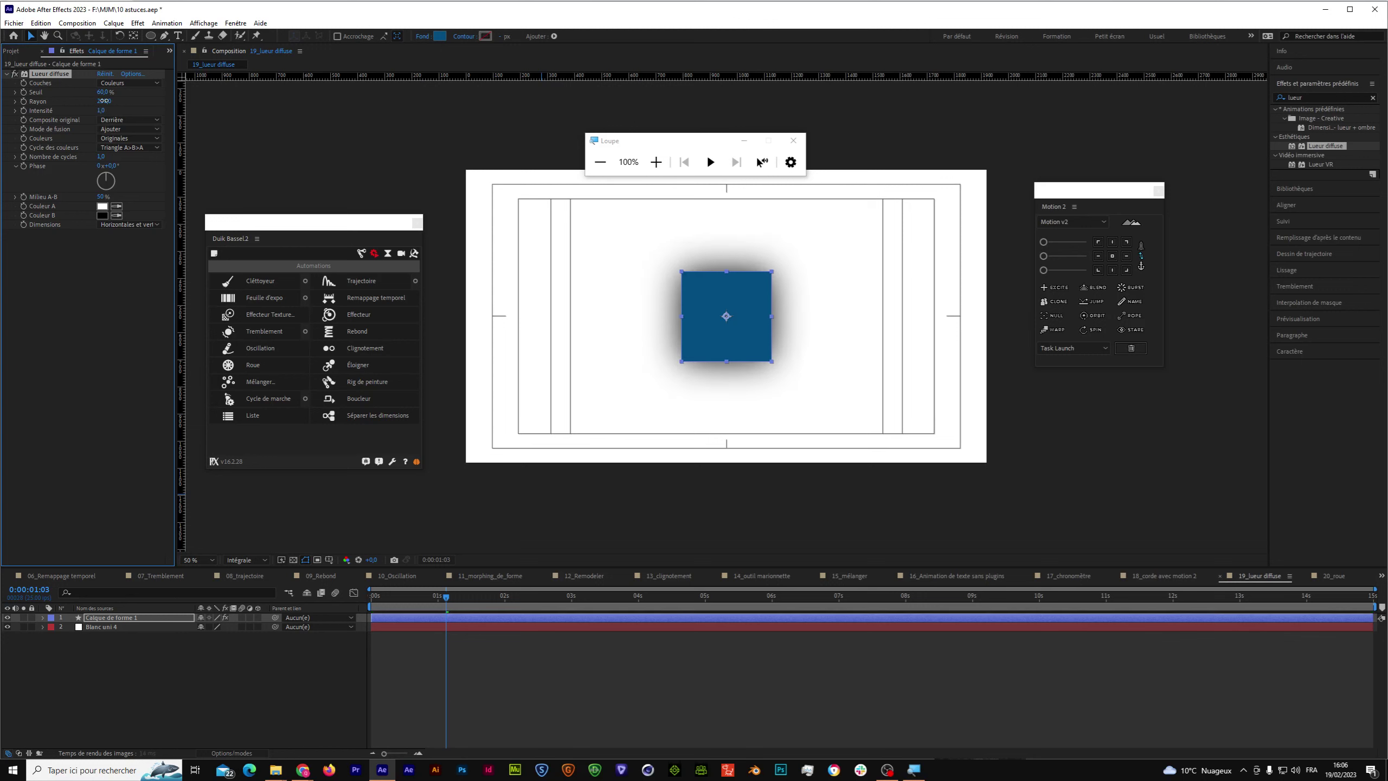
left_click(104, 102)
type("1")
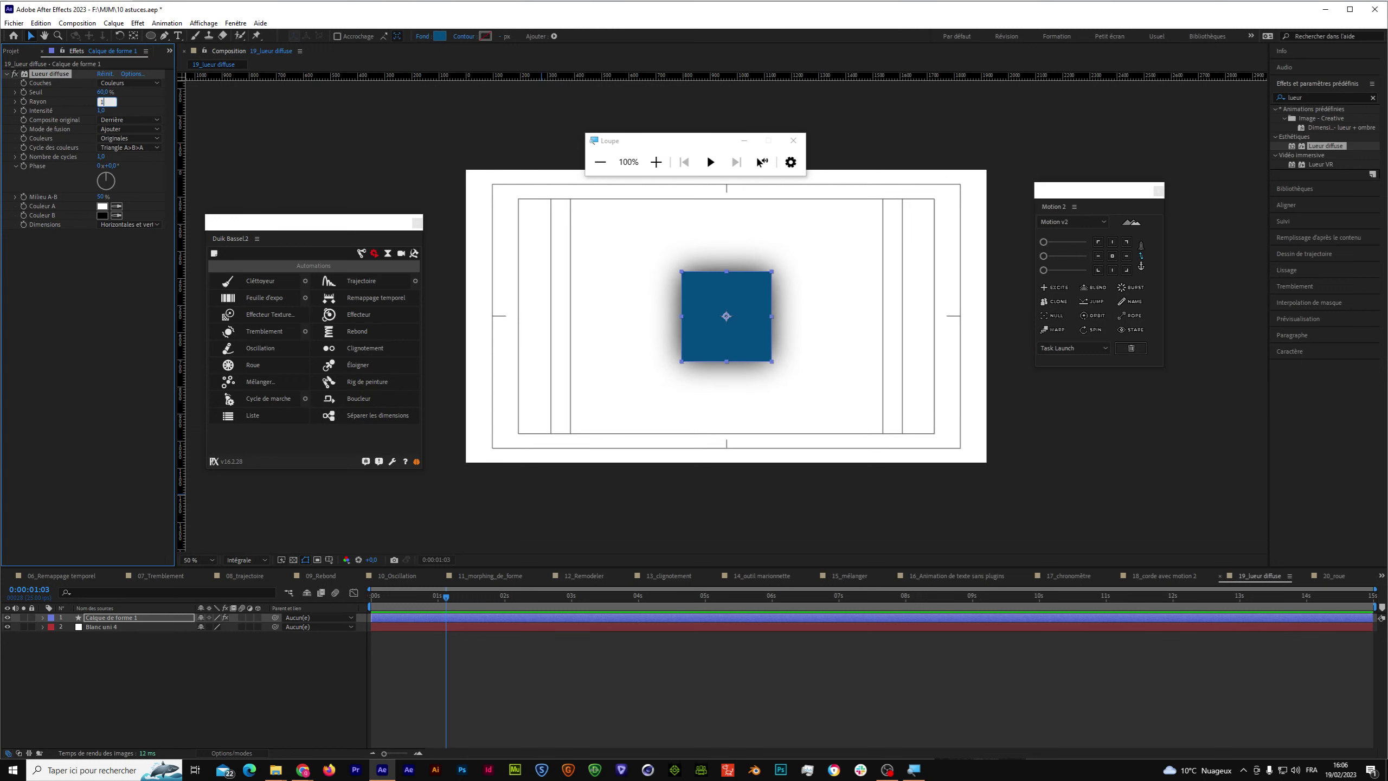
key("Return")
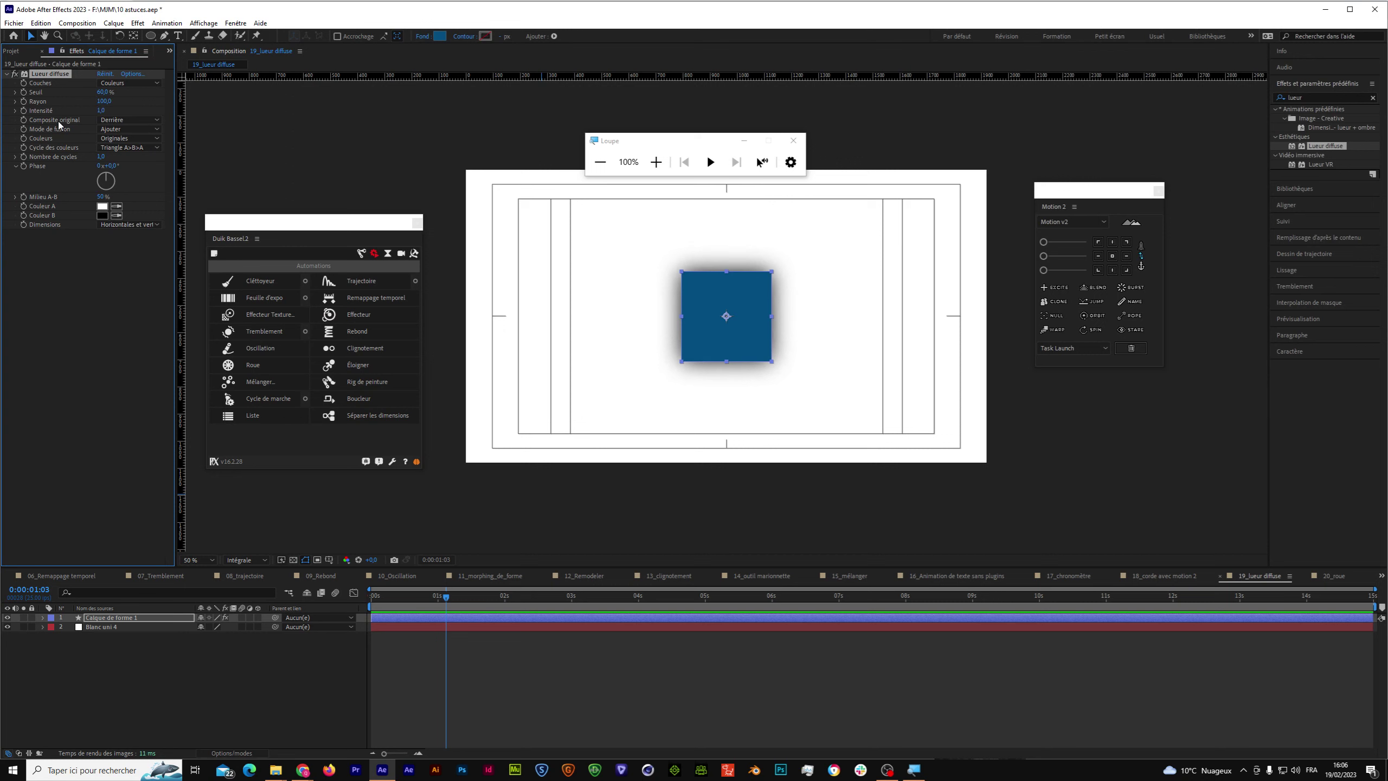
left_click(16, 102)
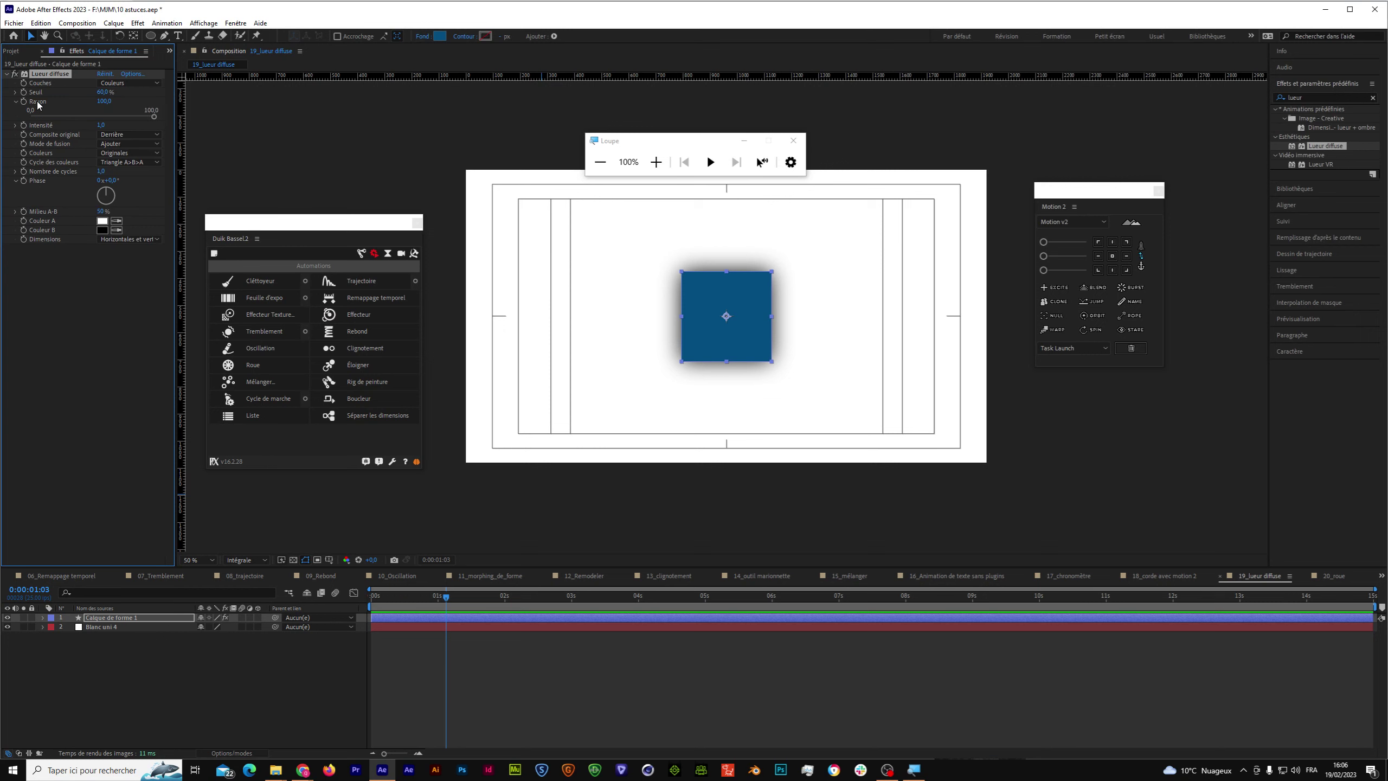
Expand the shape layer's Lueur diffuse effect in the timeline and select its Rayon property for wiggling.
left_click(45, 623)
left_click(44, 618)
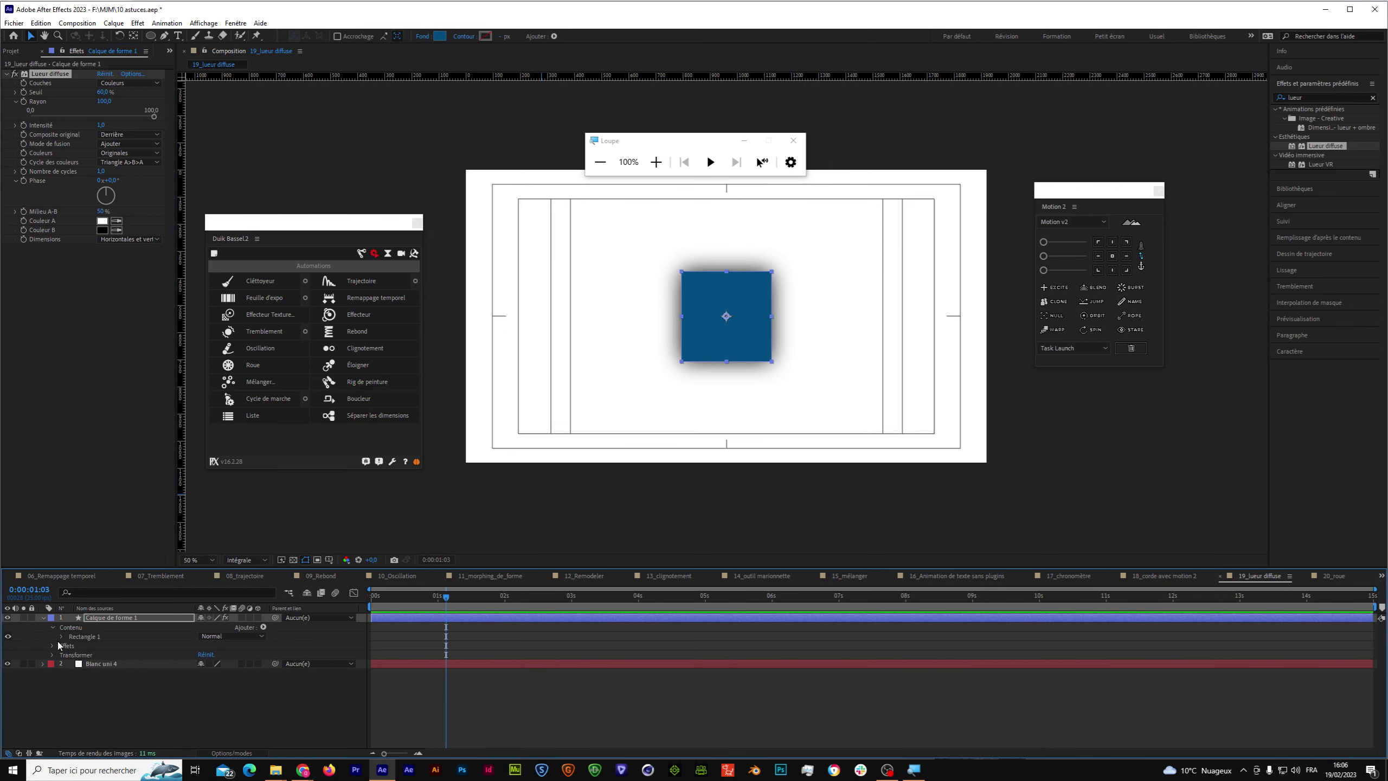
left_click(62, 637)
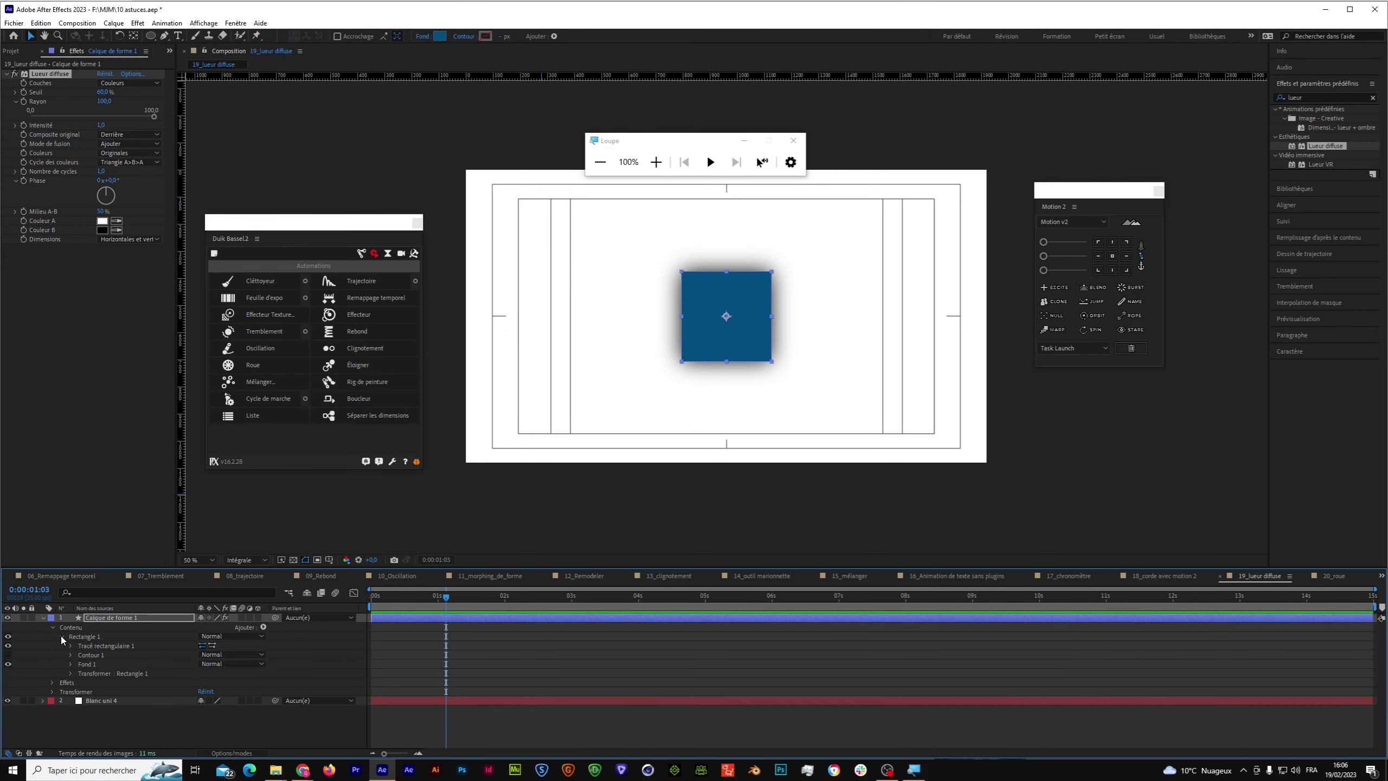
left_click(52, 692)
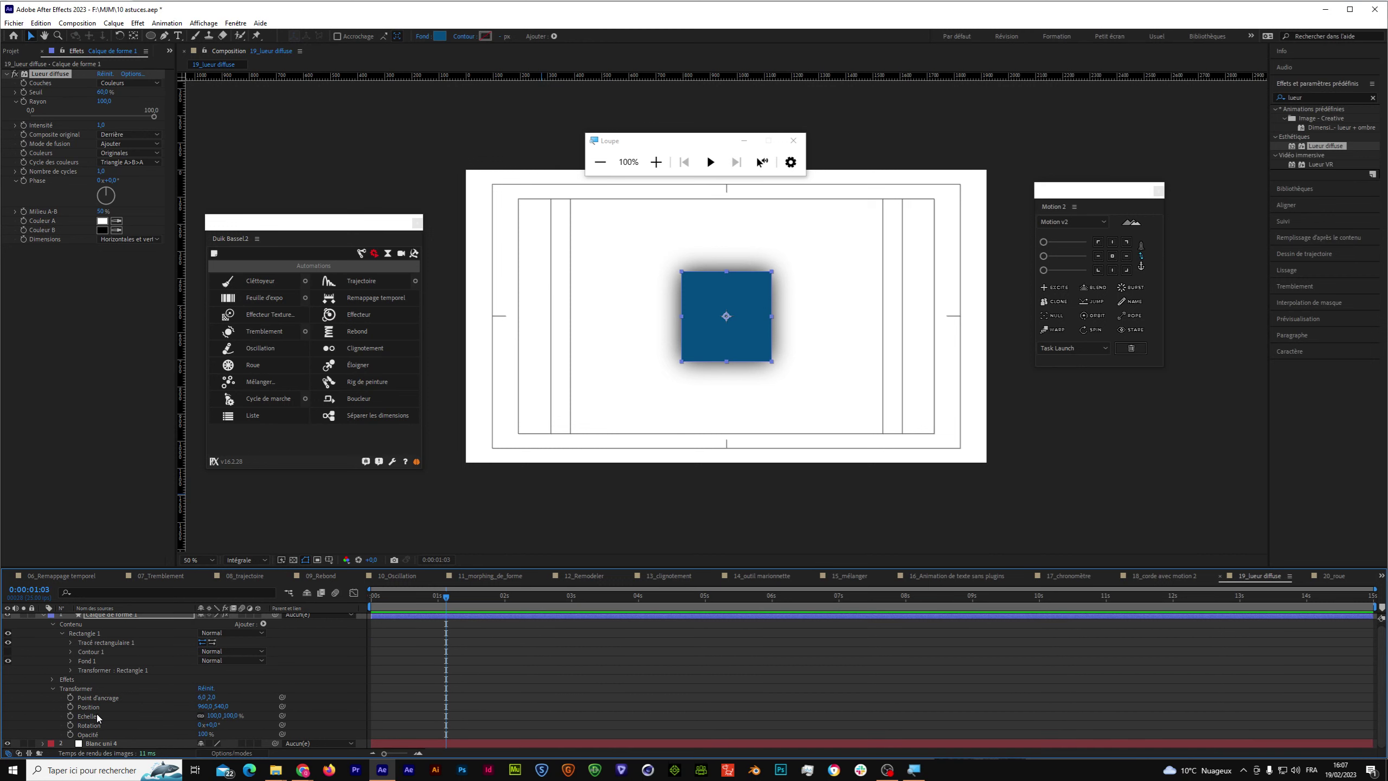
left_click(59, 689)
left_click(54, 689)
left_click(53, 684)
left_click(62, 691)
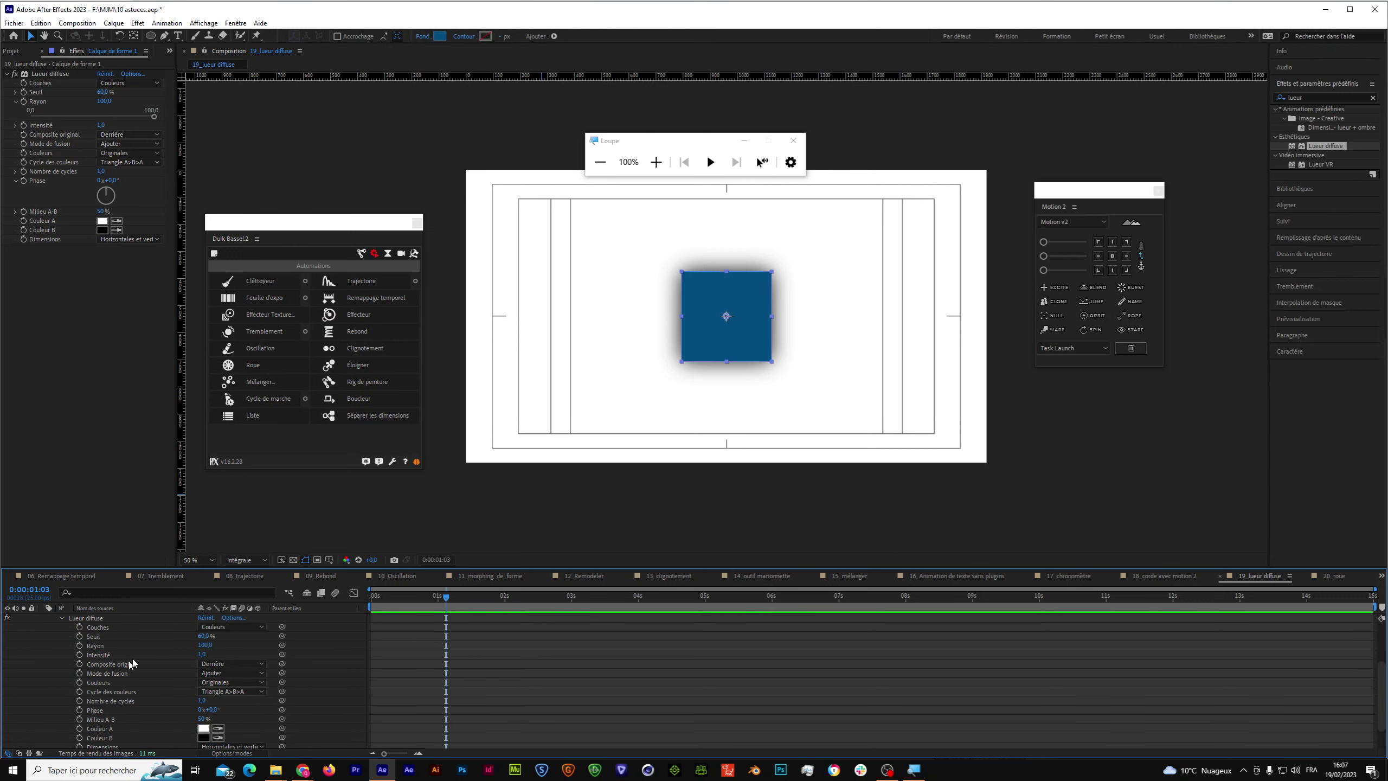
left_click(94, 647)
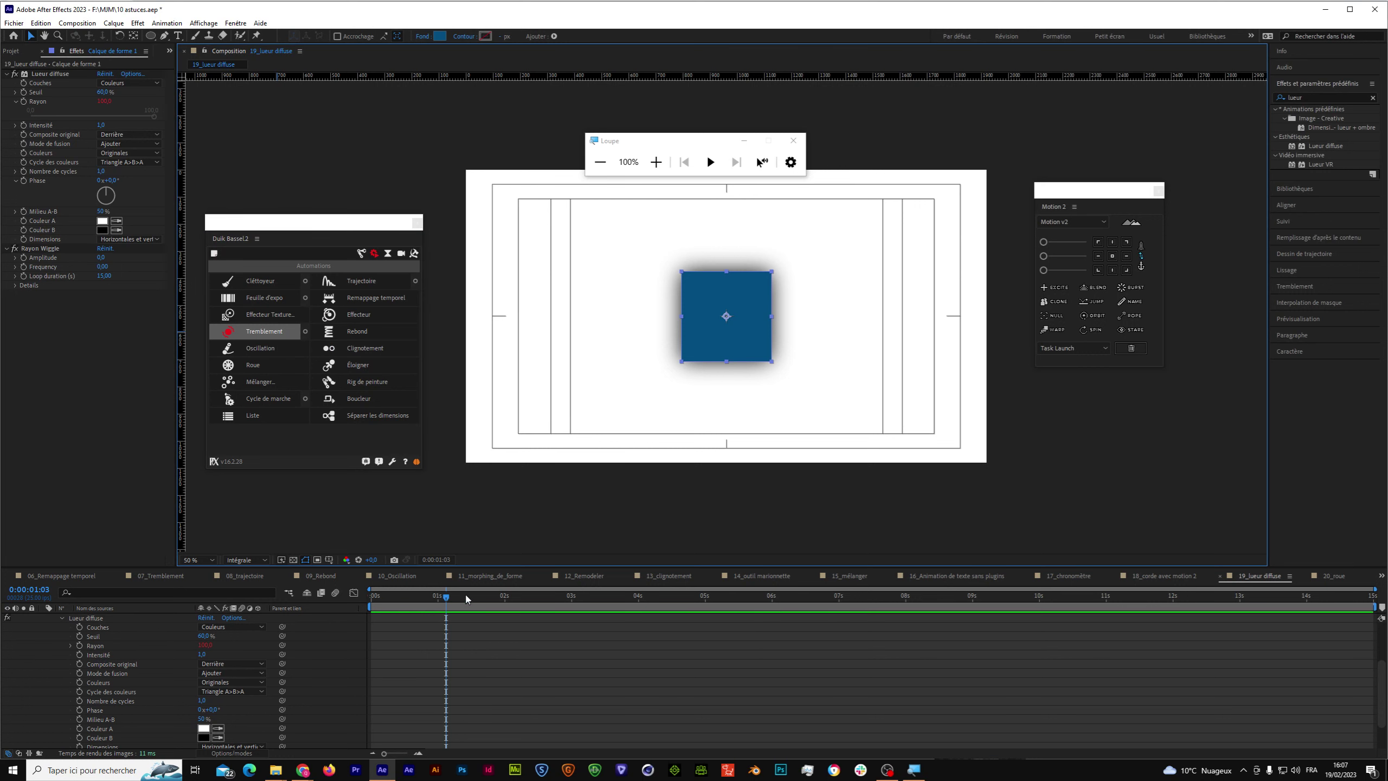
Adjust the Rayon Wiggle frequency and preview the flickering glow at 100% view.
key("Home")
left_click(162, 293)
left_click_drag(97, 270, 110, 283)
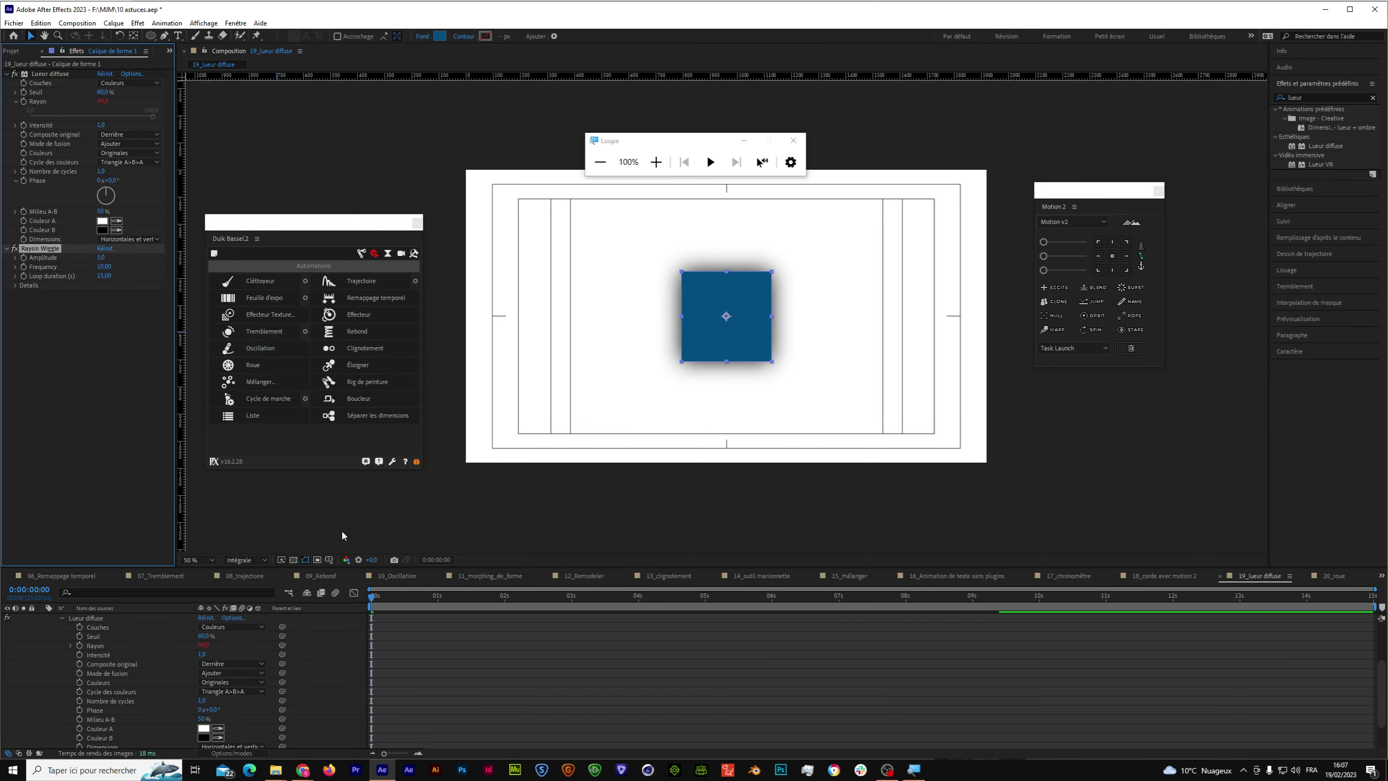
left_click(541, 608)
key("space")
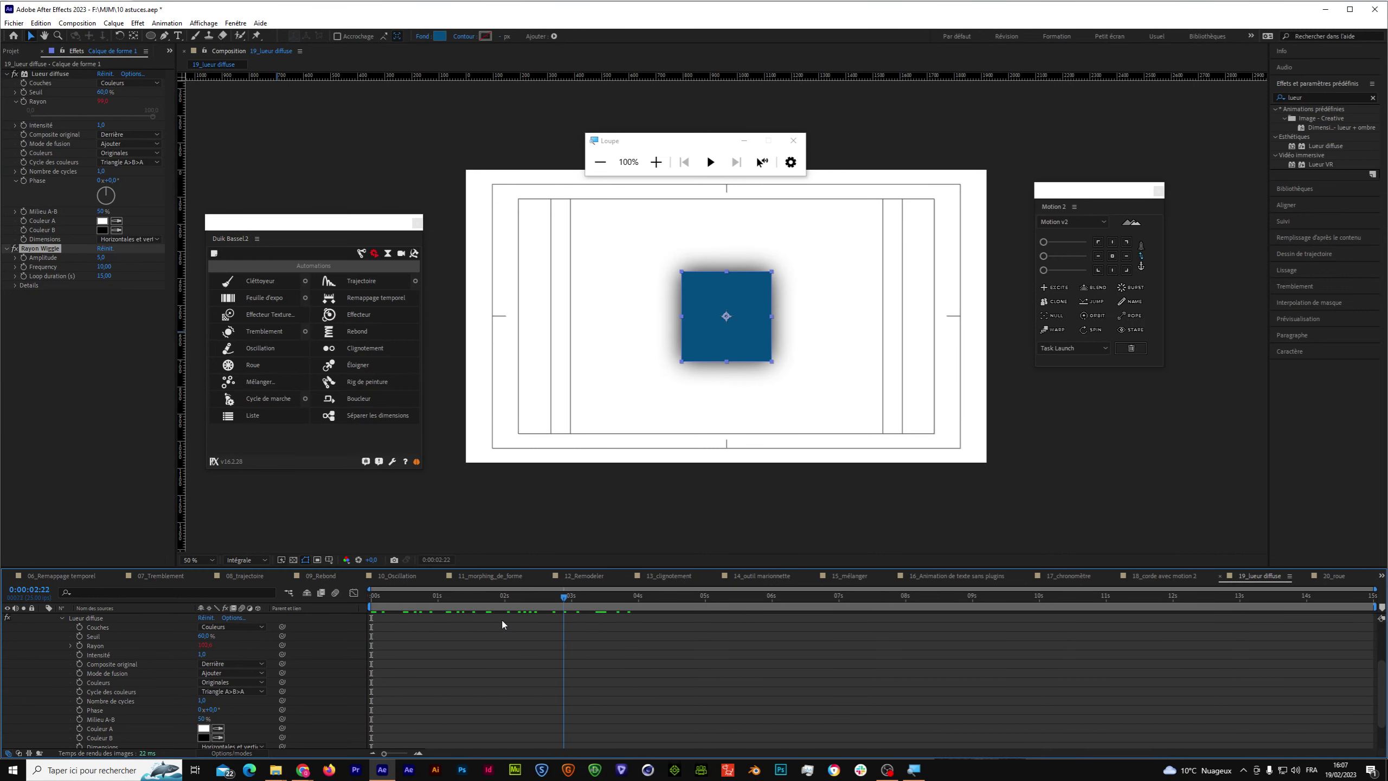
key("period")
left_click(474, 604)
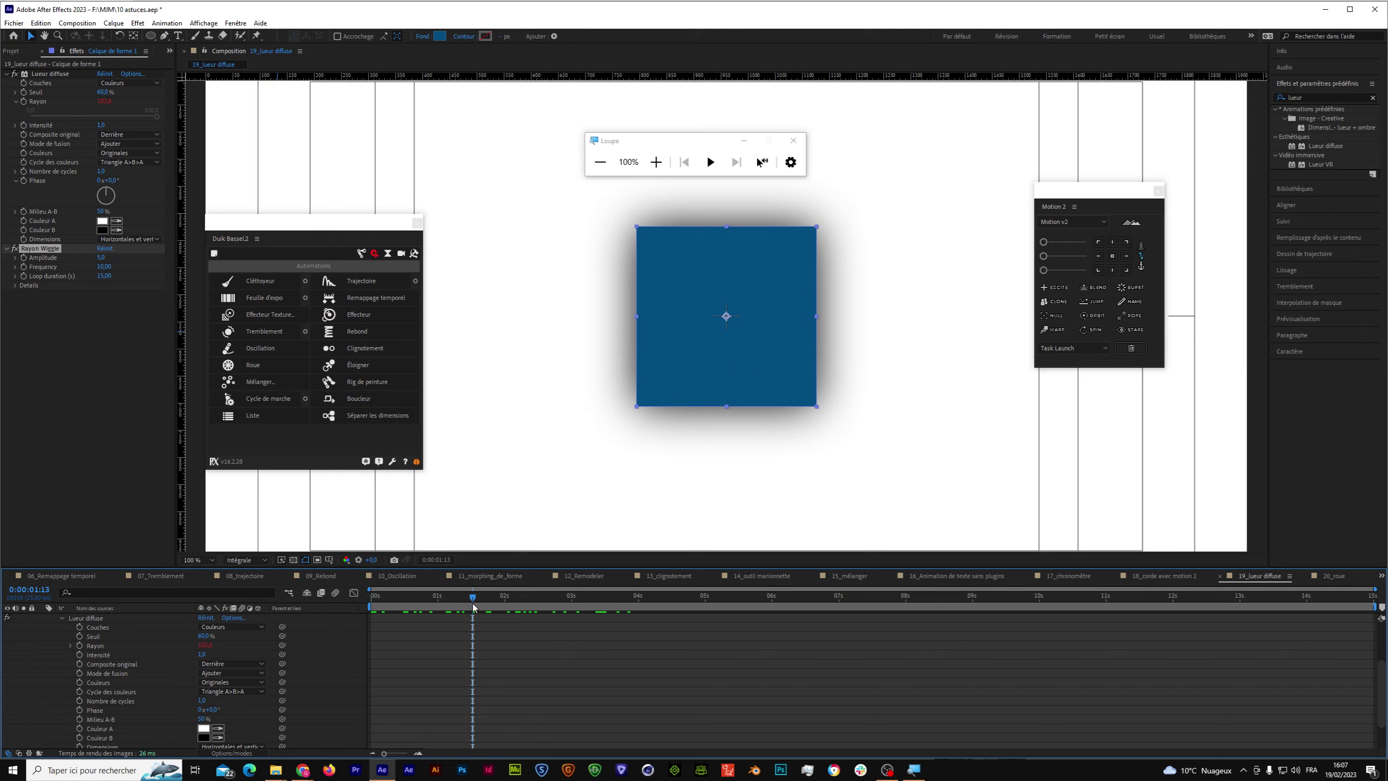
left_click_drag(474, 606, 372, 610)
key("space")
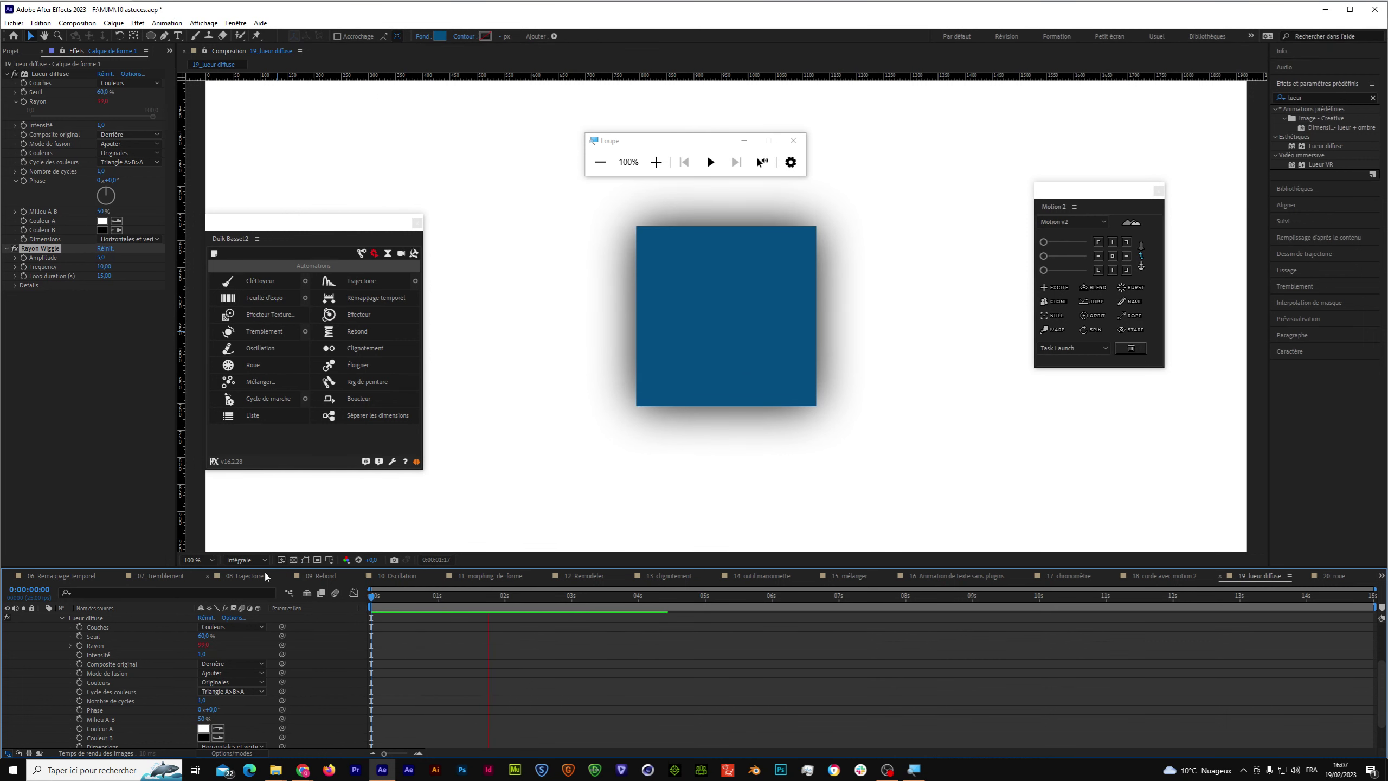
left_click(468, 602)
Set the Rayon Wiggle Amplitude to 15 and Frequency to 50.
left_click(106, 257)
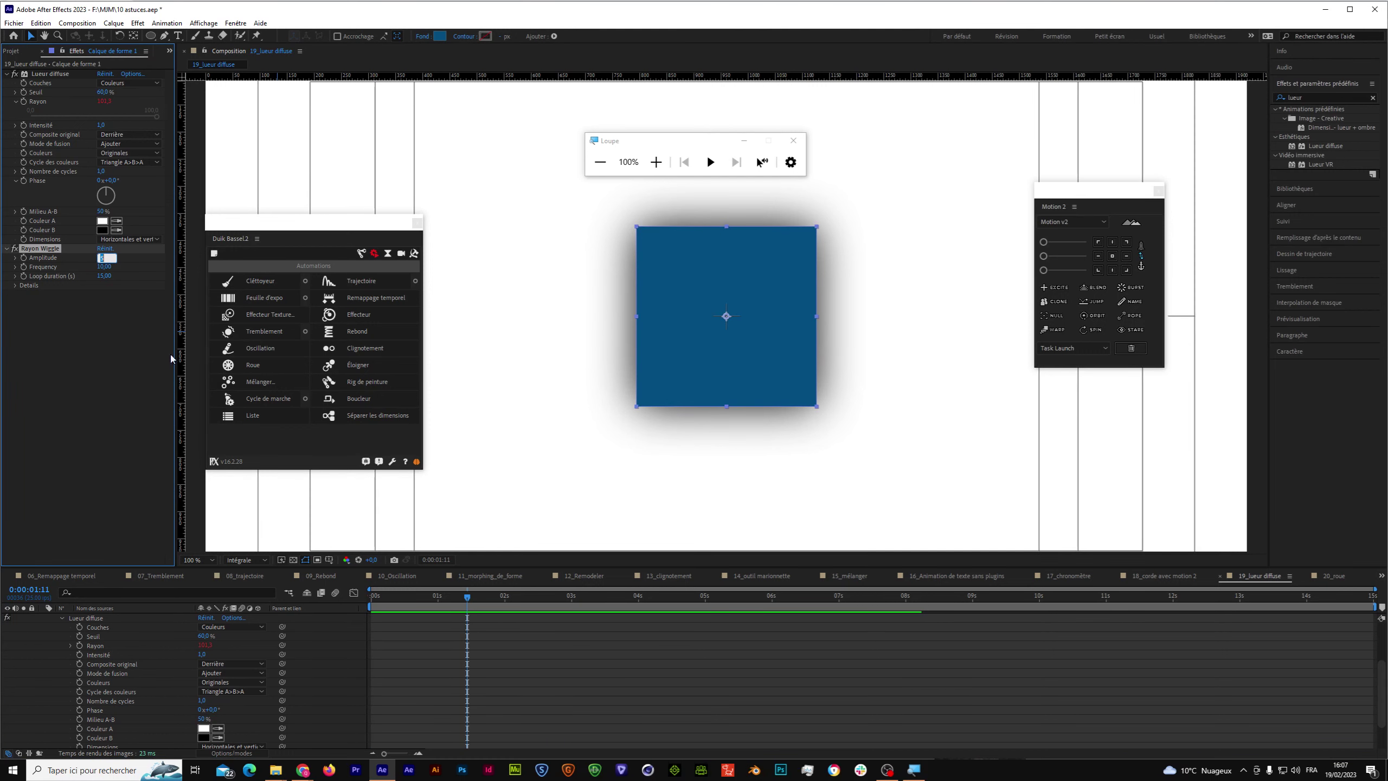
type("15")
key("Return")
left_click(106, 266)
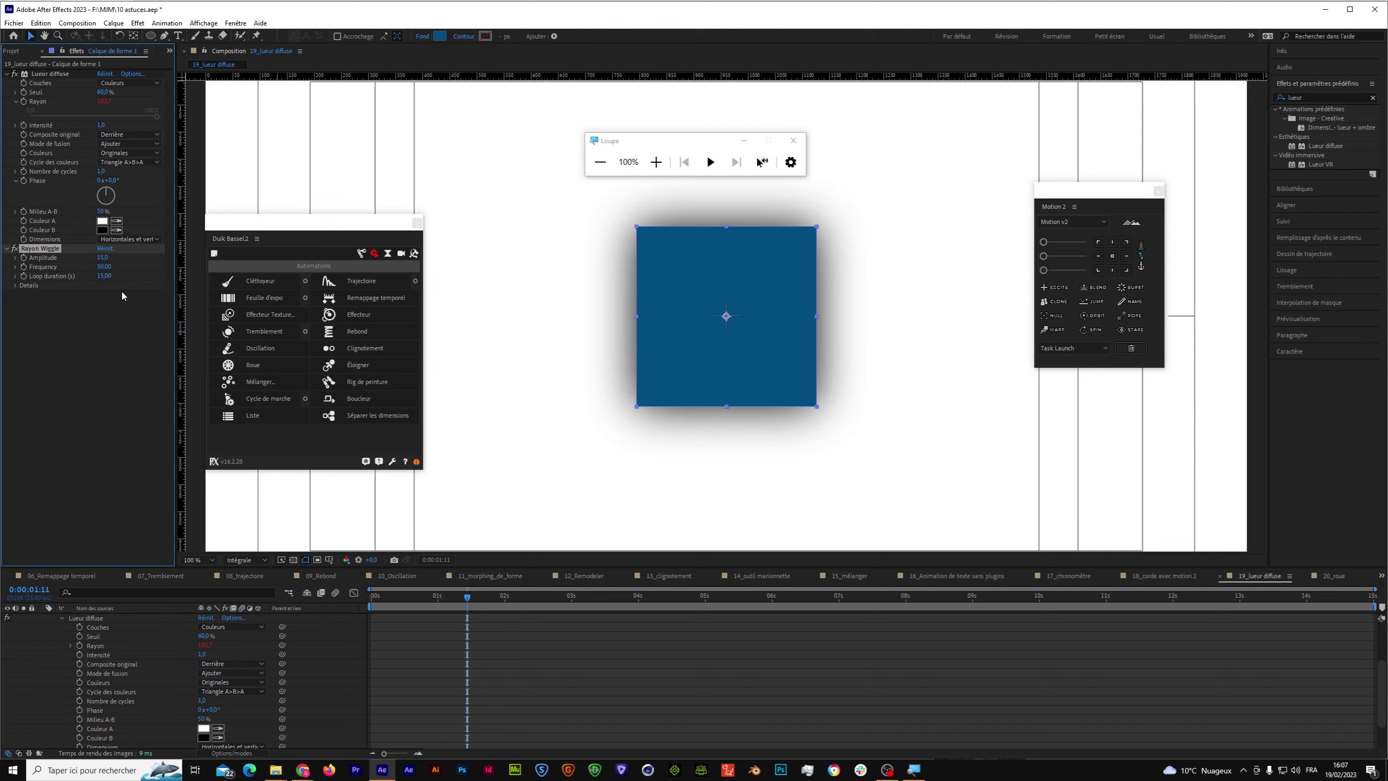
key("Return")
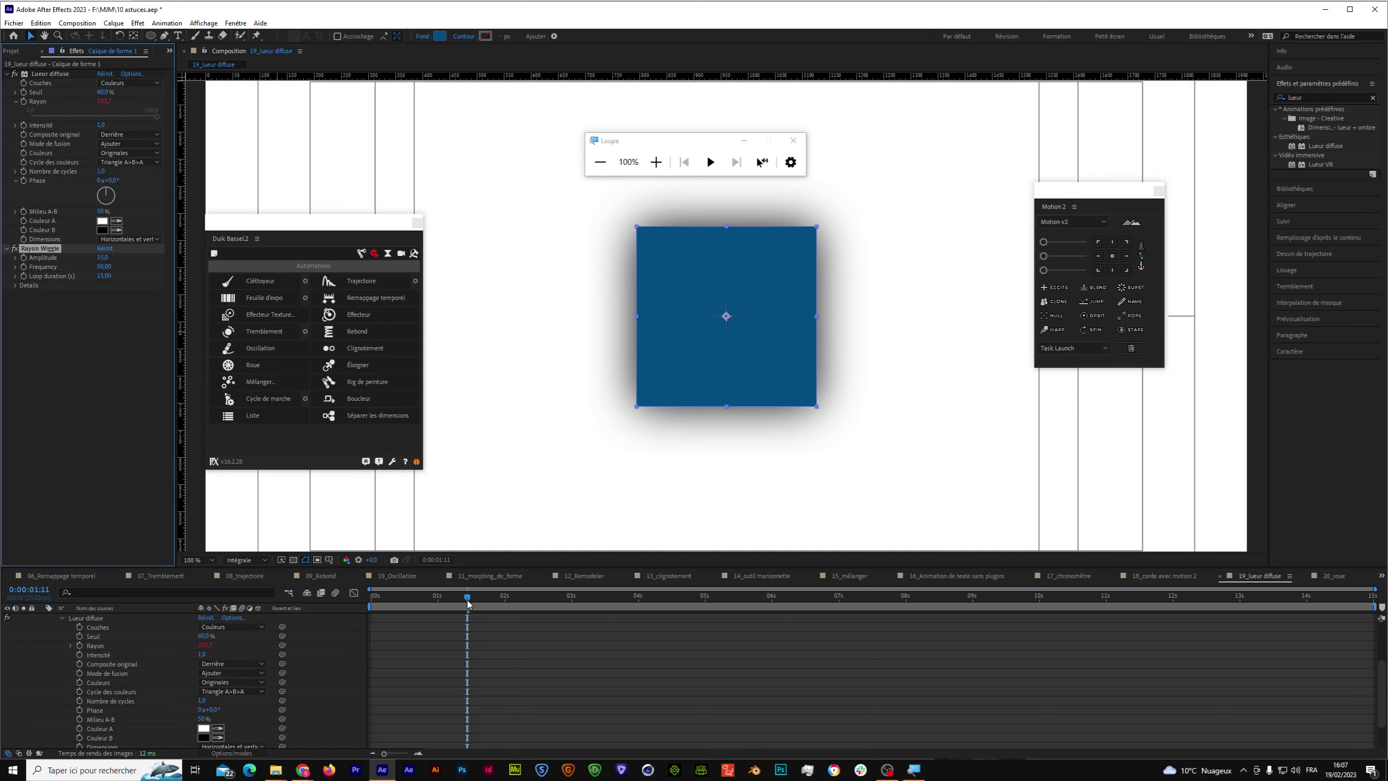
left_click(371, 604)
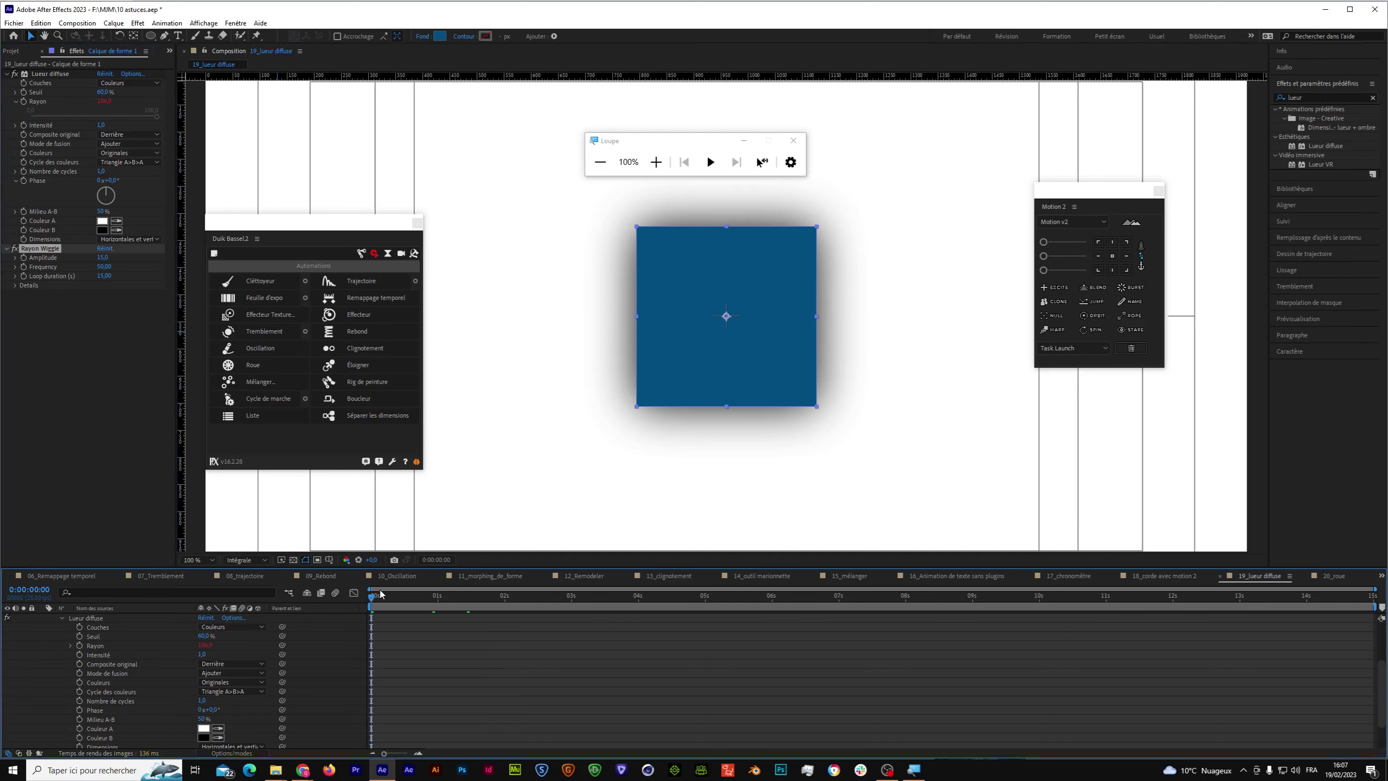
Lower the wiggle Amplitude to 5, preview the glow, and select the Effets group.
left_click(103, 257)
type("5")
key("Return")
key("space")
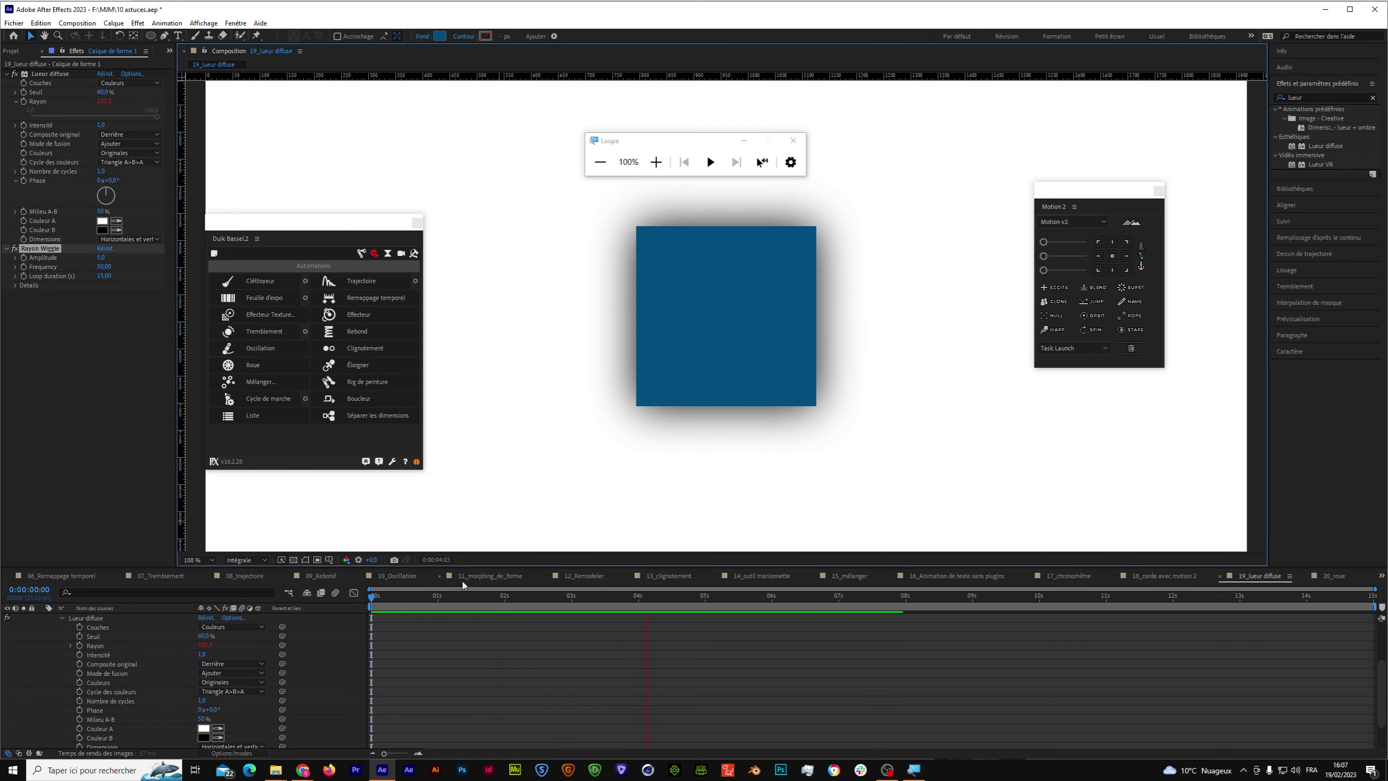
key("space")
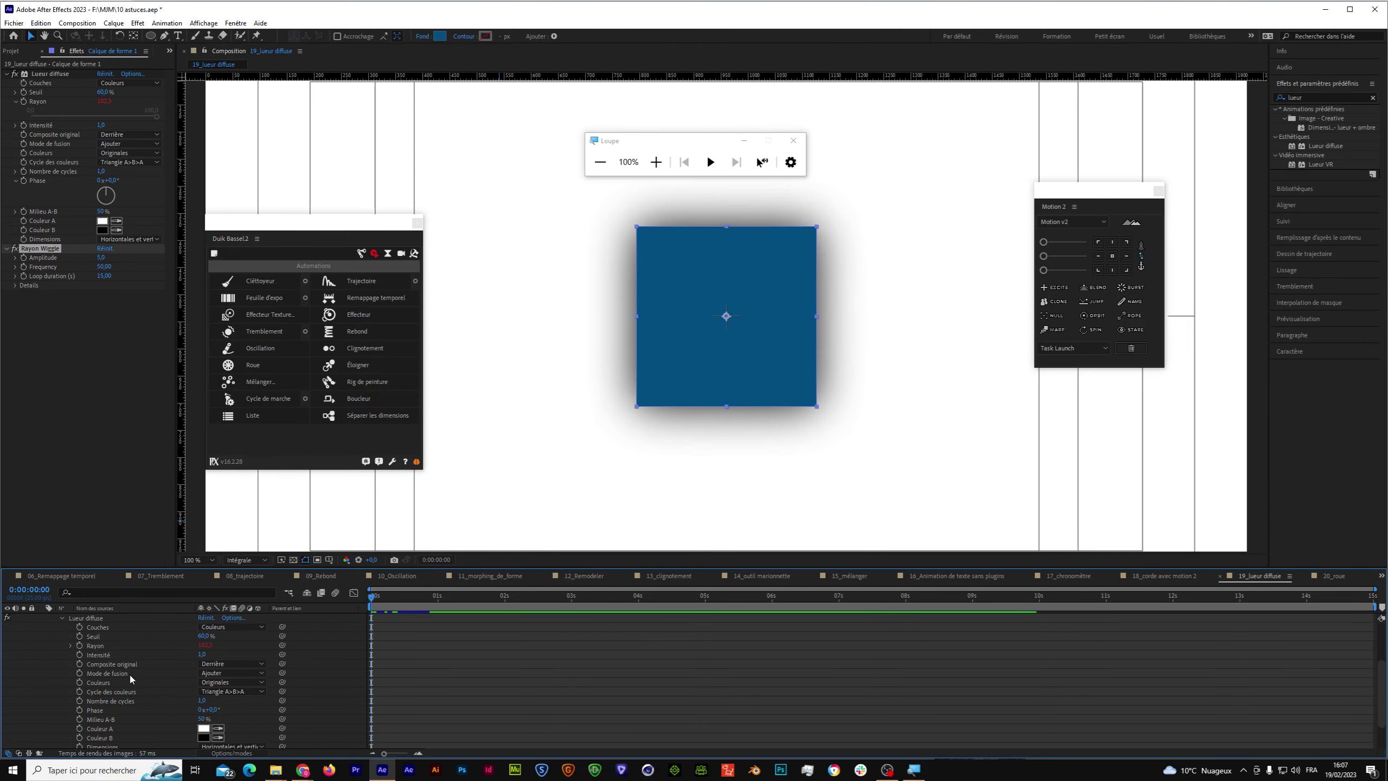
scroll(130, 675, "up", 3)
left_click(71, 682)
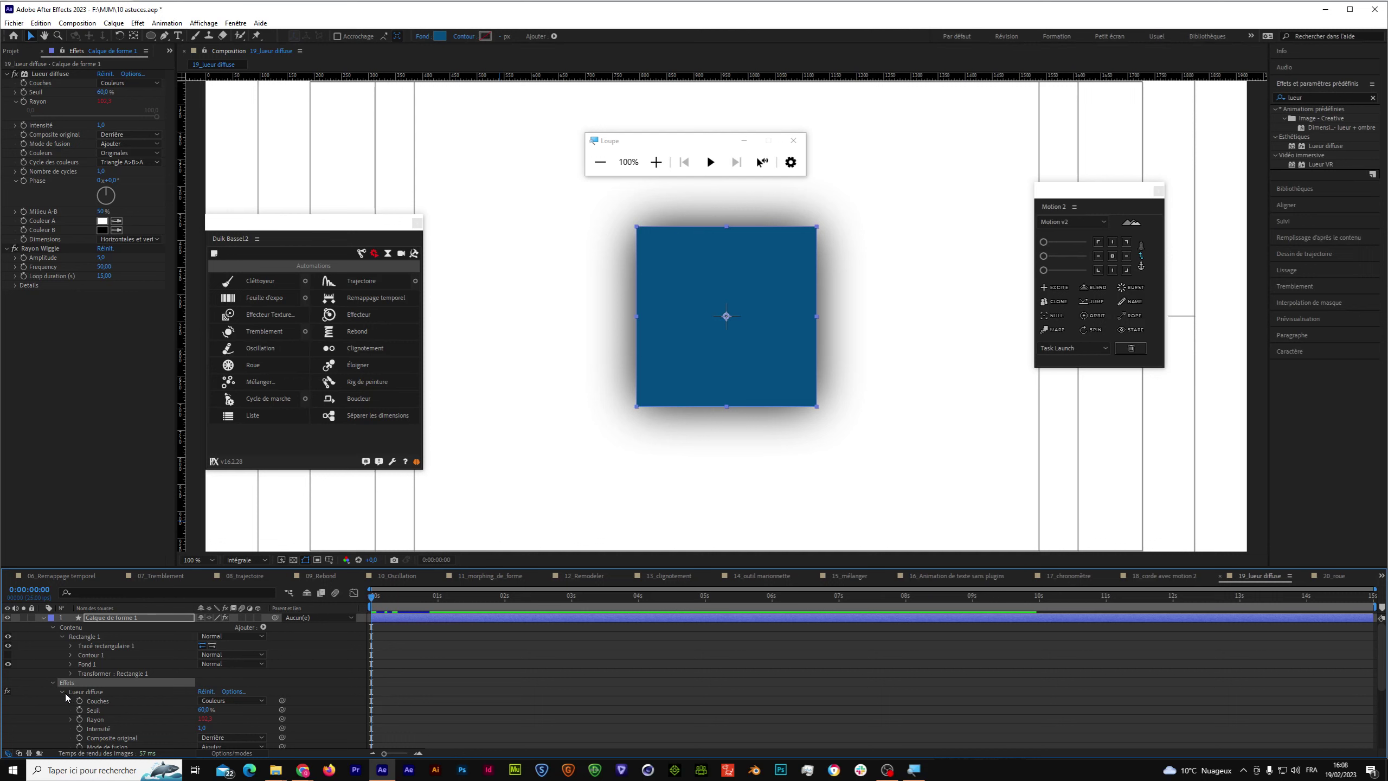
Delete the glow and wiggle effects from the square, then switch to the 20_roue comp.
key("Delete")
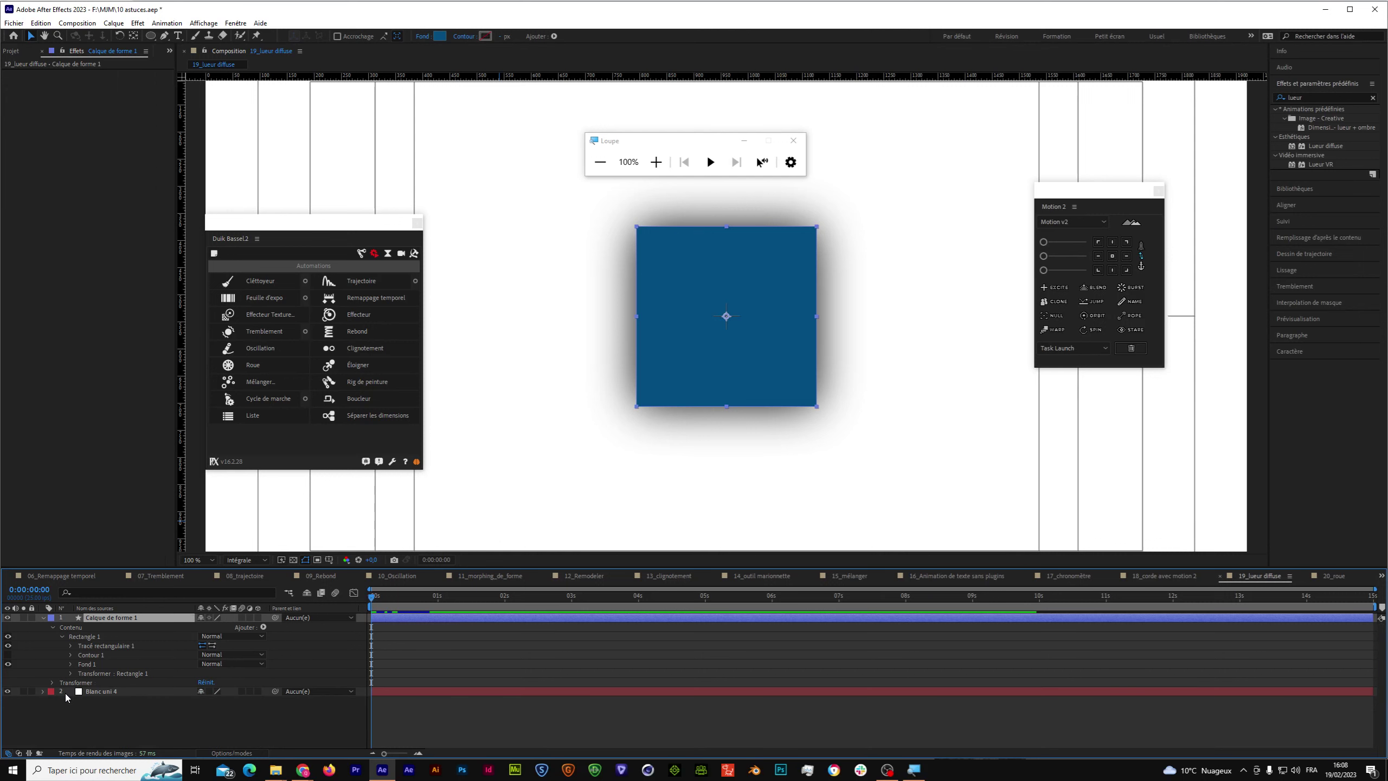
left_click(43, 617)
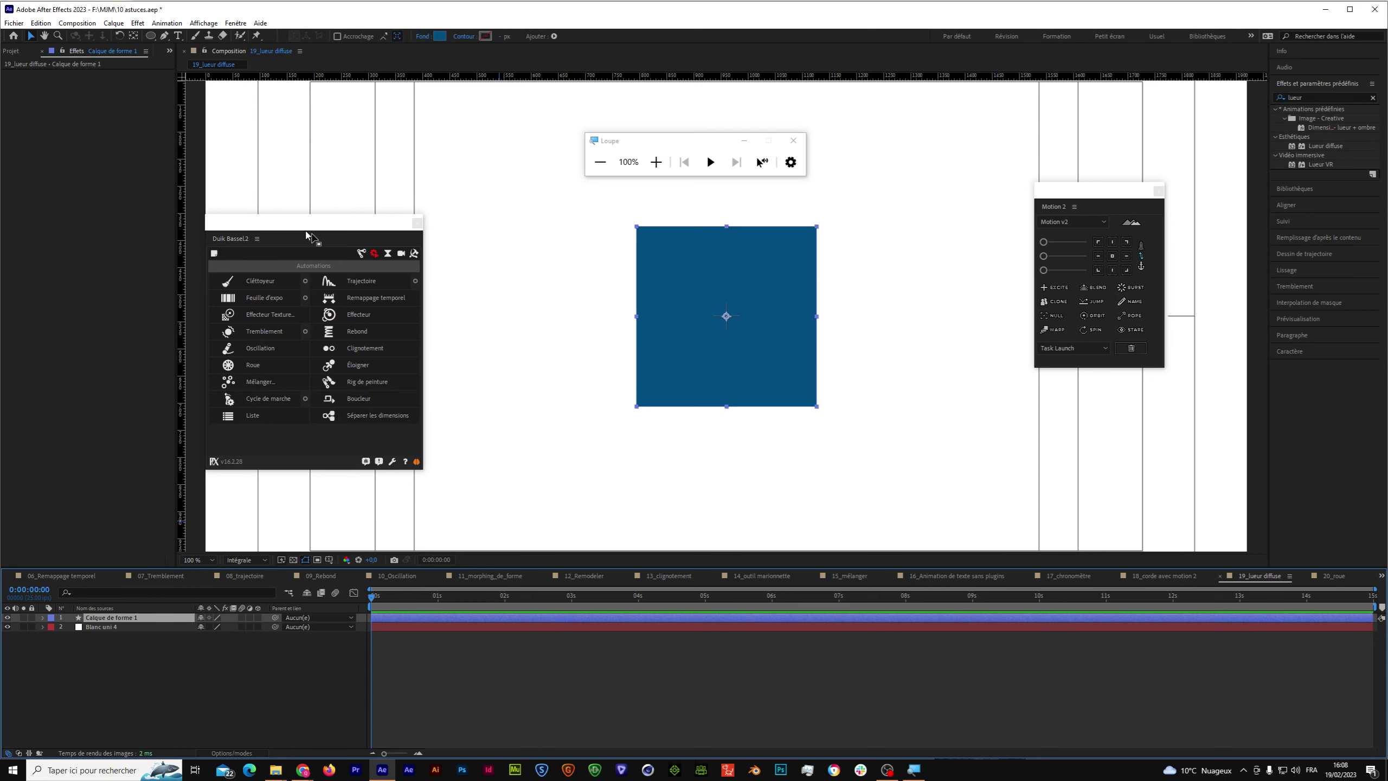
left_click_drag(309, 227, 280, 142)
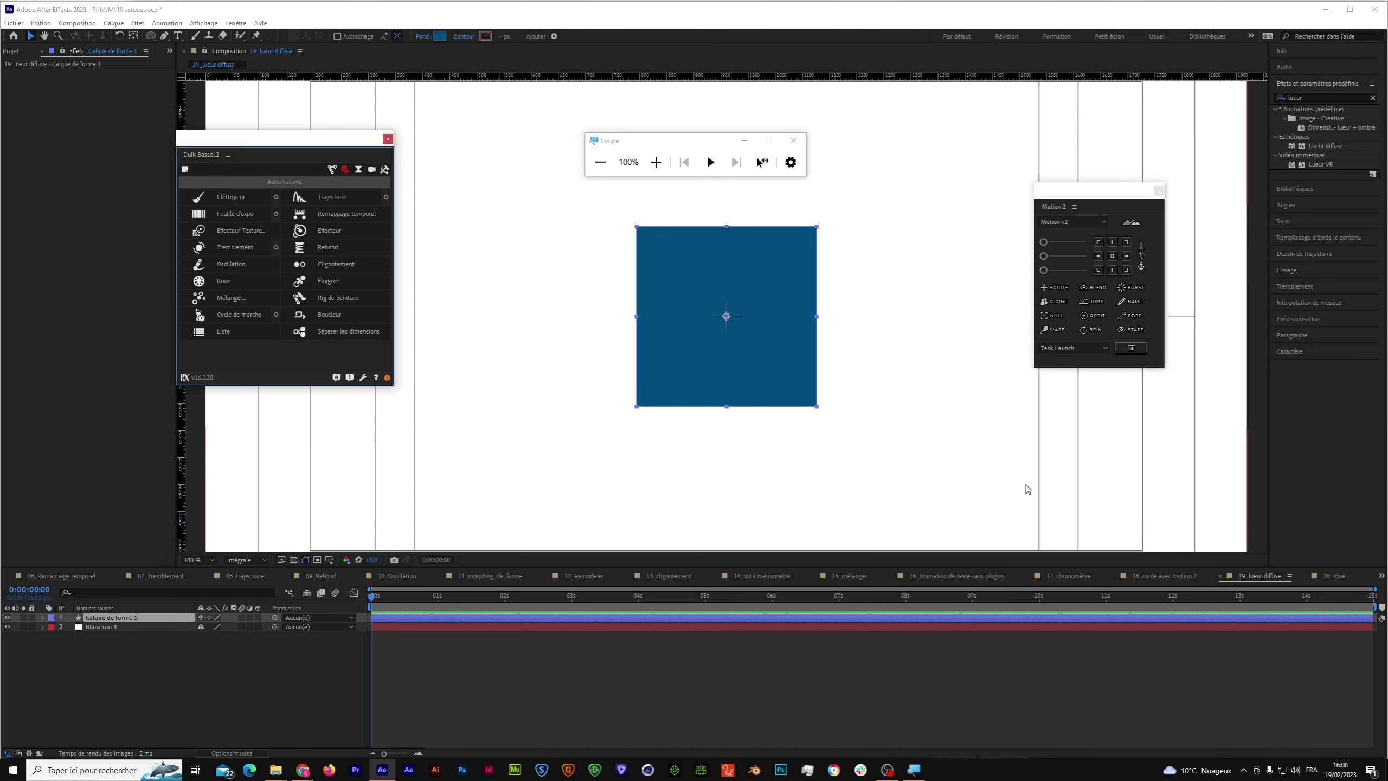
left_click(1331, 576)
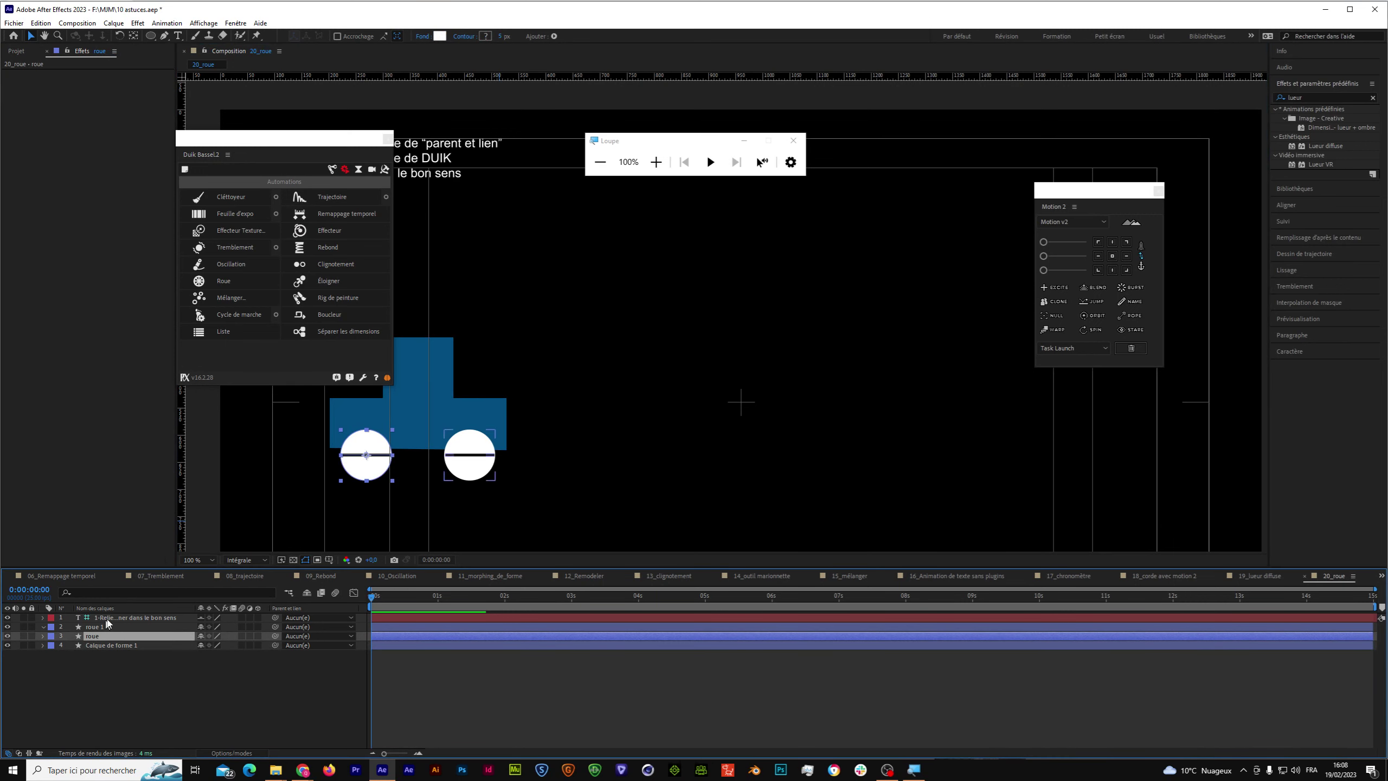
Enable Shy to hide the instruction text layer and save the project.
left_click(307, 593)
left_click(136, 661)
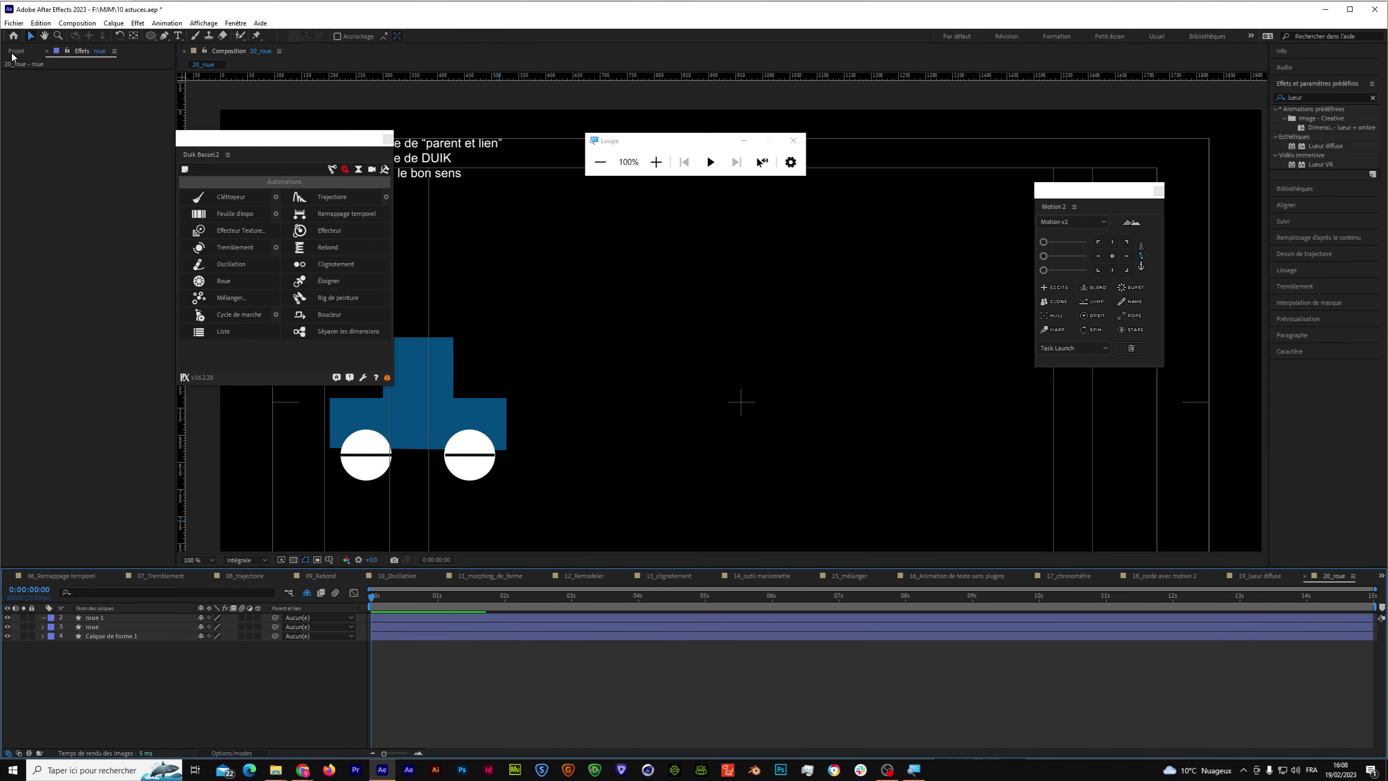
left_click(14, 23)
left_click(47, 127)
Select roue and roue 1 and parent them to Calque de forme 1.
left_click(360, 464)
left_click(401, 457)
left_click(385, 461)
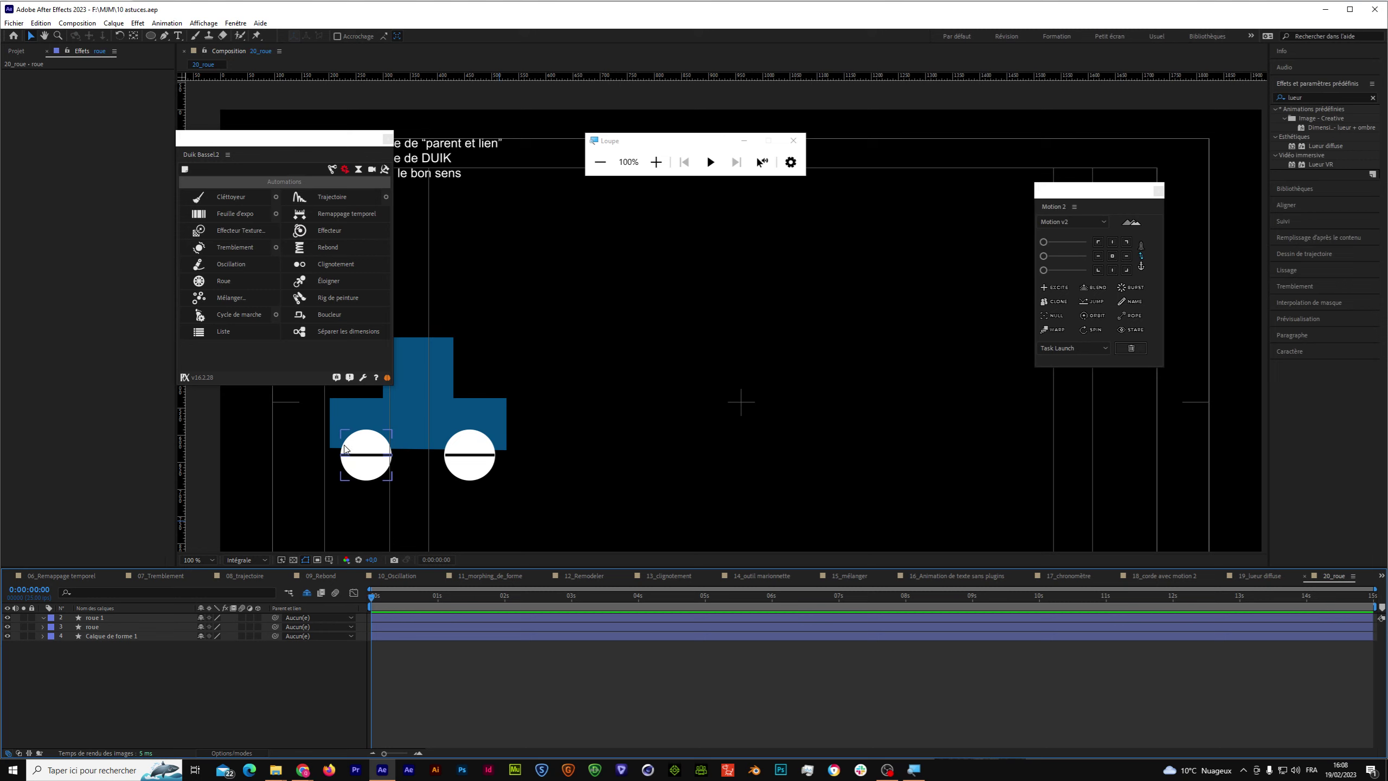
left_click(483, 465)
left_click(113, 626)
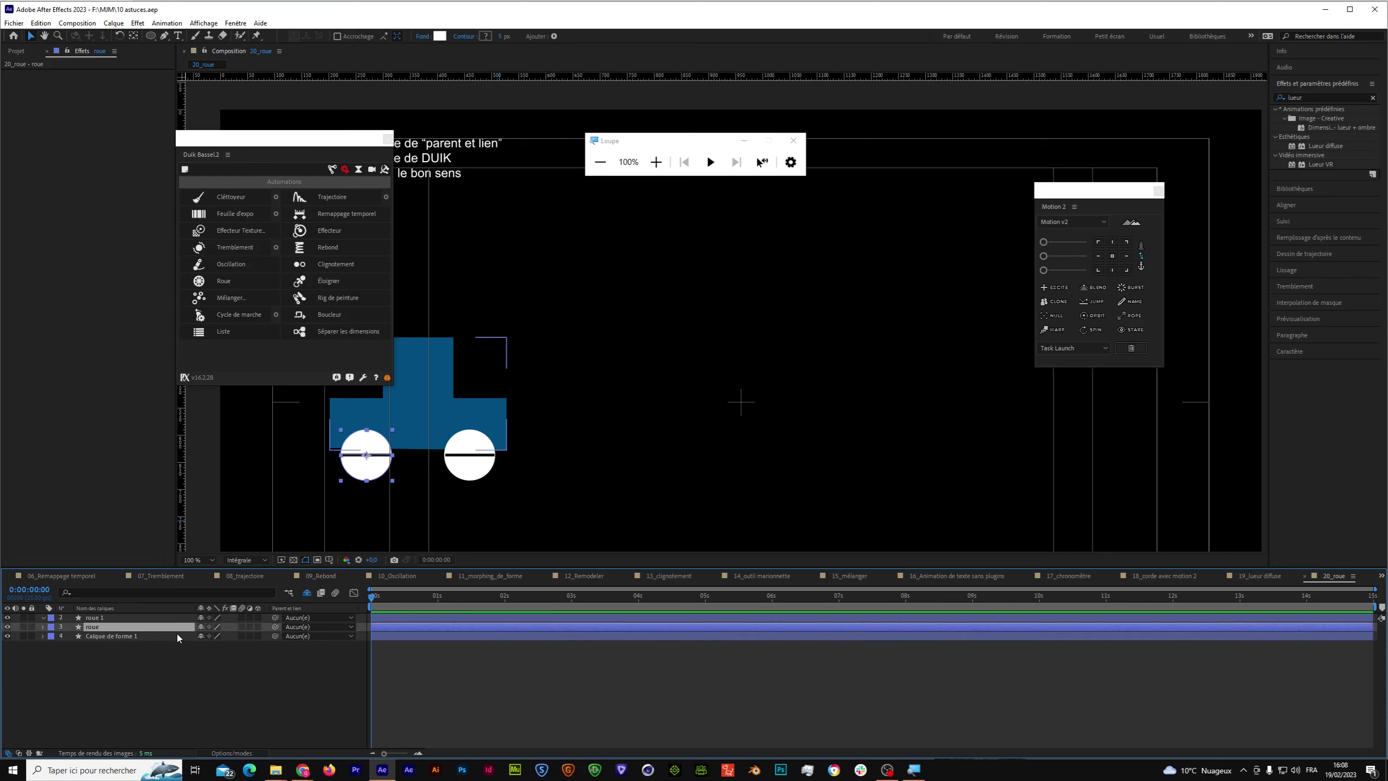
left_click(163, 637)
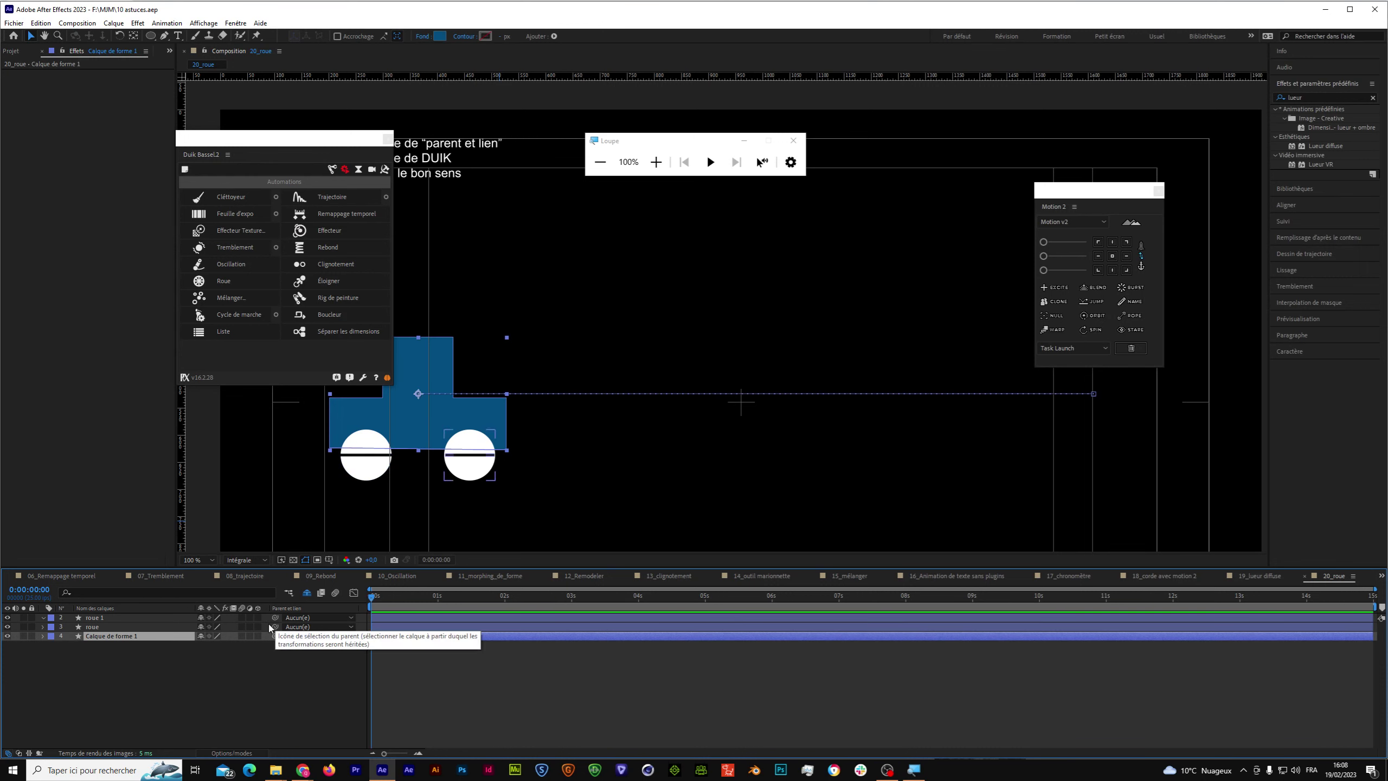
left_click(131, 626)
key("super+plus")
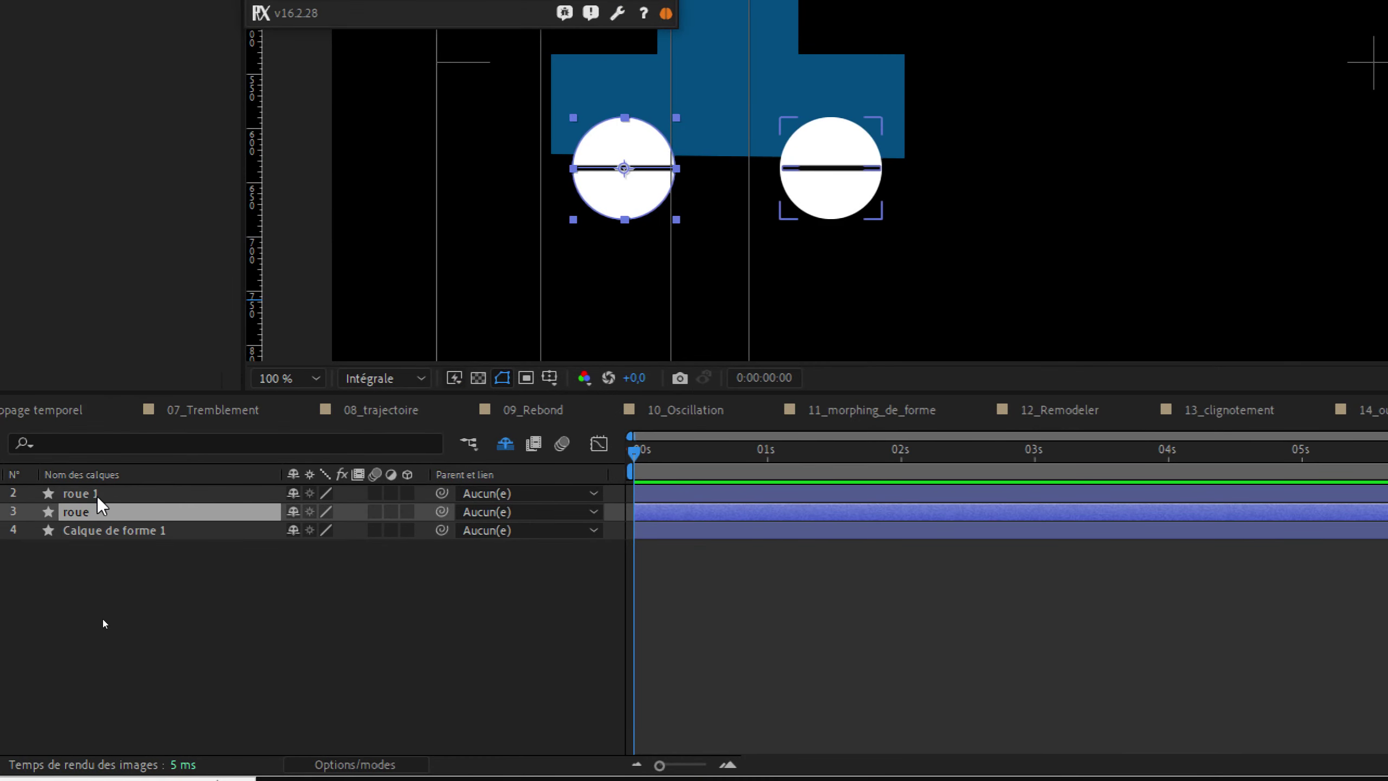
left_click(97, 495, "ctrl")
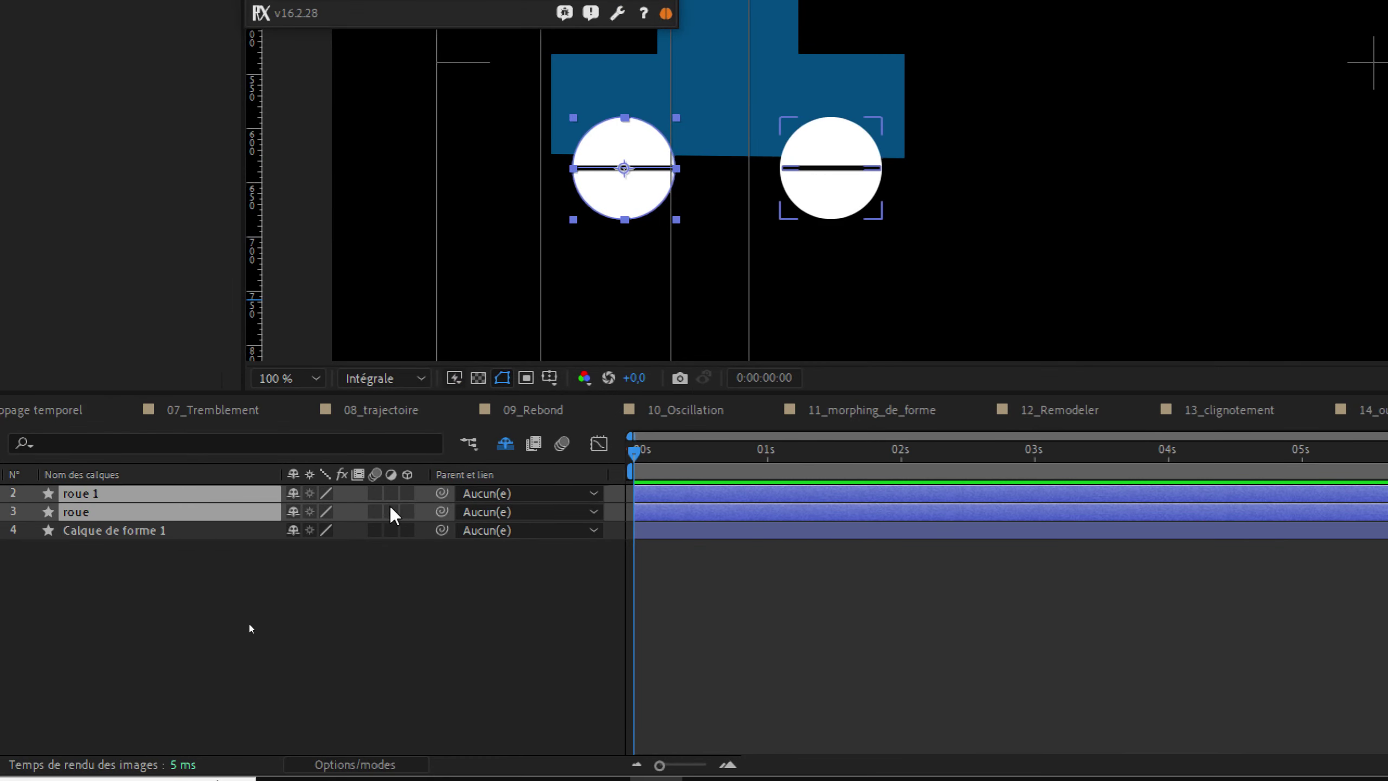
left_click_drag(442, 493, 82, 529)
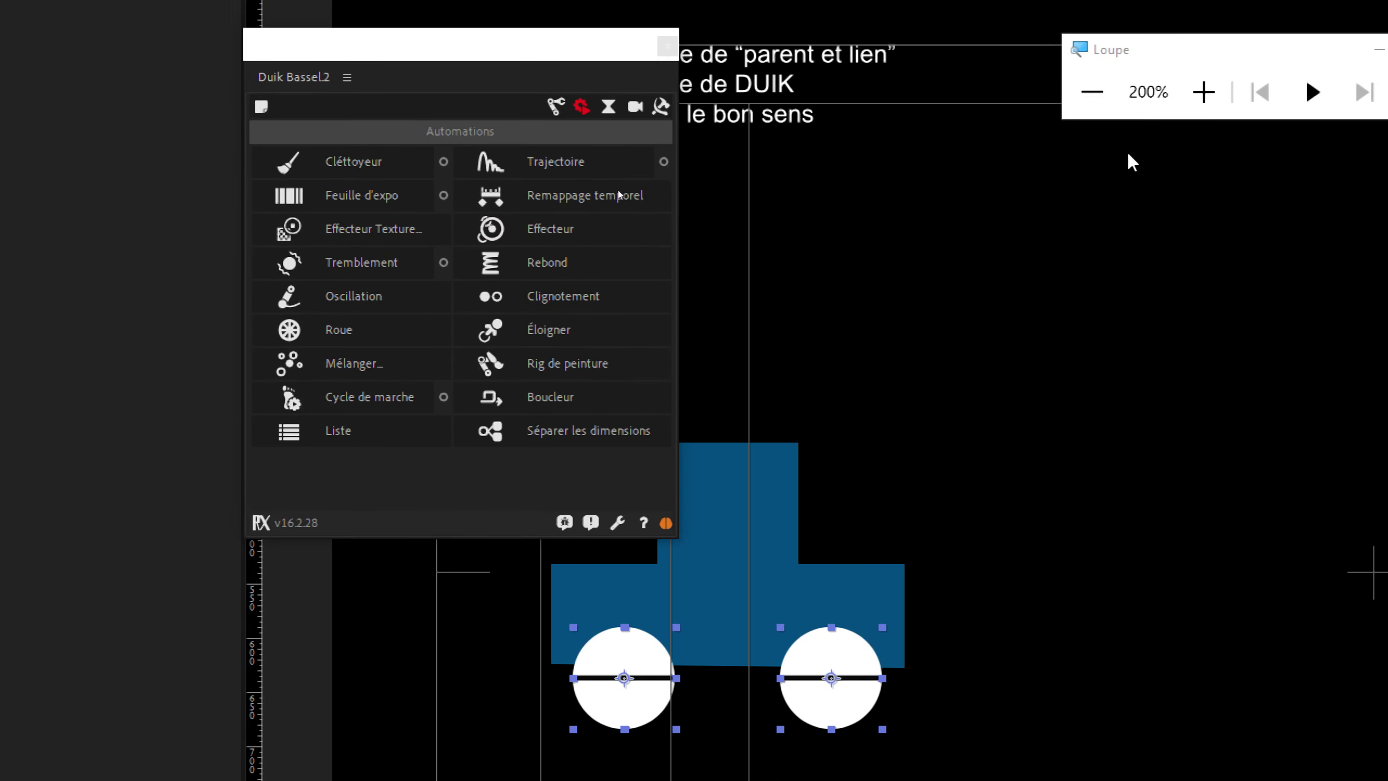
Scrub the timeline to confirm both wheels travel with the car body.
key("super+minus")
left_click(125, 636)
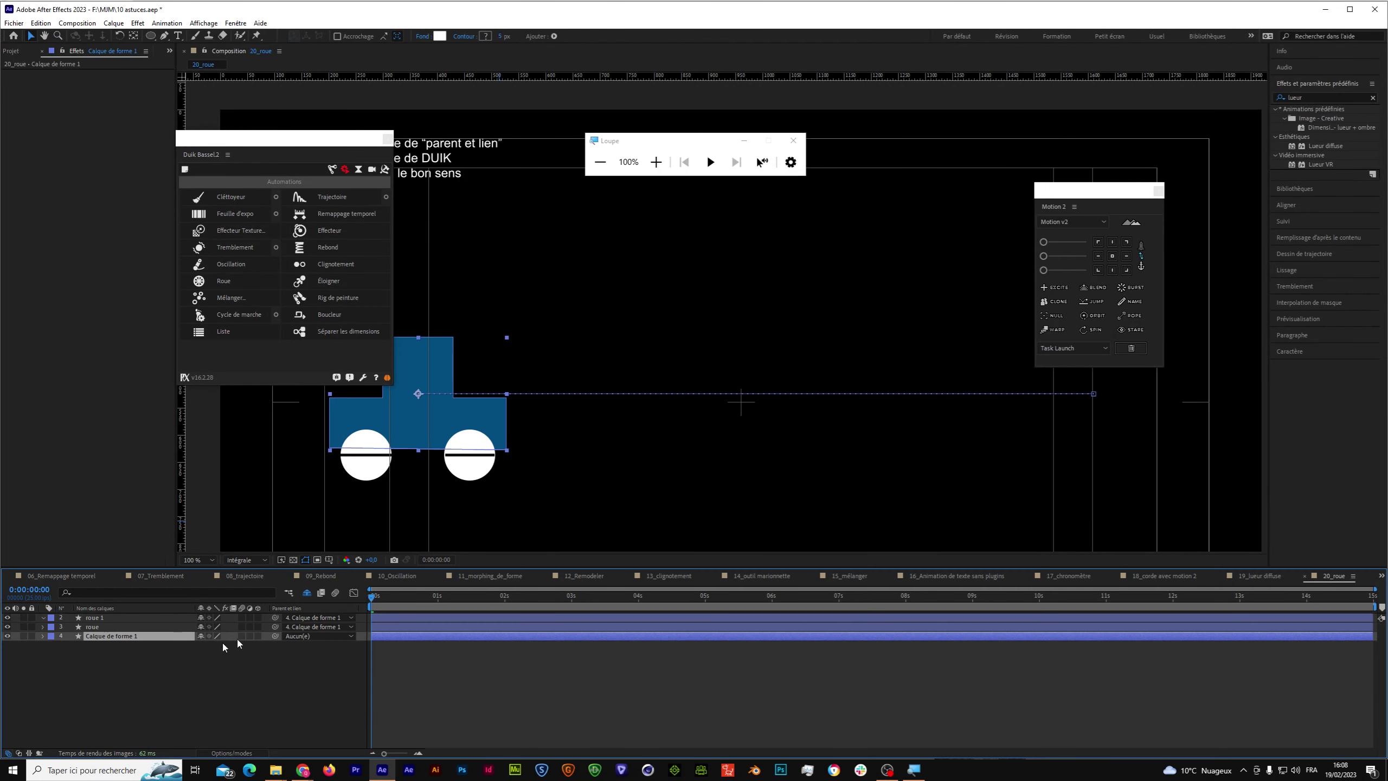
mouse_move(373, 601)
left_mouse_down()
mouse_move(569, 601)
mouse_move(228, 637)
left_mouse_up()
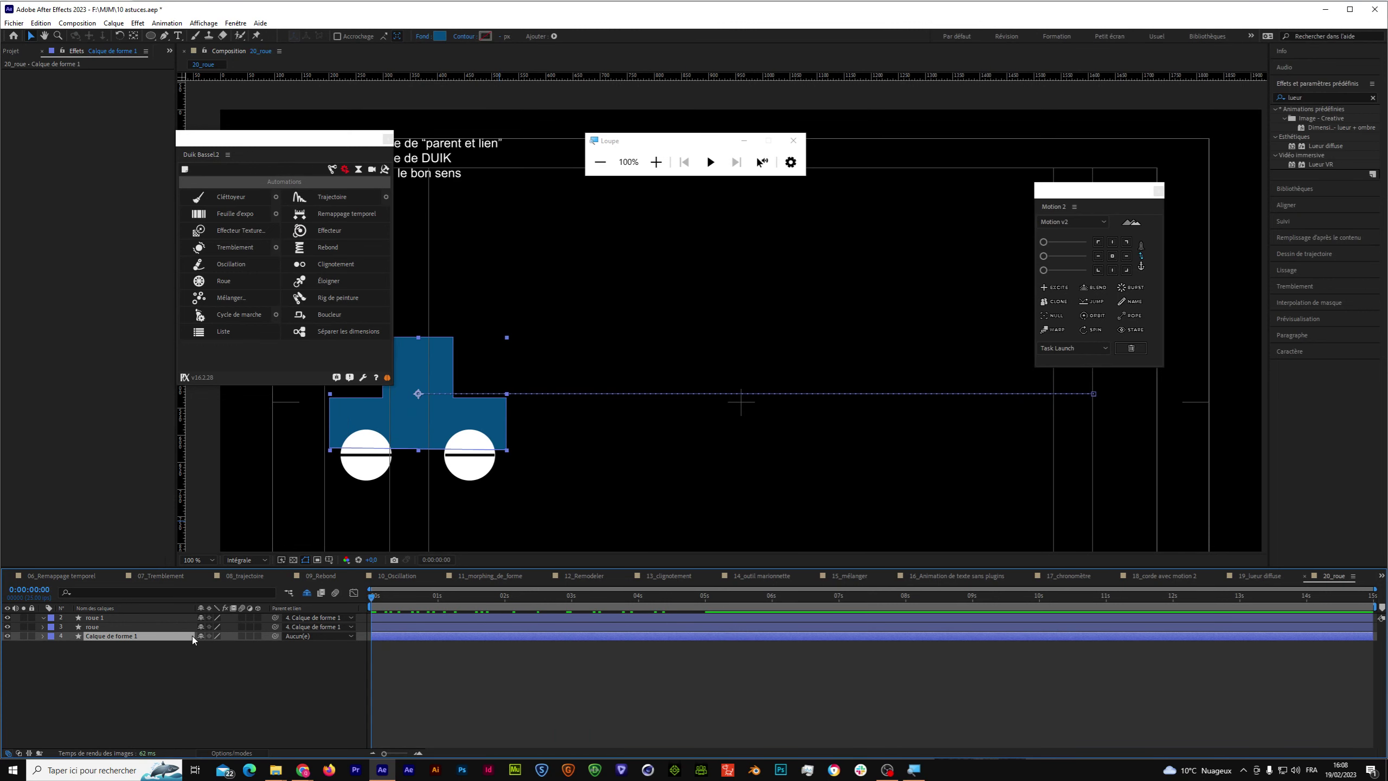
left_click(97, 627)
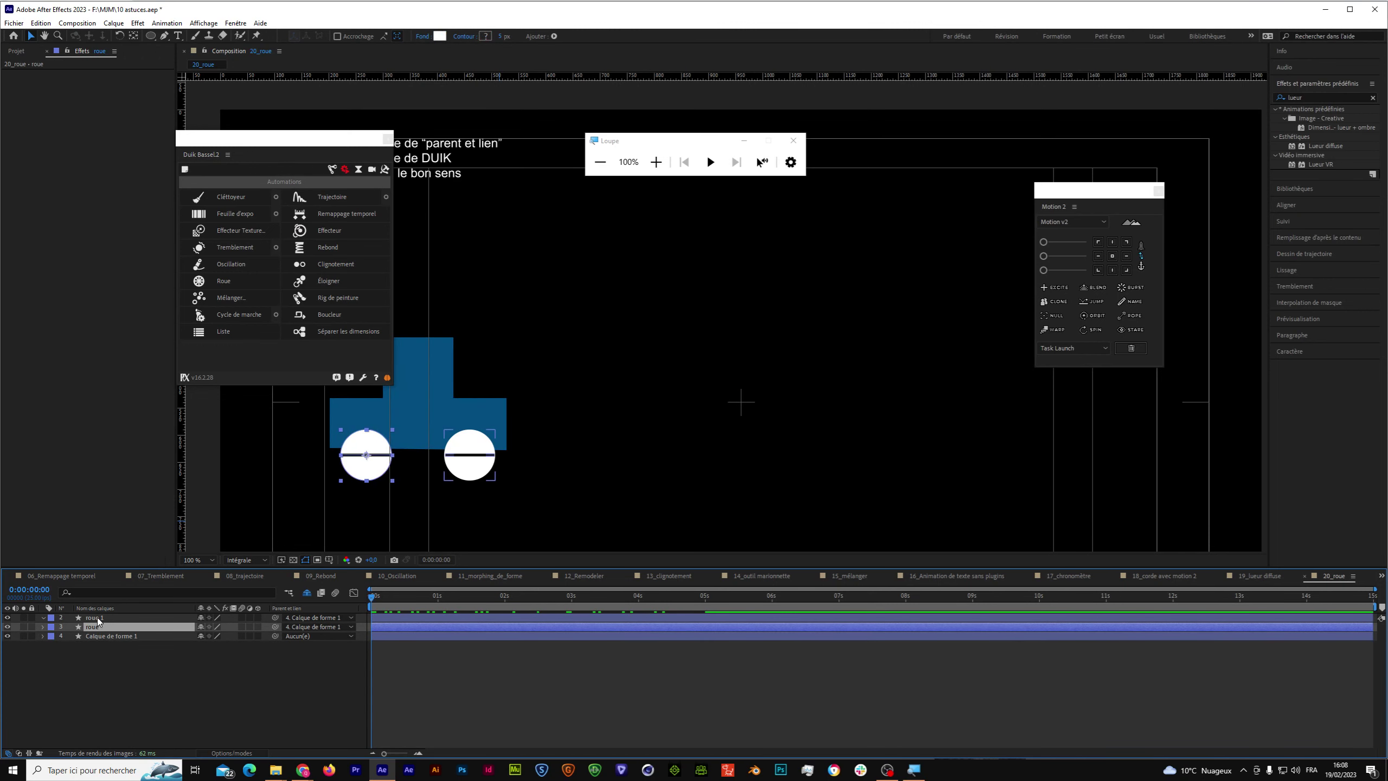
Apply Duik Roue automatic rotation to both wheels and preview the rolling car.
left_click(97, 617, "ctrl")
left_click(224, 280)
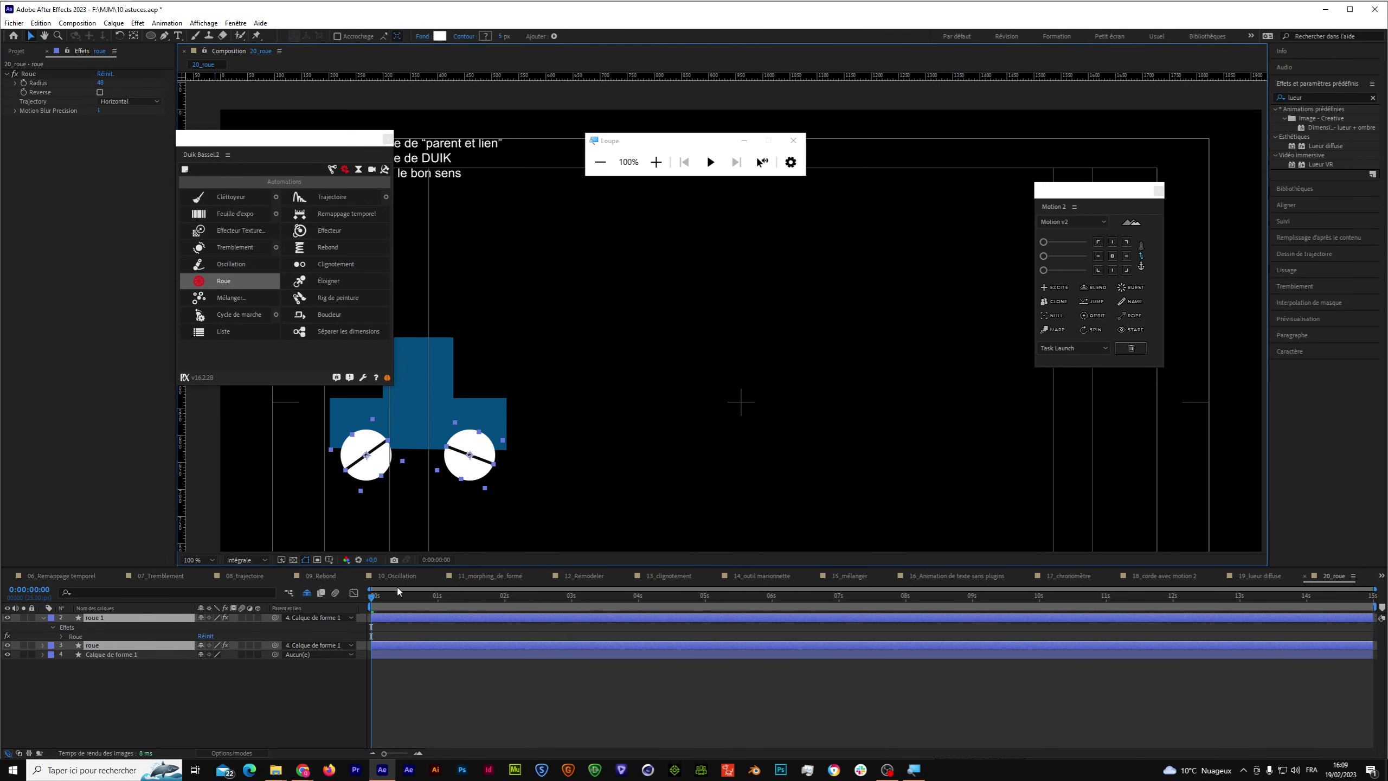
mouse_move(371, 602)
left_mouse_down()
mouse_move(752, 612)
mouse_move(371, 611)
left_mouse_up()
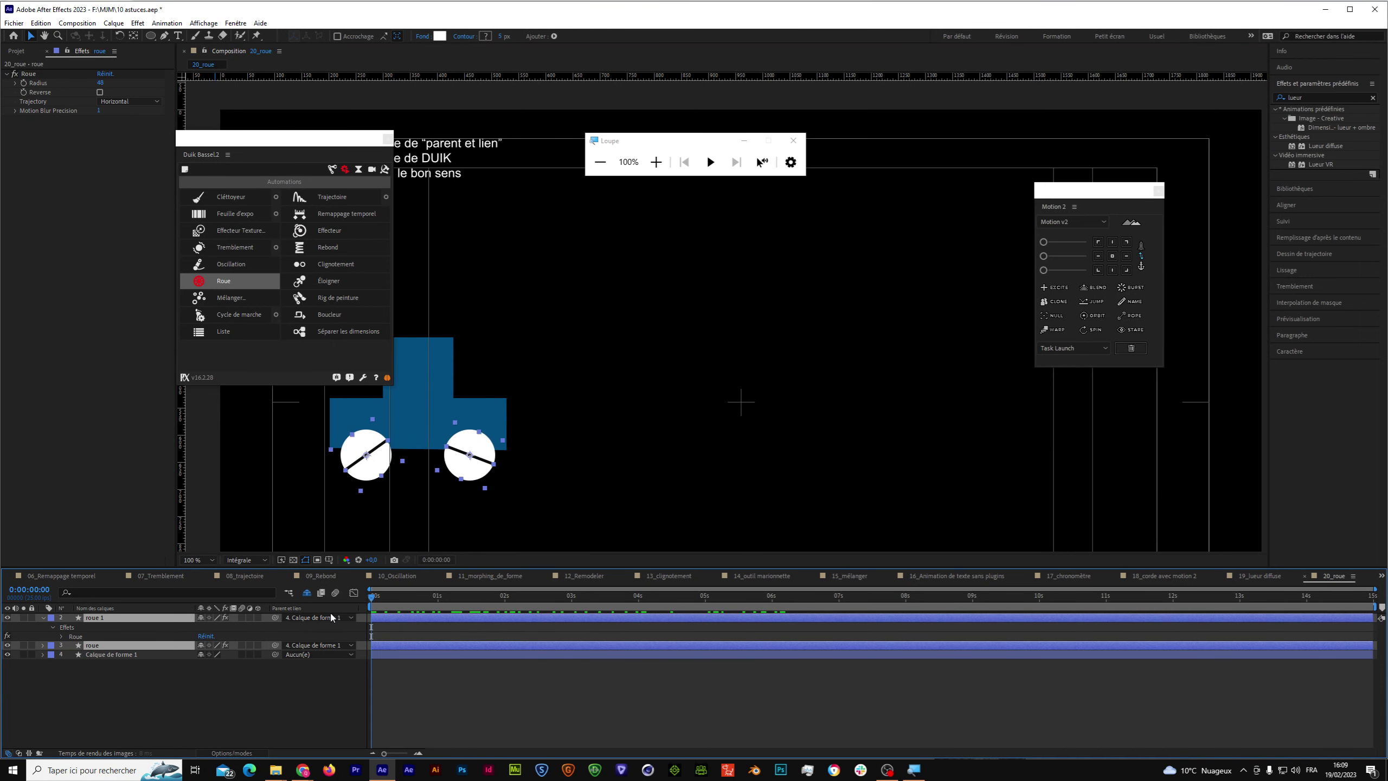
key("space")
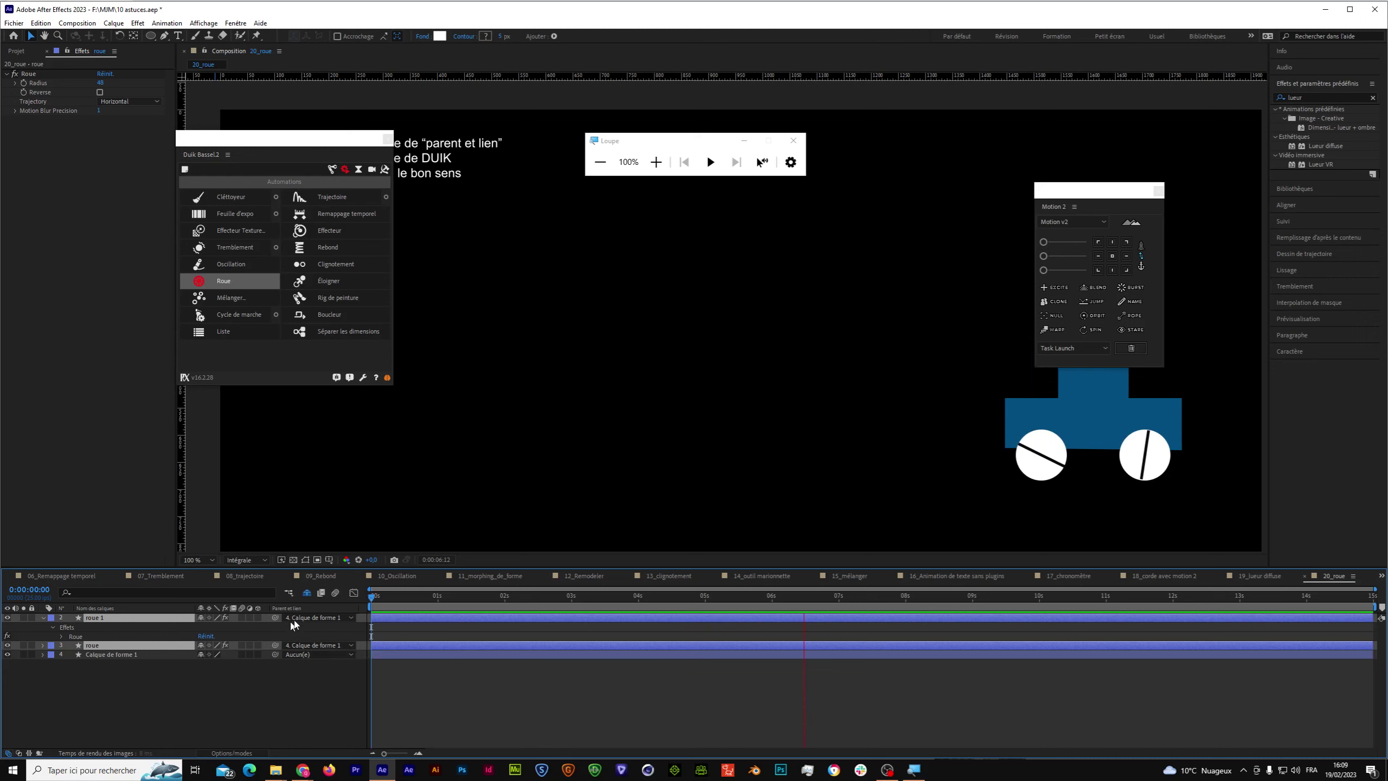
key("space")
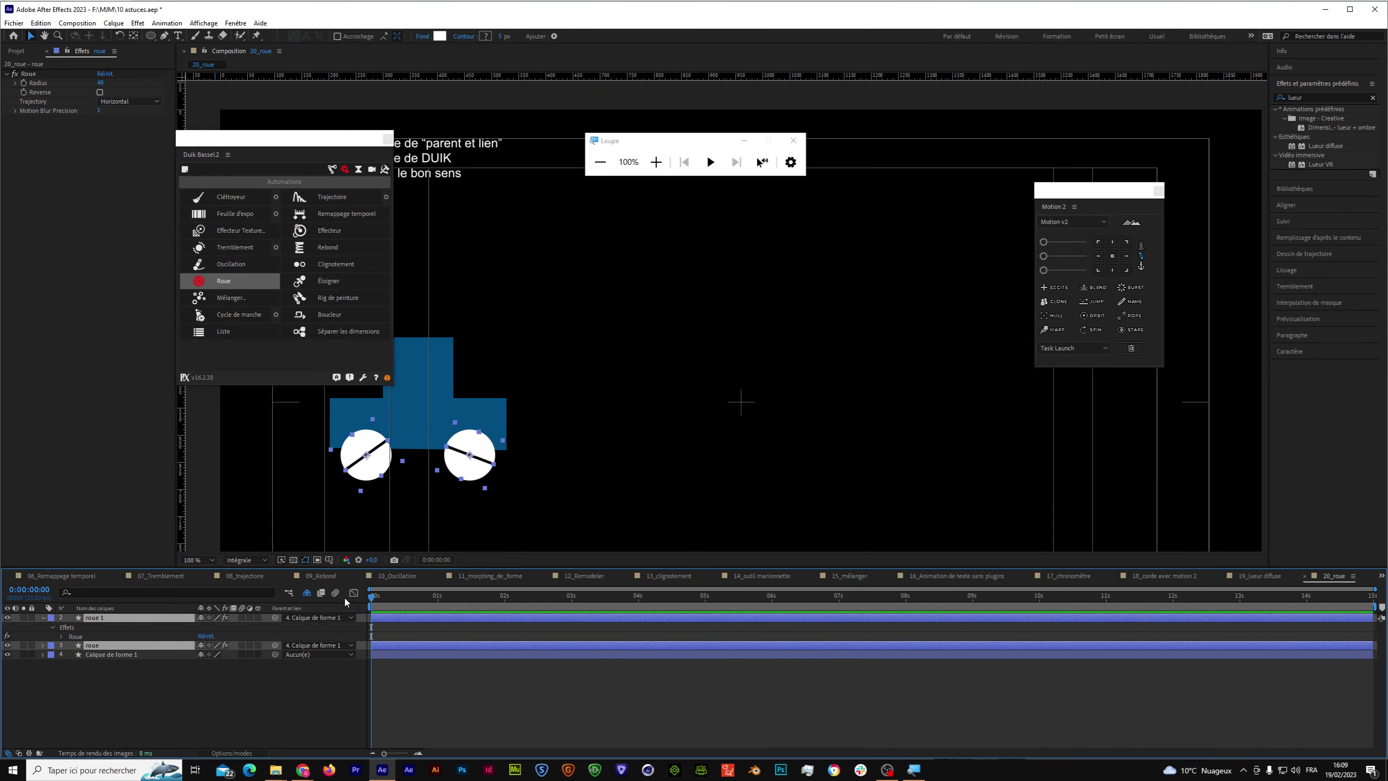
Undo the Roue rig and parenting, then make the instruction text layer shy again.
key("ctrl+z")
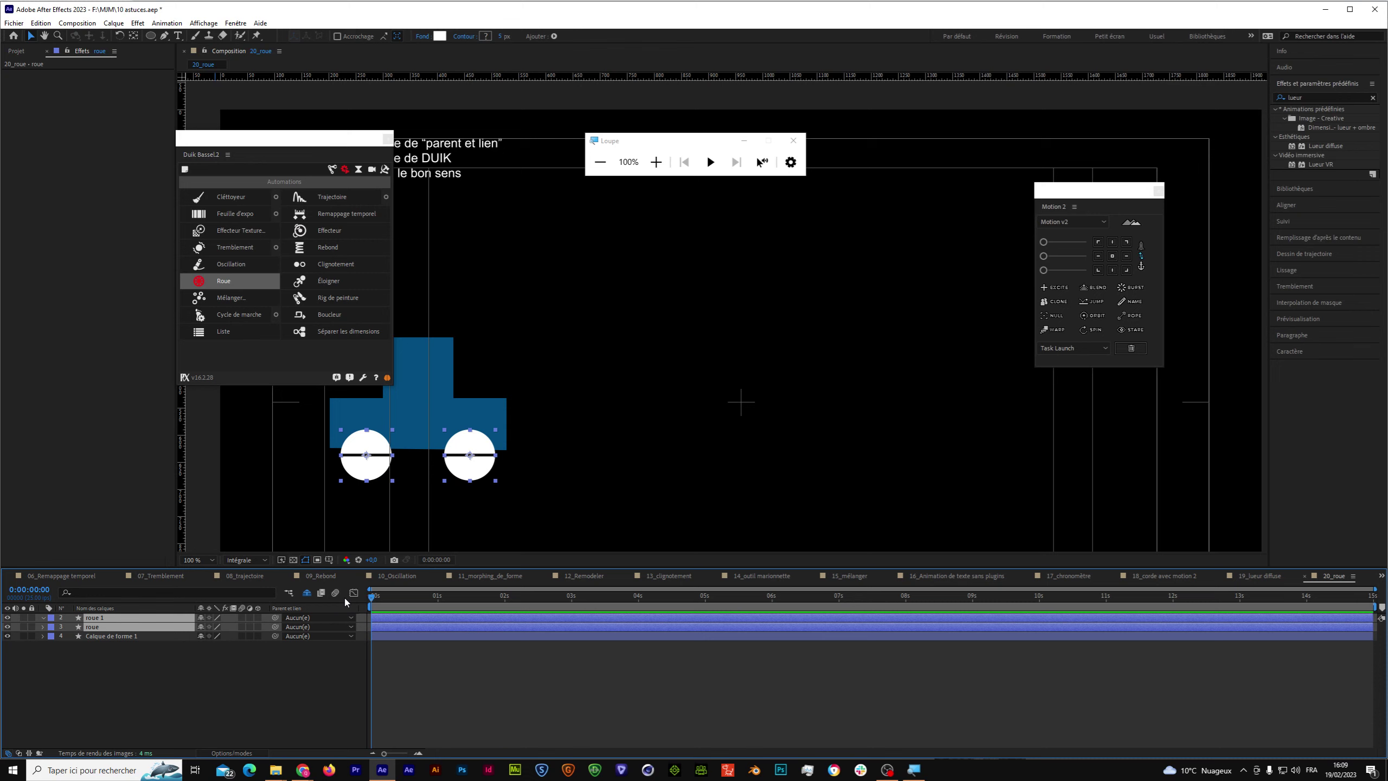
key("ctrl+z")
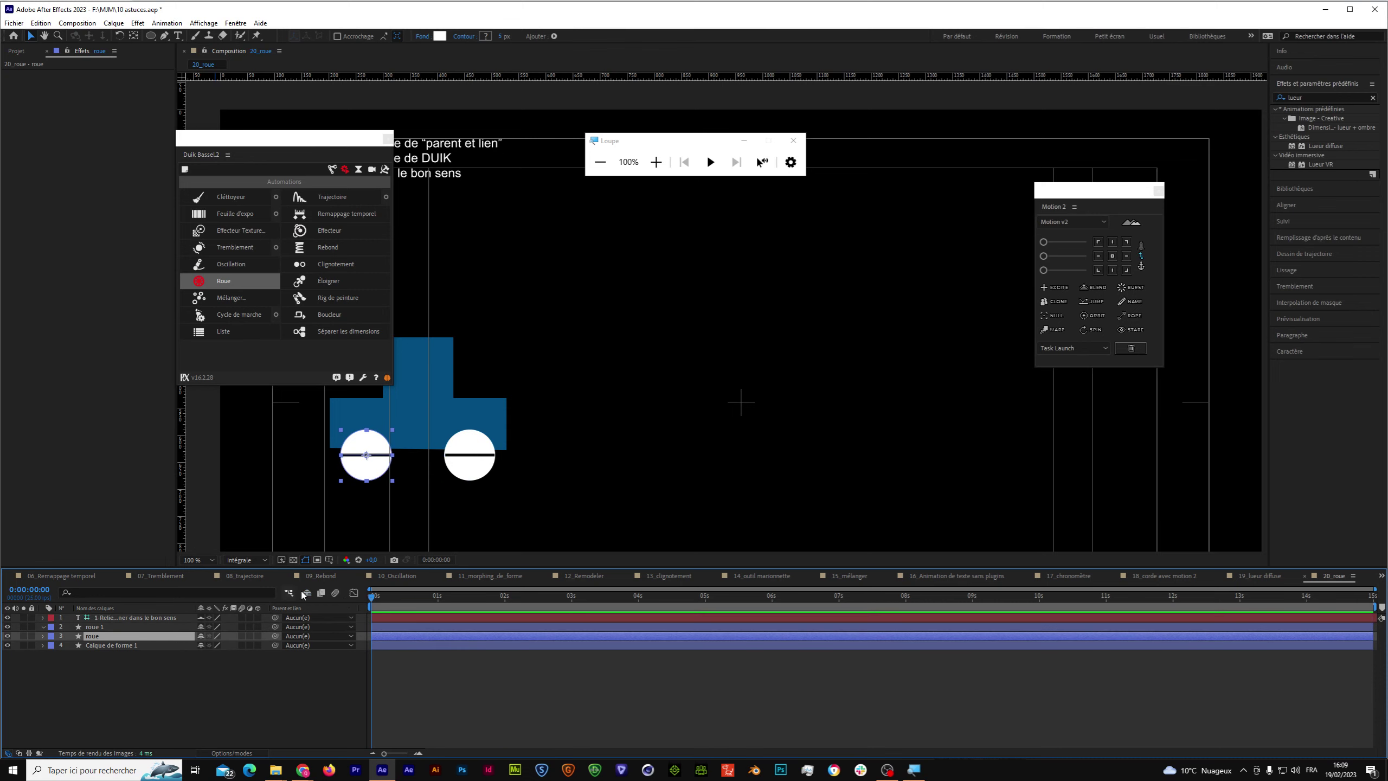
left_click(288, 591)
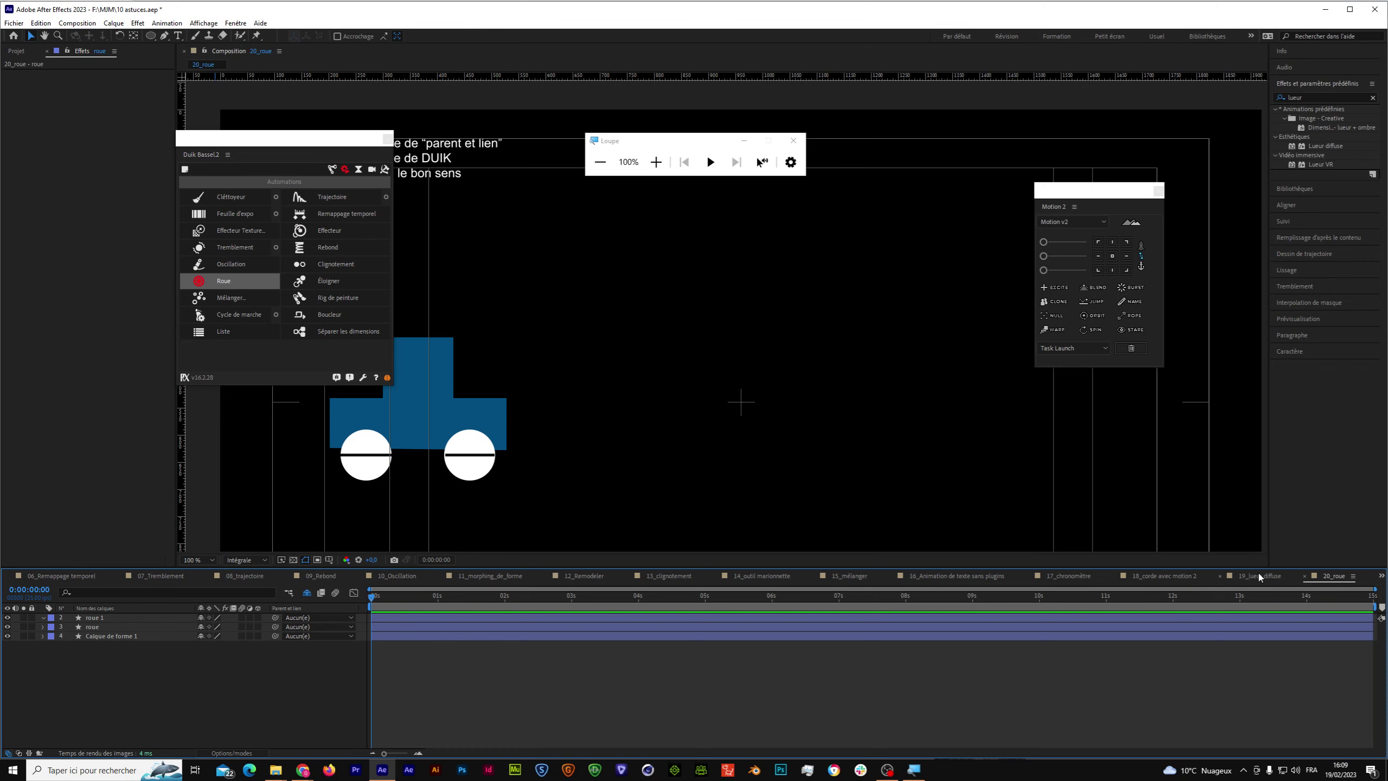
Remove the Rope layer from the 18_corde avec motion 2 comp.
left_click(1258, 580)
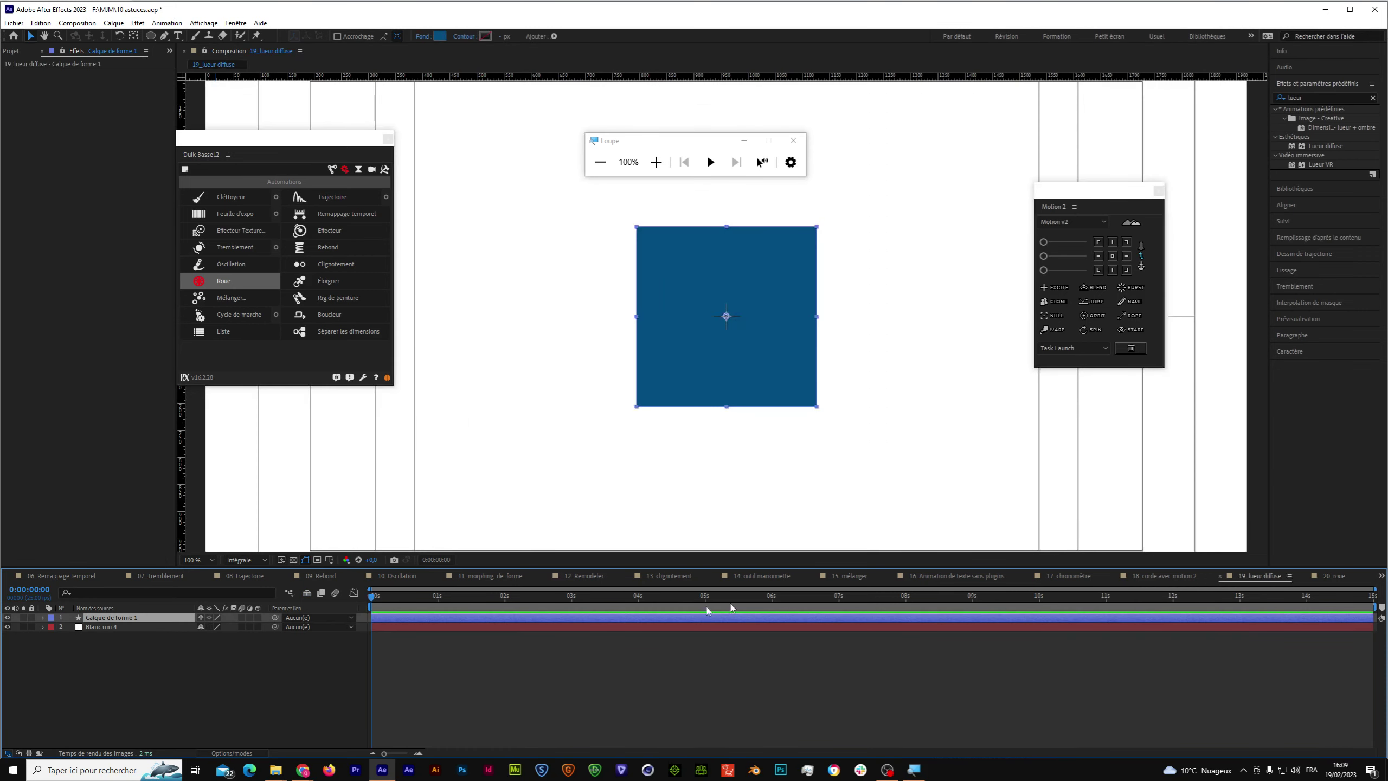
left_click(129, 628)
left_click(1164, 576)
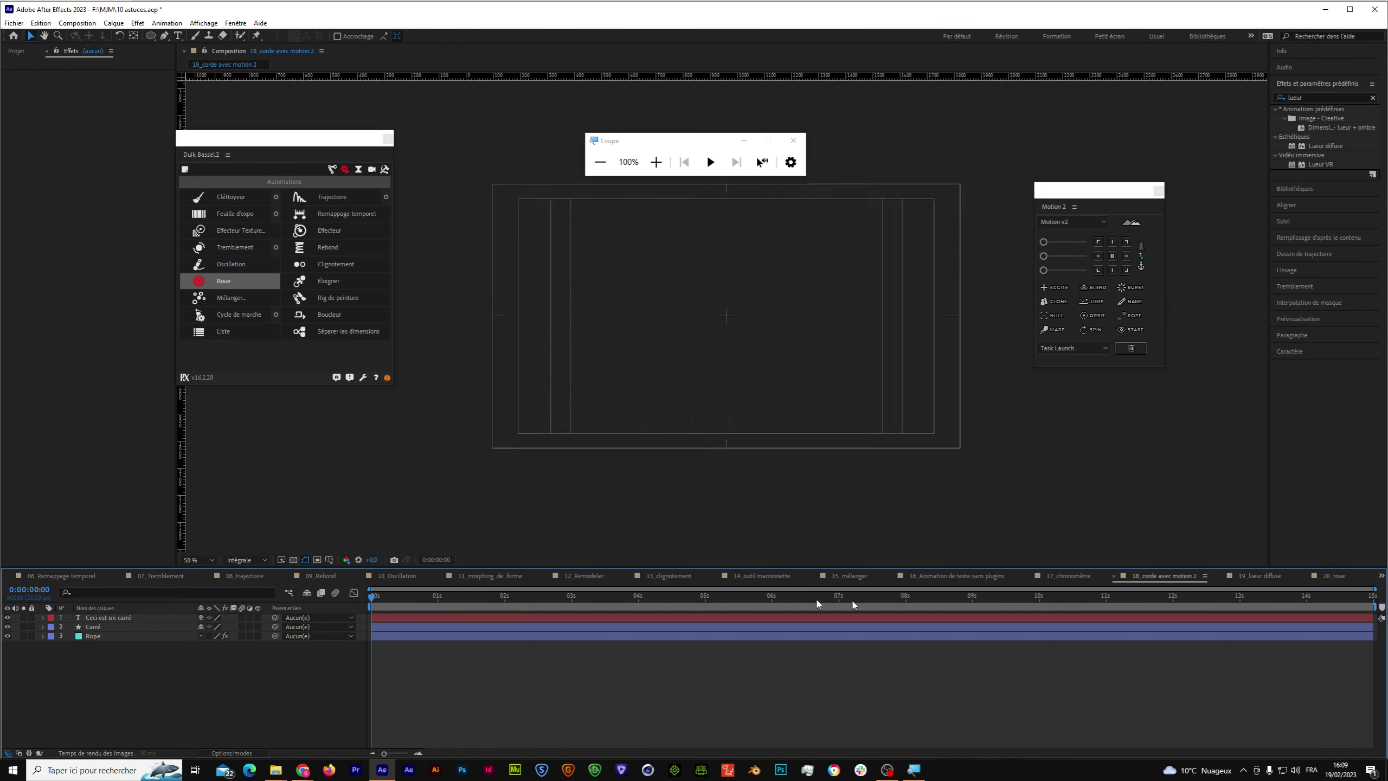
left_click_drag(126, 645, 91, 614)
left_click(102, 670)
left_click(93, 636)
key("Delete")
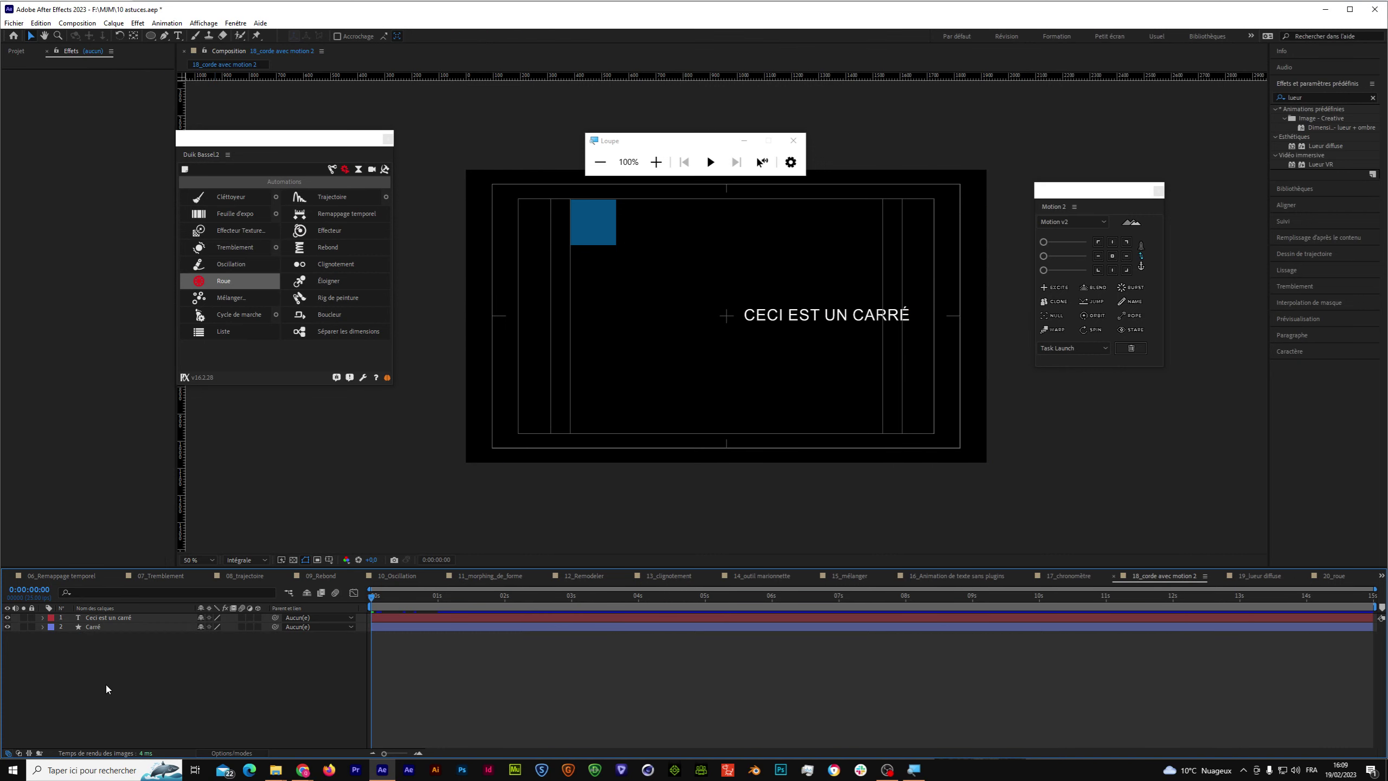
Browse back through earlier comps, checking 15_mélanger's Position keyframes, ending on 14_outil marionnette.
left_click(89, 625)
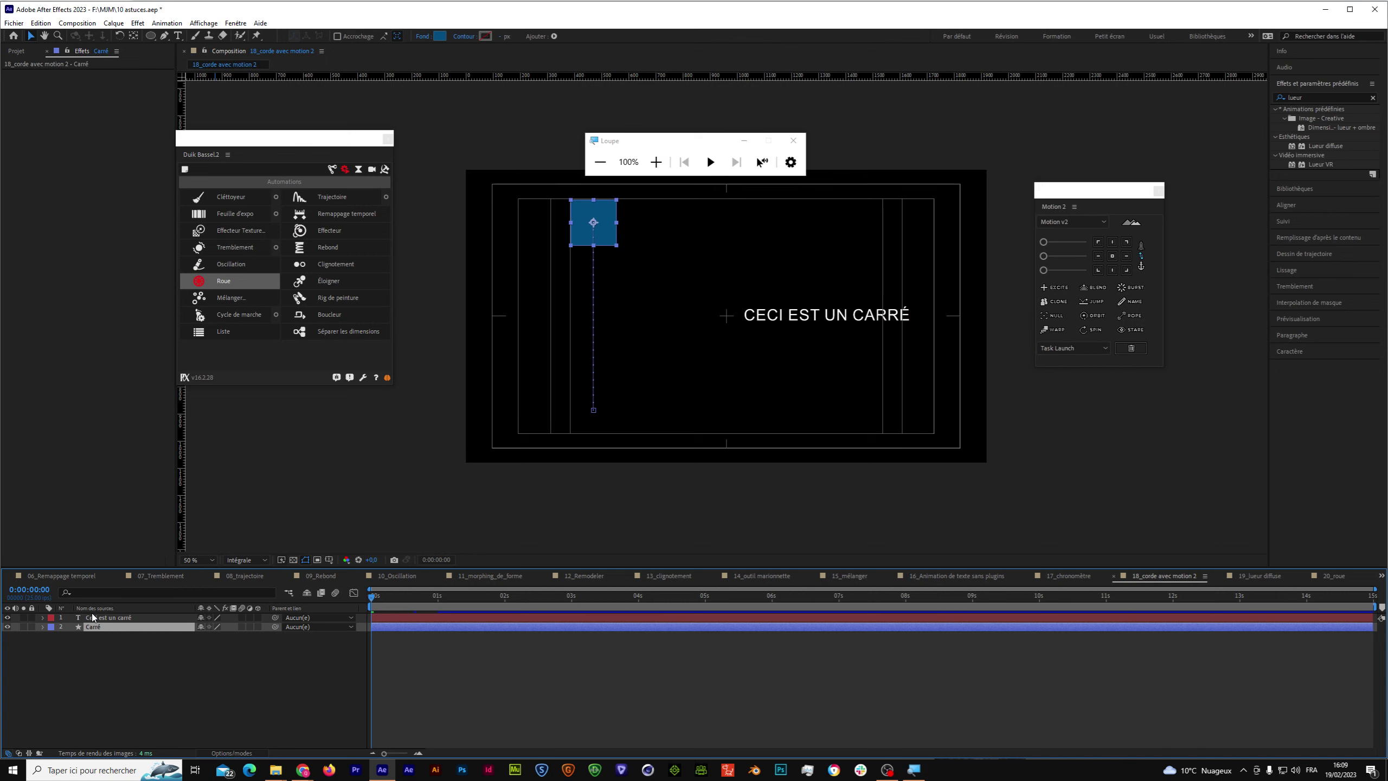
left_click(91, 612)
key("shift+comma")
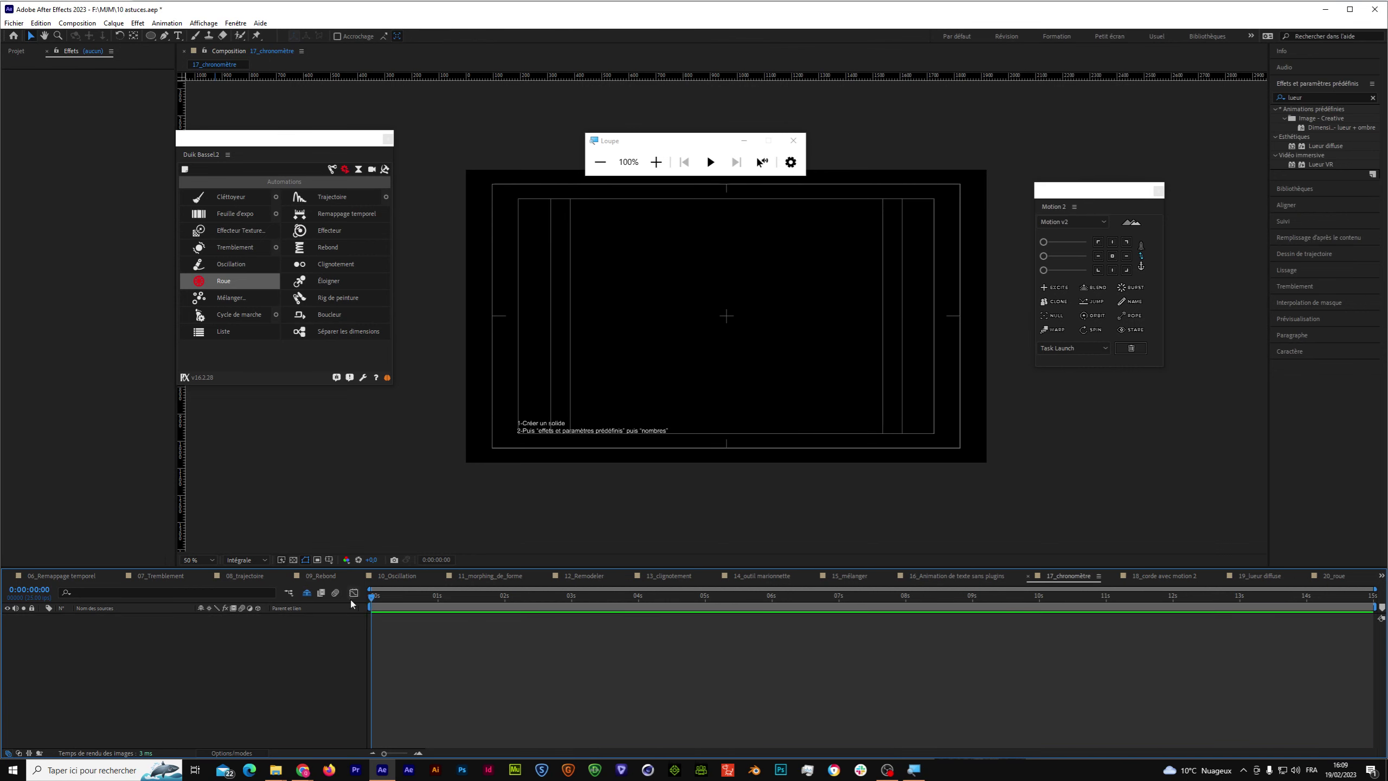
left_click(916, 578)
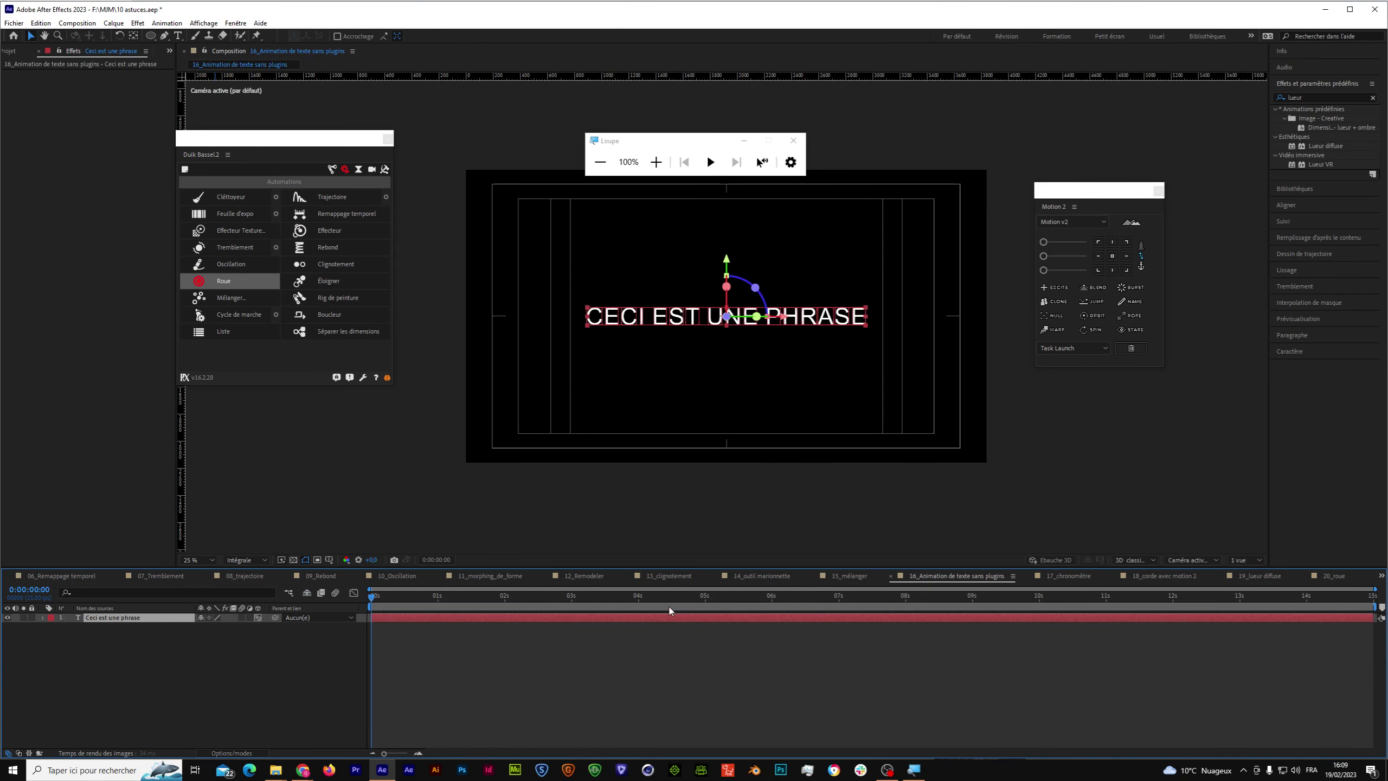
left_click(849, 576)
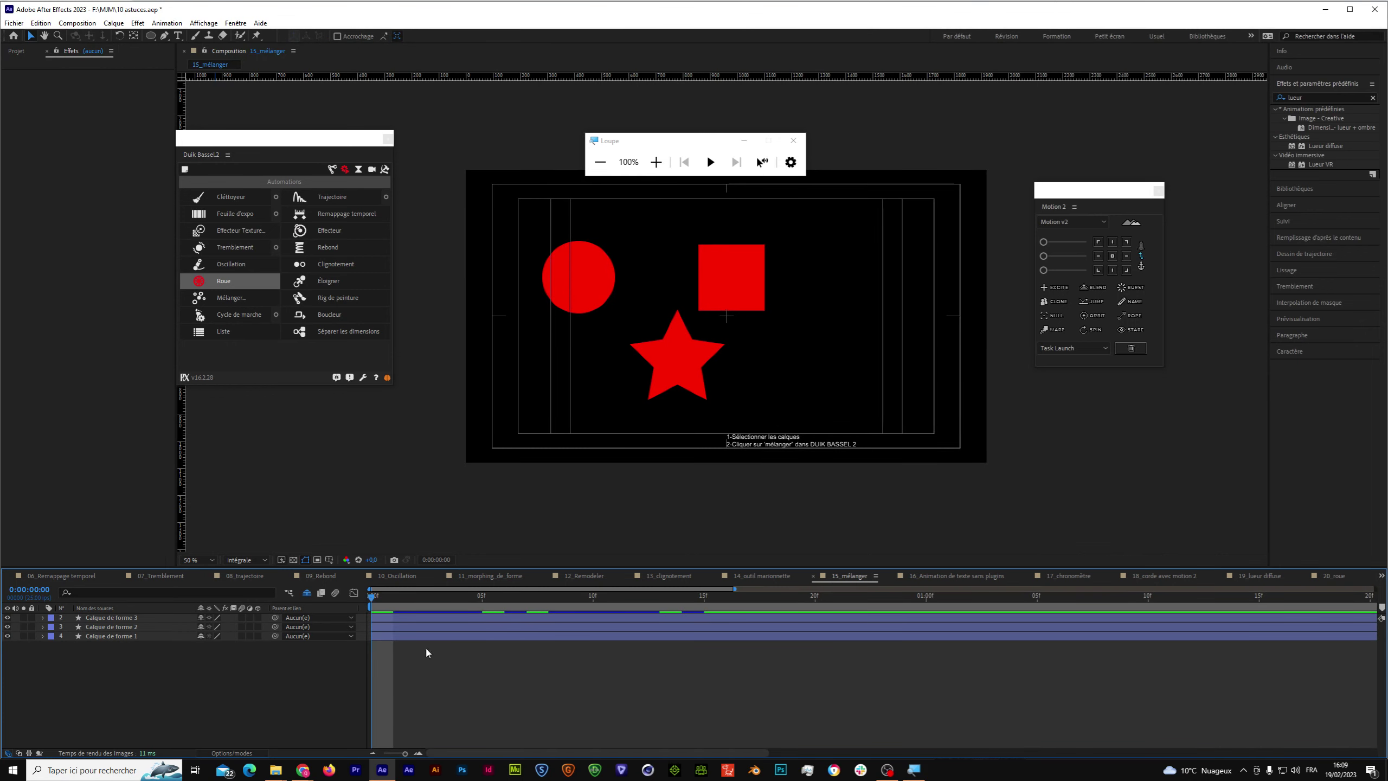
left_click(133, 636)
left_click(128, 618, "shift")
key("u")
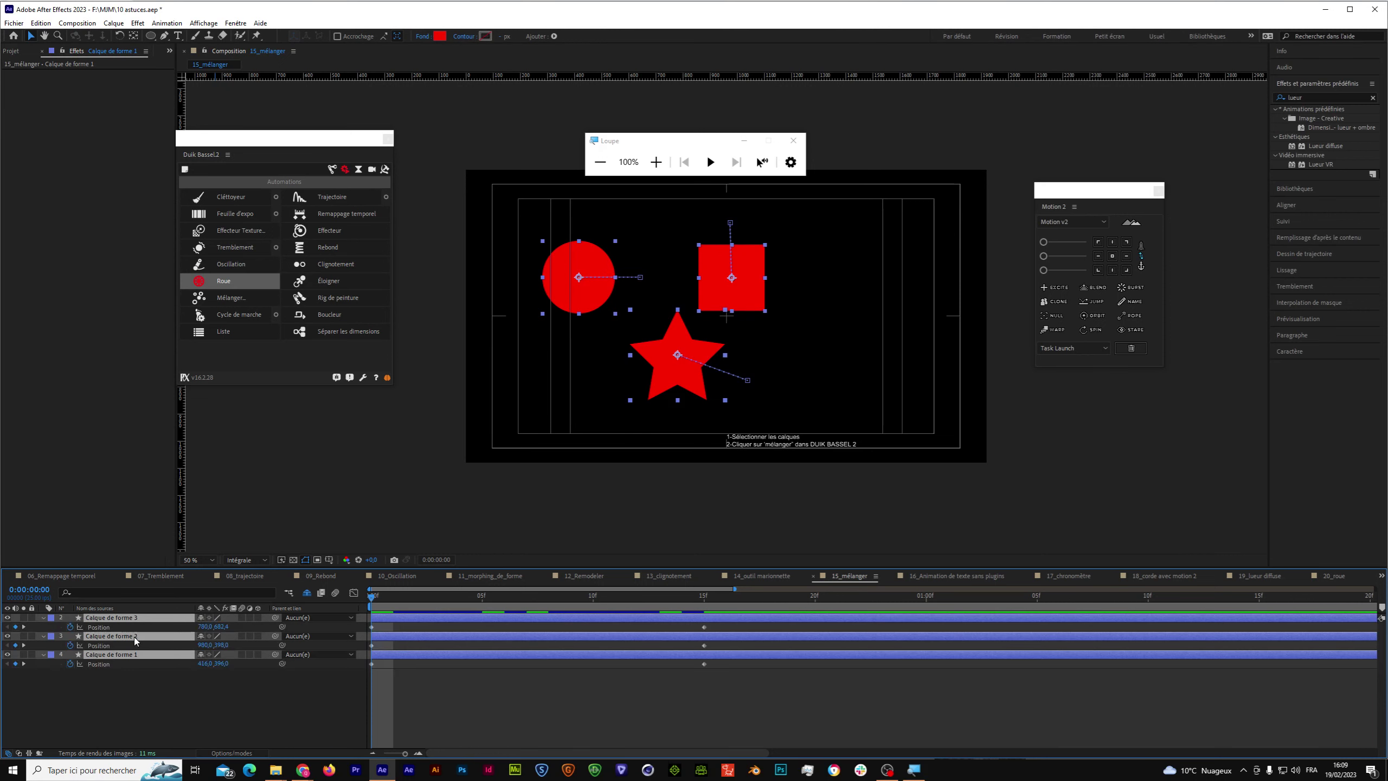
left_click(43, 617)
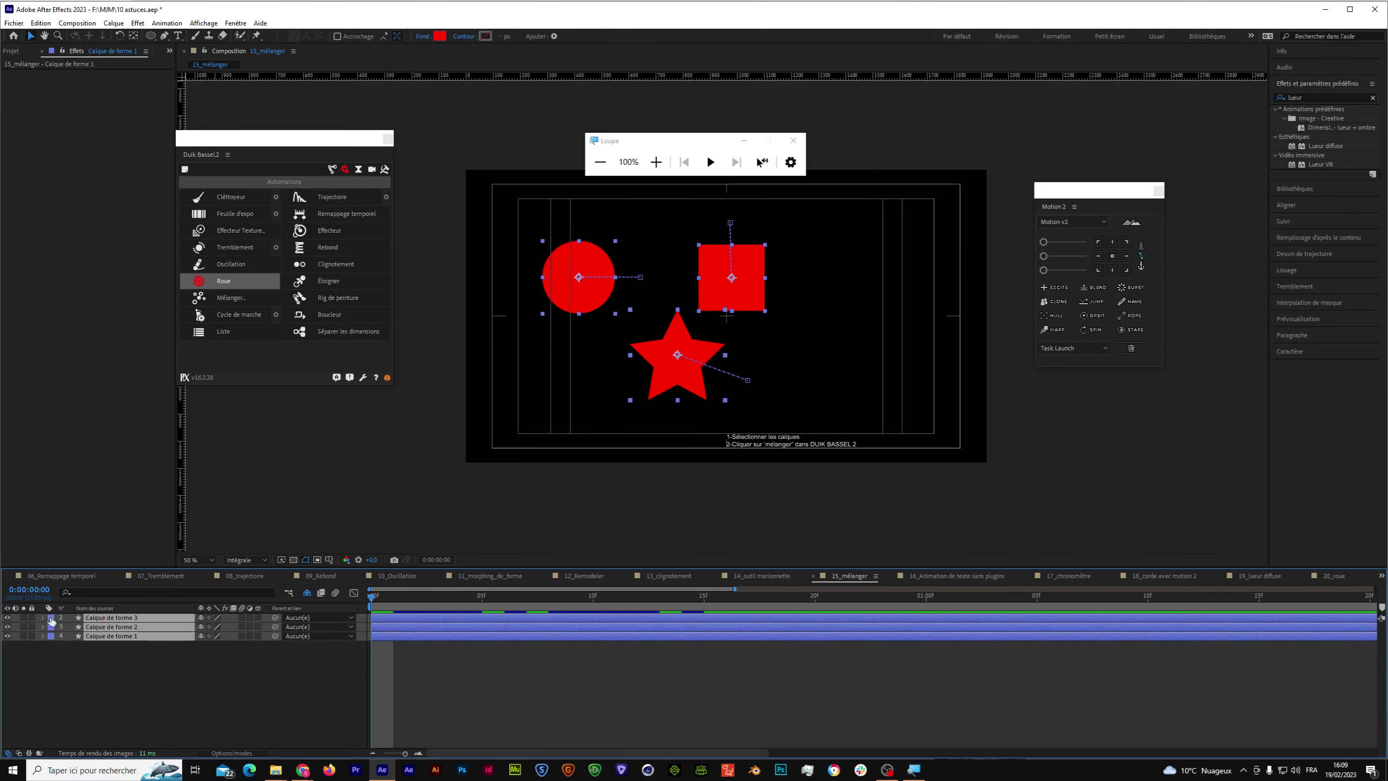
left_click(743, 576)
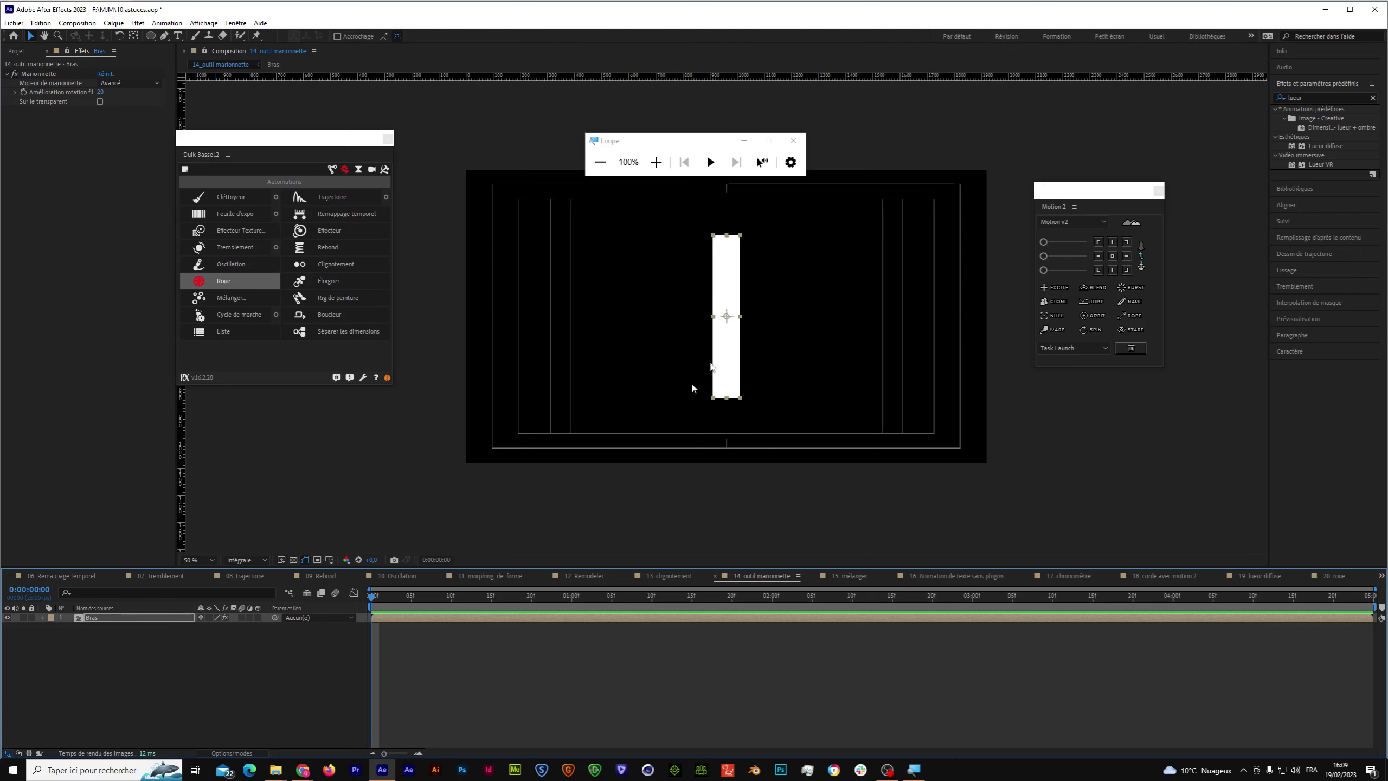
Delete the Marionnette puppet effect from the Bras layer.
left_click(118, 617)
key("u")
left_click(89, 627)
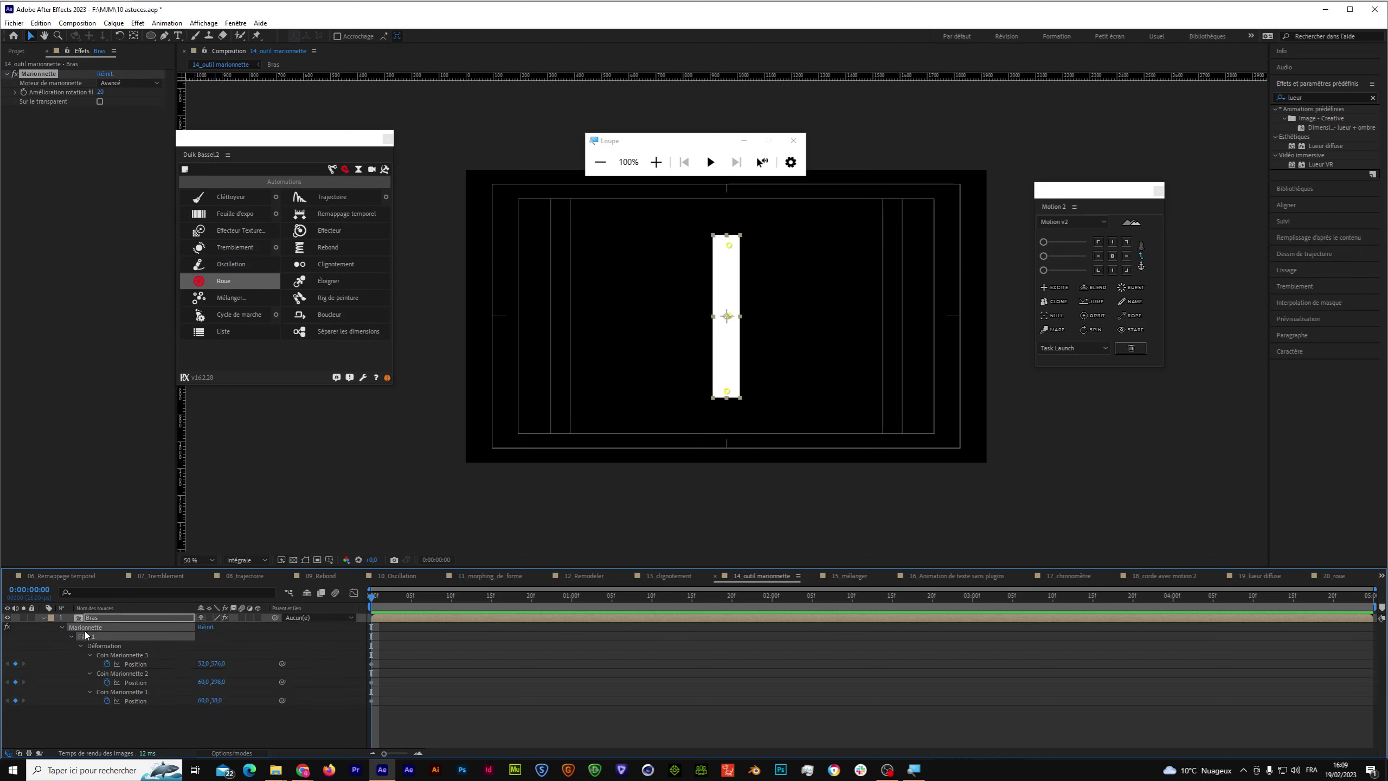
left_click(88, 629)
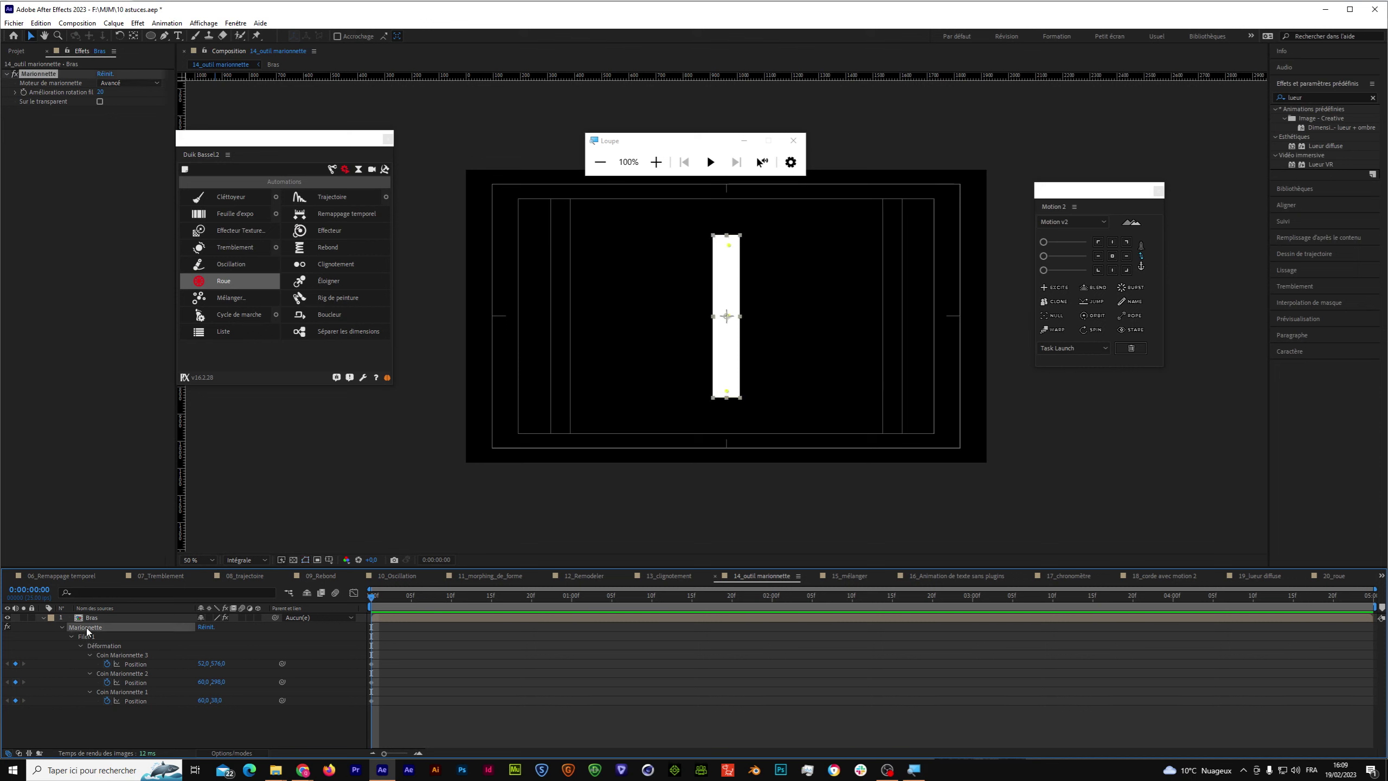
key("Delete")
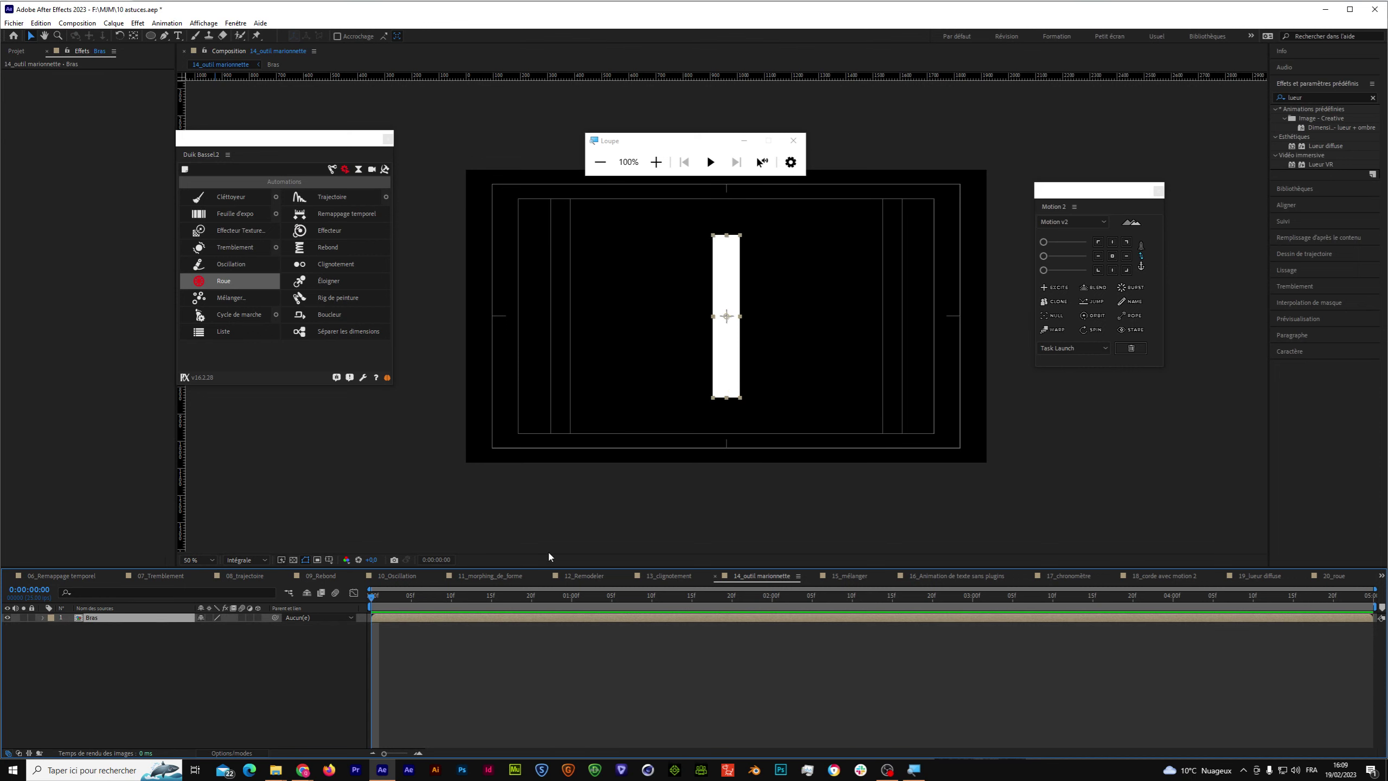
Check the 13_clignotement comp, then preview the 12_Remodeler animation and select [Rond].
left_click(653, 580)
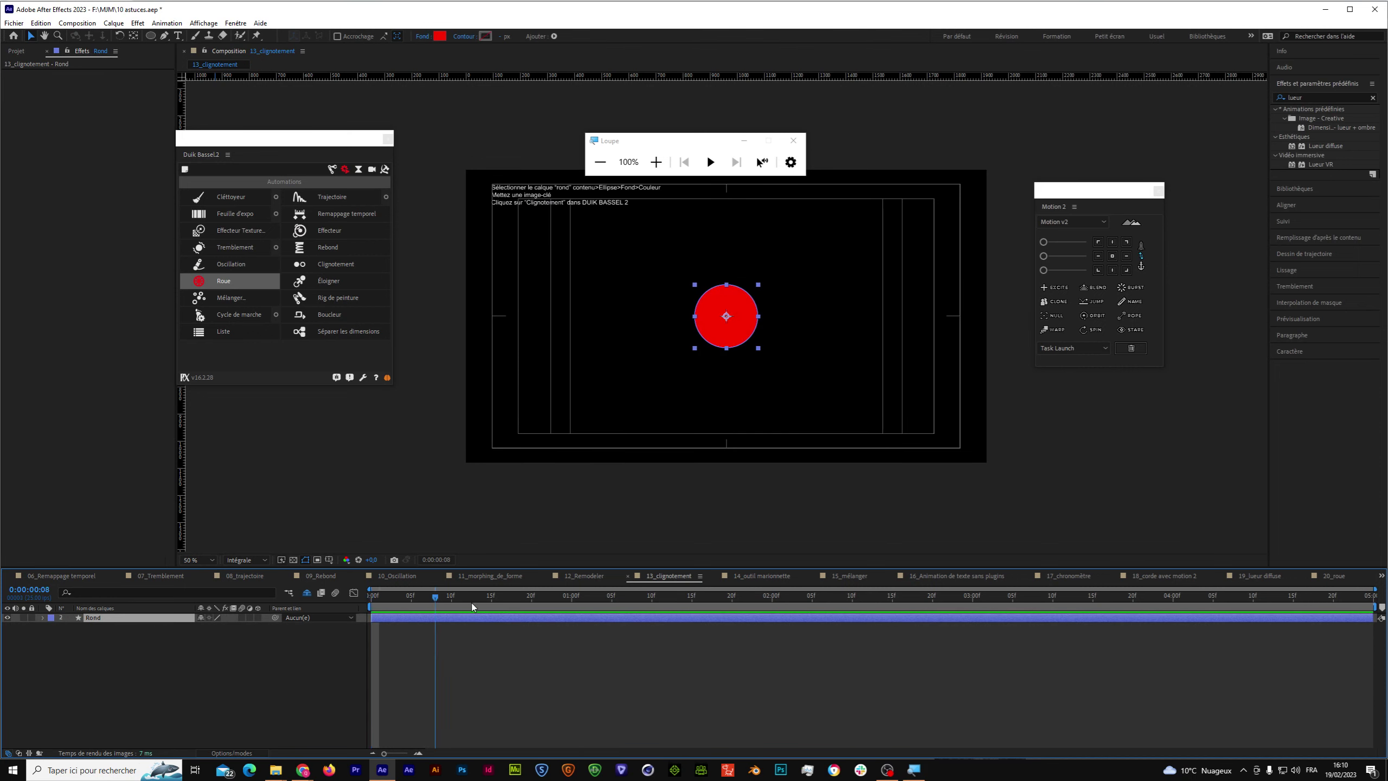
left_click(578, 579)
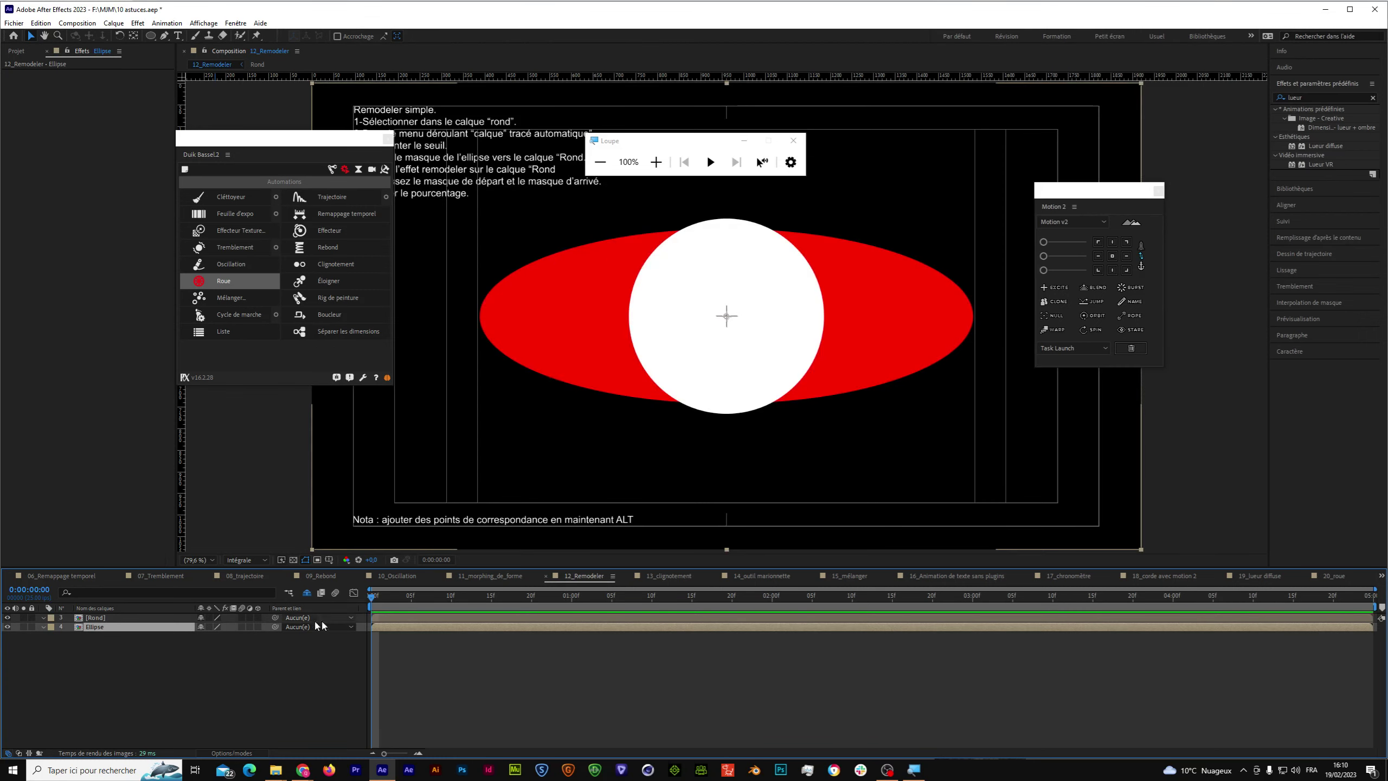
key("space")
left_click(107, 618, "ctrl")
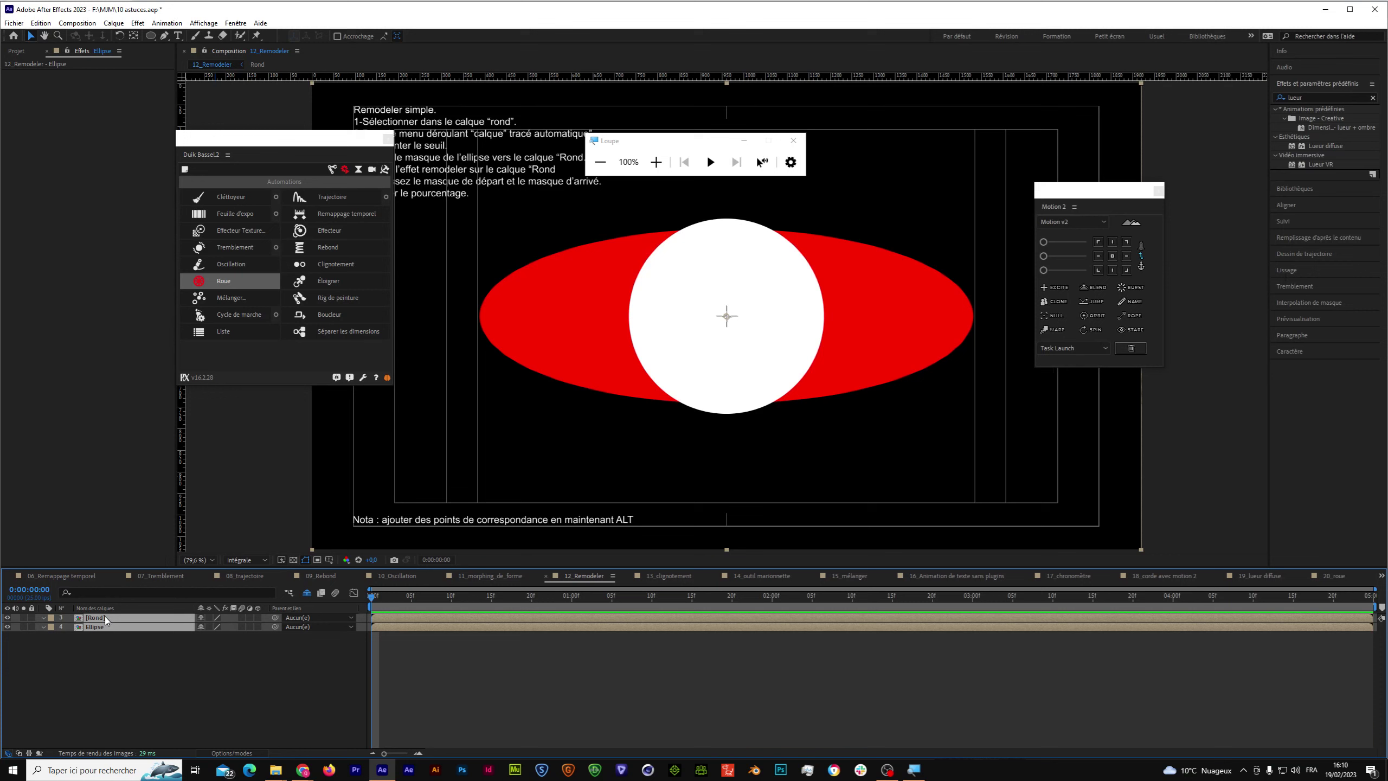
Scrub the 11_morphing_de_forme morph, glance at 10_Oscillation, return, and save the project.
left_click(490, 575)
left_click(397, 595)
mouse_move(408, 603)
left_mouse_down()
mouse_move(351, 614)
mouse_move(480, 610)
mouse_move(370, 599)
left_mouse_up()
left_click(405, 575)
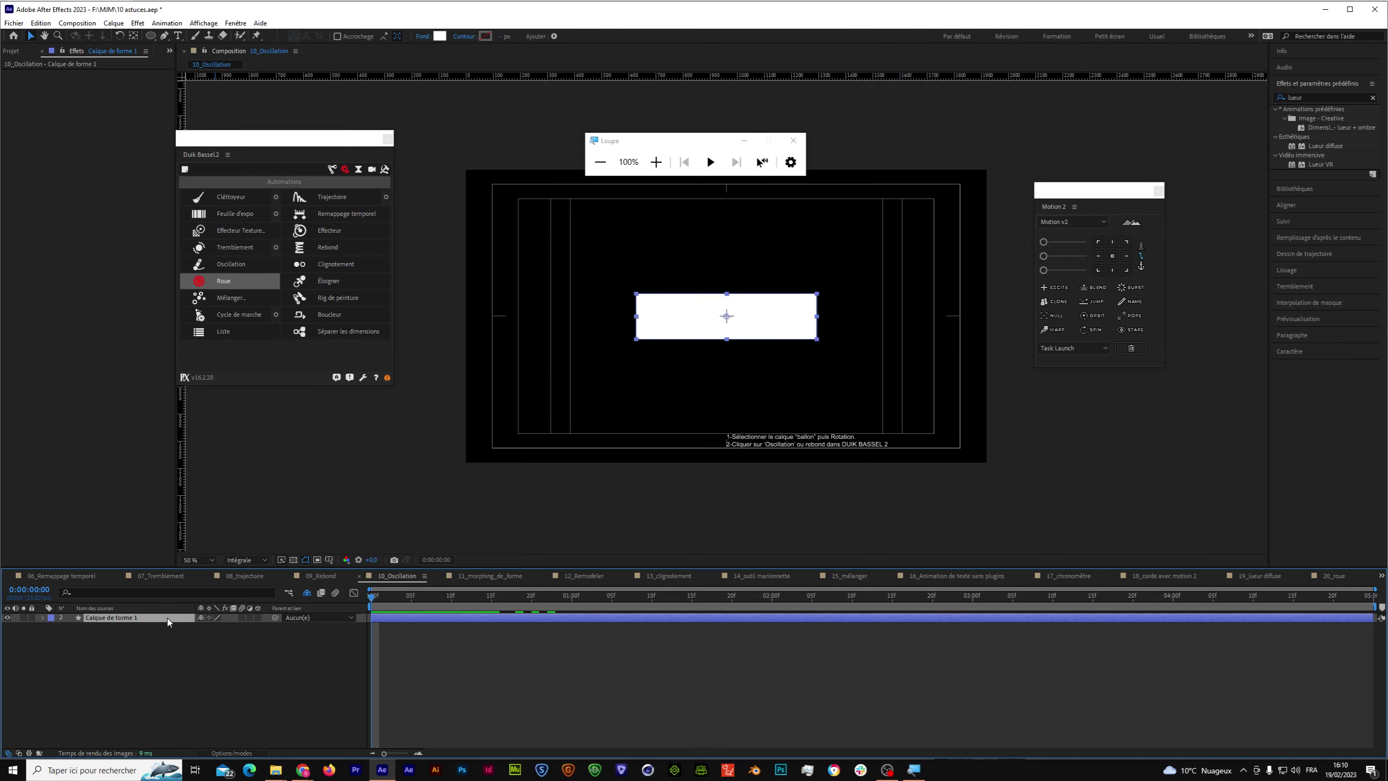
left_click(462, 575)
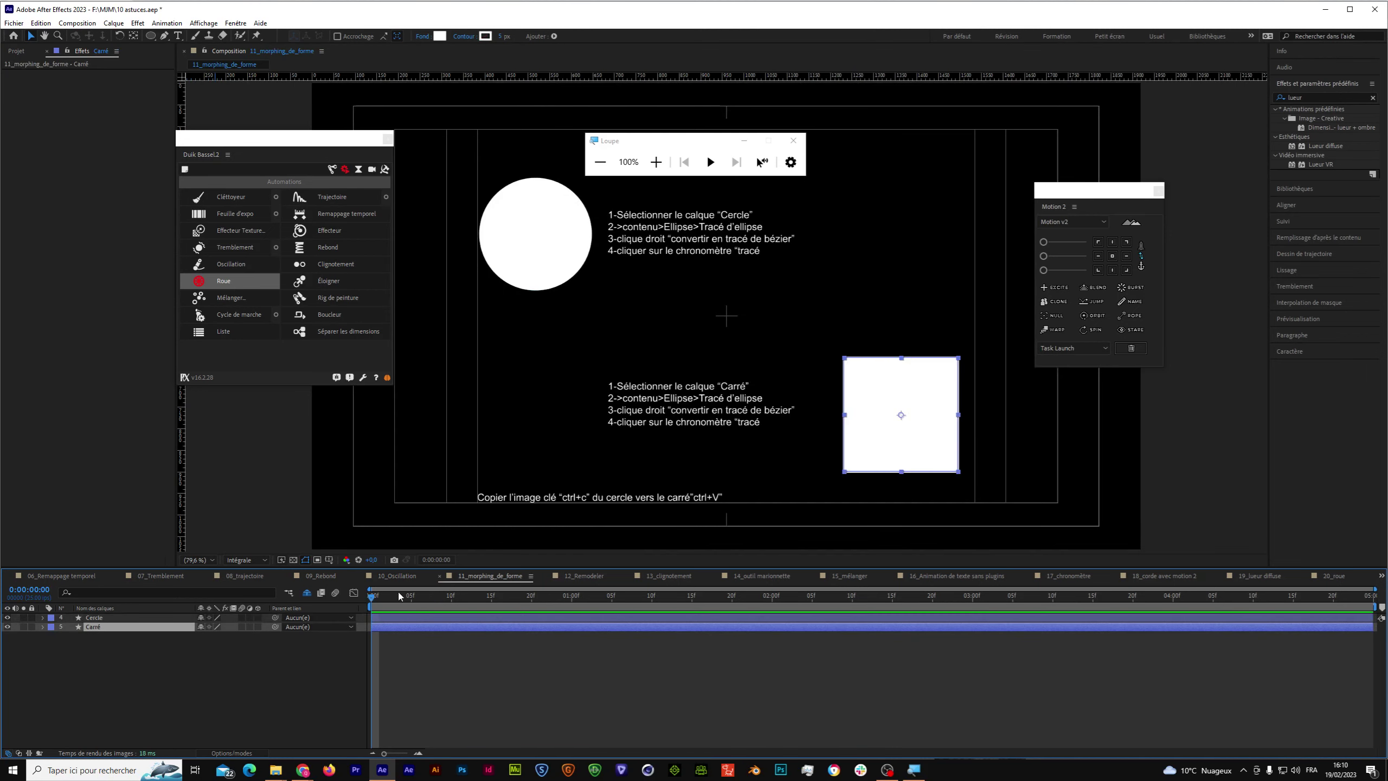
left_click(14, 23)
left_click(33, 81)
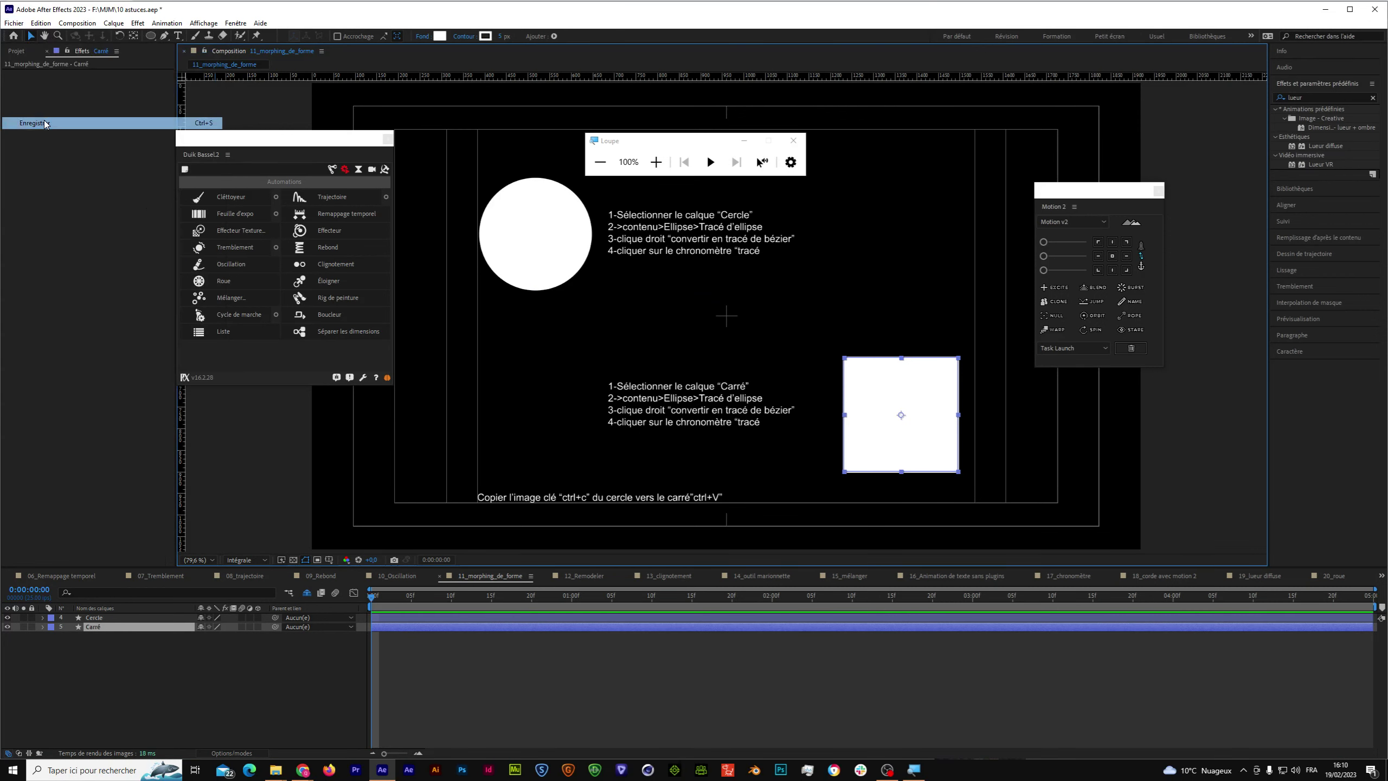